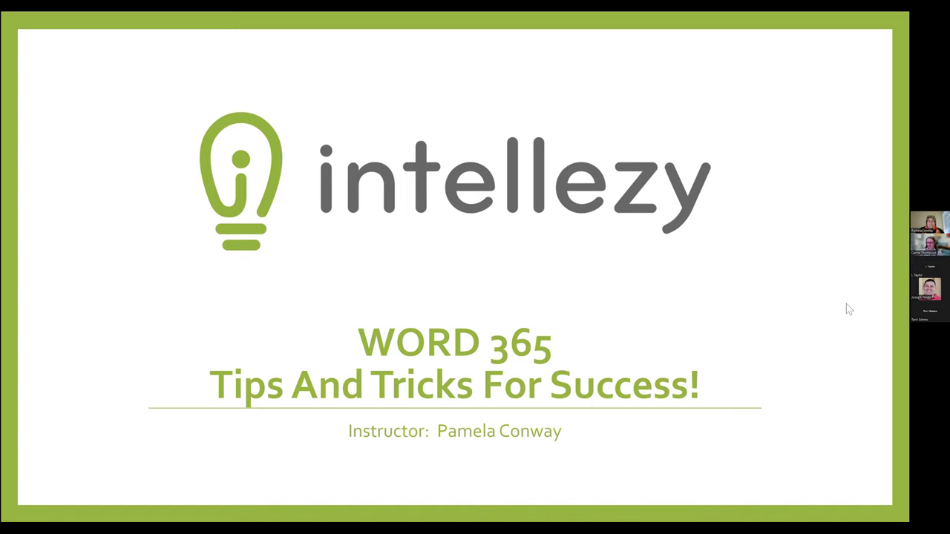
Advance from the intellezy title slide to the Objectives slide listing nine Word skills
left_click(306, 250)
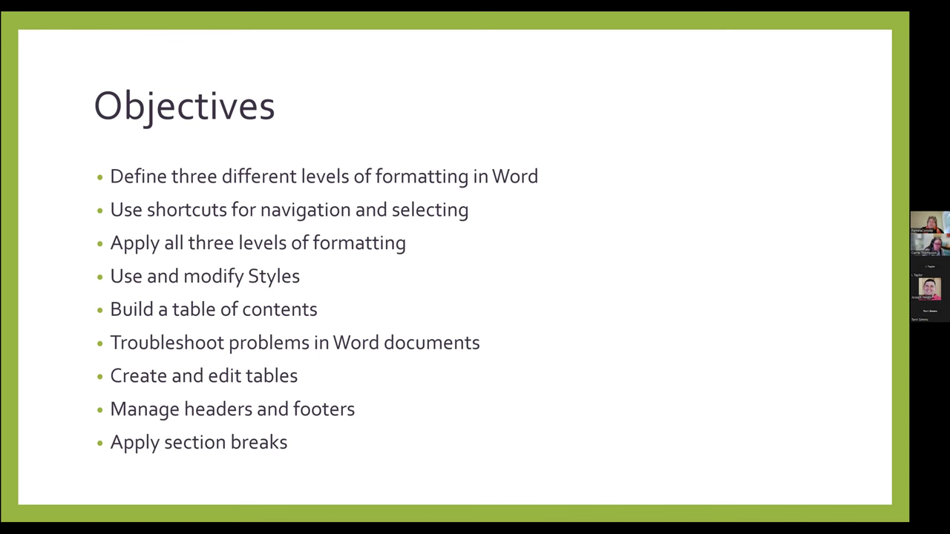
Advance the slideshow to the Navigation Tips slide of Word navigation shortcuts
key("Right")
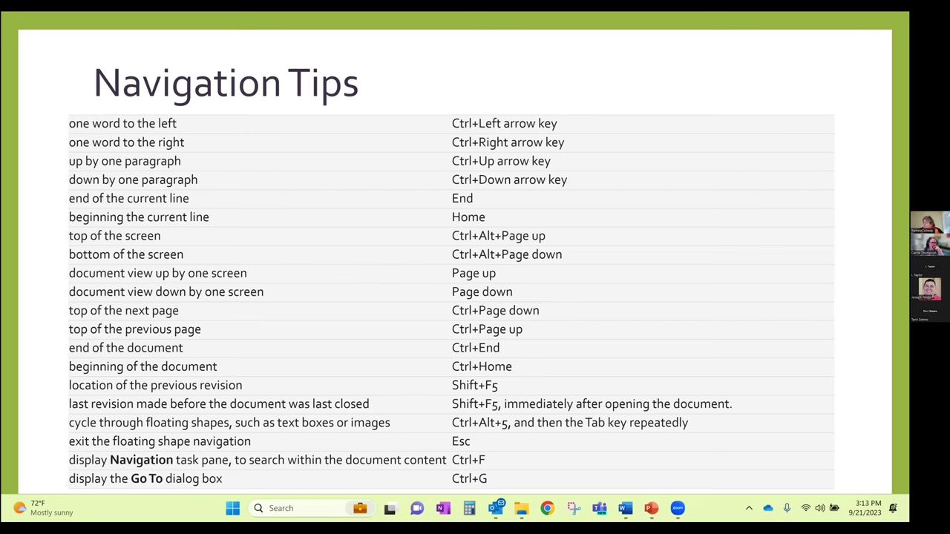
Return to Word with formatting marks hidden, at the start of the document on The U.S. Constitution title page
key("alt+Tab")
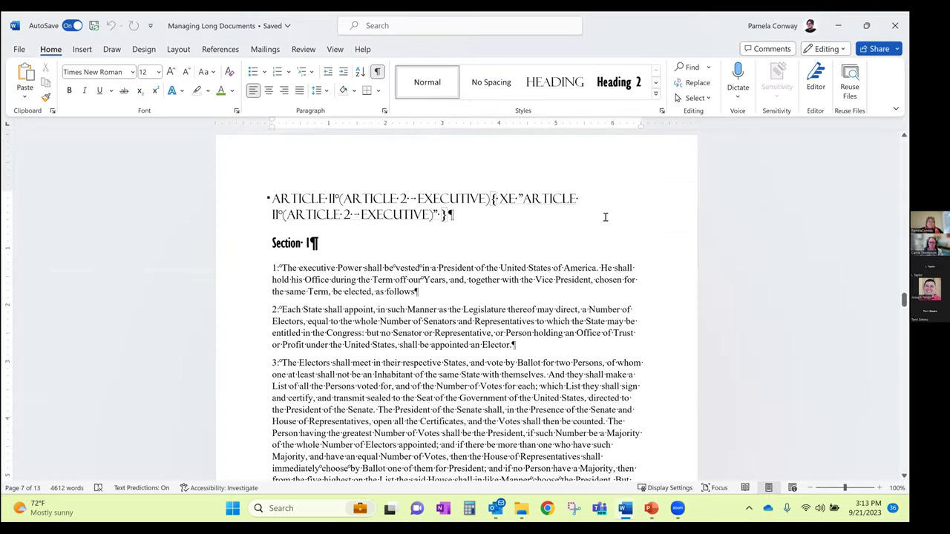
key("ctrl+shift+8")
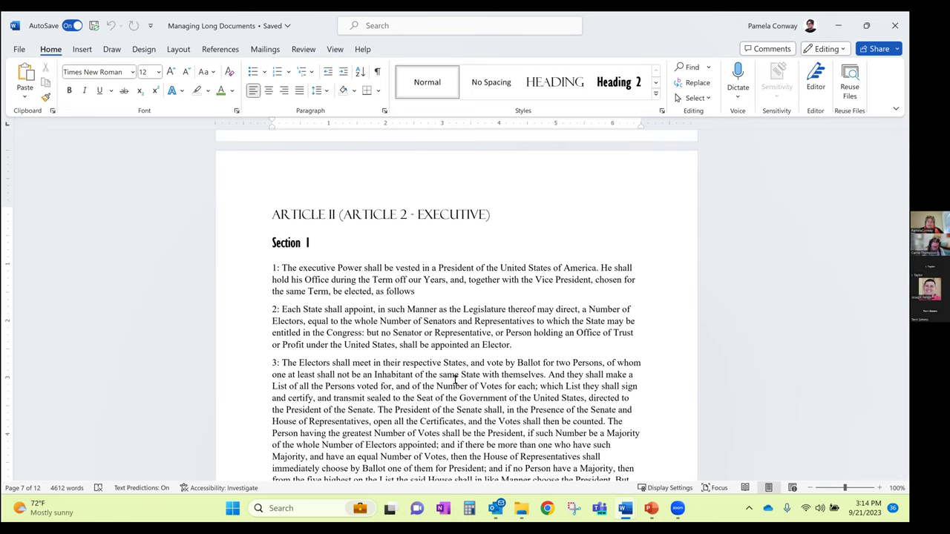
key("ctrl+Home")
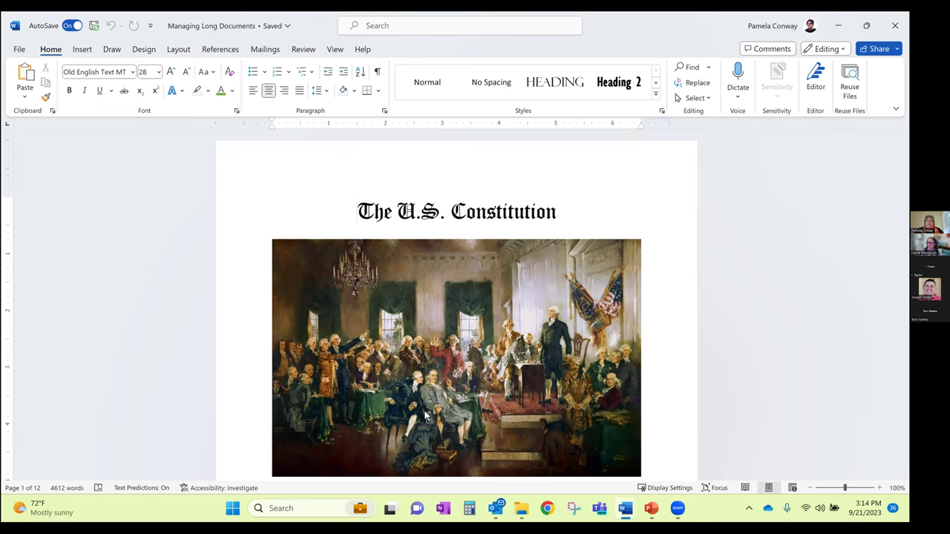
Restore the Constitution image on the last page after deleting it by mistake
key("ctrl+End")
scroll(424, 412, "down", 3)
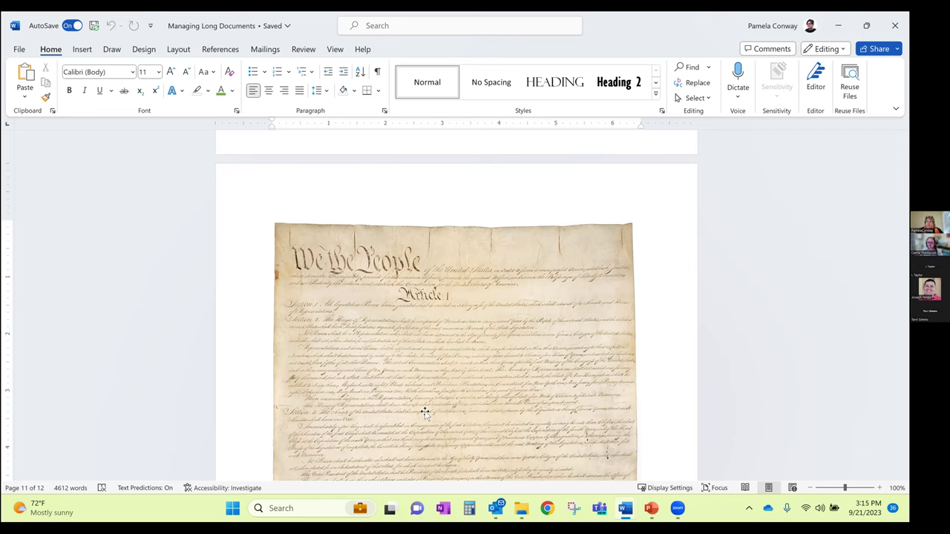
left_click(424, 413)
key("Delete")
key("ctrl+z")
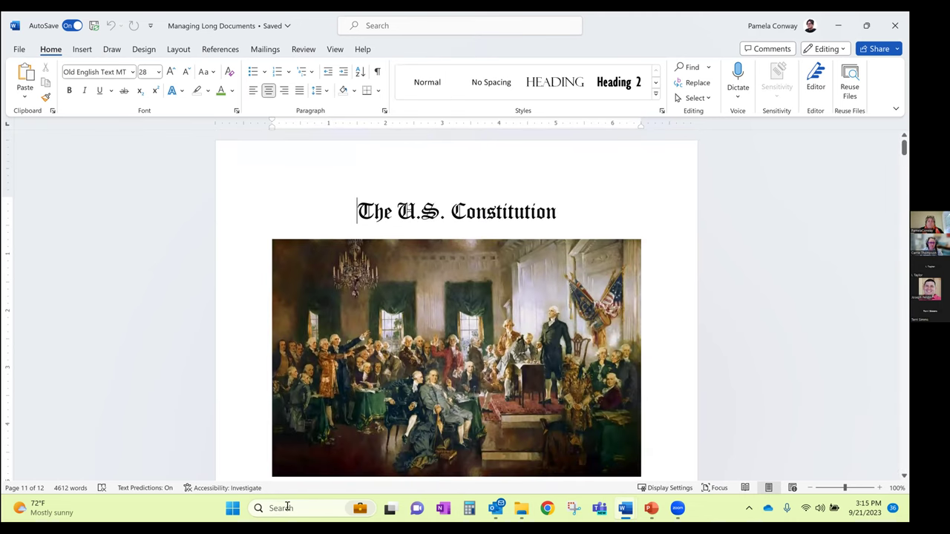
Zoom the page to 140% around the preamble paragraph
scroll(481, 443, "down", 4)
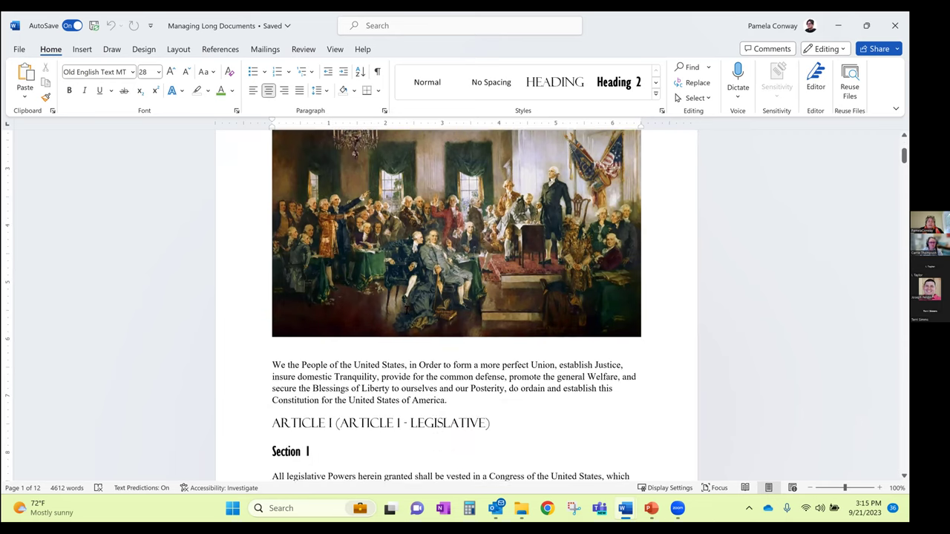
left_click(435, 329)
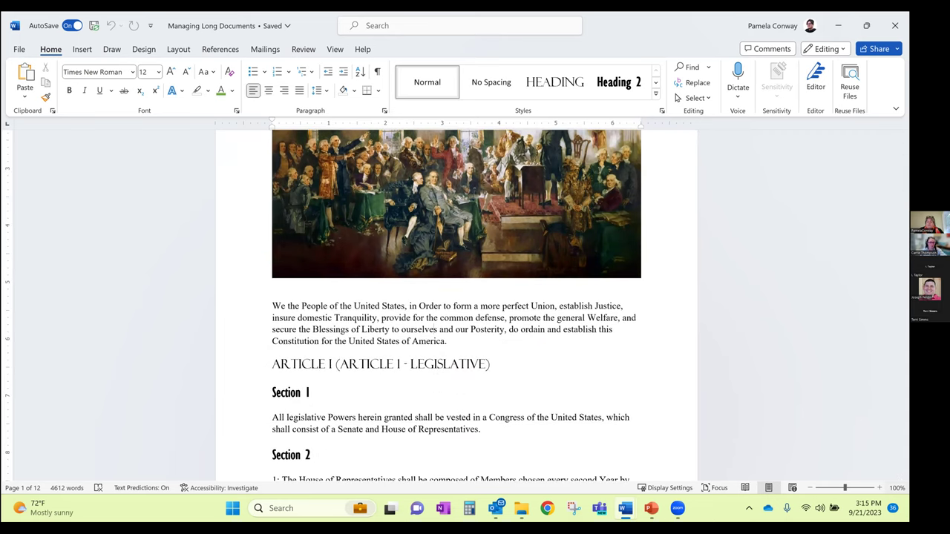
left_click(878, 487)
scroll(768, 445, "up", 3, "ctrl")
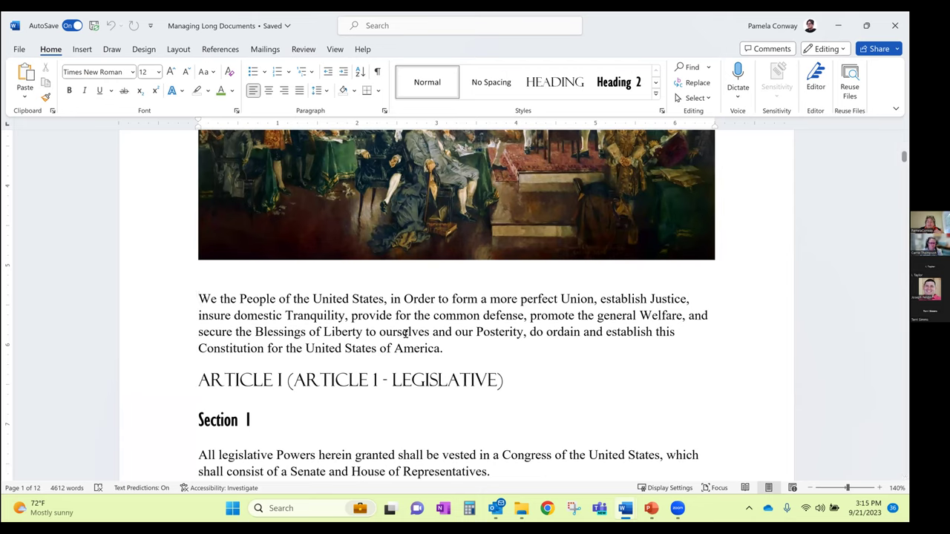
key("End")
key("Down")
key("Down")
key("Down")
key("Down")
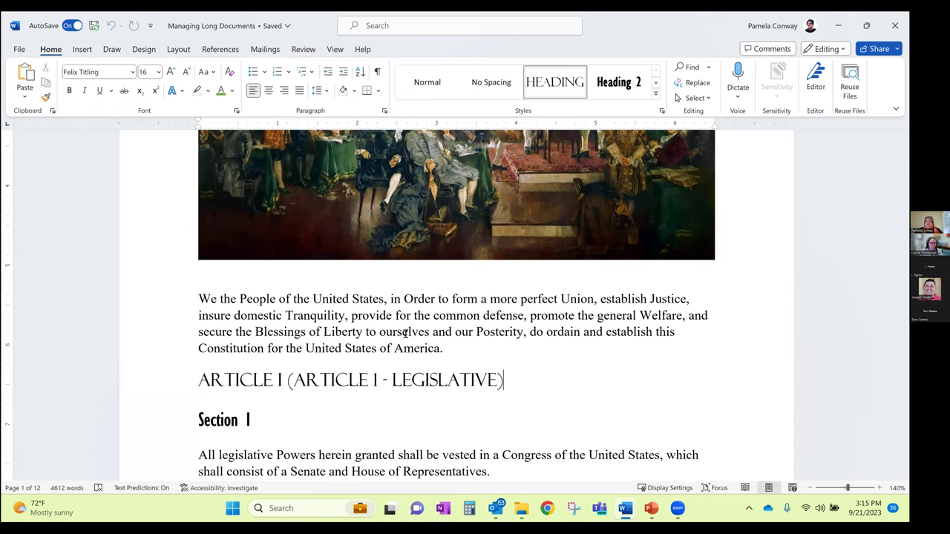
key("Up")
key("Up")
key("Up")
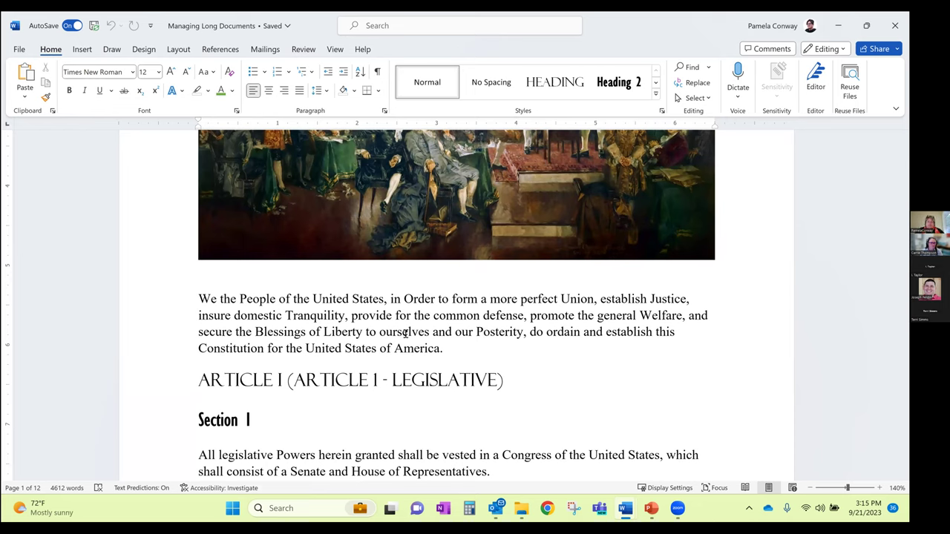
key("ctrl+Down")
key("ctrl+Down")
key("ctrl+Down")
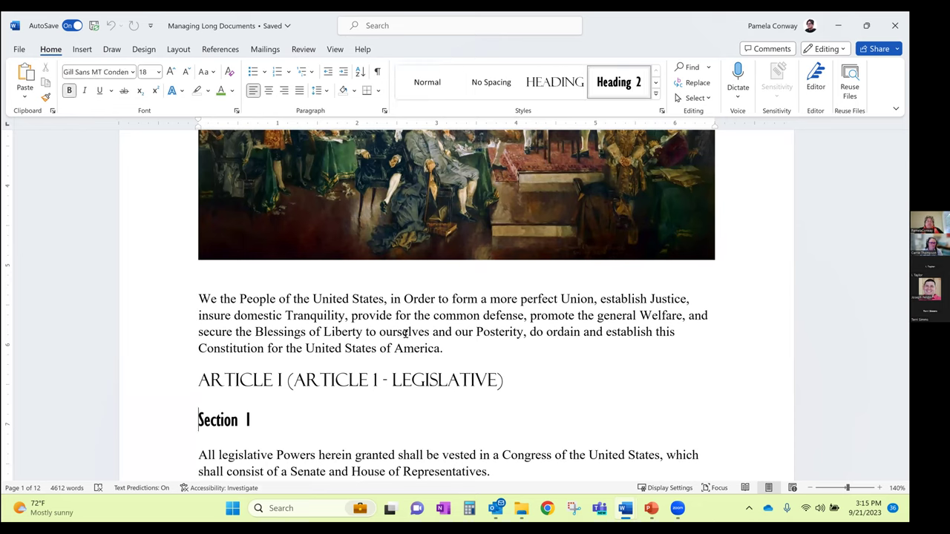
key("ctrl+Down")
key("ctrl+Down")
key("ctrl+Down")
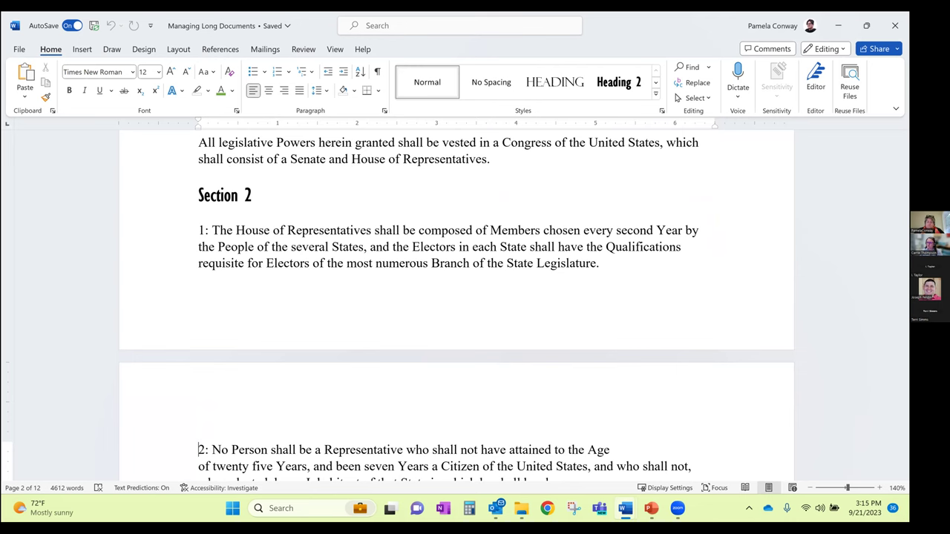
scroll(456, 304, "down", 2)
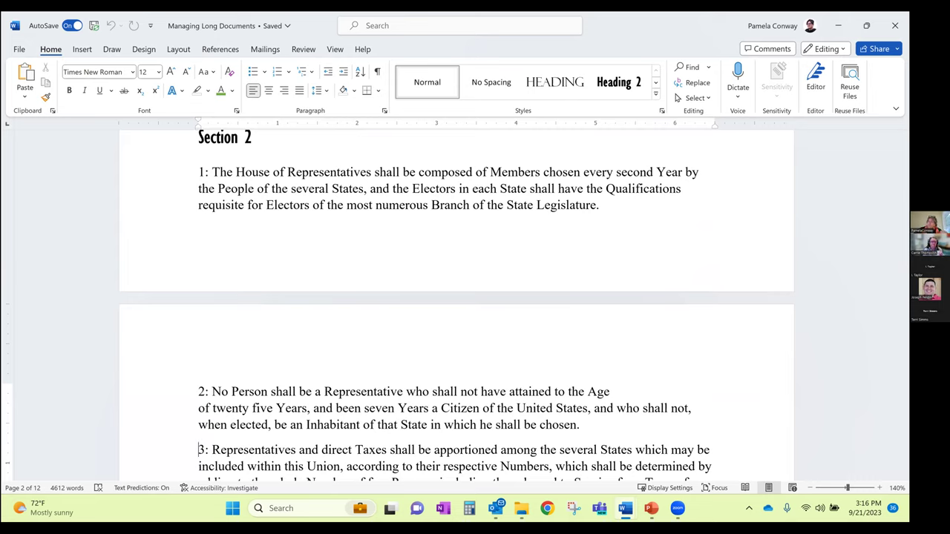
mouse_move(653, 512)
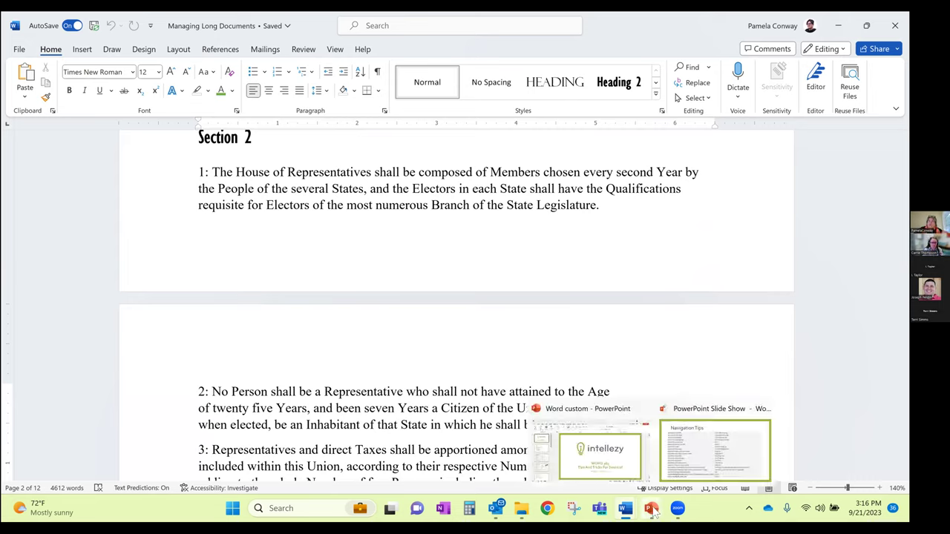
Bring the running slide show forward and advance from Navigation Tips toward Selection Tips
left_click(691, 478)
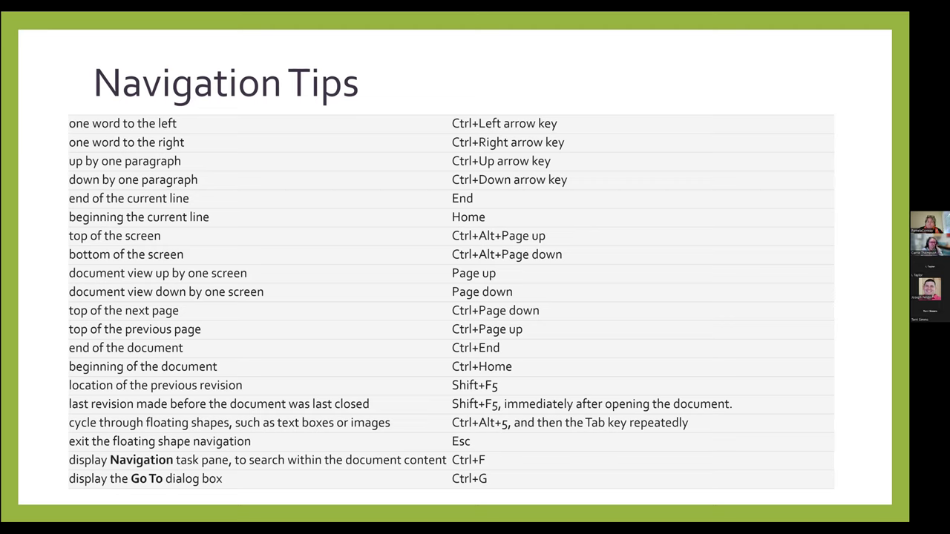
key("Right")
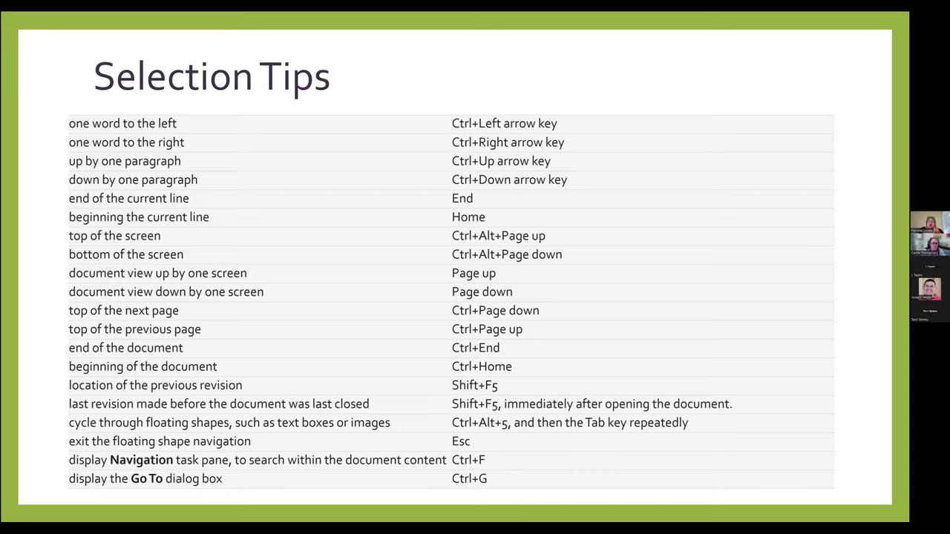
Reveal the Add SHIFT banner on Selection Tips, then return to Word at Section 2
key("Right")
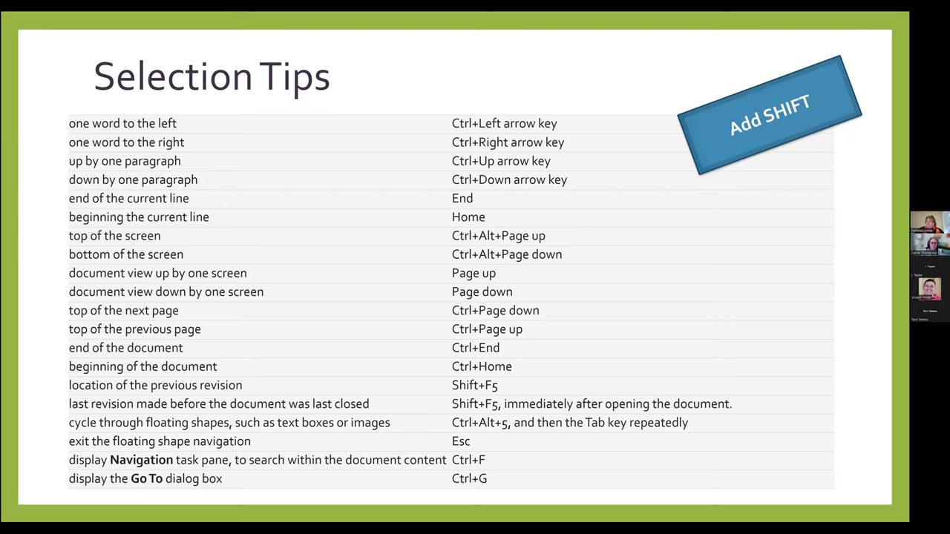
key("alt+Tab")
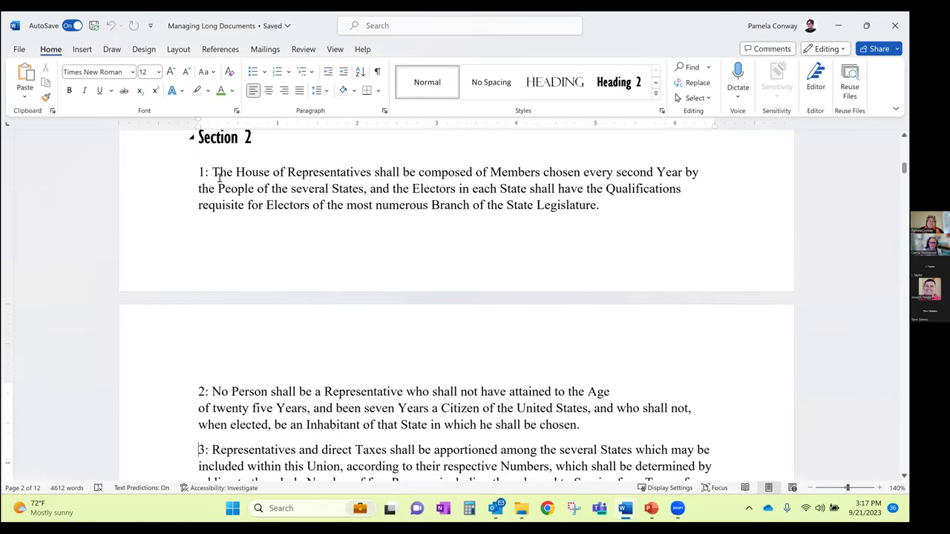
left_click(198, 173)
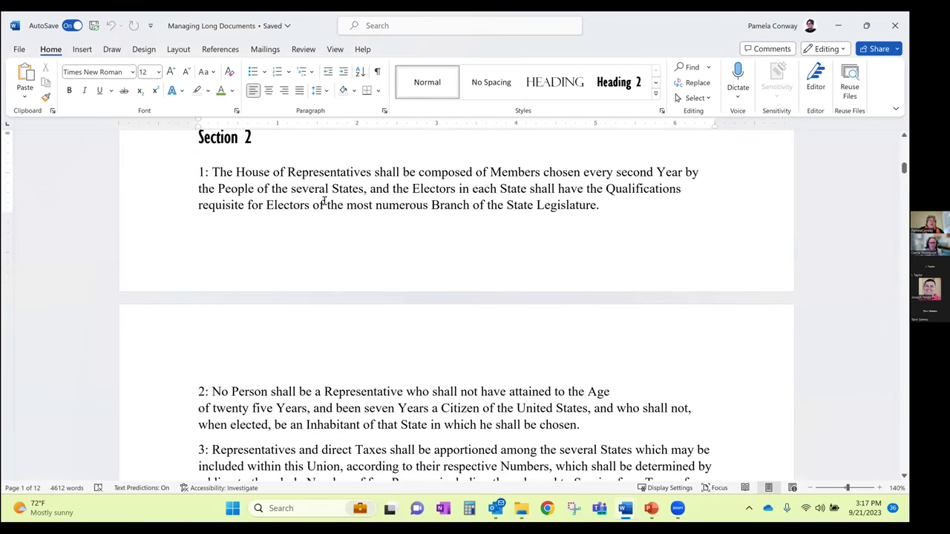
scroll(220, 180, "up", 2)
left_click(196, 215)
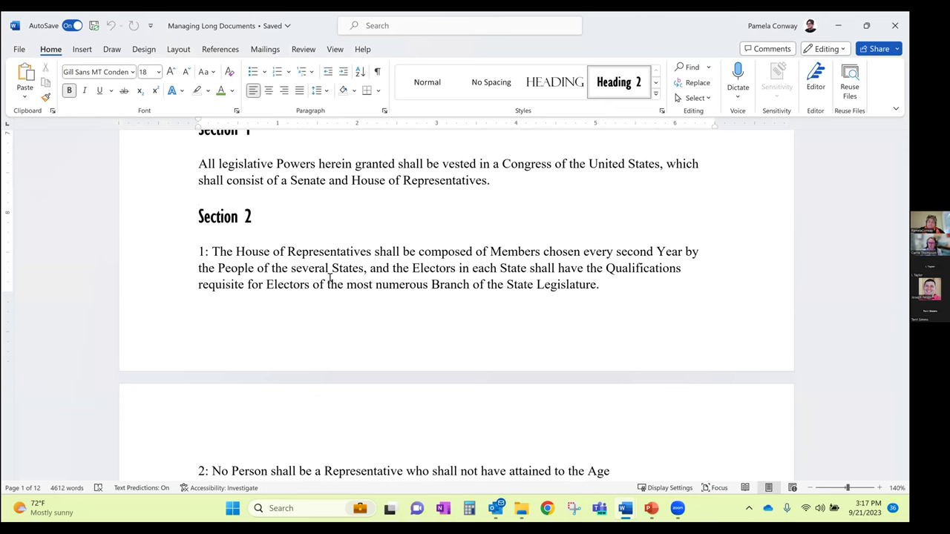
key("ctrl+shift+End")
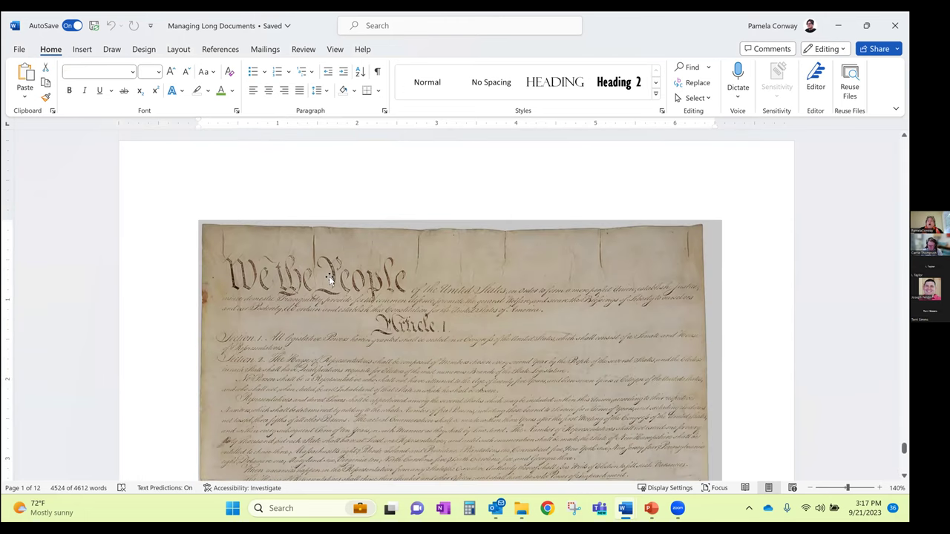
scroll(445, 297, "up", 1)
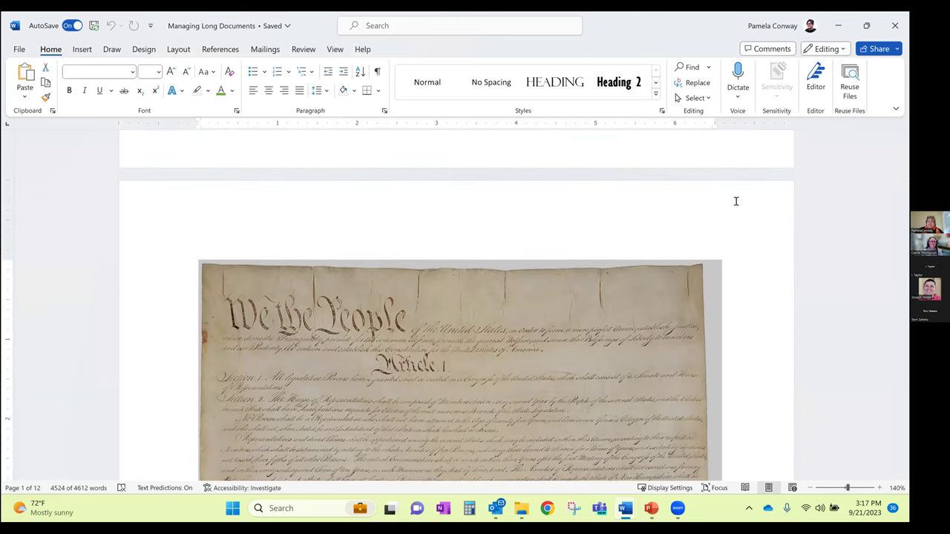
left_click_drag(904, 446, 904, 204)
scroll(520, 319, "up", 10)
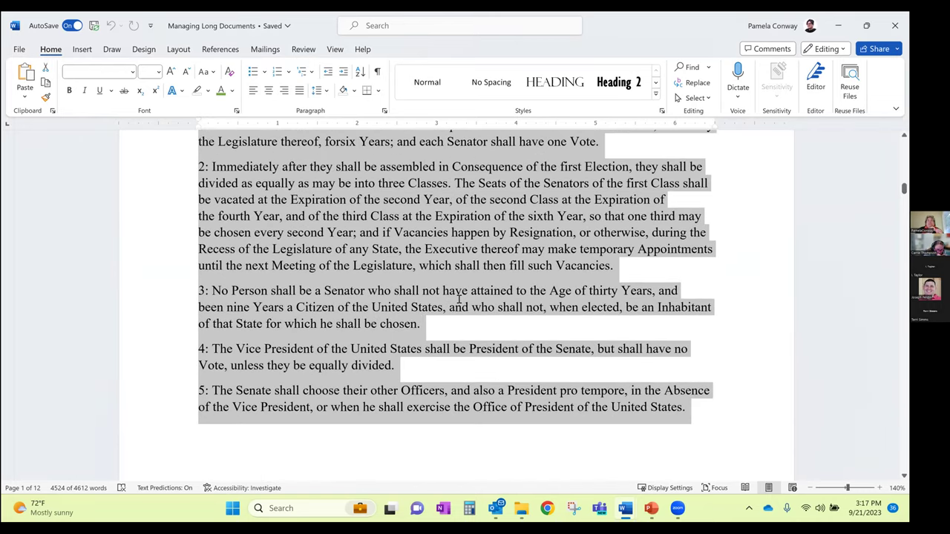
left_click(461, 300)
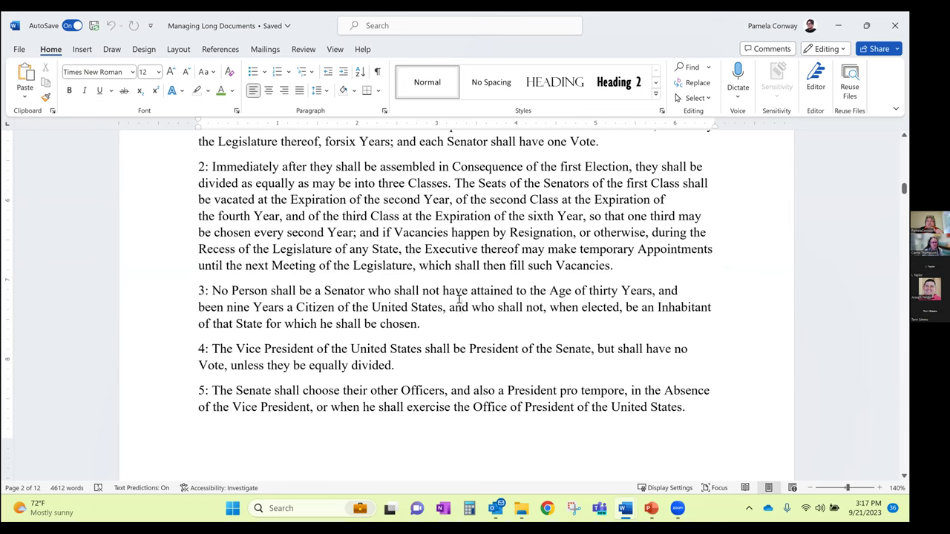
left_click(187, 165)
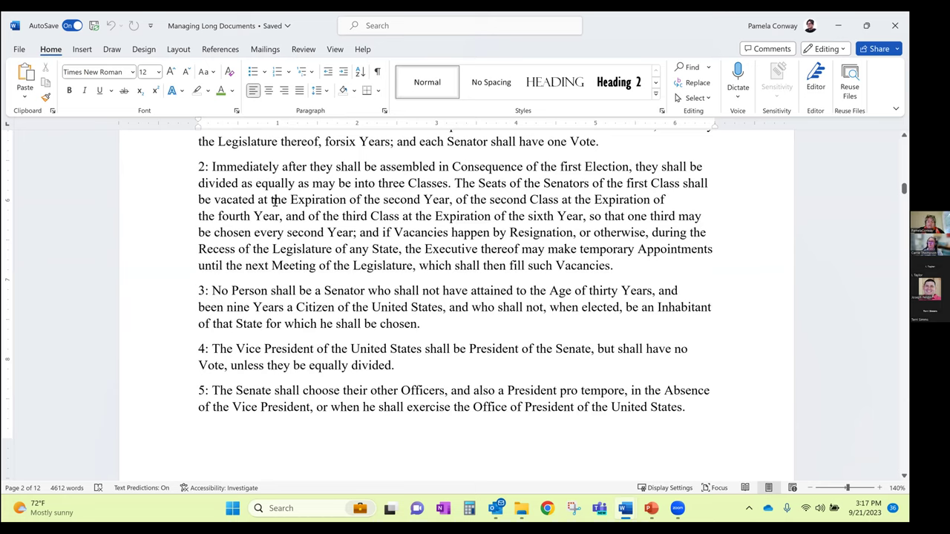
key("shift+End")
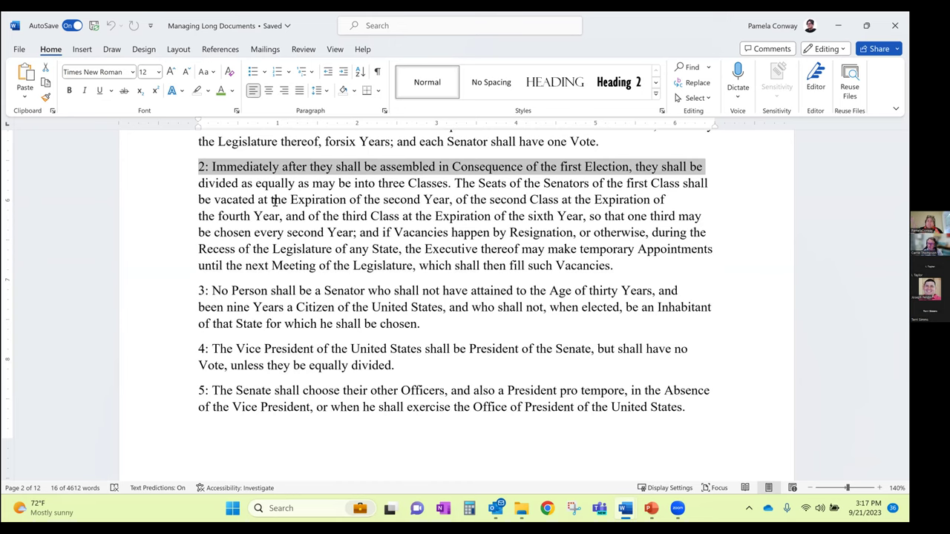
left_click(320, 231)
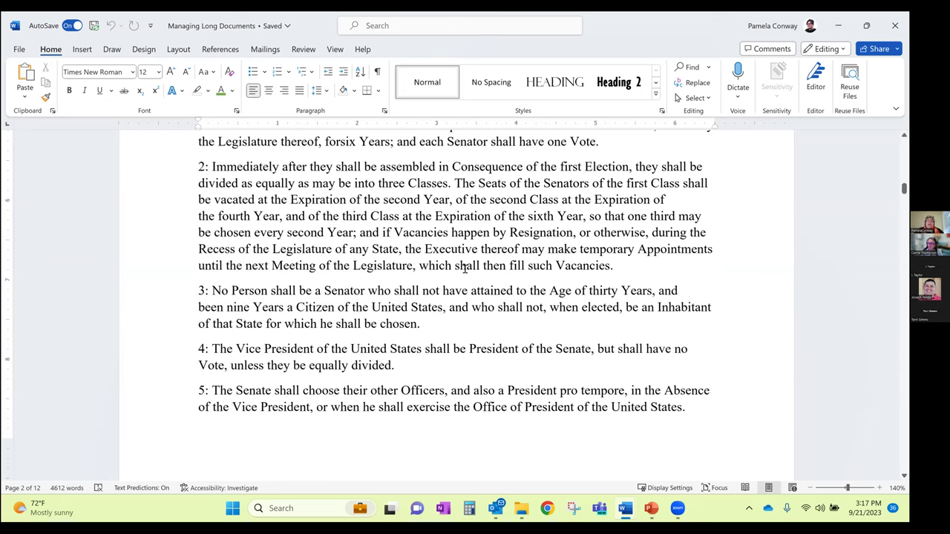
key("shift+Down")
key("shift+Down")
key("shift+Down")
key("shift+Down")
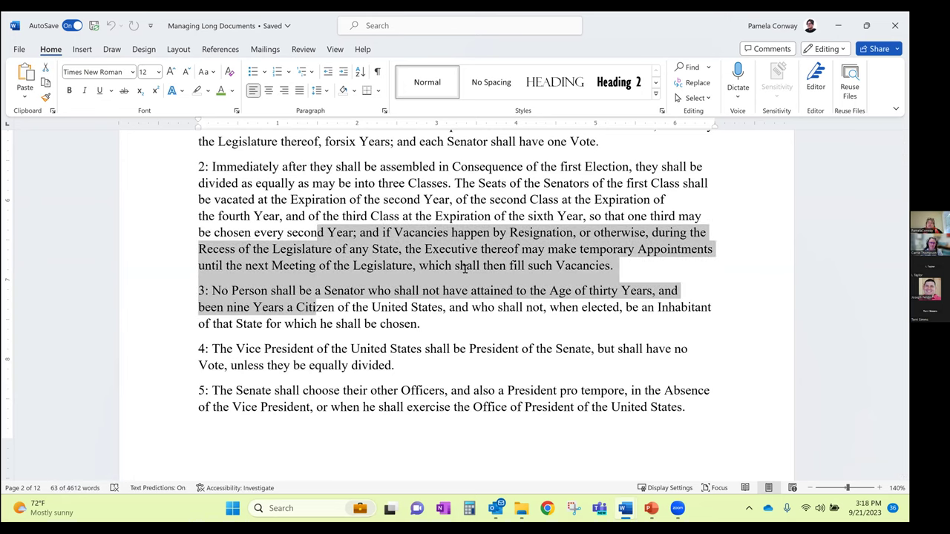
key("shift+Down")
key("shift+Down")
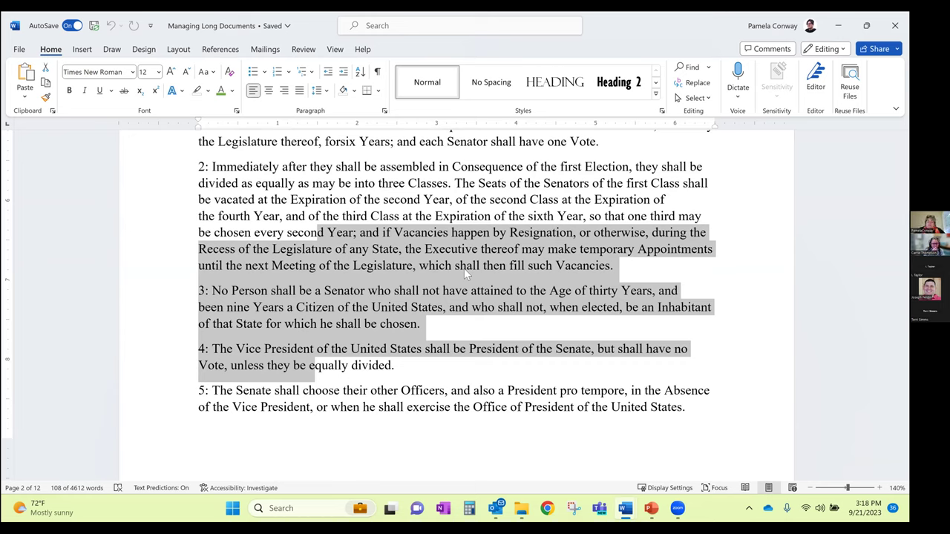
key("shift+Down")
key("shift+Down")
key("shift+Left")
key("shift+Left")
key("shift+Left")
key("shift+Left")
key("shift+Left")
key("shift+Left")
key("shift+Left")
key("shift+Left")
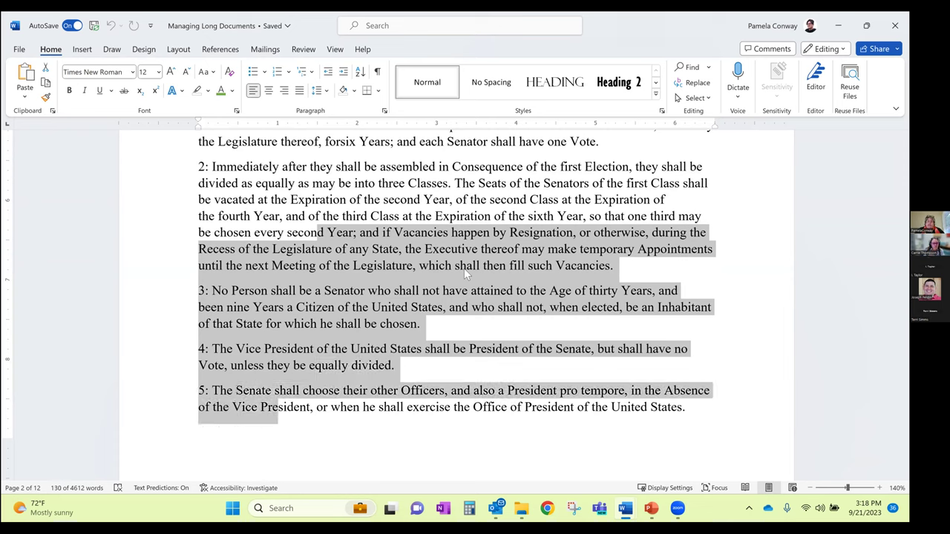
key("shift+Left")
key("shift+Left")
key("shift+Left")
key("shift+Left")
key("shift+Left")
key("shift+Left")
key("shift+Left")
key("shift+Left")
key("shift+Left")
key("shift+Left")
key("shift+Left")
key("shift+Left")
key("shift+Left")
key("shift+Left")
key("shift+Left")
key("shift+Left")
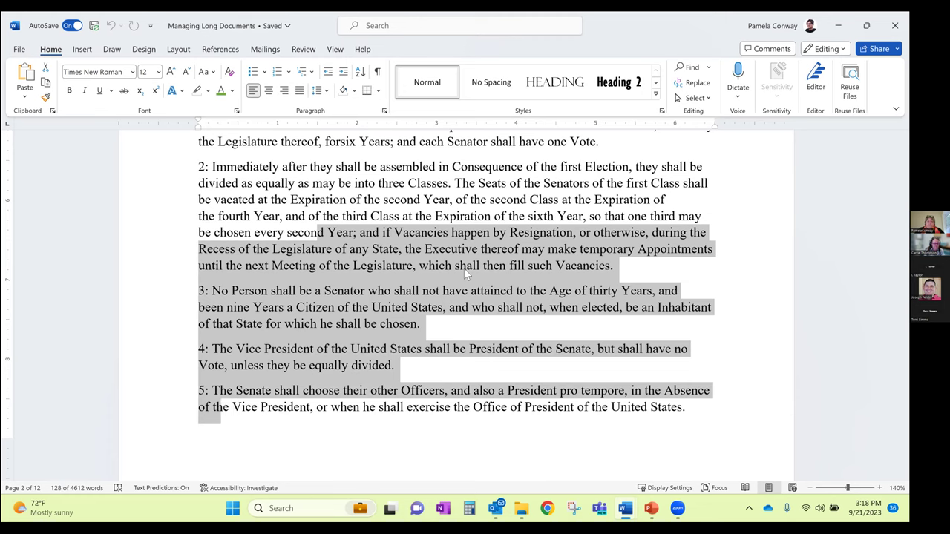
key("ctrl+shift+Left")
key("ctrl+shift+Left")
key("ctrl+shift+Left")
key("ctrl+shift+Left")
key("ctrl+shift+Left")
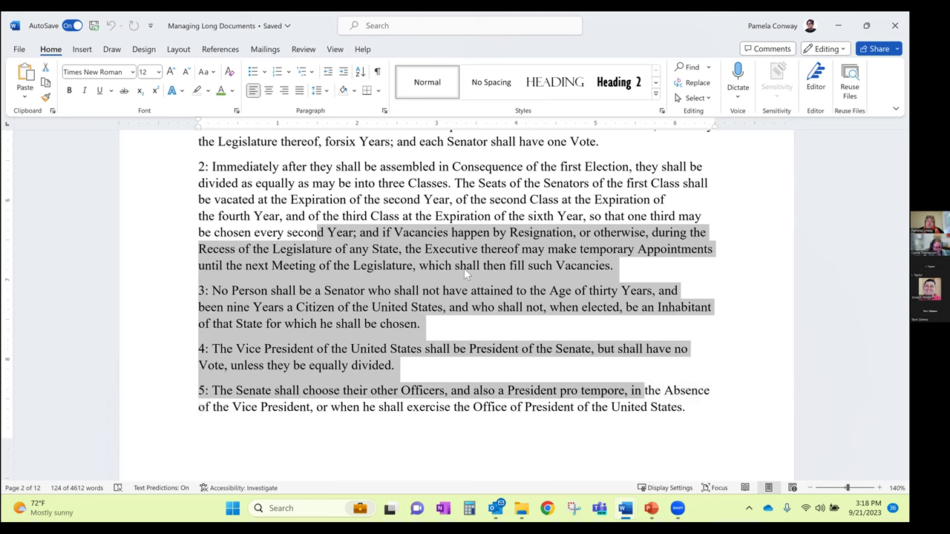
key("ctrl+shift+Left")
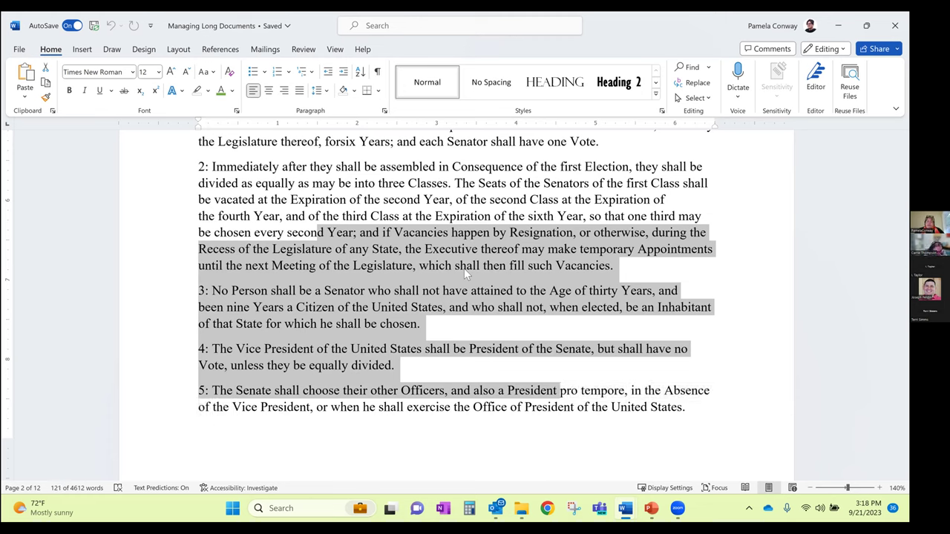
key("shift+Right")
key("shift+Right")
key("shift+Right")
key("shift+Right")
key("shift+Right")
key("shift+Right")
key("shift+Right")
key("shift+Right")
key("shift+Right")
key("shift+Right")
key("shift+Right")
key("shift+Right")
key("shift+Right")
key("shift+Right")
key("shift+Right")
key("shift+Right")
key("shift+Right")
key("shift+Right")
key("shift+Right")
key("shift+Right")
key("shift+Right")
key("shift+Right")
key("shift+Right")
key("shift+Right")
key("shift+Right")
key("shift+Right")
key("shift+Right")
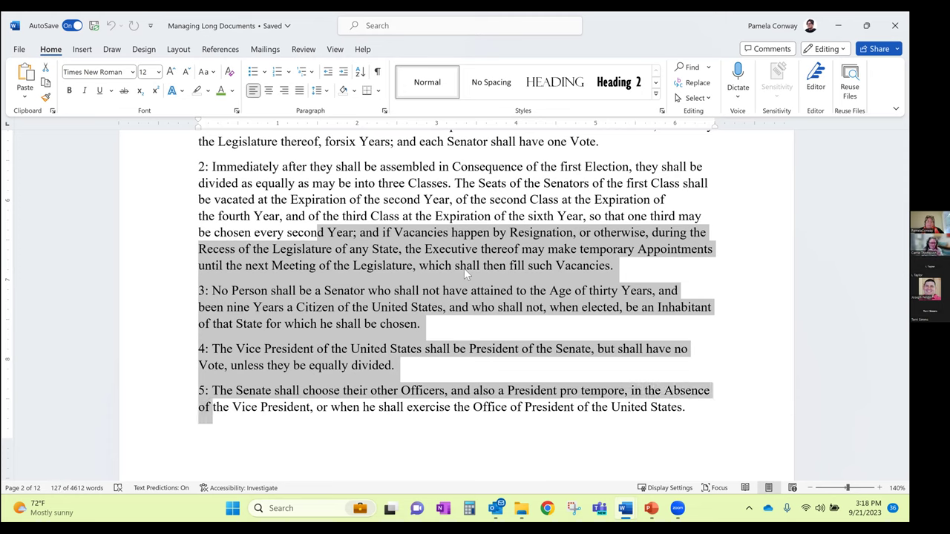
key("shift+Right")
key("shift+Right")
key("shift+Right")
key("shift+Right")
key("shift+Right")
key("shift+Right")
key("shift+Right")
key("shift+Right")
key("shift+Right")
key("shift+Right")
key("shift+Right")
key("shift+Right")
key("shift+Right")
key("shift+Right")
key("shift+Right")
key("shift+Right")
key("shift+Right")
key("shift+Right")
key("shift+Right")
key("shift+Right")
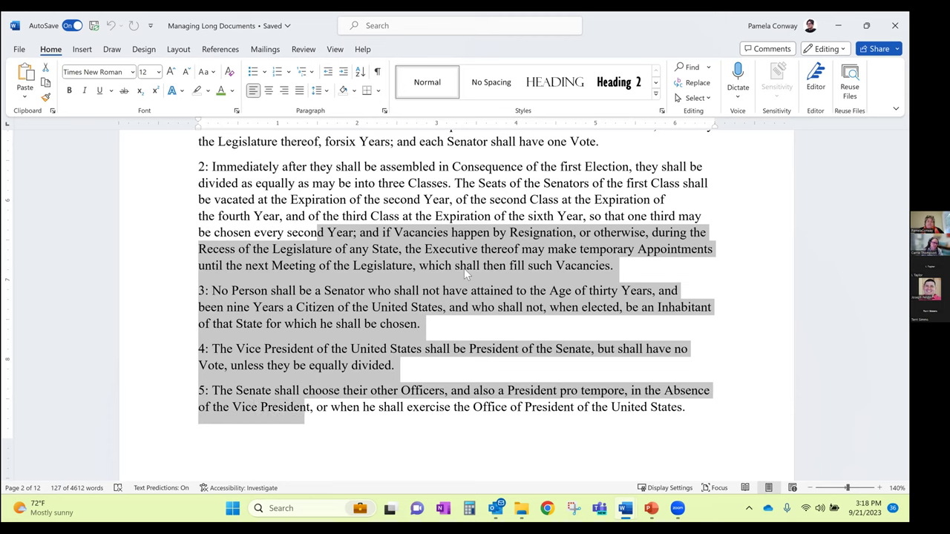
key("shift+Right")
key("shift+Right")
key("shift+Right")
key("shift+Right")
key("shift+Right")
key("shift+Right")
key("shift+Right")
key("shift+Right")
key("shift+Right")
key("shift+Right")
key("shift+Right")
key("shift+Right")
key("shift+Right")
key("shift+Right")
key("shift+Right")
key("shift+Right")
key("shift+Right")
key("shift+Right")
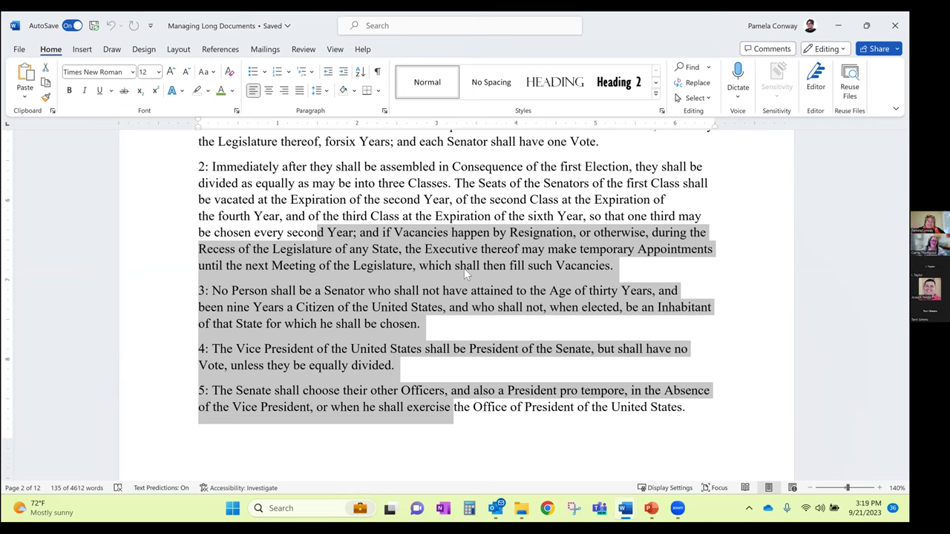
left_click(464, 269)
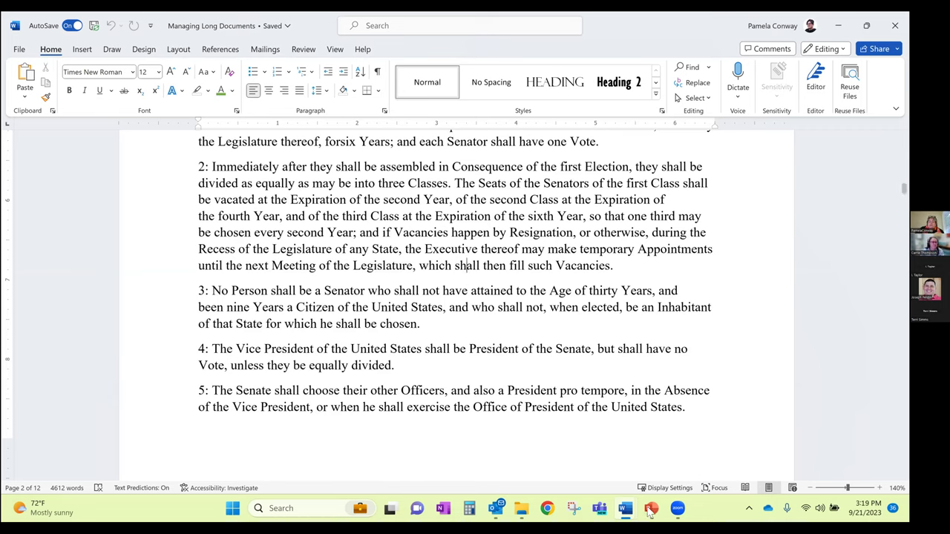
Switch to the running slide show on Selection Tips and advance to the next slide
mouse_move(651, 508)
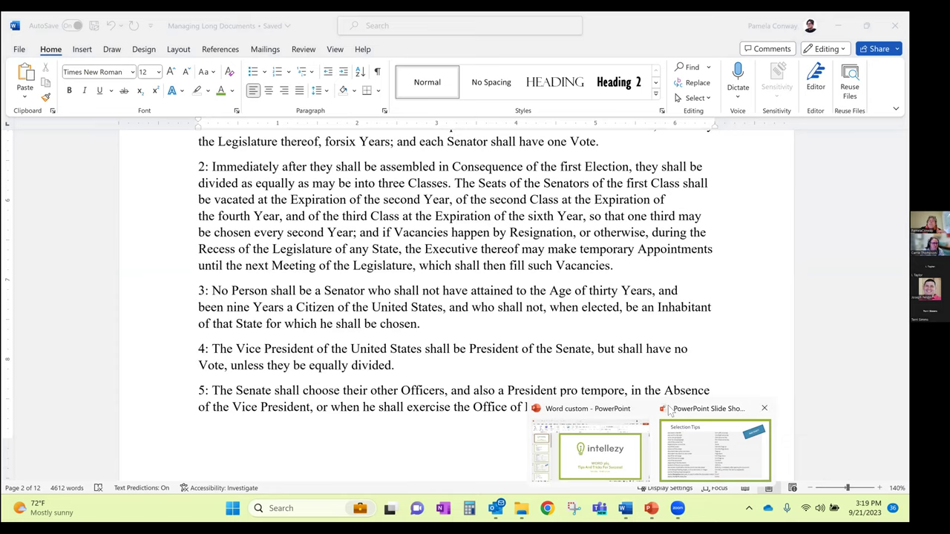
left_click(670, 411)
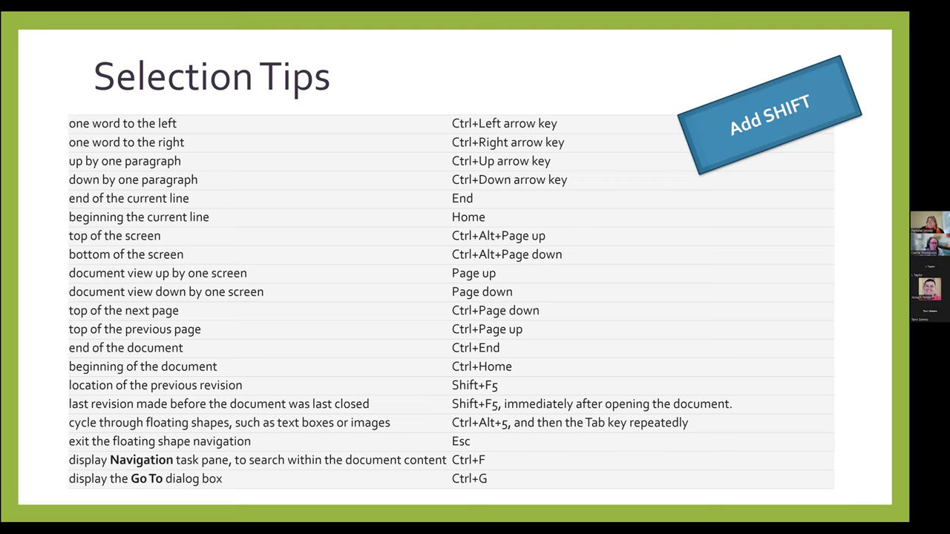
key("Right")
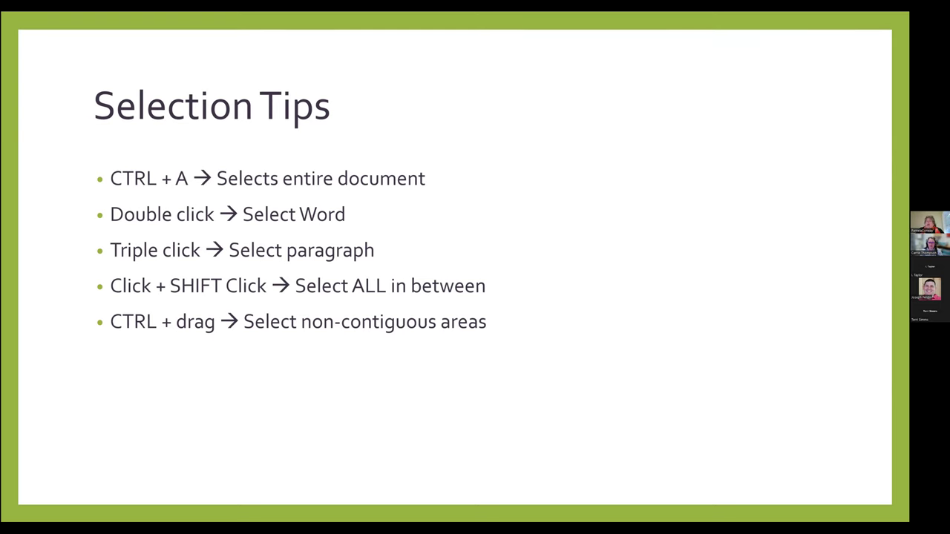
Return to Word and drag-select Section 3 paragraphs 2 through 4
key("alt+Tab")
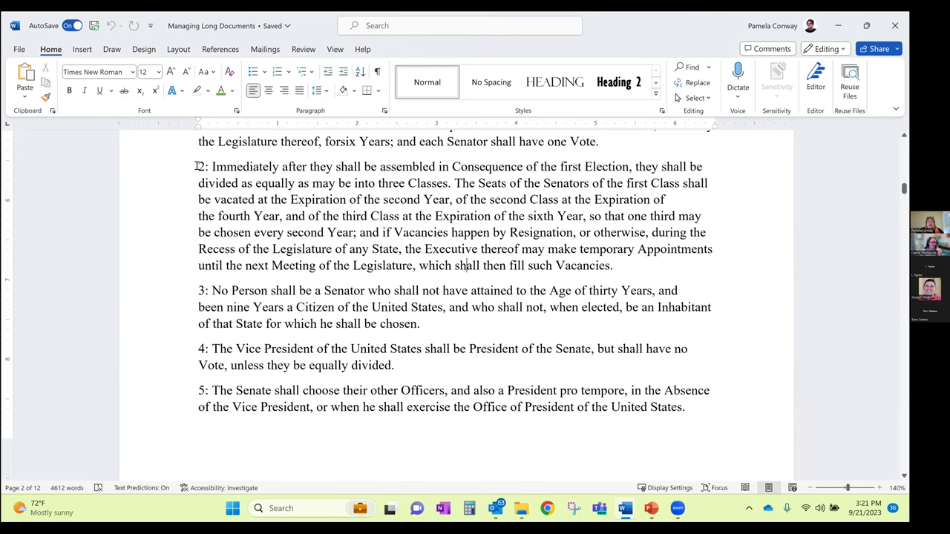
left_click_drag(197, 166, 289, 396)
scroll(246, 371, "down", 1)
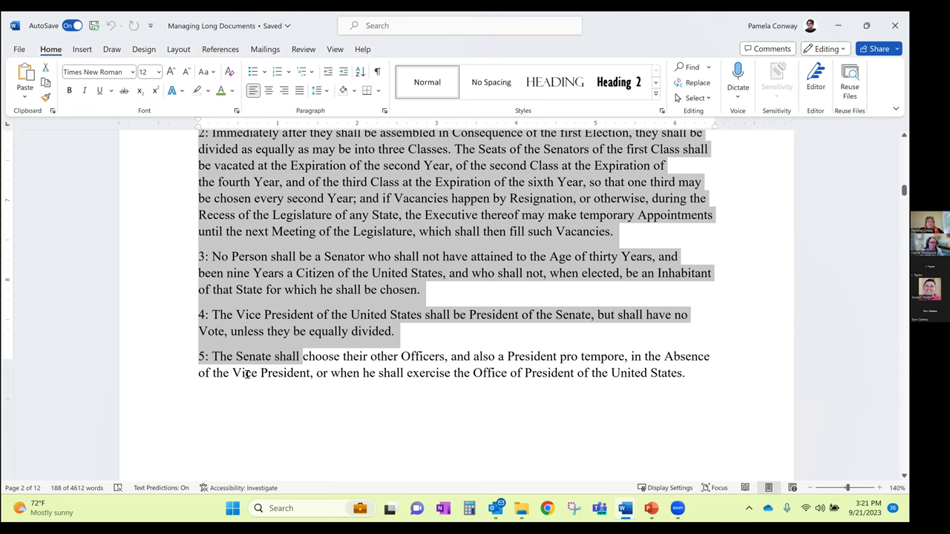
scroll(246, 373, "down", 8)
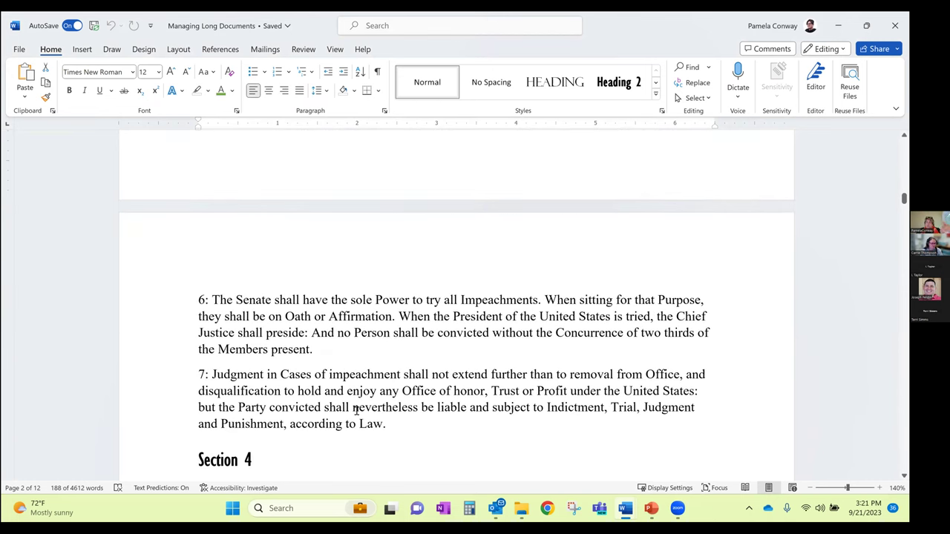
scroll(357, 410, "up", 9)
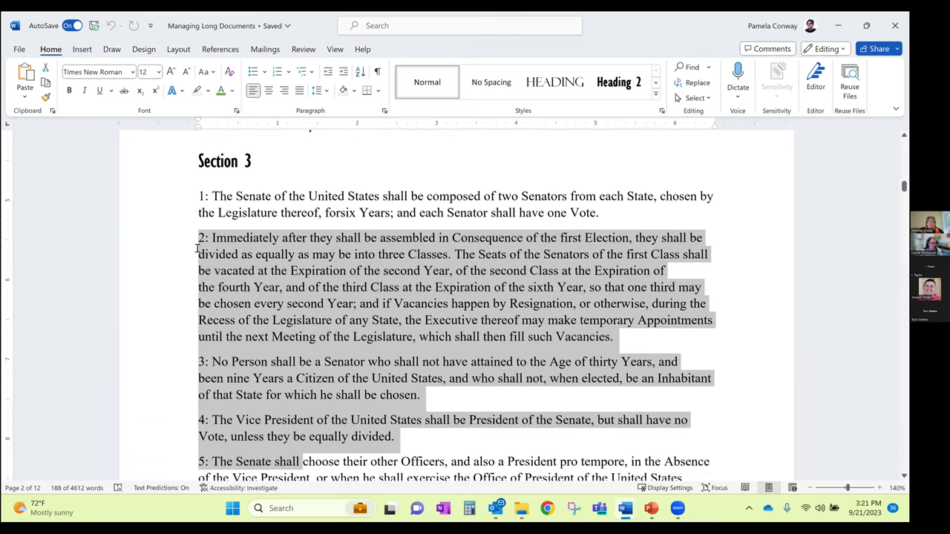
left_click_drag(199, 245, 332, 403)
left_click_drag(332, 272, 343, 109)
Redo the paragraph selection, clear it, and place the insertion point before paragraph 2
scroll(350, 300, "up", 10)
left_click_drag(398, 297, 276, 232)
scroll(394, 265, "up", 4)
scroll(293, 234, "down", 15)
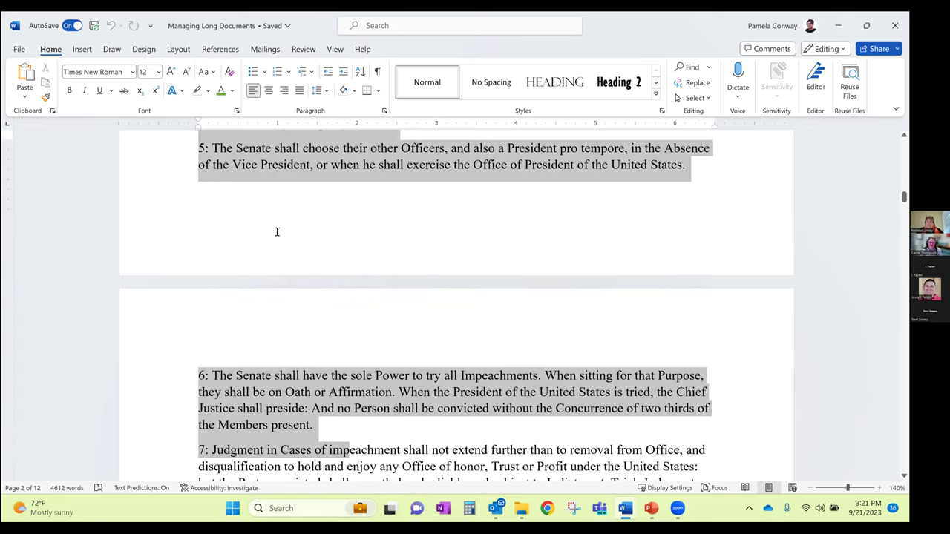
scroll(276, 232, "down", 5)
left_click(267, 227)
scroll(267, 215, "up", 8)
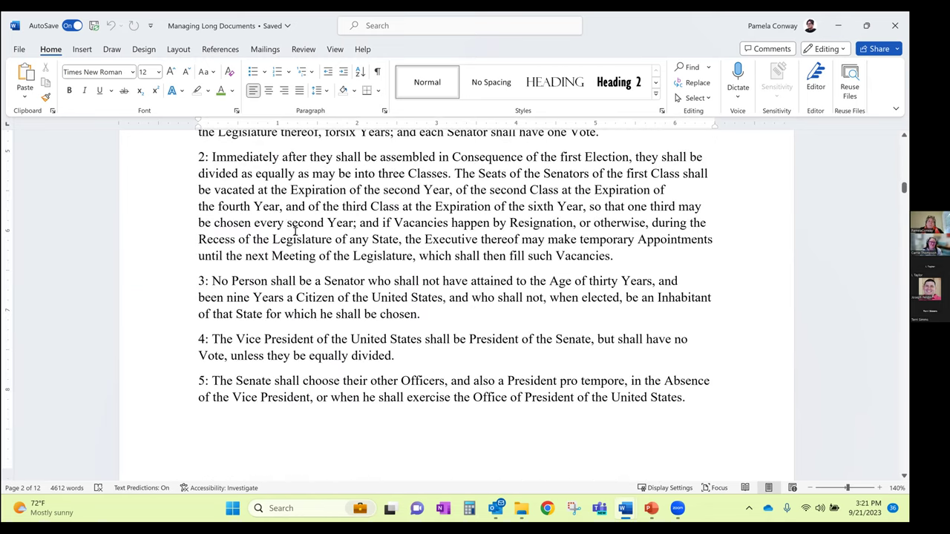
scroll(268, 202, "up", 1)
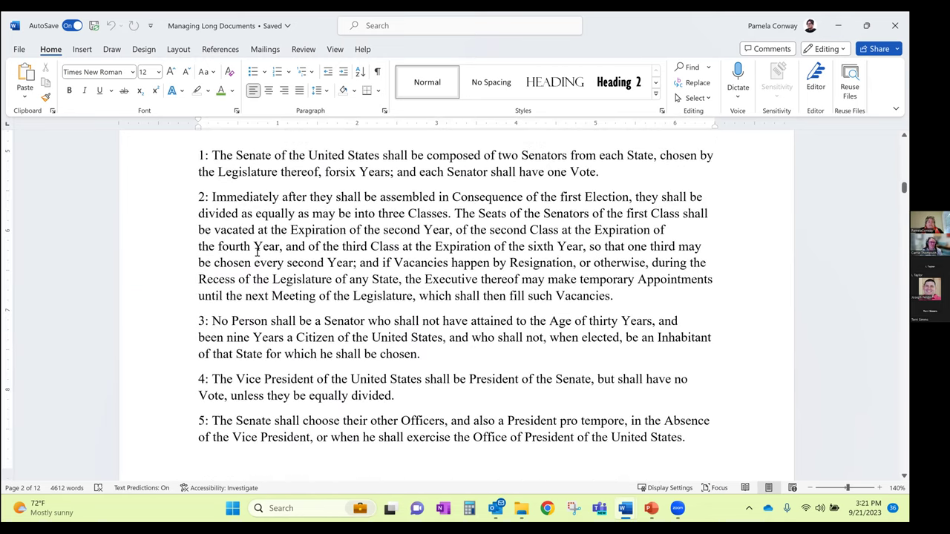
left_click(212, 197)
scroll(358, 342, "down", 3)
scroll(359, 342, "down", 4)
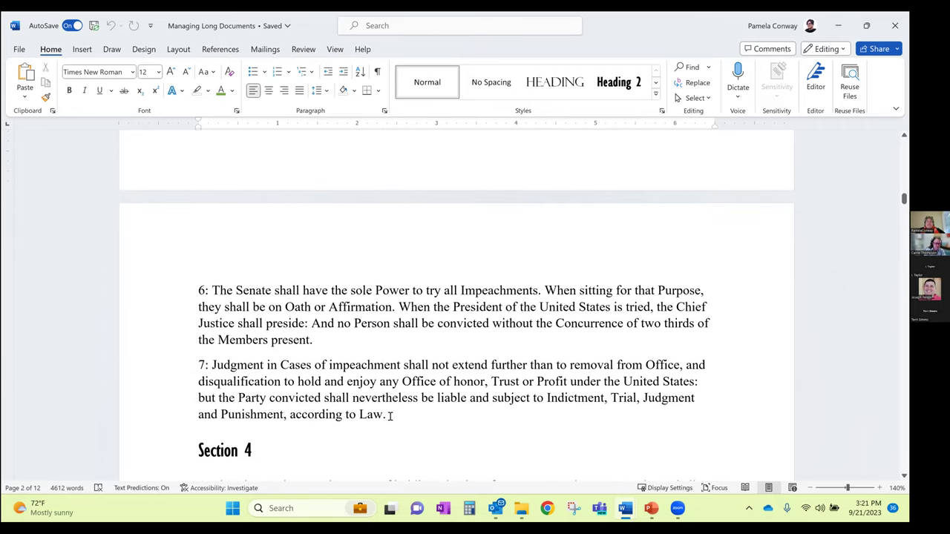
left_click(390, 416, "shift")
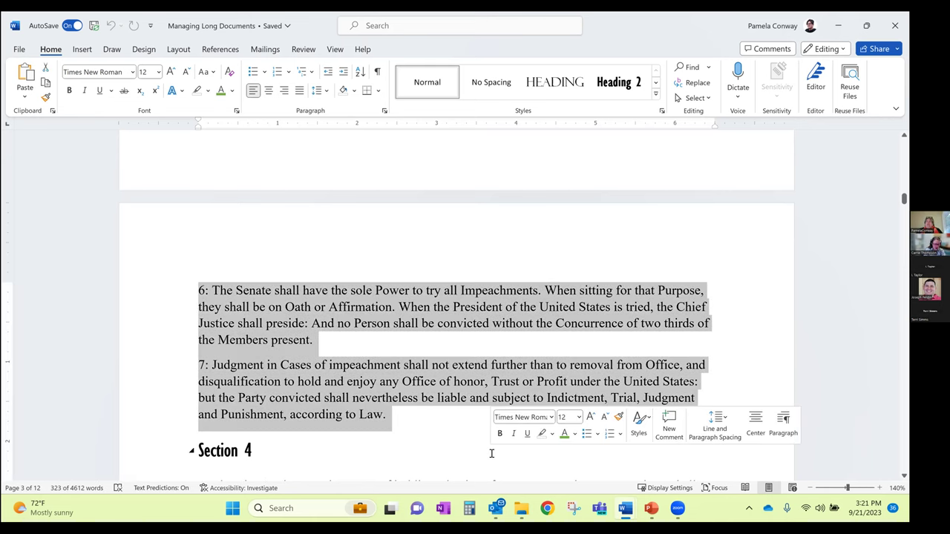
scroll(542, 433, "up", 5)
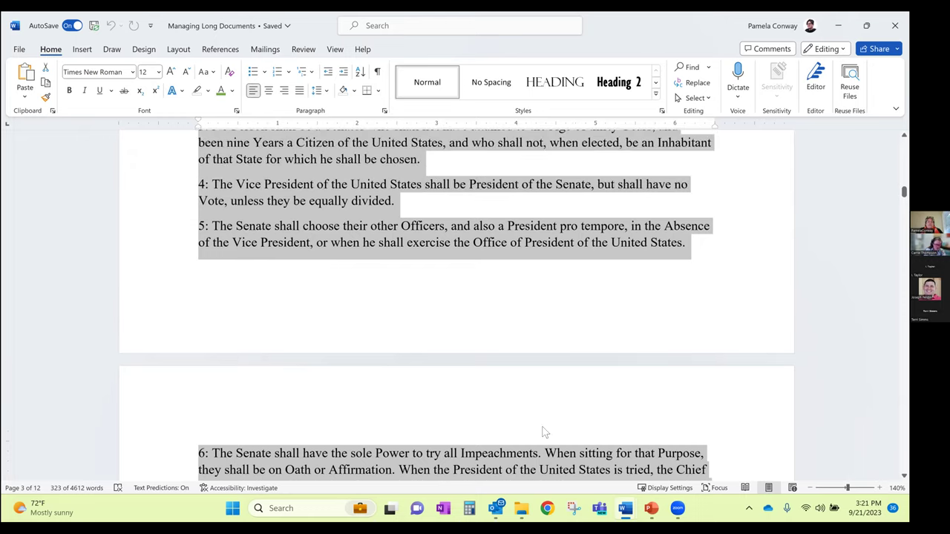
scroll(542, 432, "up", 6)
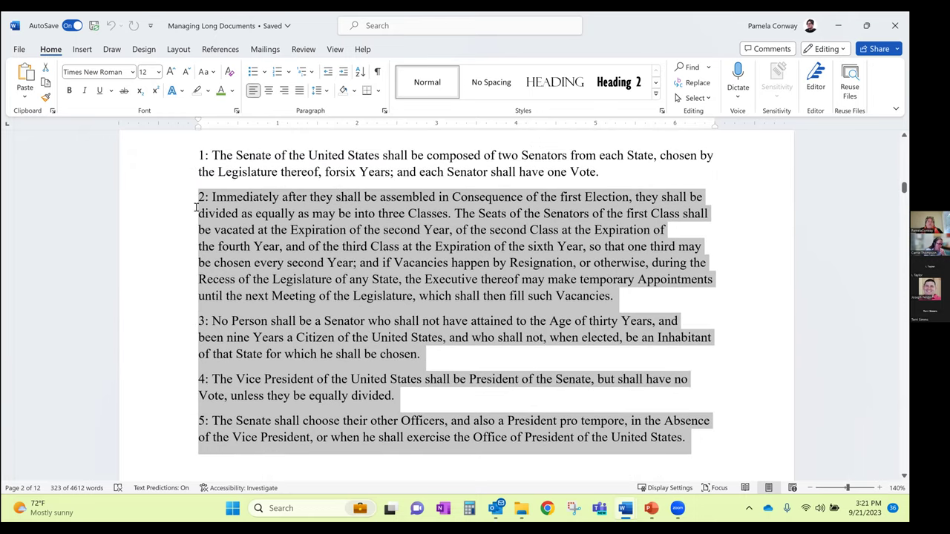
left_click(197, 199)
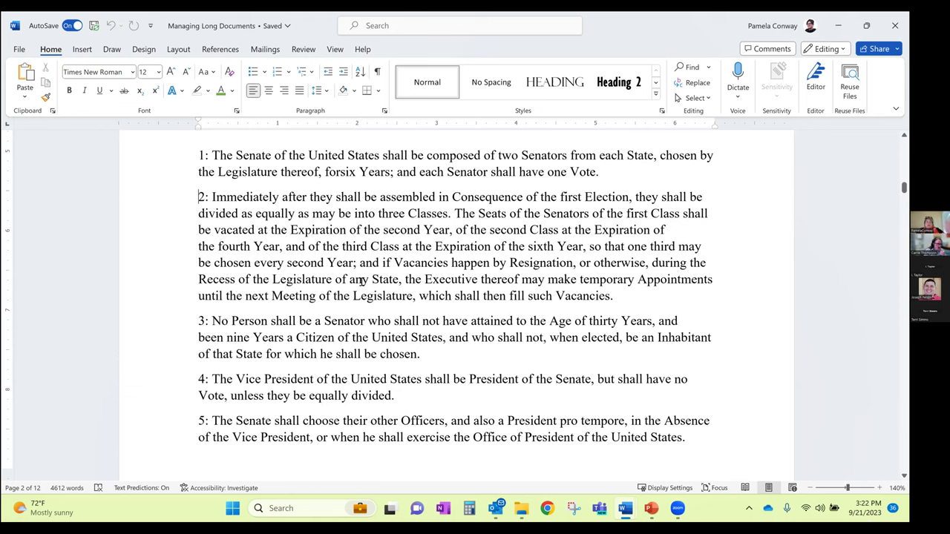
left_click(633, 296, "shift")
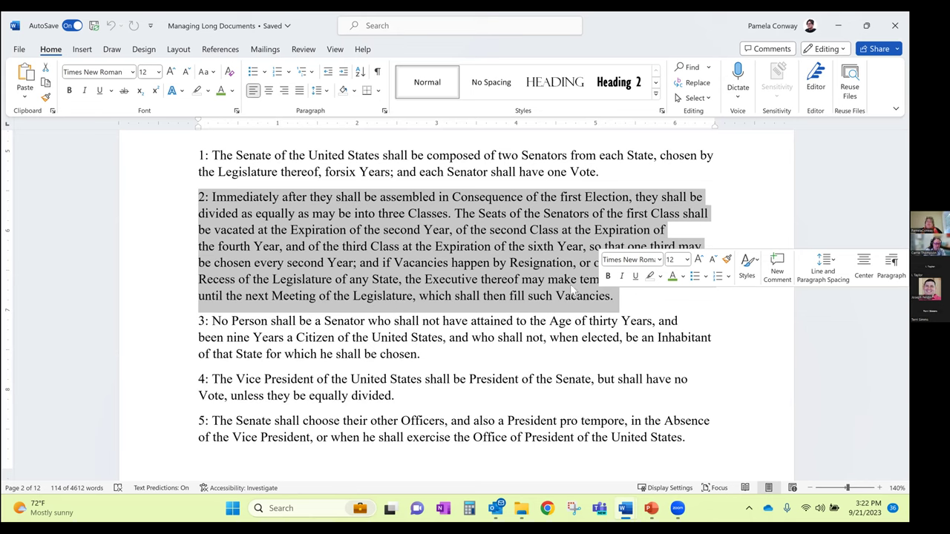
left_click(34, 395)
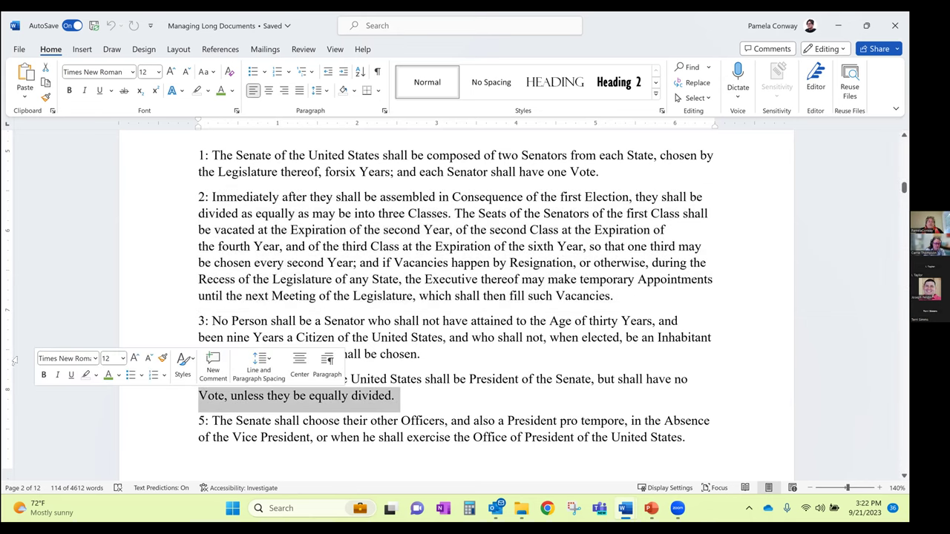
left_click(103, 214)
left_click(304, 262)
Select Section 3 paragraph 1, then add paragraphs 3 and 5 with Ctrl
left_click_drag(198, 155, 625, 171)
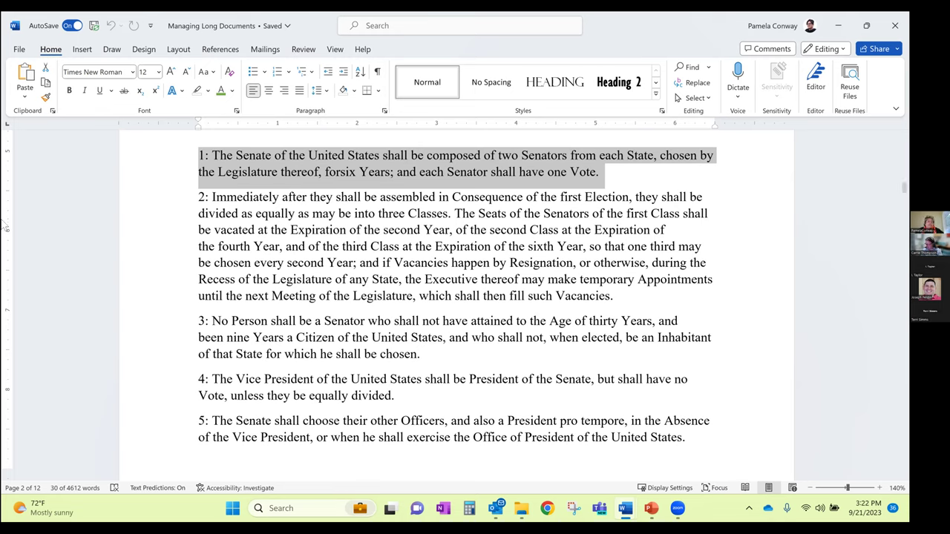
left_click_drag(196, 321, 427, 353)
left_click_drag(197, 420, 705, 442)
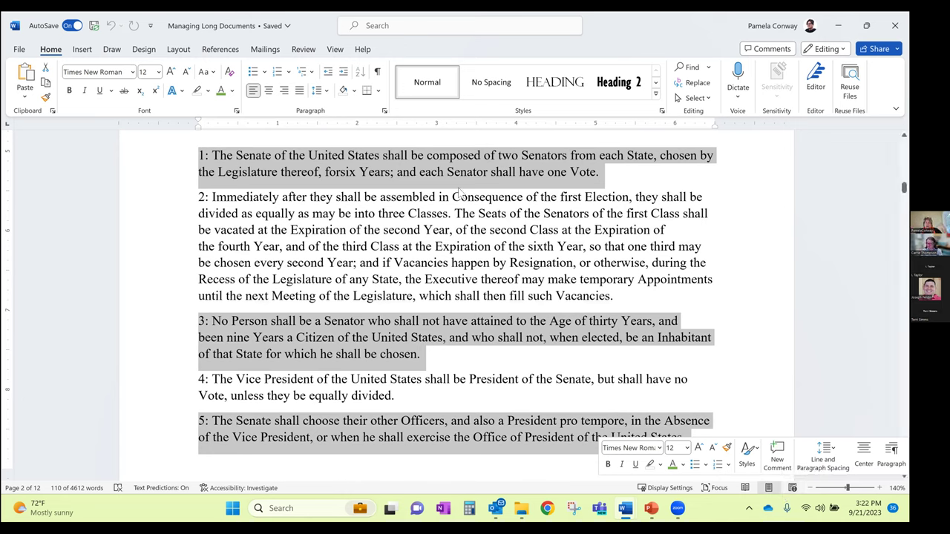
left_click(74, 89)
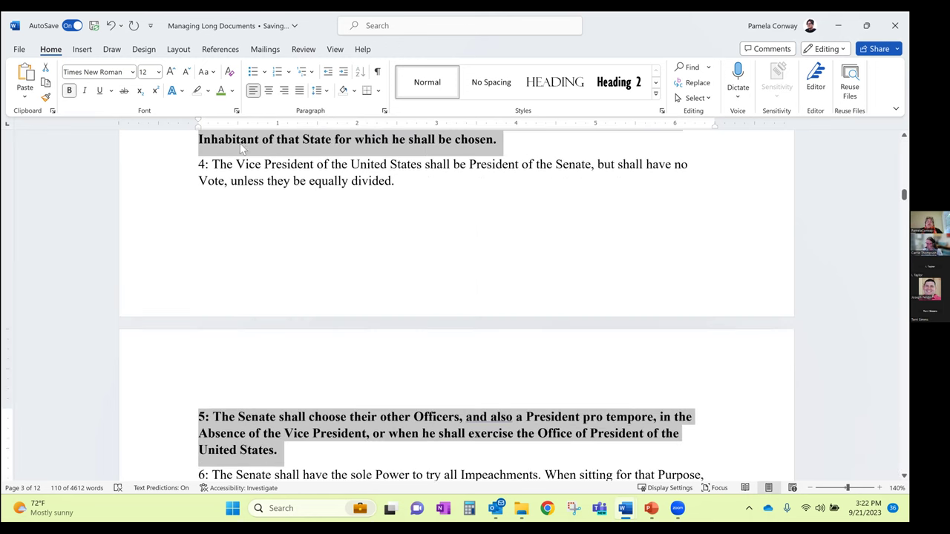
scroll(305, 176, "up", 5)
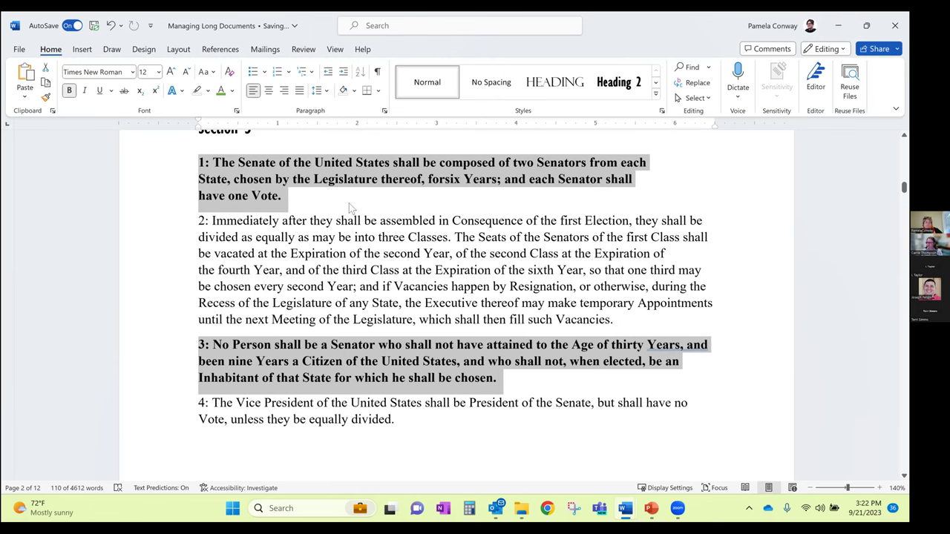
key("ctrl+z")
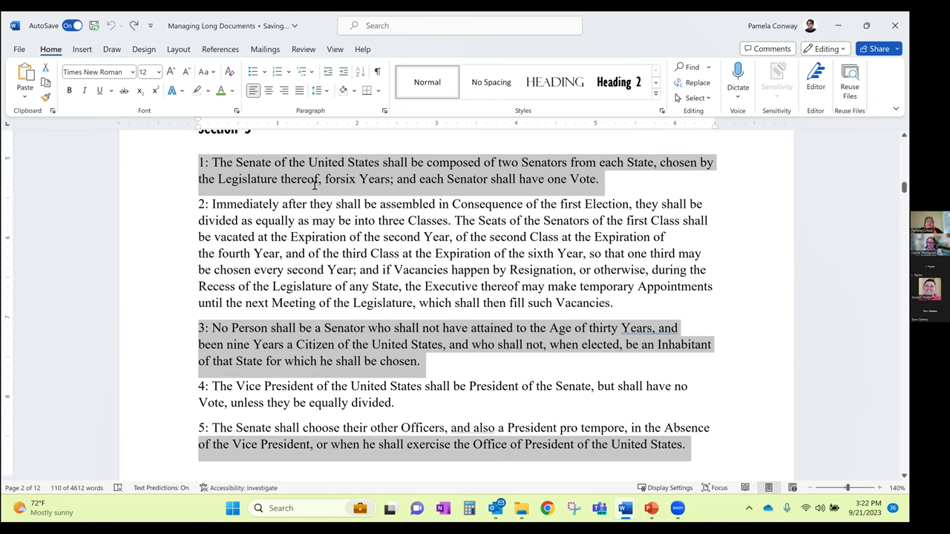
left_click(199, 161)
left_click_drag(199, 162, 630, 181)
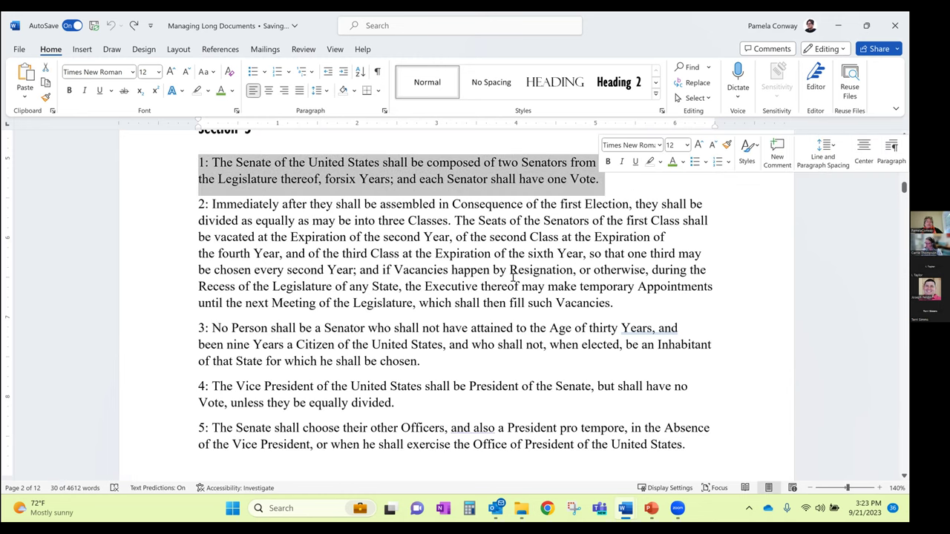
left_click_drag(197, 327, 421, 363, "ctrl")
left_click_drag(200, 428, 702, 443, "ctrl")
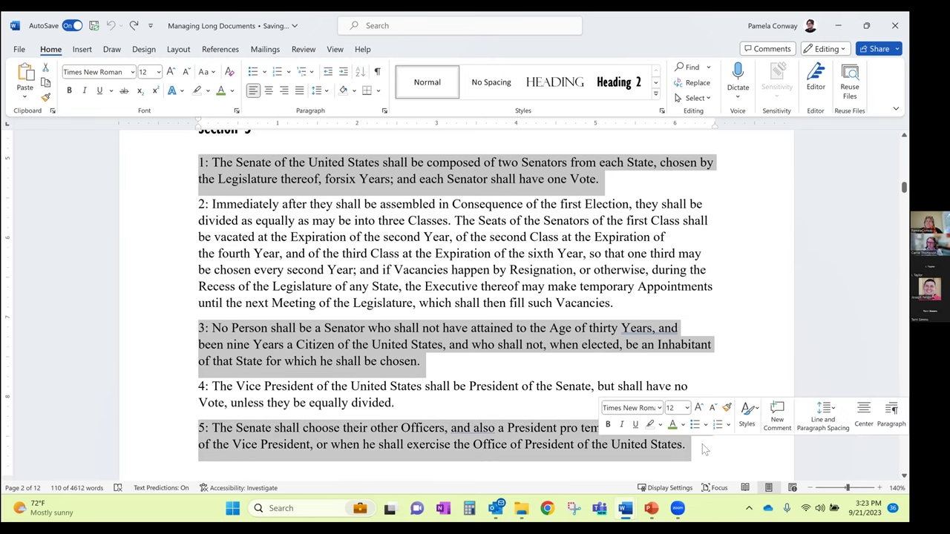
left_click(69, 91)
scroll(130, 141, "down", 3)
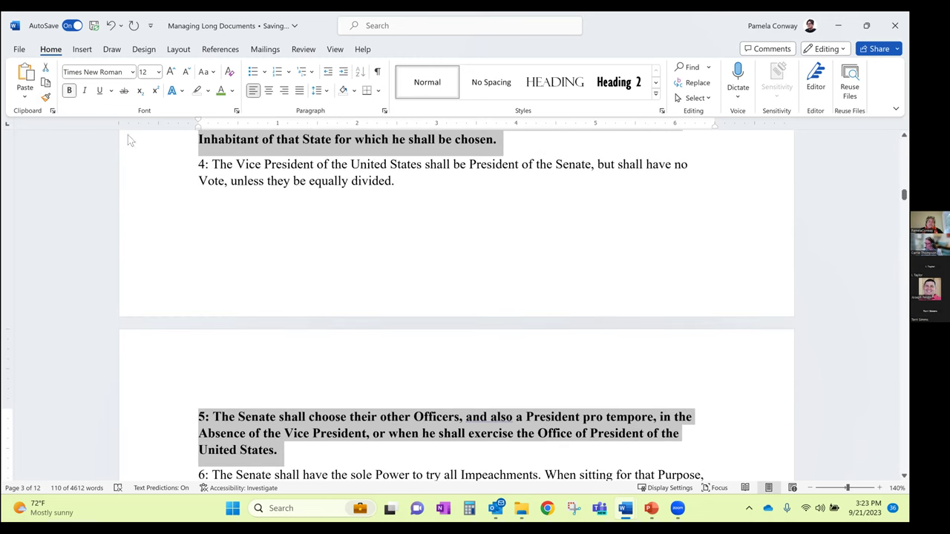
key("ctrl+b")
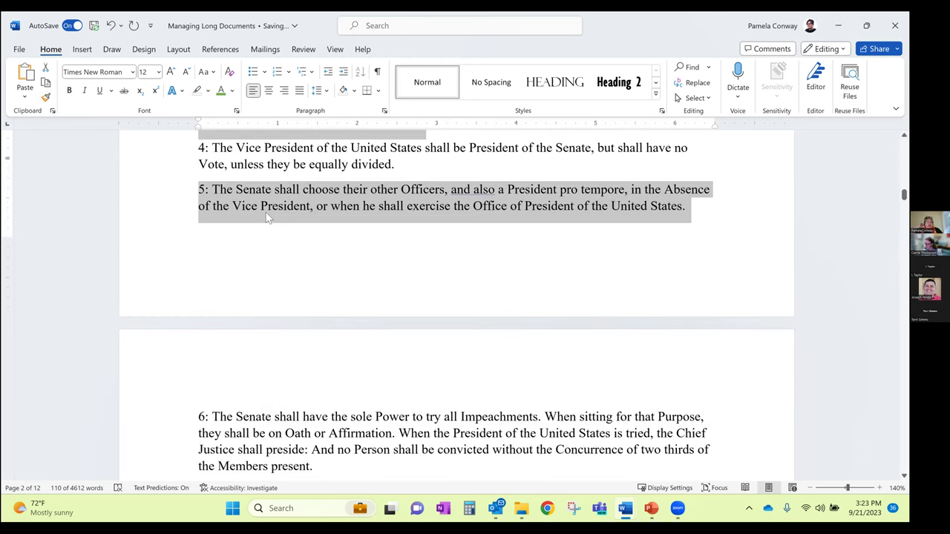
left_click(651, 509)
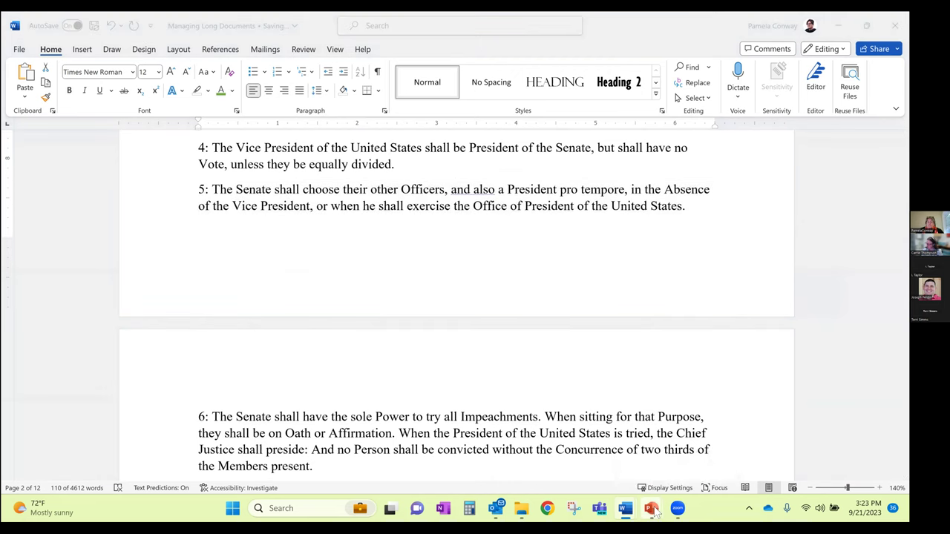
Bring the slide show forward and advance from Selection Tips to How Word Formats
left_click(679, 460)
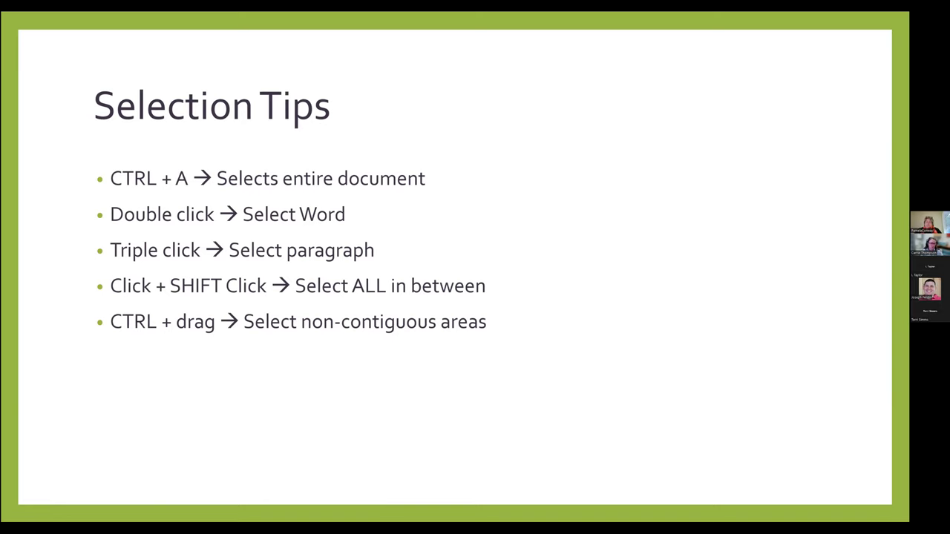
key("Right")
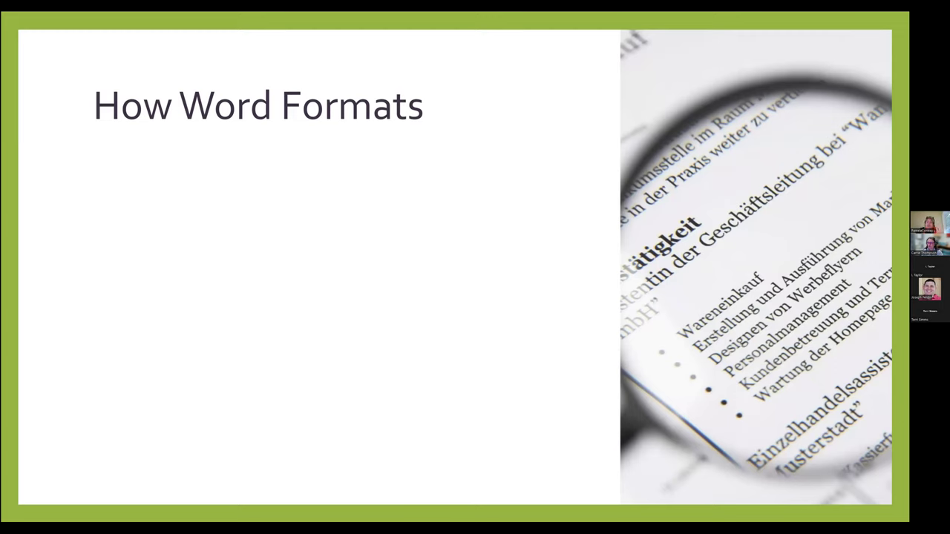
Reveal the Character bullet with its bold, font and superscript sub-points
key("Right")
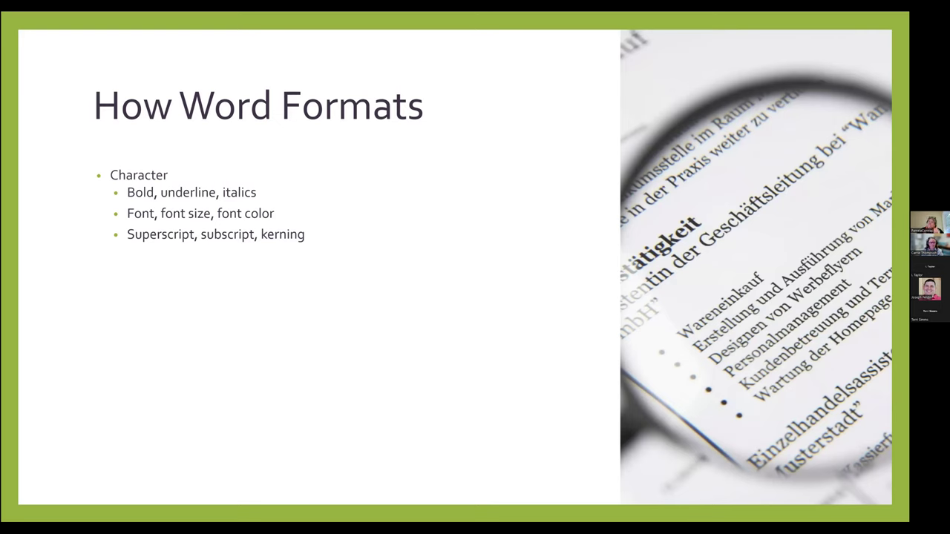
Show the Paragraph bullet covering alignment and spacing, line and page breaks, and numbering and bullets
key("Right")
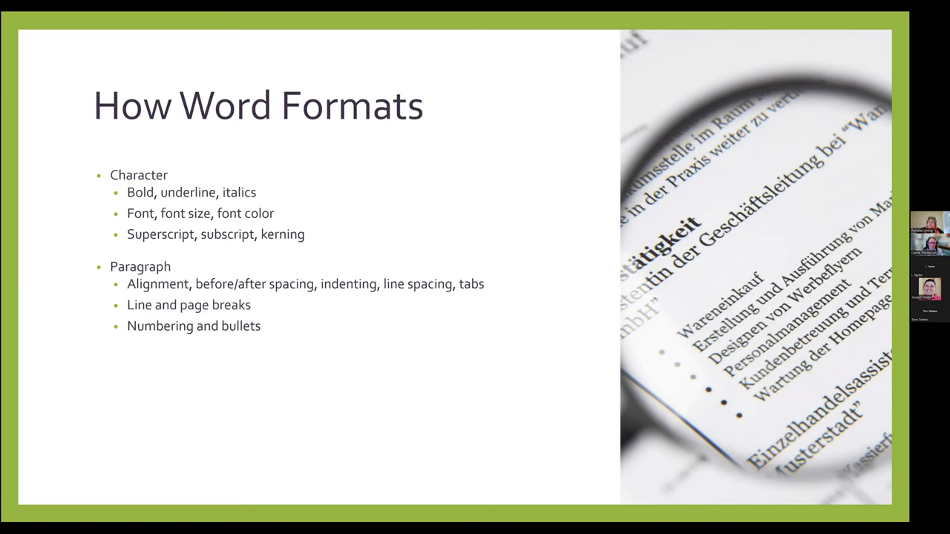
Show the Section (Document) bullets, then advance to the Character Formats slide
key("Right")
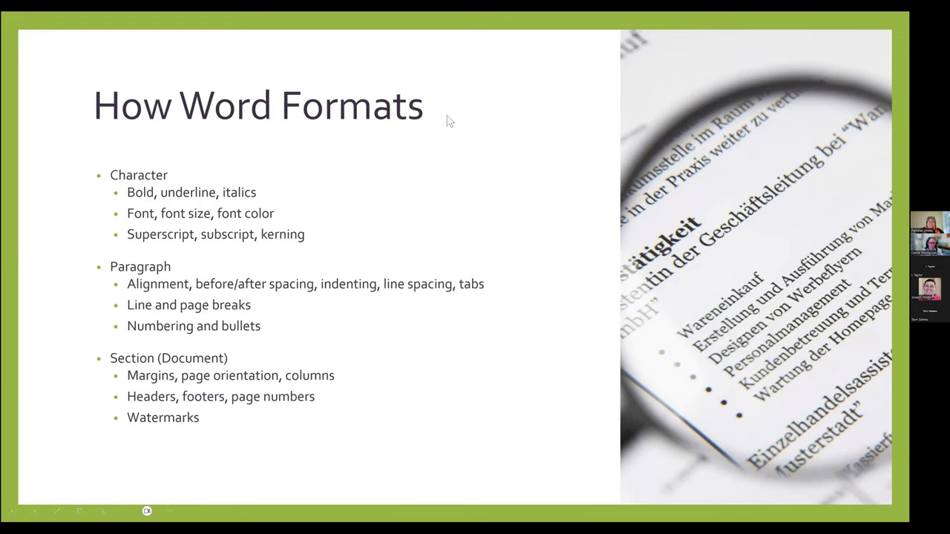
left_click(313, 367)
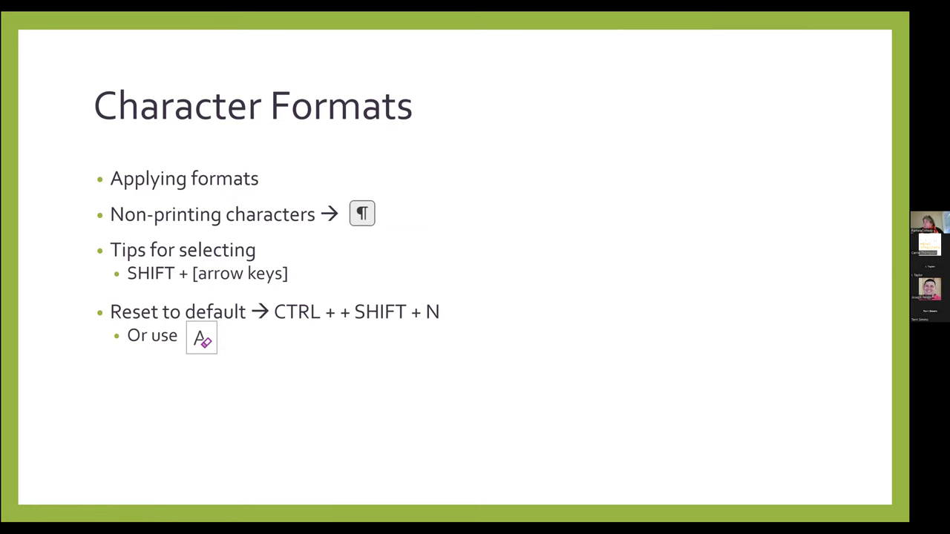
Switch back to Word's Overview document and select the title word Arrowmar
key("alt+Tab")
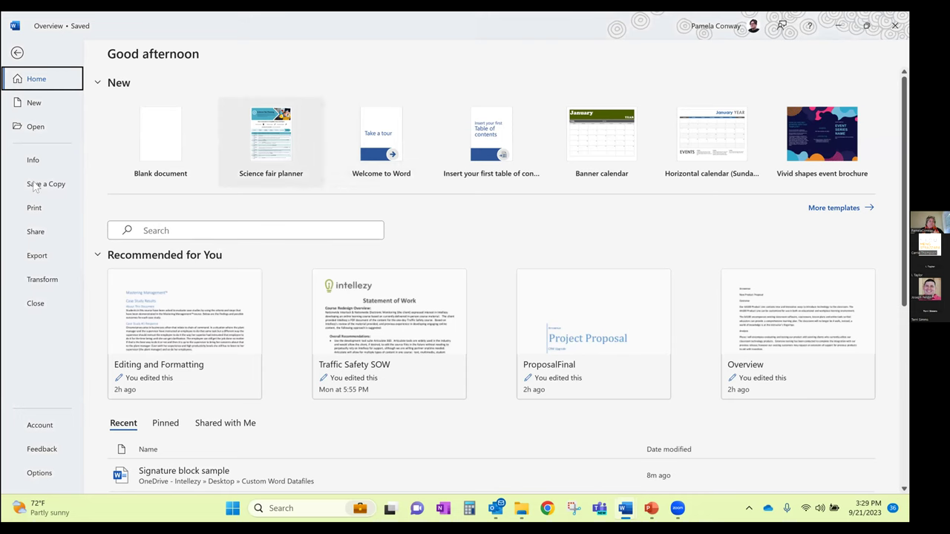
left_click(19, 53)
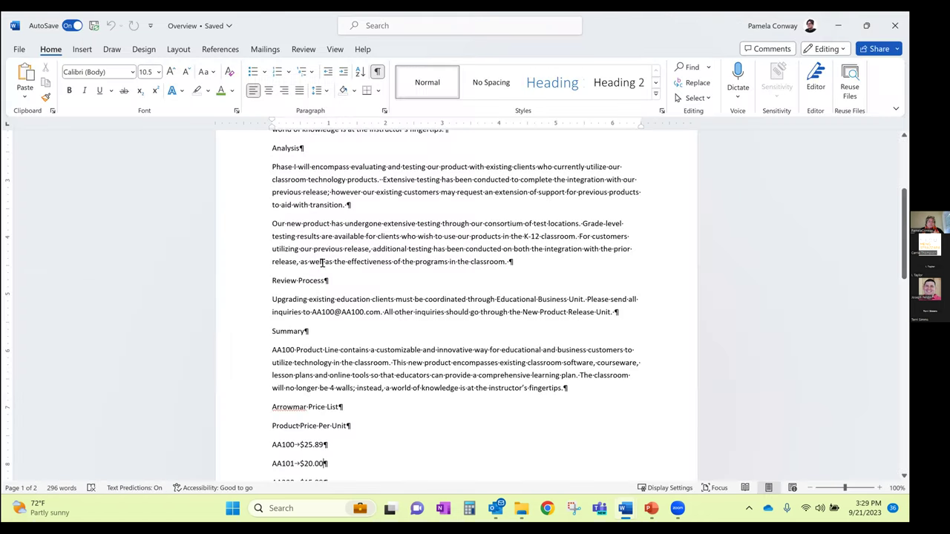
scroll(323, 261, "up", 5)
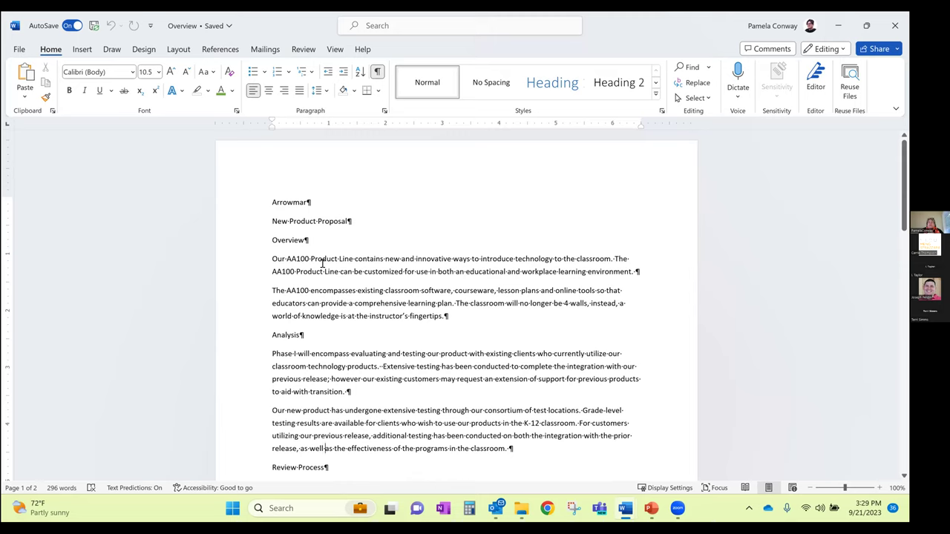
double_click(297, 203)
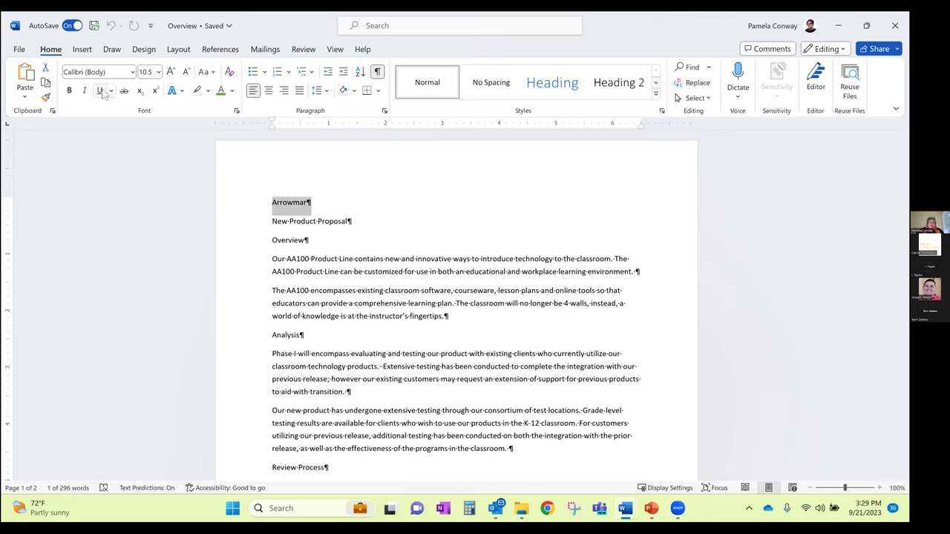
left_click(147, 119)
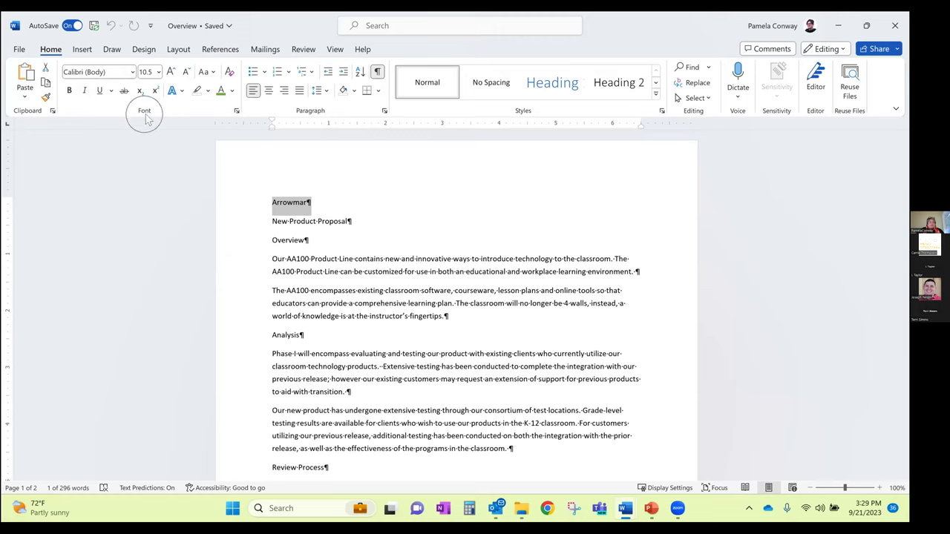
left_click(146, 117)
Make the Arrowmar title bold and enlarge it to 20 pt
left_click(69, 89)
left_click(171, 71)
left_click(170, 71)
left_click(171, 71)
left_click(171, 71)
left_click(171, 71)
left_click(171, 71)
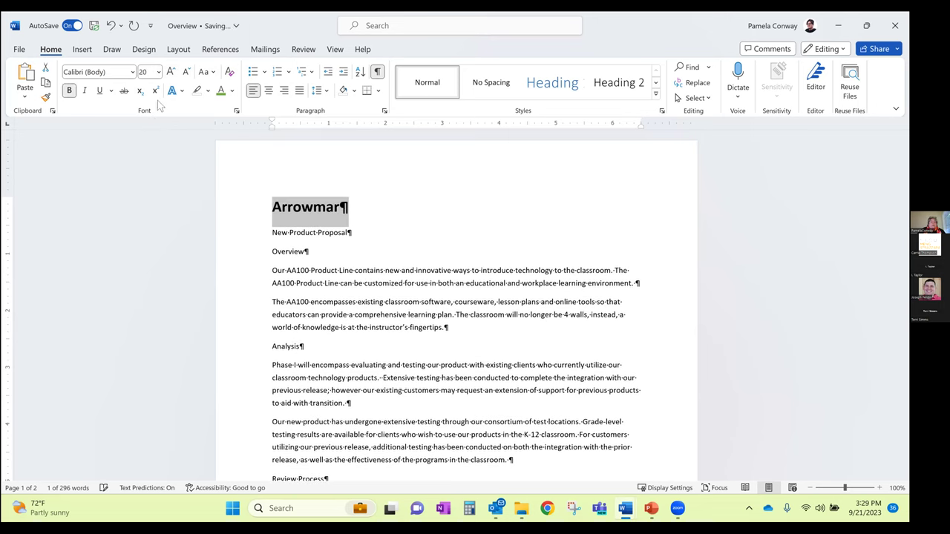
left_click(99, 90)
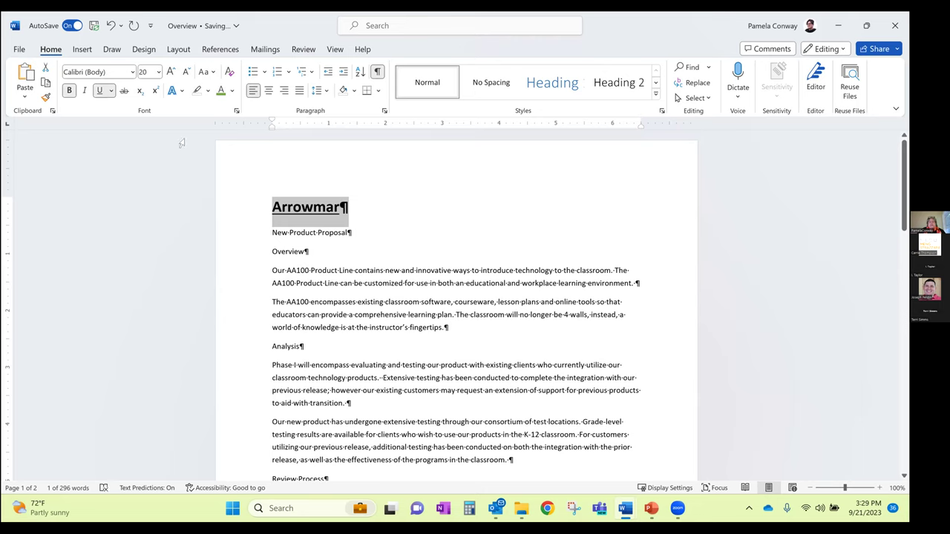
Colour the Arrowmar title green and give it an underline
left_click(220, 90)
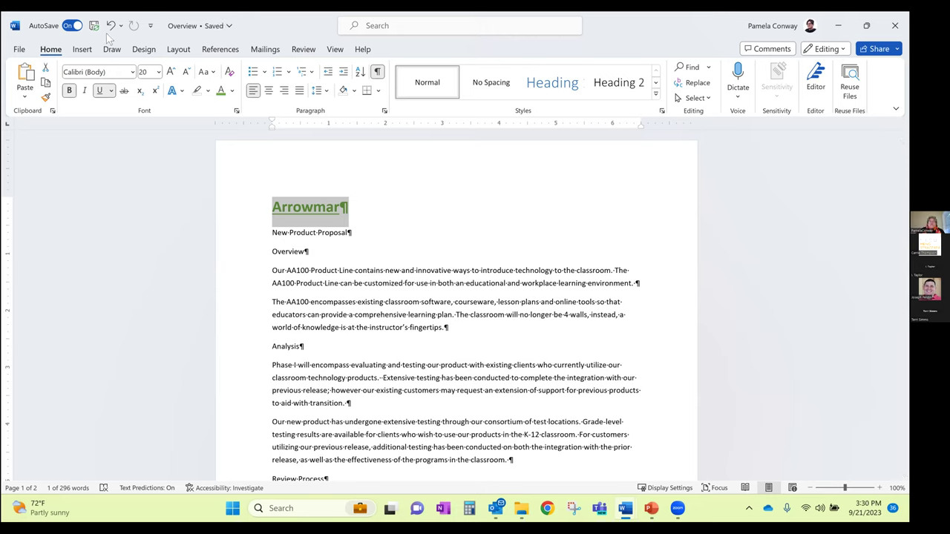
left_click(101, 92)
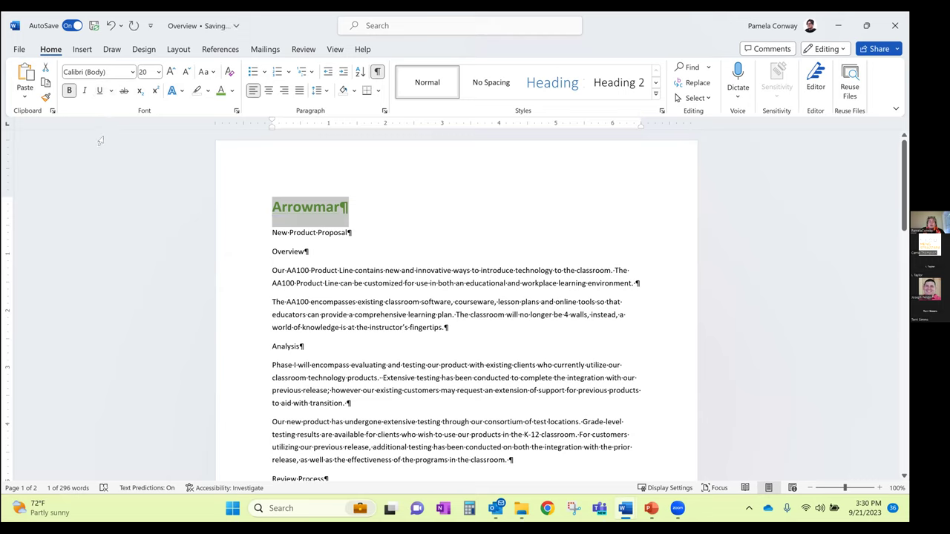
left_click(101, 91)
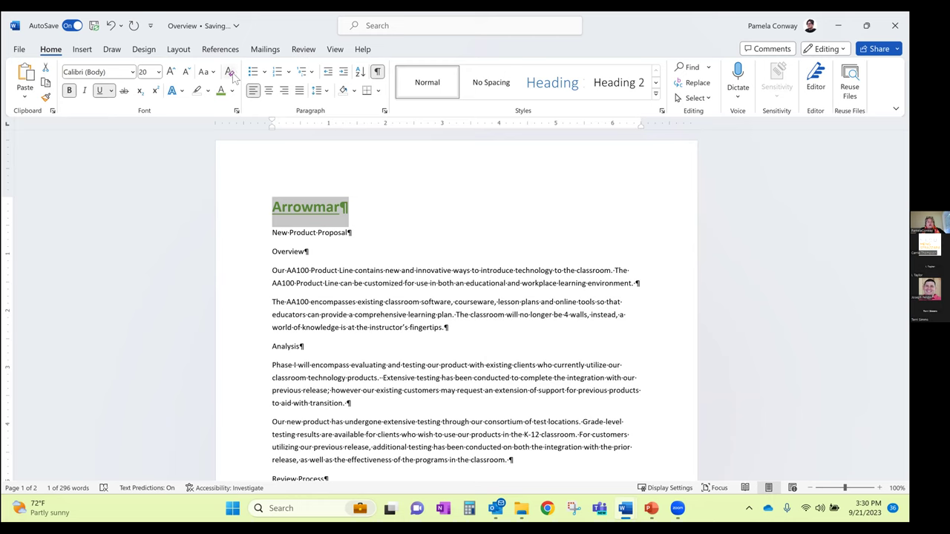
Clear the title's formatting, undo it to restore the styling, then adjust controls at the window's top
left_click(231, 77)
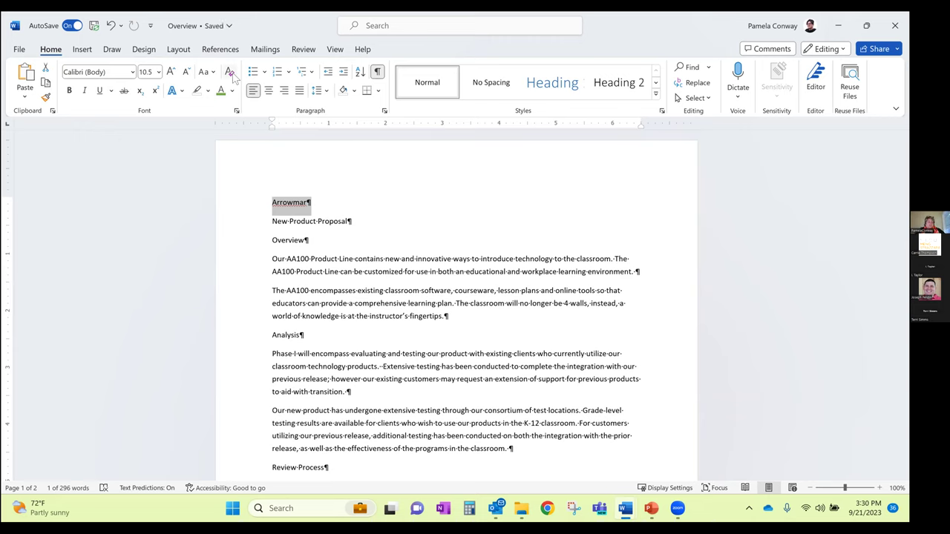
key("ctrl+z")
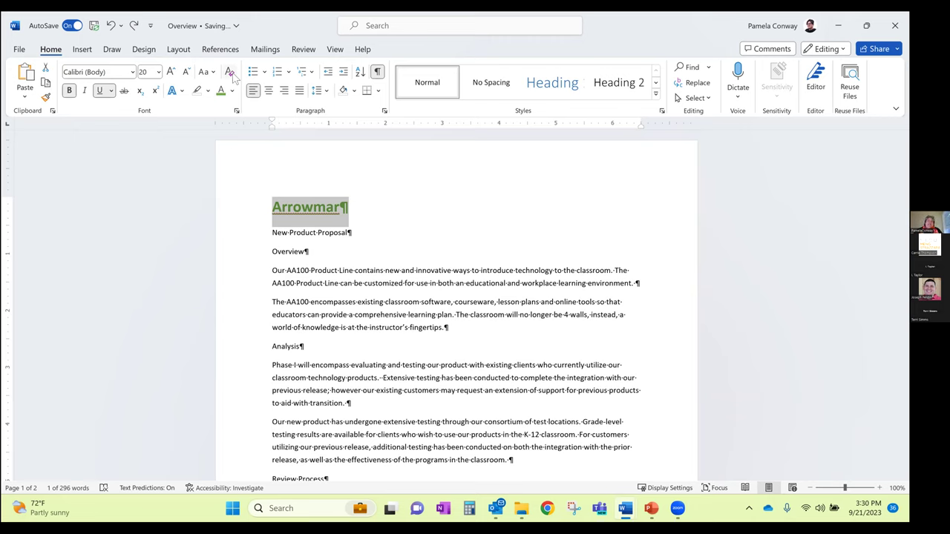
left_click(111, 26)
left_click(112, 28)
left_click(112, 30)
left_click(113, 29)
left_click(112, 29)
left_click(112, 29)
left_click(112, 29)
left_click(112, 30)
Reset Arrowmar to plain text with Ctrl+Space, deselect it, and return to the slideshow
key("ctrl+space")
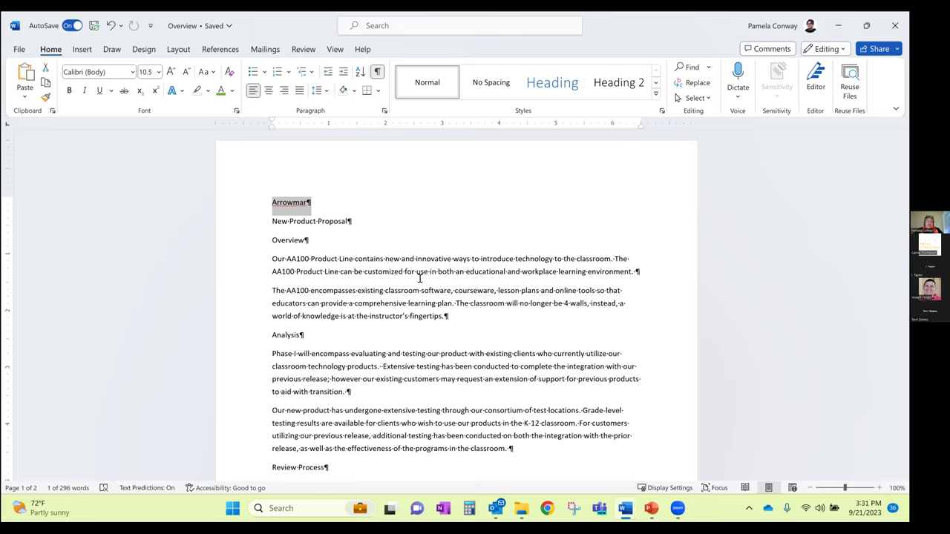
left_click(230, 73)
left_click(343, 232)
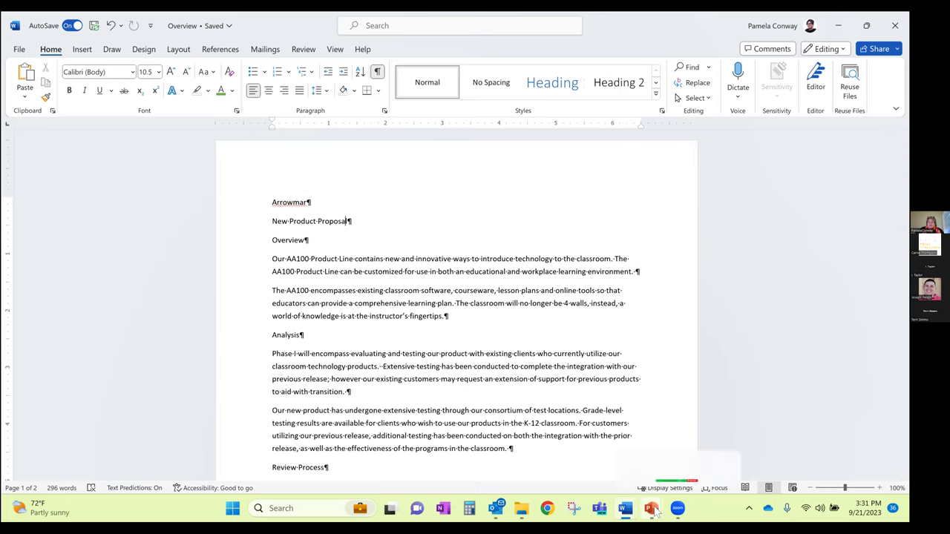
mouse_move(651, 508)
left_click(679, 460)
Bring the slideshow forward and reveal the Default Template [normal.dot] box
left_click(678, 460)
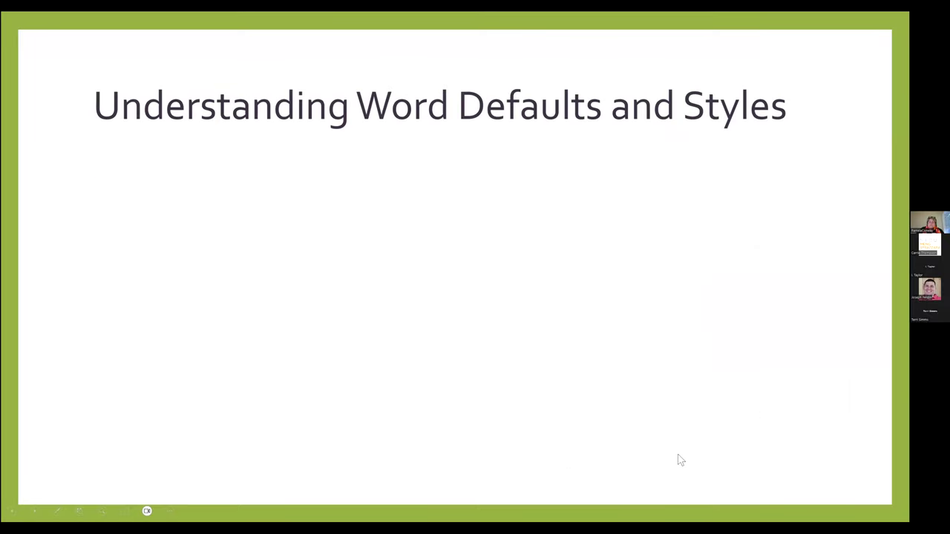
key("Right")
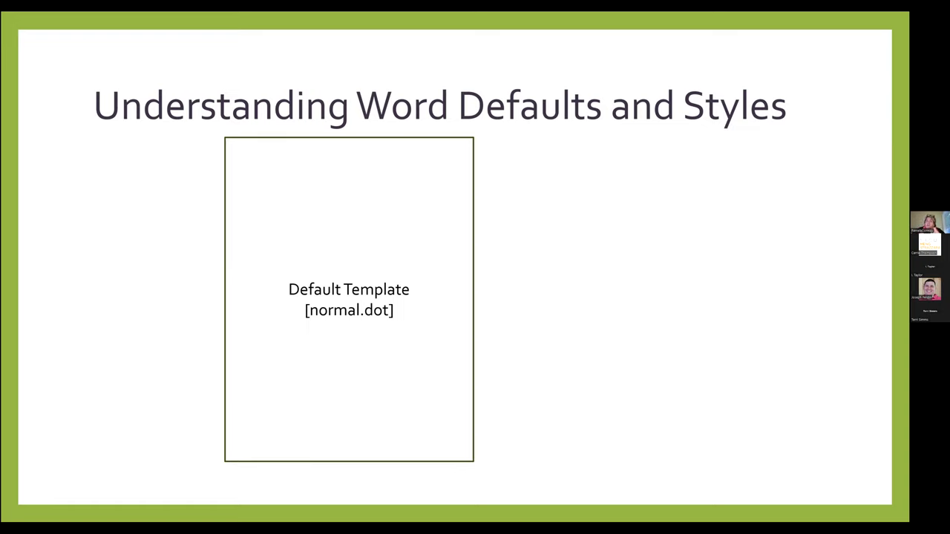
Play the arrow leading to the Default Styles box listing Normal, Heading 1–3 and Title
key("Right")
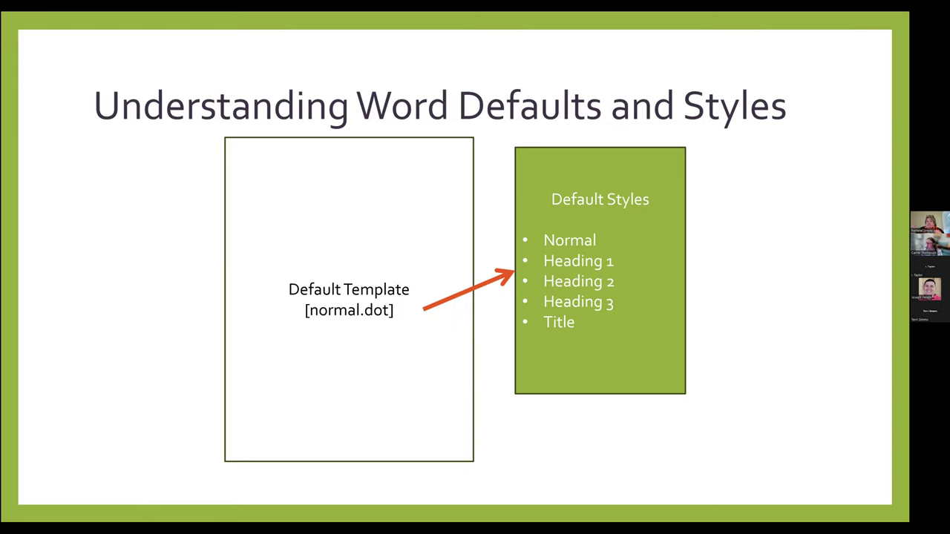
Advance to the Paragraph Formats slide, then switch back to the Overview document
key("Right")
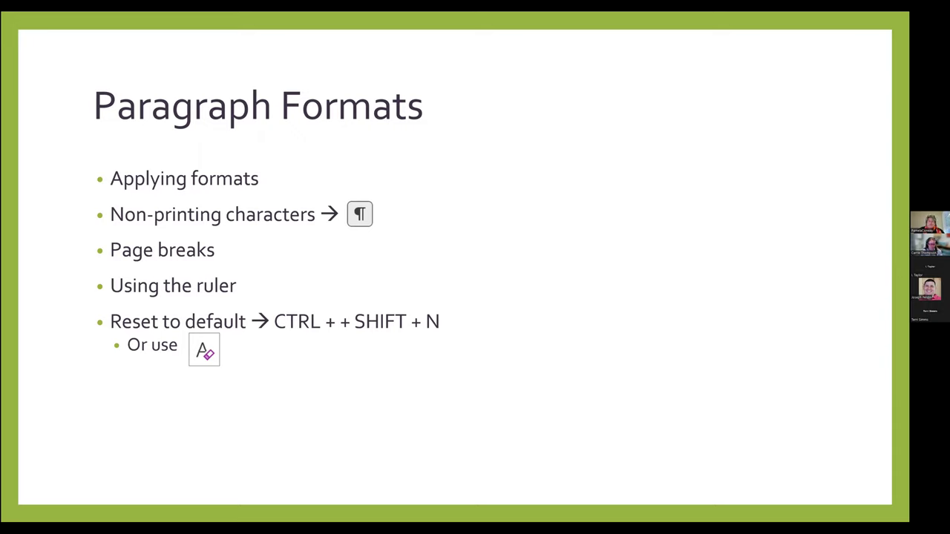
key("alt+Tab")
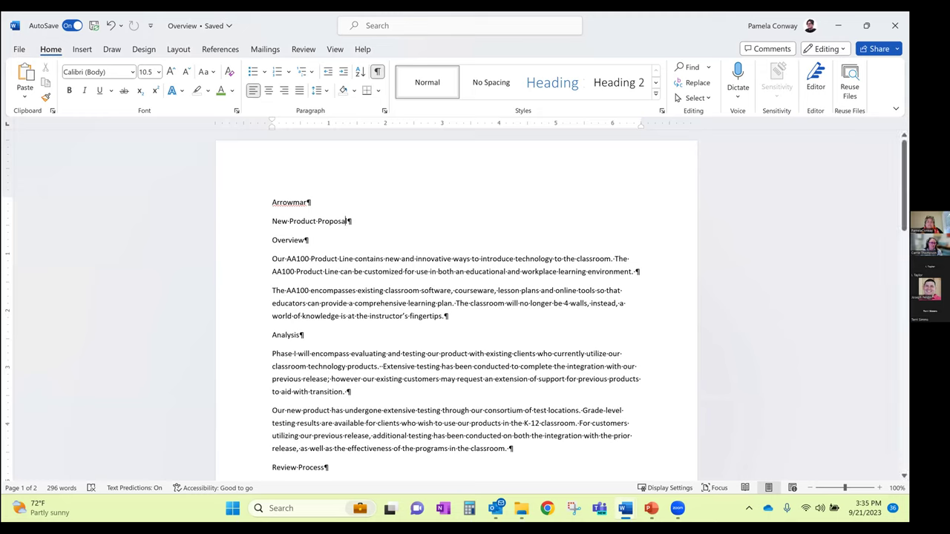
Look at the spelling suggestions for Arrowmar and dismiss them
right_click(283, 202)
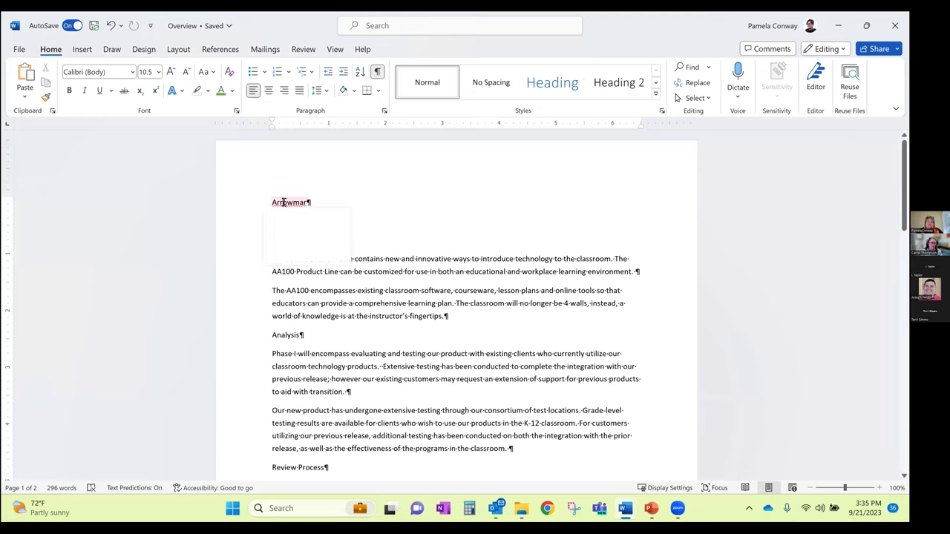
left_click(428, 315)
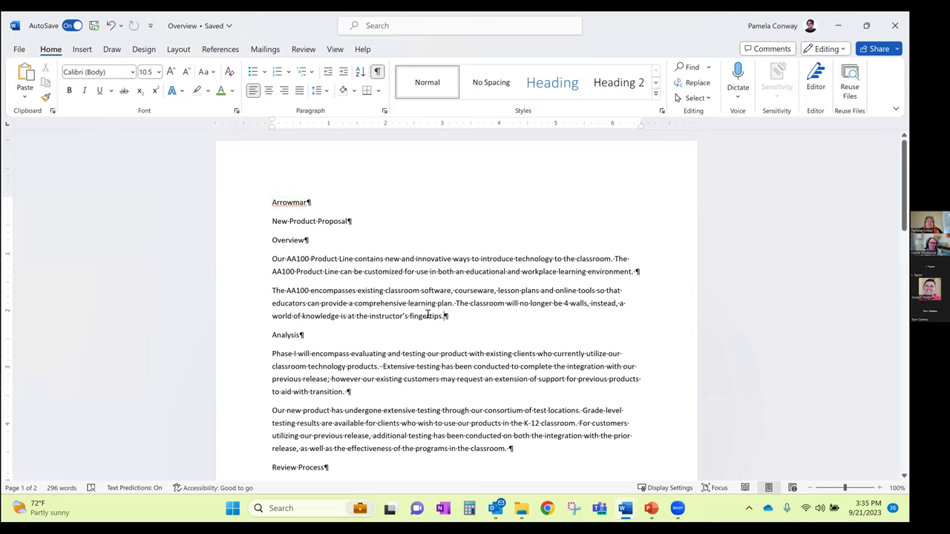
left_click(292, 204)
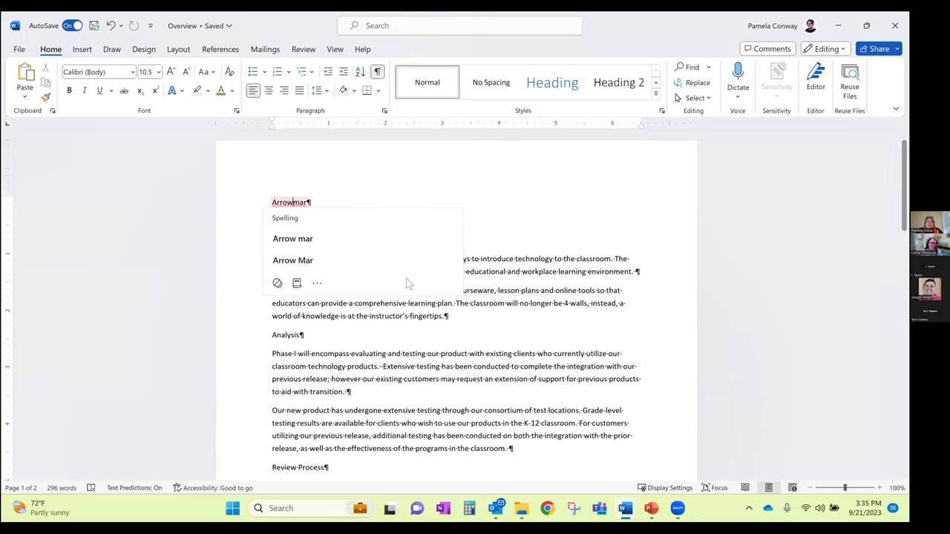
left_click(167, 264)
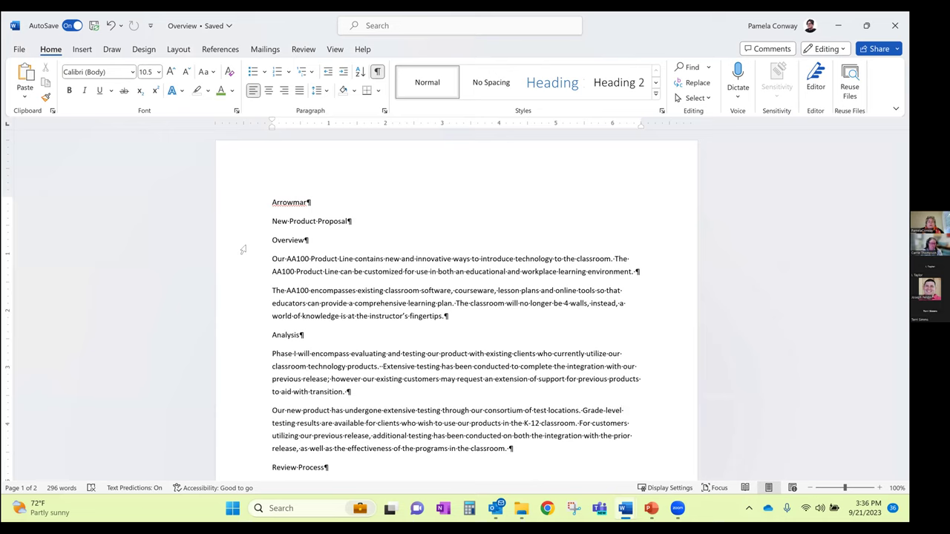
Select the Arrowmar title line and make it bold at 22 pt
left_click(253, 205)
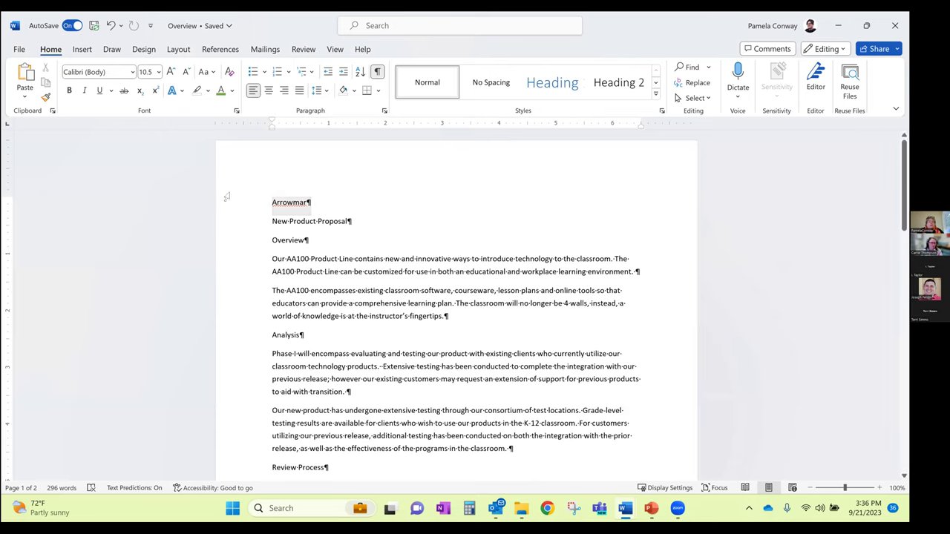
left_click(69, 89)
left_click(170, 71)
left_click(171, 72)
left_click(171, 71)
left_click(170, 72)
left_click(171, 71)
left_click(170, 71)
left_click(283, 236)
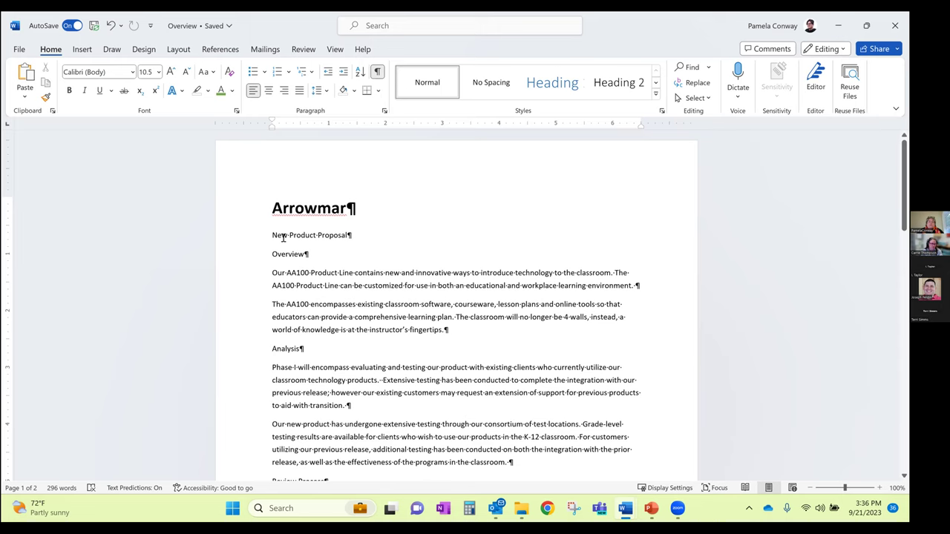
left_click(310, 206)
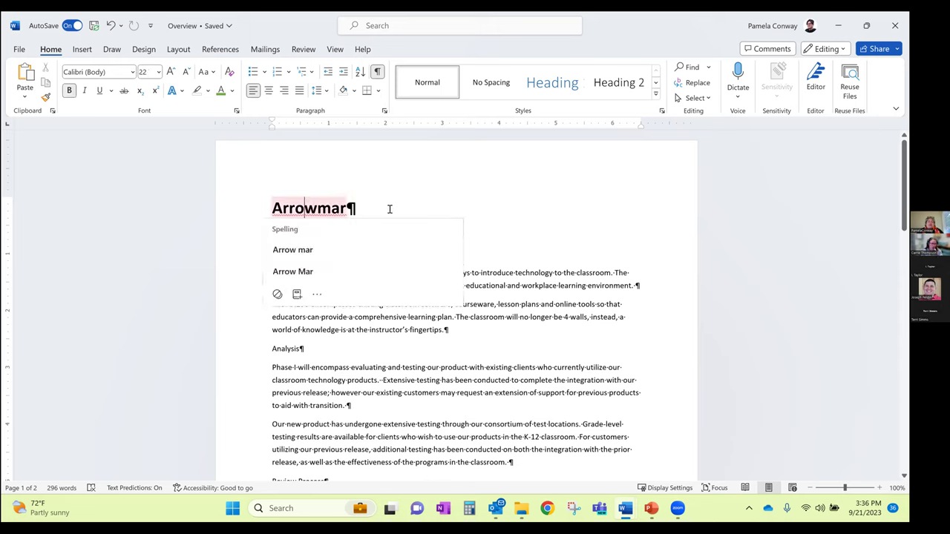
left_click(357, 205)
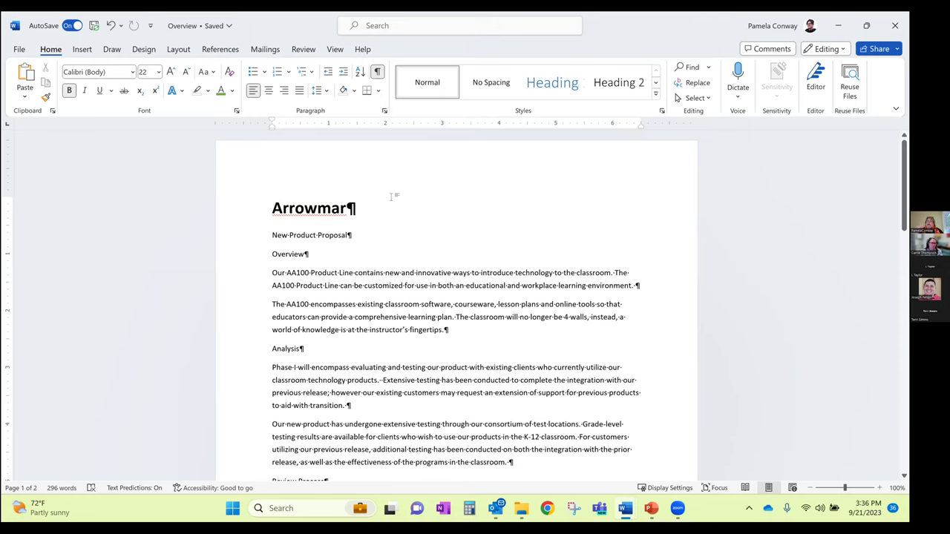
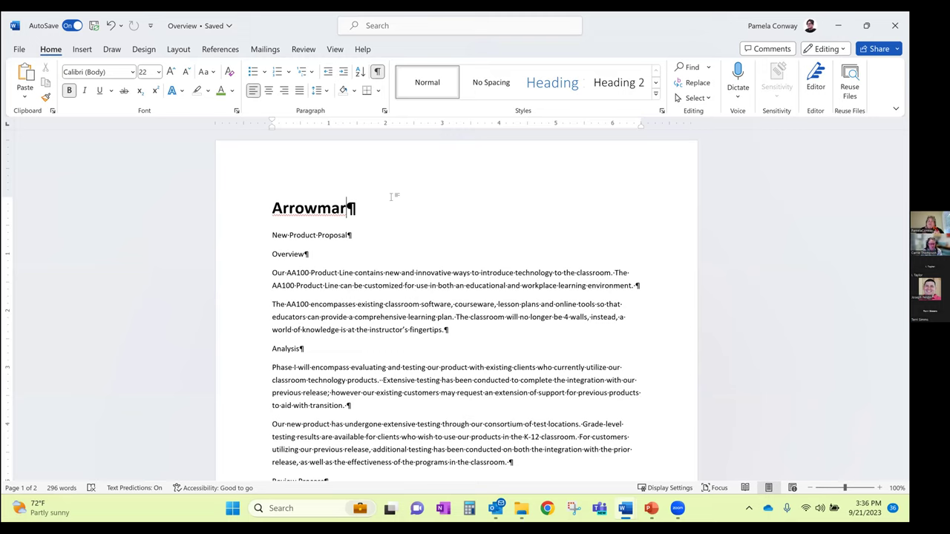
Insert blank paragraphs above the Arrowmar heading and type 'one word' on the first line
left_click(271, 208)
double_click(270, 208)
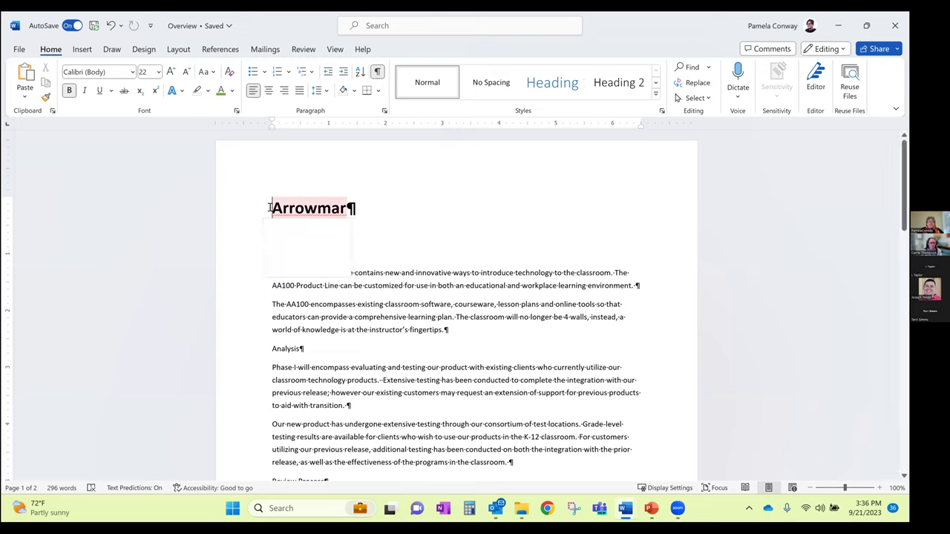
left_click(270, 208)
key("Return")
key("Return")
key("Return")
key("Return")
key("Return")
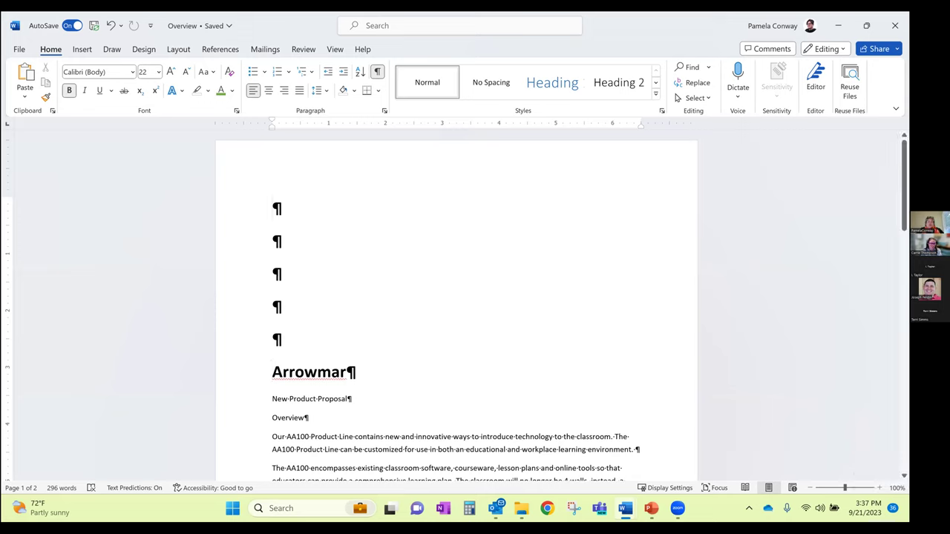
type("one word")
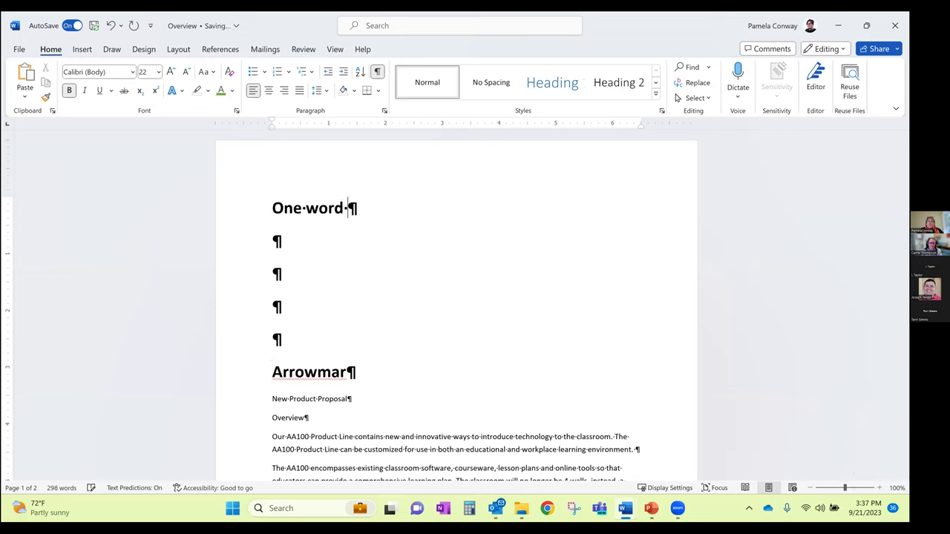
Select the One word line, then select the lines further down the page
left_click_drag(349, 208, 366, 208)
left_click_drag(275, 208, 359, 209)
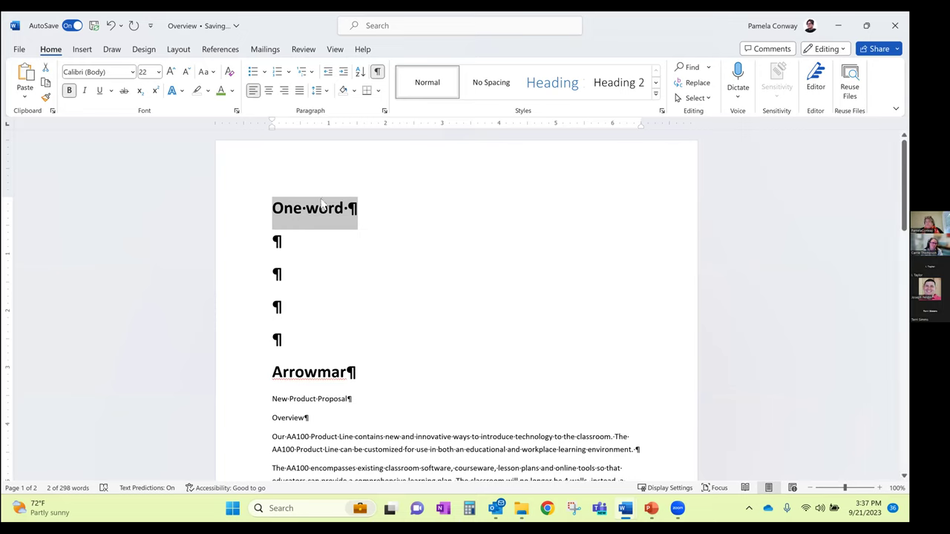
left_click(350, 208)
scroll(398, 301, "down", 5)
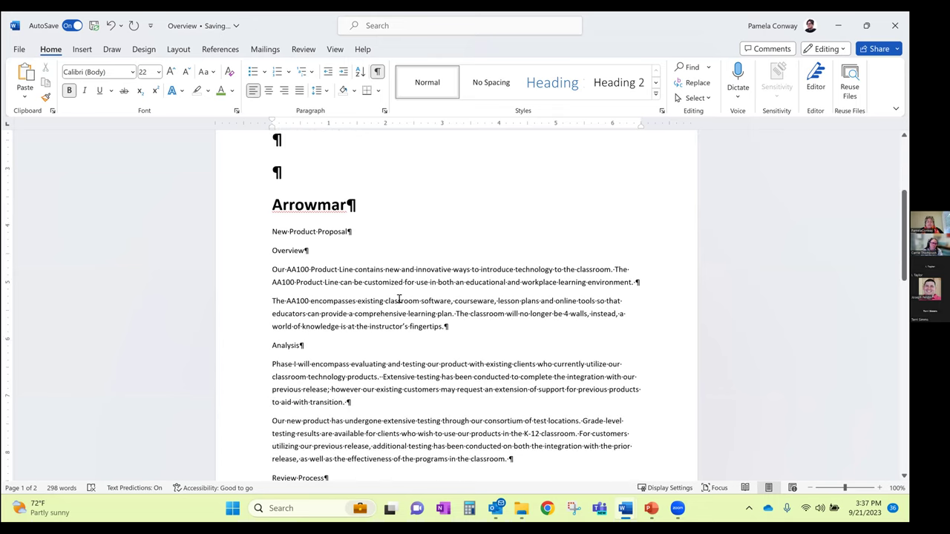
scroll(399, 299, "down", 3)
left_click_drag(272, 276, 343, 315)
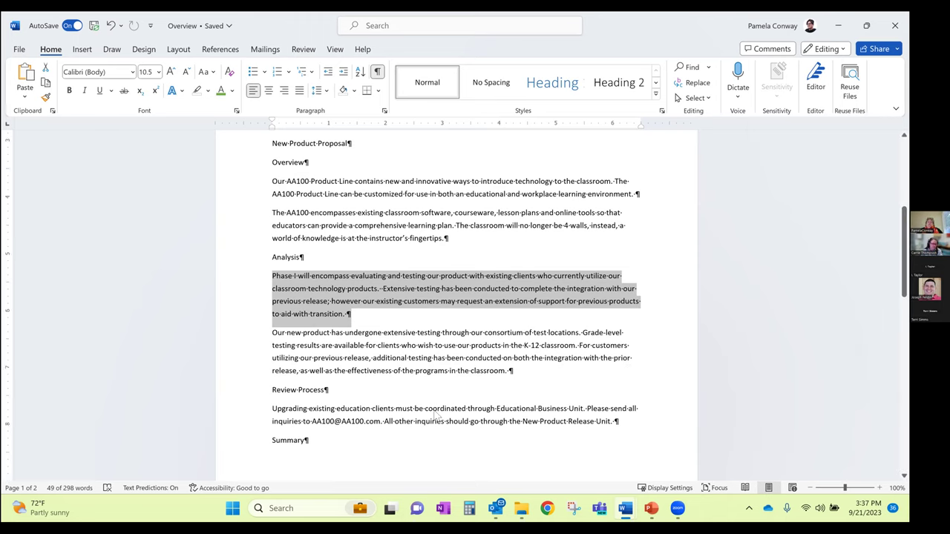
Delete the One word line and the blank paragraphs above Arrowmar
scroll(347, 286, "up", 5)
left_click_drag(274, 145, 289, 285)
key("Delete")
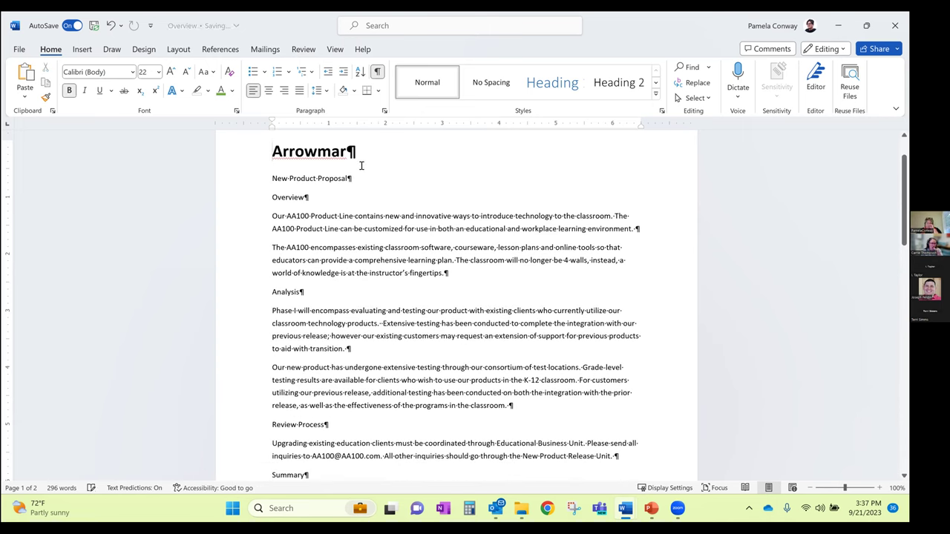
Check the spelling suggestions for Arrowmar, then select the heading line
right_click(308, 158)
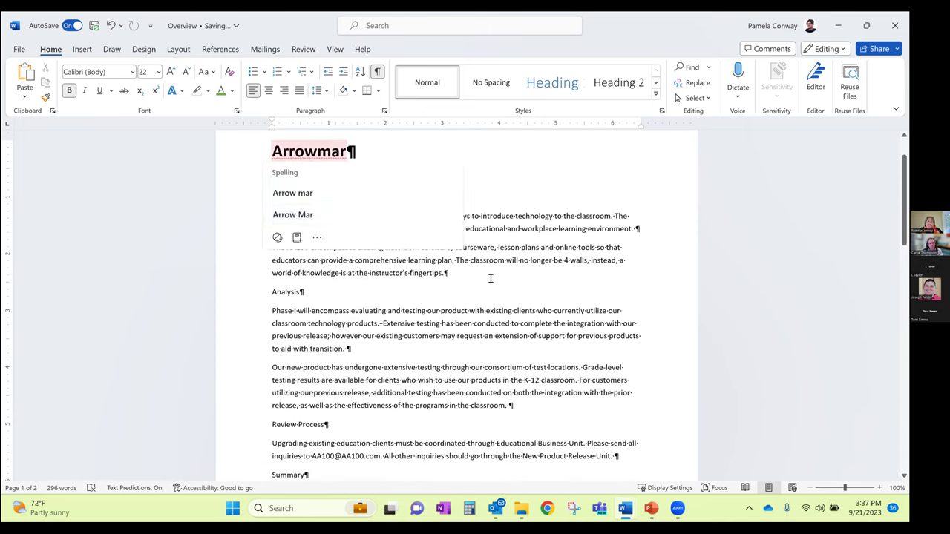
left_click(506, 230)
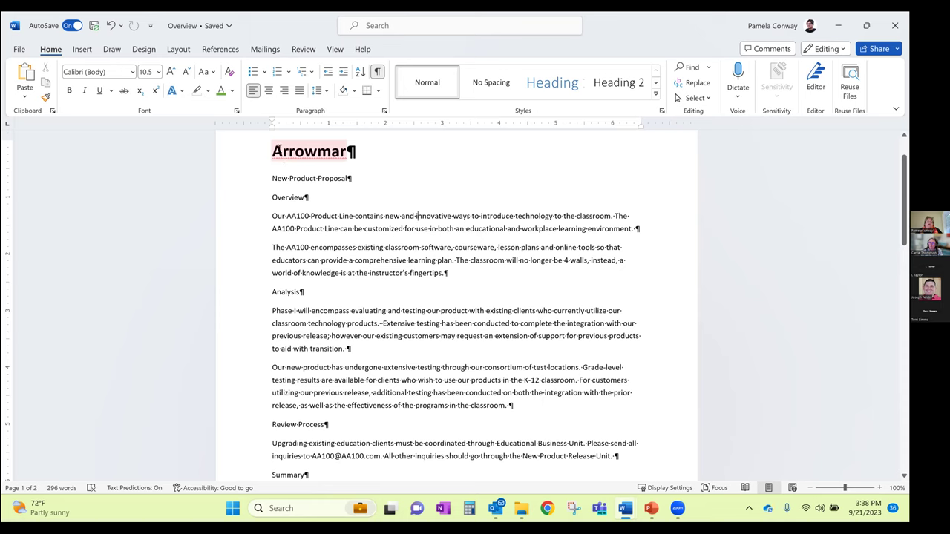
left_click_drag(250, 155, 388, 166)
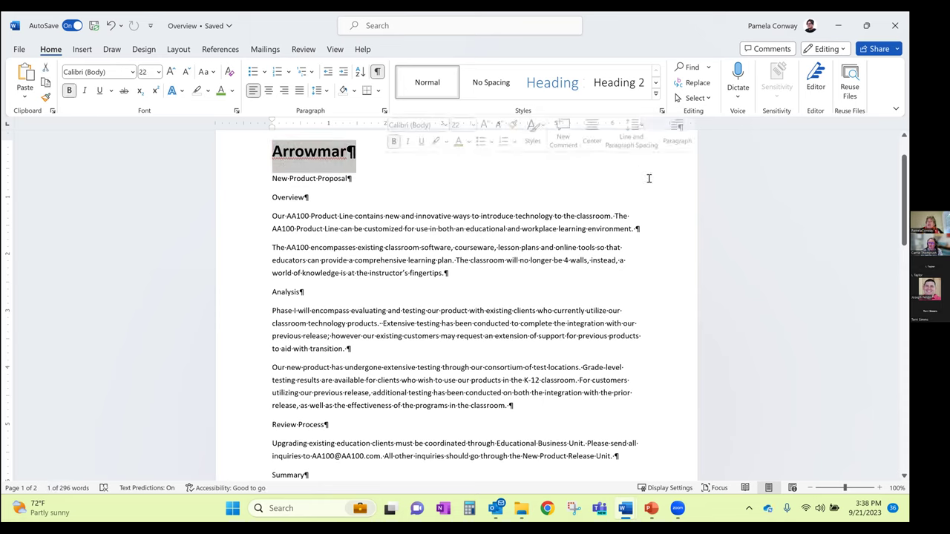
left_click_drag(305, 151, 314, 155)
left_click(364, 154)
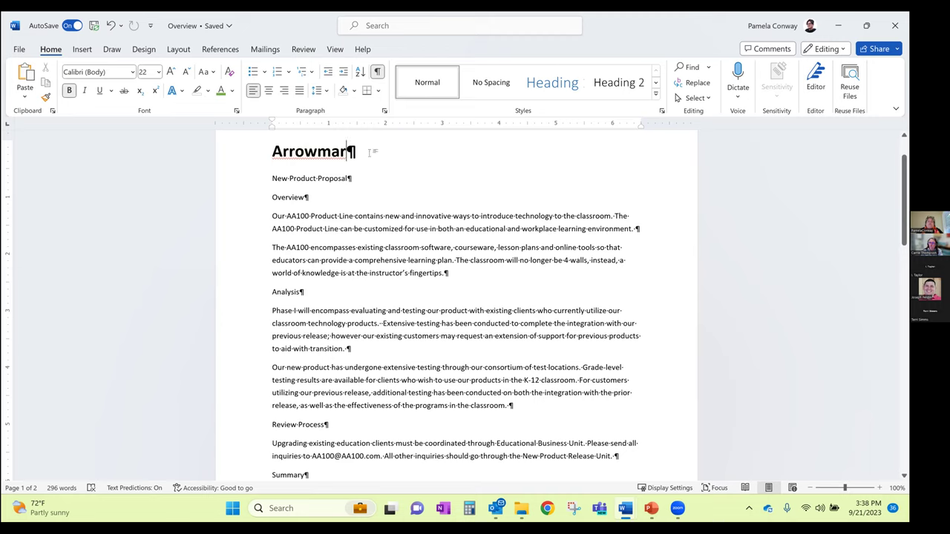
Center the Arrowmar heading after briefly trying right alignment
left_click(269, 91)
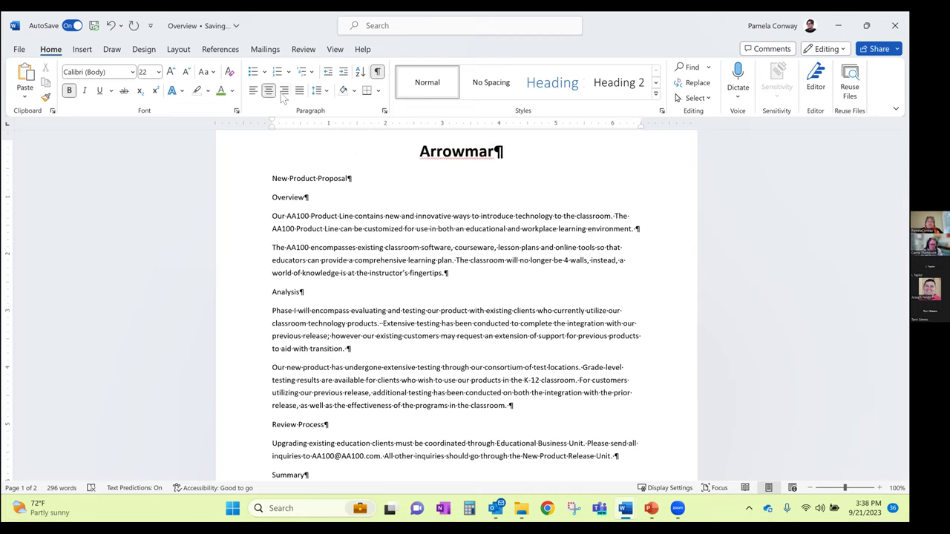
left_click(283, 91)
left_click(268, 90)
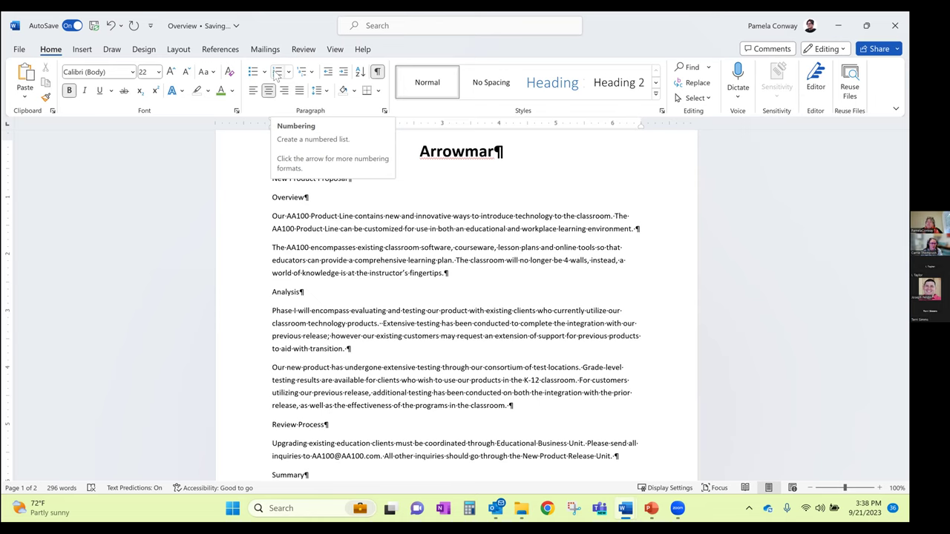
left_click(452, 216)
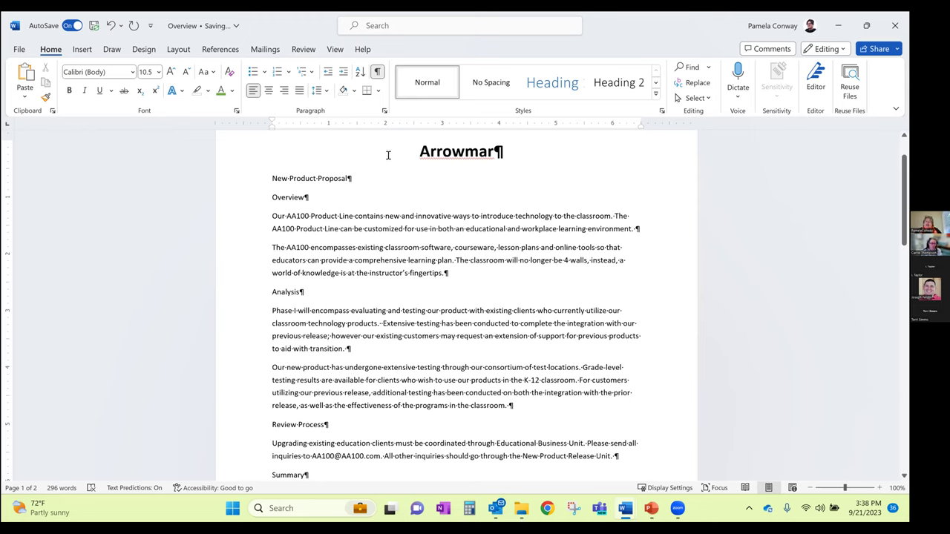
Turn bold off for the Arrowmar title, then restore it with Ctrl+B
double_click(427, 150)
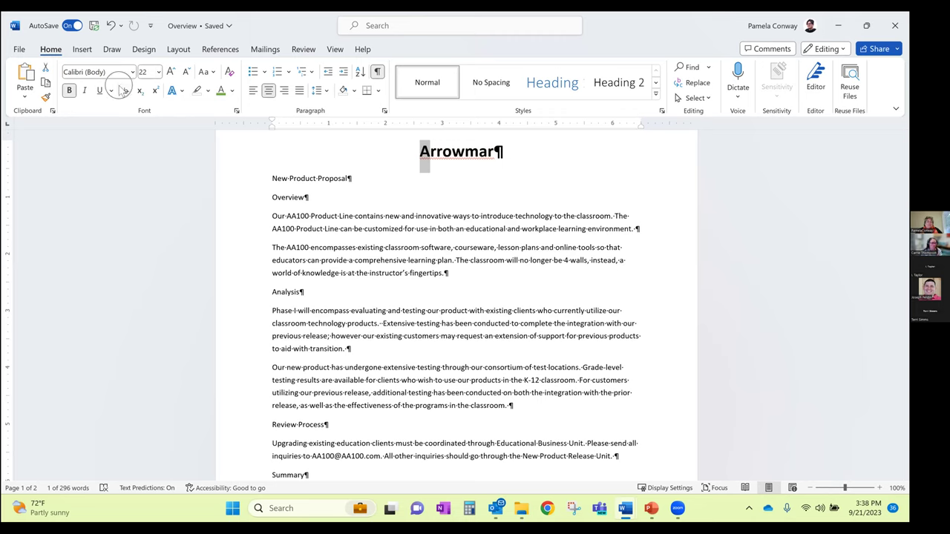
left_click(69, 89)
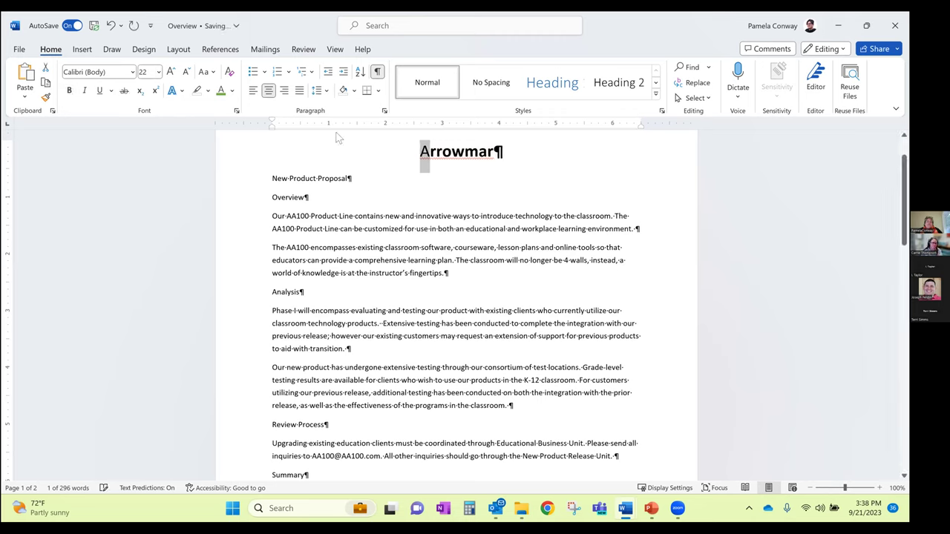
double_click(424, 154)
key("ctrl+b")
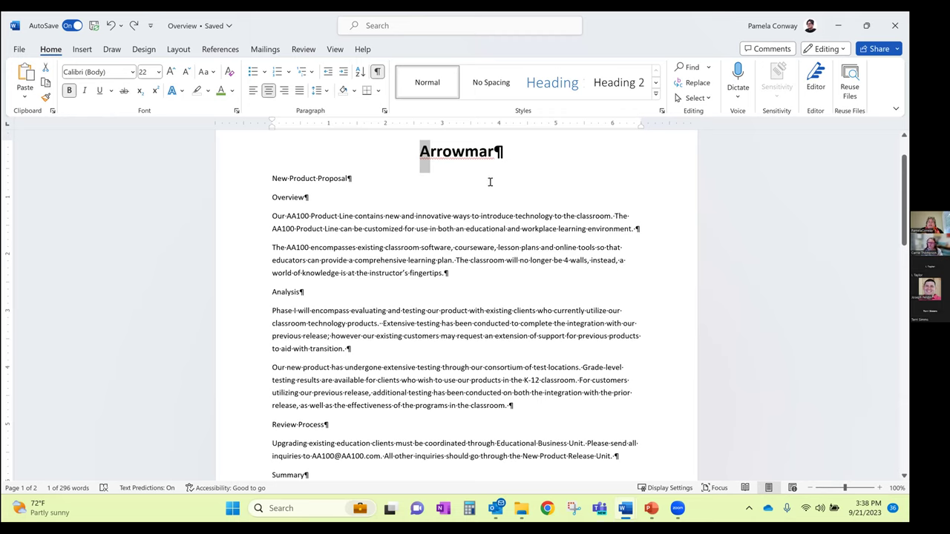
left_click(506, 151)
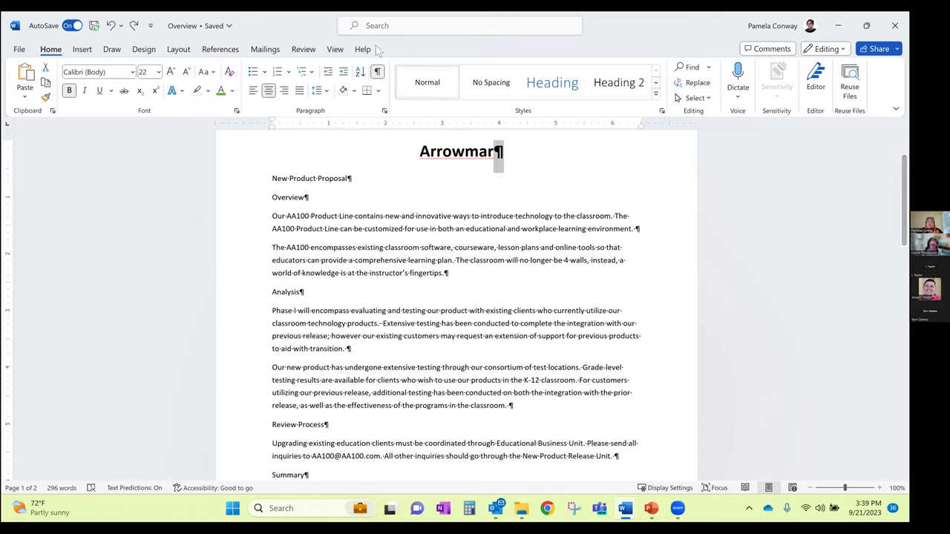
left_click(377, 71)
left_click(327, 192)
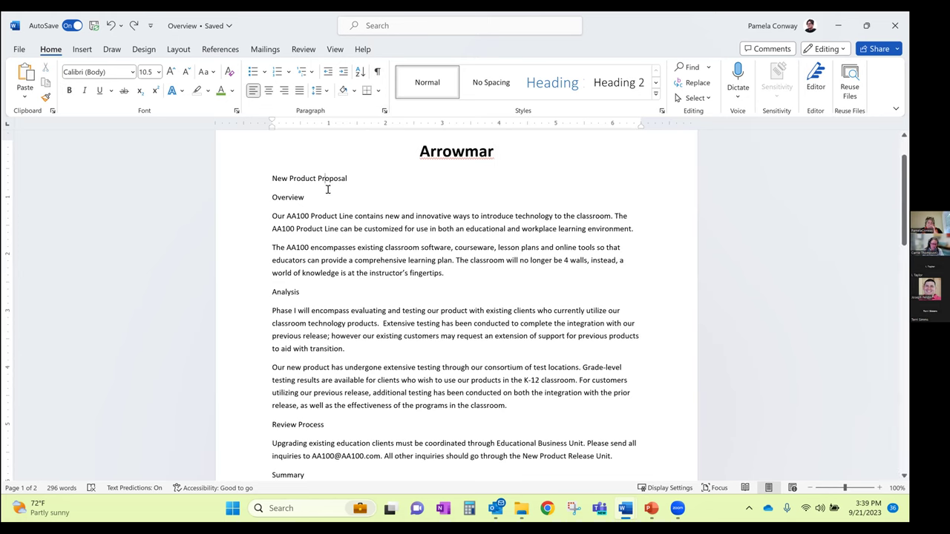
left_click(269, 199)
key("Return")
key("Return")
key("Up")
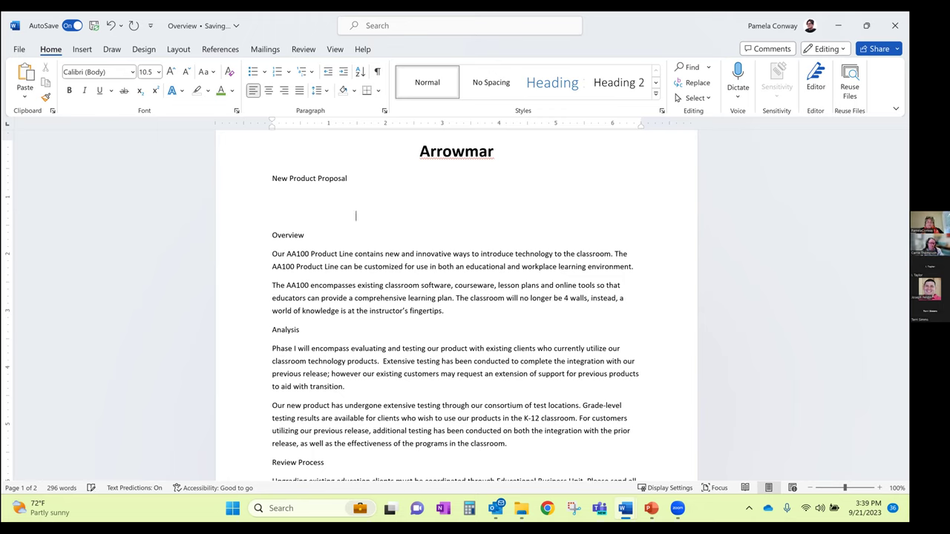
key("Return")
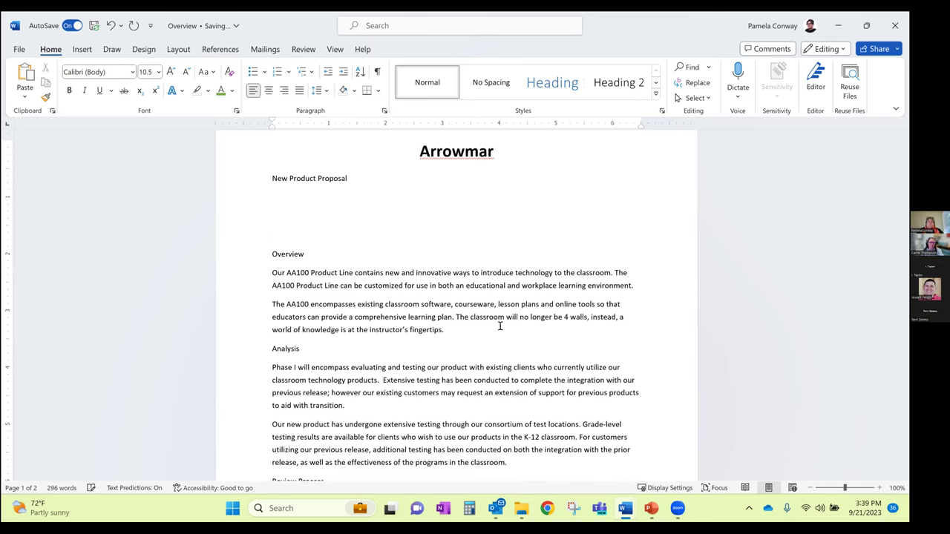
left_click(455, 310)
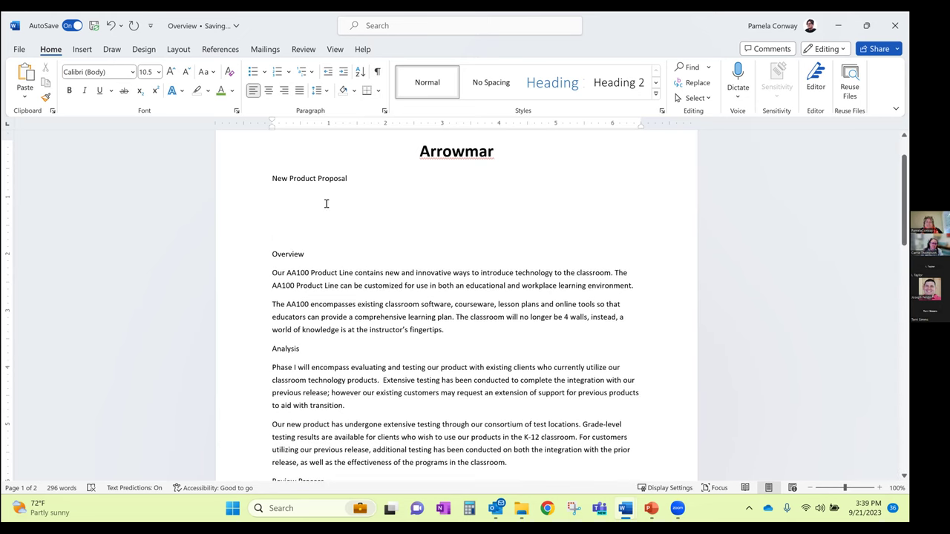
left_click(377, 72)
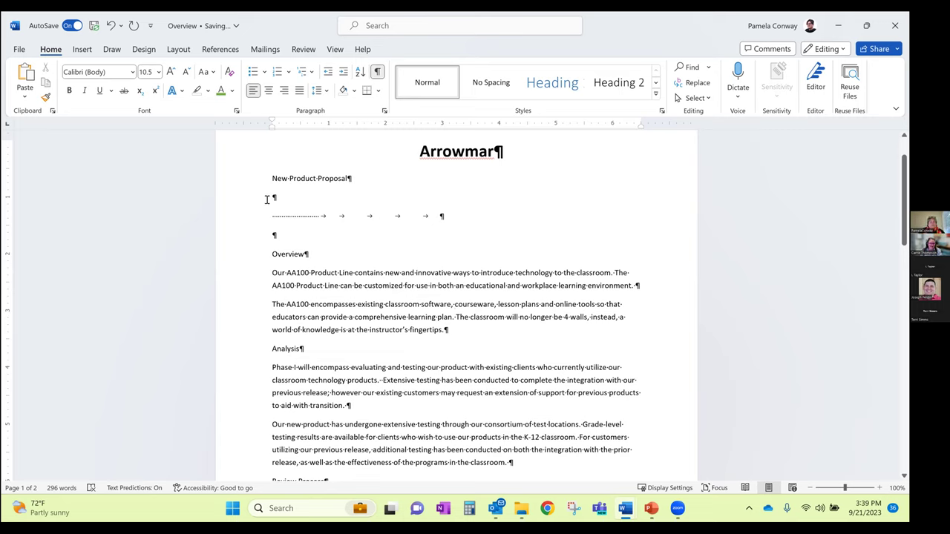
left_click_drag(268, 196, 317, 216)
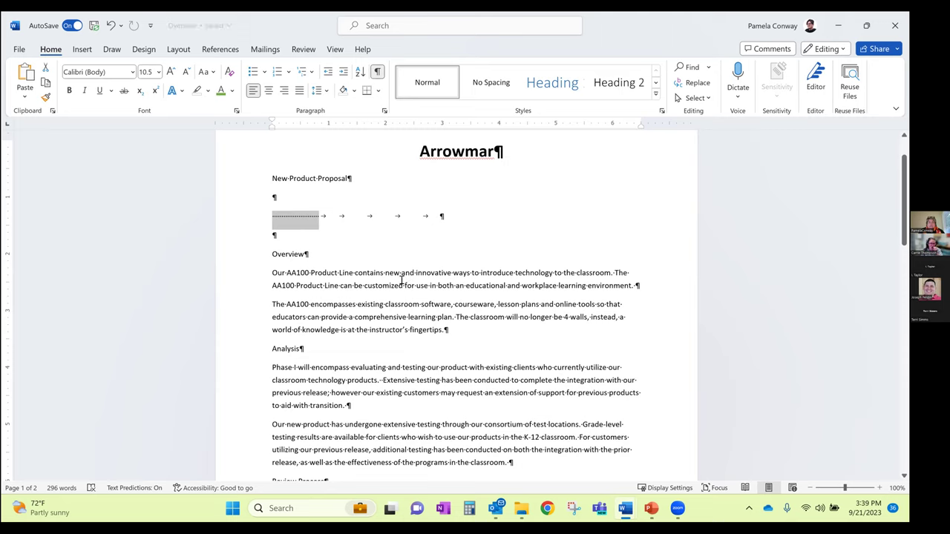
left_click_drag(334, 219, 440, 216)
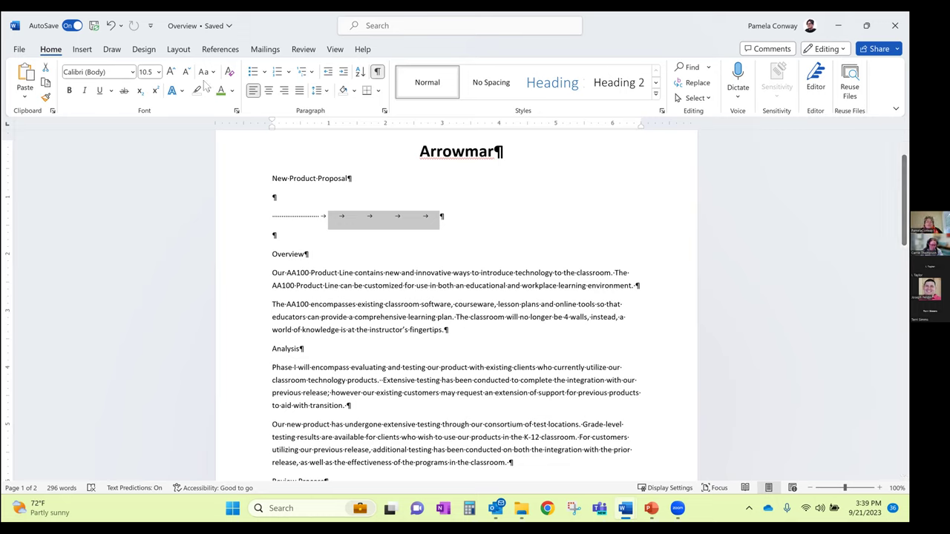
left_click_drag(274, 198, 276, 233)
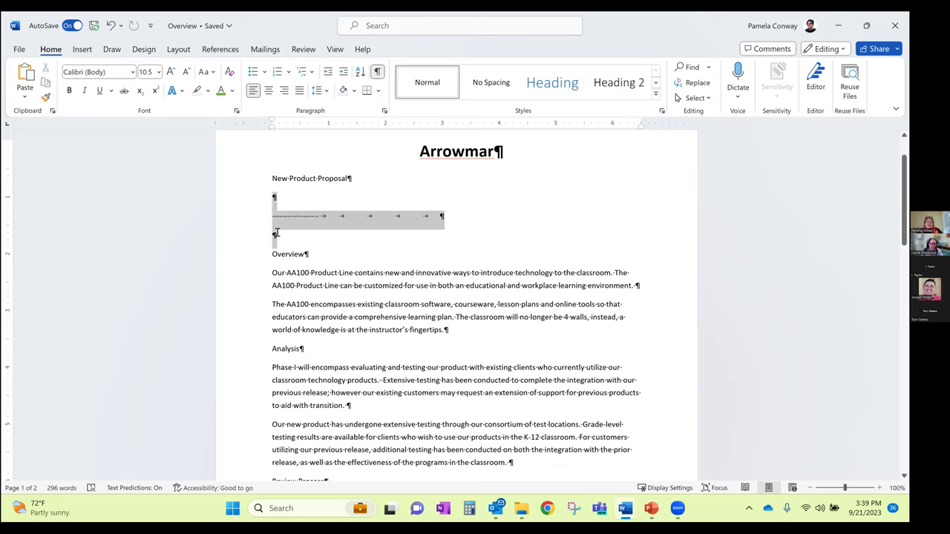
key("Delete")
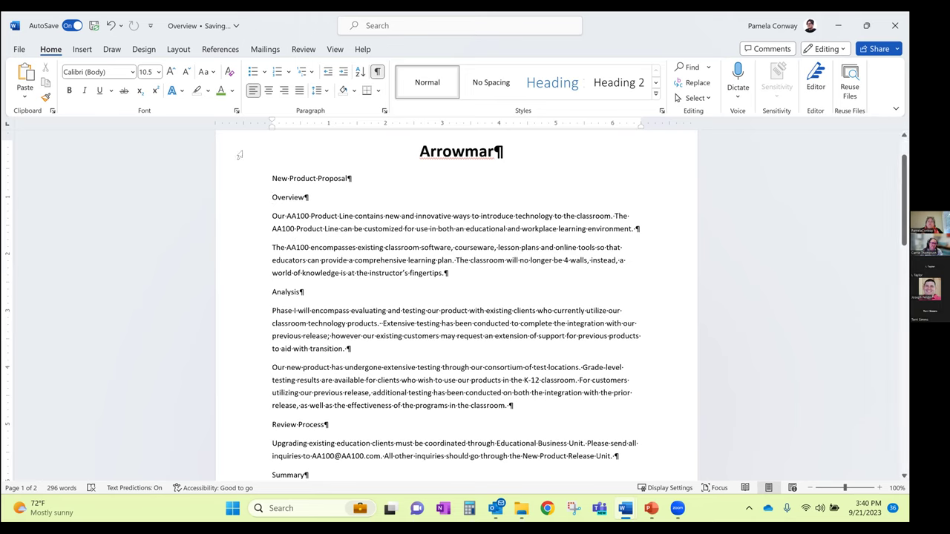
Add blank lines after Arrowmar and type 'new text I'm writing....,' on the centred line
left_click(377, 72)
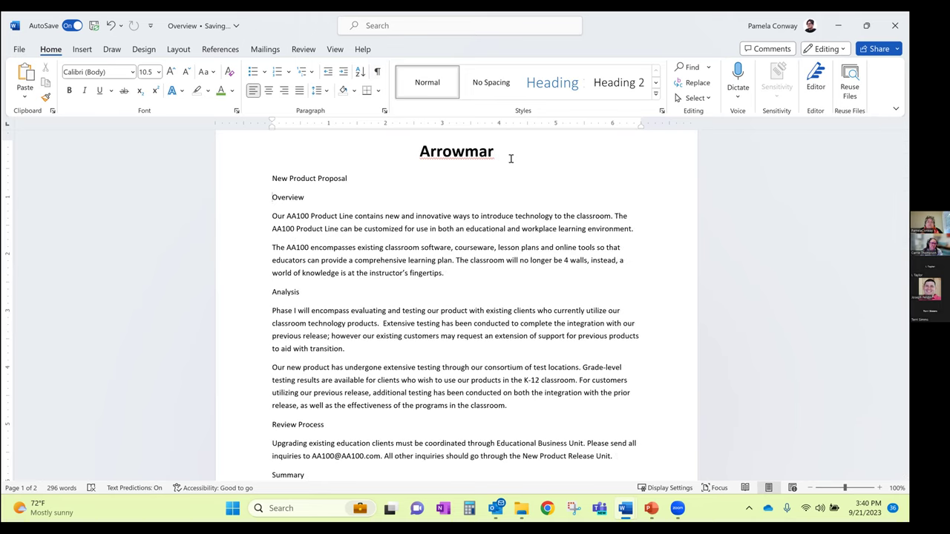
left_click(497, 152)
key("Return")
key("Return")
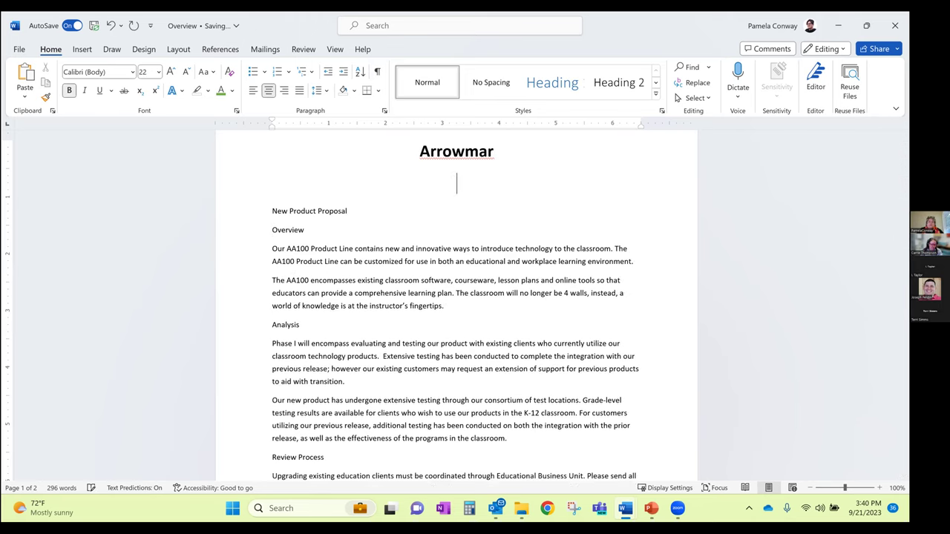
left_click(506, 326)
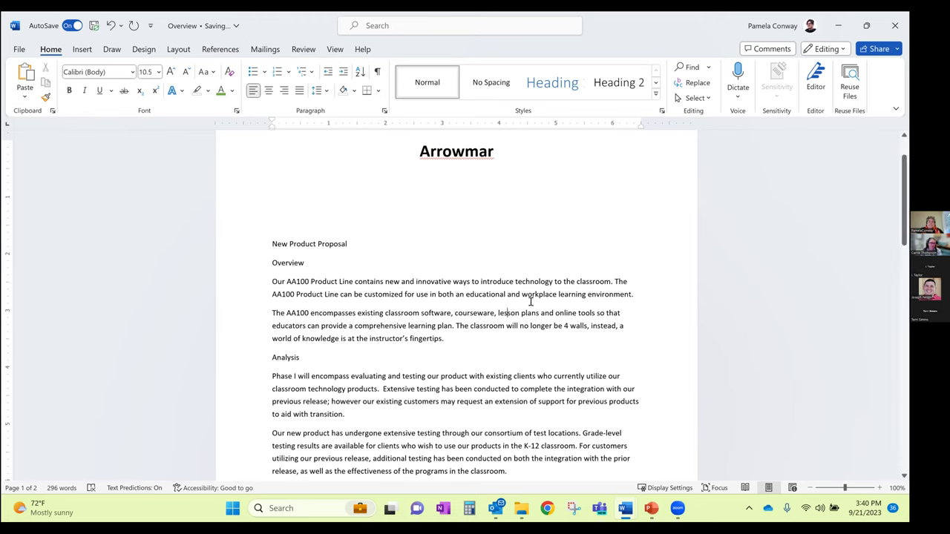
key("Up")
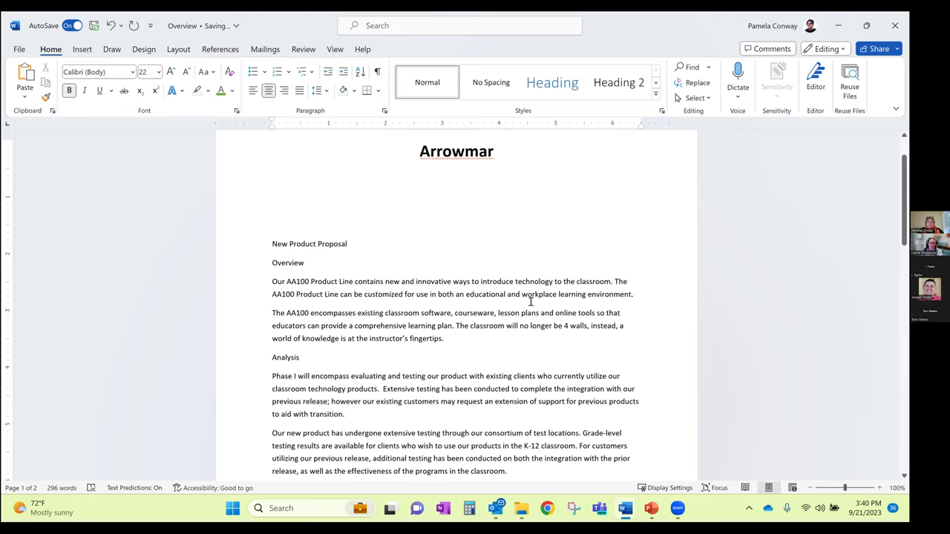
type("new text I'm writing....,")
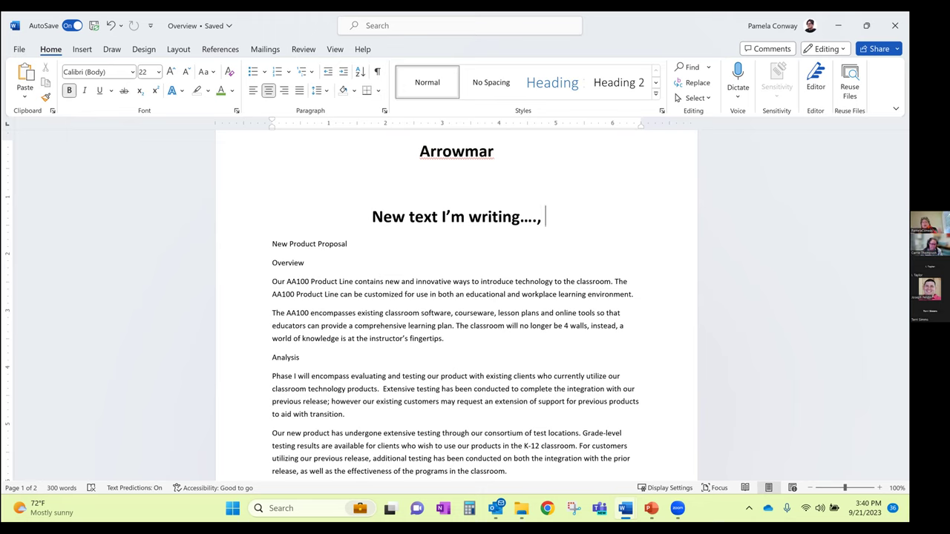
Show formatting marks and add another empty centred line below Arrowmar
left_click(377, 72)
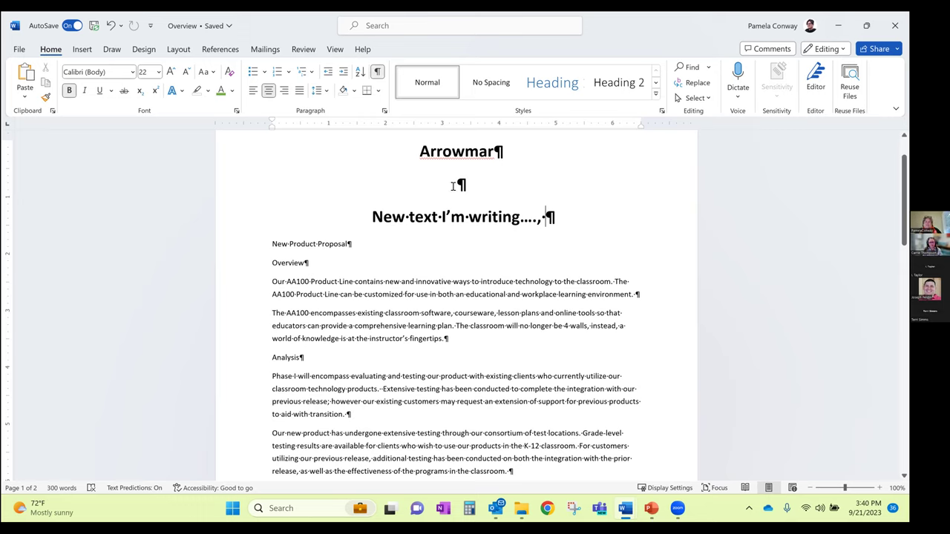
left_click_drag(453, 185, 483, 185)
left_click(484, 187)
double_click(454, 152)
left_click(496, 152)
left_click_drag(497, 152, 509, 153)
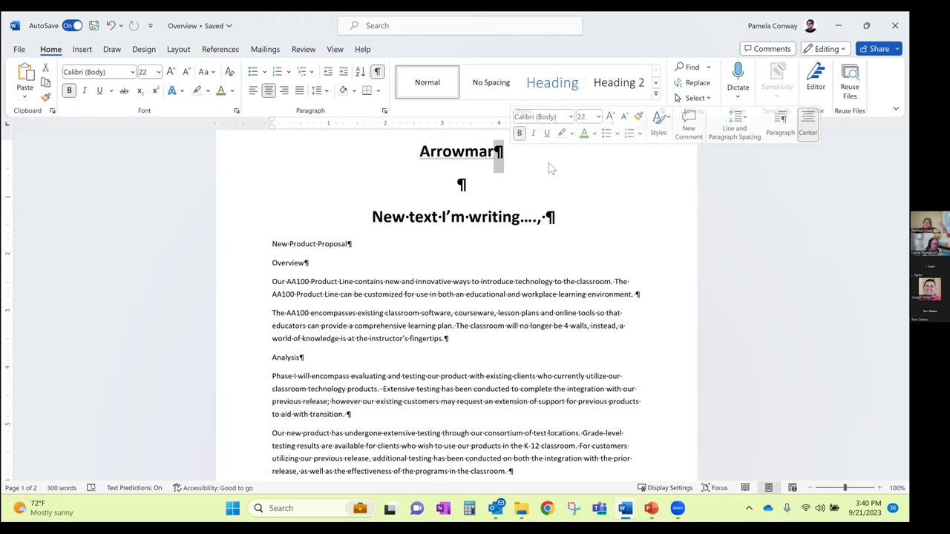
key("Return")
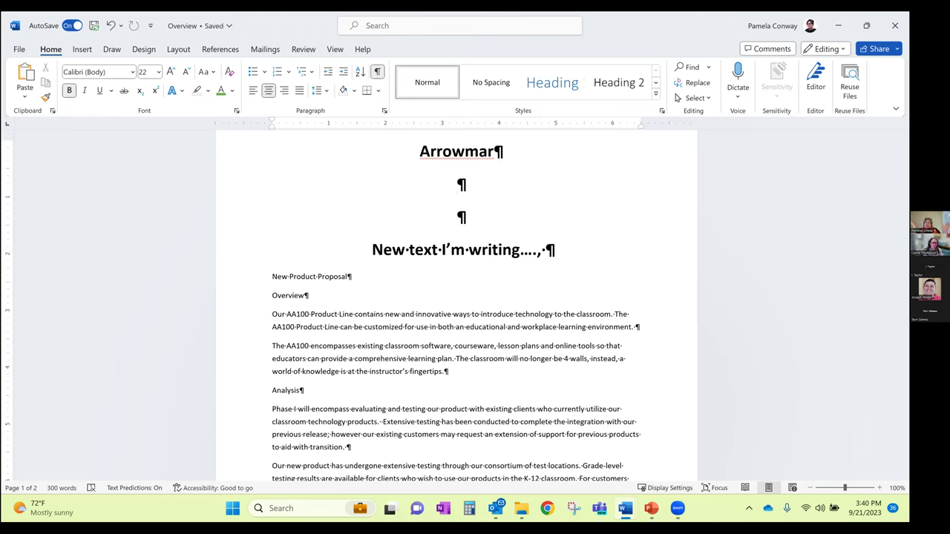
left_click(377, 72)
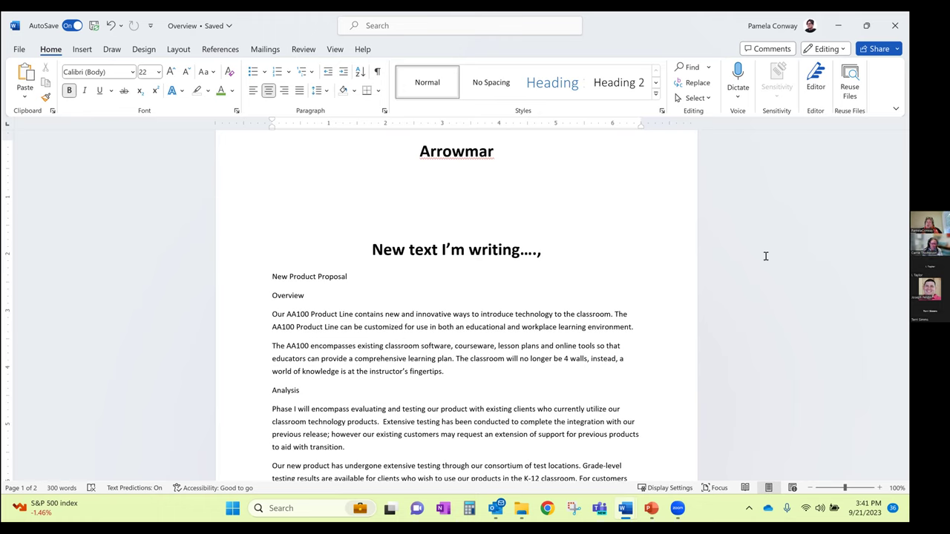
left_click(377, 71)
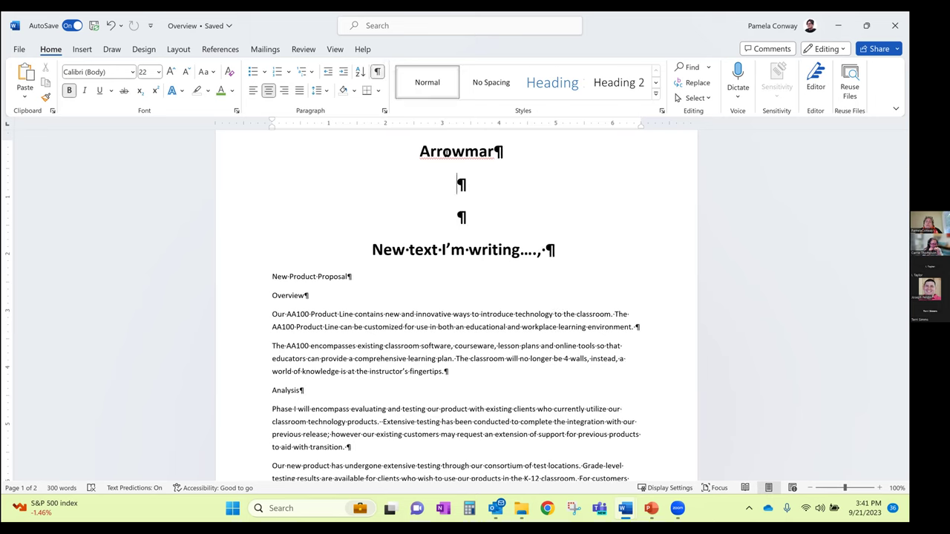
left_click(457, 184)
left_click_drag(494, 152, 508, 152)
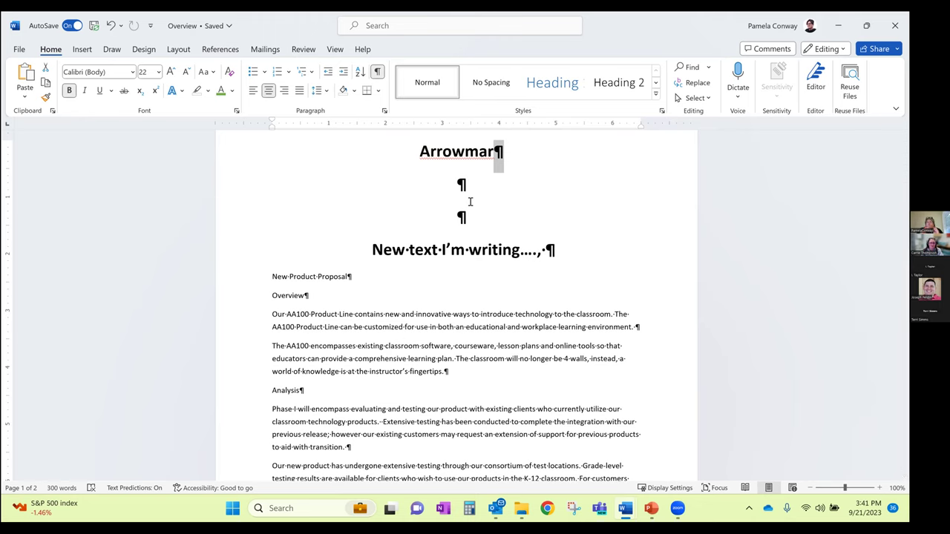
left_click(519, 186)
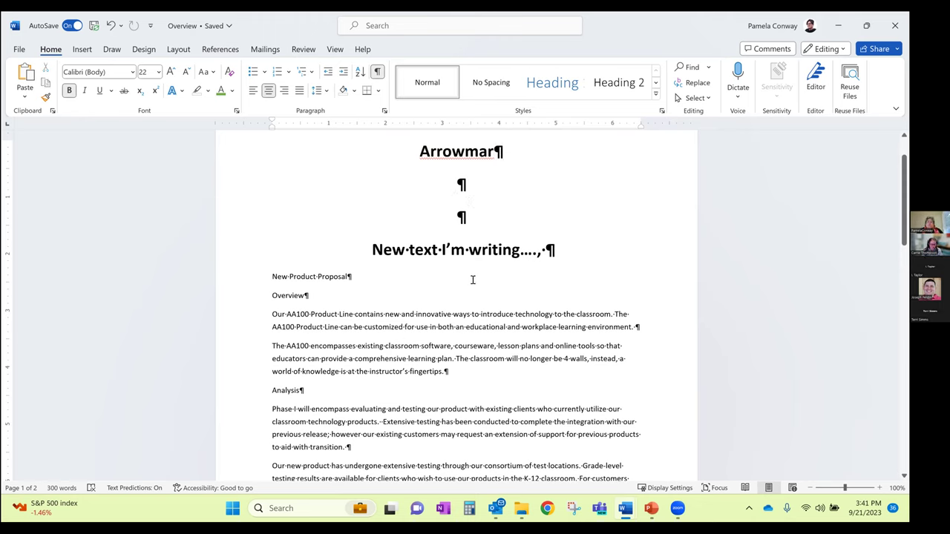
scroll(535, 231, "down", 2)
scroll(504, 338, "up", 1)
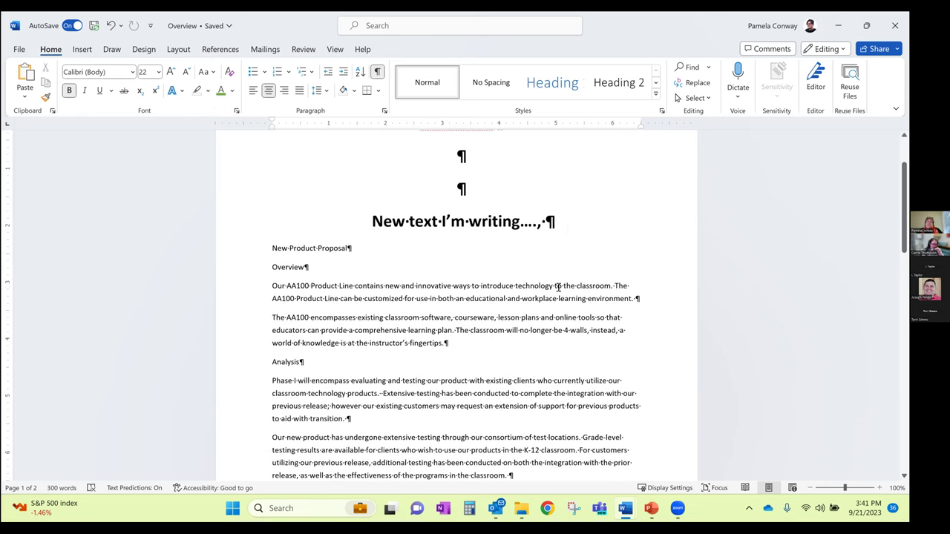
Paste the Our AA100 paragraph's mark over the 'New text' line's mark to left-align it
triple_click(551, 221)
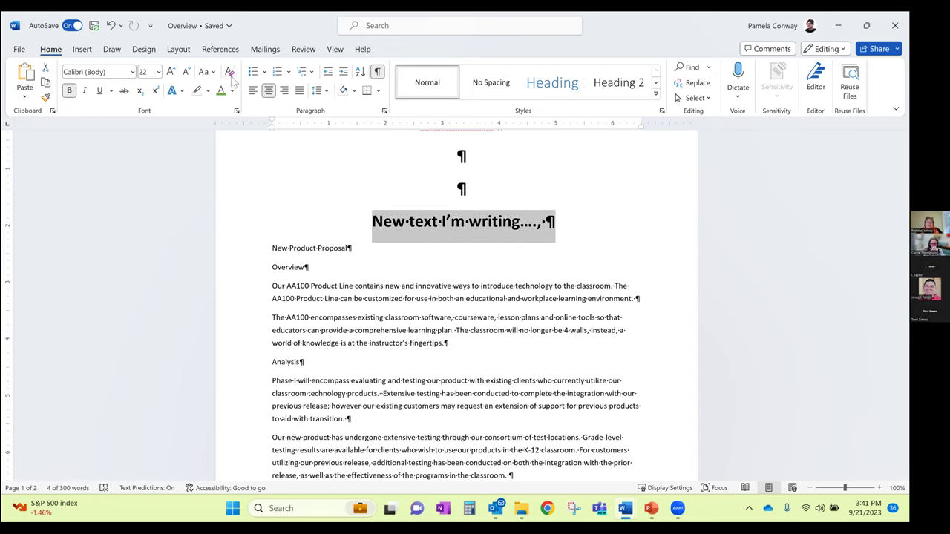
left_click(517, 223)
left_click_drag(633, 299, 643, 310)
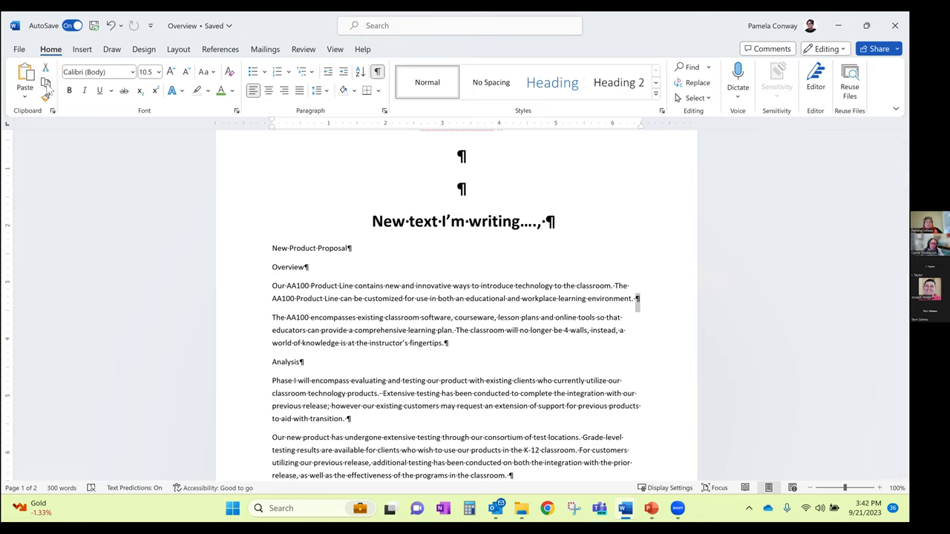
left_click_drag(546, 221, 555, 222)
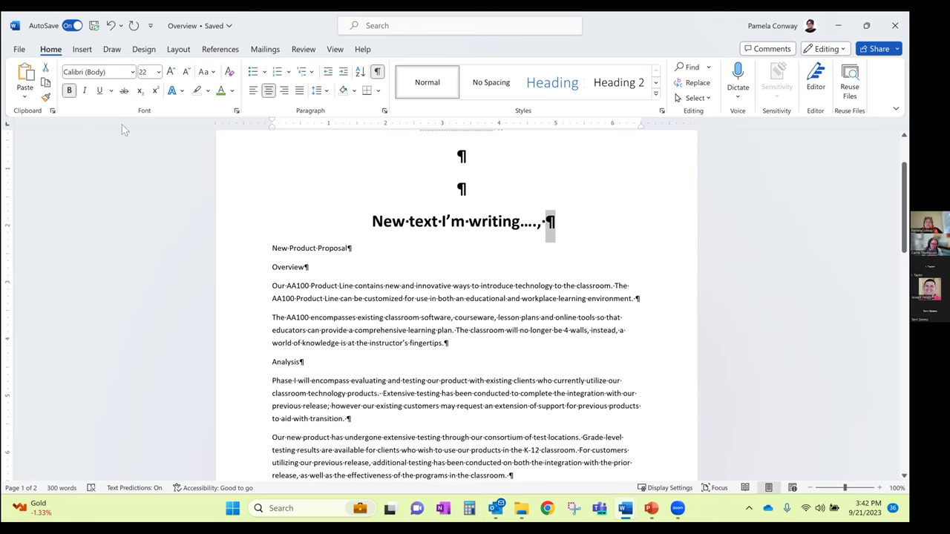
left_click(25, 74)
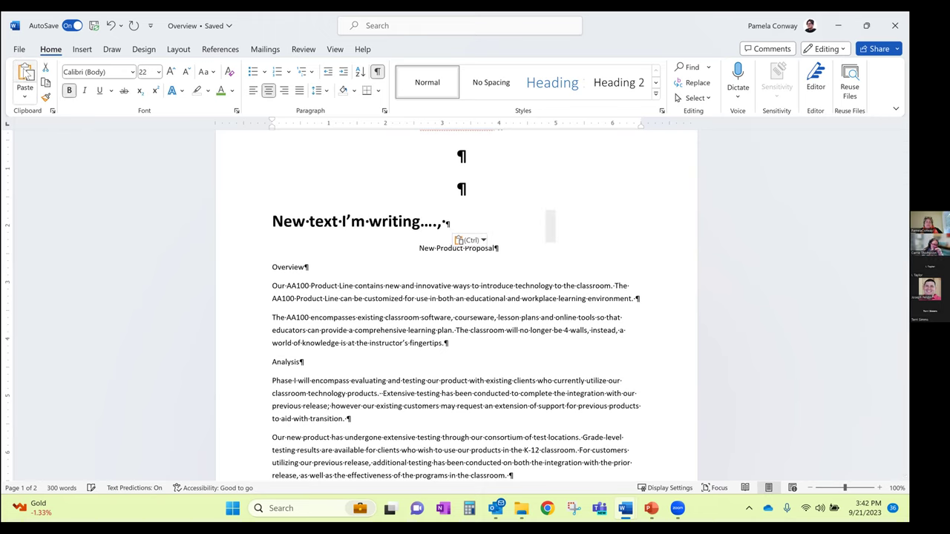
left_click_drag(449, 221, 448, 232)
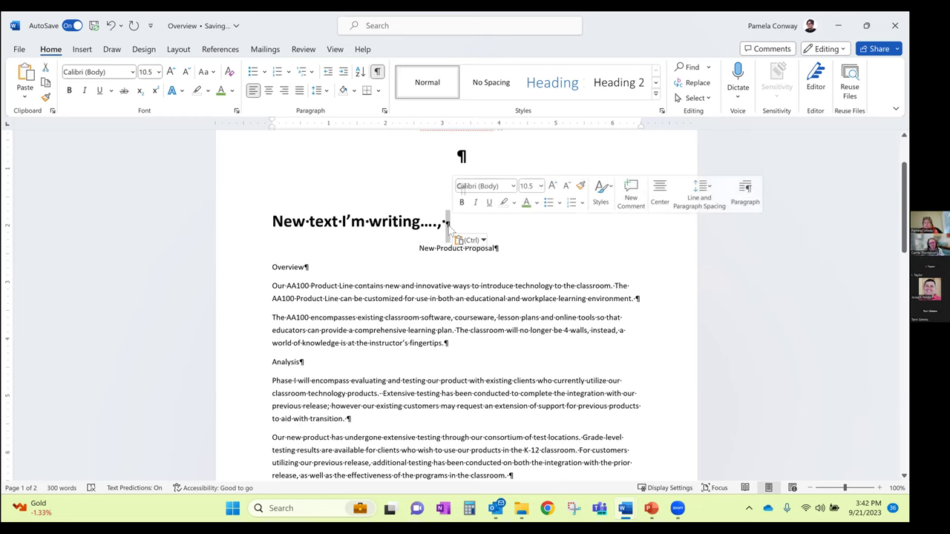
key("Return")
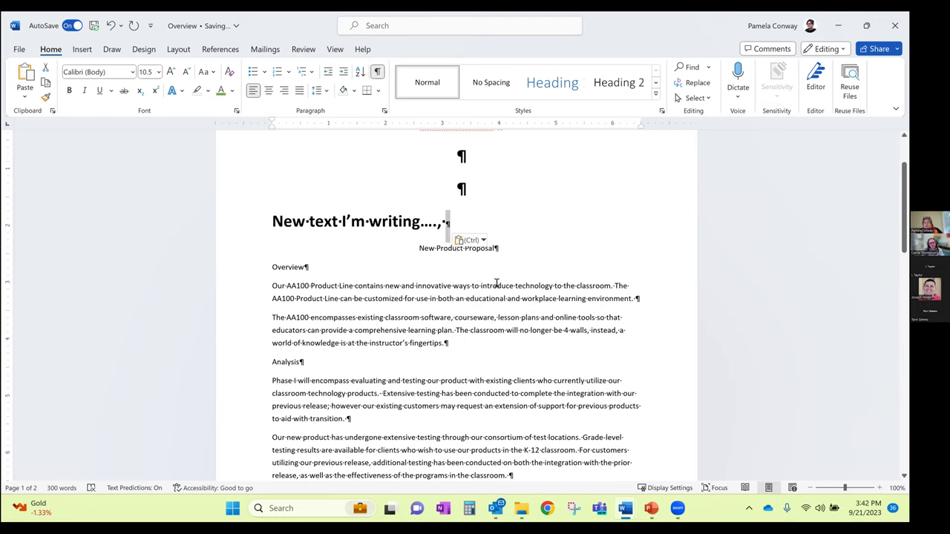
Center the 'New text' line with Ctrl+E, then undo it
left_click_drag(272, 221, 450, 222)
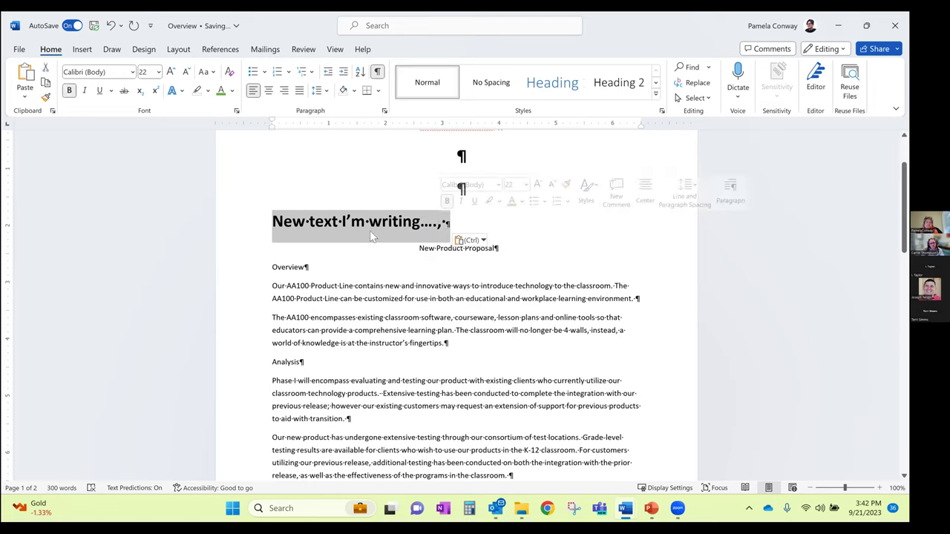
left_click(448, 224)
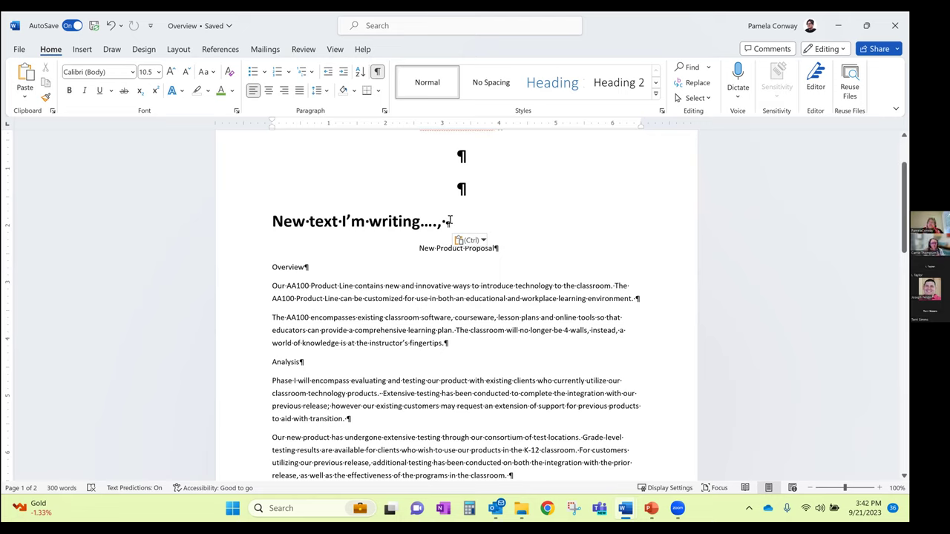
left_click(332, 221)
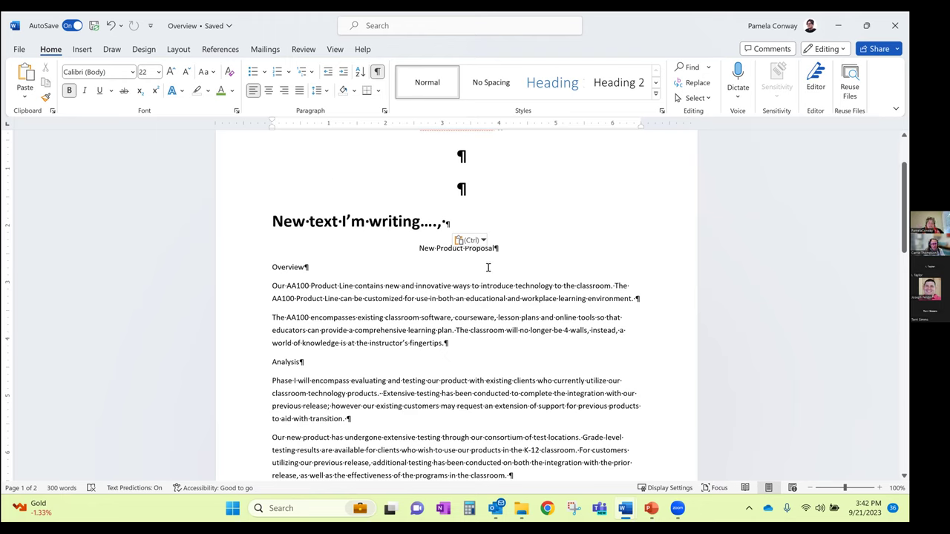
key("ctrl+e")
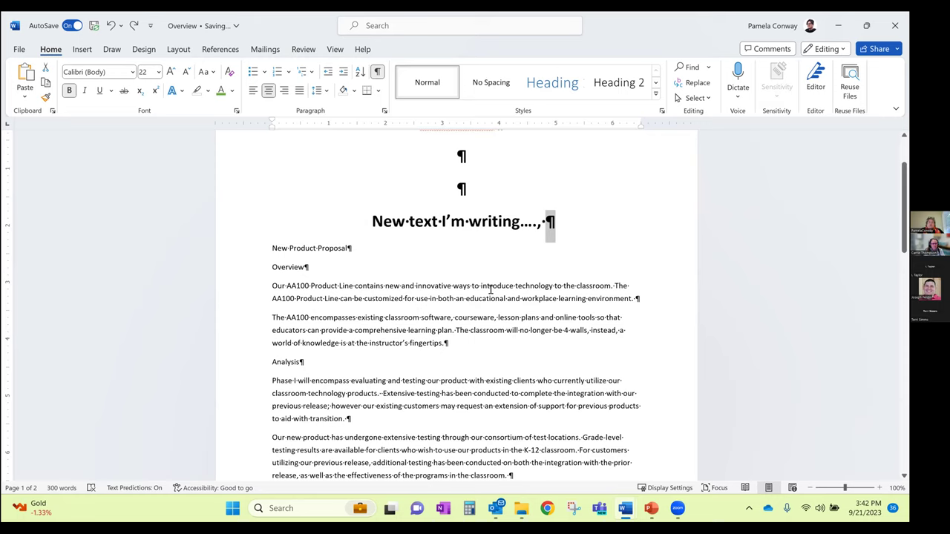
key("ctrl+z")
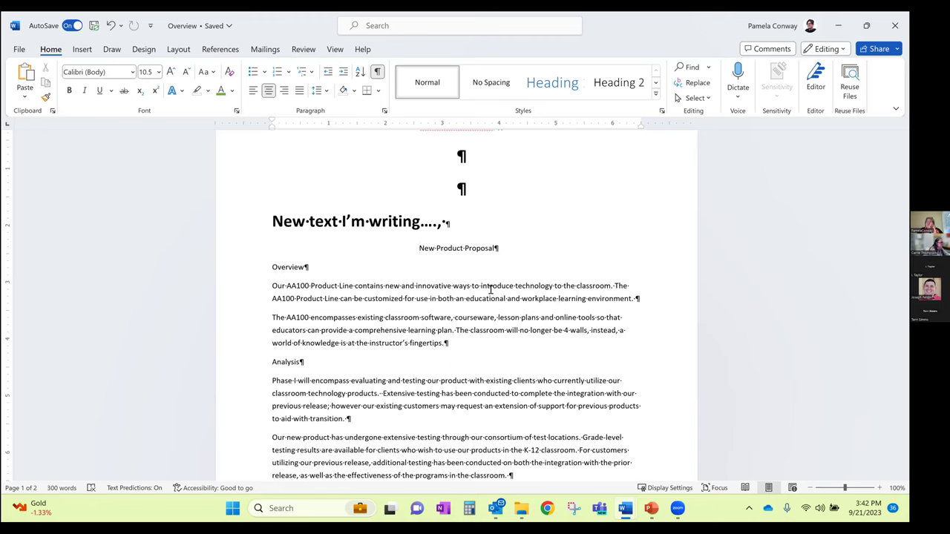
Format Painter the Our AA100 paragraph's plain formatting onto the 'New text I'm writing....,' line
left_click(274, 287)
triple_click(361, 292)
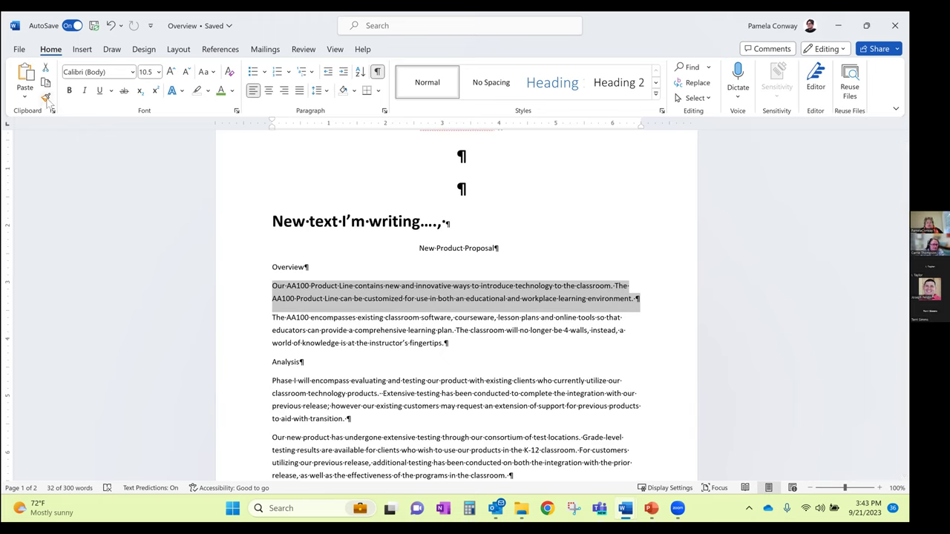
left_click(46, 97)
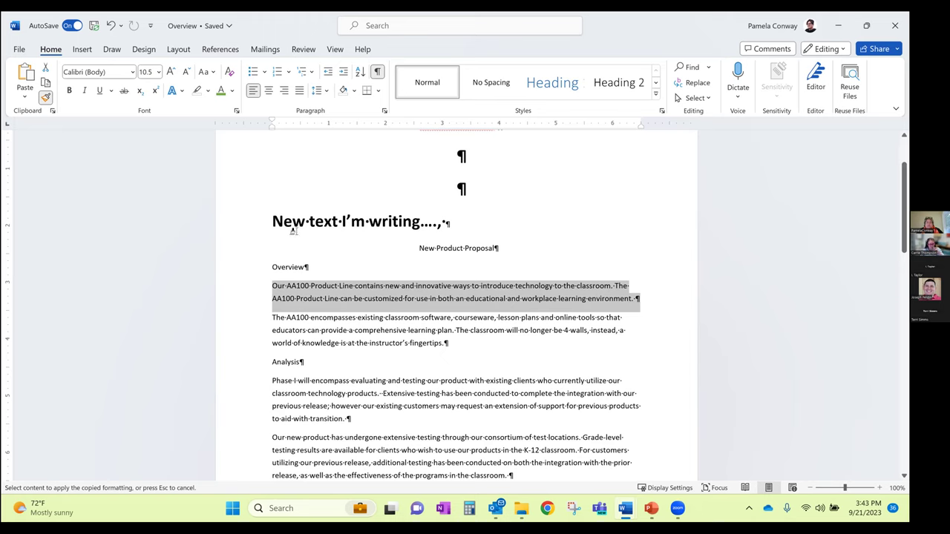
left_click_drag(270, 222, 469, 226)
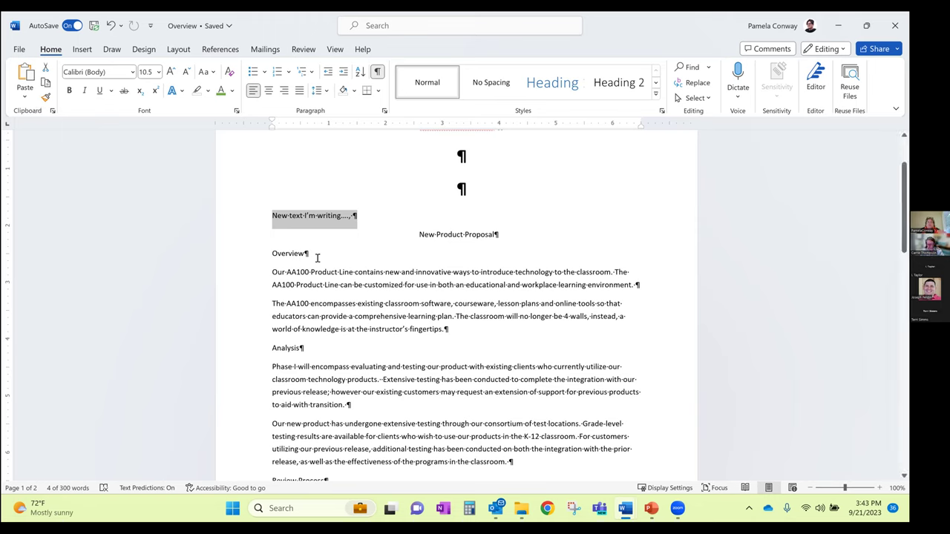
double_click(457, 186)
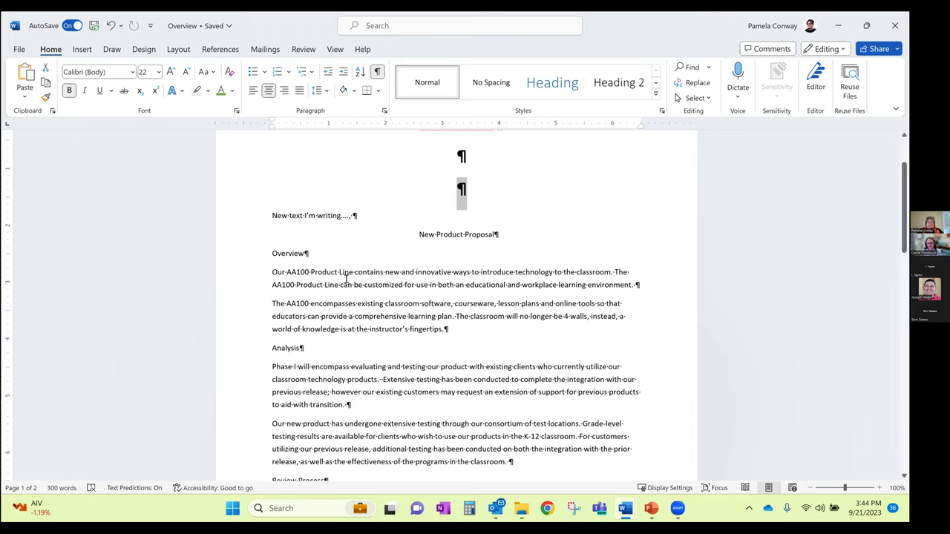
left_click(272, 271)
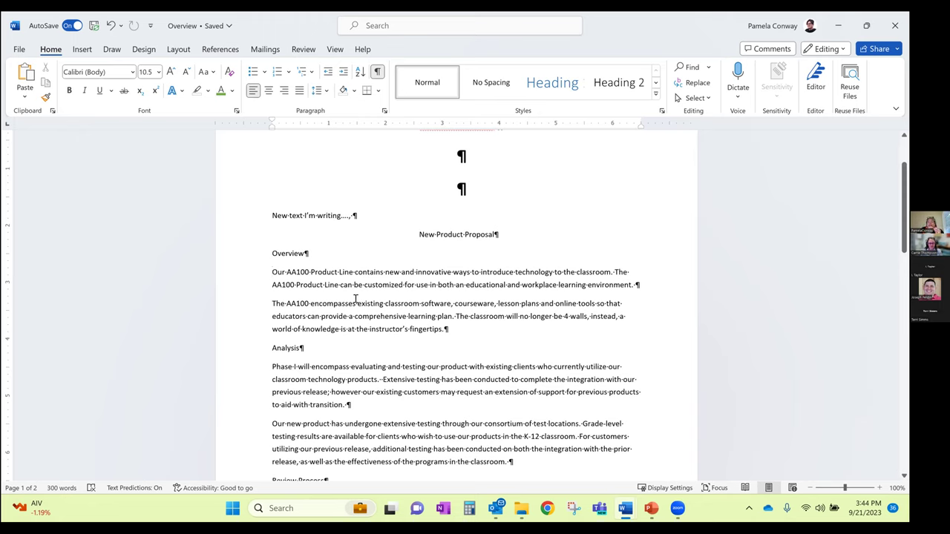
left_click_drag(454, 190, 474, 190)
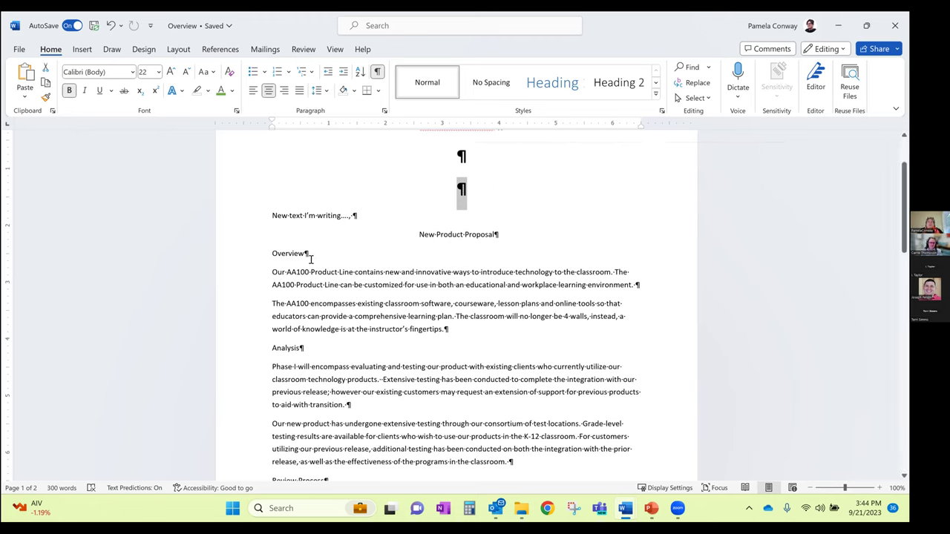
left_click(276, 274)
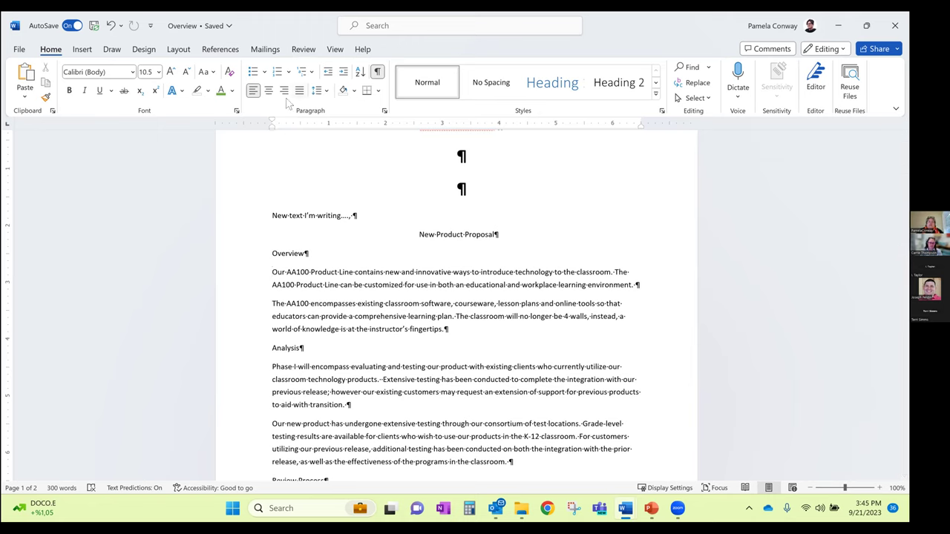
Turn the ruler on and try Tab indents before Our AA100 and contains, then remove them
left_click(334, 50)
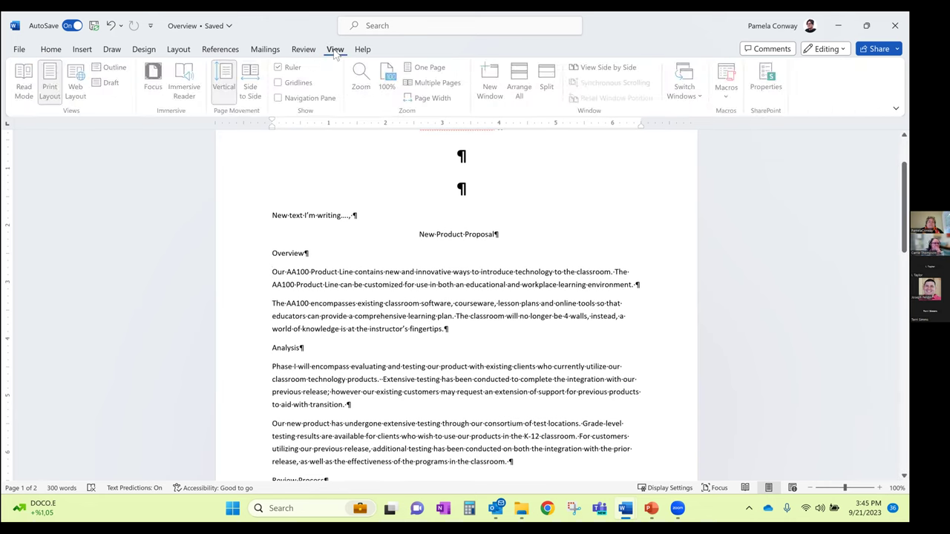
left_click(284, 71)
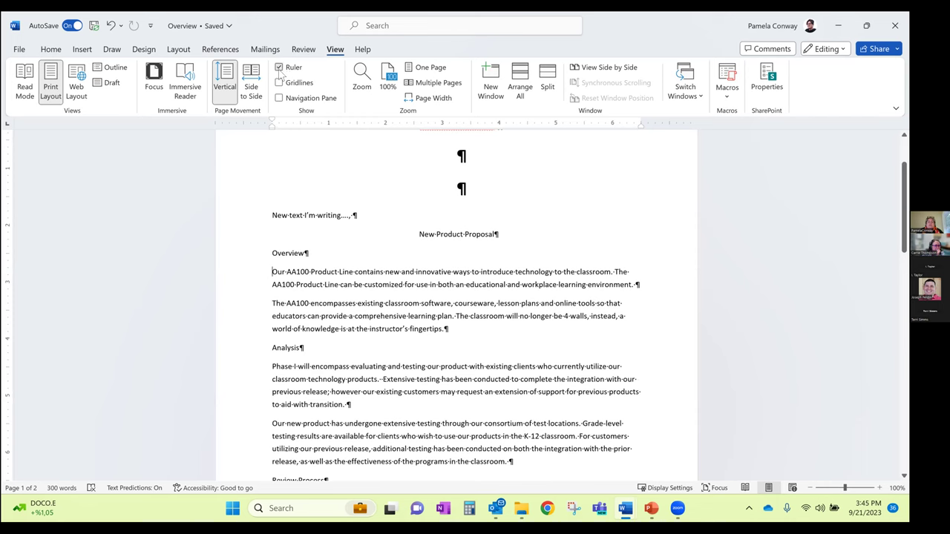
left_click(281, 68)
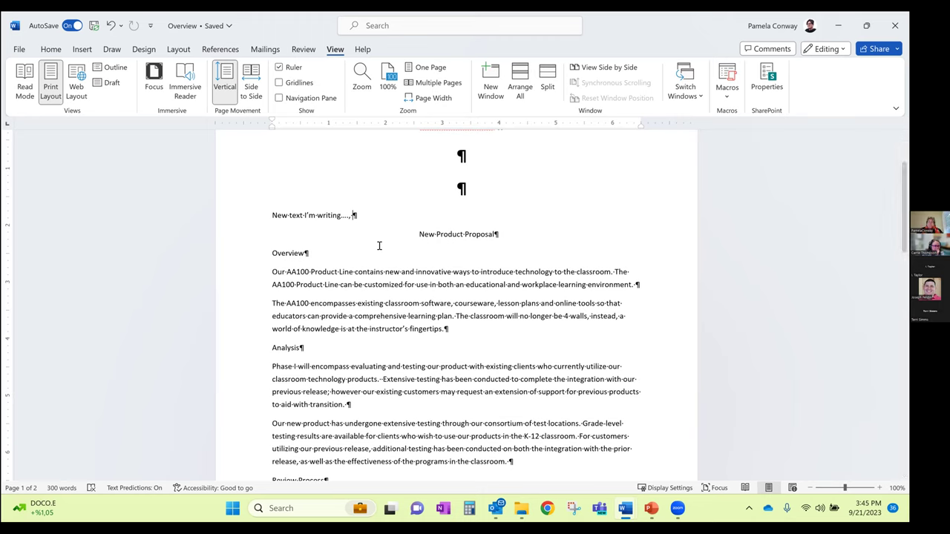
left_click(275, 272)
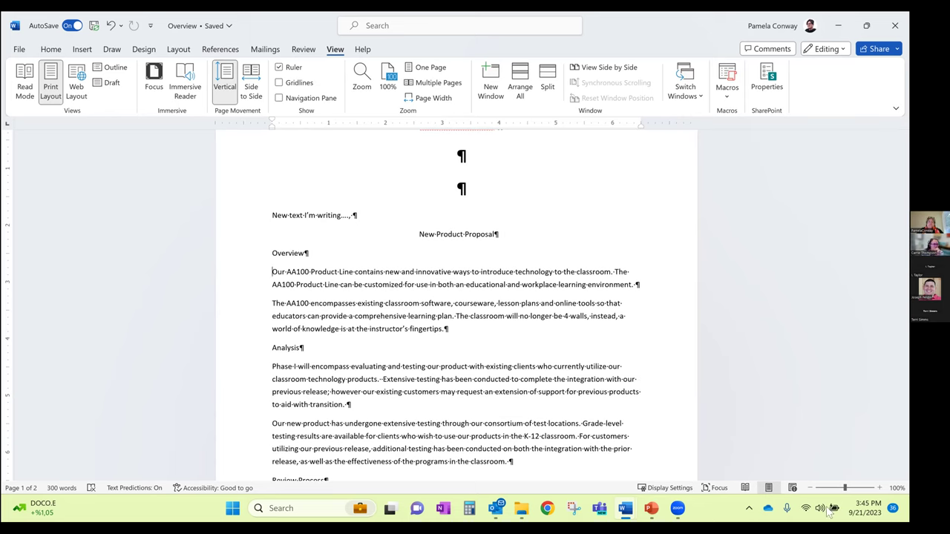
key("Tab")
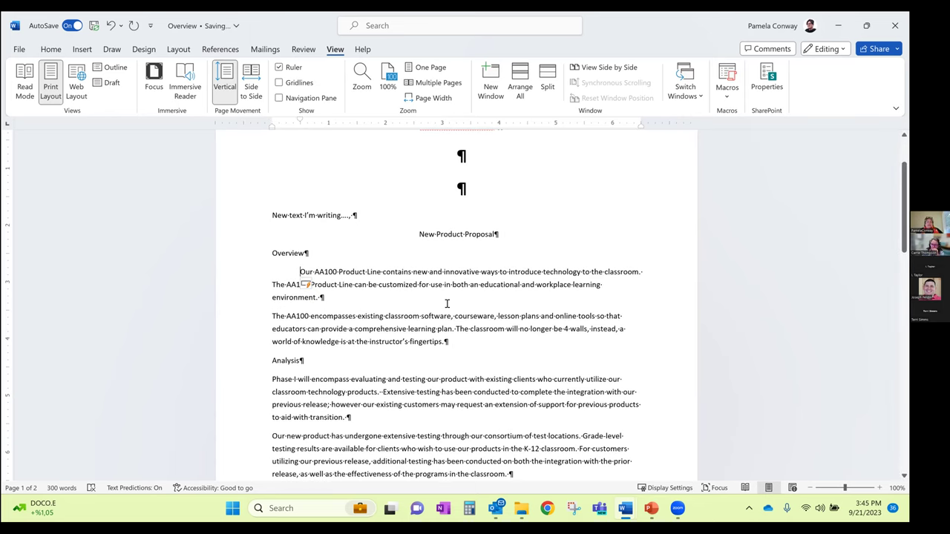
key("Tab")
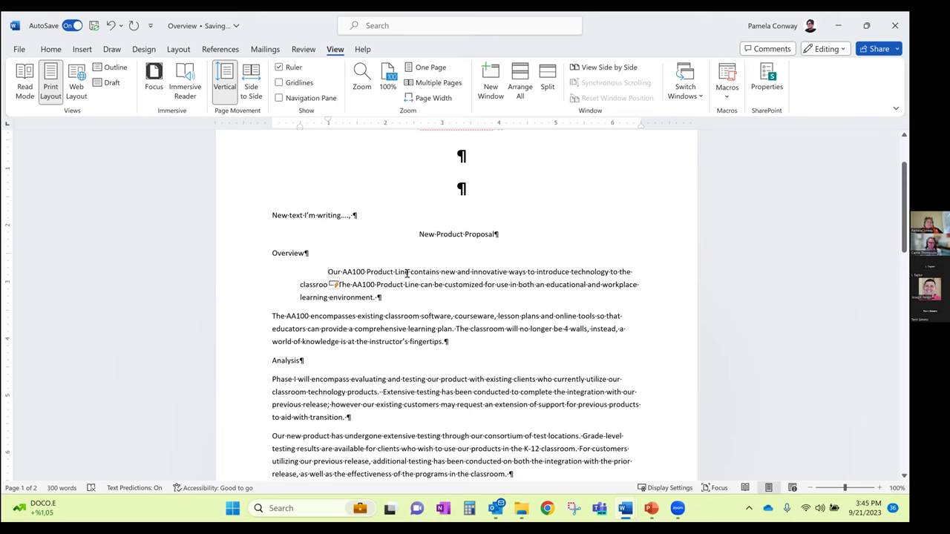
key("ctrl+z")
left_click(383, 272)
key("Tab")
key("Tab")
key("Tab")
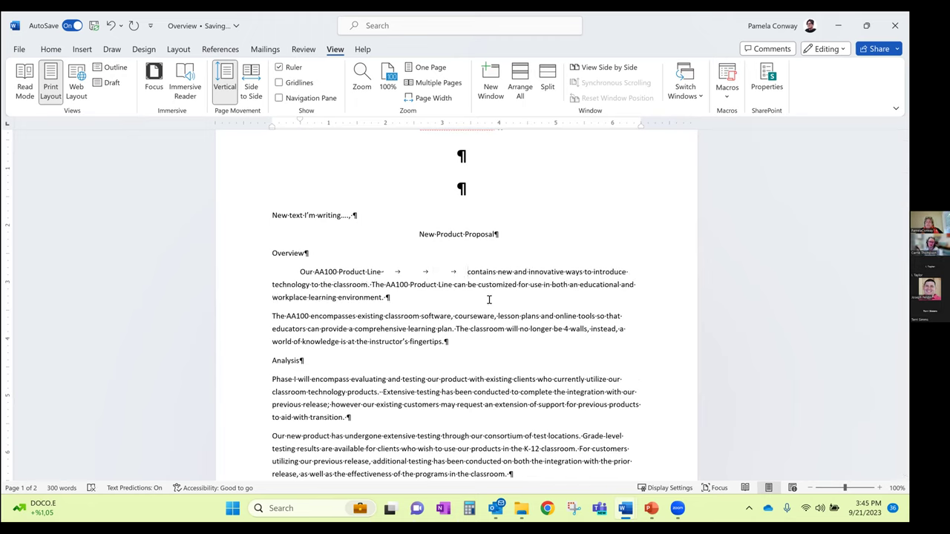
key("BackSpace")
key("BackSpace")
key("BackSpace")
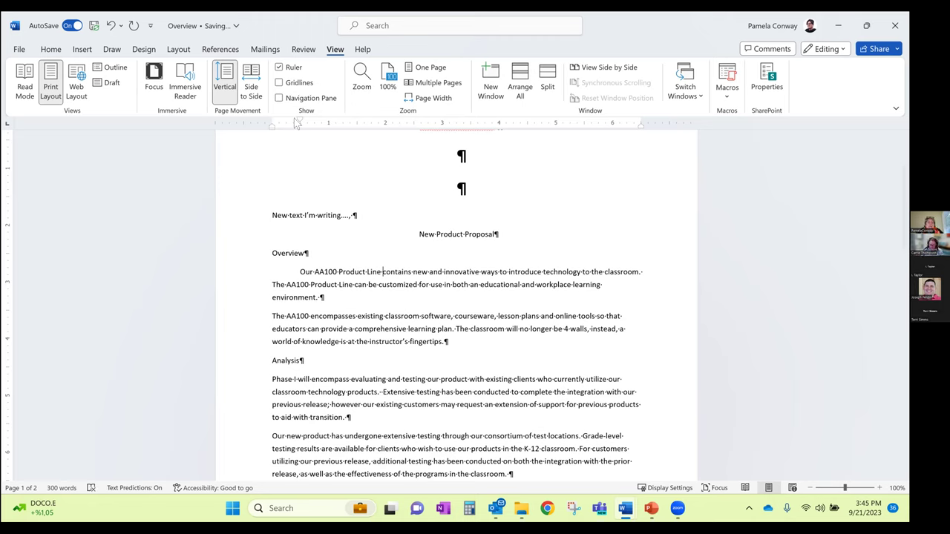
key("BackSpace")
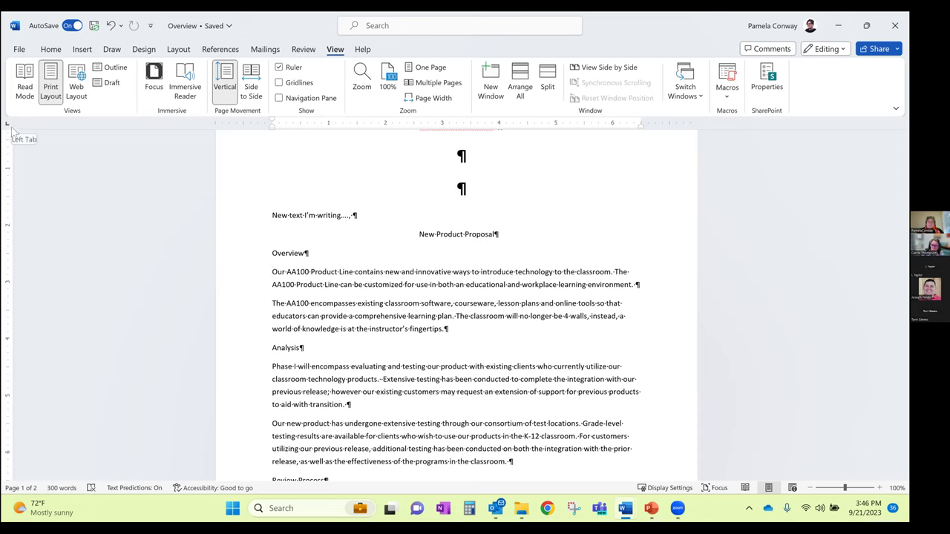
Add a left tab stop at 1 inch, tab the first Overview line to it, nudge it right
left_click(11, 129)
left_click(12, 131)
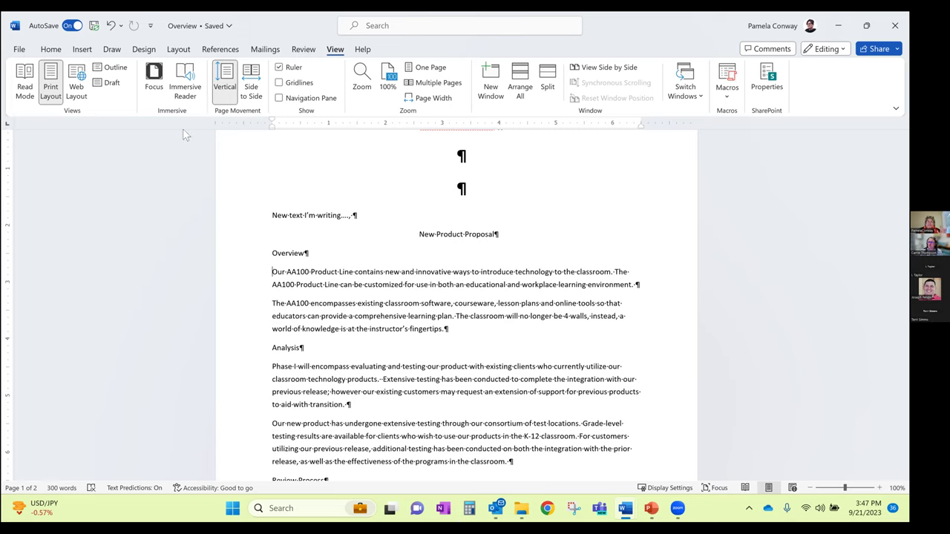
left_click(328, 125)
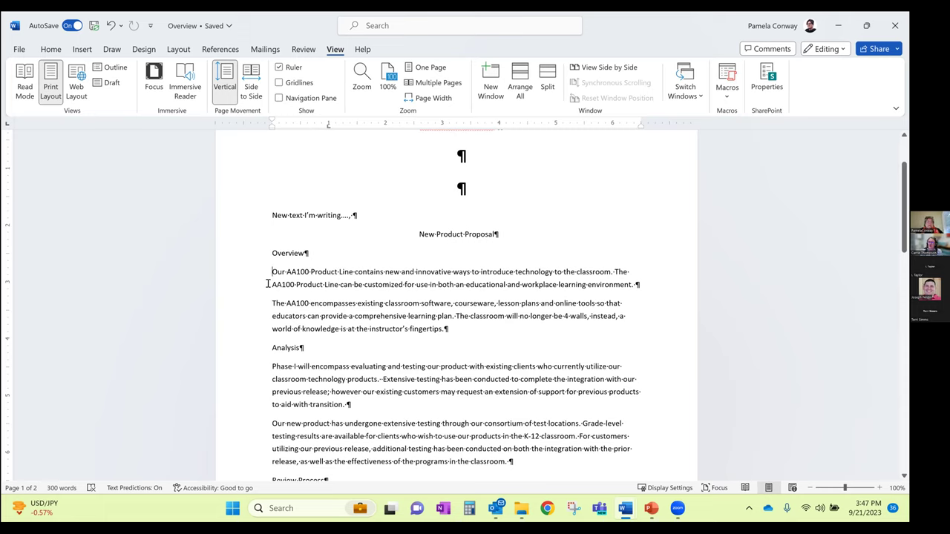
key("Tab")
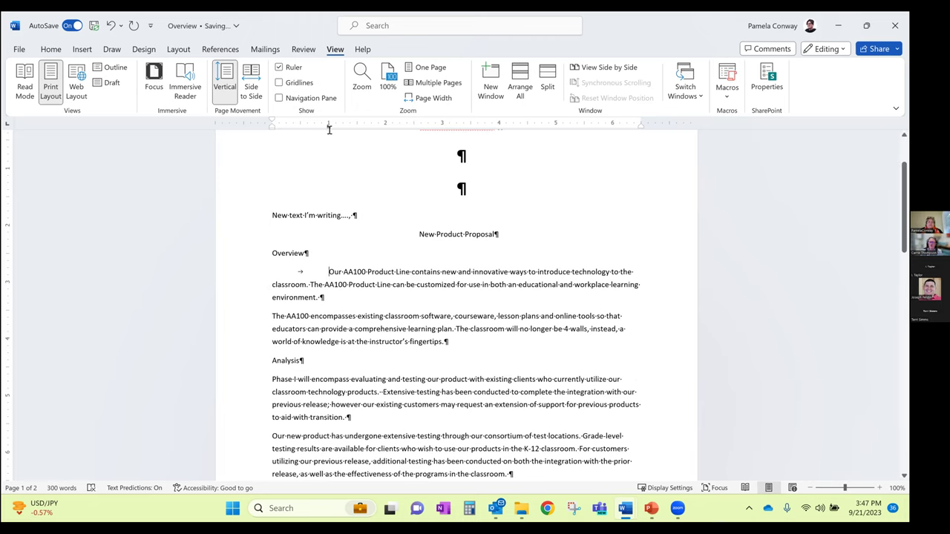
key("ctrl+Home")
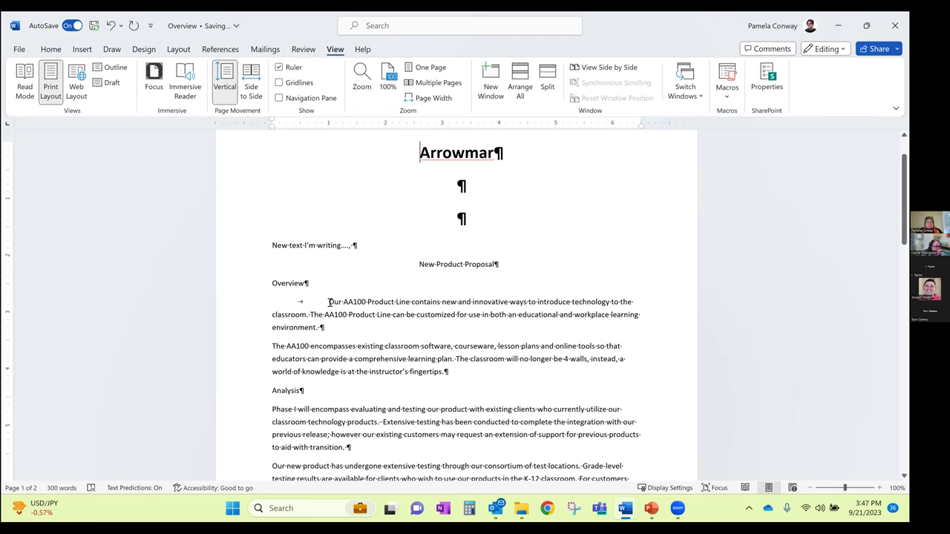
left_click_drag(328, 125, 329, 129)
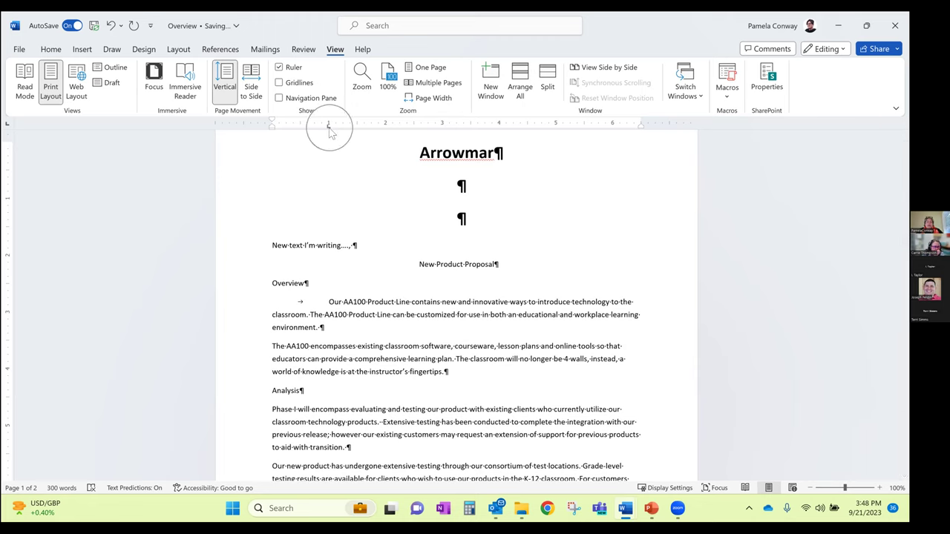
Select the first Overview paragraph and its ending mark after 'environment.'
left_click(309, 346)
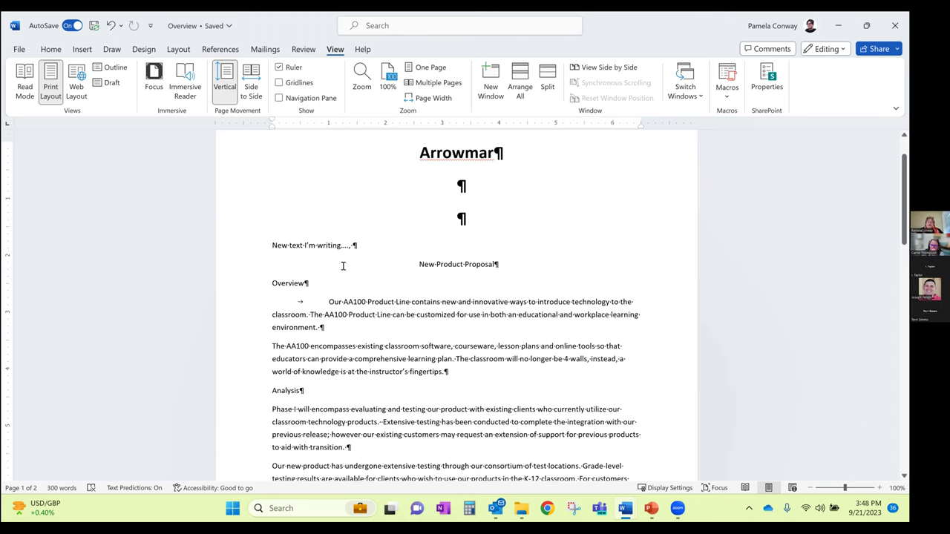
left_click(329, 301)
left_click(331, 329, "shift")
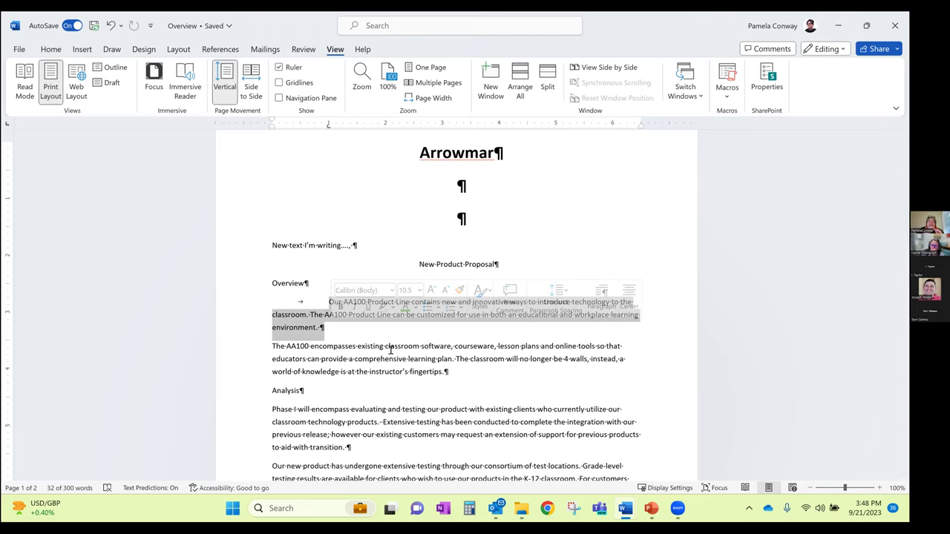
left_click(322, 314)
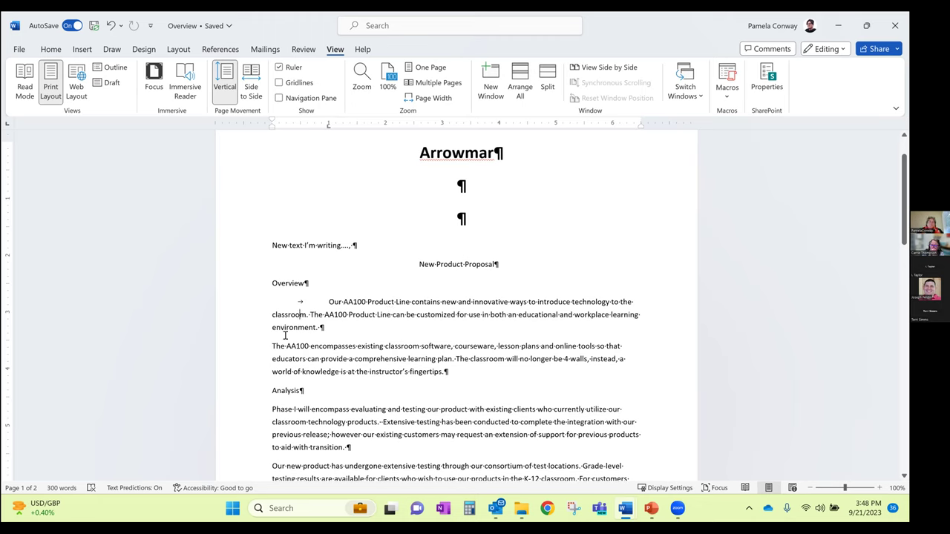
left_click(321, 327)
Copy the first paragraph's ¶ onto the one after 'fingertips.' and tab-indent the second paragraph
left_click(50, 49)
left_click(33, 80)
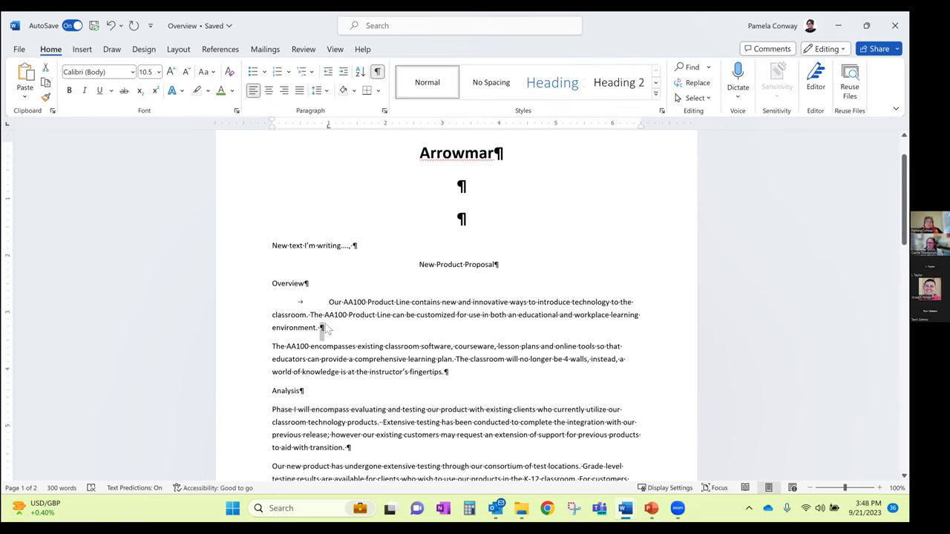
left_click_drag(443, 371, 448, 372)
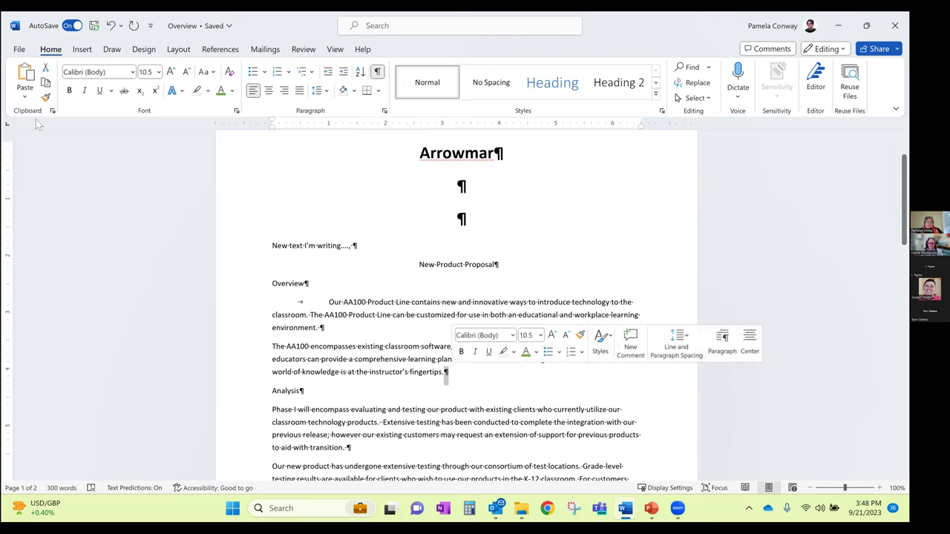
left_click(30, 79)
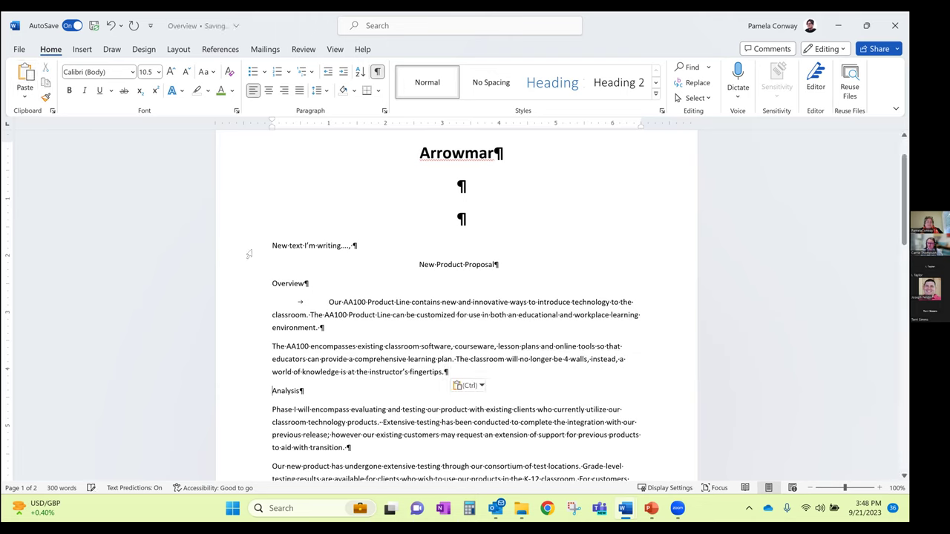
left_click(395, 371)
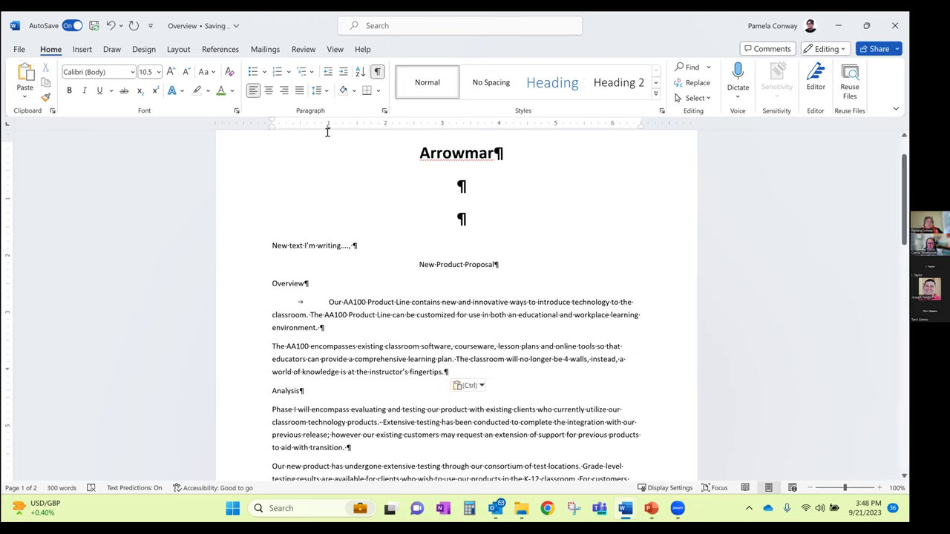
key("ctrl")
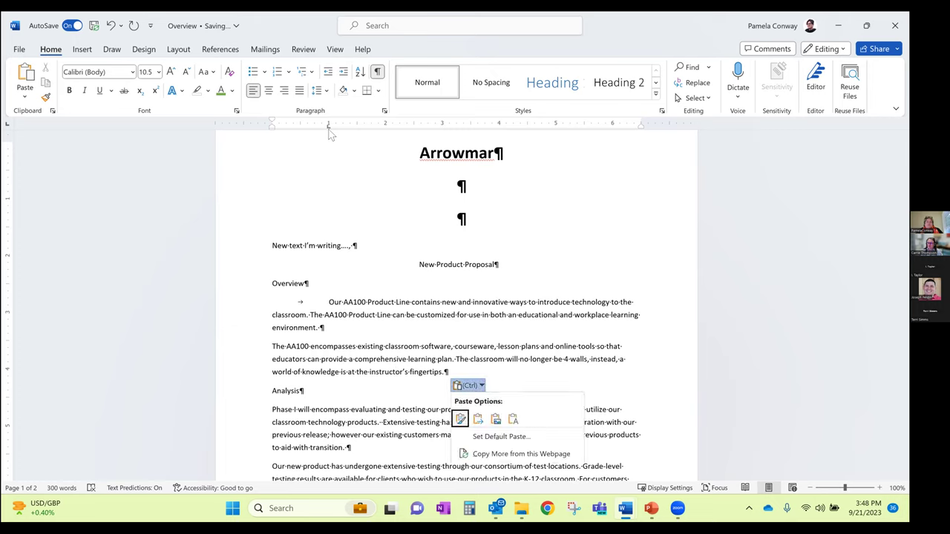
left_click(274, 343)
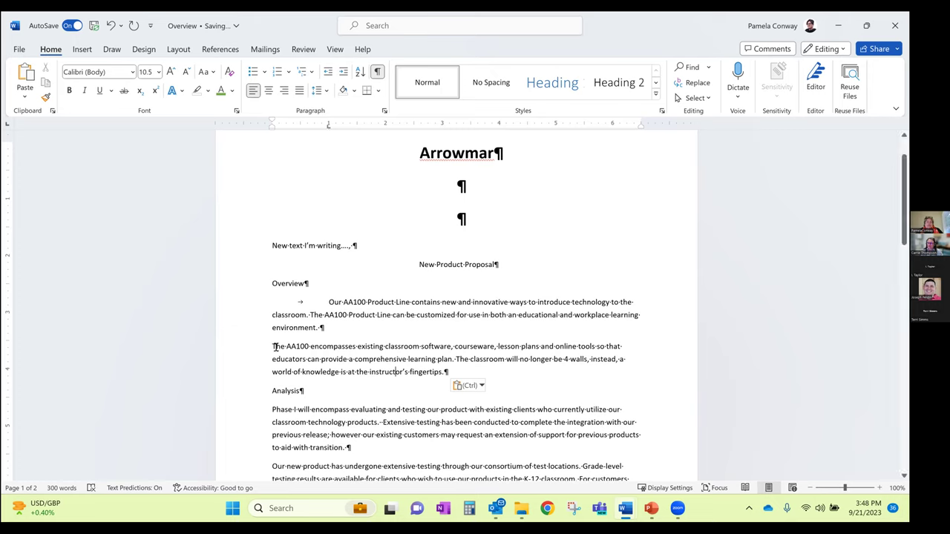
key("Tab")
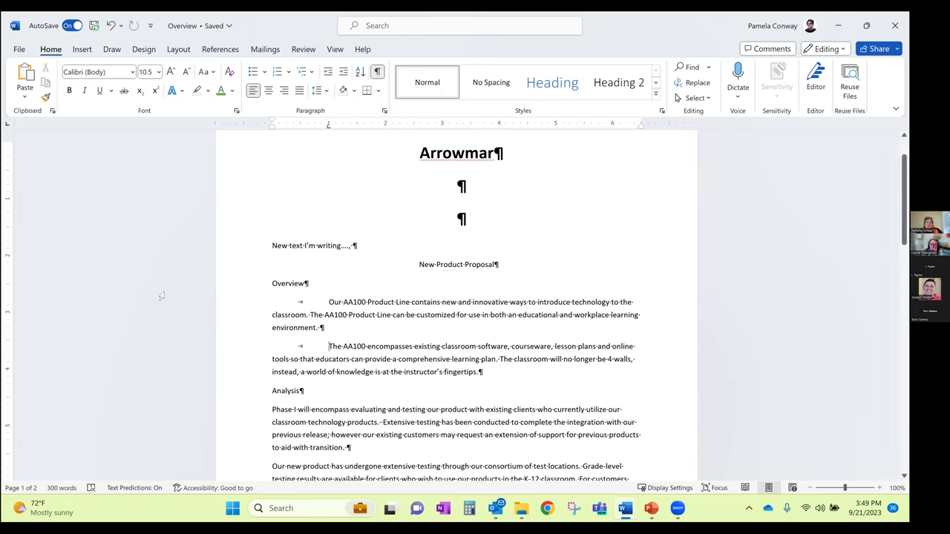
Remove the tabs from both Overview paragraphs and select the Overview text
key("BackSpace")
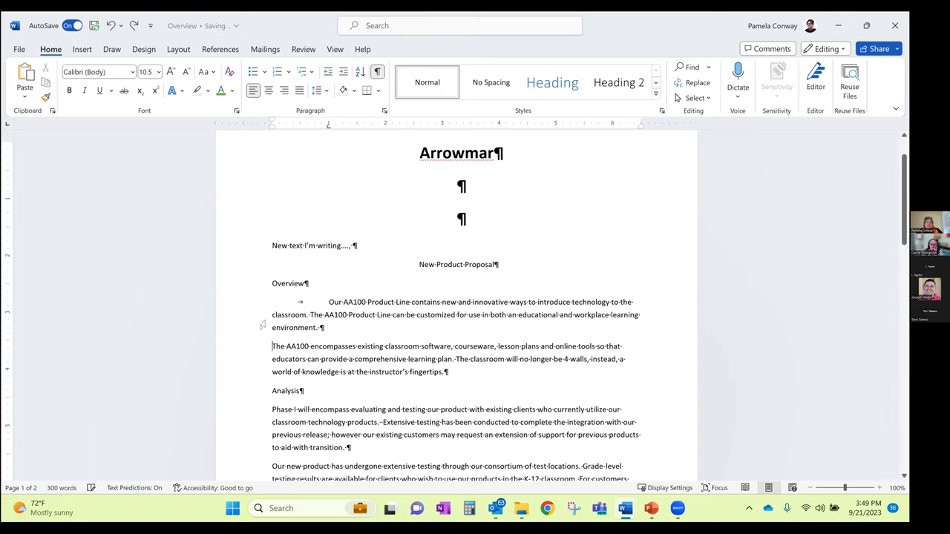
key("ctrl+Up")
key("Delete")
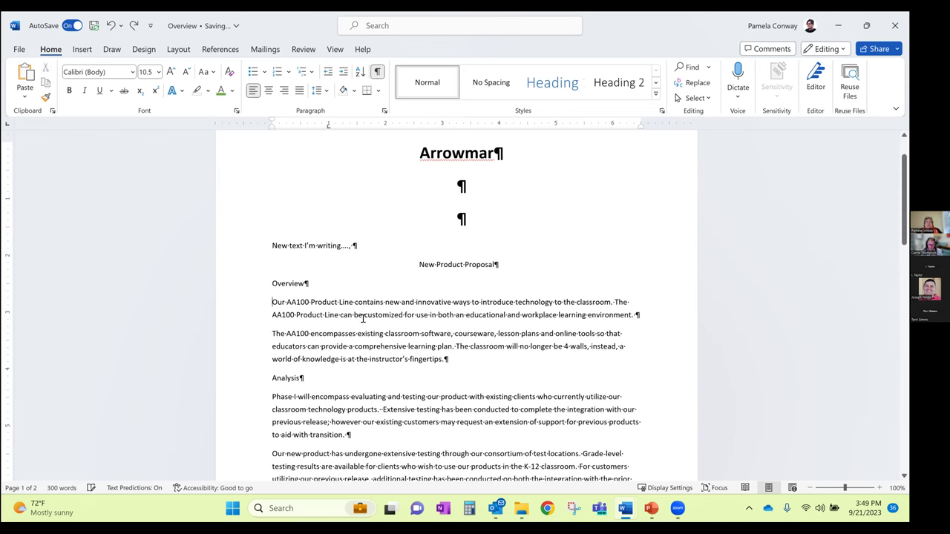
left_click_drag(269, 302, 438, 433)
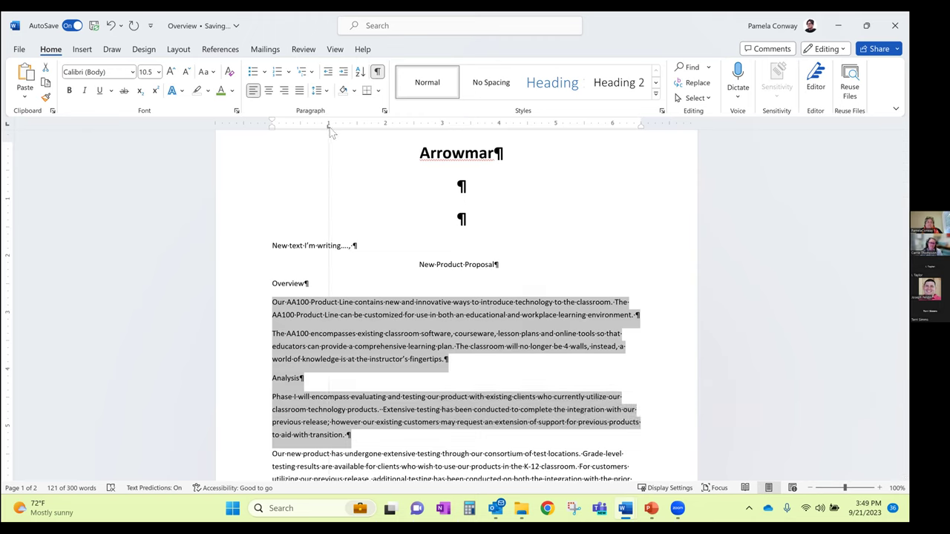
Tab-indent the Our AA100, The AA100 encompasses and Phase I paragraphs, then select all
left_click(273, 304)
key("Tab")
left_click(271, 346)
key("Tab")
left_click(272, 408)
key("Tab")
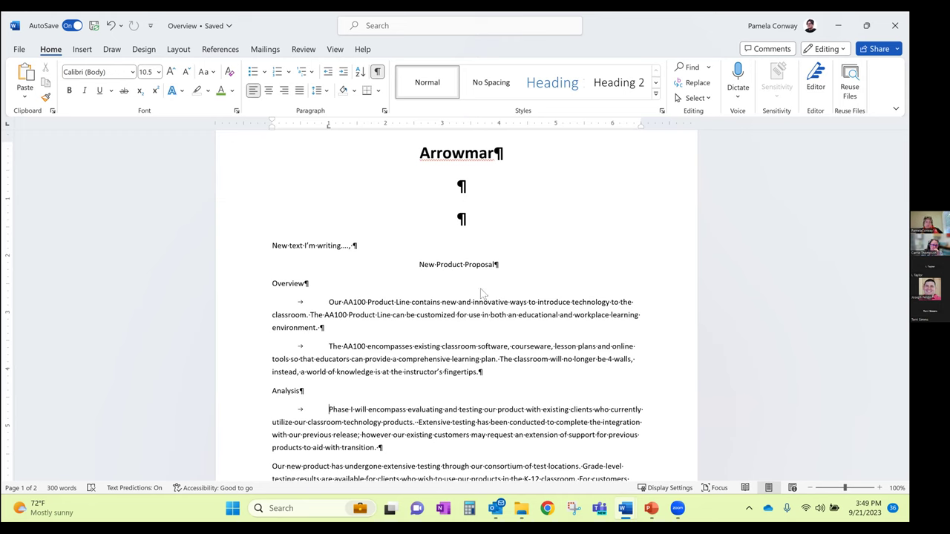
key("ctrl+a")
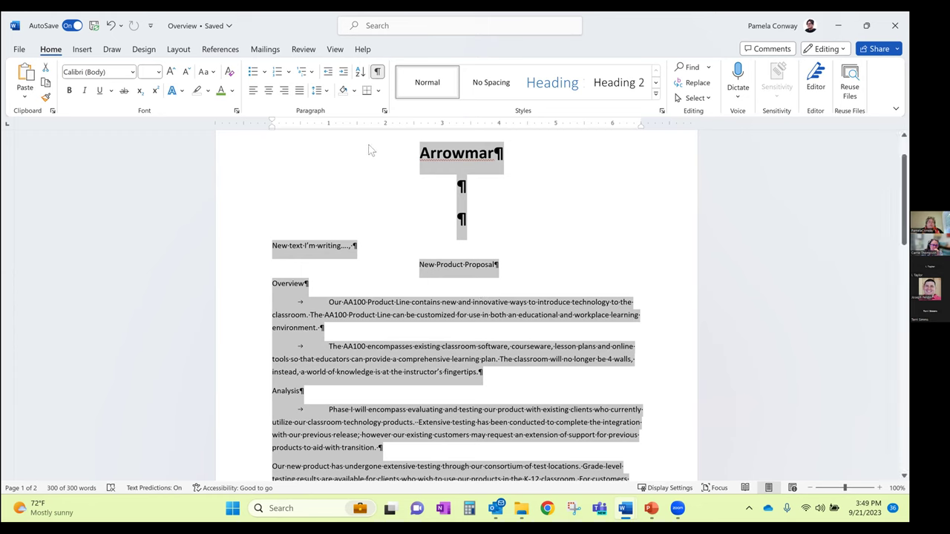
Reposition the ruler tab stop and tab-indent the first line of the Summary paragraph
left_click_drag(309, 124, 330, 129)
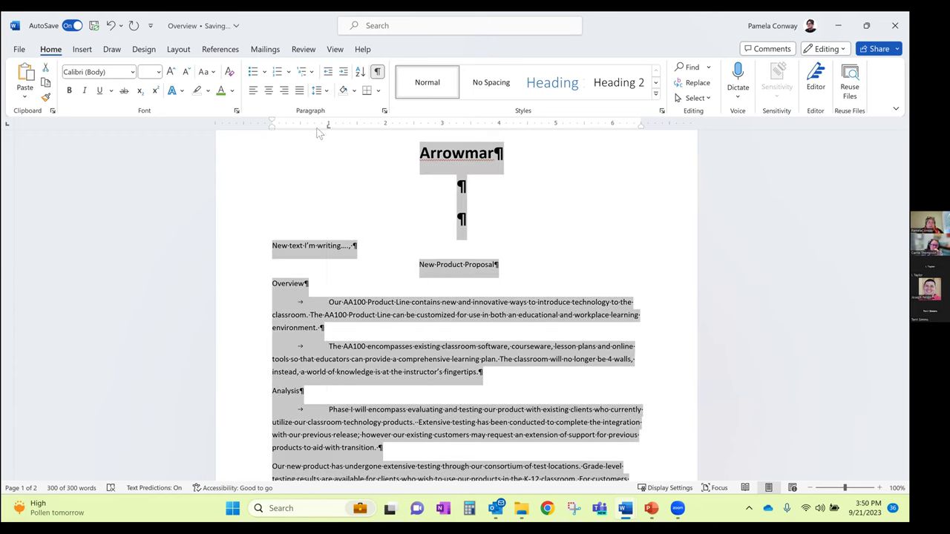
left_click(341, 338)
scroll(352, 325, "down", 2)
scroll(352, 325, "down", 10)
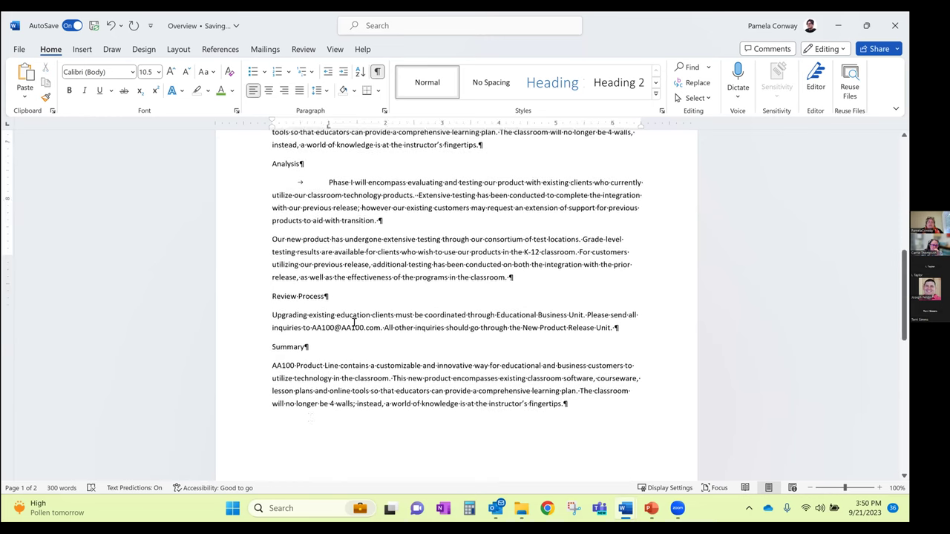
scroll(295, 202, "up", 2)
left_click(280, 223)
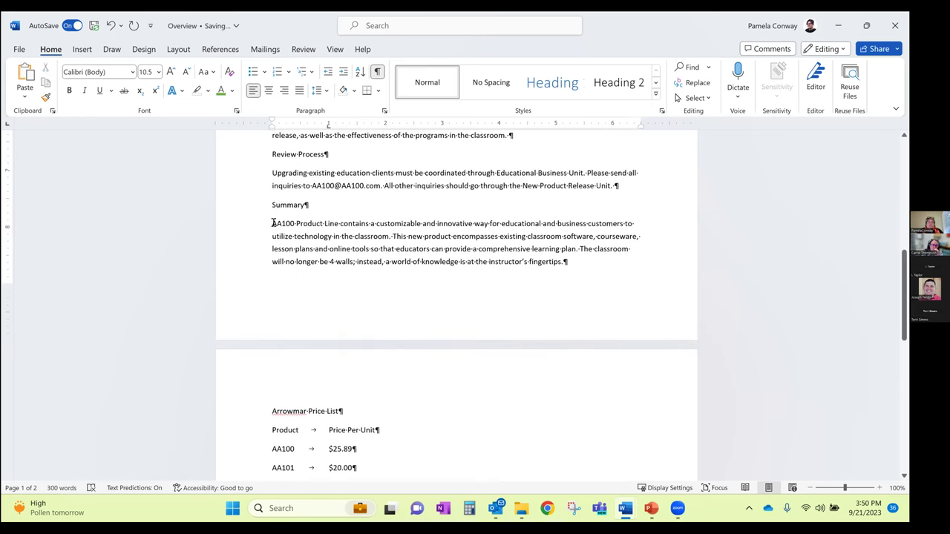
key("Tab")
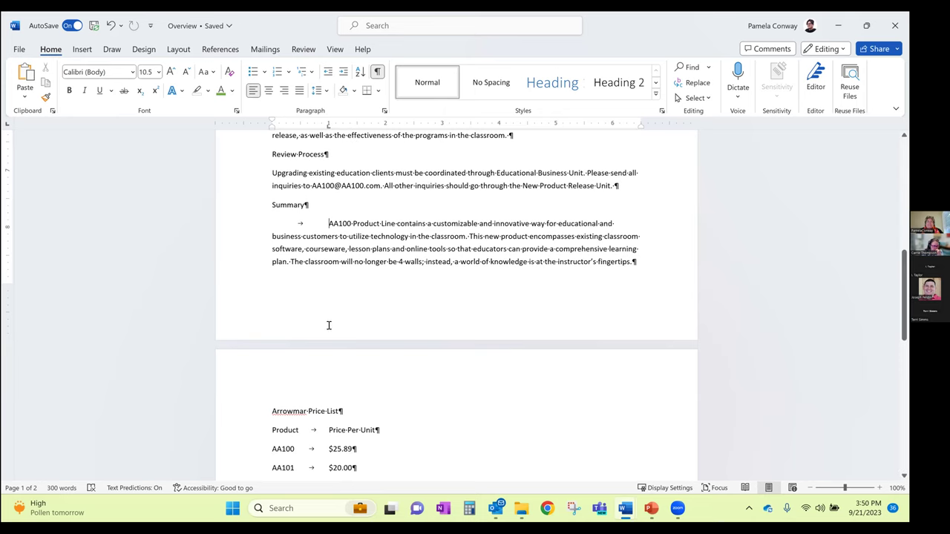
scroll(329, 325, "up", 7)
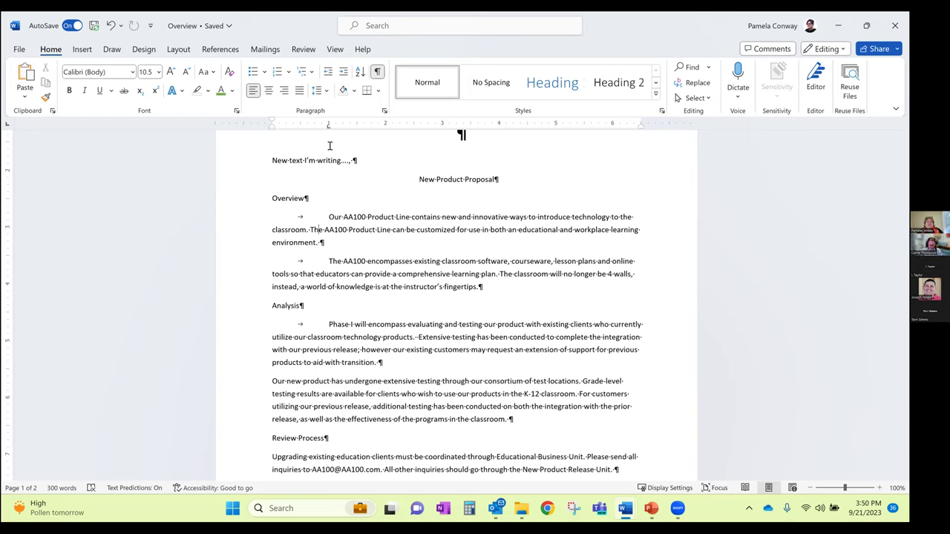
Delete the tab character before 'Our' so the first Overview paragraph starts flush left
left_click(329, 217)
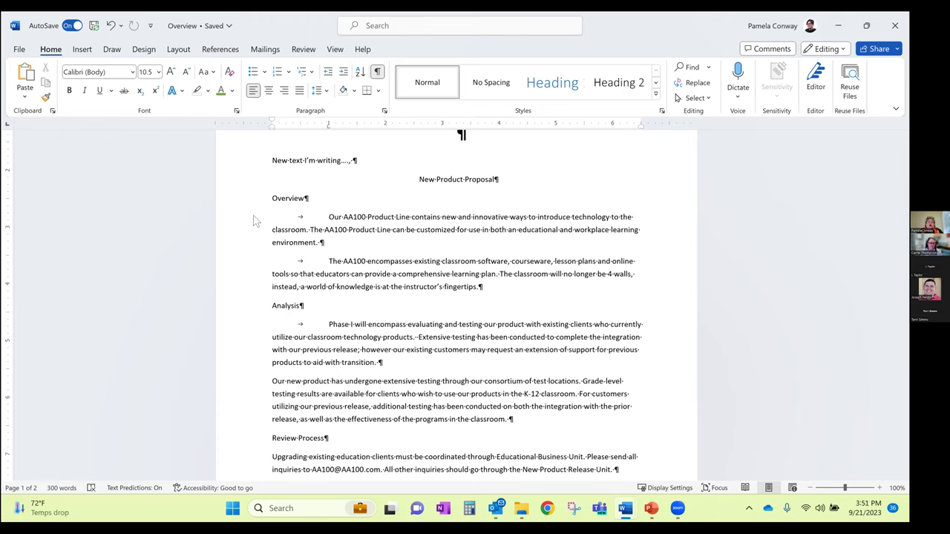
key("BackSpace")
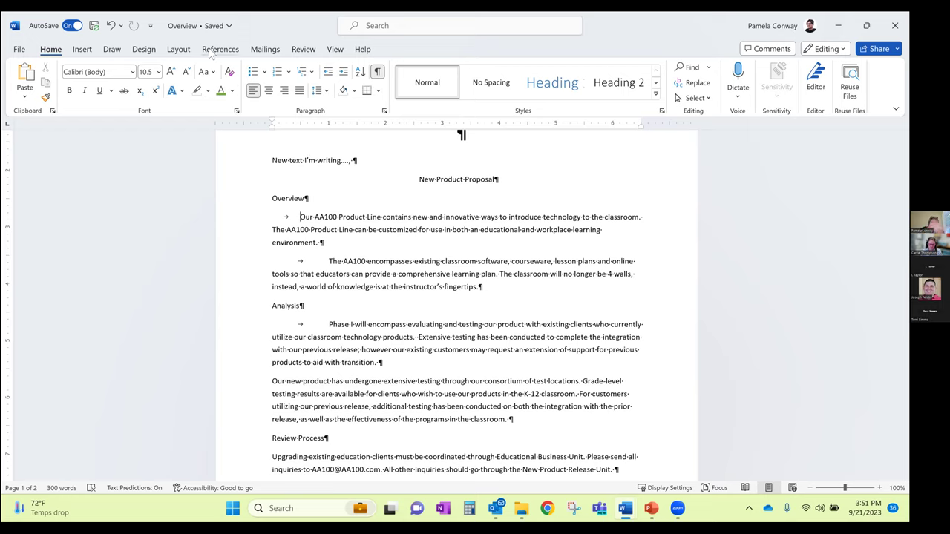
double_click(290, 216)
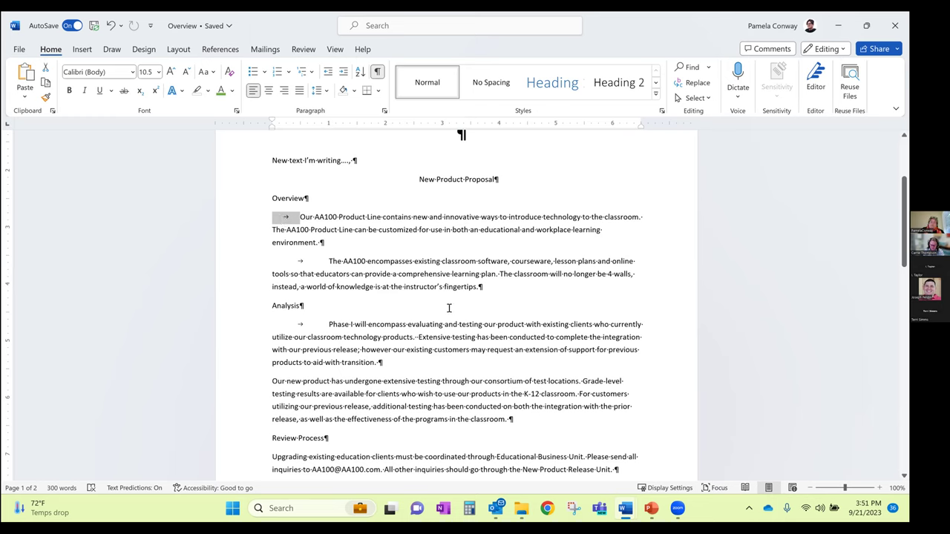
key("Delete")
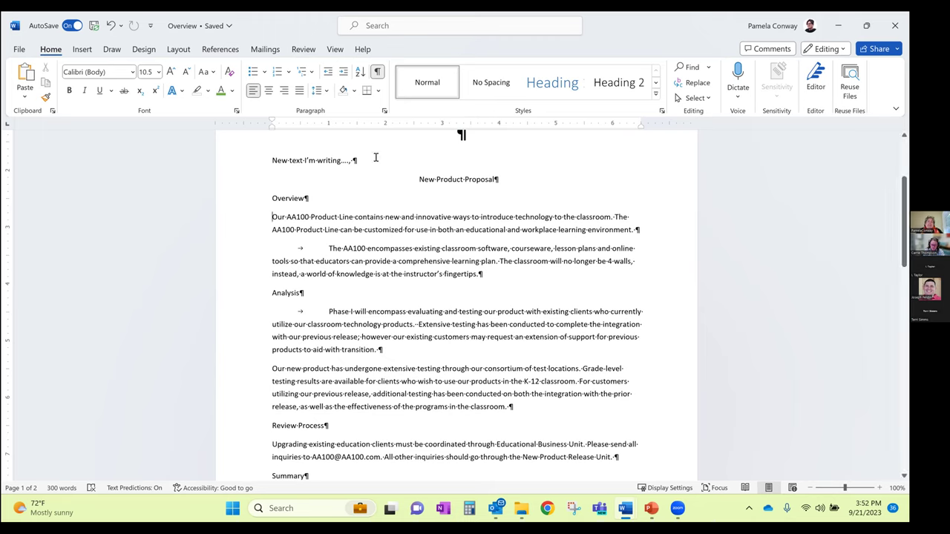
Remove the tab before 'The AA100 encompasses', with formatting marks shown again afterwards
left_click(377, 71)
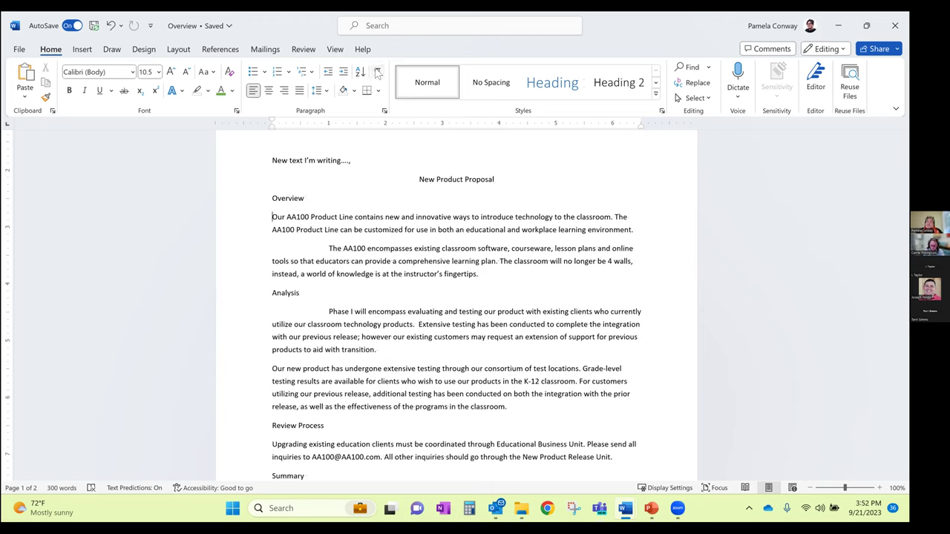
left_click(378, 71)
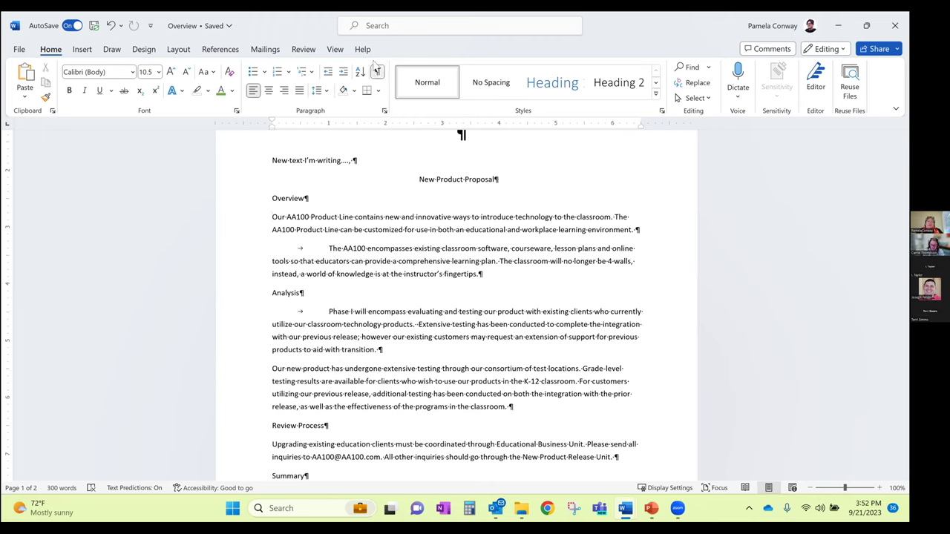
left_click(376, 72)
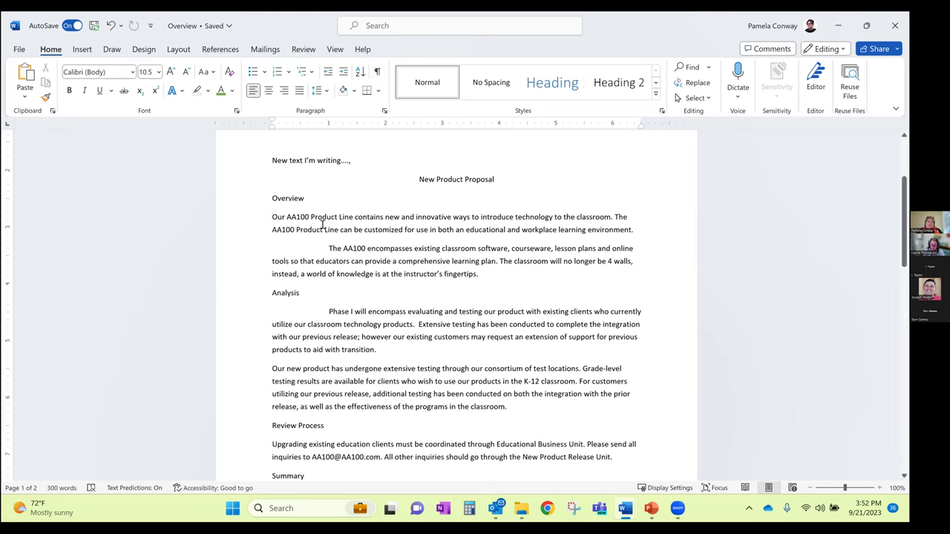
key("BackSpace")
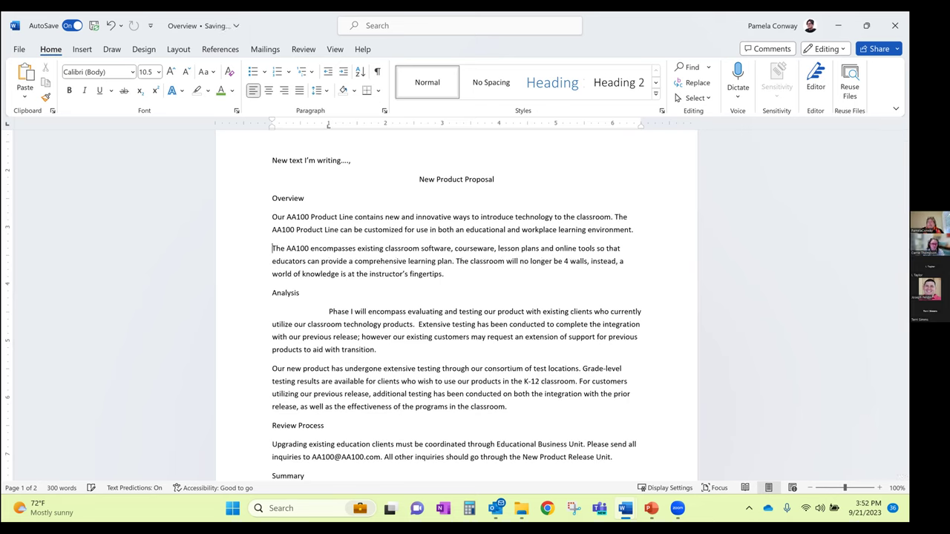
left_click(377, 72)
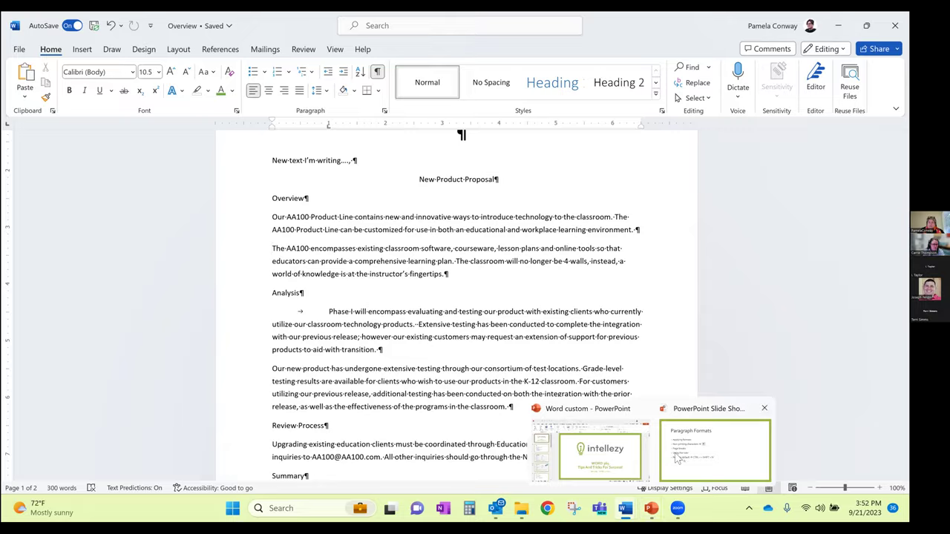
Bring the PowerPoint slide show of the Paragraph Formats slide to the front
left_click(715, 450)
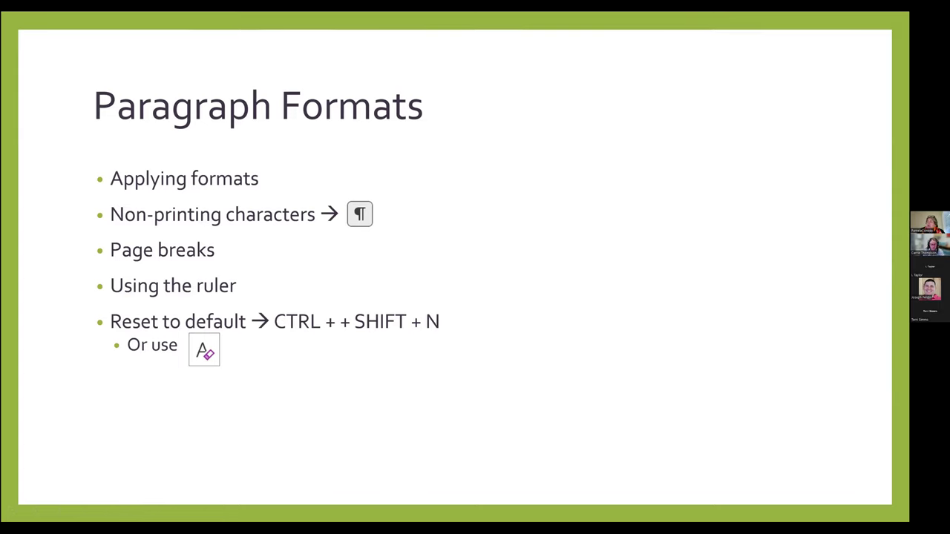
Switch to Managing Long Documents, scroll up to Section 1, and place the caret in the Section 2 heading
key("alt+Tab")
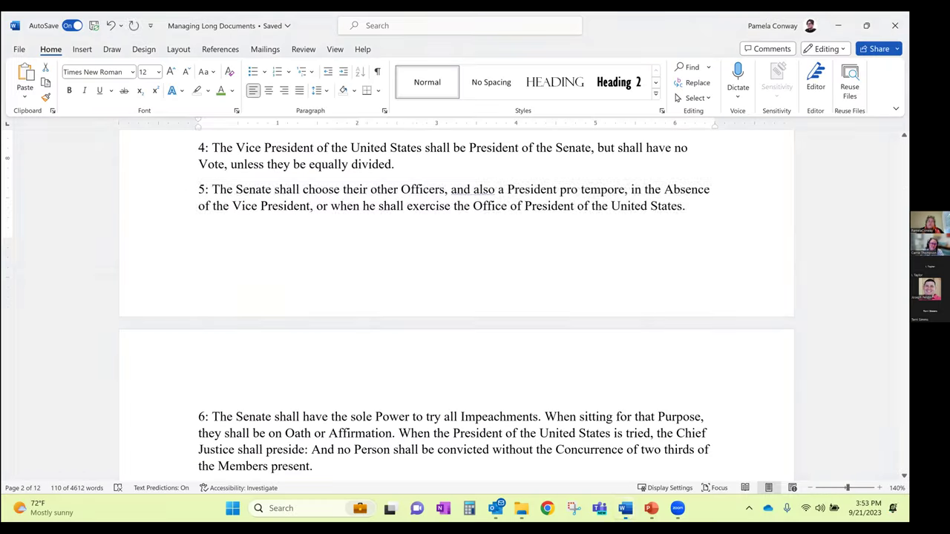
left_click(465, 285)
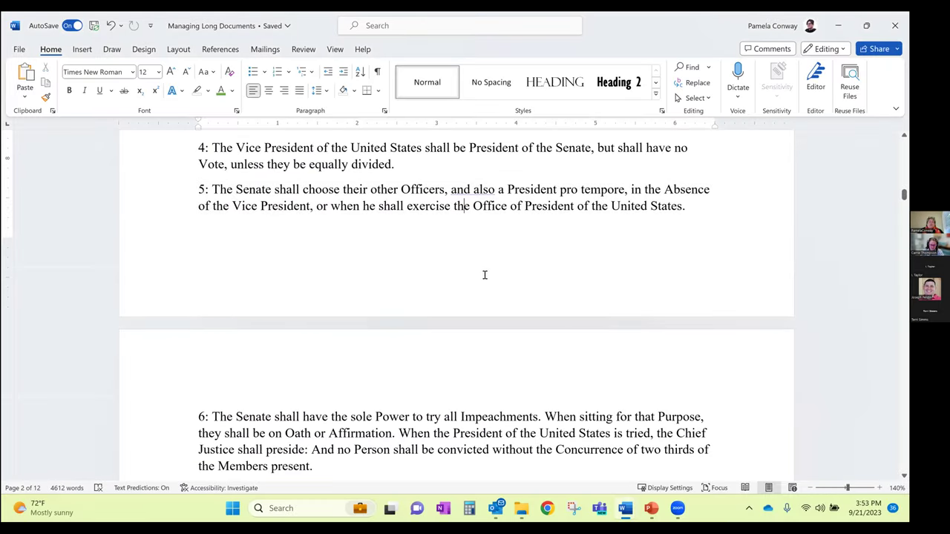
scroll(485, 275, "up", 5)
scroll(490, 283, "up", 10)
scroll(490, 283, "up", 5)
scroll(491, 282, "down", 2)
scroll(490, 283, "down", 1)
scroll(502, 295, "up", 2)
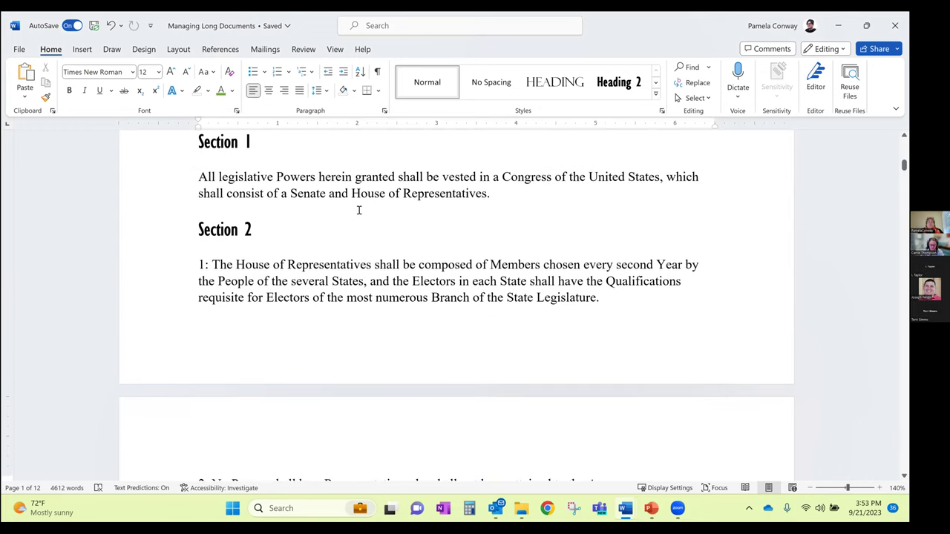
left_click(238, 233)
mouse_move(324, 212)
Add a blank paragraph after the Section 1 paragraph to push Section 2 down
left_click(508, 195)
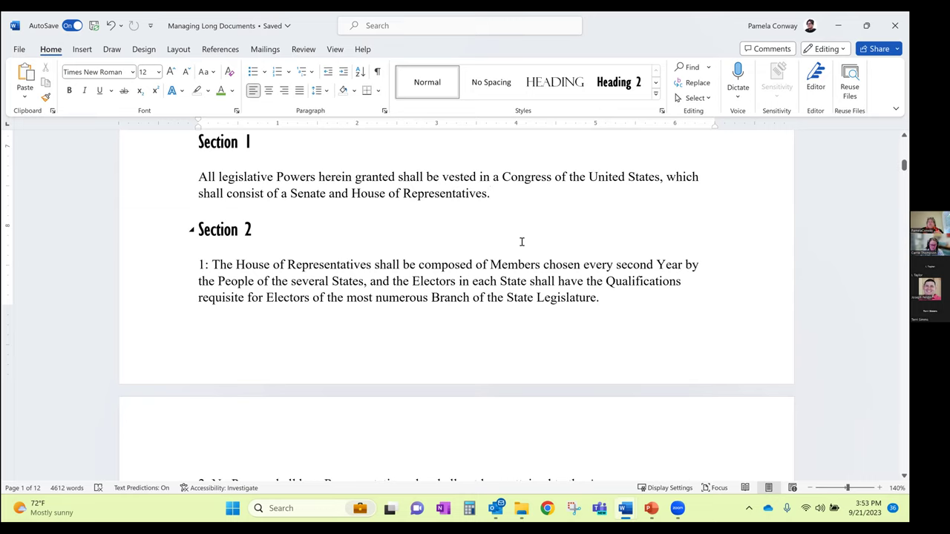
key("Return")
key("Return")
key("Return")
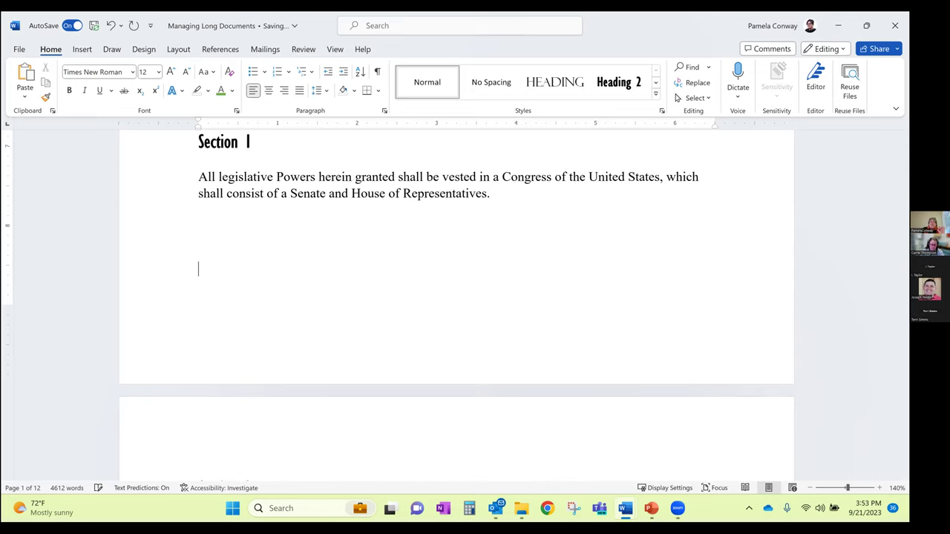
scroll(543, 314, "down", 3)
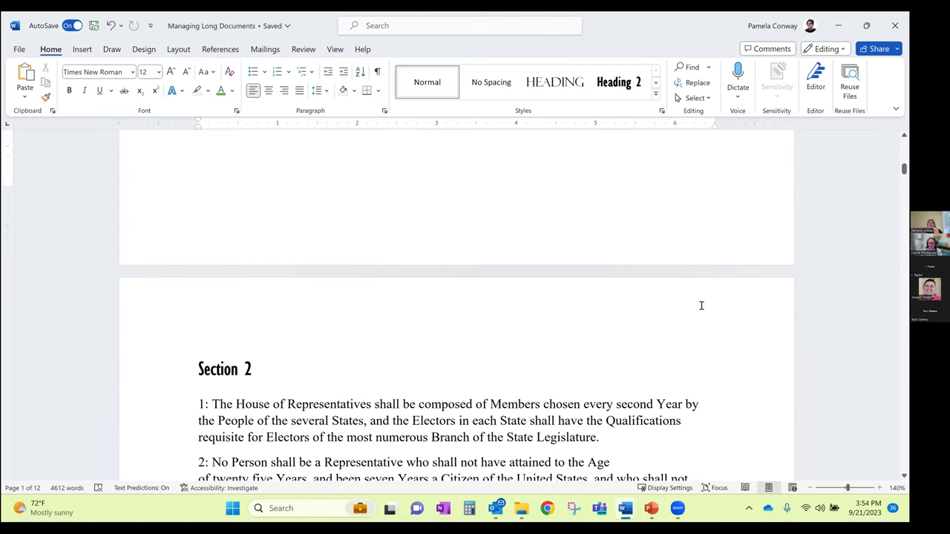
scroll(575, 325, "up", 1)
scroll(494, 302, "up", 1)
scroll(339, 225, "down", 1)
scroll(256, 201, "up", 1)
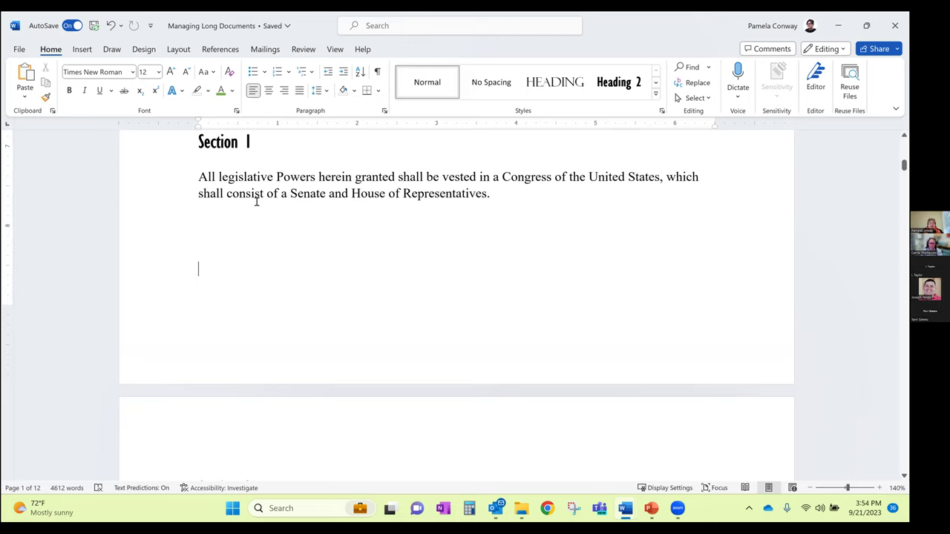
Type lines of test letters above the Section 1 heading, ending with 'DJ'
left_click(193, 142)
type("SSDFJDSLFKJSD")
key("Return")
key("Return")
type("ASDFJSDKFJ")
key("Return")
type("S")
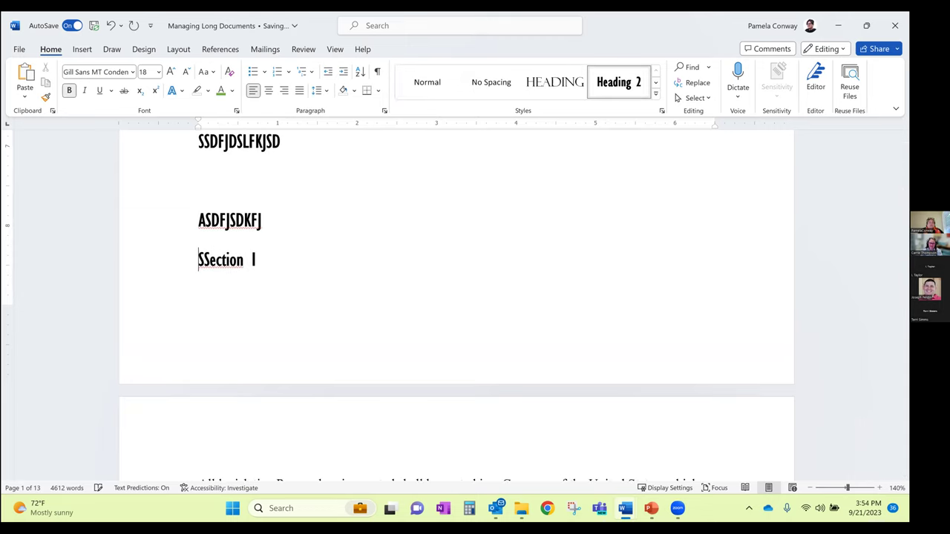
type("DFJS")
key("Return")
type("DJ")
Turn on Show/Hide ¶ to display paragraph and space marks
scroll(330, 413, "down", 3)
scroll(265, 250, "down", 5)
scroll(281, 245, "up", 2)
scroll(279, 258, "up", 1)
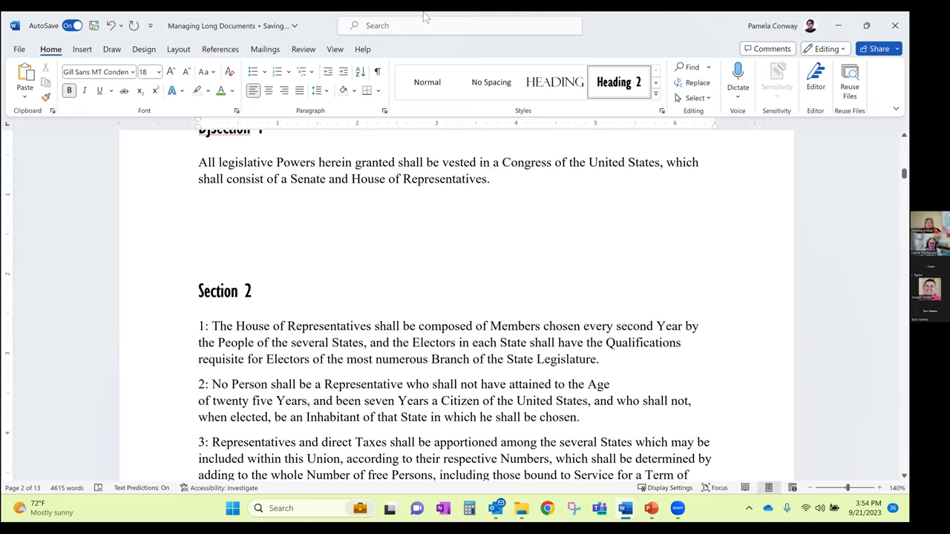
left_click(377, 71)
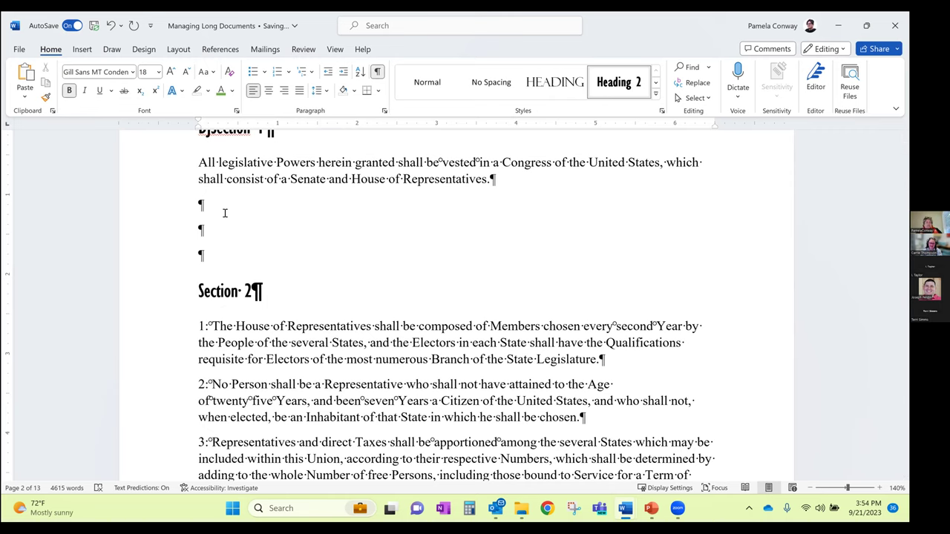
Delete the empty paragraphs above Section 2 and place the caret in its heading
left_click(244, 220)
key("Delete")
key("Delete")
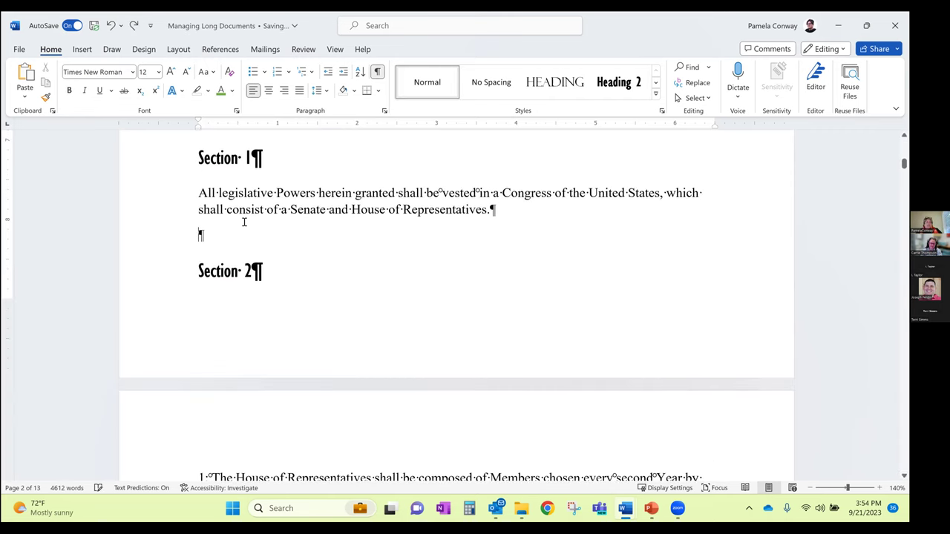
key("BackSpace")
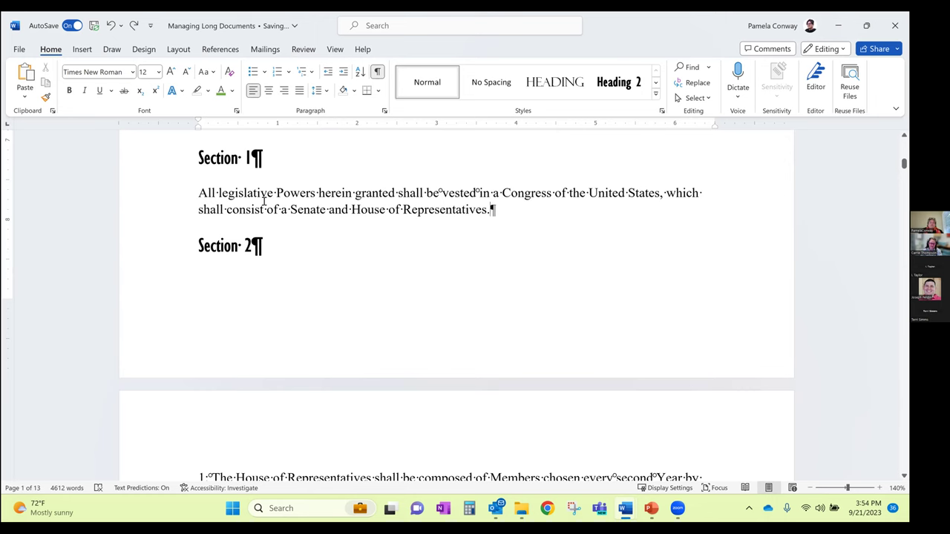
scroll(327, 267, "up", 1)
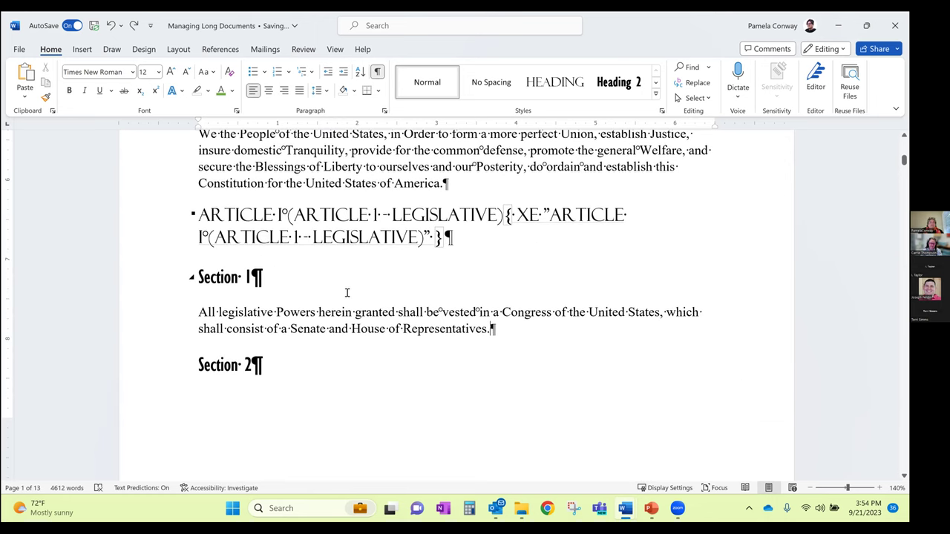
scroll(240, 269, "down", 3)
scroll(246, 274, "down", 1)
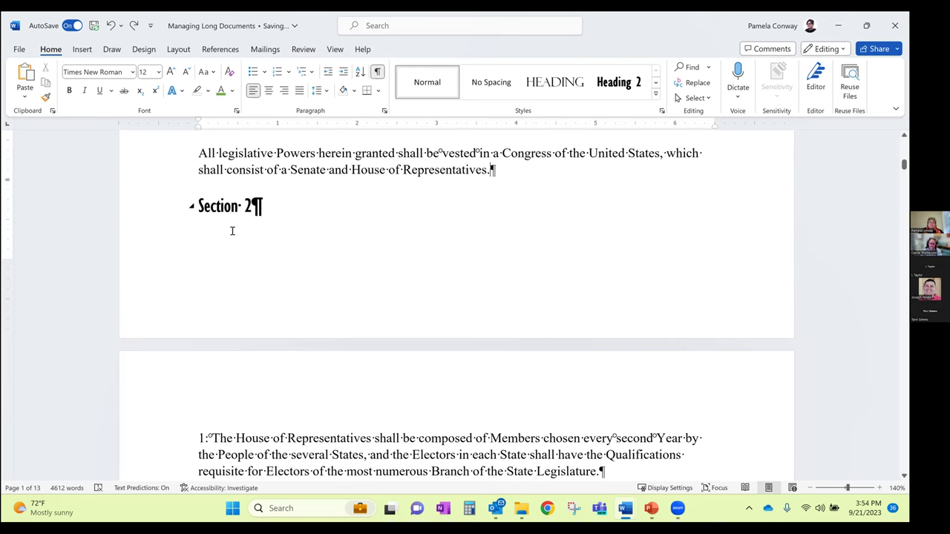
scroll(247, 222, "down", 1)
left_click(210, 167)
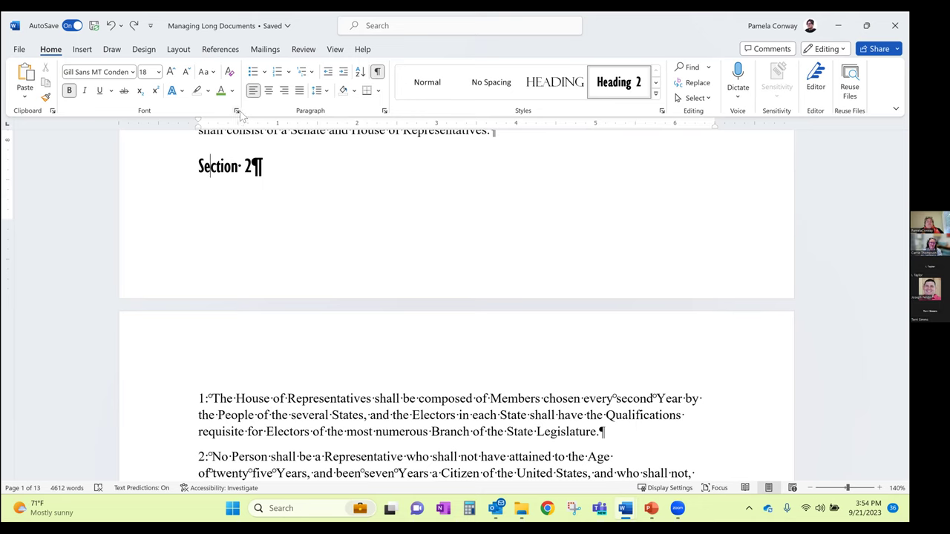
Open the Paragraph dialog for the Section 2 heading, after briefly opening and cancelling Tabs
left_click(236, 111)
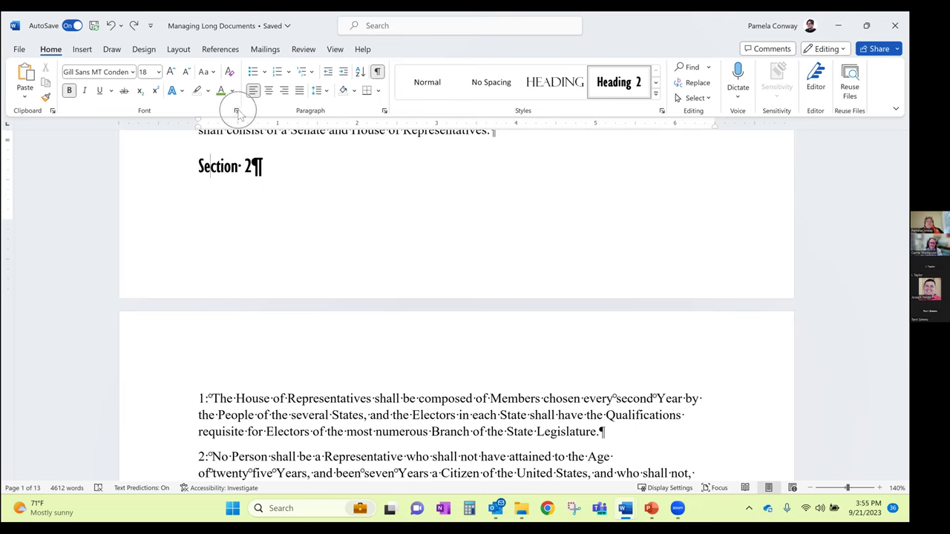
left_click(384, 112)
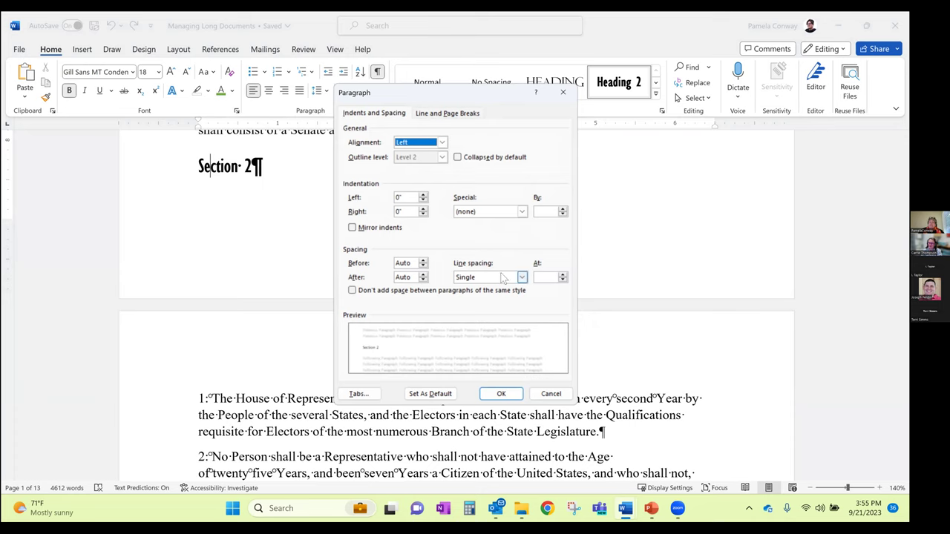
left_click(361, 394)
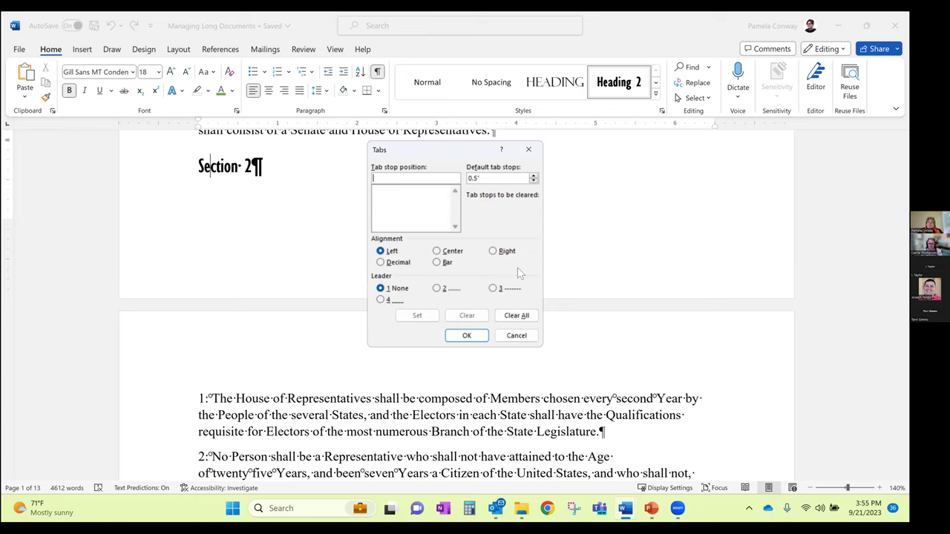
left_click(518, 336)
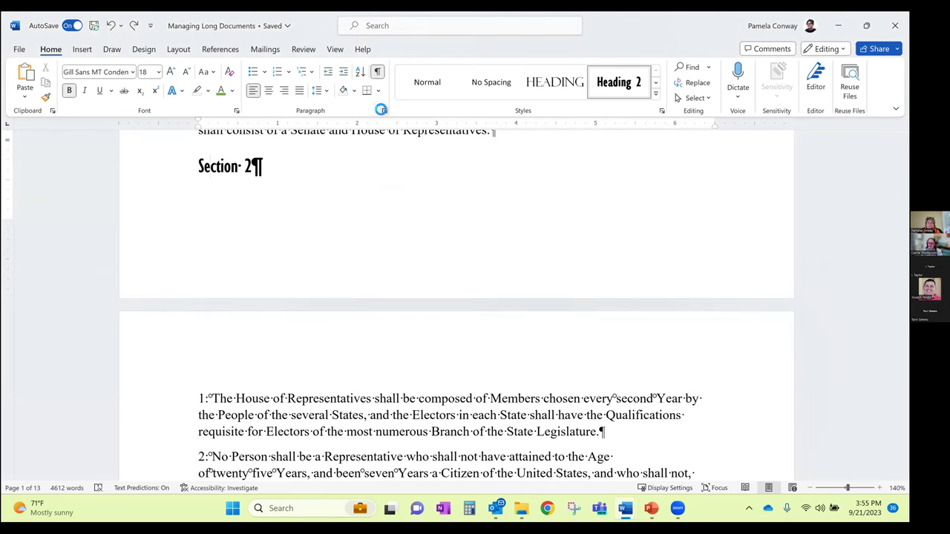
left_click(383, 110)
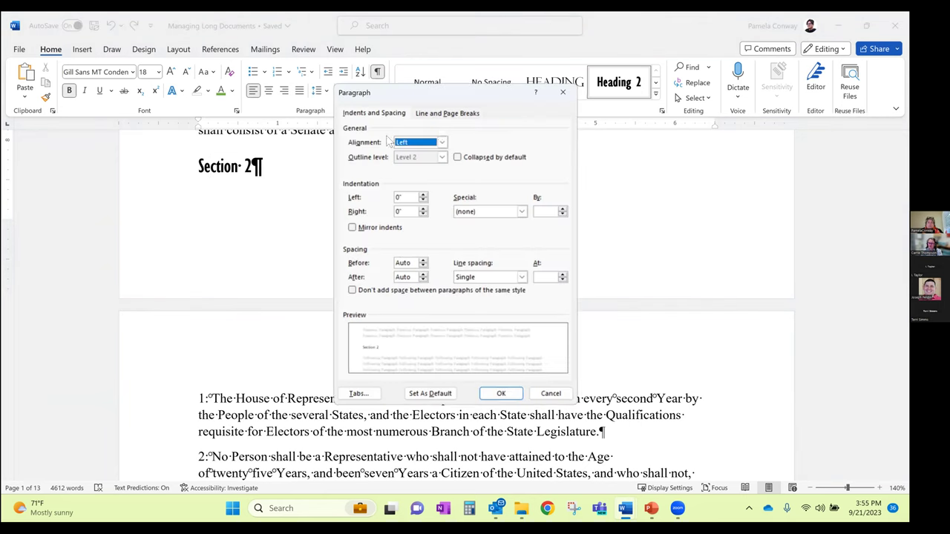
Turn on Keep with next for the Section 2 heading on the Line and Page Breaks tab
left_click(441, 116)
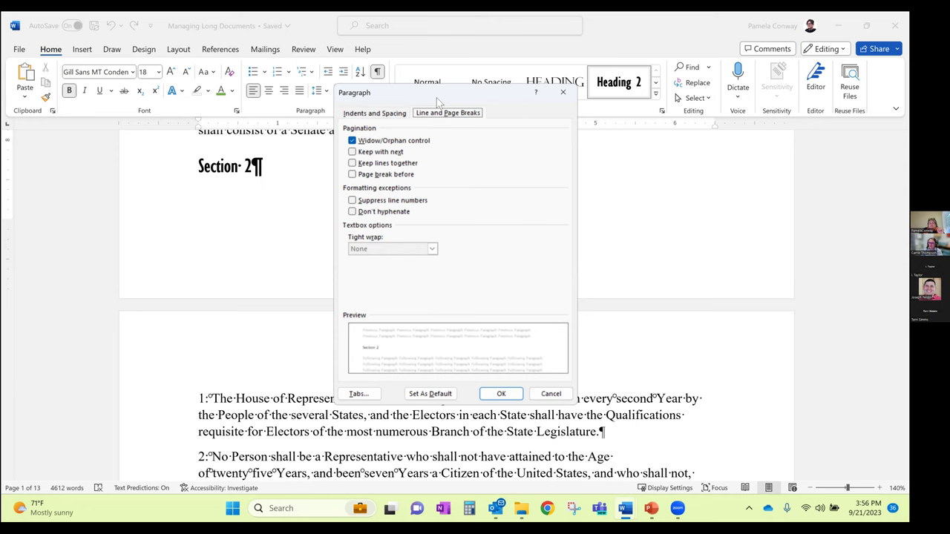
left_click_drag(437, 101, 626, 129)
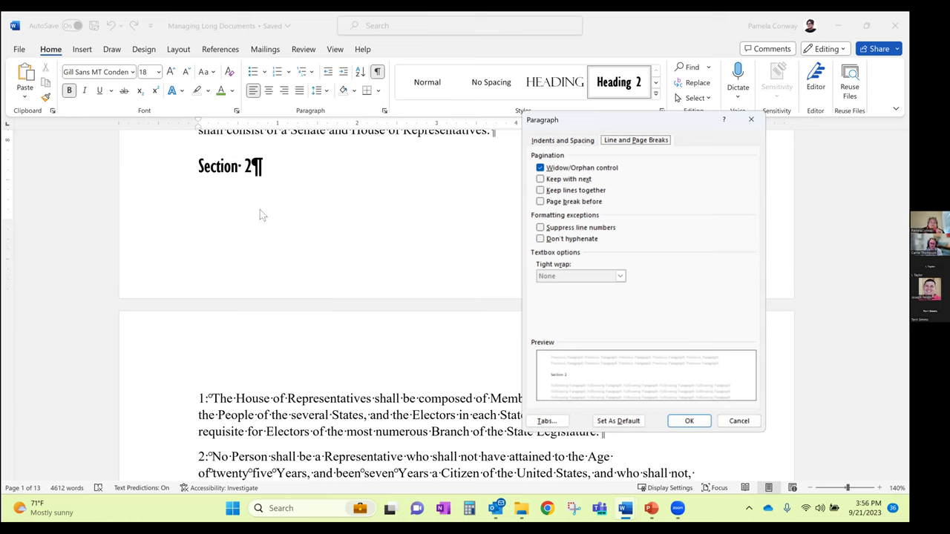
left_click(564, 180)
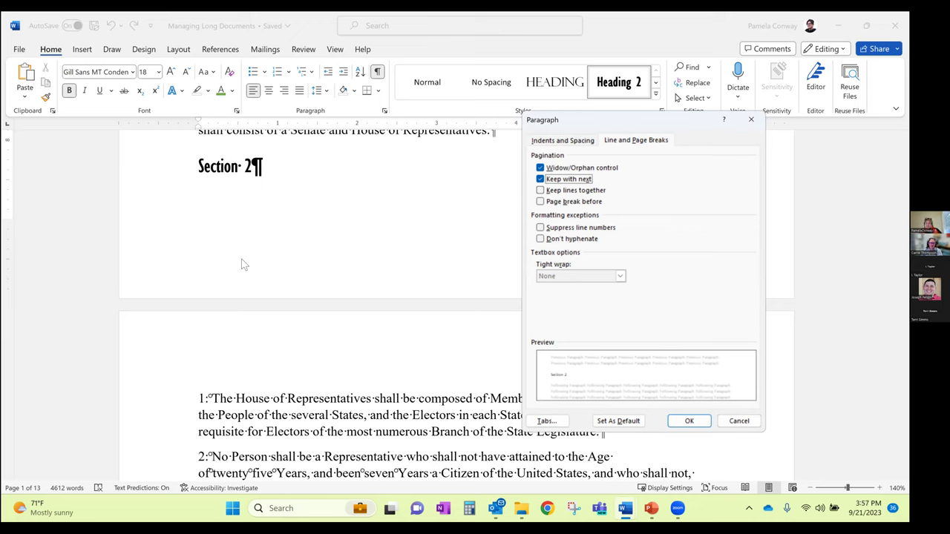
left_click(689, 421)
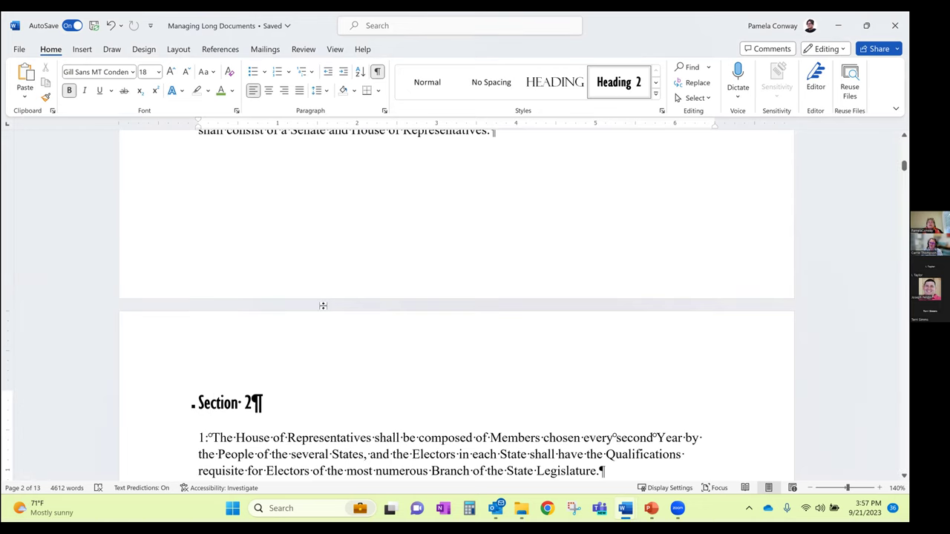
Reopen the Paragraph dialog, verify Keep with next is ticked for Section 2, and cancel
scroll(333, 265, "up", 3)
scroll(332, 265, "down", 3)
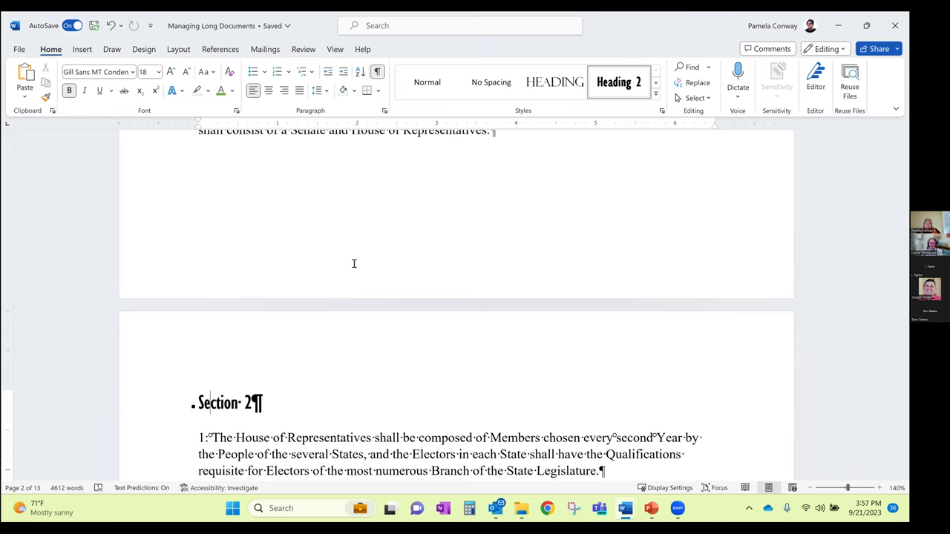
left_click(384, 111)
left_click_drag(594, 126, 461, 103)
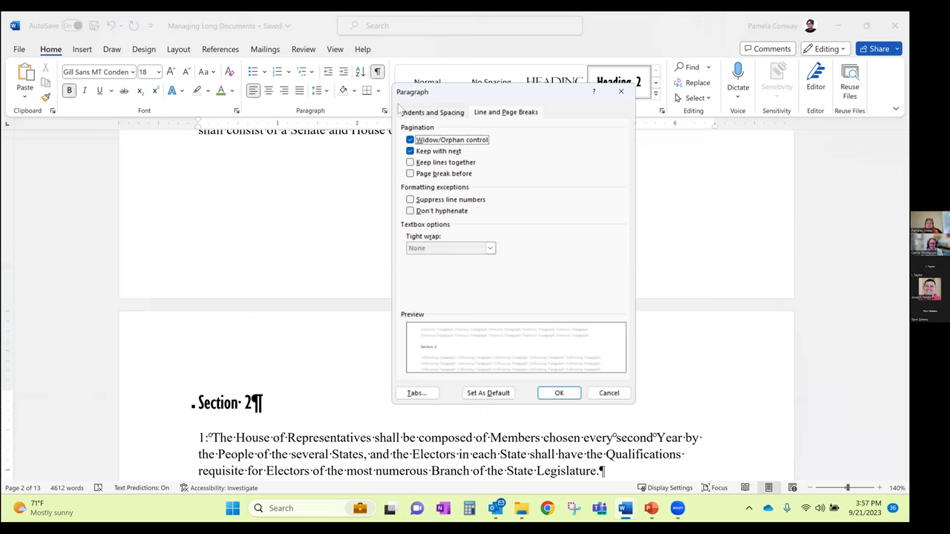
left_click(486, 115)
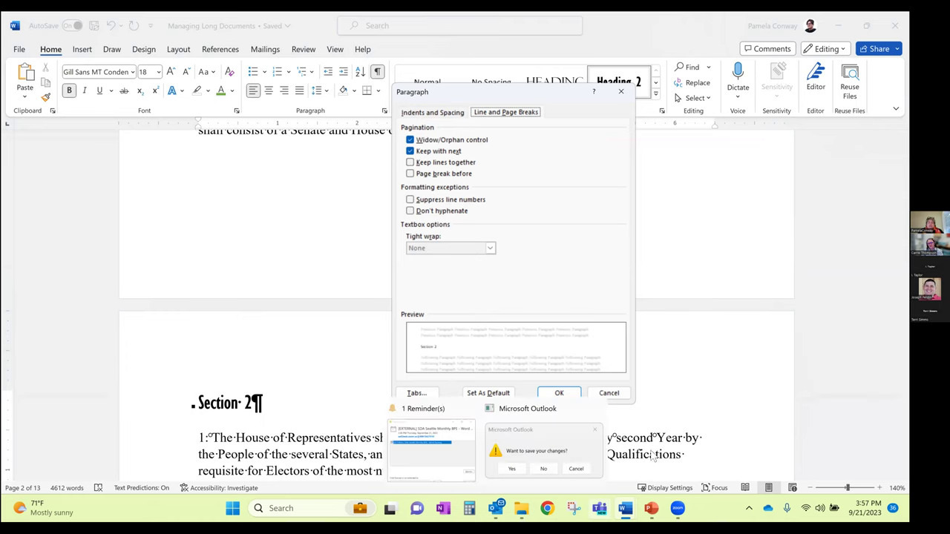
left_click(608, 393)
Scroll down through Section 2 and bring up previews of the open Word documents
scroll(449, 267, "down", 5)
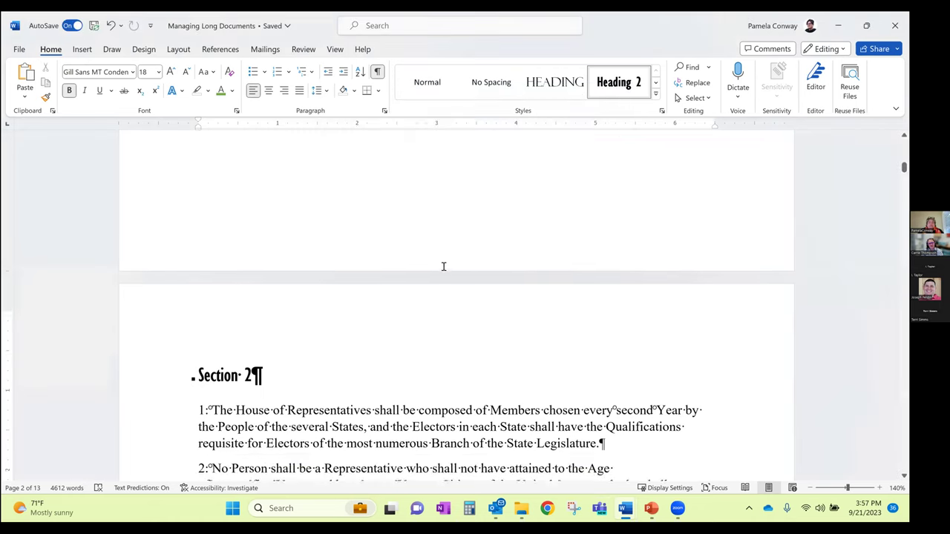
scroll(622, 509, "down", 7)
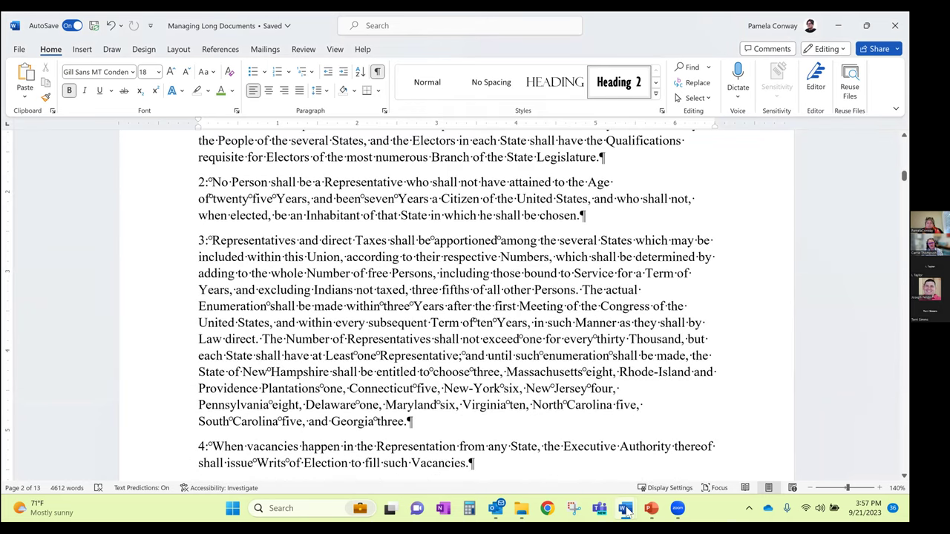
scroll(627, 509, "down", 1)
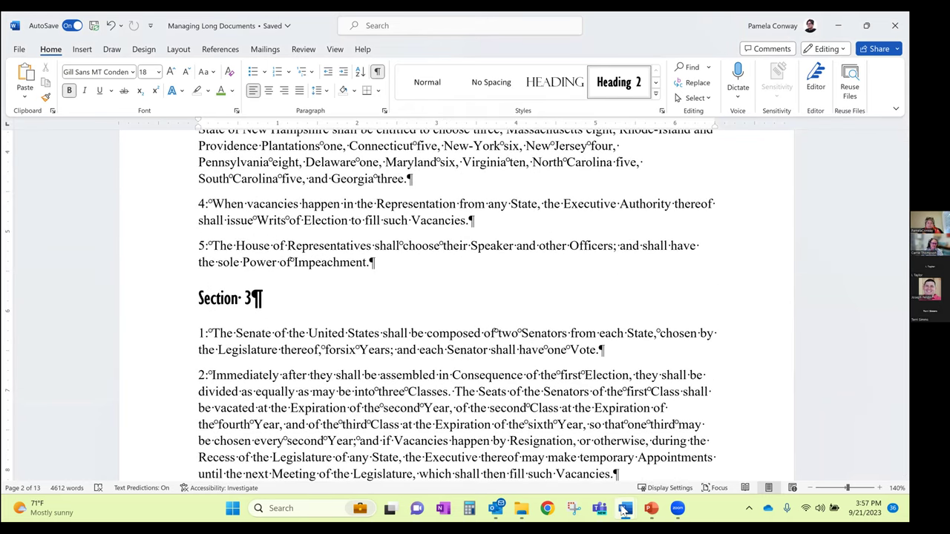
mouse_move(627, 509)
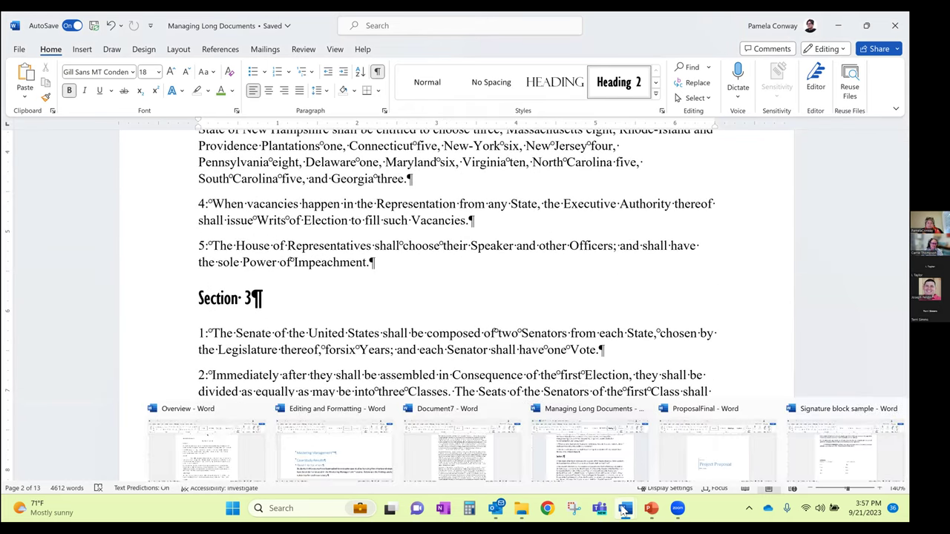
In Overview, insert a line above Product and enter =RAND(7,7) to generate filler text
left_click(214, 453)
scroll(340, 343, "down", 5)
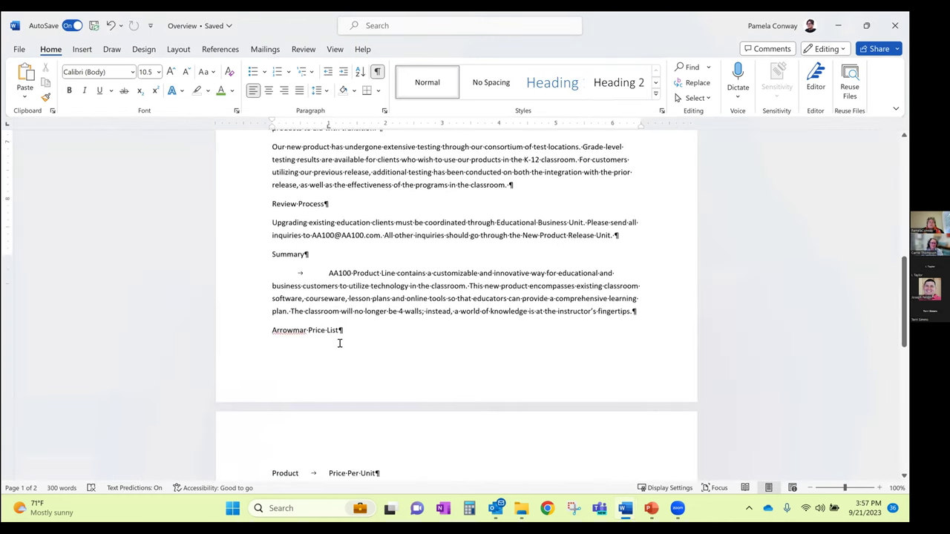
scroll(339, 343, "down", 6)
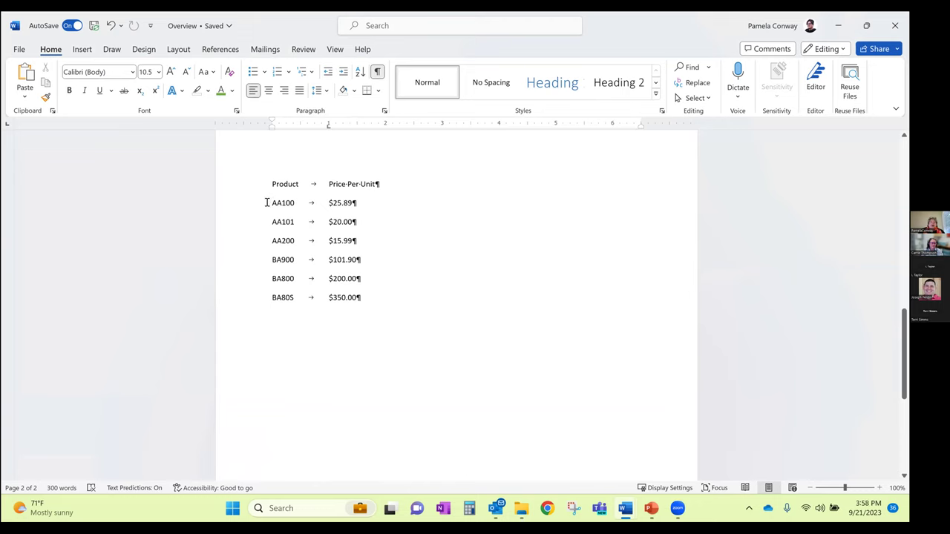
scroll(329, 242, "up", 2)
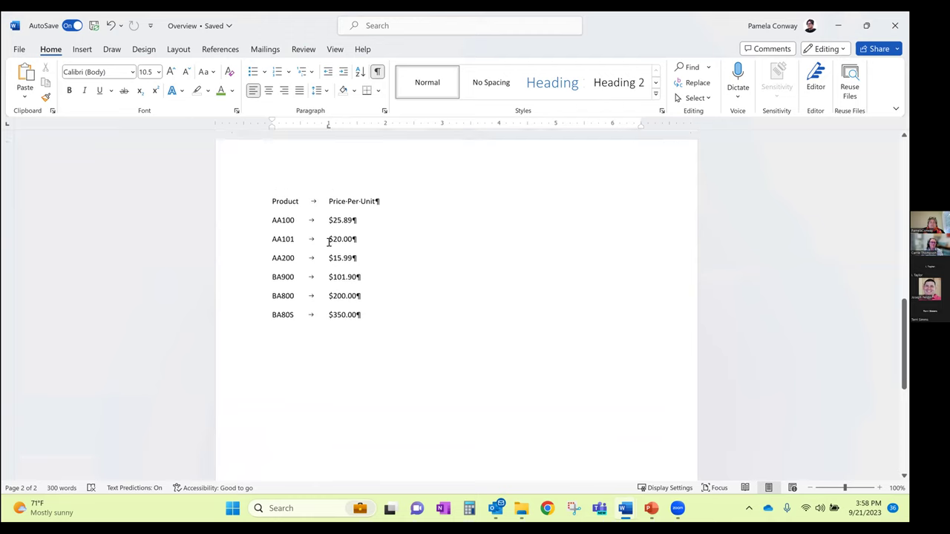
left_click(271, 267)
key("Return")
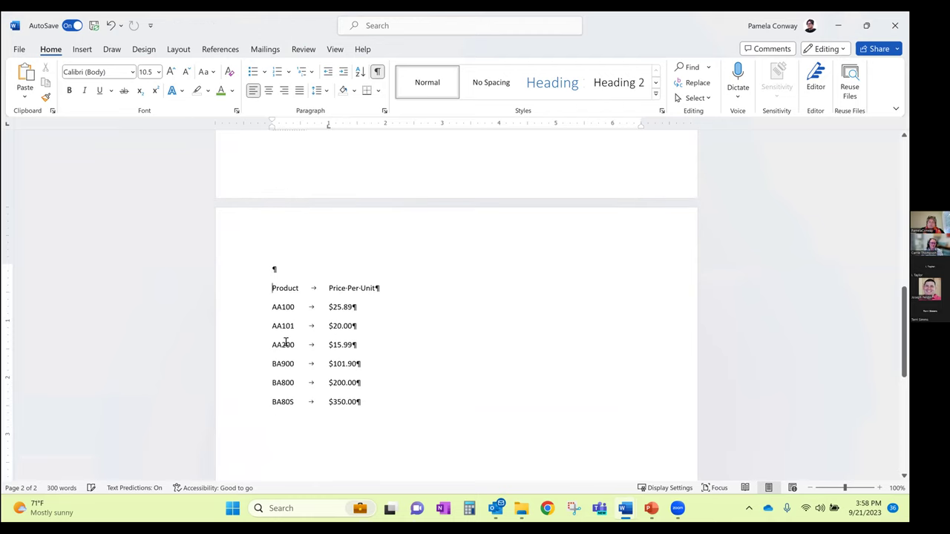
type("=RAND9")
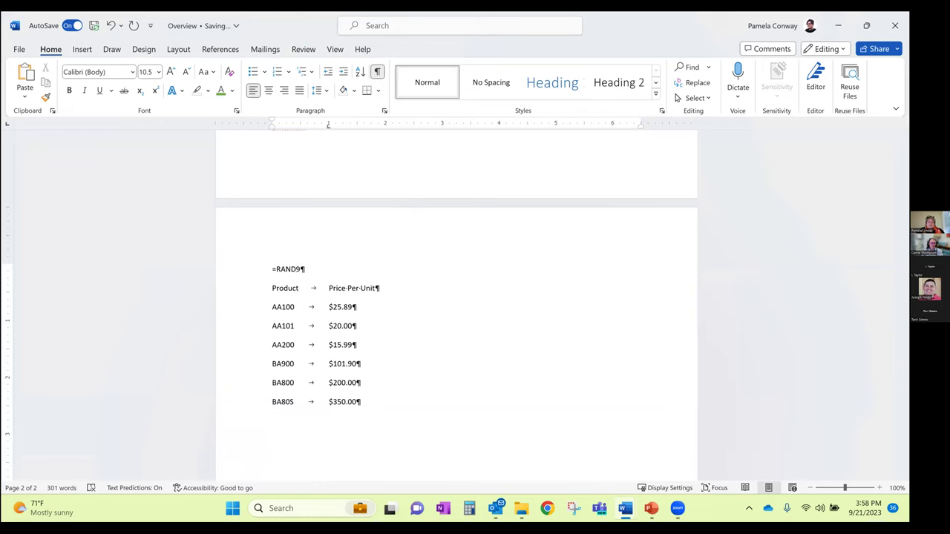
type("7,7)")
key("Left")
key("Left")
key("Left")
key("Left")
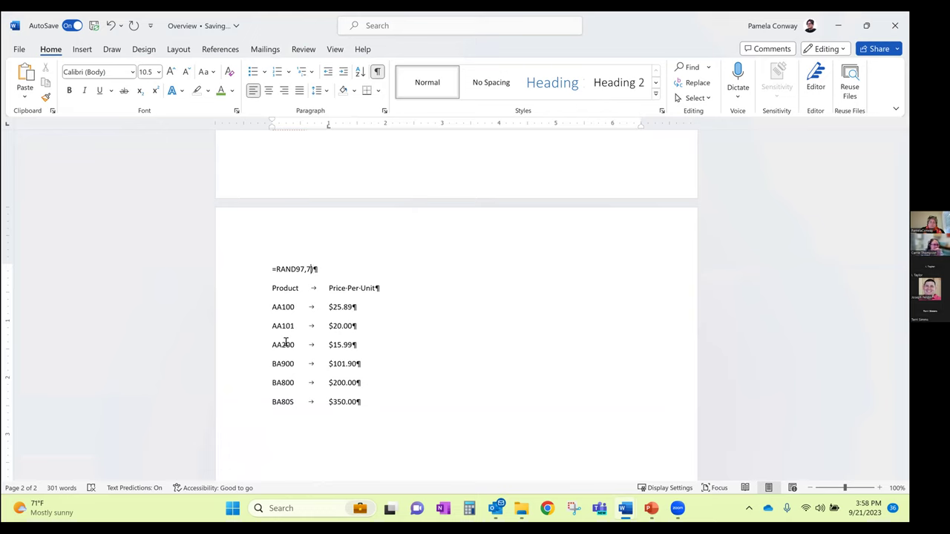
key("BackSpace")
type("(")
key("Return")
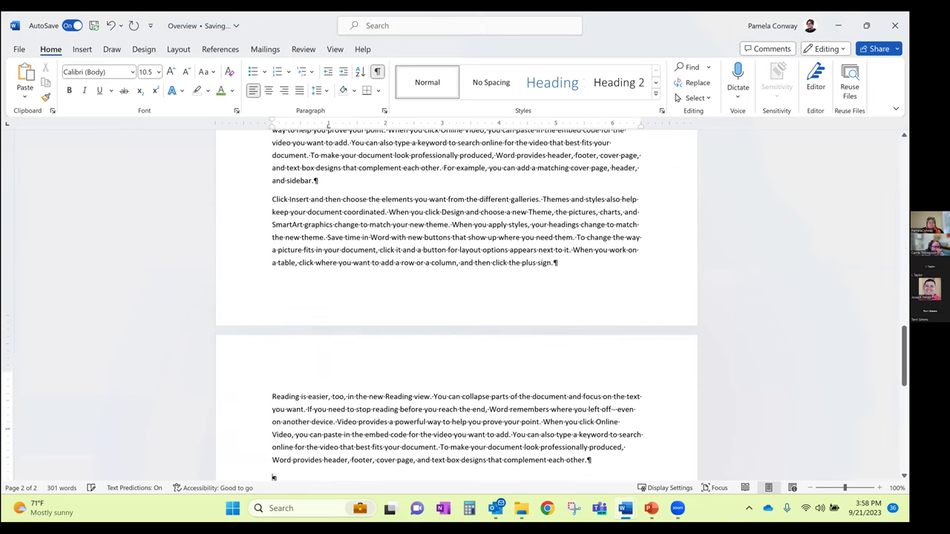
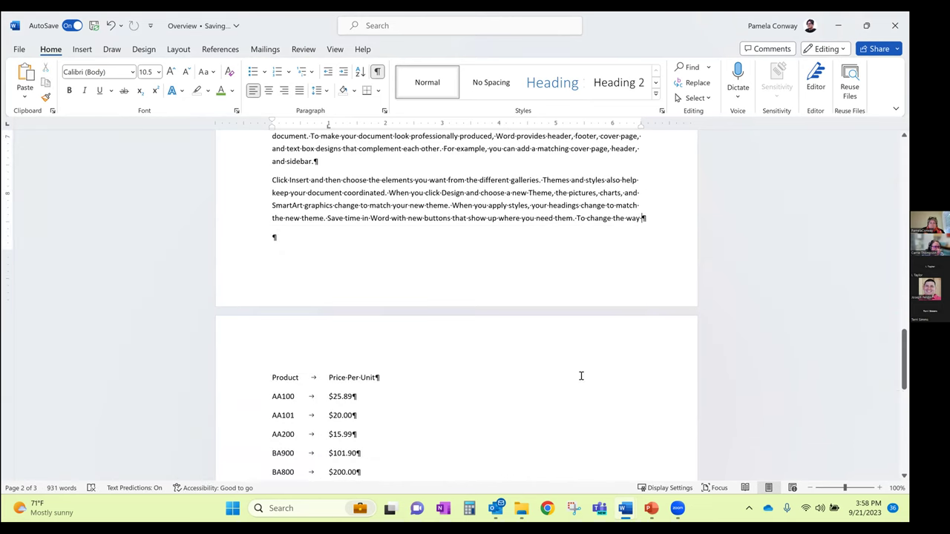
Delete the extra filler sentences above the product price list
scroll(581, 376, "up", 1)
left_click_drag(388, 222, 559, 260)
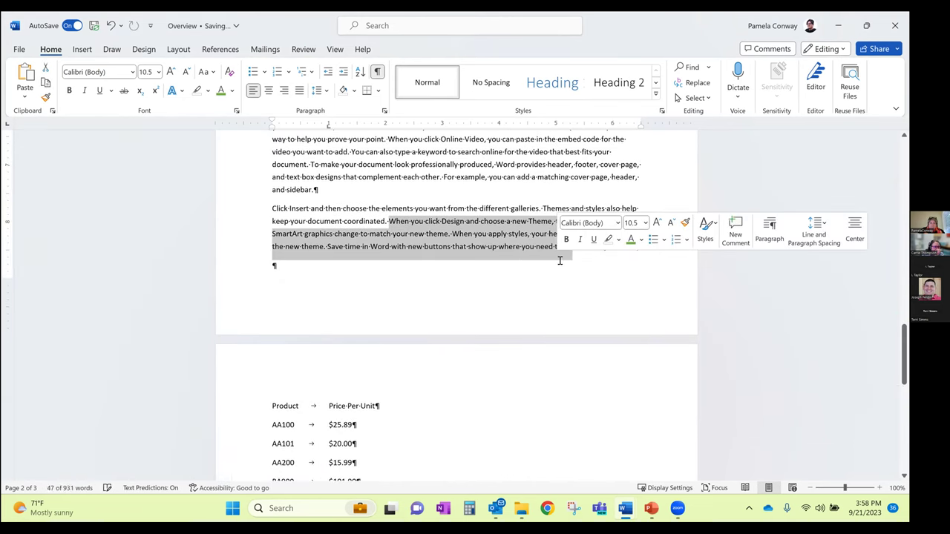
key("Delete")
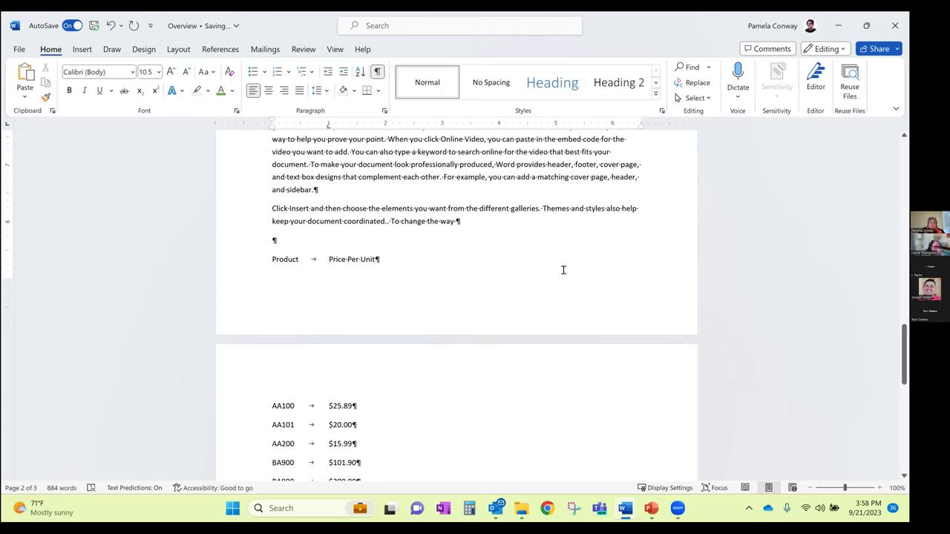
Delete the 'Click Insert…' paragraph so the price list rows move up
scroll(445, 264, "down", 1)
scroll(386, 178, "down", 1)
left_click_drag(272, 151, 474, 178)
key("Delete")
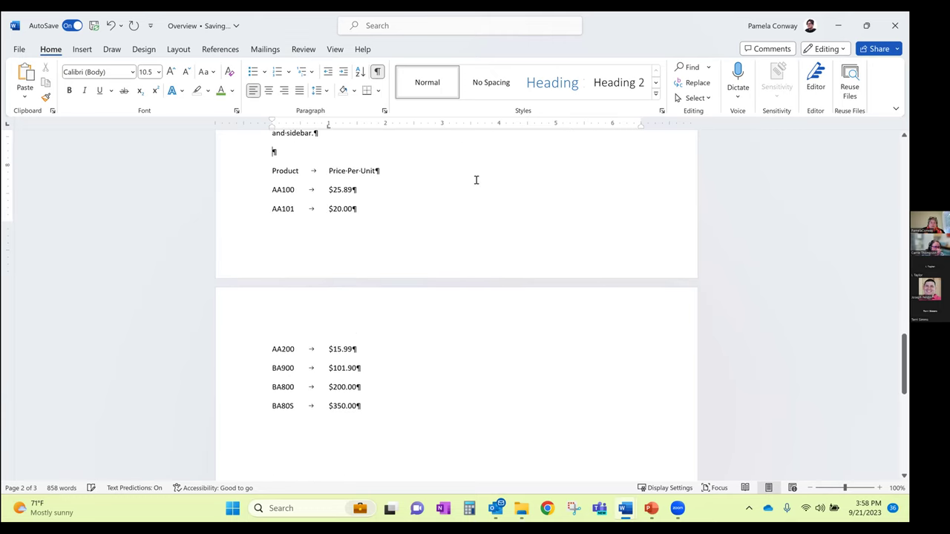
scroll(423, 194, "up", 1)
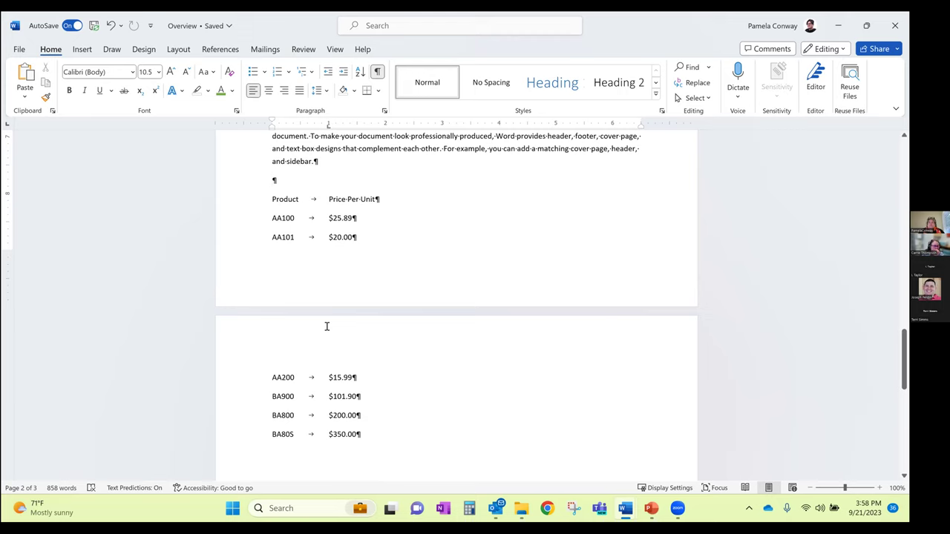
Turn on Keep lines together for every paragraph of the product price list
left_click_drag(273, 201, 364, 434)
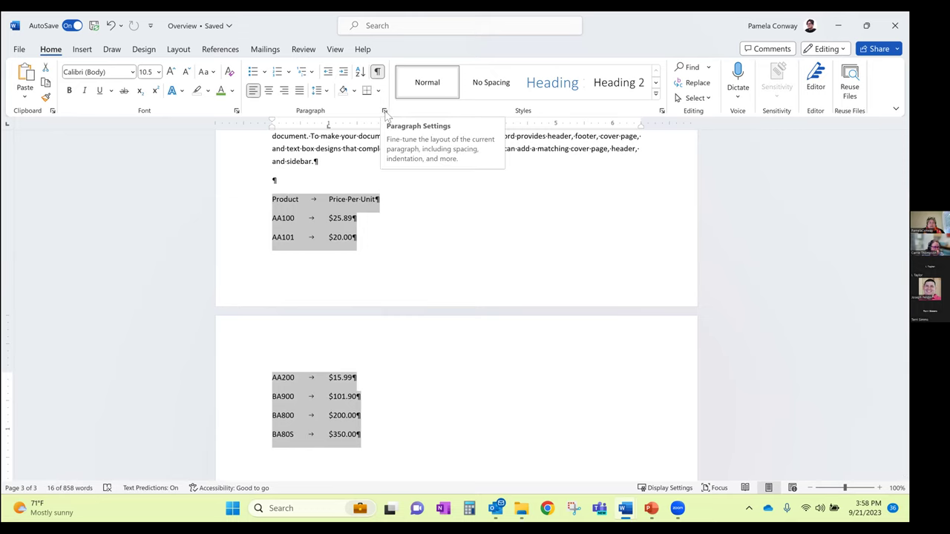
left_click(385, 113)
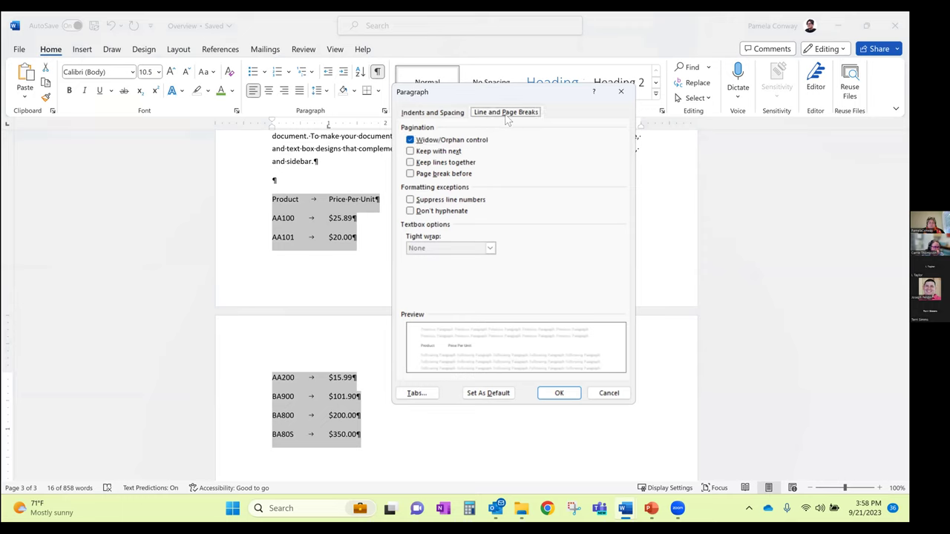
left_click(412, 163)
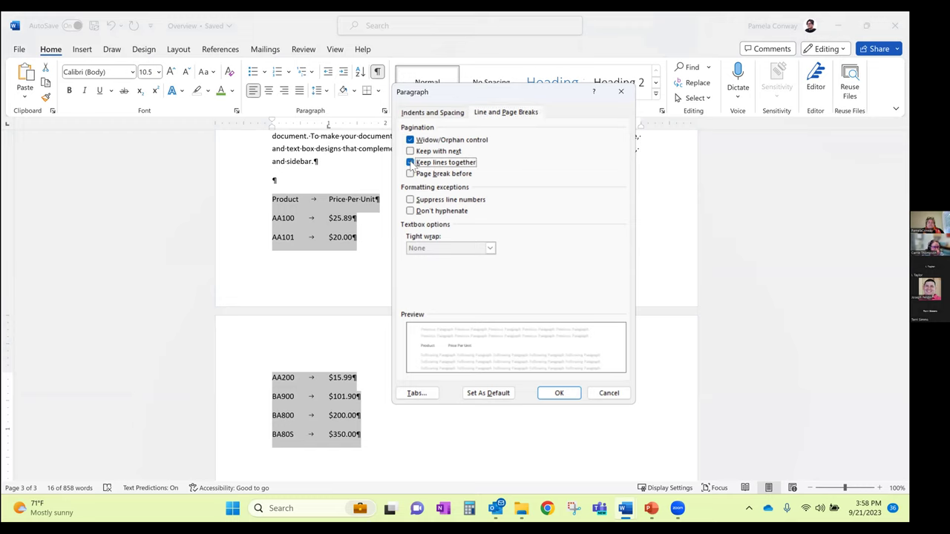
left_click(560, 394)
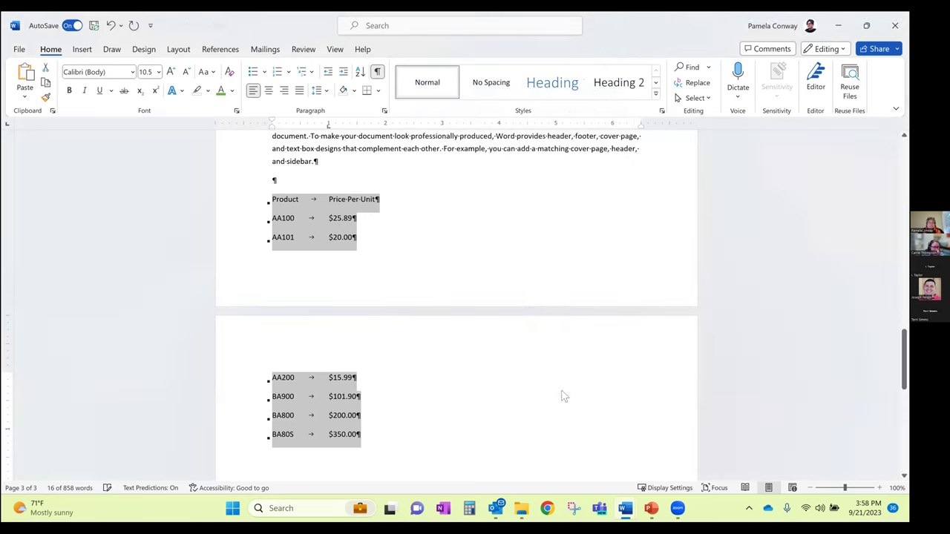
left_click(377, 177)
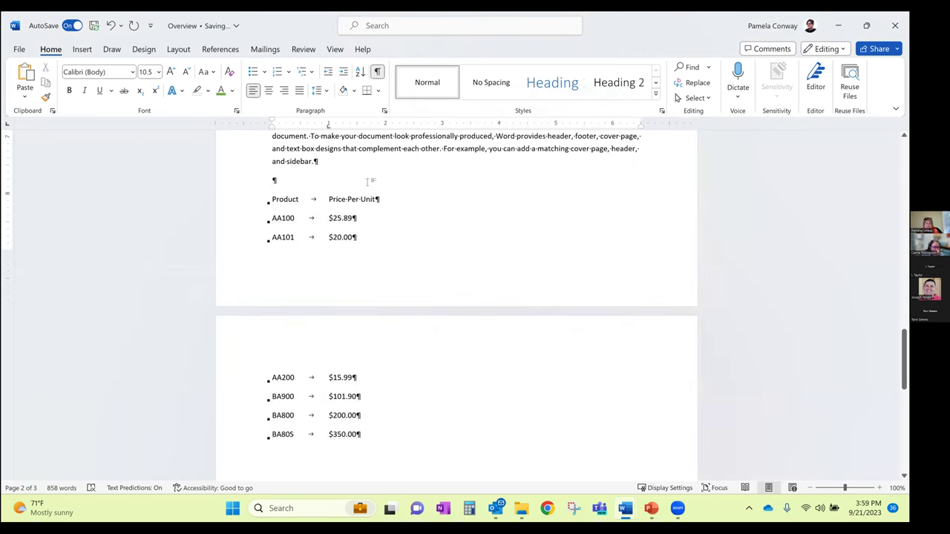
Reselect the whole price list, then cancel the trial Keep lines together change
scroll(373, 187, "up", 1)
scroll(371, 193, "up", 2)
scroll(323, 224, "down", 1)
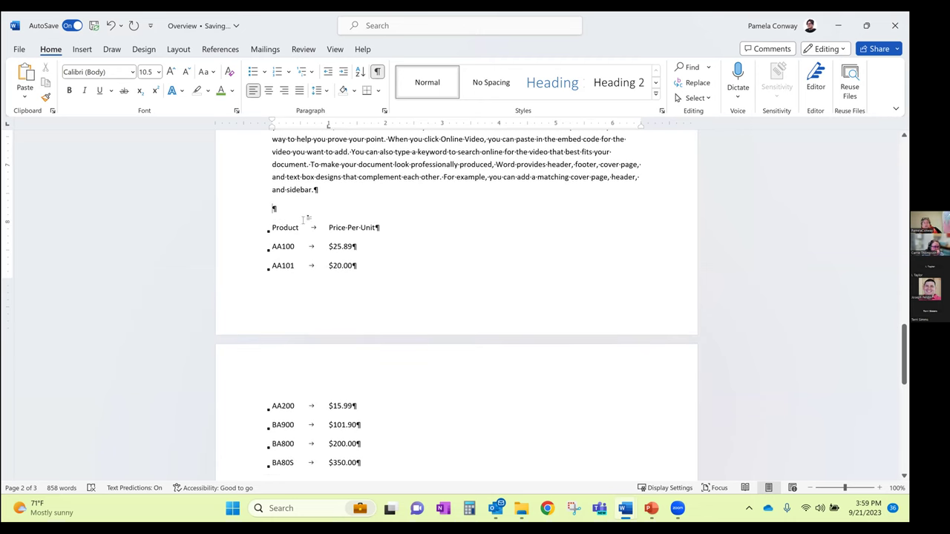
left_click_drag(275, 226, 376, 465)
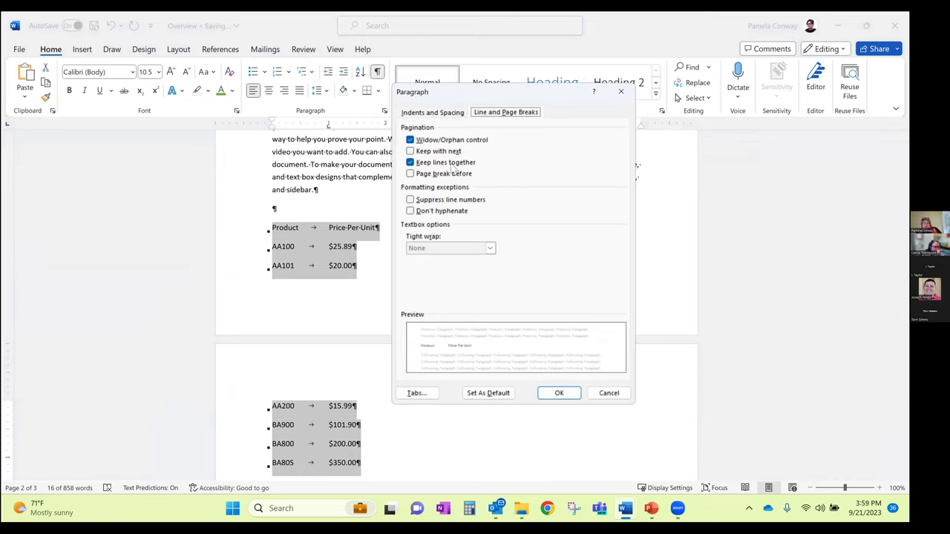
left_click(410, 163)
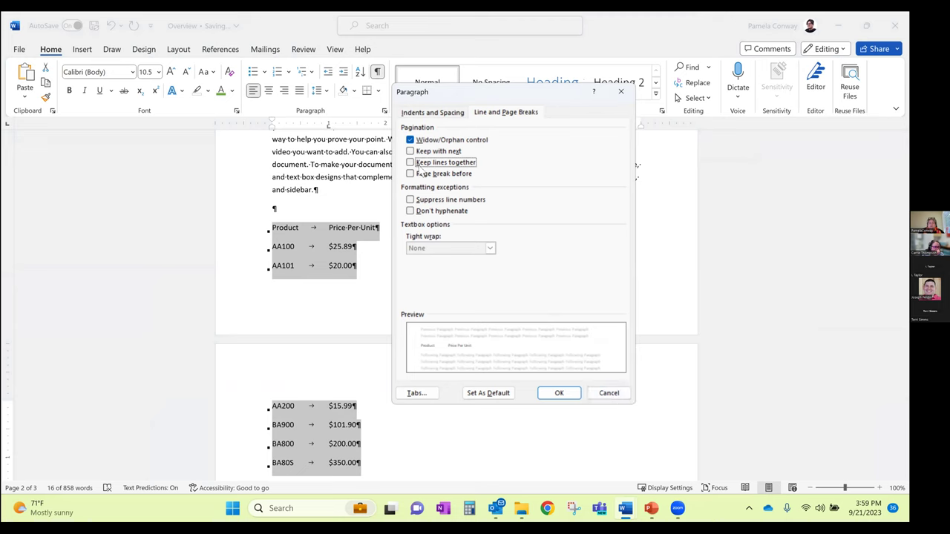
left_click(608, 393)
key("Escape")
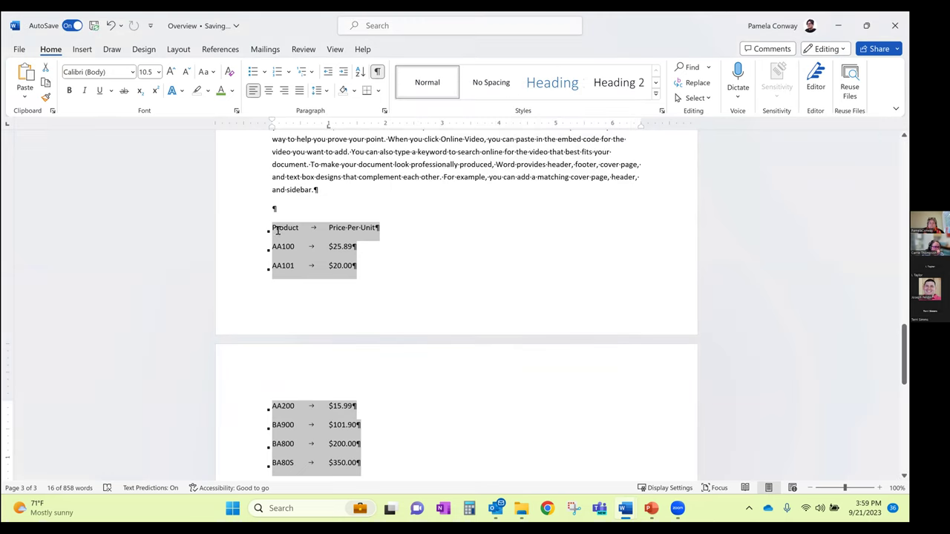
left_click(276, 228)
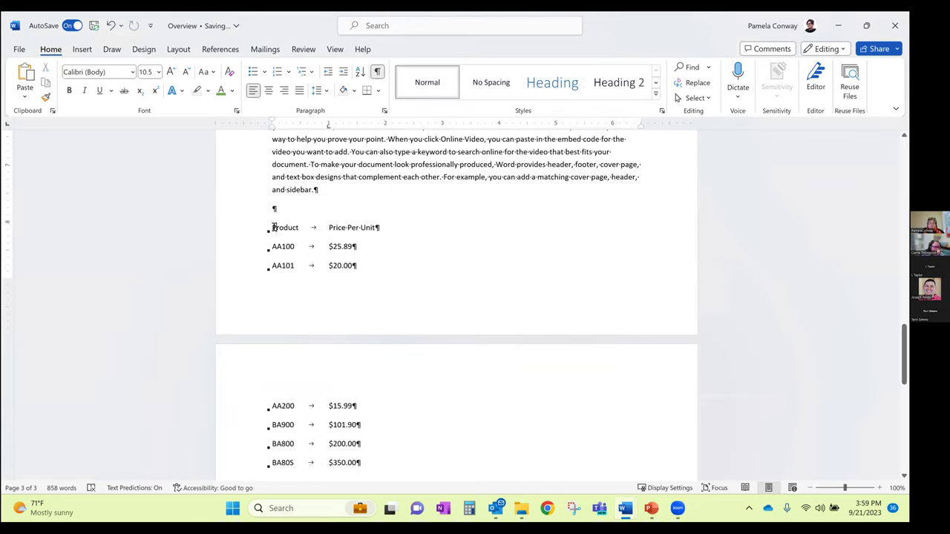
Give the Product paragraph Page break before and turn off Keep lines together
left_click(384, 111)
left_click(410, 174)
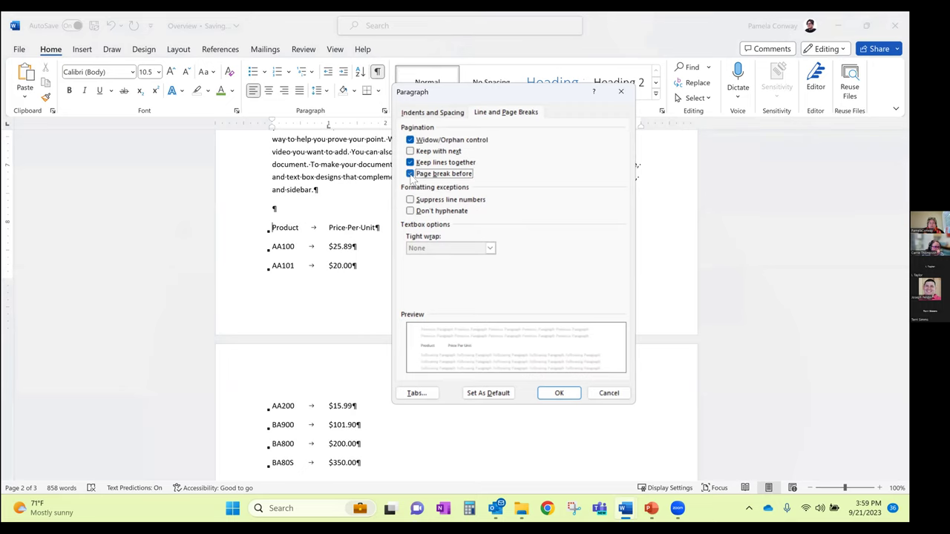
left_click(410, 162)
left_click(560, 394)
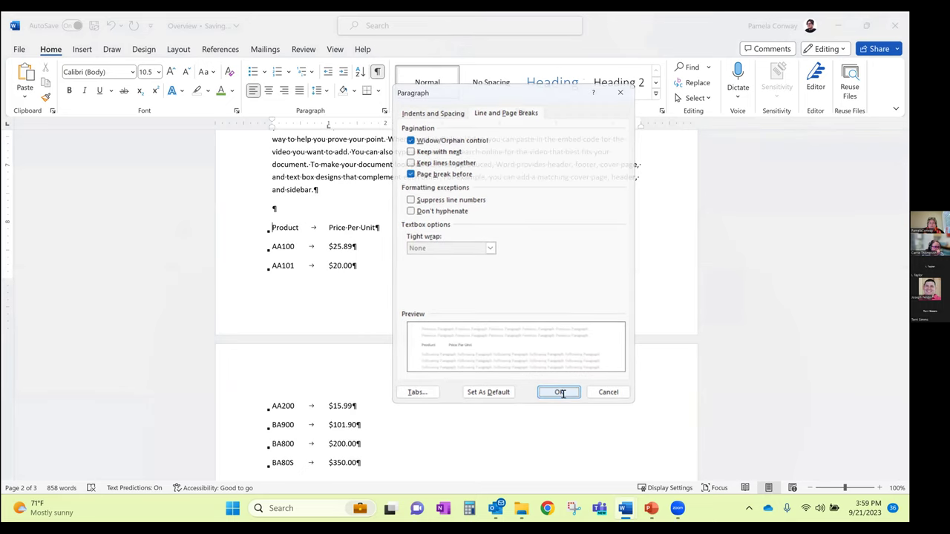
scroll(440, 388, "down", 1)
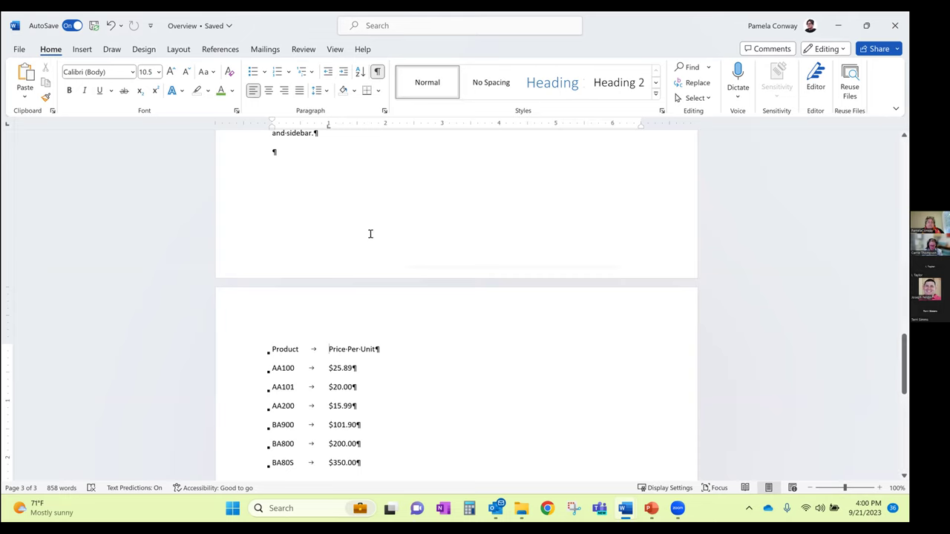
left_click(385, 111)
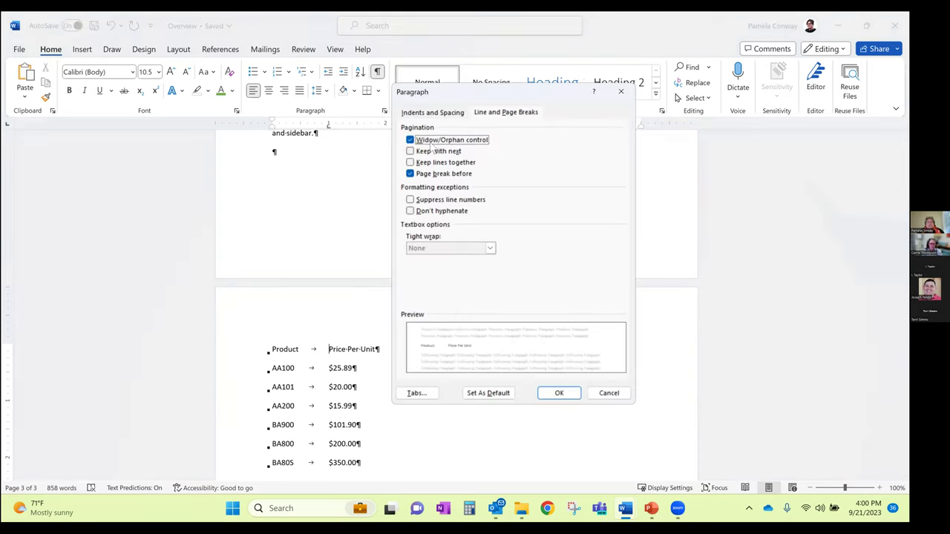
left_click(484, 115)
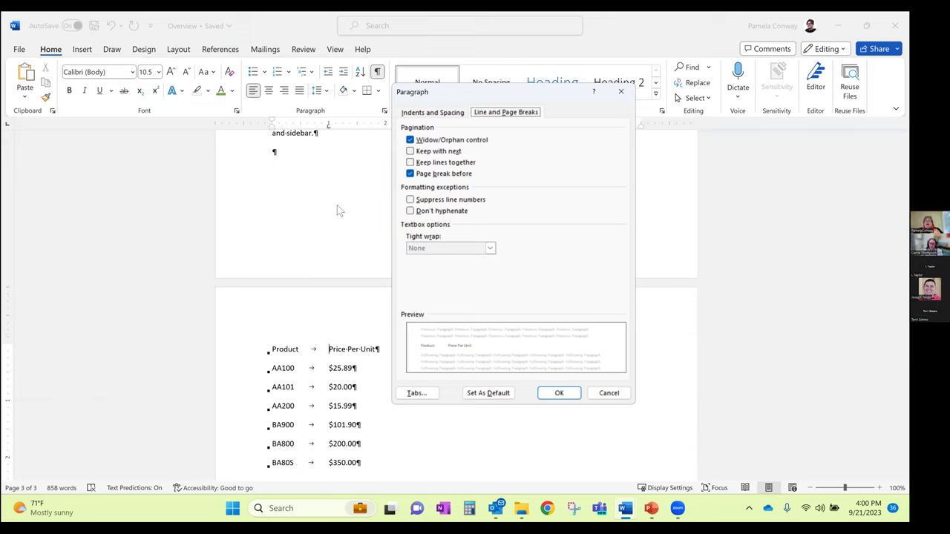
left_click(432, 153)
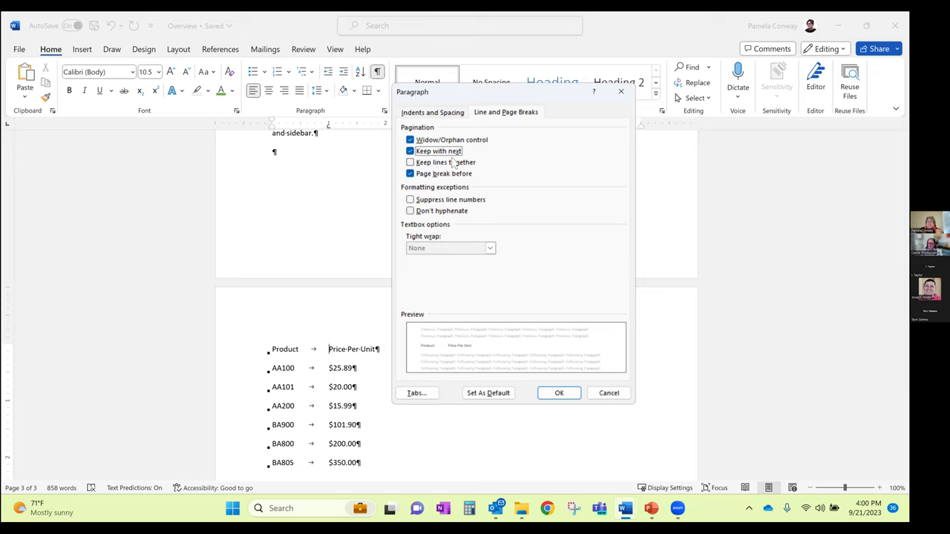
left_click(609, 392)
left_click(339, 200)
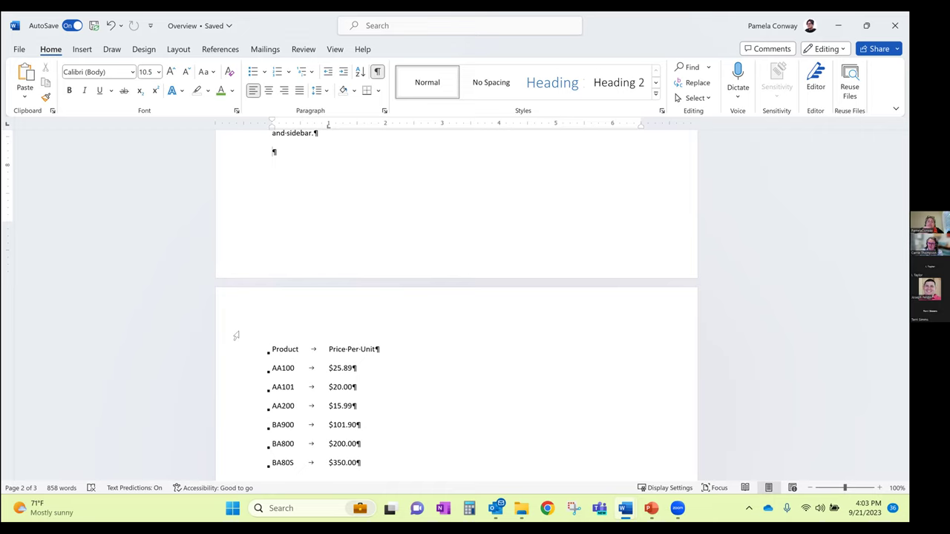
Select the empty paragraph under 'and sidebar.' and show its Line and Page Breaks settings
double_click(274, 151)
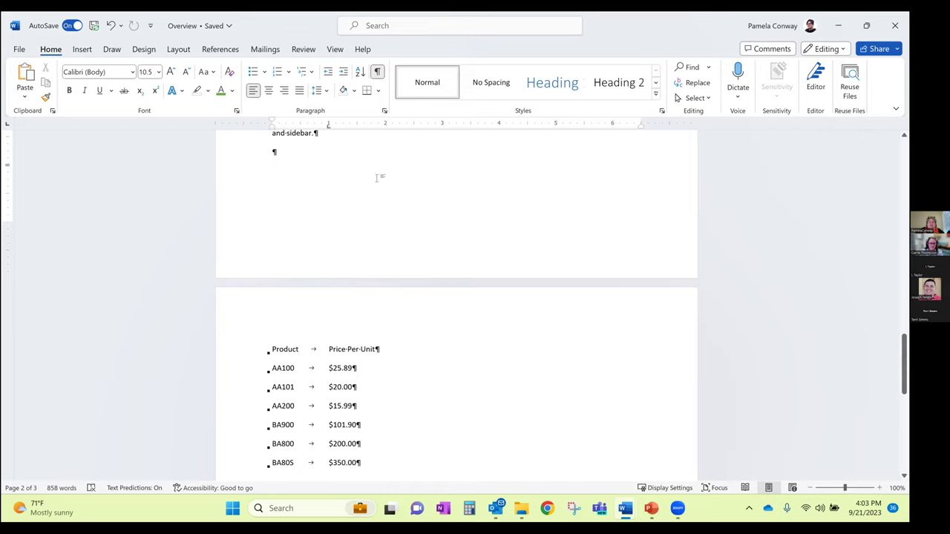
left_click(384, 111)
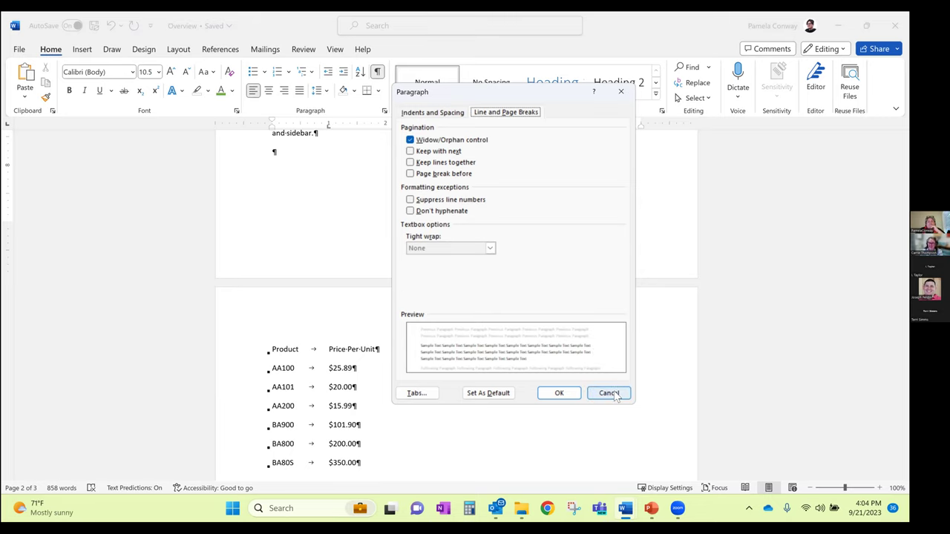
Close the Paragraph dialog unchanged and return to the body text on page 2
left_click(612, 394)
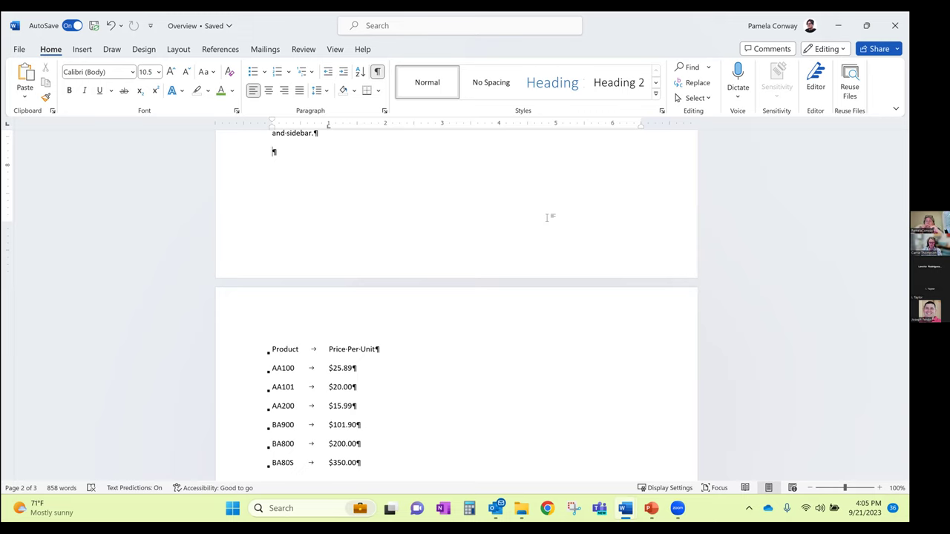
scroll(372, 235, "up", 4)
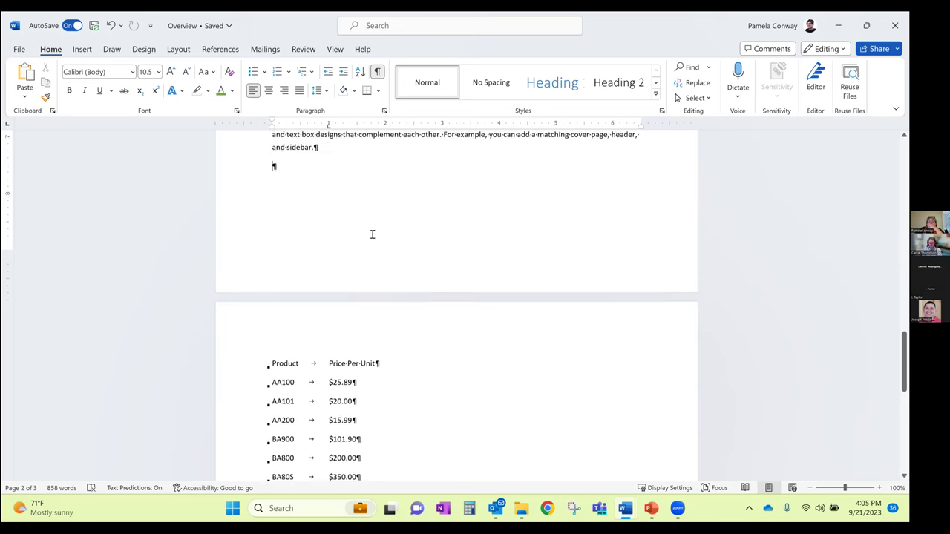
scroll(373, 235, "up", 4)
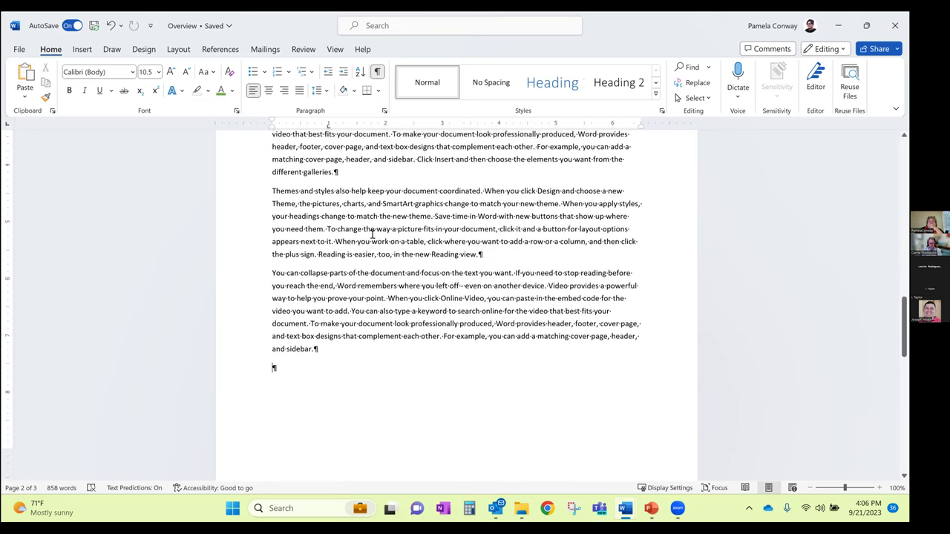
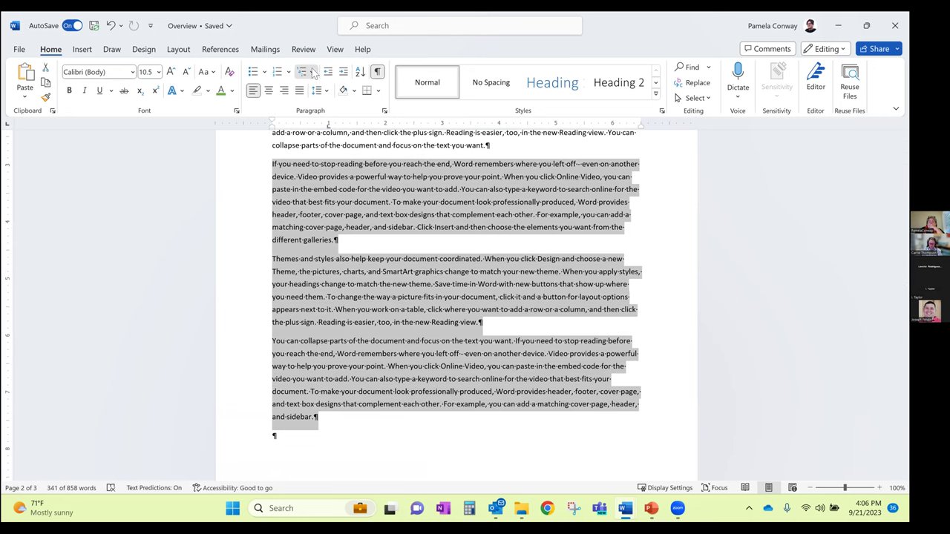
Apply the 1./1.1./1.1.1. multilevel list, indenting the second item once and the third item twice
left_click(313, 72)
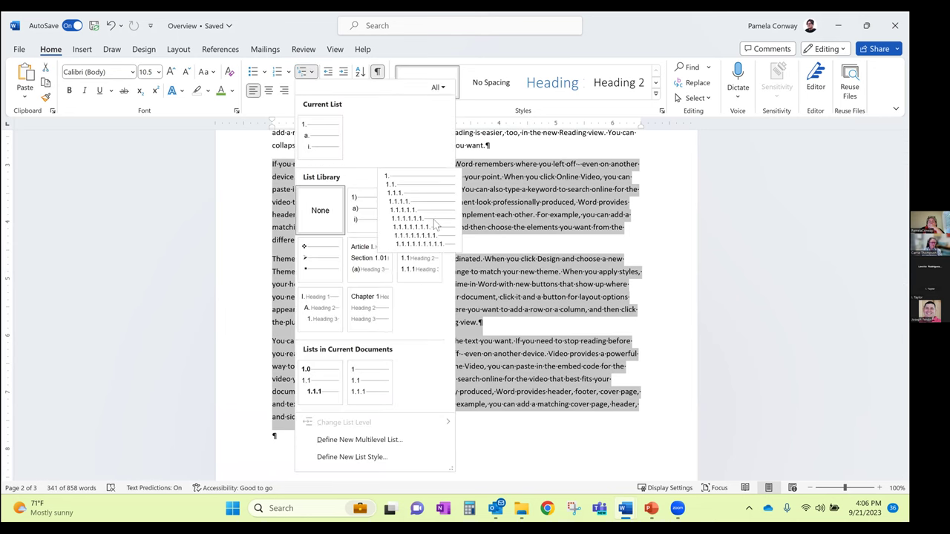
left_click(436, 225)
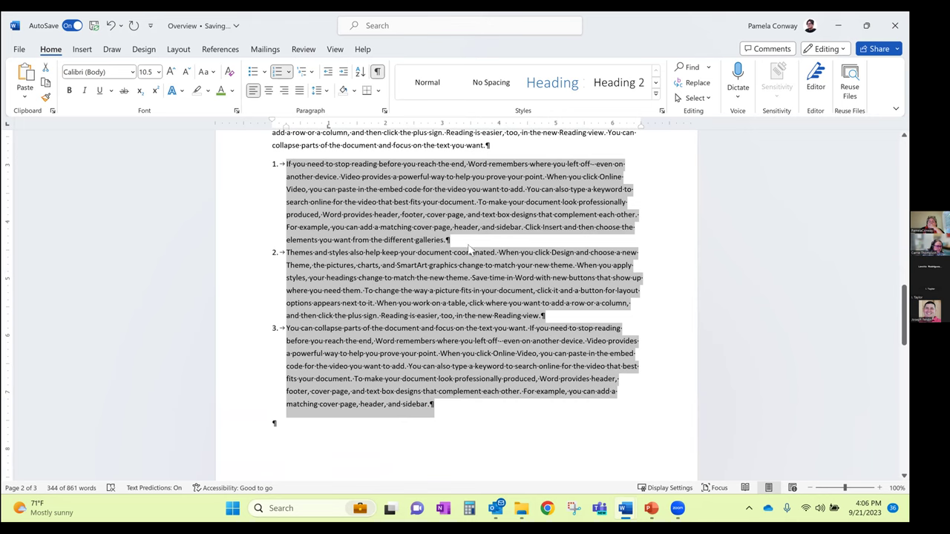
left_click(290, 253)
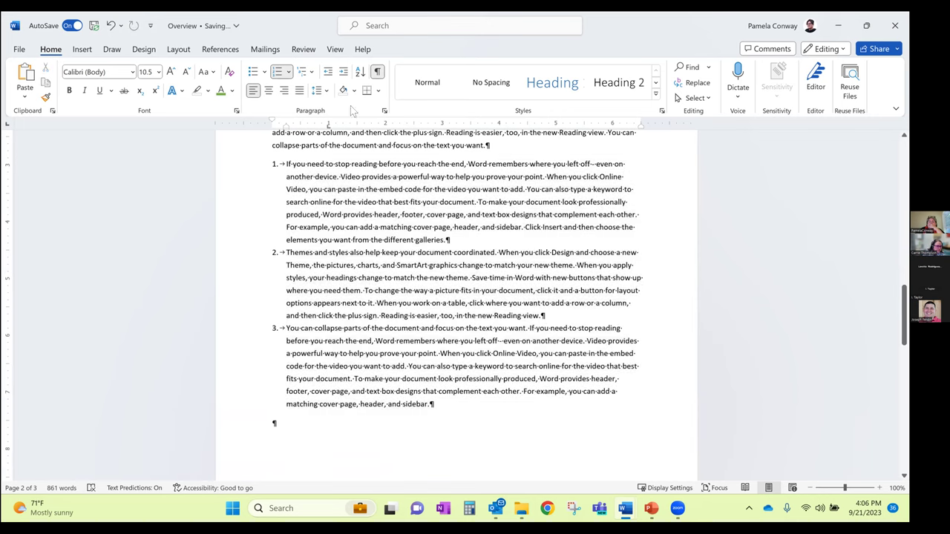
left_click(344, 73)
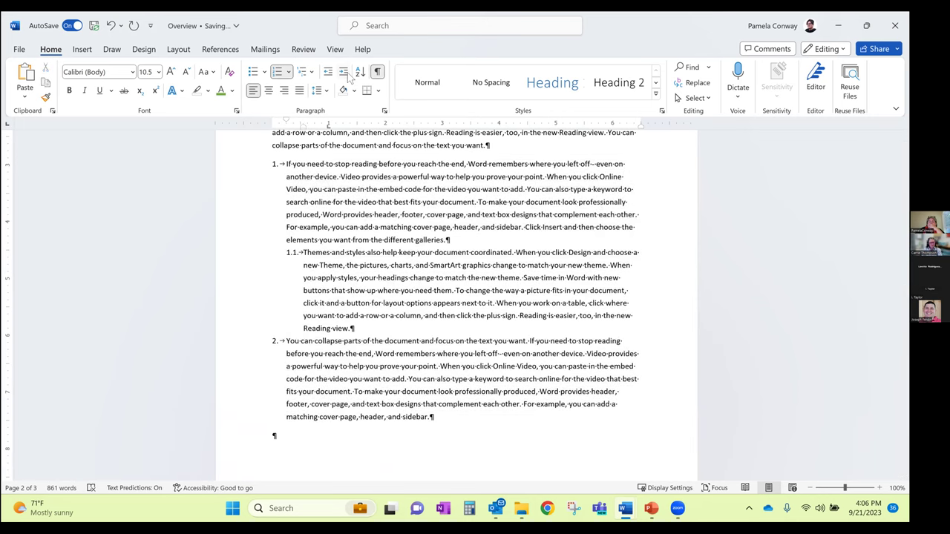
left_click(286, 340)
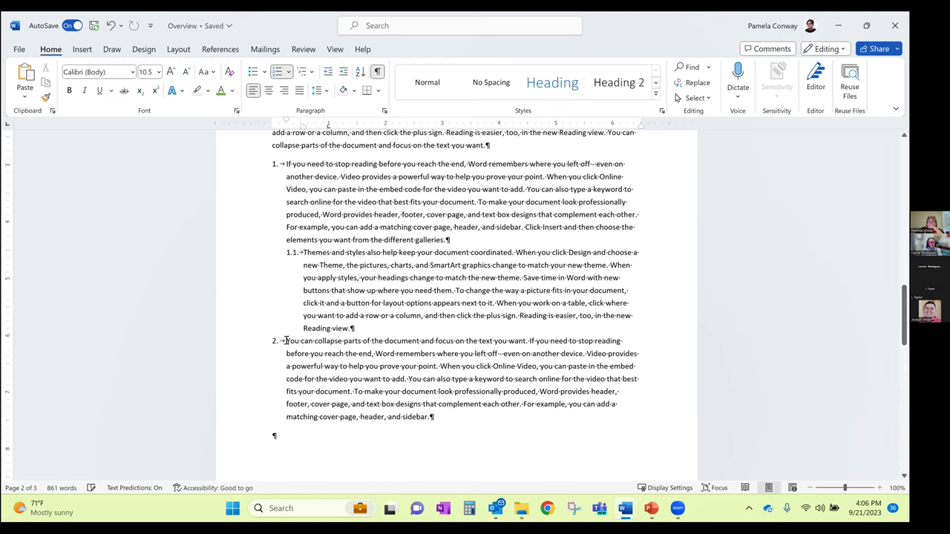
left_click(344, 72)
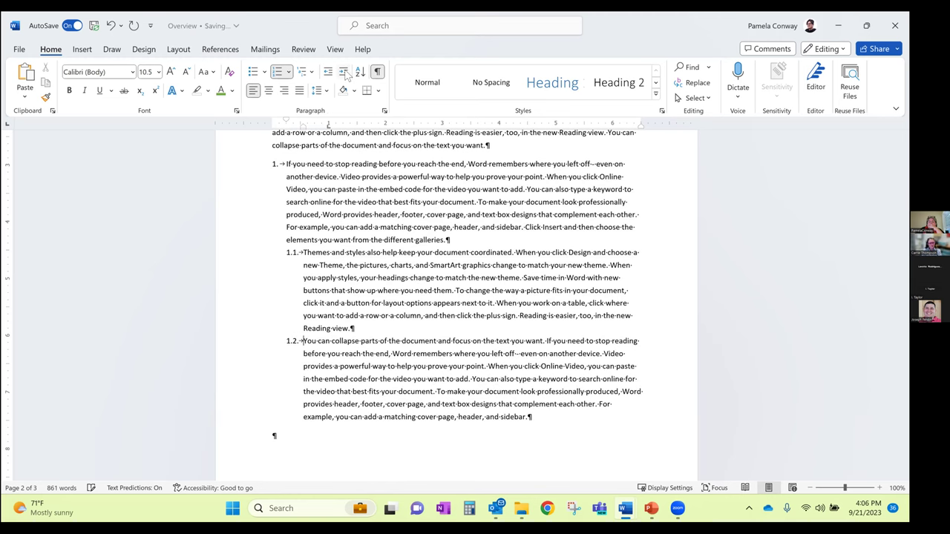
left_click(346, 73)
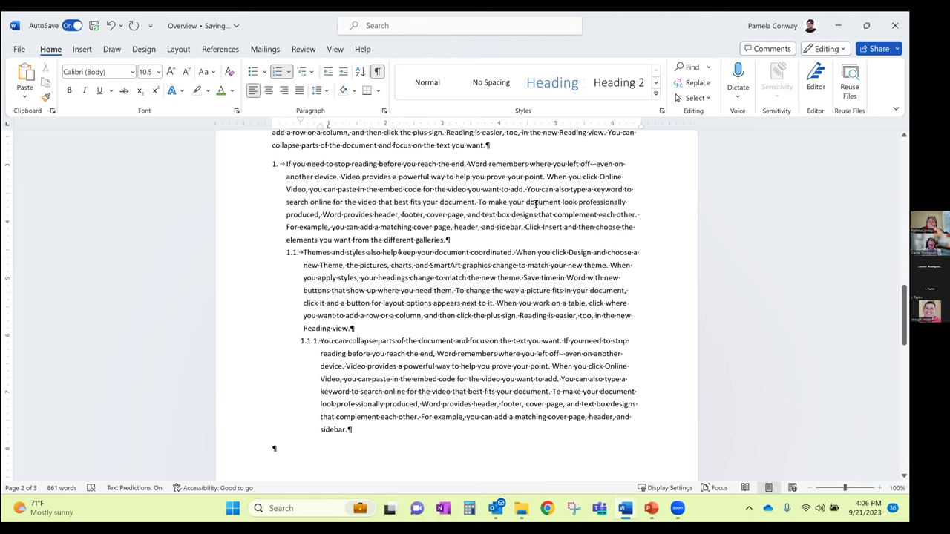
scroll(464, 256, "up", 2)
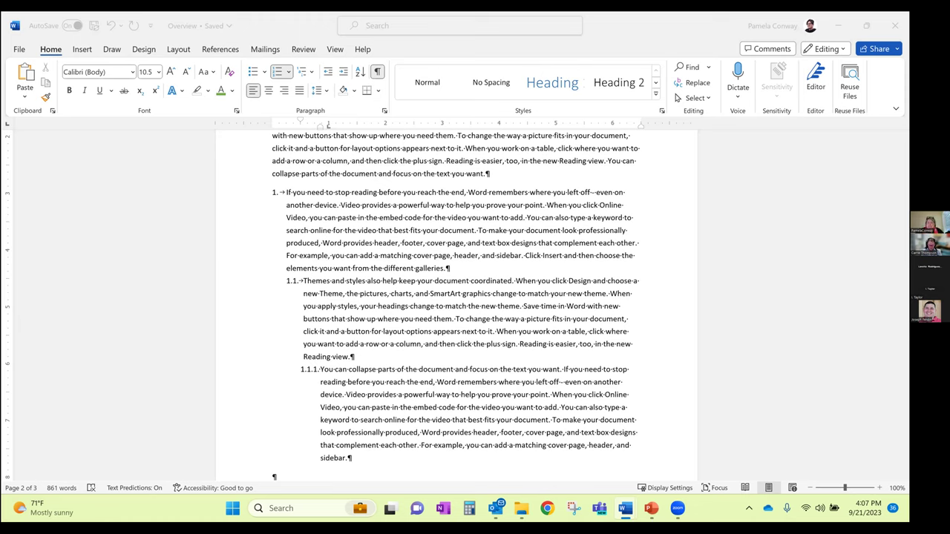
mouse_move(651, 512)
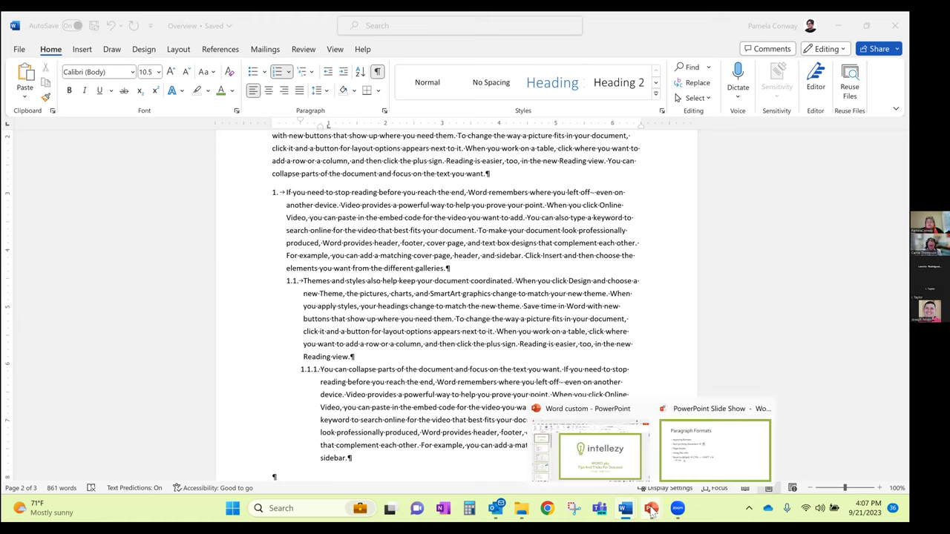
left_click(694, 450)
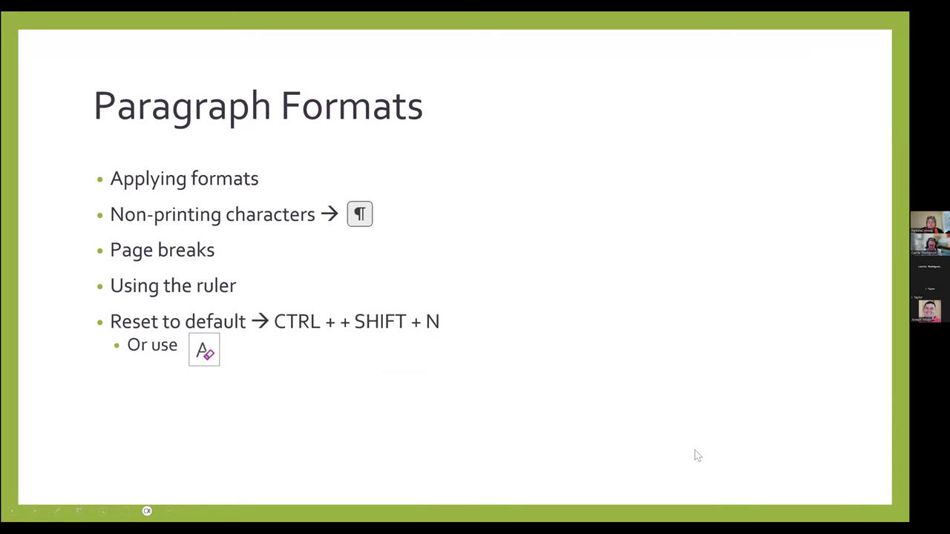
key("Right")
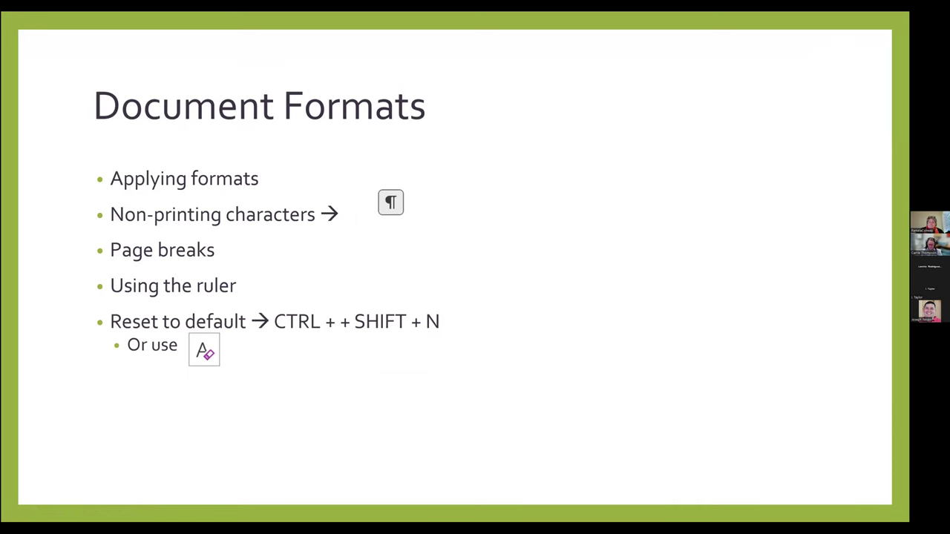
key("Right")
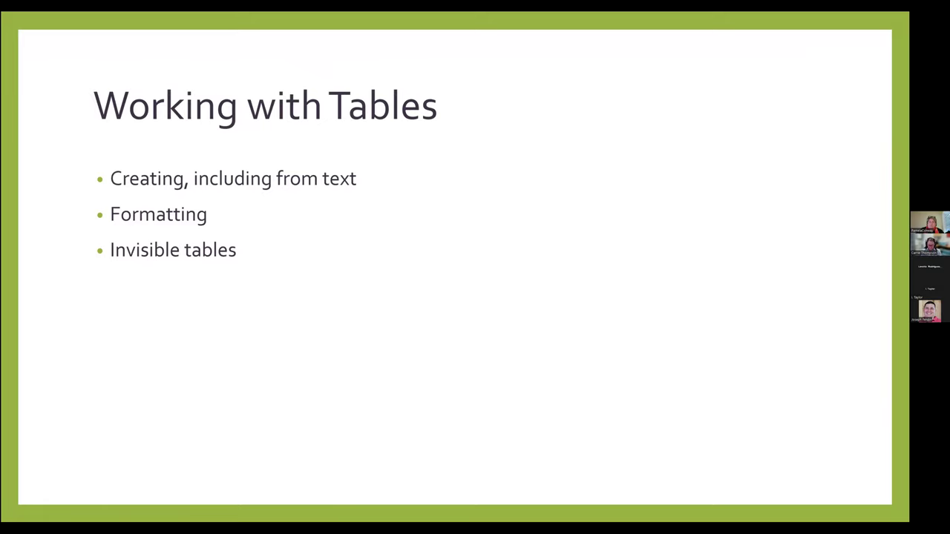
key("Left")
key("Left")
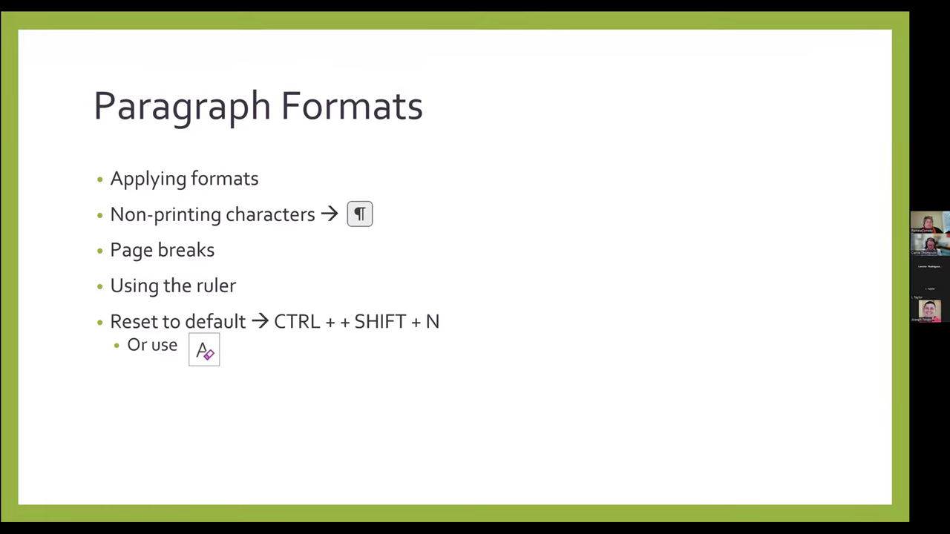
key("alt+Tab")
scroll(530, 401, "up", 15)
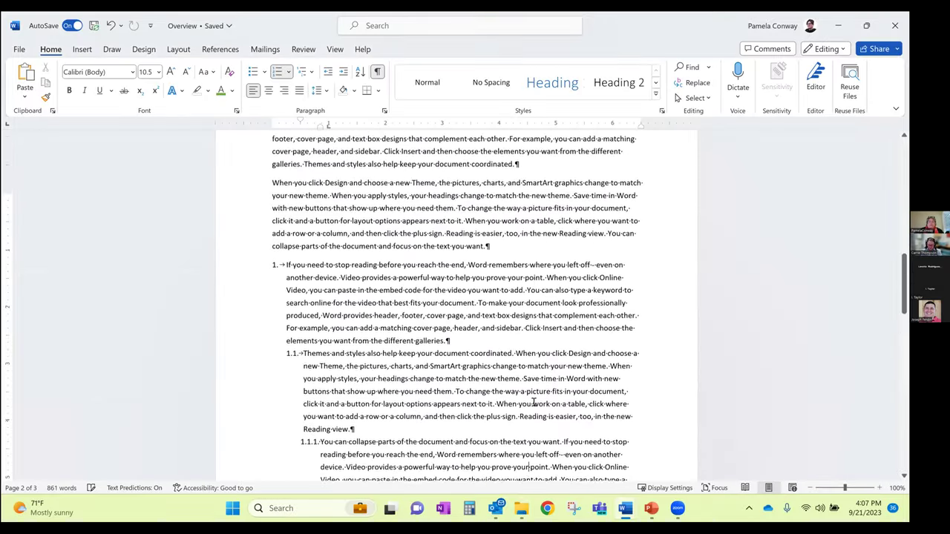
Clear all formatting from the entire proposal document
left_click(625, 510)
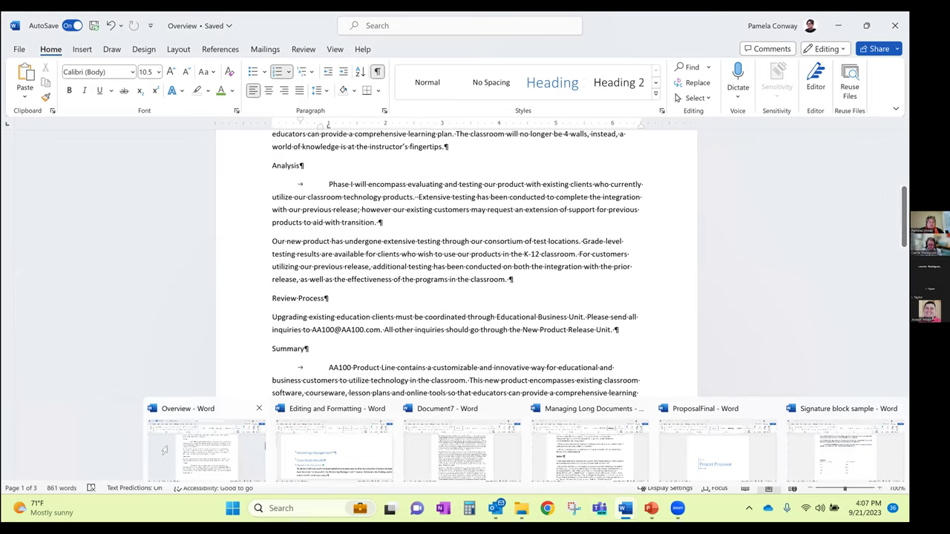
scroll(270, 412, "up", 3)
scroll(272, 416, "up", 5)
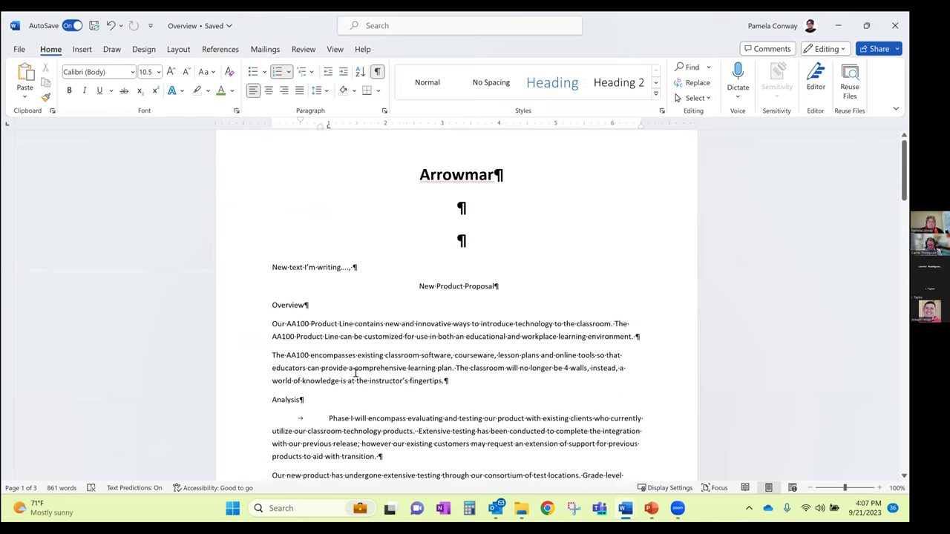
scroll(390, 318, "down", 3)
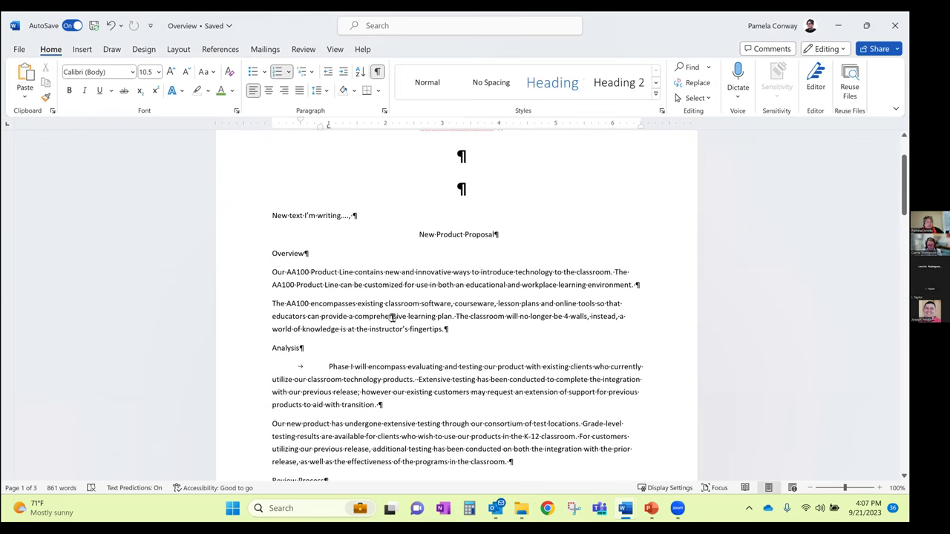
key("ctrl+a")
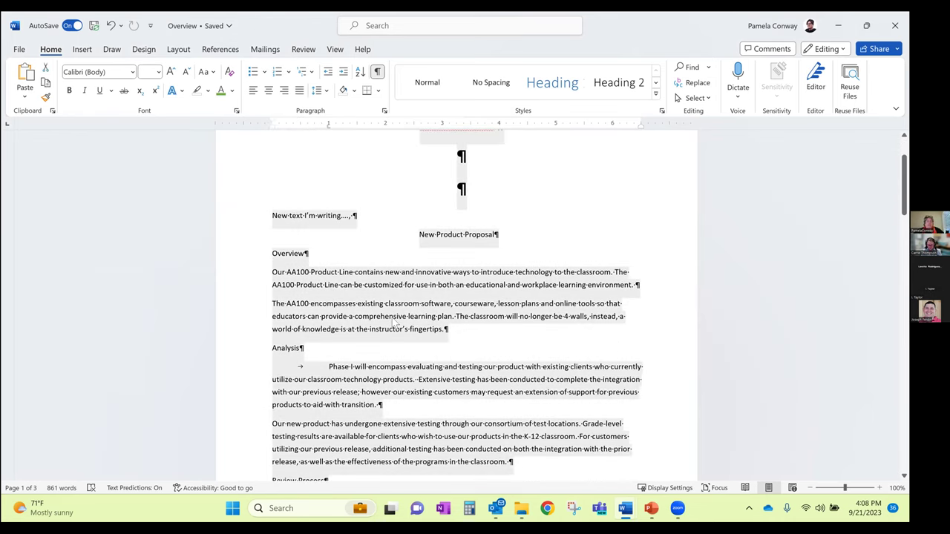
left_click(230, 72)
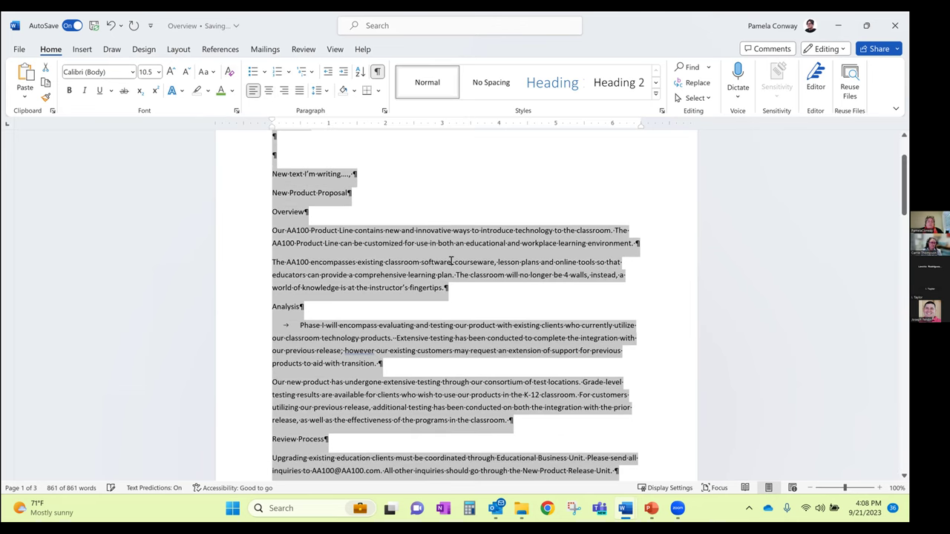
left_click(429, 215)
Delete the blank lines and the 'New text I'm writing' line under the title
scroll(302, 243, "up", 2)
left_click_drag(276, 221, 362, 253)
key("Delete")
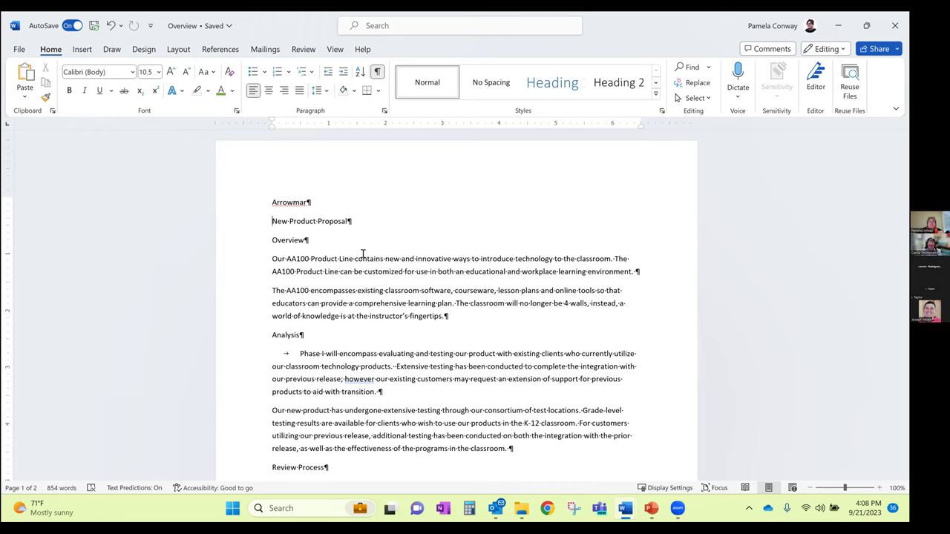
Style Arrowmar as Title and New Product Proposal as Heading 1
left_click(276, 202)
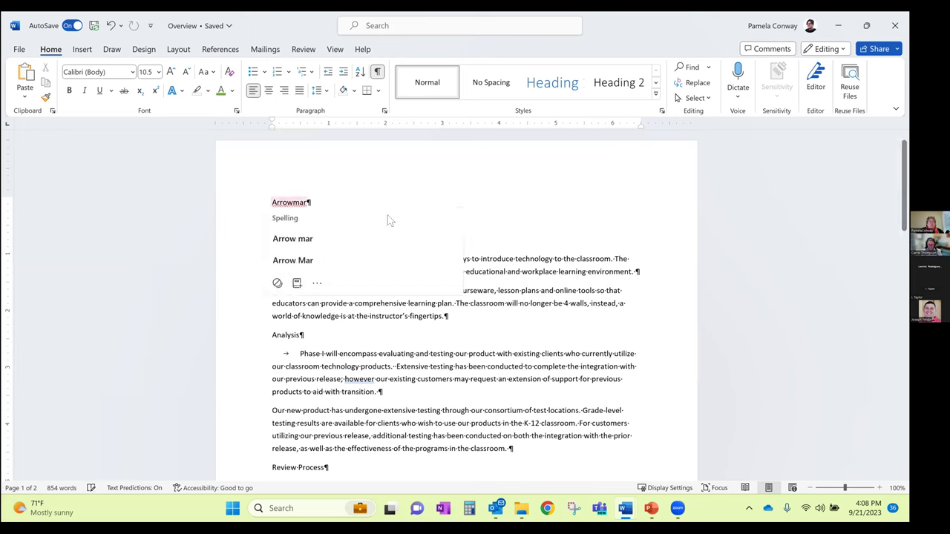
left_click(655, 94)
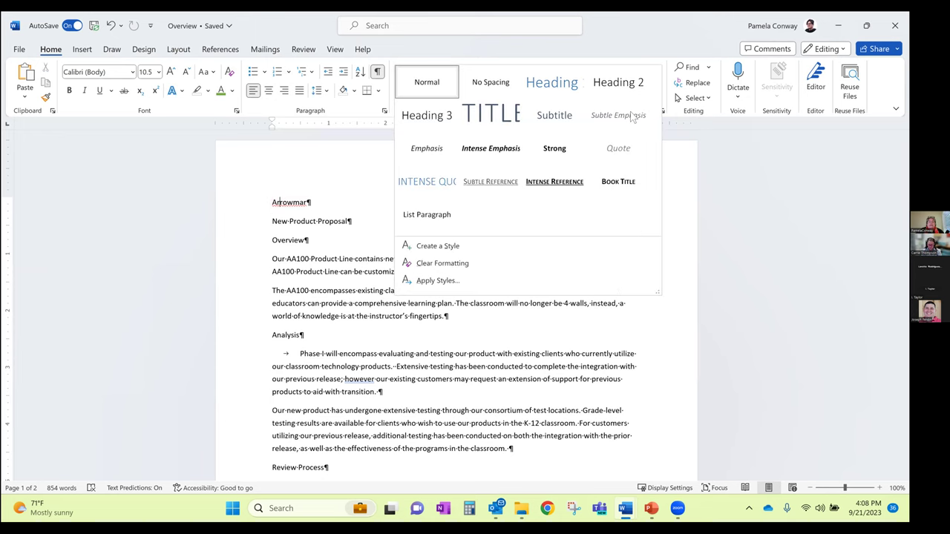
left_click(503, 115)
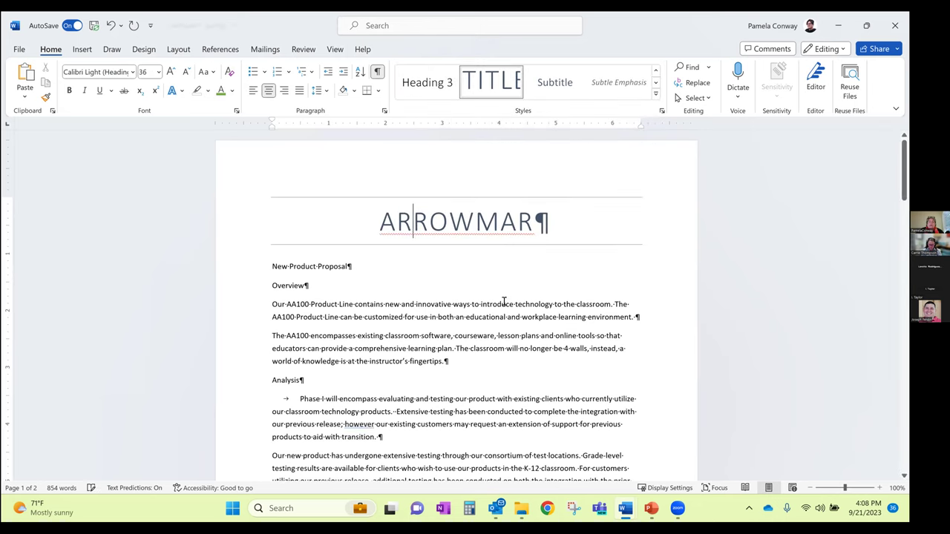
left_click(304, 266)
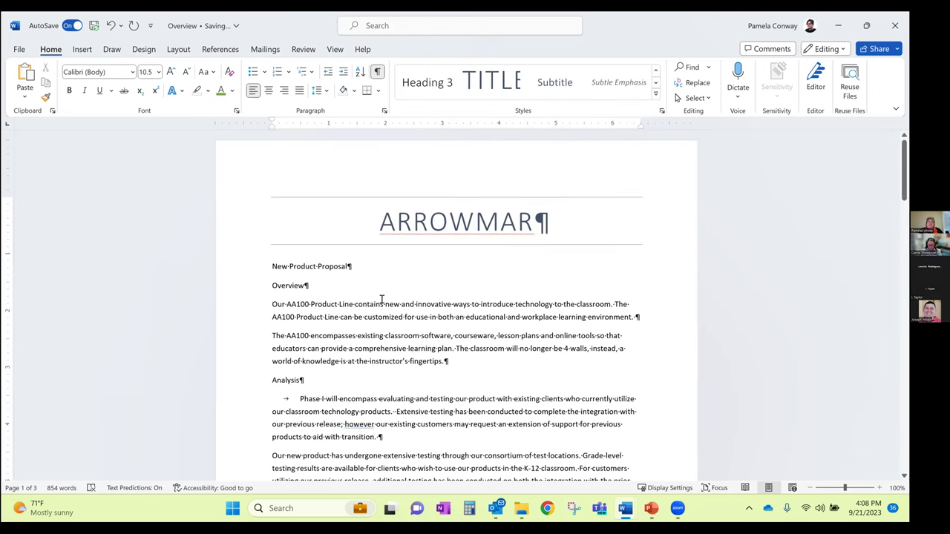
left_click(655, 94)
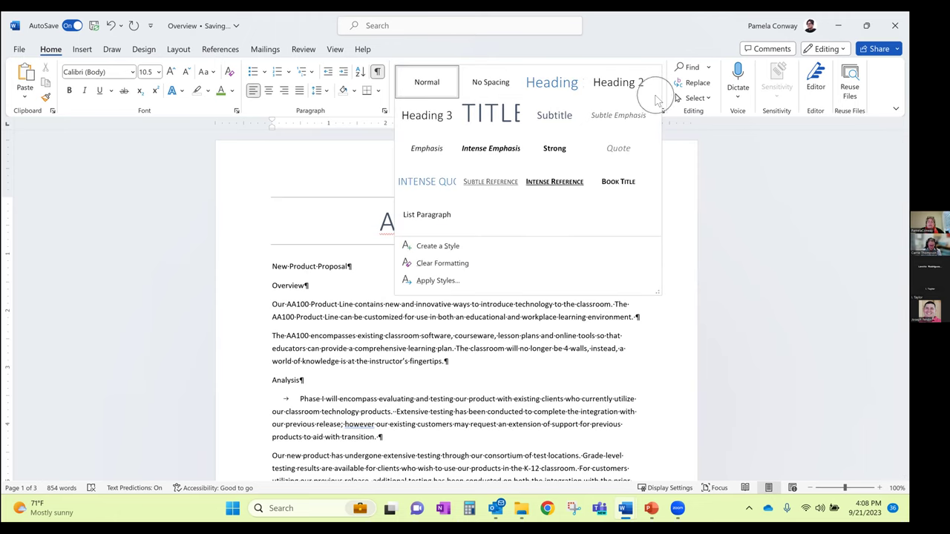
left_click(579, 88)
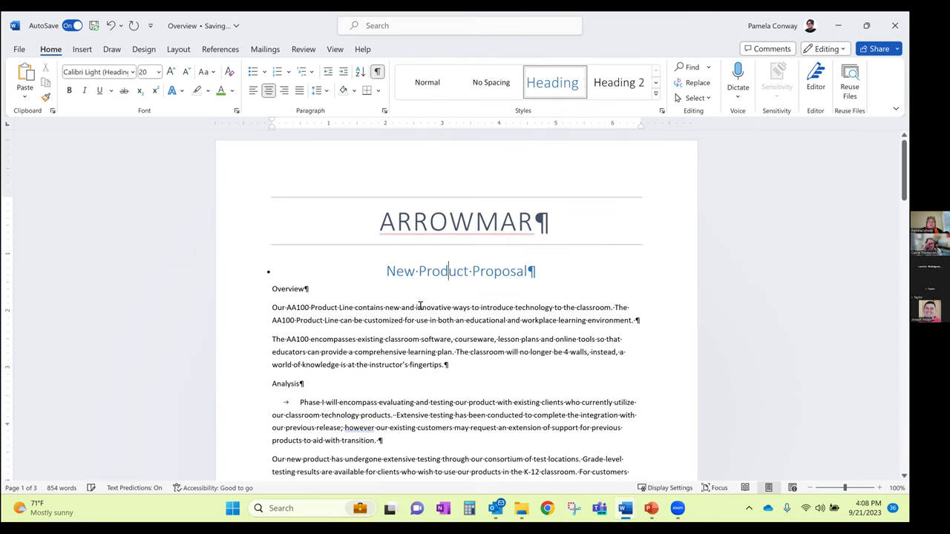
Apply Heading 2 to the Overview, Analysis and Review Process headings
left_click(279, 288)
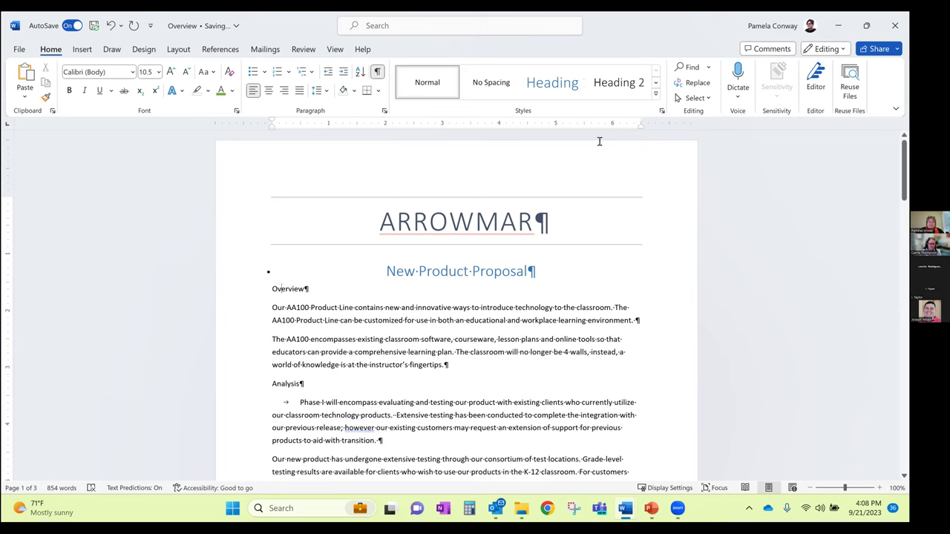
left_click(612, 81)
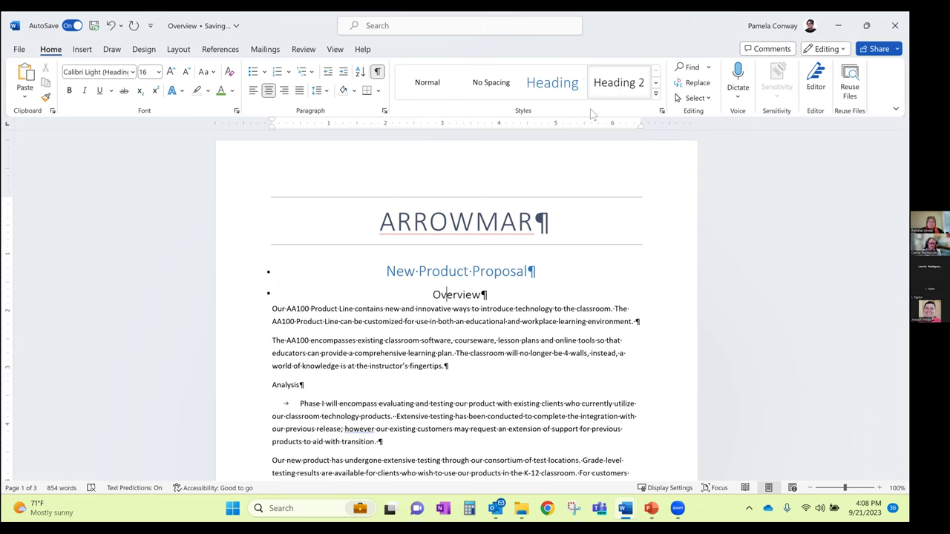
left_click(291, 385)
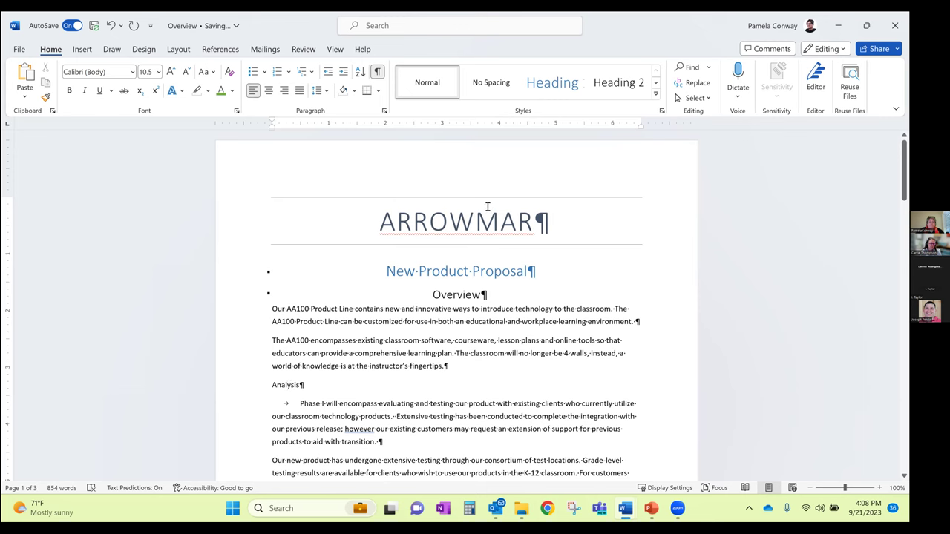
left_click(619, 81)
scroll(567, 281, "down", 2)
scroll(566, 280, "down", 2)
left_click(308, 374)
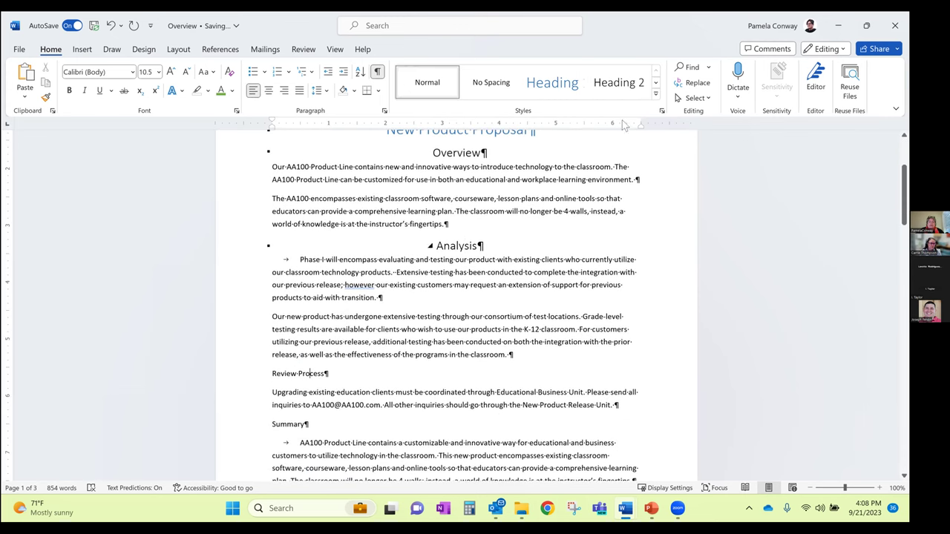
left_click(618, 82)
Make Summary a Heading 1 and Arrowmar Price List a Heading 2
scroll(445, 296, "down", 2)
left_click(282, 336)
left_click(555, 85)
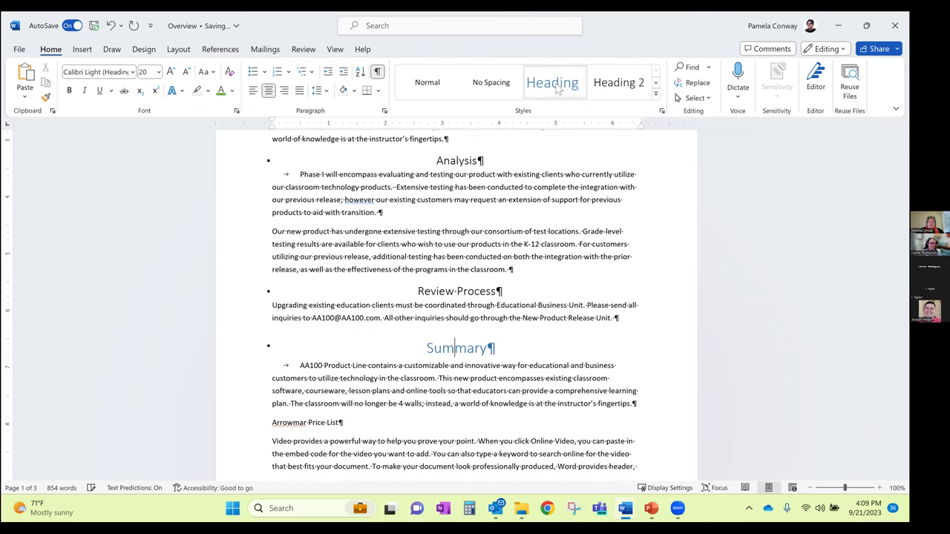
scroll(415, 311, "down", 1)
left_click(316, 394)
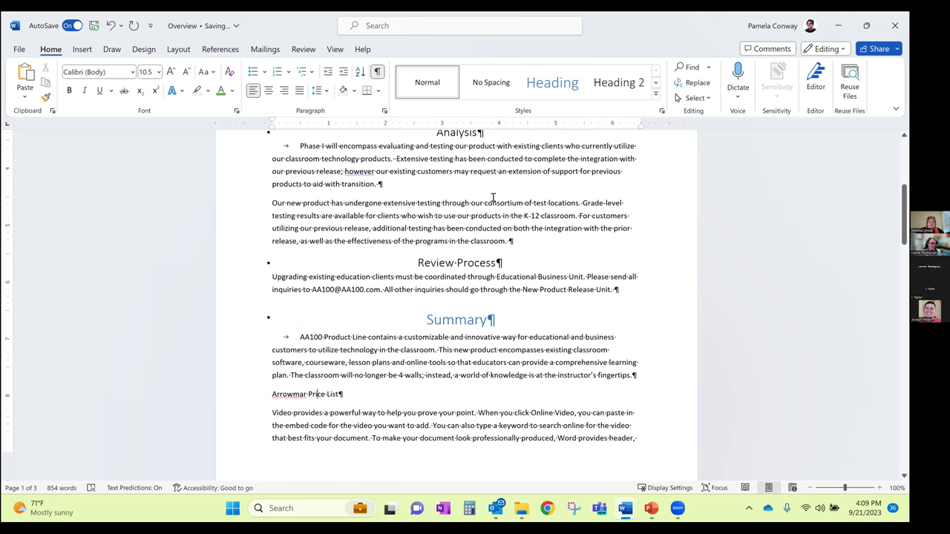
left_click(616, 83)
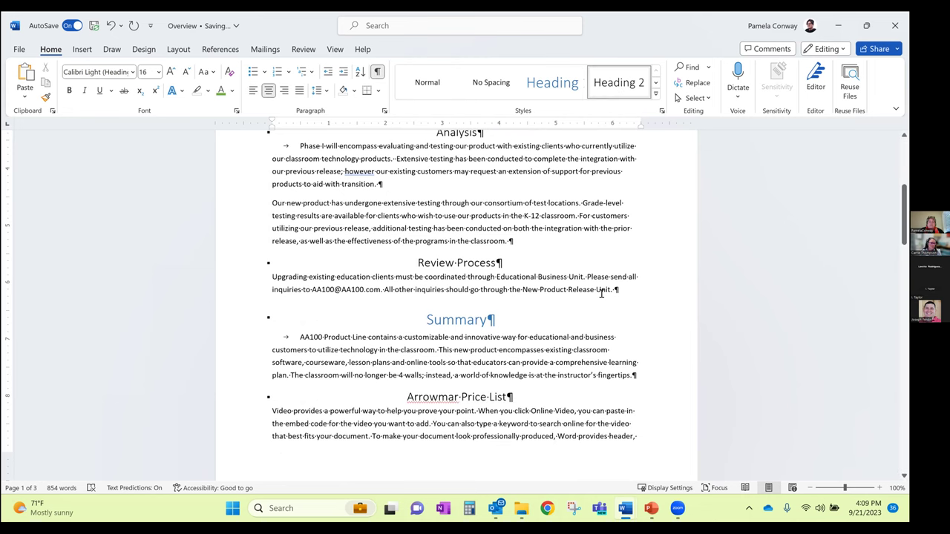
scroll(601, 293, "up", 6)
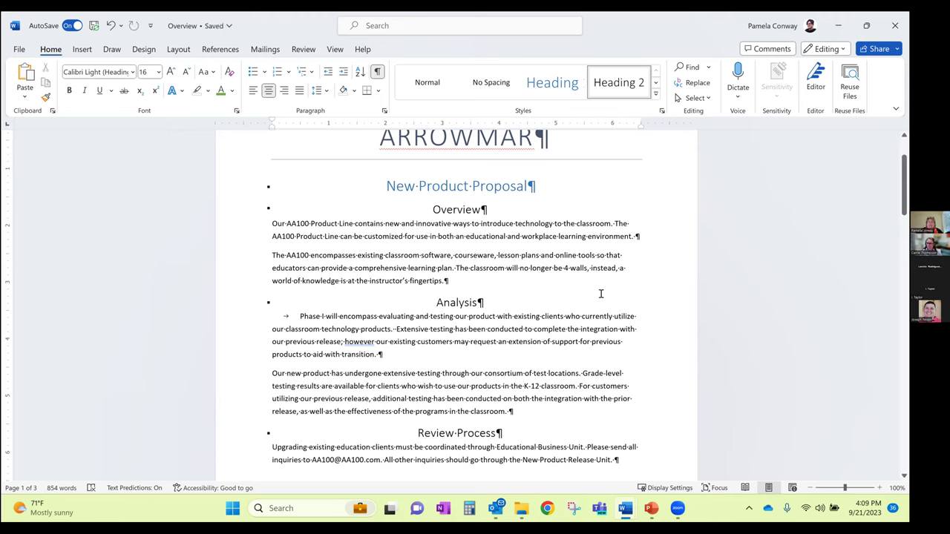
Turn off the ¶ formatting marks and return to the New Product Proposal heading
left_click(377, 71)
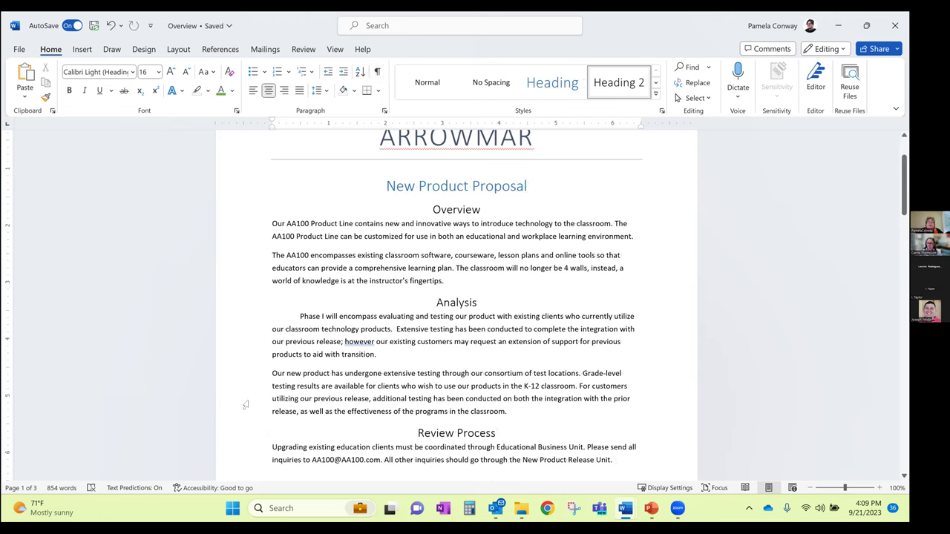
scroll(520, 460, "up", 1)
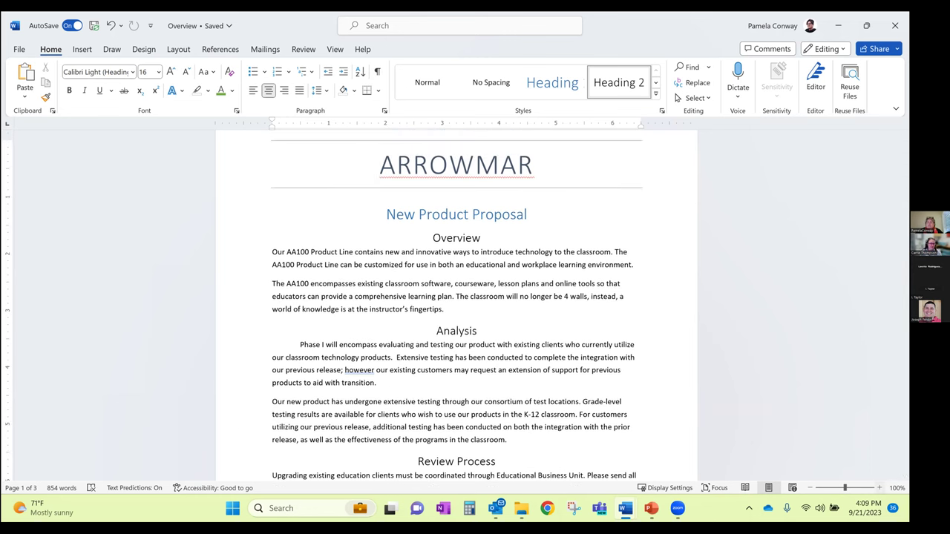
scroll(644, 389, "up", 2)
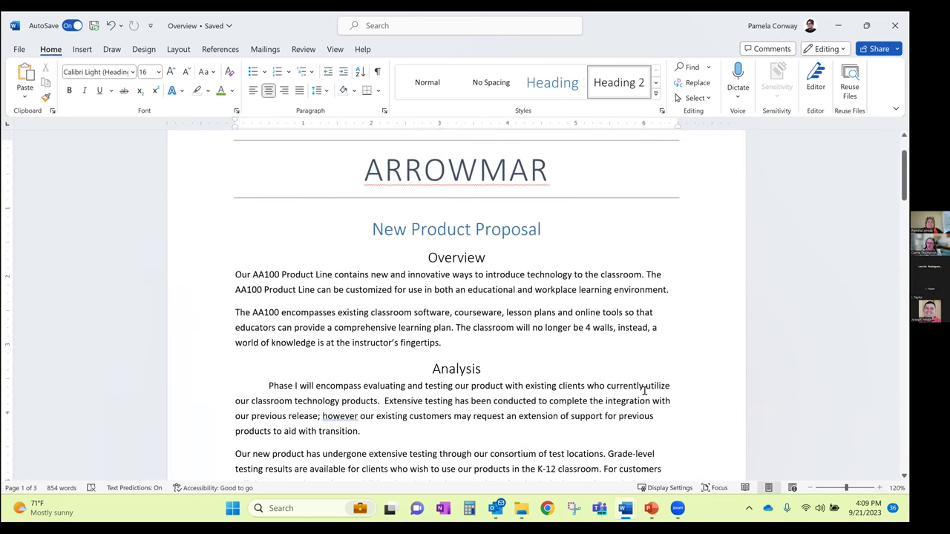
scroll(644, 390, "up", 1)
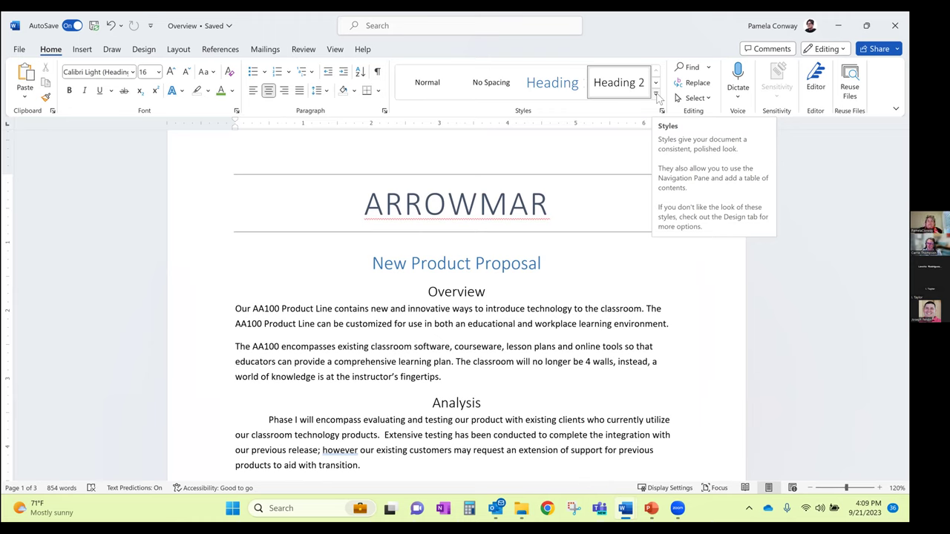
left_click(446, 266)
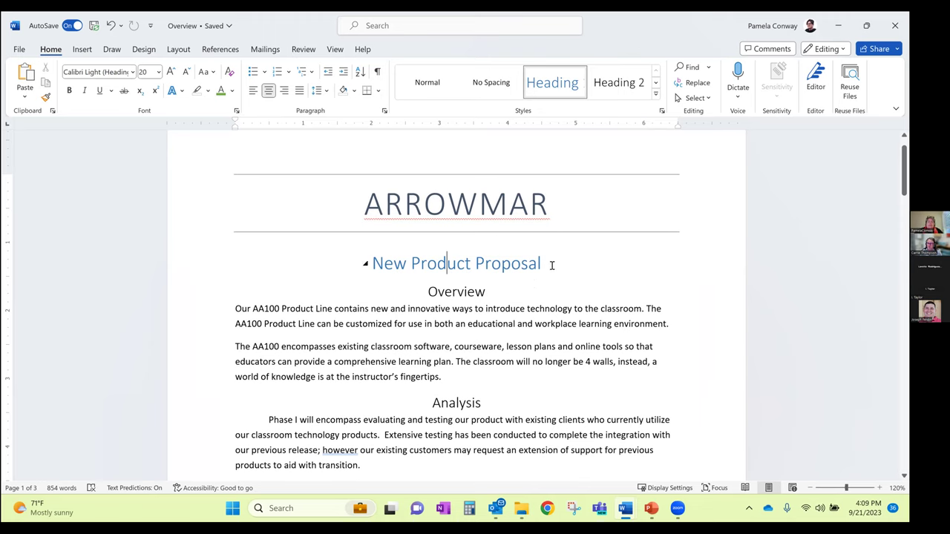
Colour the New Product Proposal heading orange and left-align it
left_click_drag(373, 263, 549, 261)
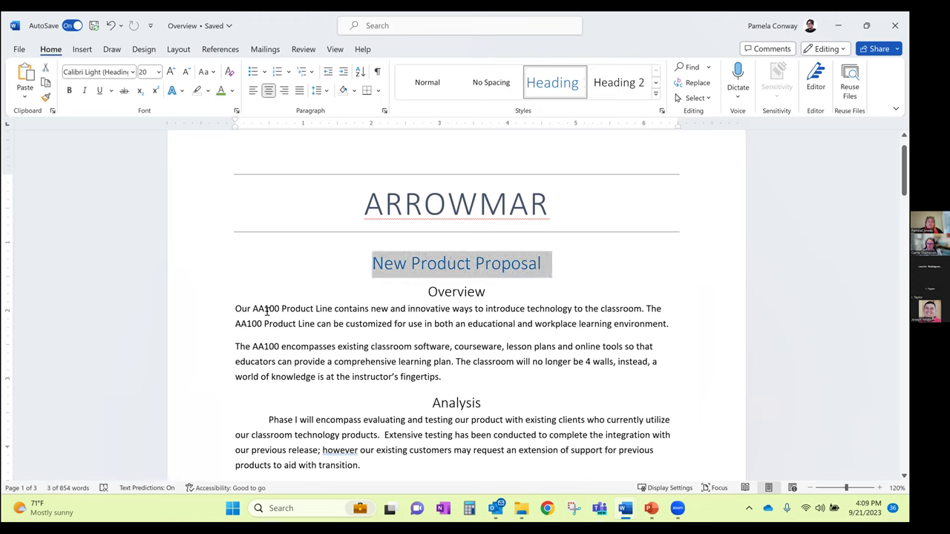
left_click(232, 91)
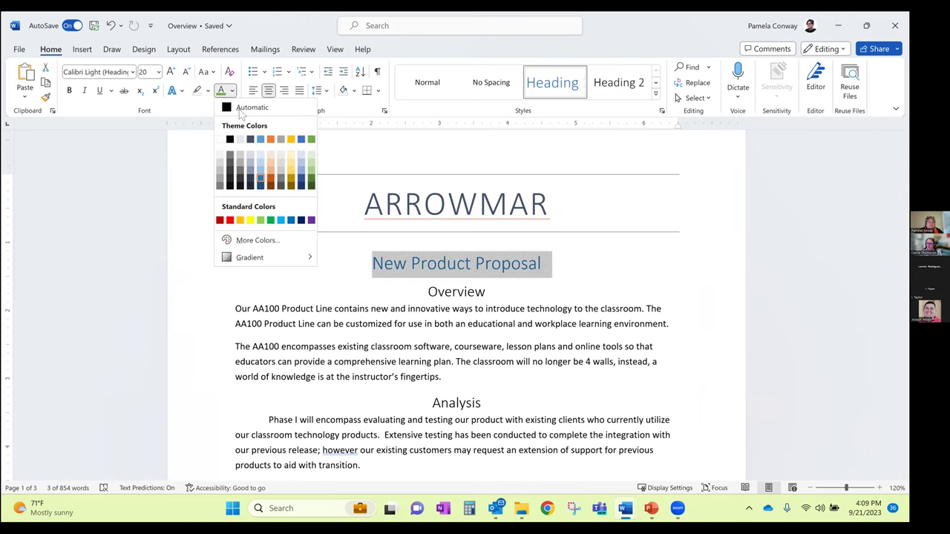
left_click(271, 140)
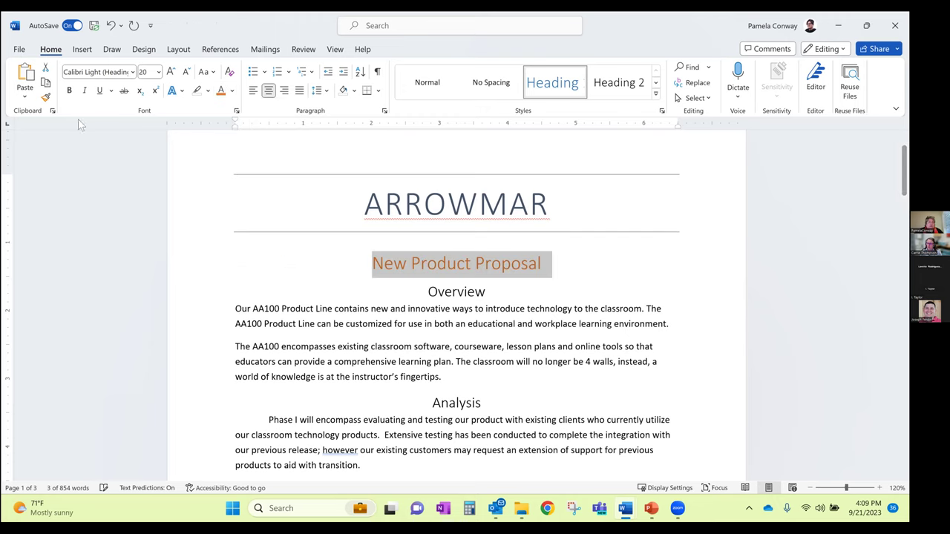
left_click(254, 93)
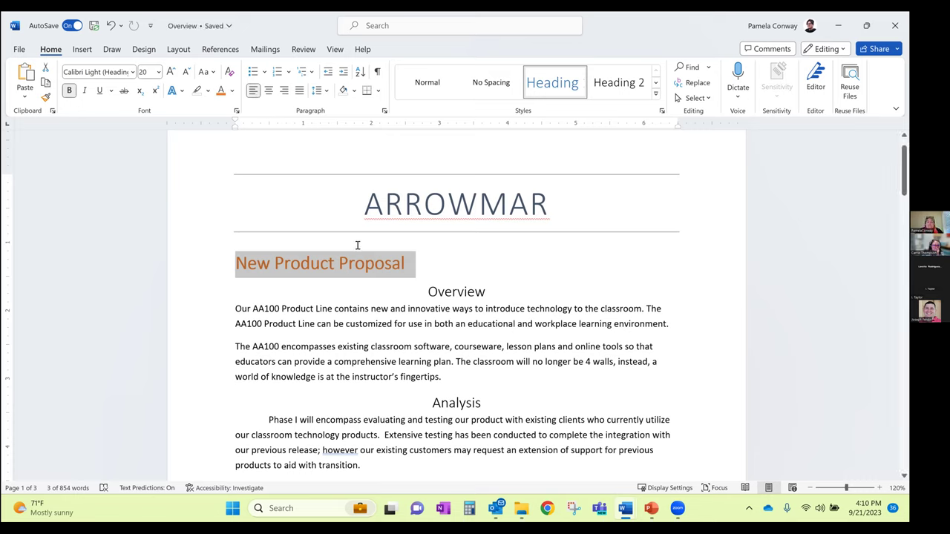
left_click(656, 94)
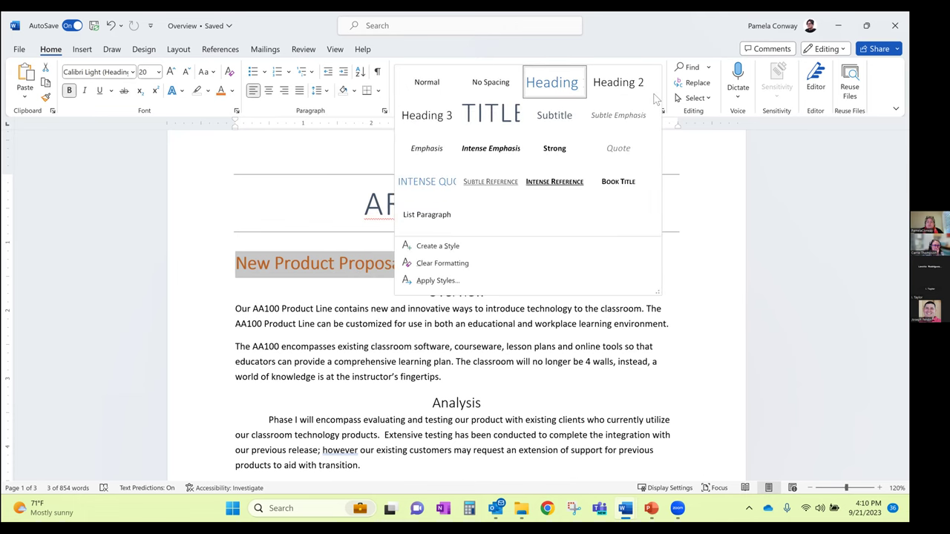
right_click(541, 88)
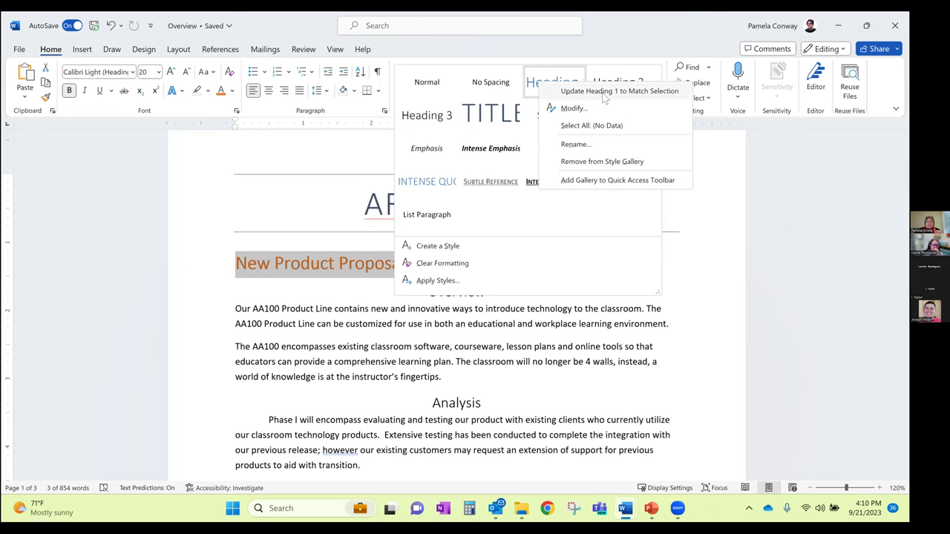
Update Heading 1 to match the orange, left-aligned selection and check that Summary matches
left_click(603, 94)
scroll(477, 338, "down", 3)
scroll(545, 325, "down", 5)
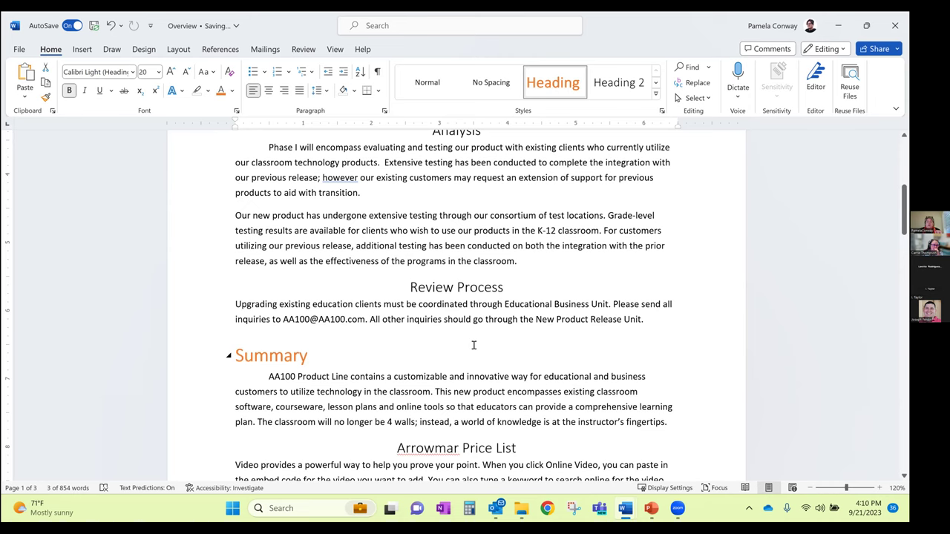
scroll(534, 343, "down", 3)
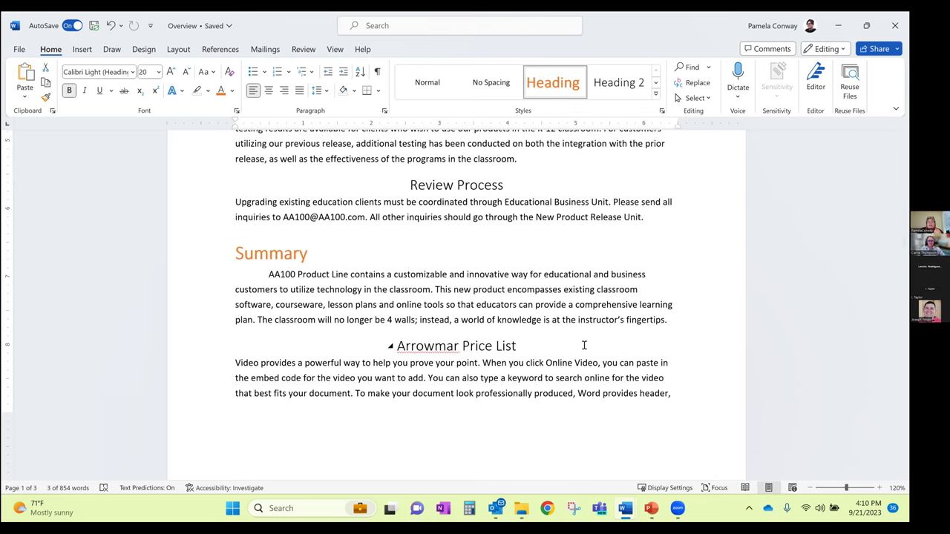
scroll(572, 349, "up", 5)
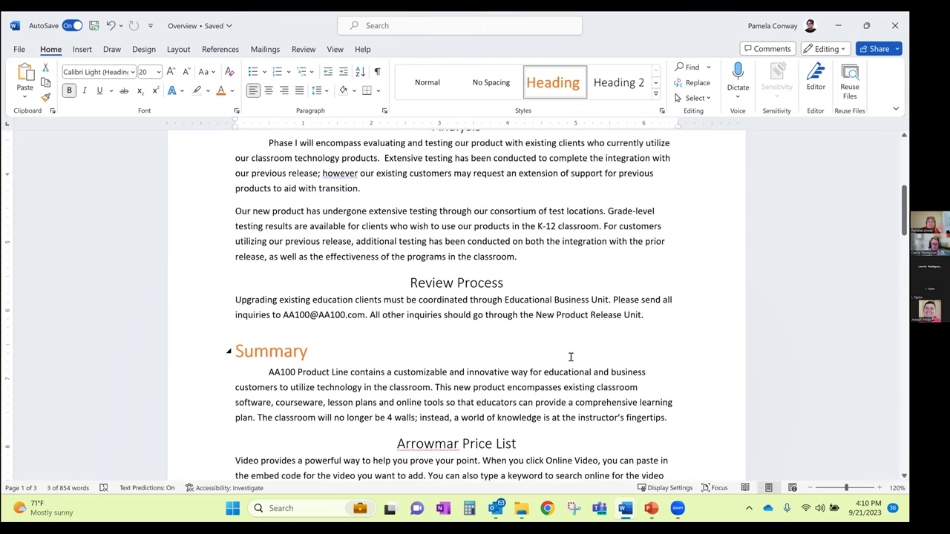
scroll(565, 349, "up", 7)
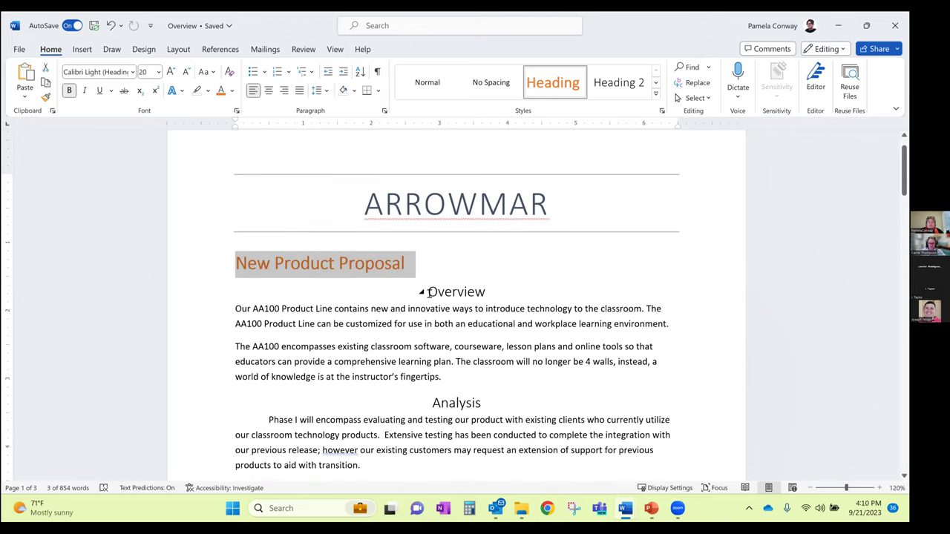
Make the Overview heading left-aligned, indented and italic
left_click(466, 292)
left_click_drag(466, 292, 497, 291)
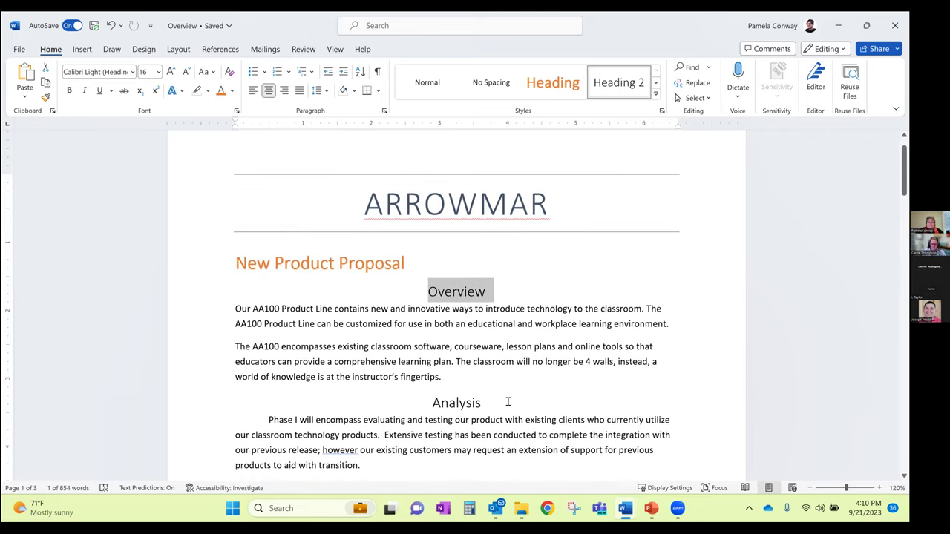
left_click(252, 90)
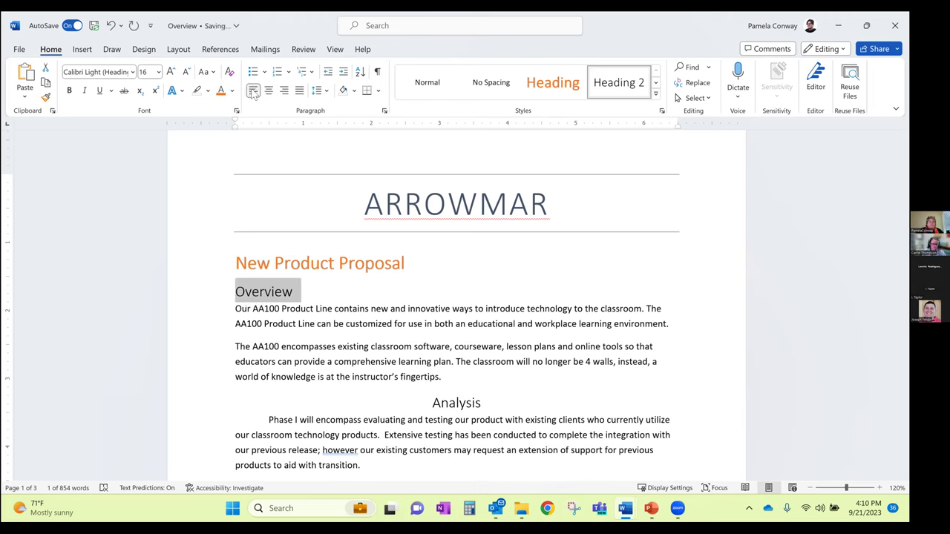
left_click(343, 71)
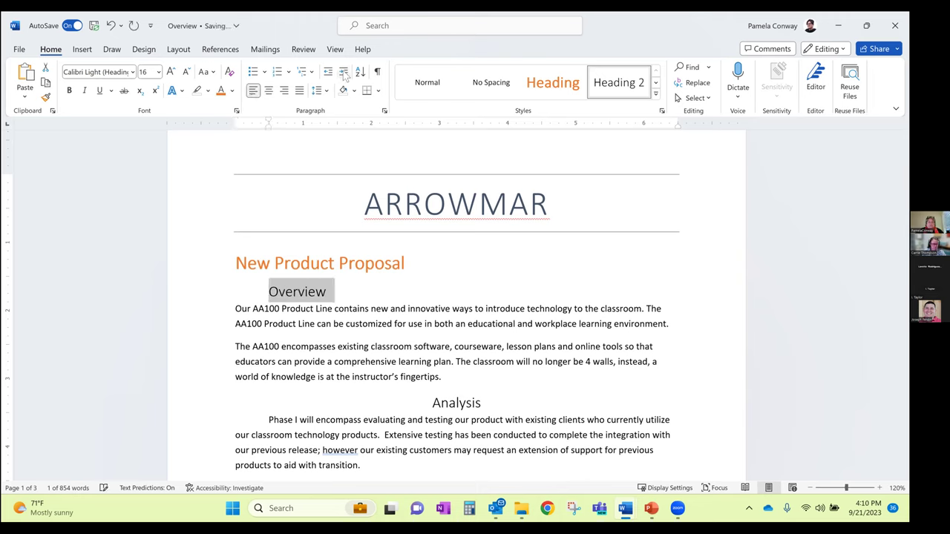
left_click(85, 90)
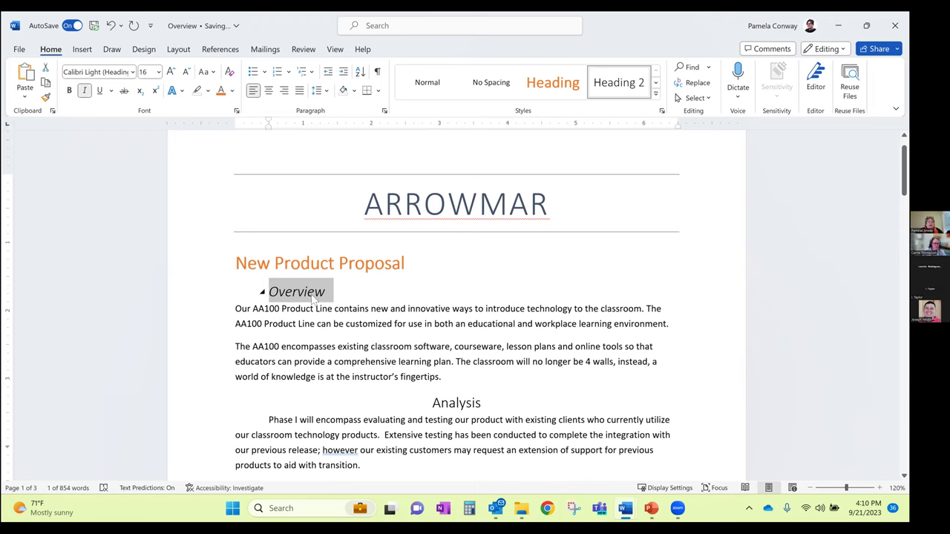
Update the Heading 2 style to match the reformatted Overview heading
left_click(656, 103)
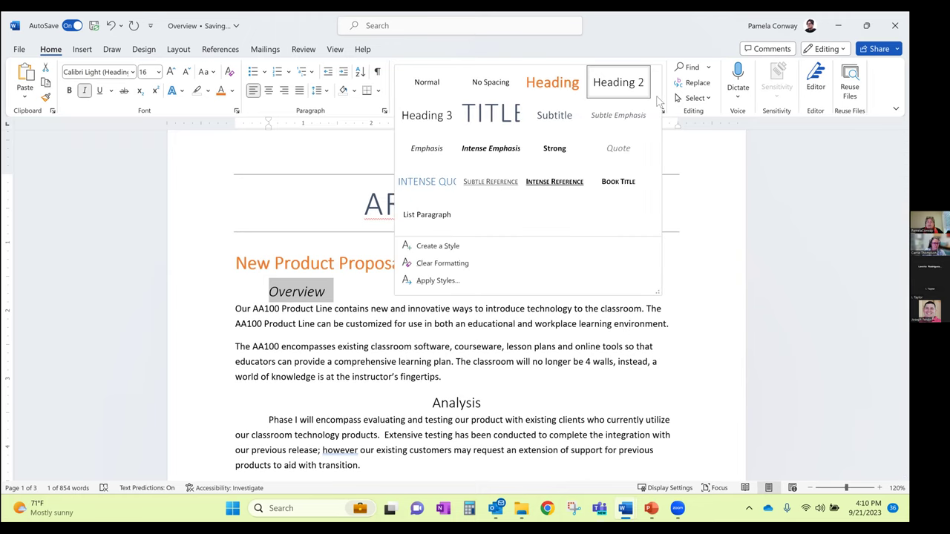
right_click(616, 84)
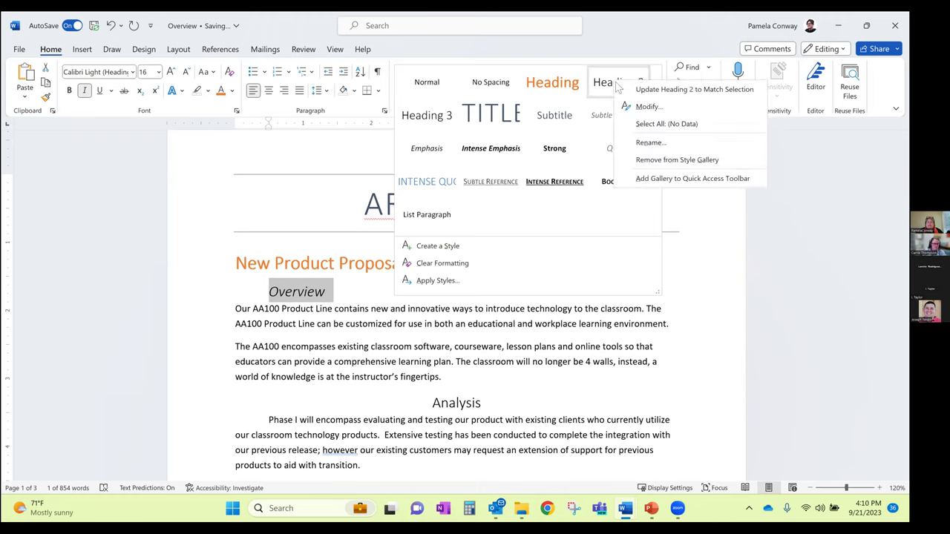
left_click(666, 90)
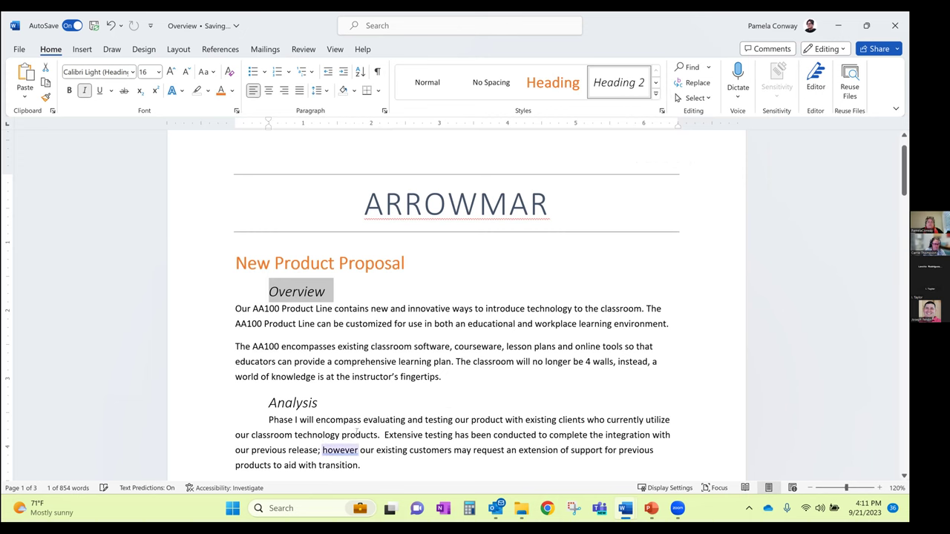
scroll(357, 432, "down", 5)
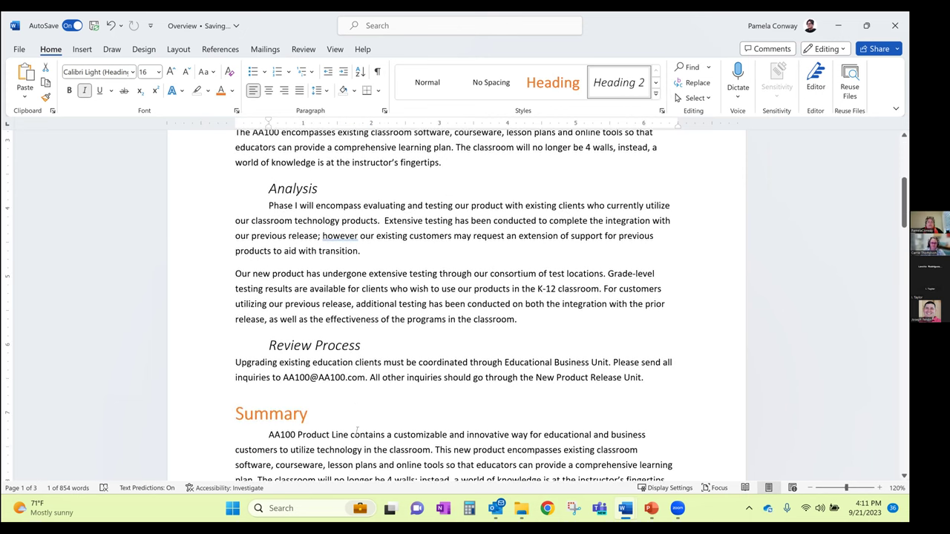
scroll(358, 430, "down", 4)
scroll(357, 431, "up", 3)
scroll(357, 431, "up", 3)
scroll(357, 433, "up", 5)
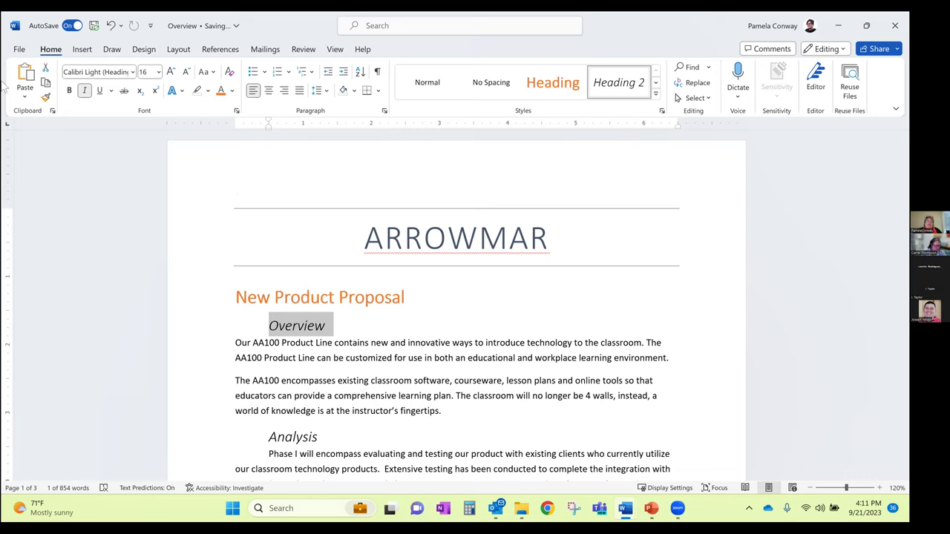
left_click(385, 111)
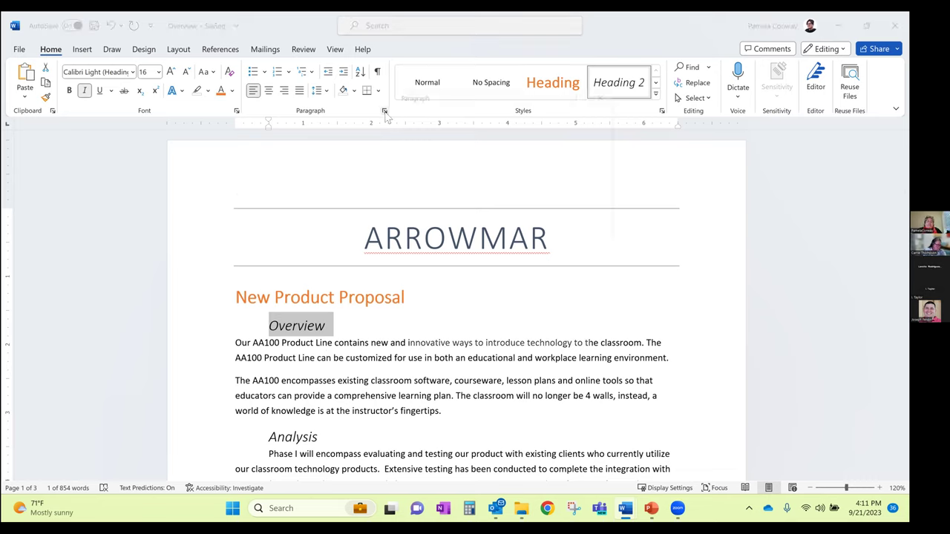
left_click(502, 117)
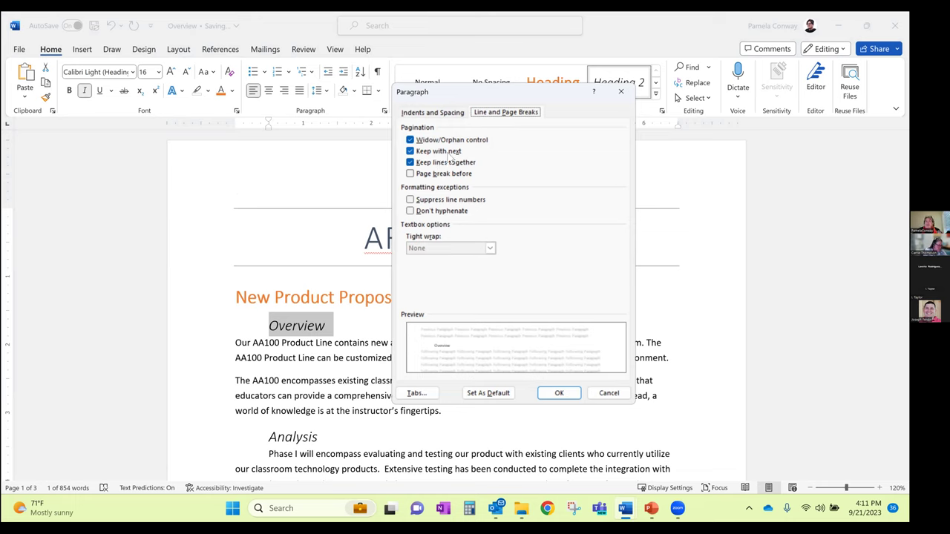
left_click(615, 398)
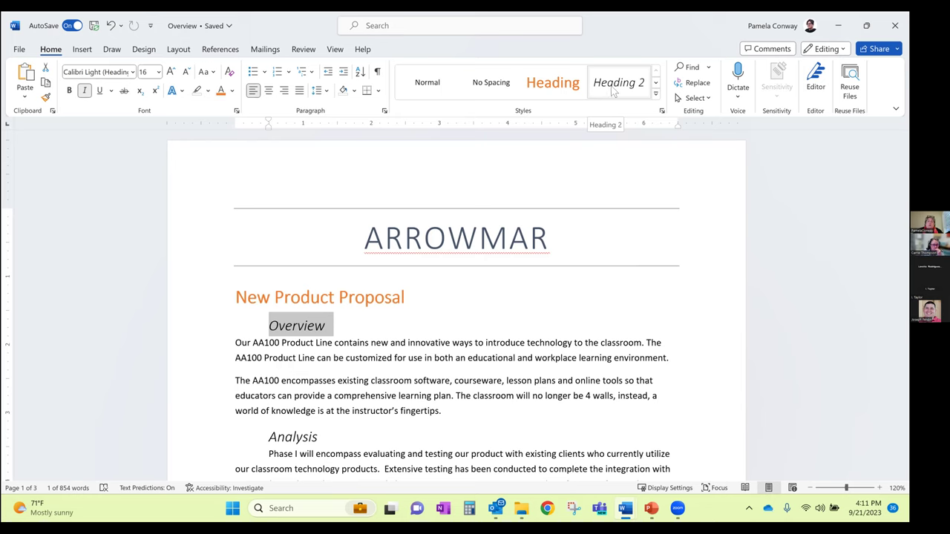
Open Modify Style for Heading 2 and expand its Format menu
right_click(612, 87)
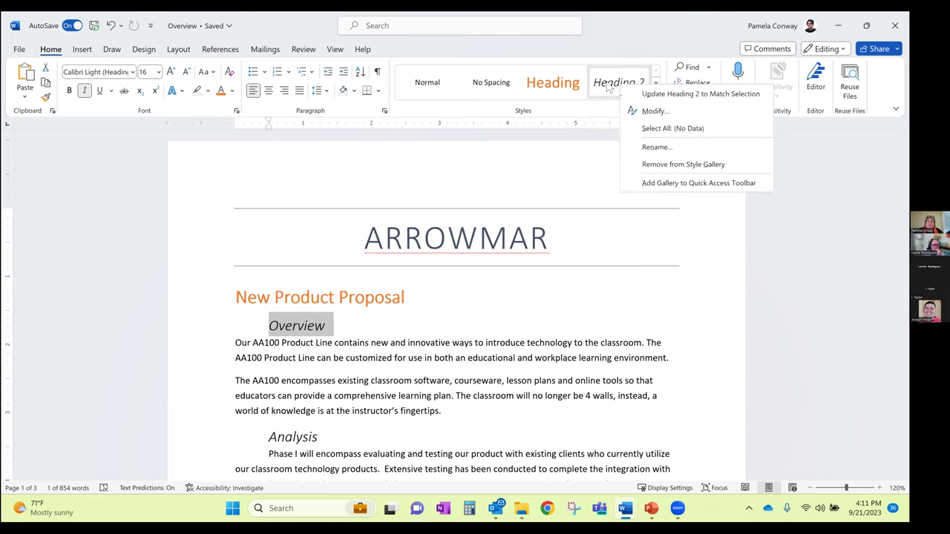
left_click(653, 112)
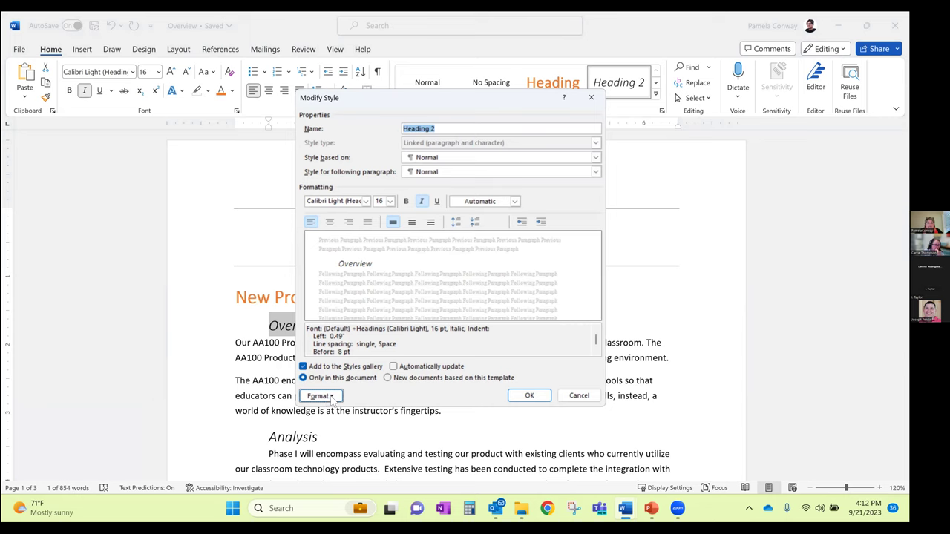
left_click(321, 396)
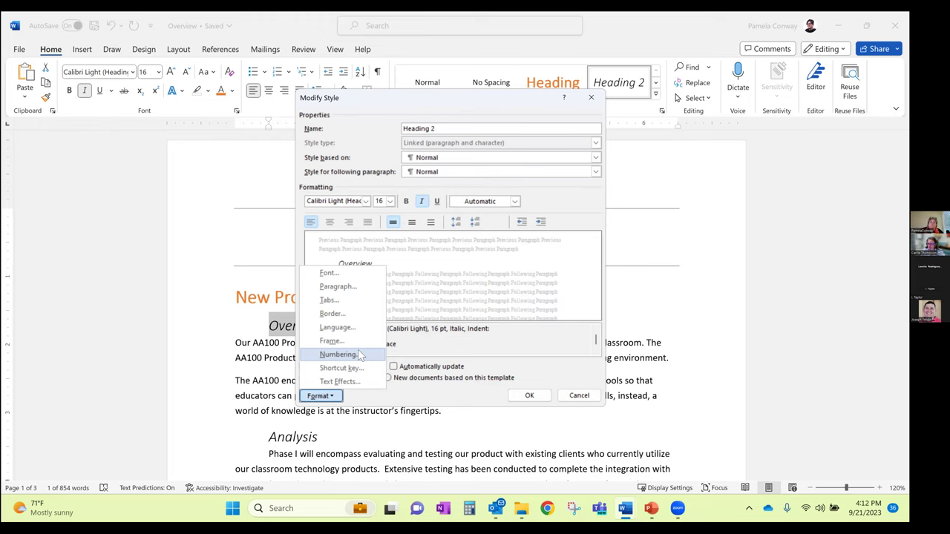
Enable Keep with next and Keep lines together in Heading 2's Line and Page Breaks settings
left_click(342, 288)
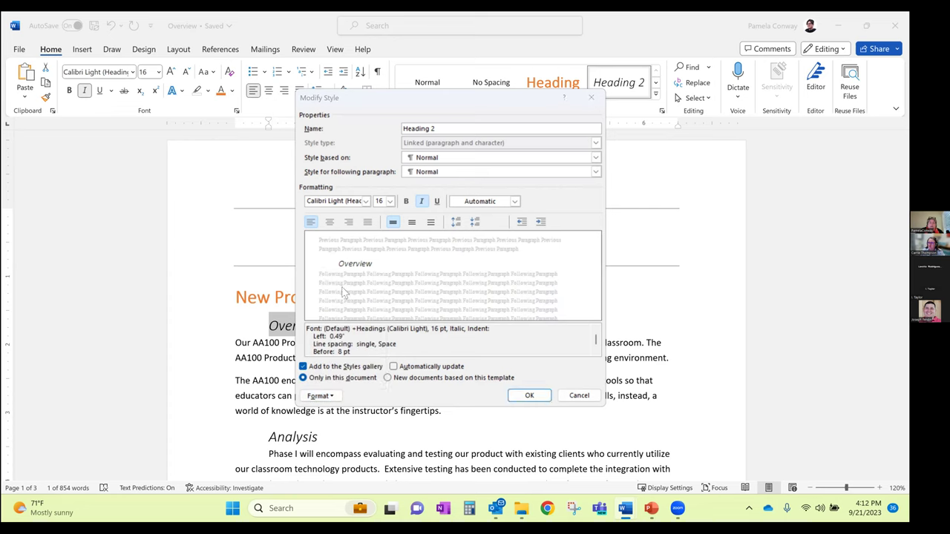
left_click(503, 112)
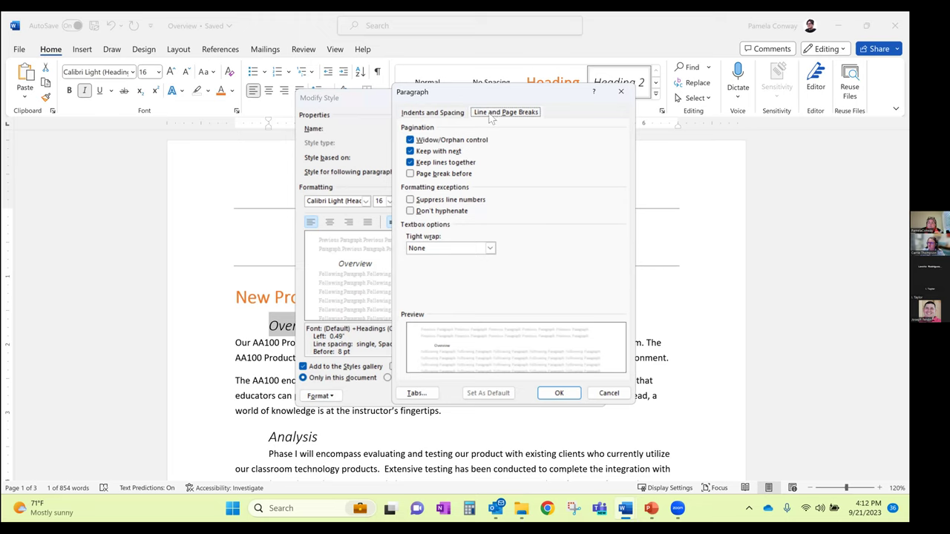
left_click(411, 152)
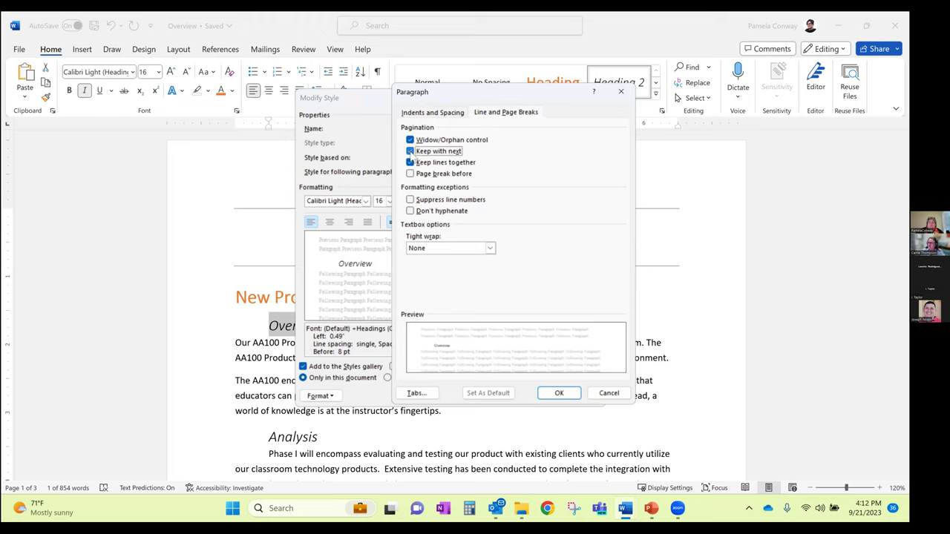
left_click(410, 162)
left_click(411, 152)
left_click(556, 394)
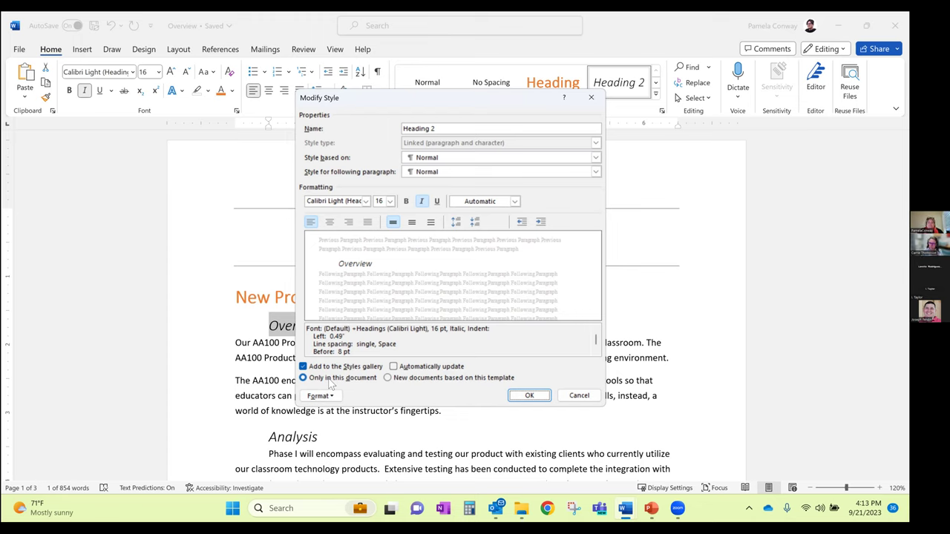
Set the Modify Style template option and confirm the Heading 2 changes with OK
left_click(388, 379)
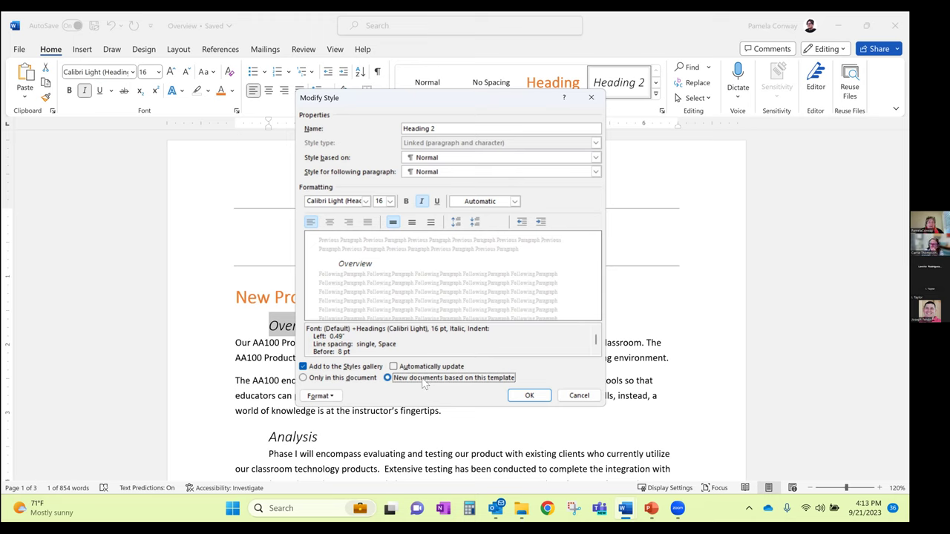
left_click(334, 381)
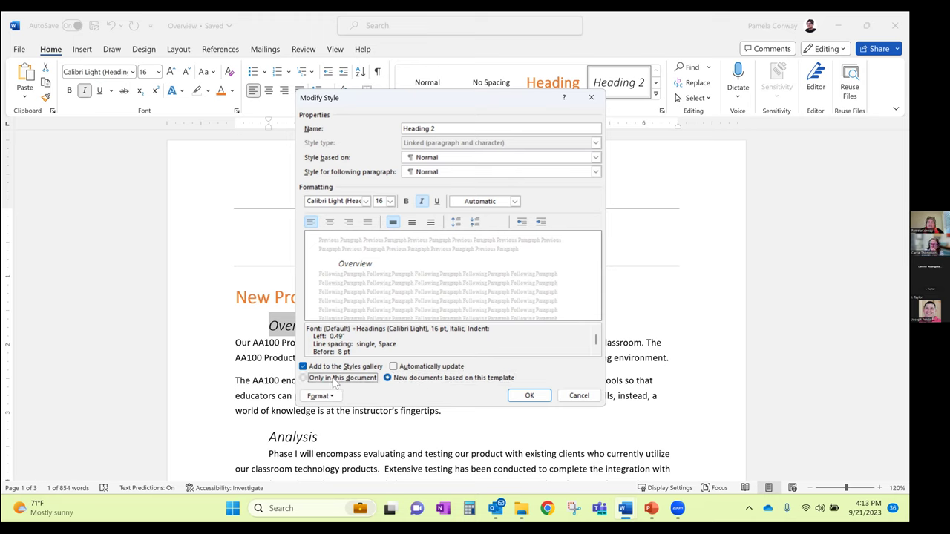
left_click(529, 397)
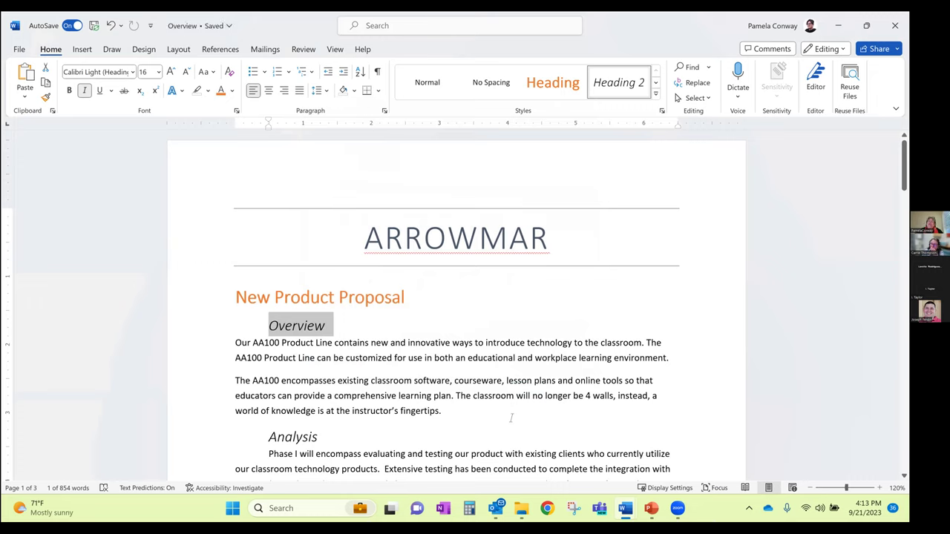
left_click(655, 93)
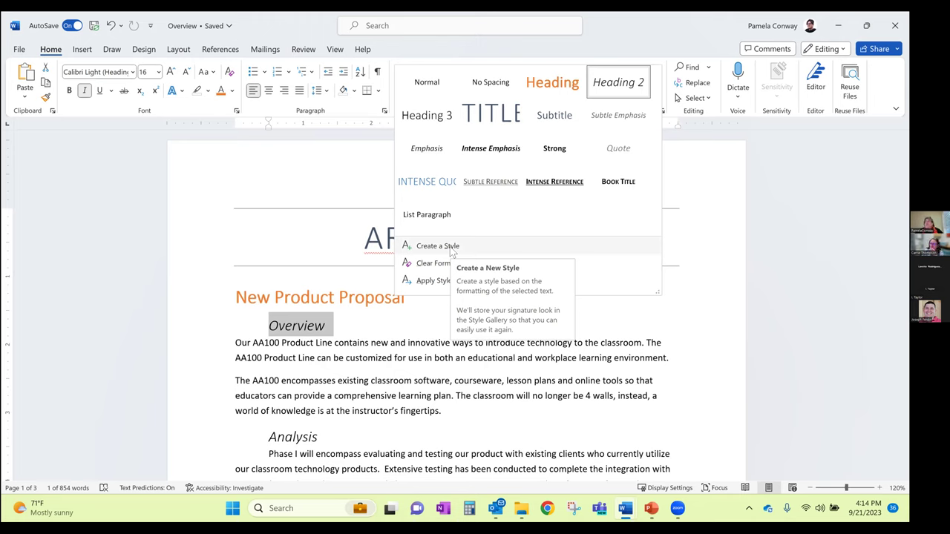
Start a new style from the Overview heading's formatting and name it Bullets
left_click(445, 247)
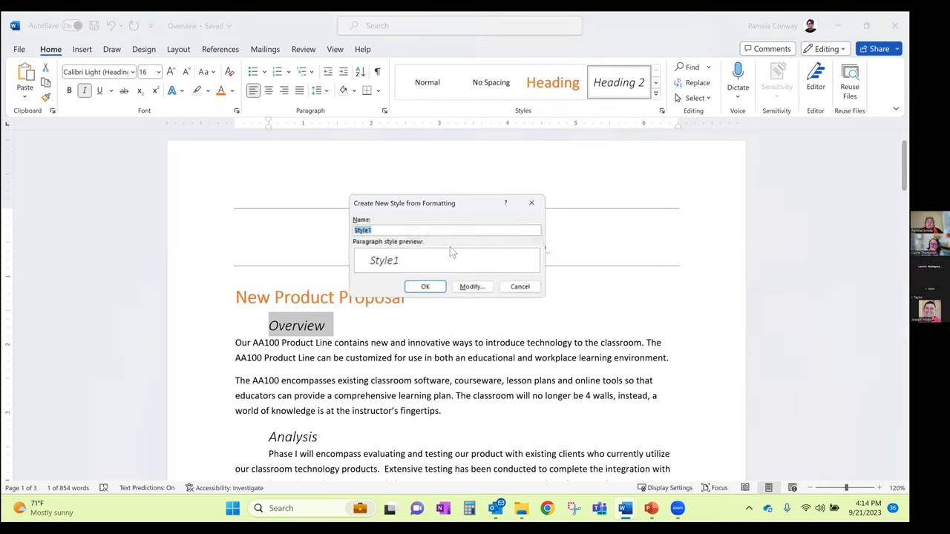
type("bULLET")
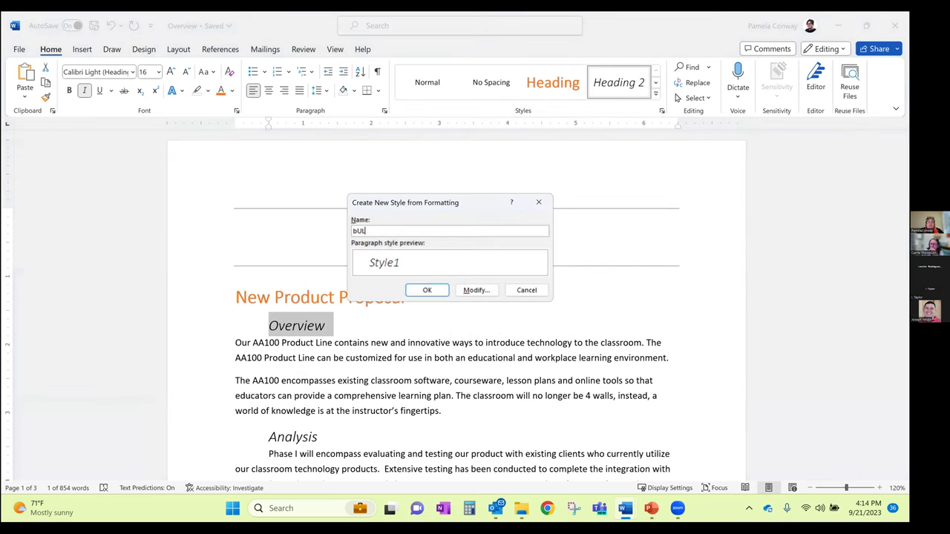
key("BackSpace")
key("BackSpace")
key("BackSpace")
key("BackSpace")
key("BackSpace")
key("BackSpace")
type("Bullets")
Review the Bullets style's paragraph settings without changes and create the style
left_click(475, 290)
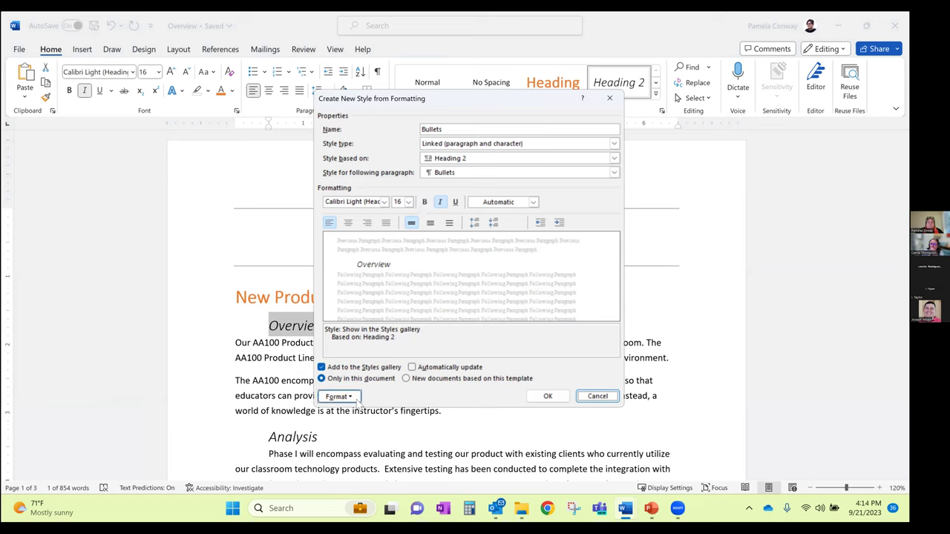
left_click(338, 396)
left_click(357, 287)
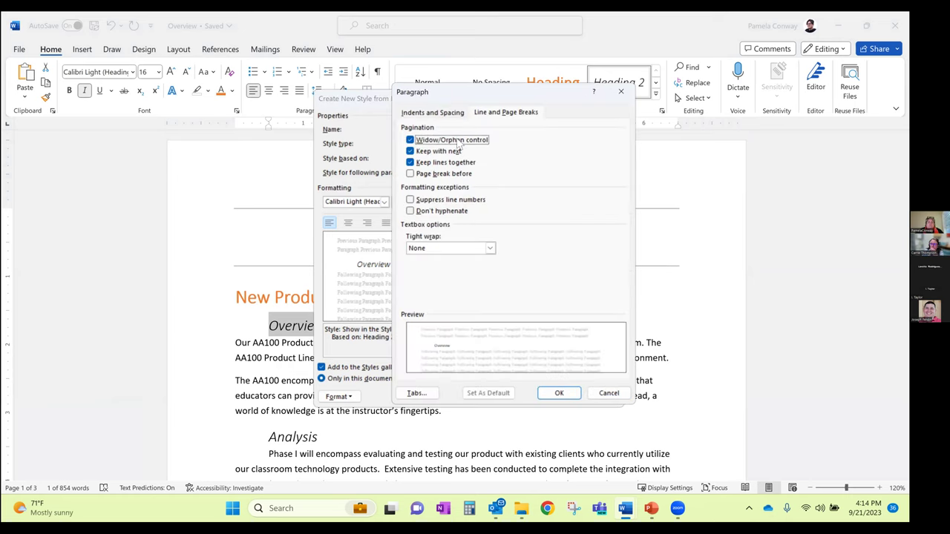
left_click(451, 115)
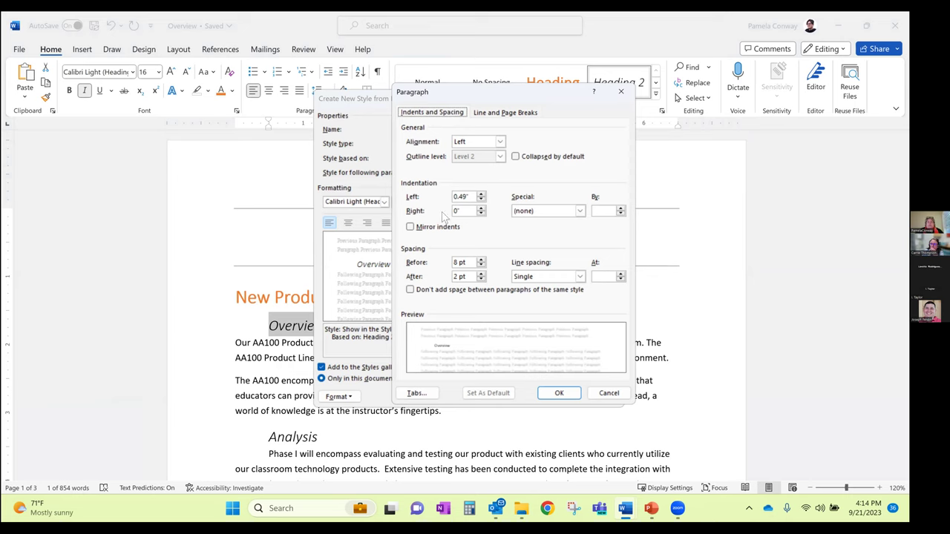
left_click(609, 394)
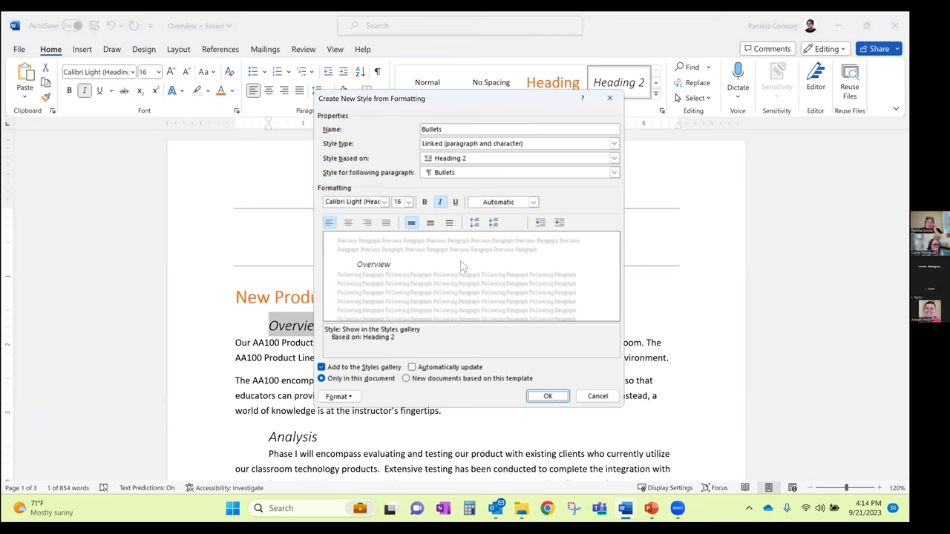
left_click(547, 396)
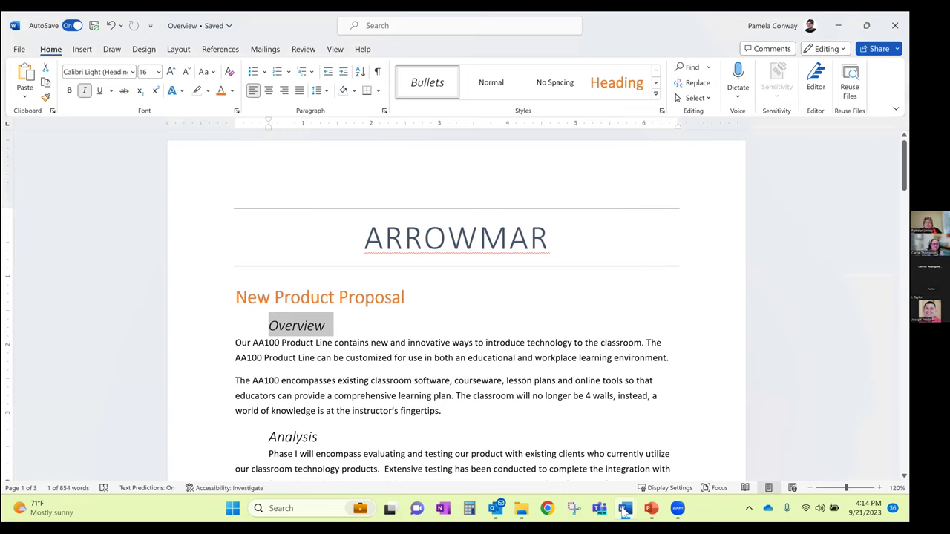
Switch to PowerPoint and advance the slide show to the Document Formats slide
left_click(651, 509)
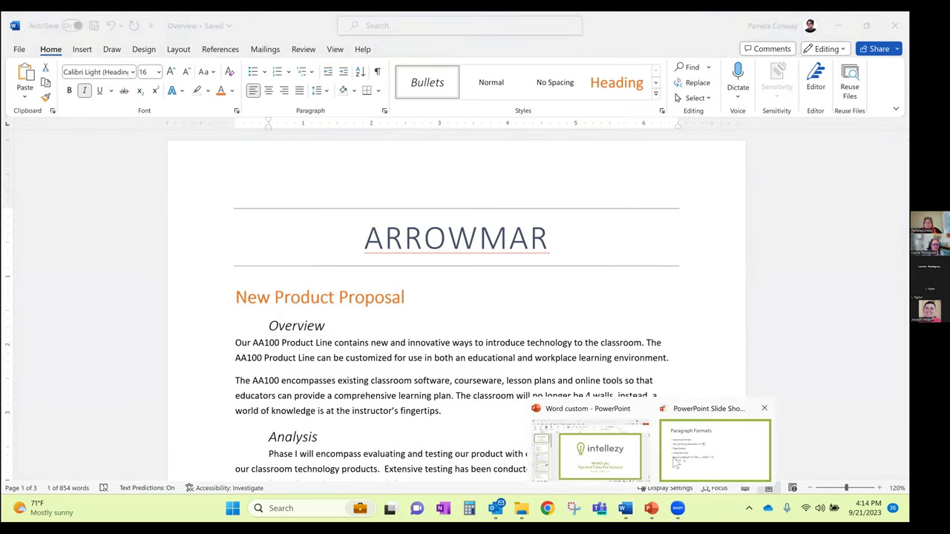
left_click(715, 449)
key("Right")
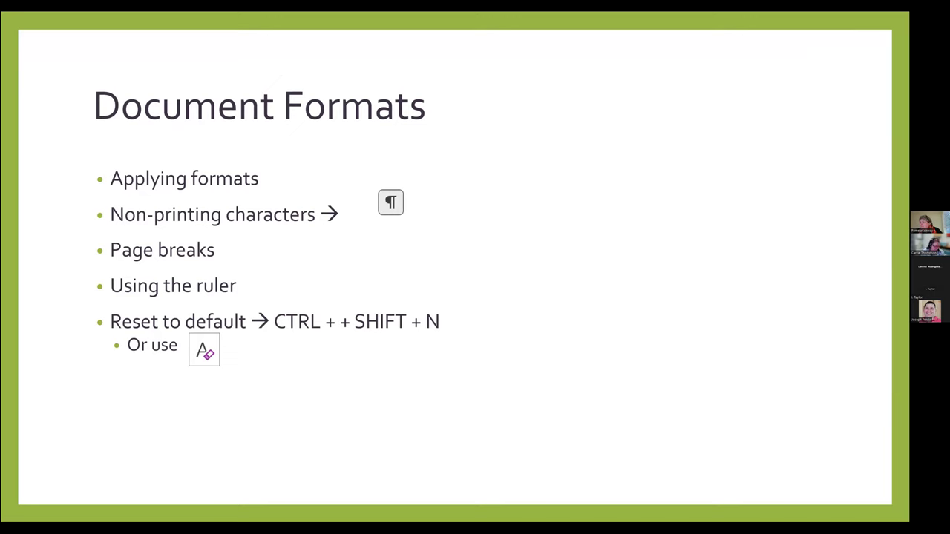
Return to ProposalFinal and place the insertion point in the Stakeholder section text
key("alt+Tab")
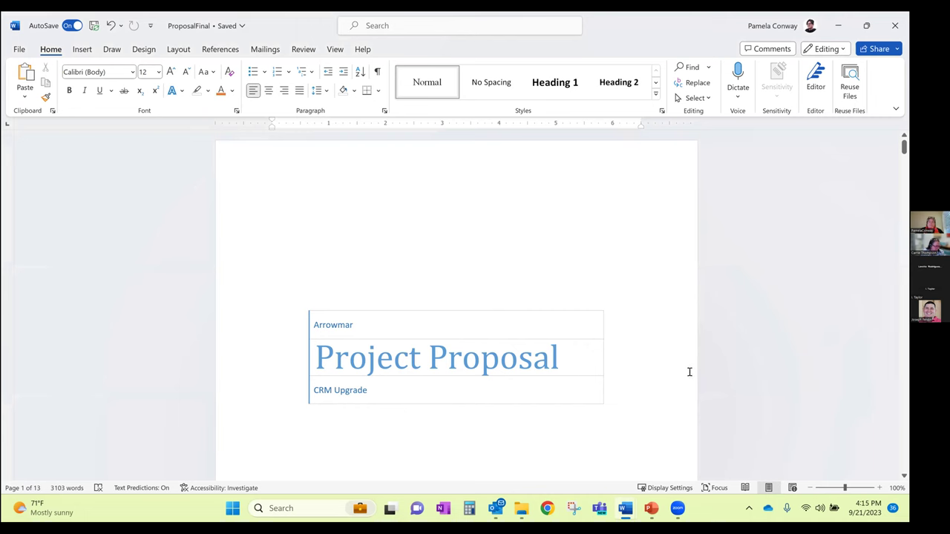
scroll(678, 364, "down", 10)
scroll(678, 364, "down", 5)
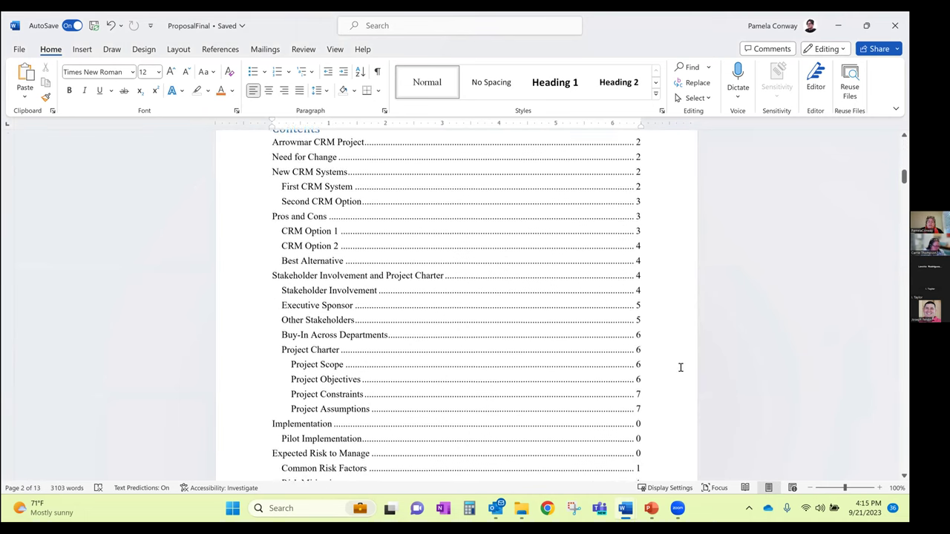
scroll(680, 367, "down", 6)
scroll(679, 367, "down", 7)
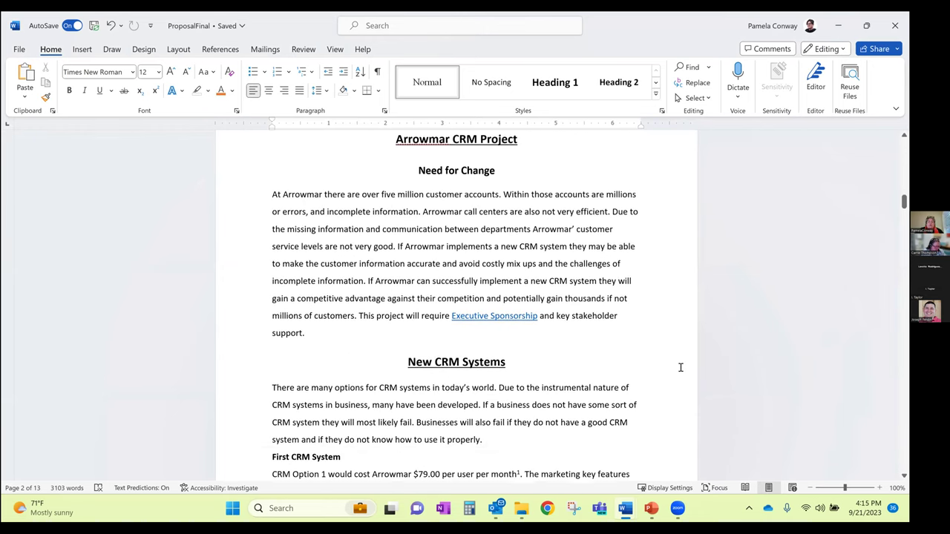
scroll(679, 367, "down", 5)
scroll(679, 367, "down", 8)
scroll(680, 367, "down", 5)
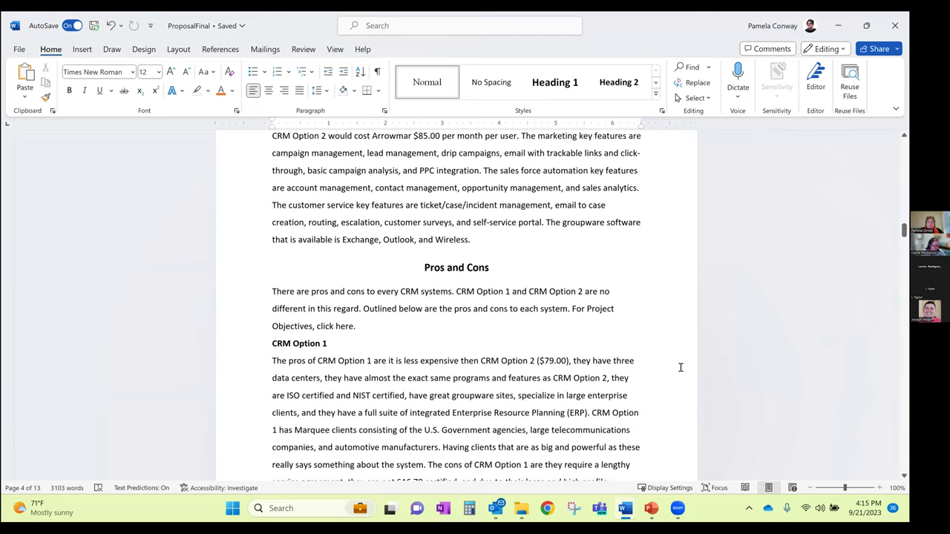
scroll(679, 368, "down", 6)
scroll(668, 334, "down", 8)
scroll(390, 225, "down", 4)
scroll(364, 217, "down", 2)
left_click(277, 247)
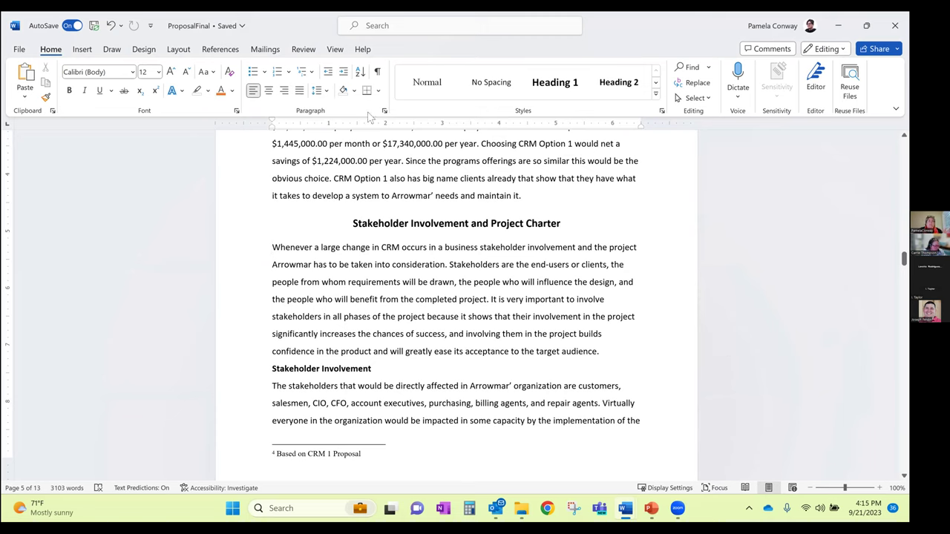
Lay the document text out in two columns and scroll through to review it
left_click(179, 49)
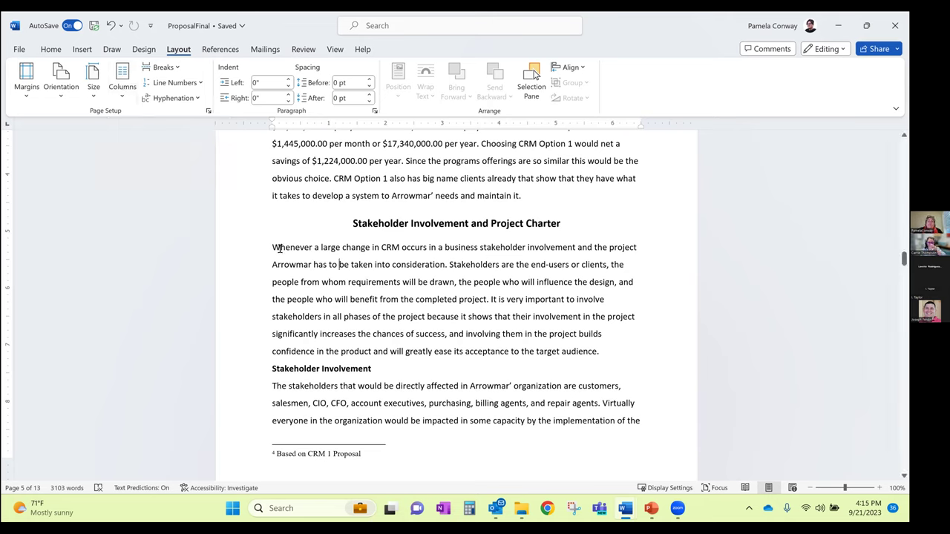
left_click(123, 78)
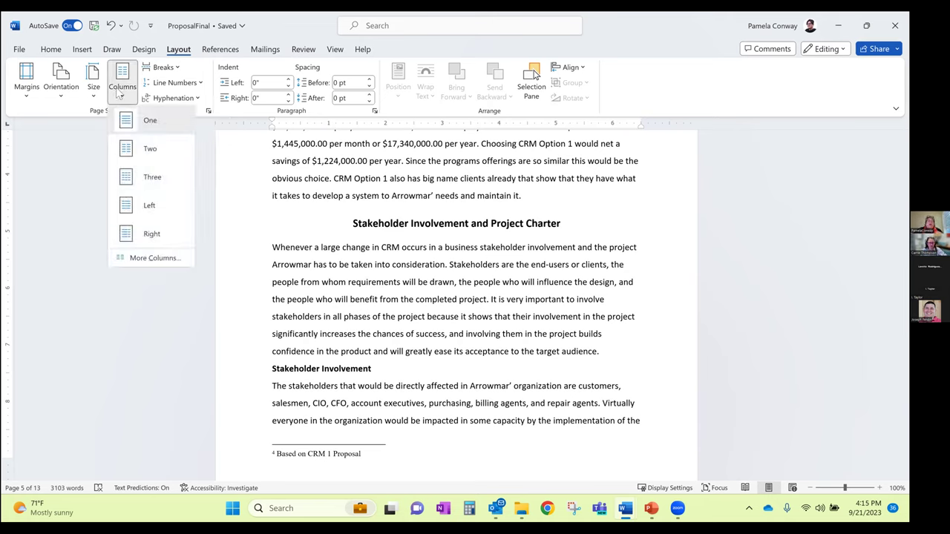
left_click(134, 149)
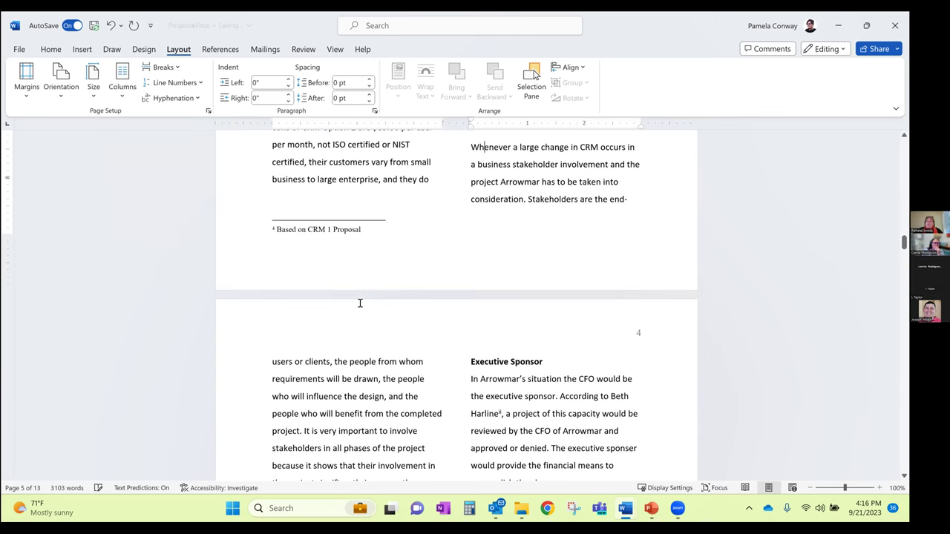
scroll(359, 303, "up", 10)
scroll(360, 303, "up", 10)
scroll(359, 303, "up", 10)
scroll(366, 314, "up", 10)
scroll(281, 230, "up", 1)
scroll(282, 229, "down", 10)
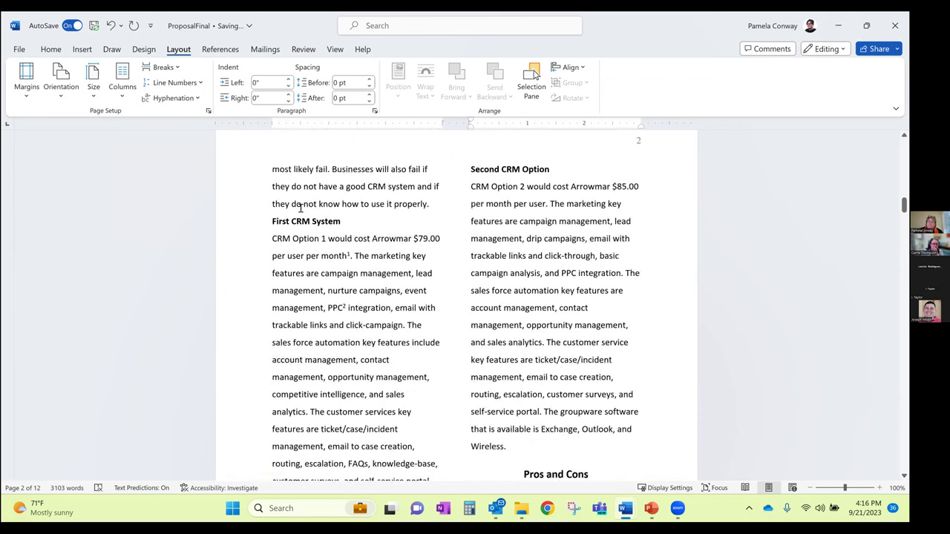
scroll(300, 208, "down", 20)
scroll(335, 256, "down", 5)
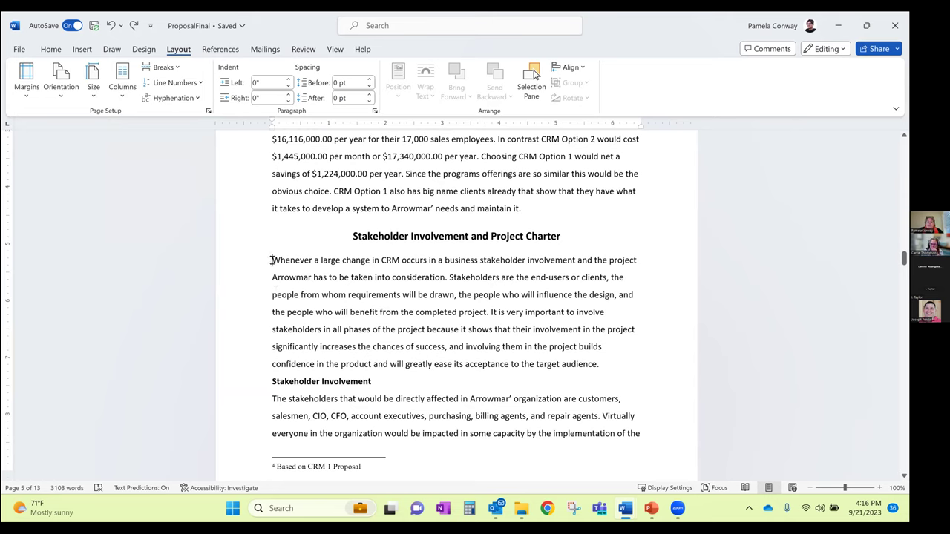
Insert a continuous section break before the Stakeholder section
left_click(164, 67)
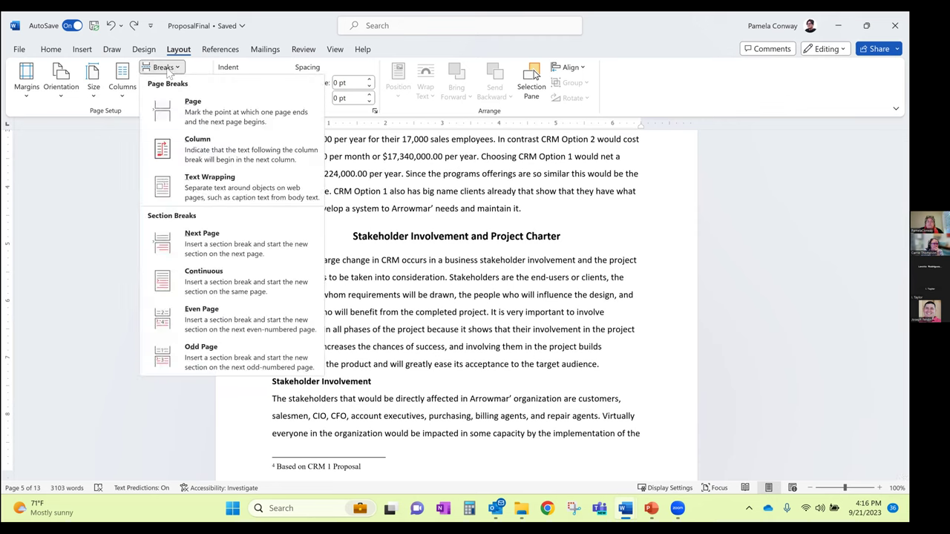
left_click(169, 70)
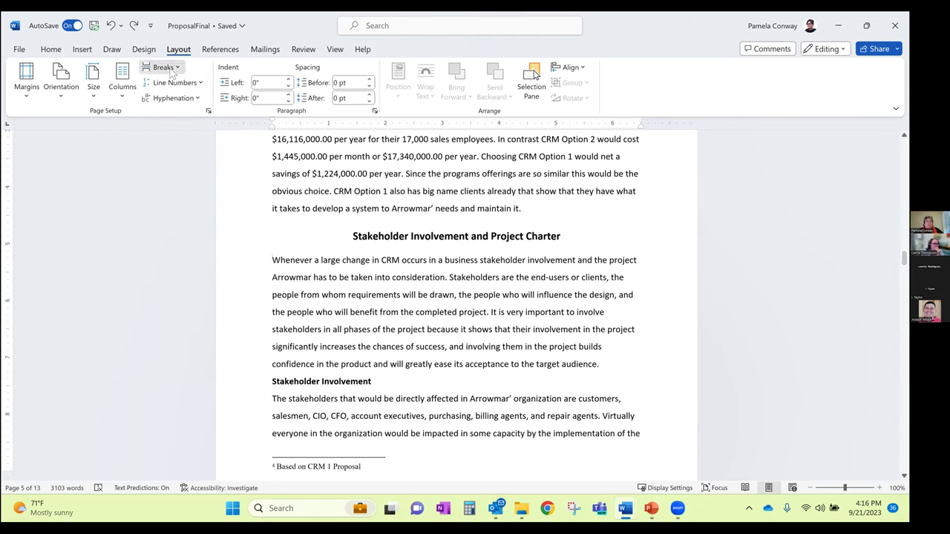
left_click(173, 70)
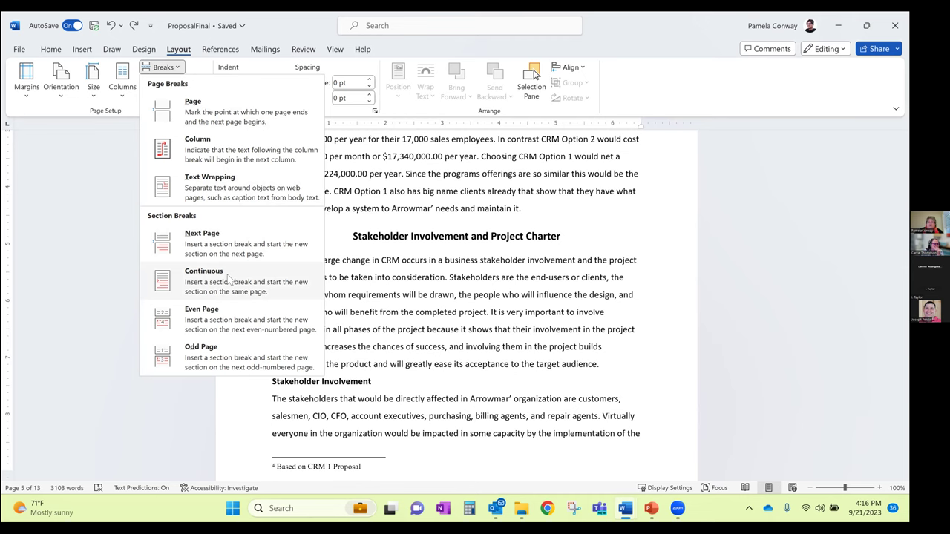
left_click(227, 278)
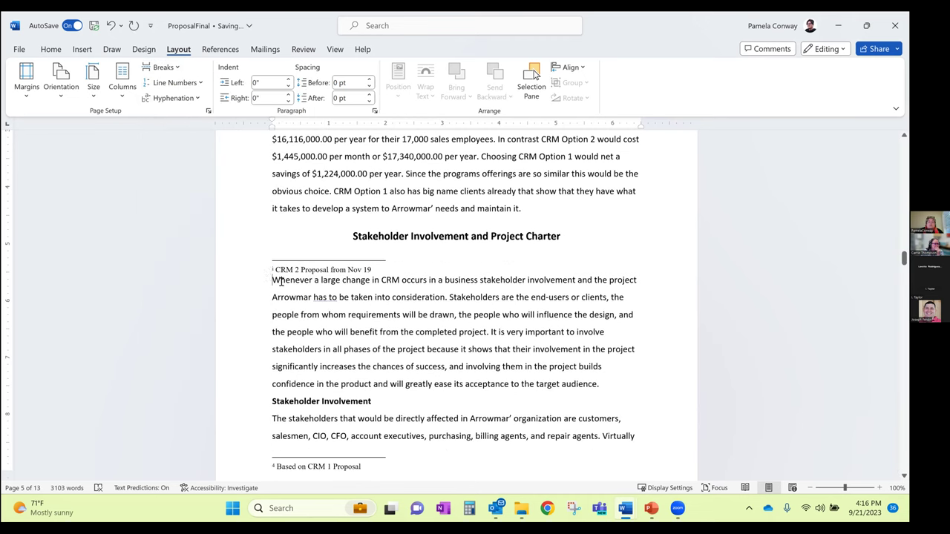
scroll(410, 316, "down", 2)
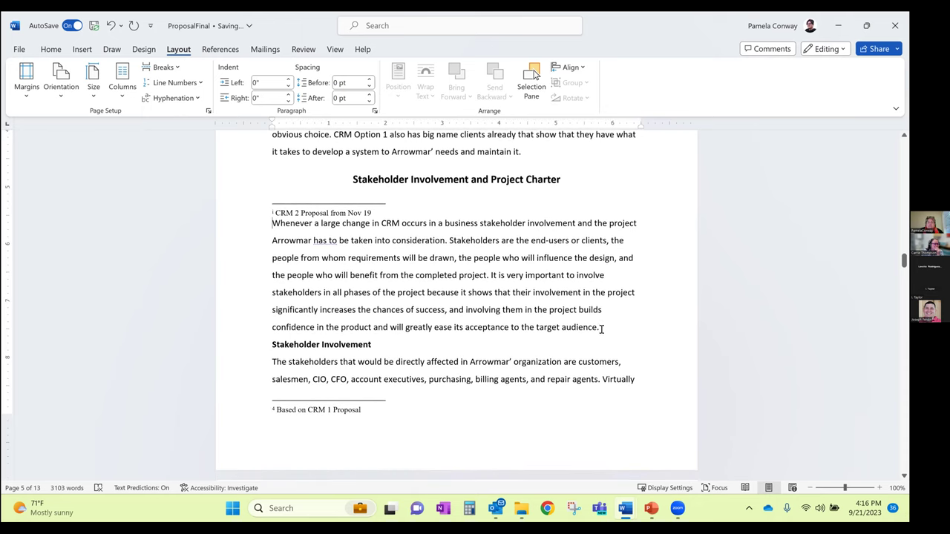
Add a continuous section break after 'target audience.' and show formatting marks
left_click(600, 328)
left_click(163, 66)
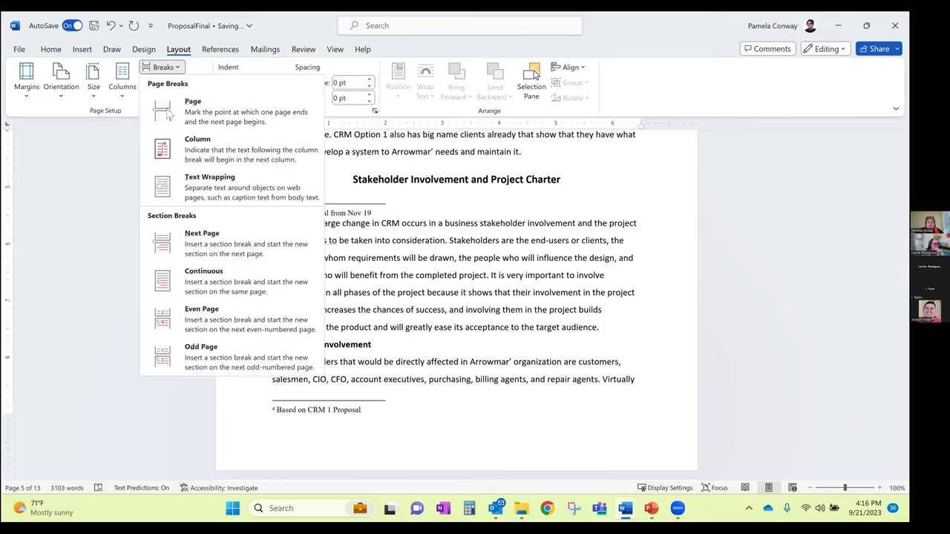
left_click(215, 280)
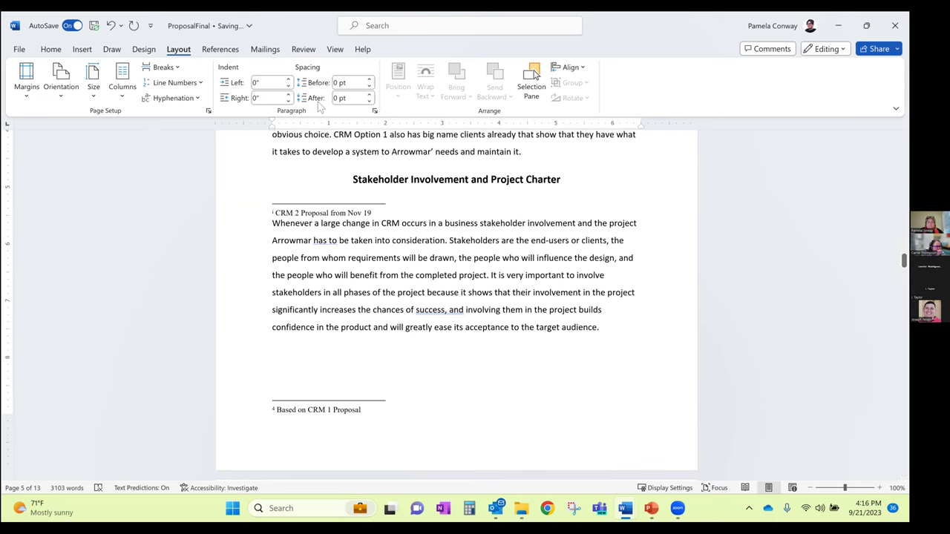
left_click(51, 50)
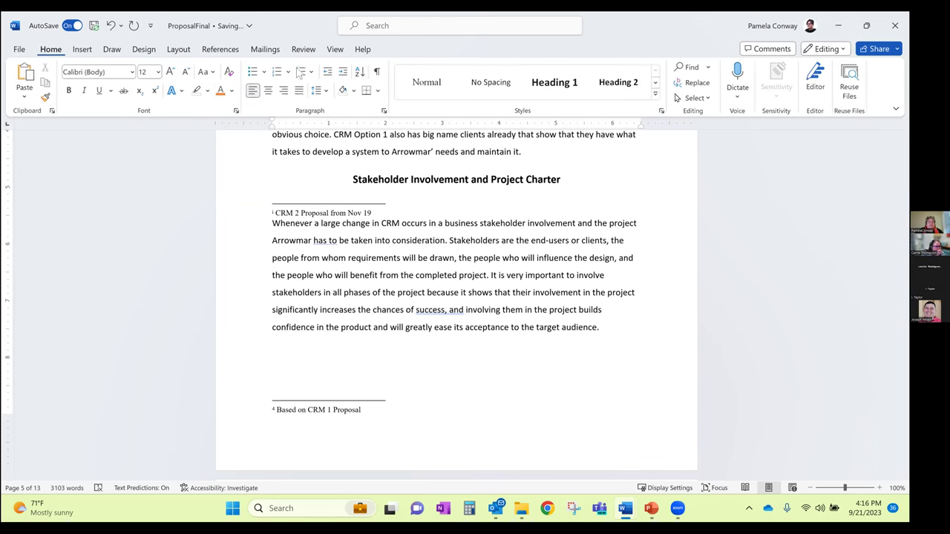
left_click(377, 72)
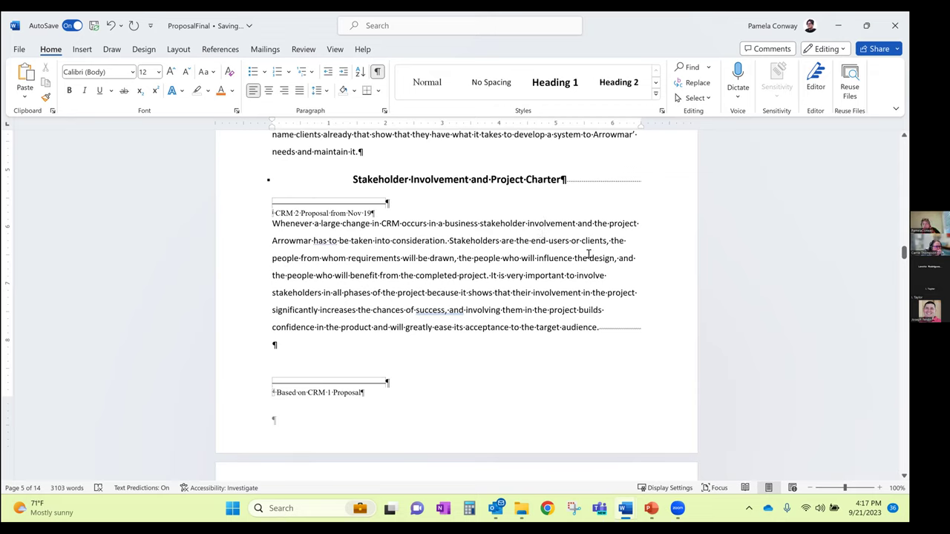
Set the 'Whenever a large change in CRM' paragraph to two columns and check the result
left_click(178, 51)
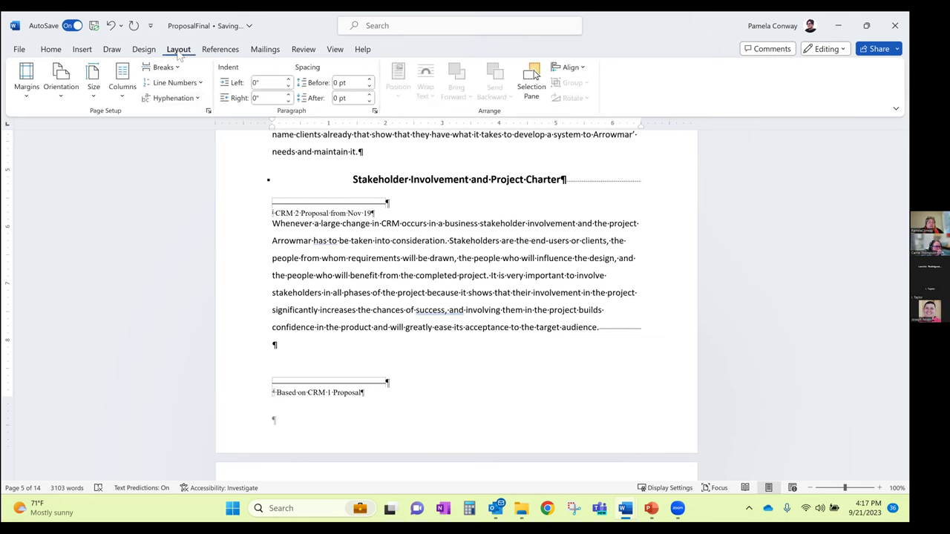
left_click(126, 77)
left_click(141, 151)
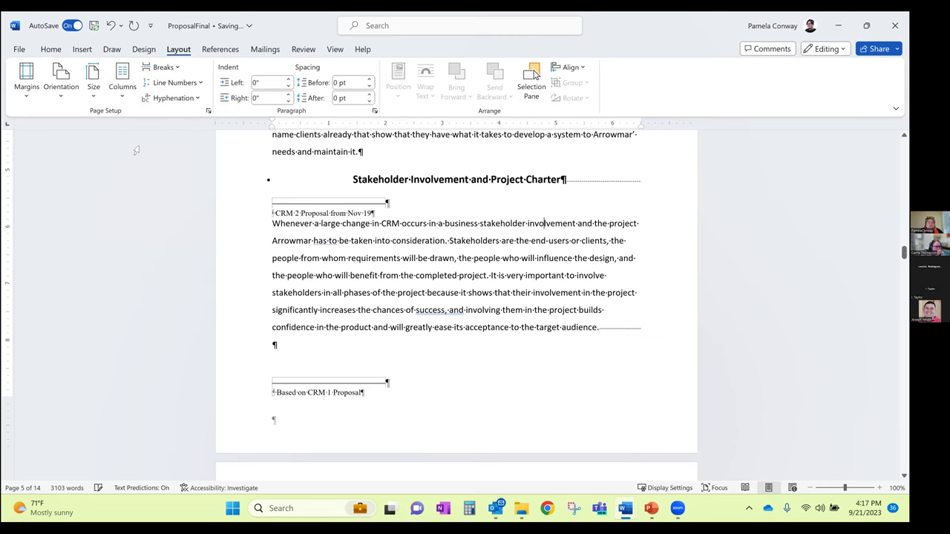
scroll(316, 284, "down", 2)
scroll(316, 285, "down", 2)
scroll(316, 285, "up", 4)
scroll(316, 284, "up", 3)
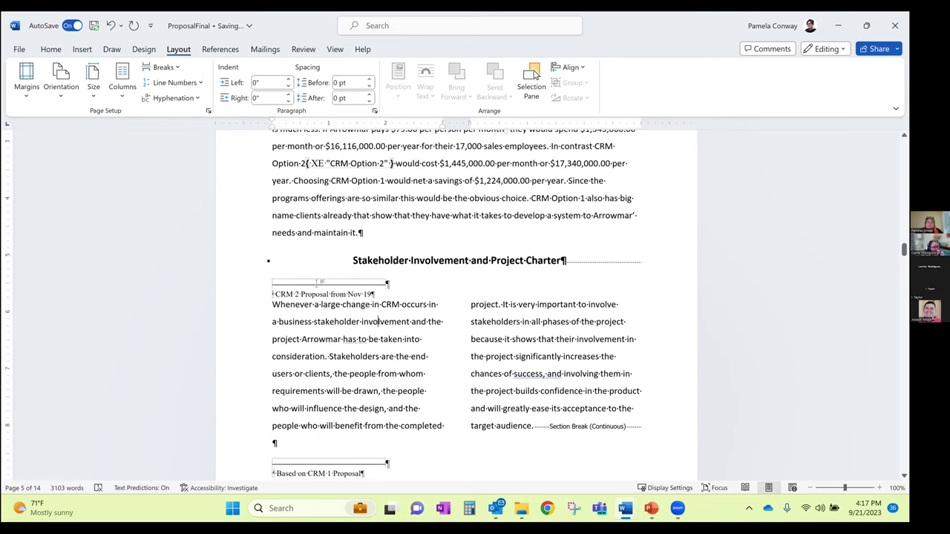
scroll(316, 284, "down", 4)
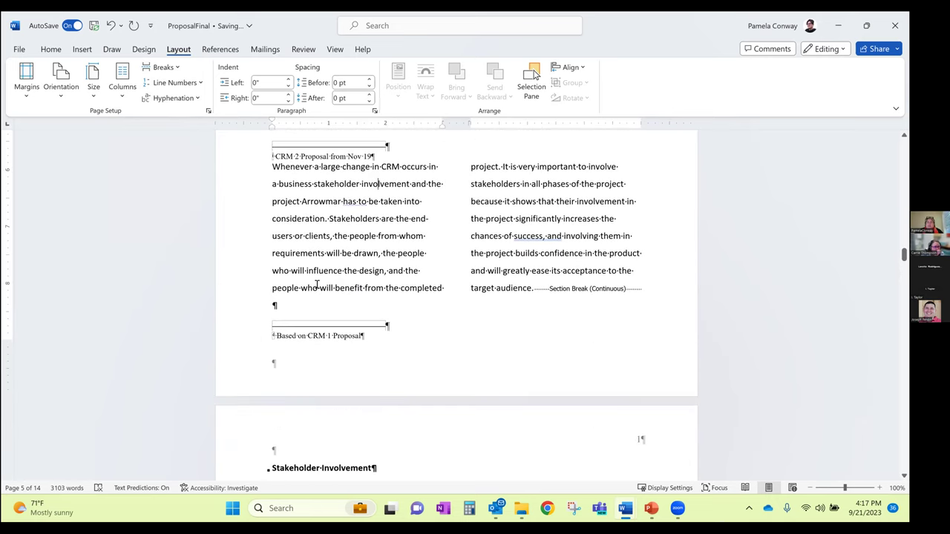
scroll(316, 284, "down", 3)
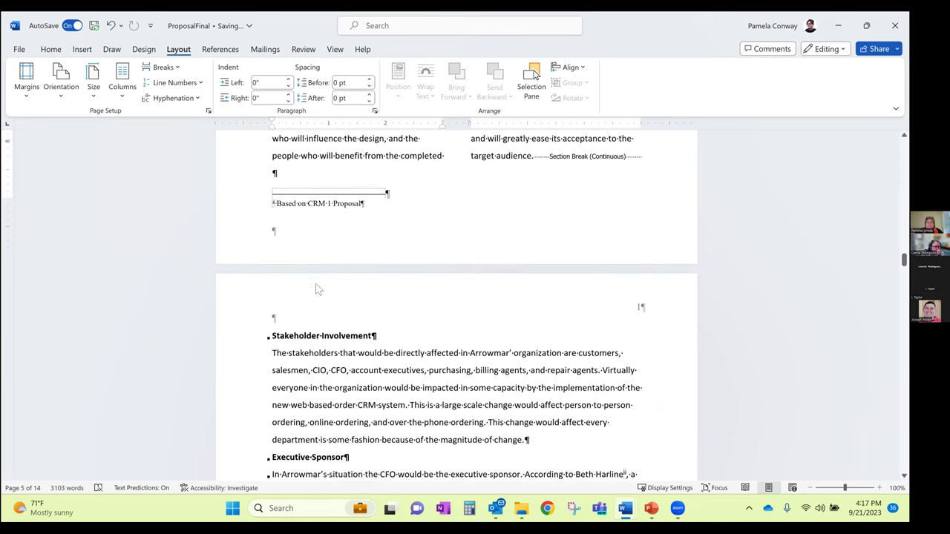
scroll(316, 285, "up", 3)
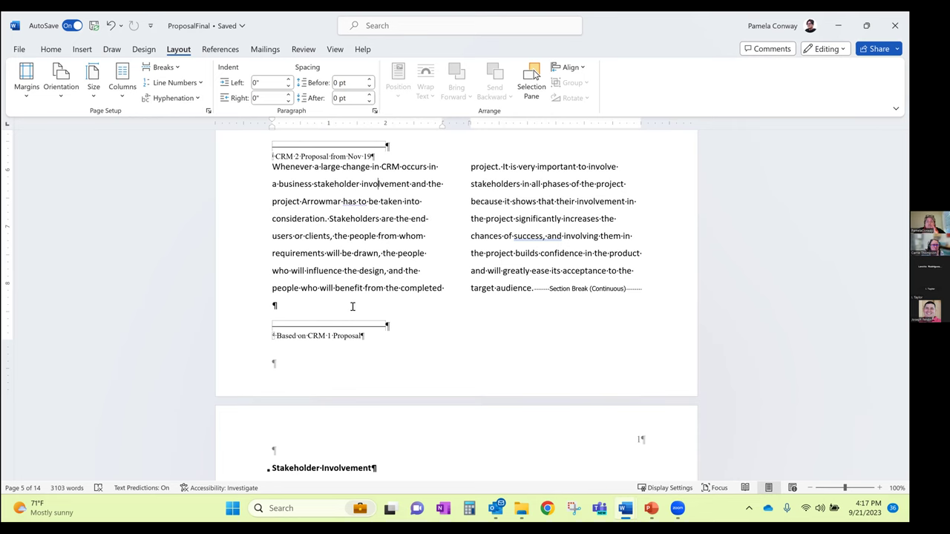
scroll(312, 334, "down", 5)
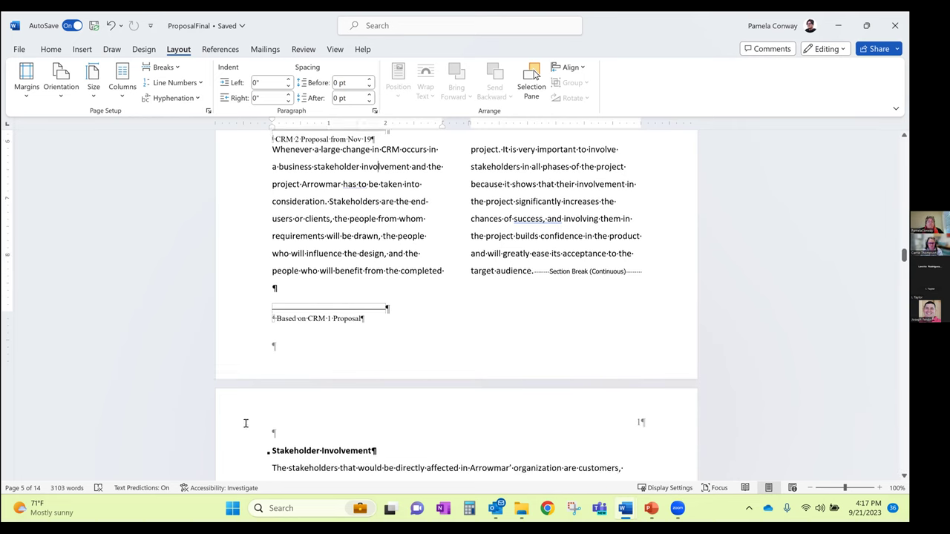
scroll(371, 382, "down", 4)
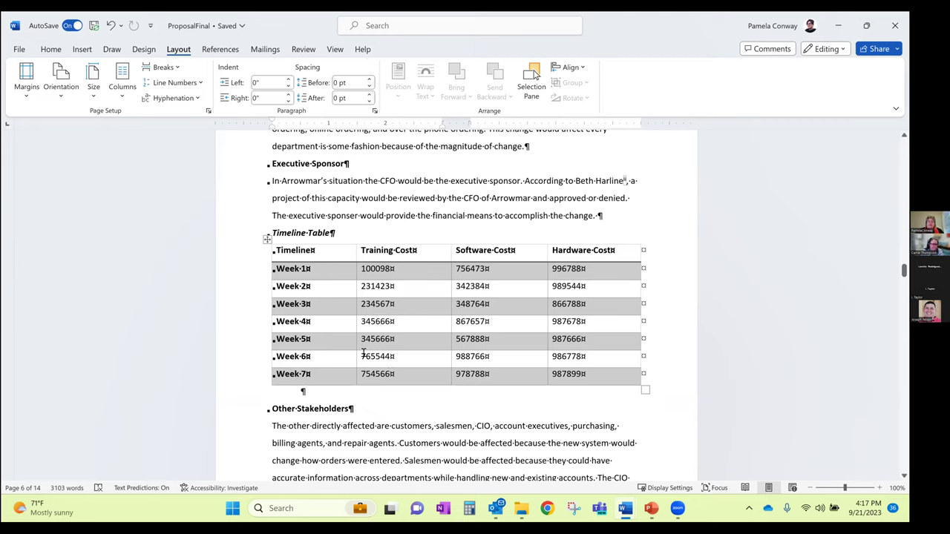
Add four blank columns to the Timeline Table, right of Hardware Cost
left_click(645, 240)
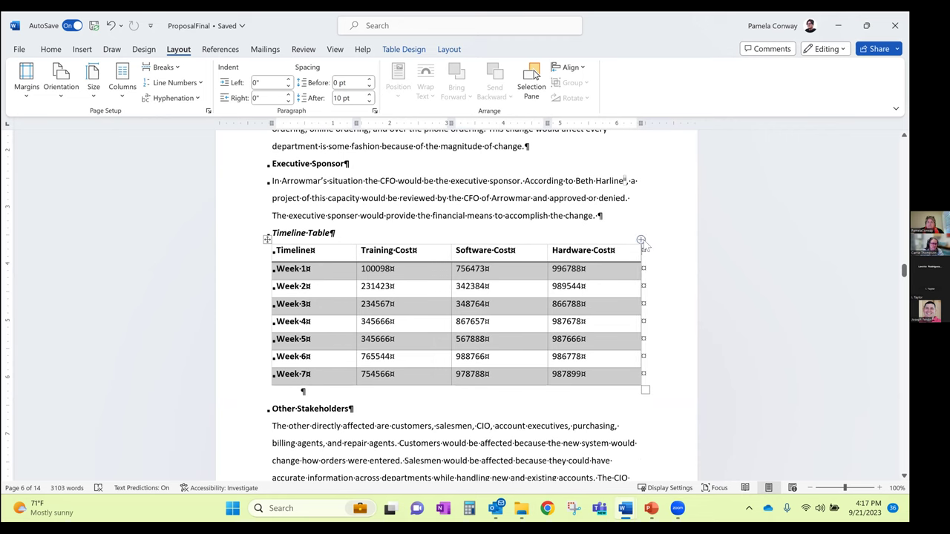
left_click(641, 241)
left_click(641, 241)
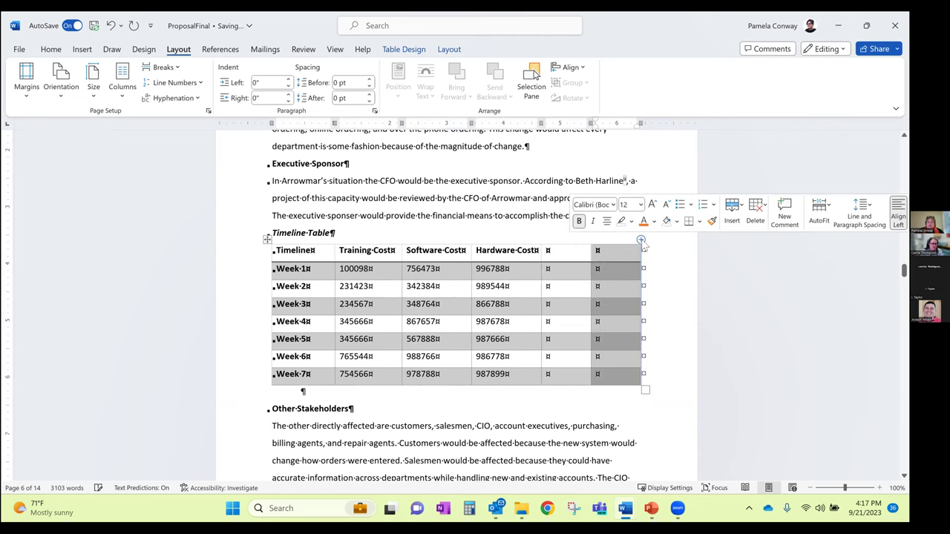
left_click(641, 241)
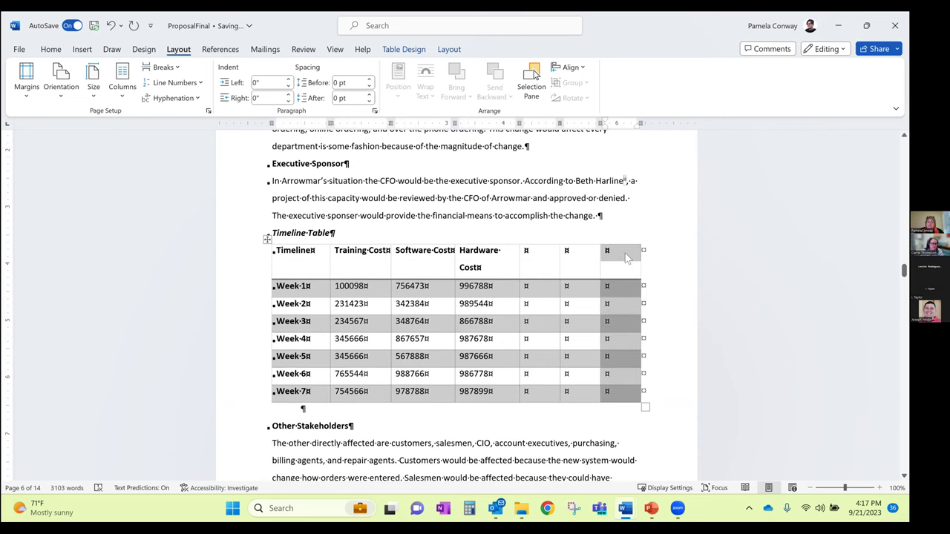
left_click(641, 239)
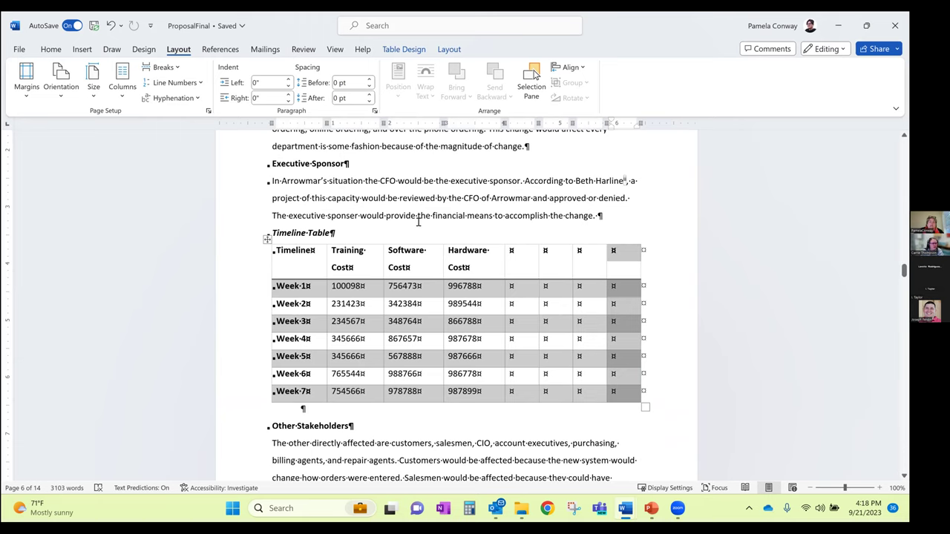
scroll(418, 221, "down", 3)
scroll(420, 222, "up", 1)
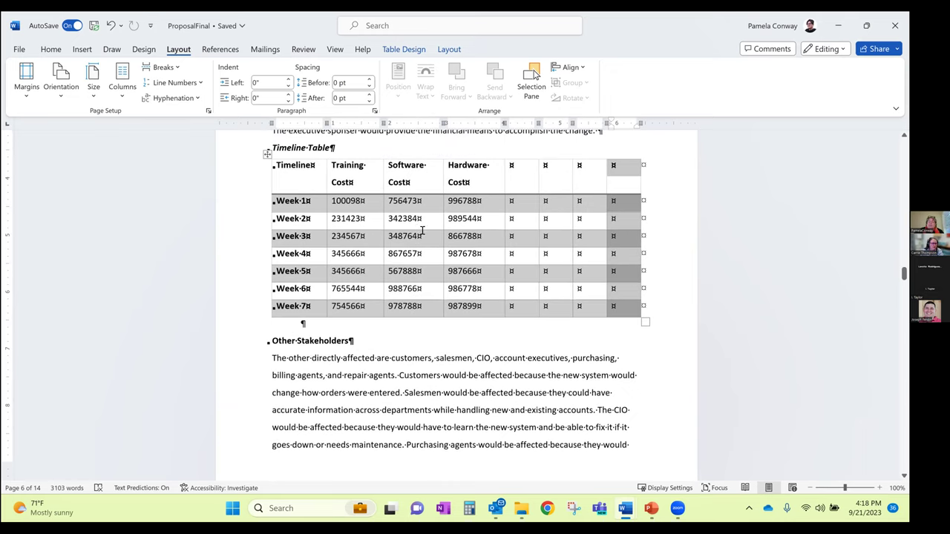
scroll(438, 238, "up", 1)
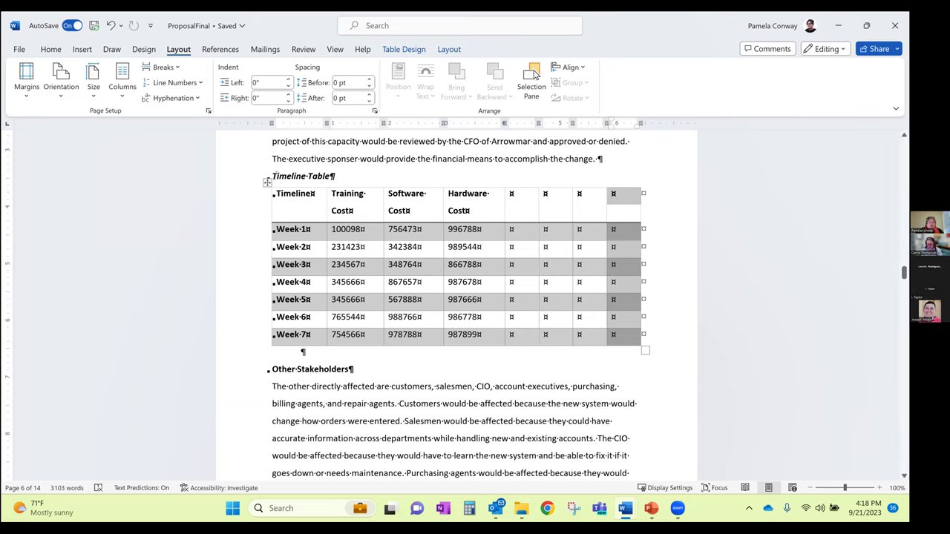
Insert a next-page section break before 'Timeline Table'
left_click(271, 177)
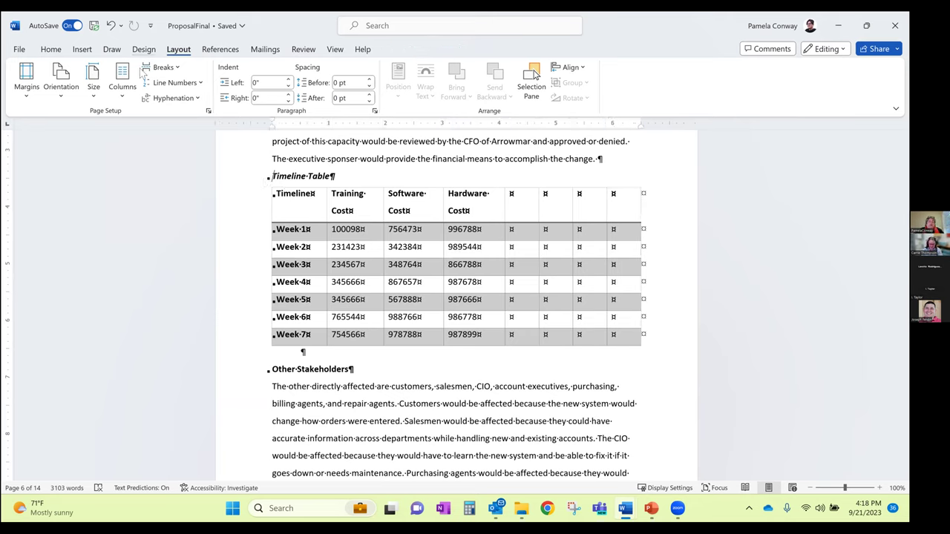
left_click(165, 68)
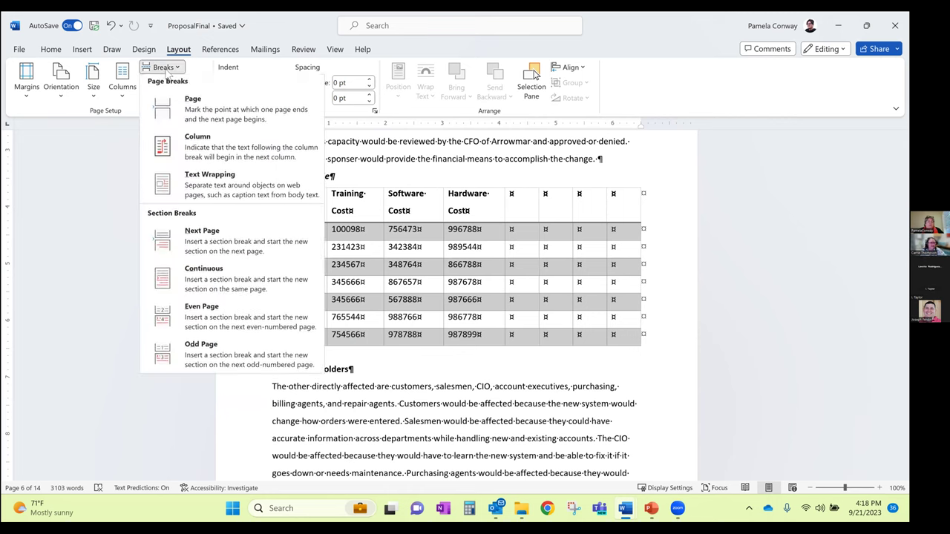
left_click(205, 245)
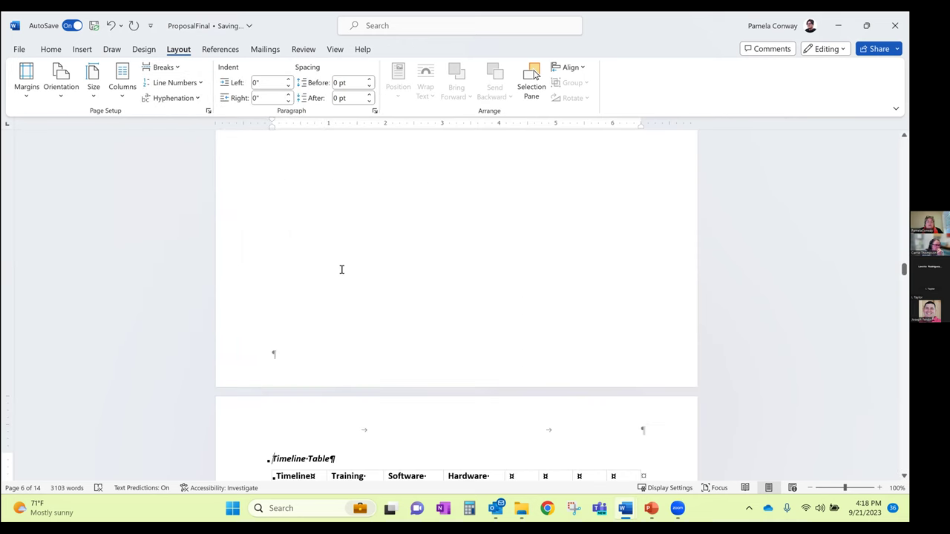
Add another next-page section break after the table and click back into its section
scroll(344, 279, "down", 5)
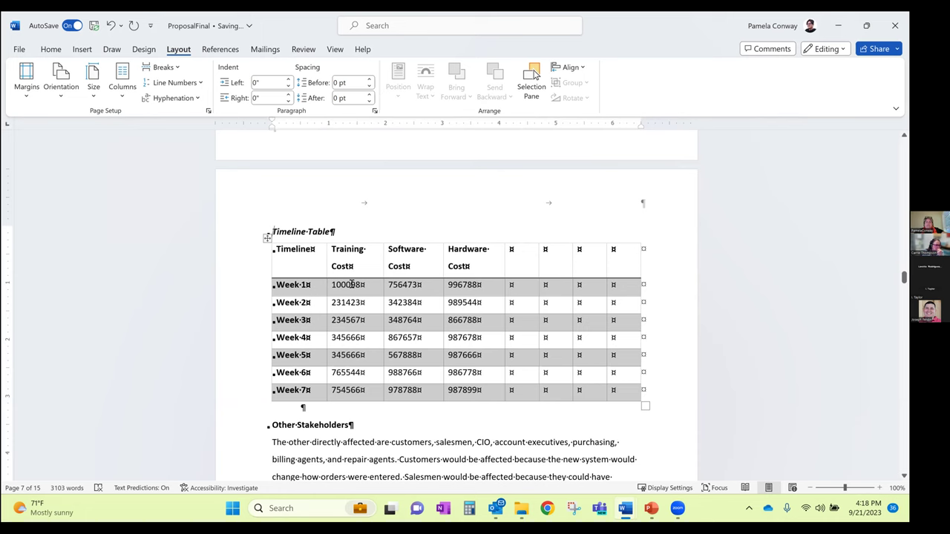
scroll(351, 284, "down", 2)
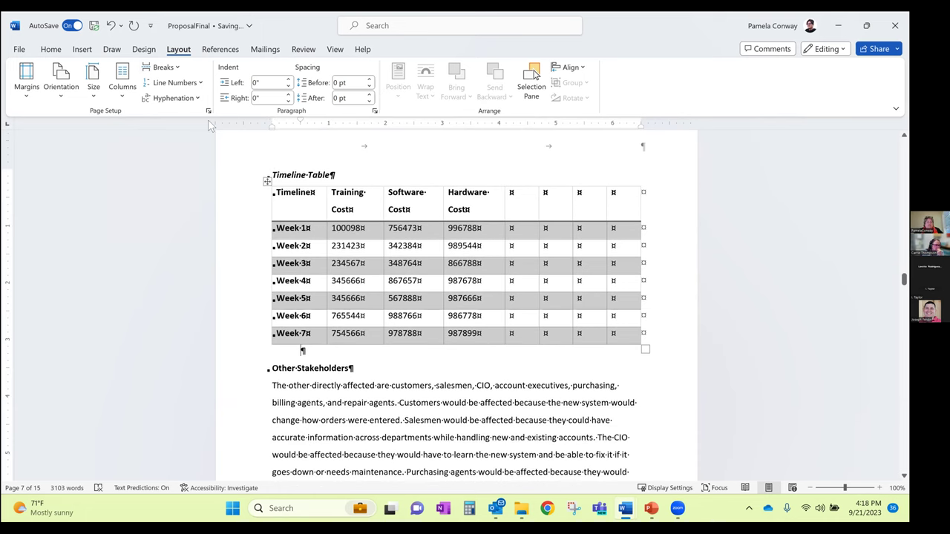
left_click(165, 68)
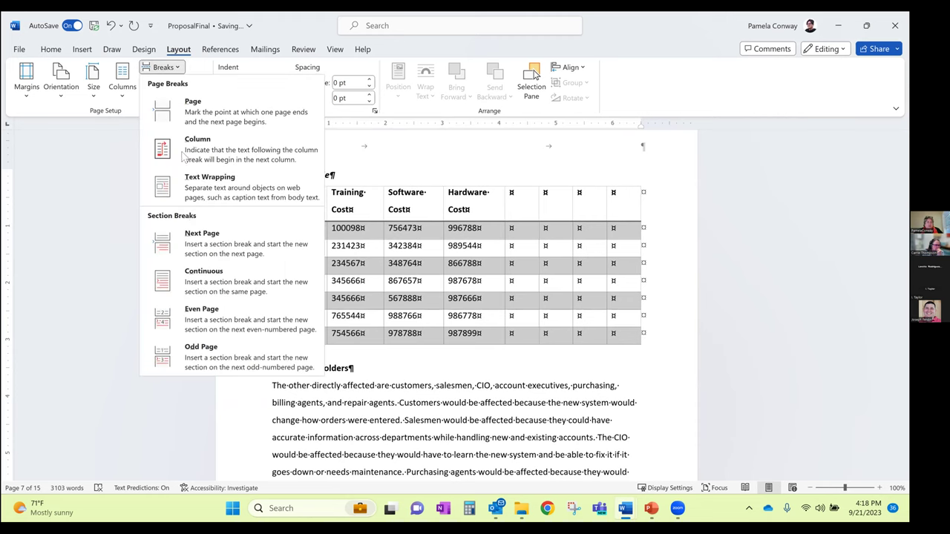
left_click(195, 241)
scroll(301, 456, "down", 5)
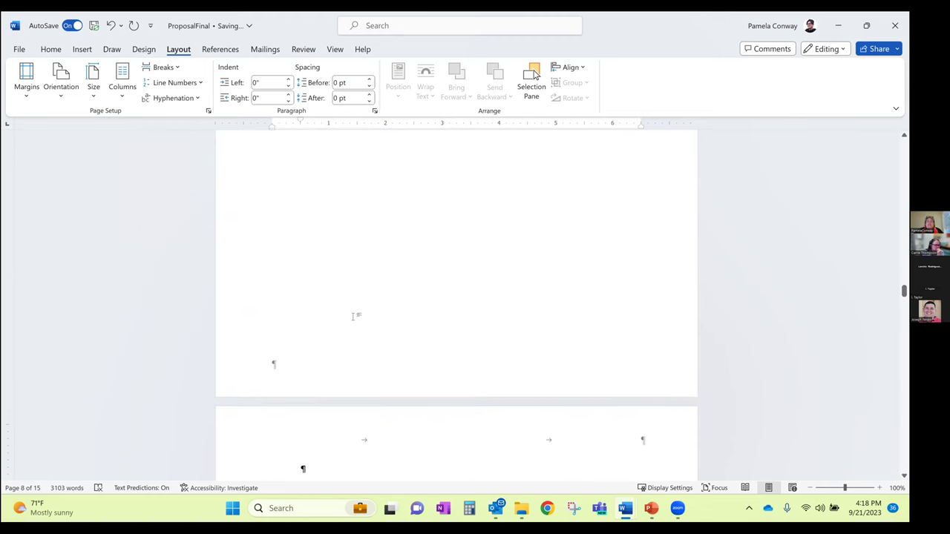
scroll(353, 317, "up", 5)
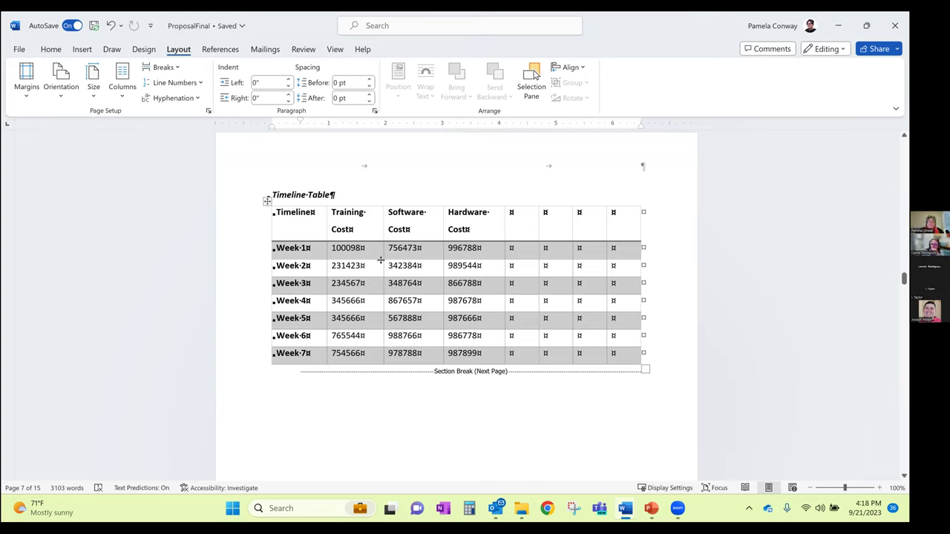
left_click(354, 227)
left_click(313, 190)
left_click(357, 250)
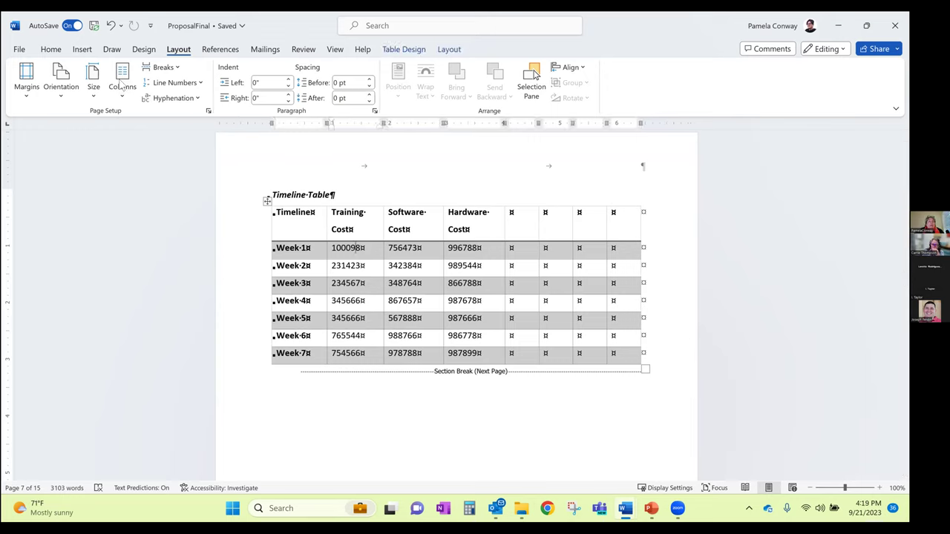
Switch the Timeline Table's section to landscape orientation
left_click(63, 88)
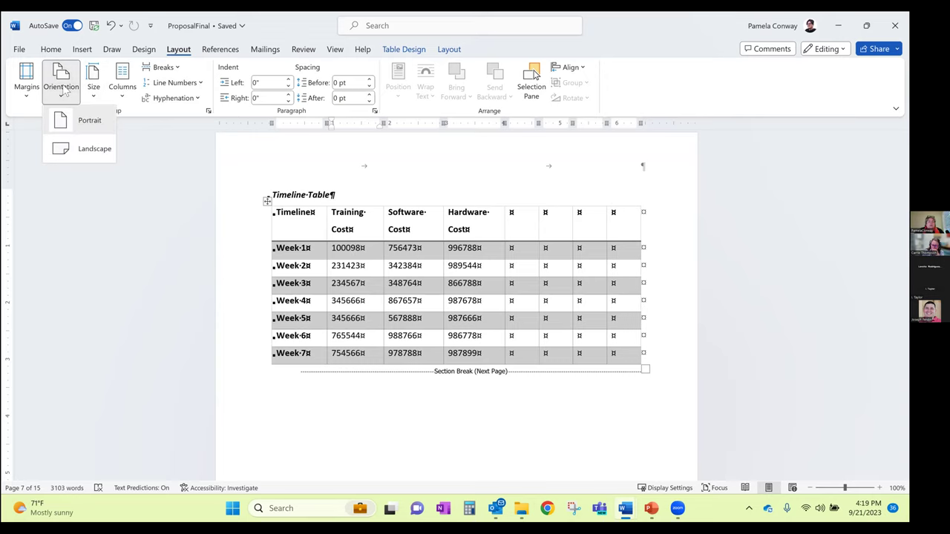
left_click(83, 152)
left_click(61, 82)
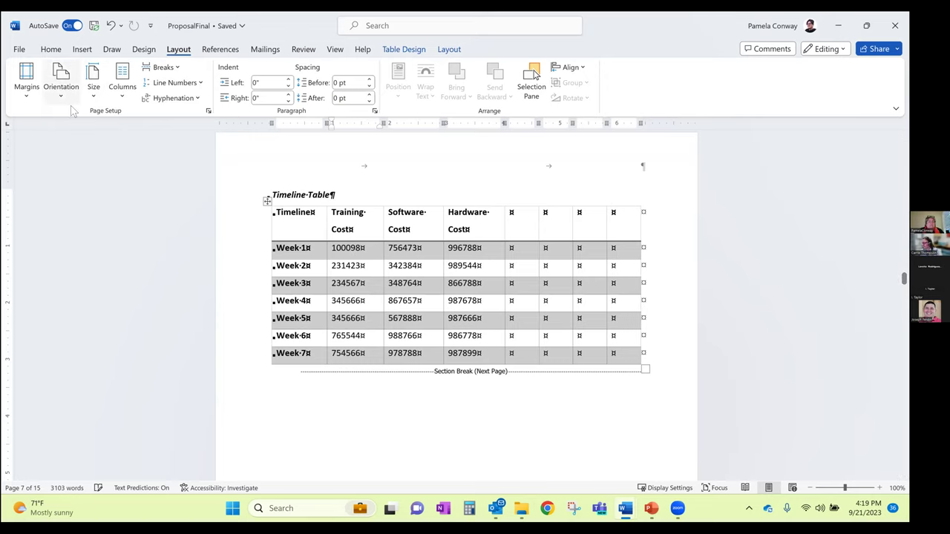
left_click(555, 248)
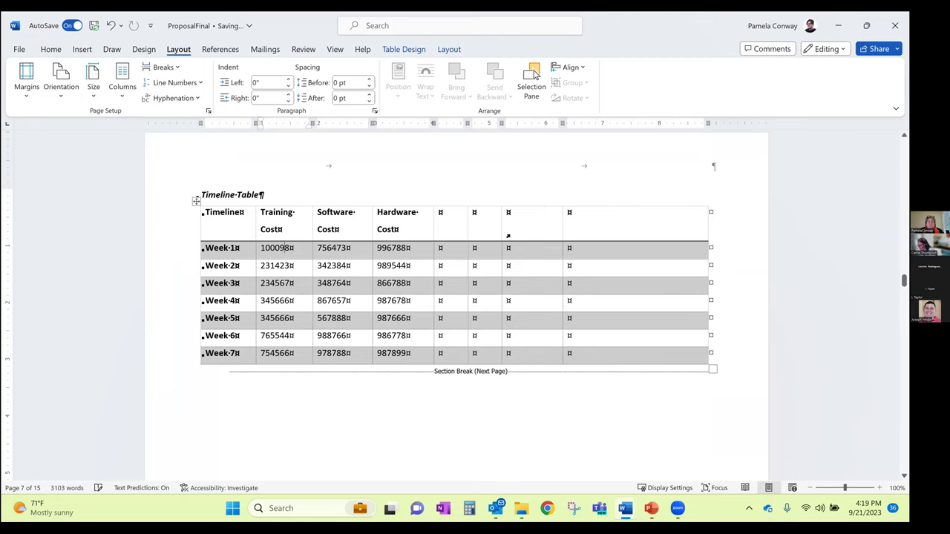
Scroll past the Timeline table to the top of the Other Stakeholders page
left_click(512, 283)
scroll(519, 315, "up", 3)
scroll(519, 319, "up", 8)
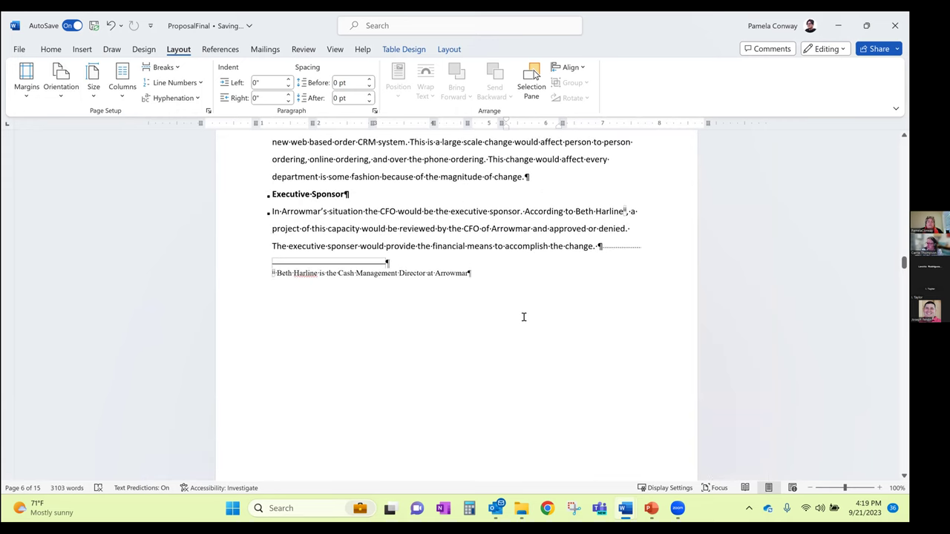
scroll(523, 317, "down", 13)
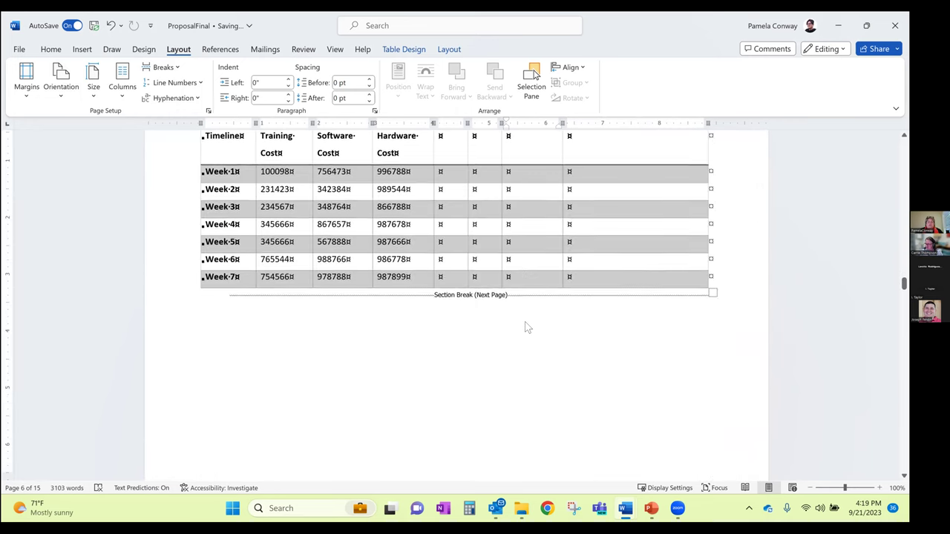
scroll(525, 326, "down", 10)
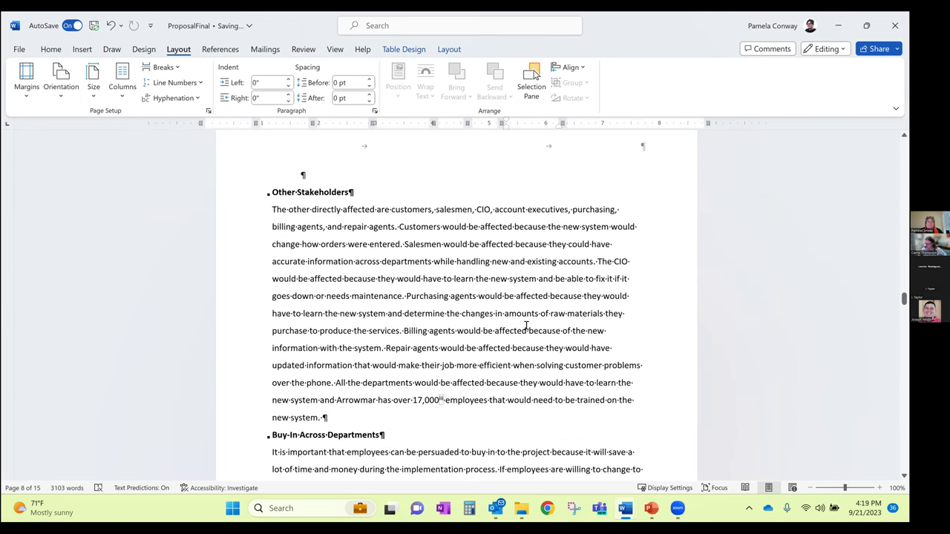
scroll(526, 327, "up", 1)
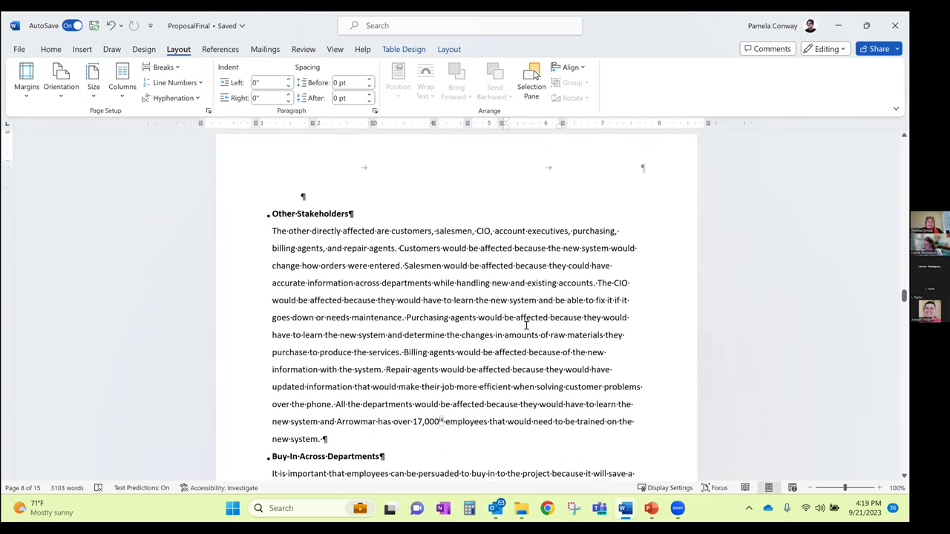
scroll(526, 326, "up", 5)
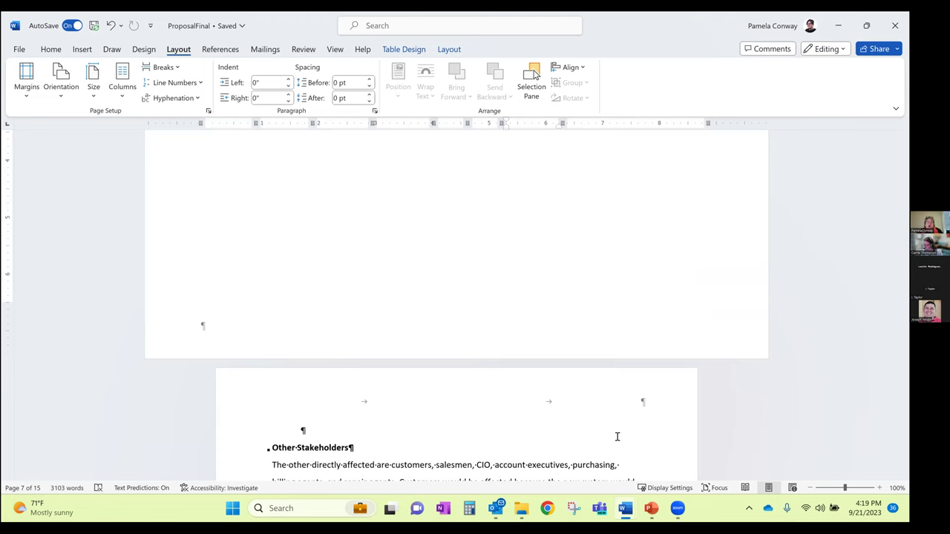
left_click(173, 68)
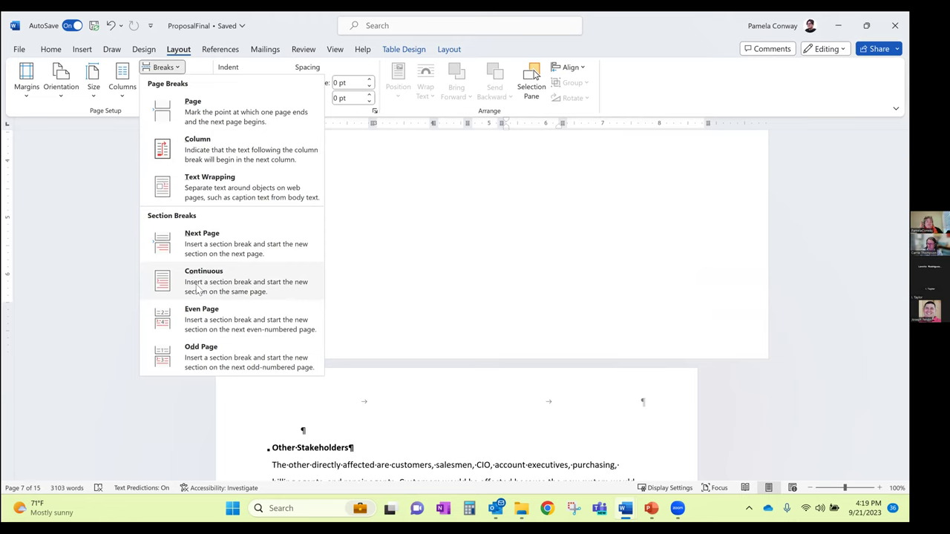
left_click(426, 414)
scroll(426, 414, "down", 3)
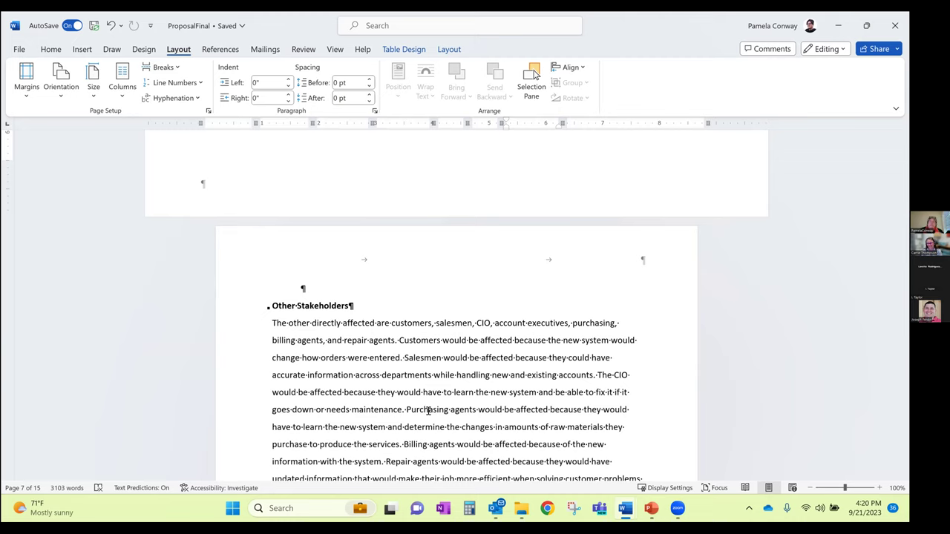
left_click(428, 410)
scroll(419, 393, "up", 3)
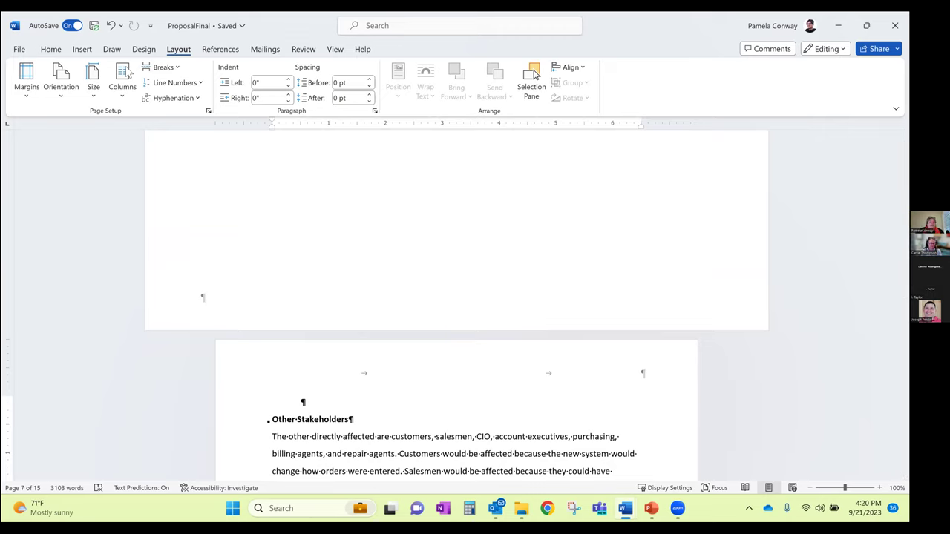
Edit the Other Stakeholders page's header through Insert > Header > Edit Header
left_click(83, 49)
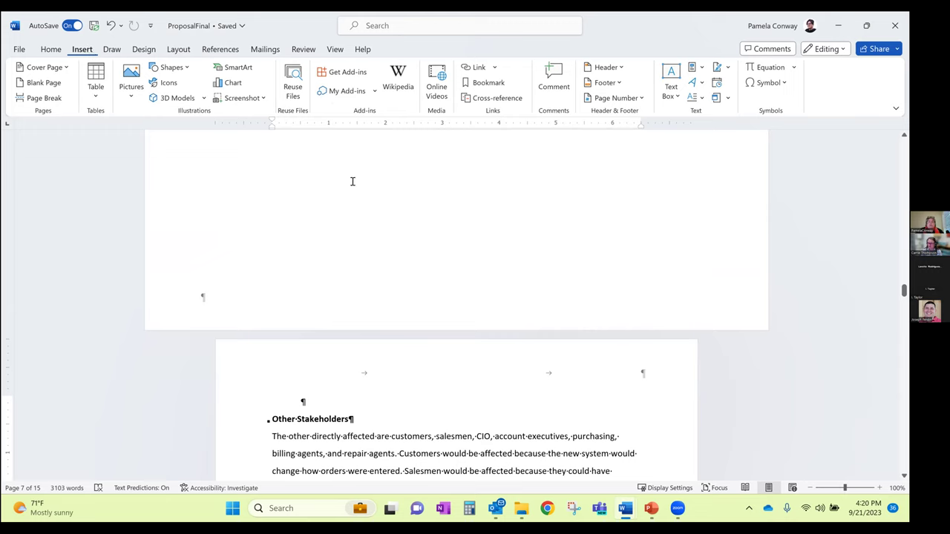
left_click(606, 68)
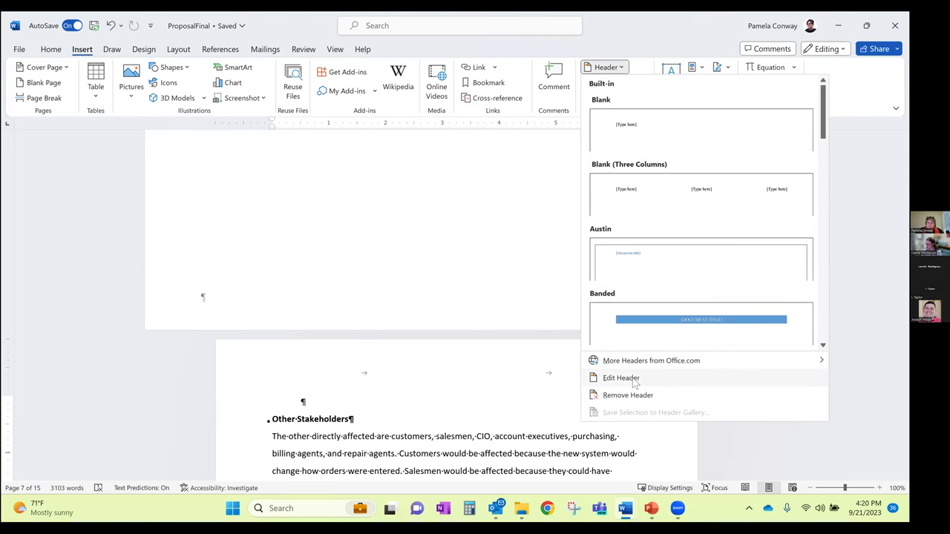
left_click(621, 377)
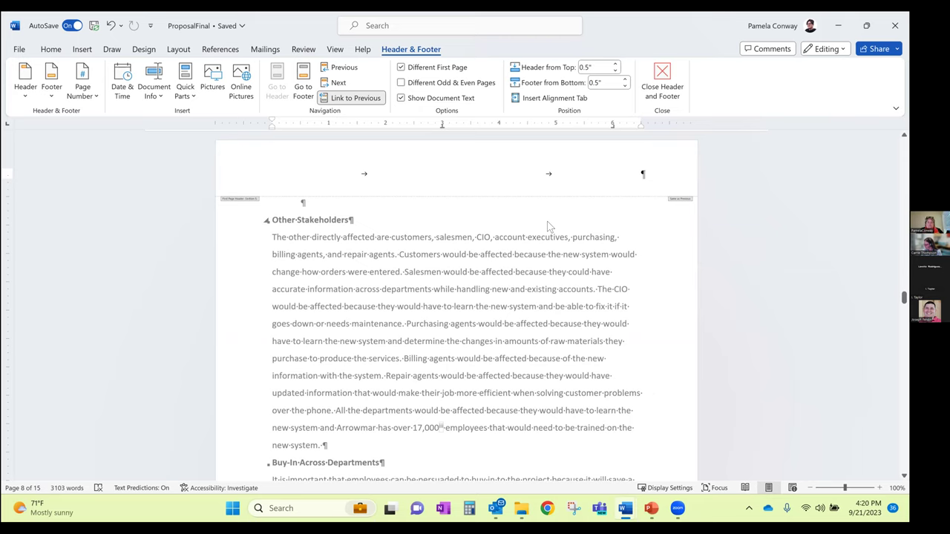
type("Proposal")
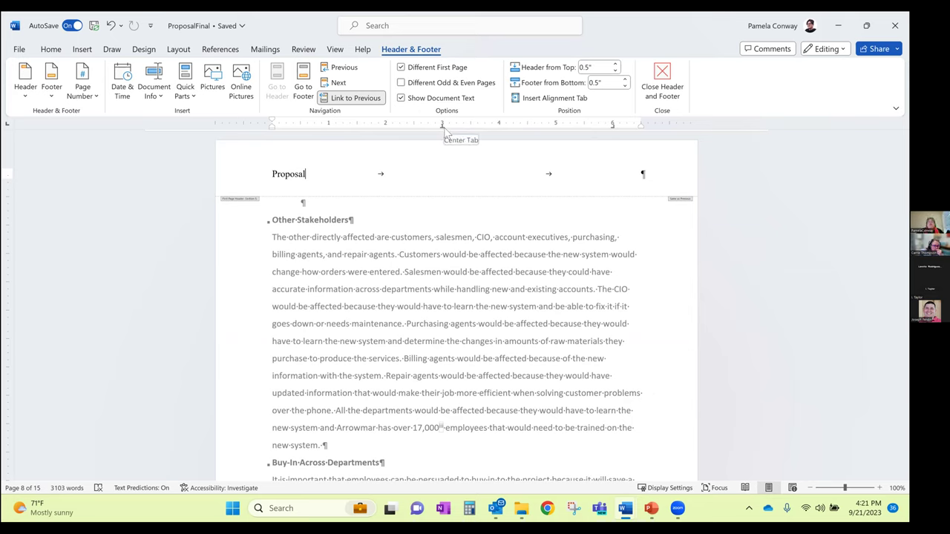
left_click_drag(613, 124, 633, 127)
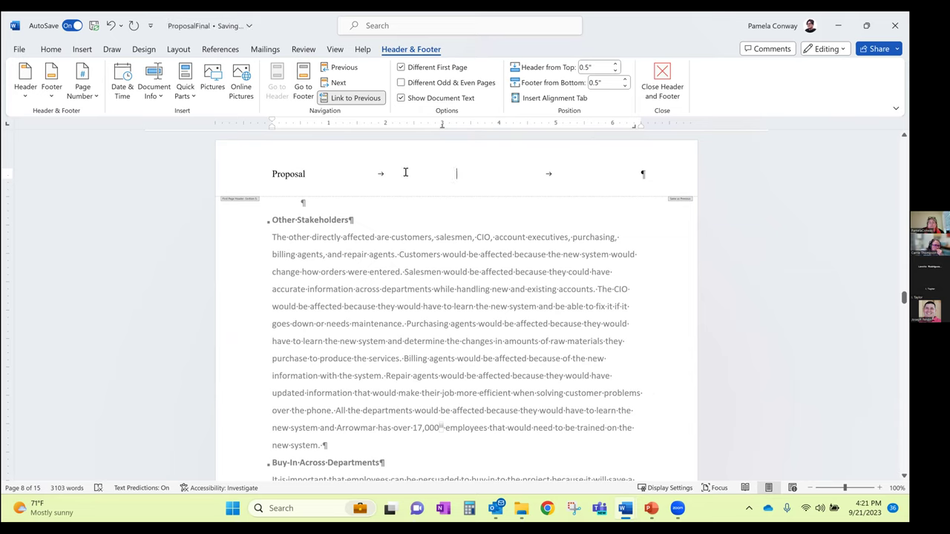
left_click(633, 171)
type("www.intelle")
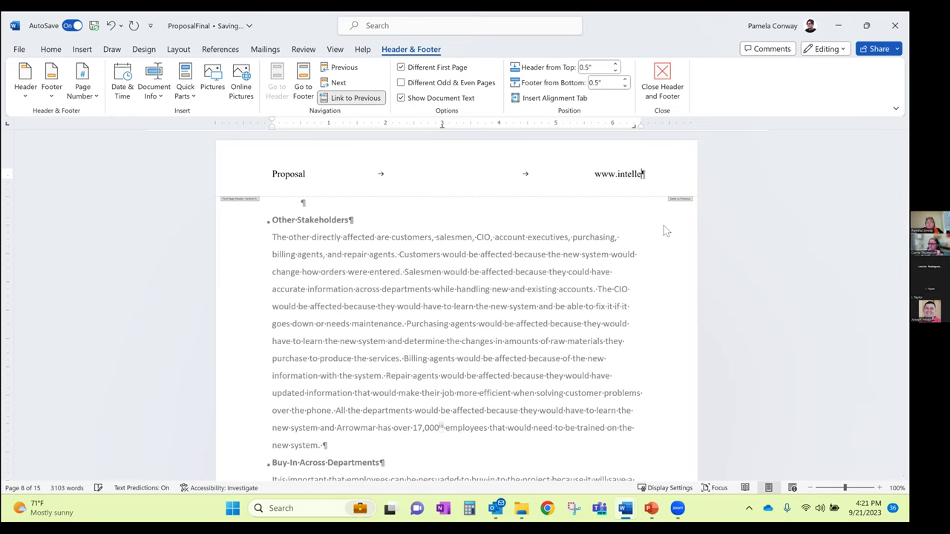
type("zy.com")
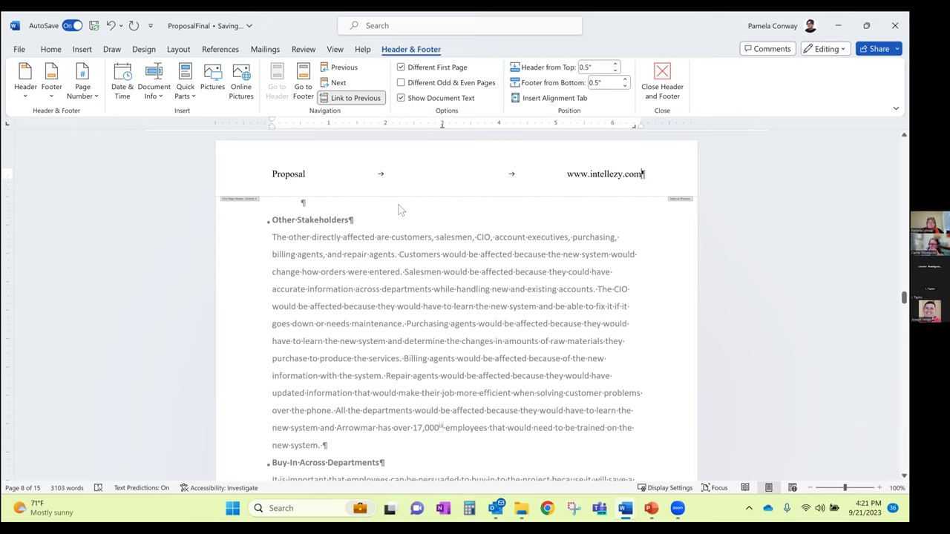
left_click(400, 169)
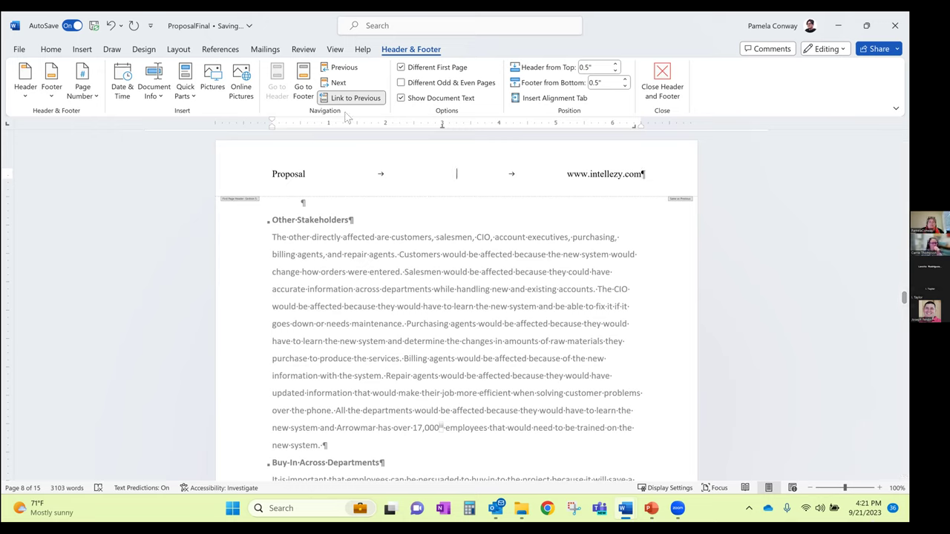
Insert a centred Accent Bar 1 page number in this section's footer, then close header and footer editing
left_click(306, 88)
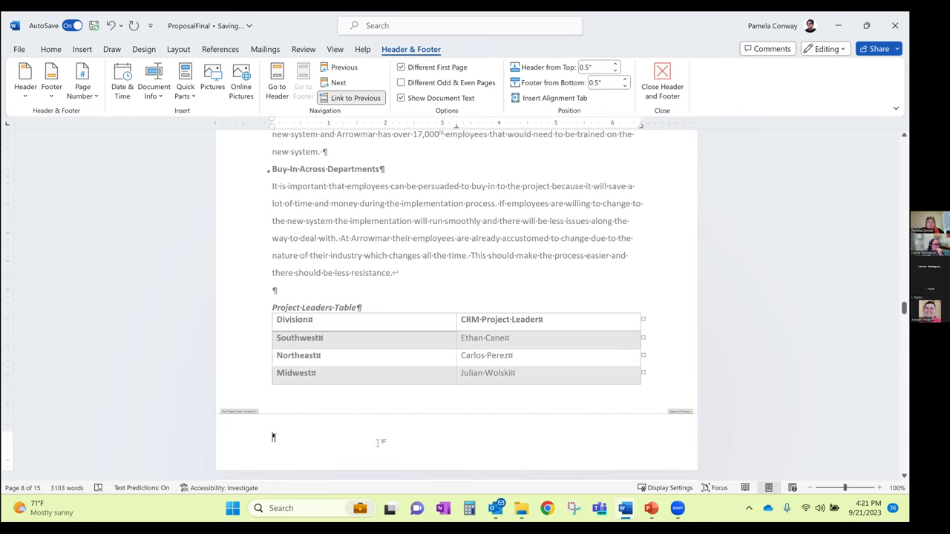
key("Tab")
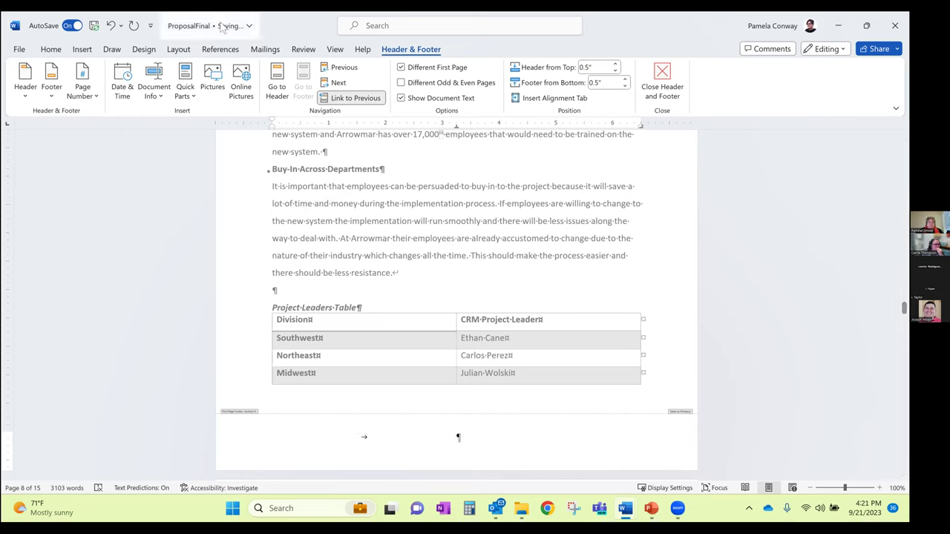
left_click(80, 81)
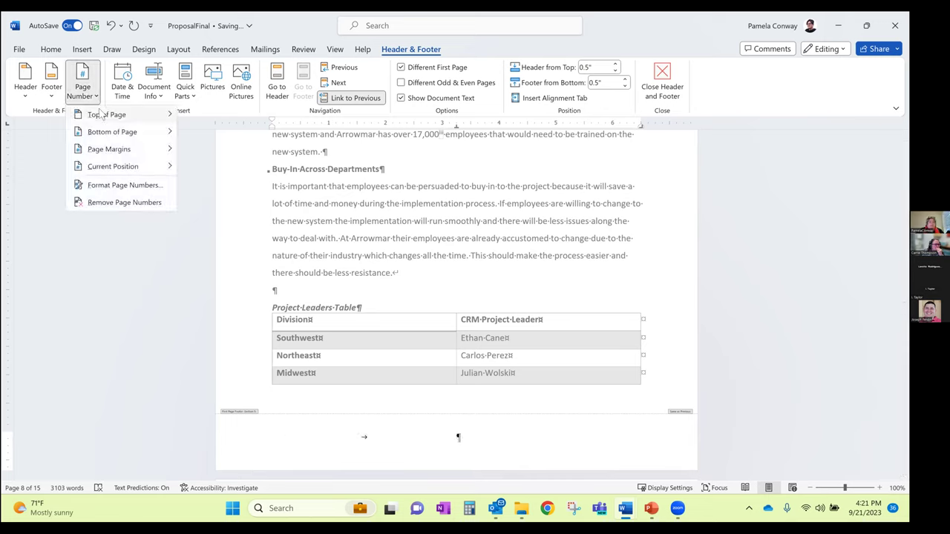
mouse_move(112, 166)
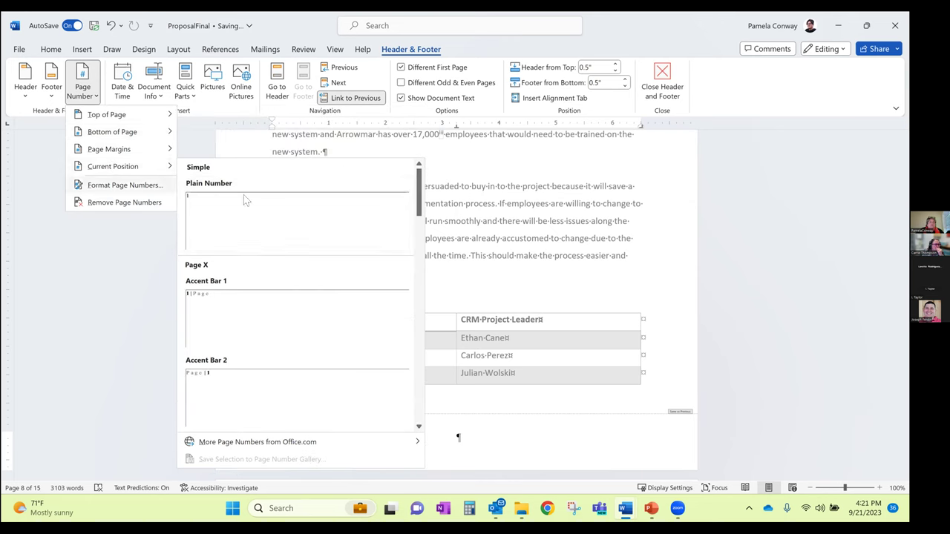
left_click(252, 308)
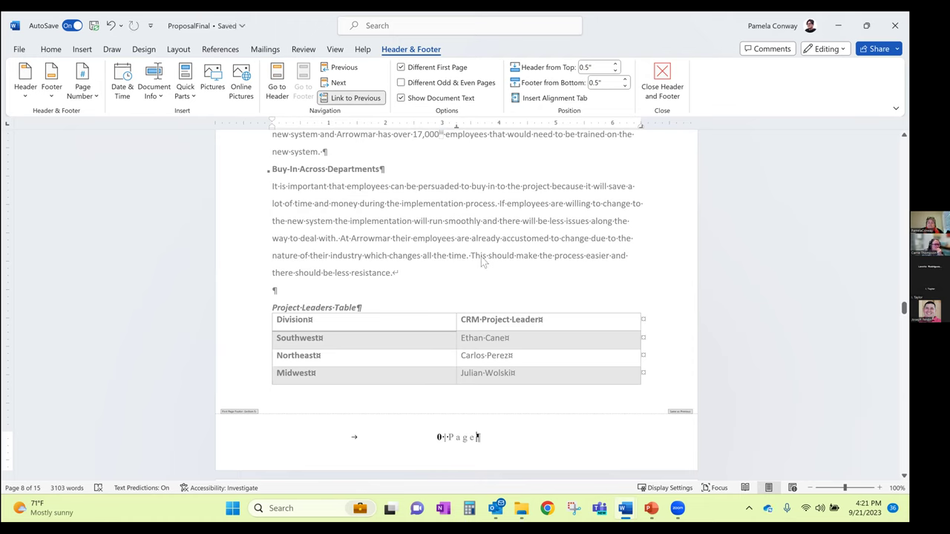
left_click(661, 78)
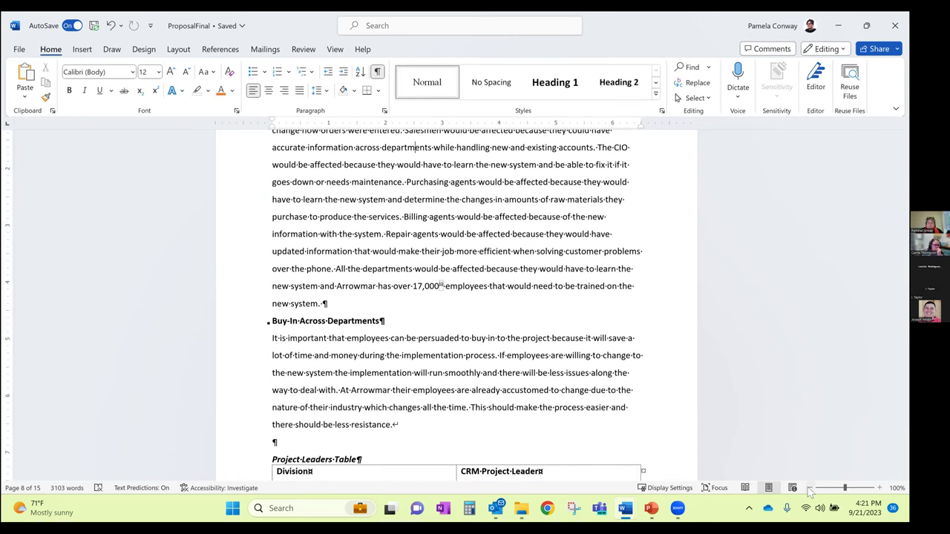
Zoom out to 80% and place the insertion point at the Implementation heading
left_click(810, 489)
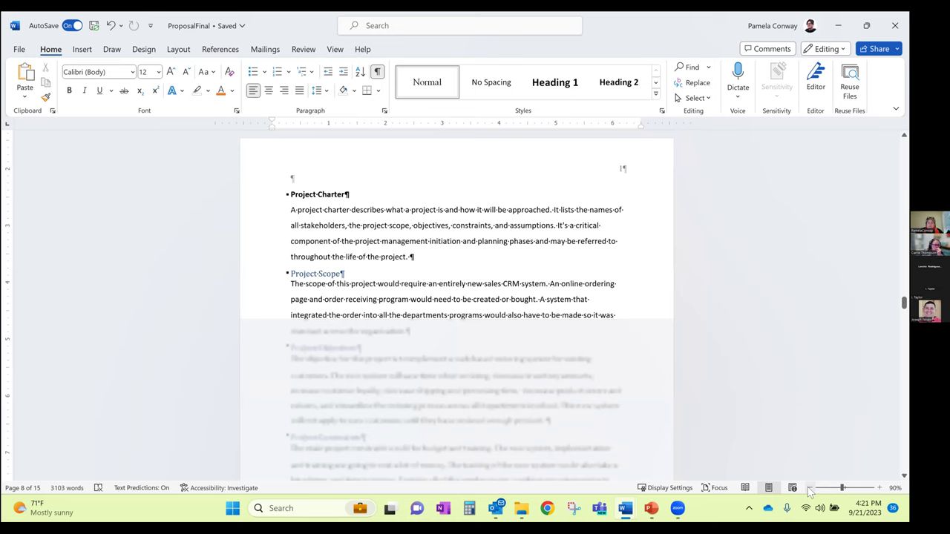
left_click(811, 488)
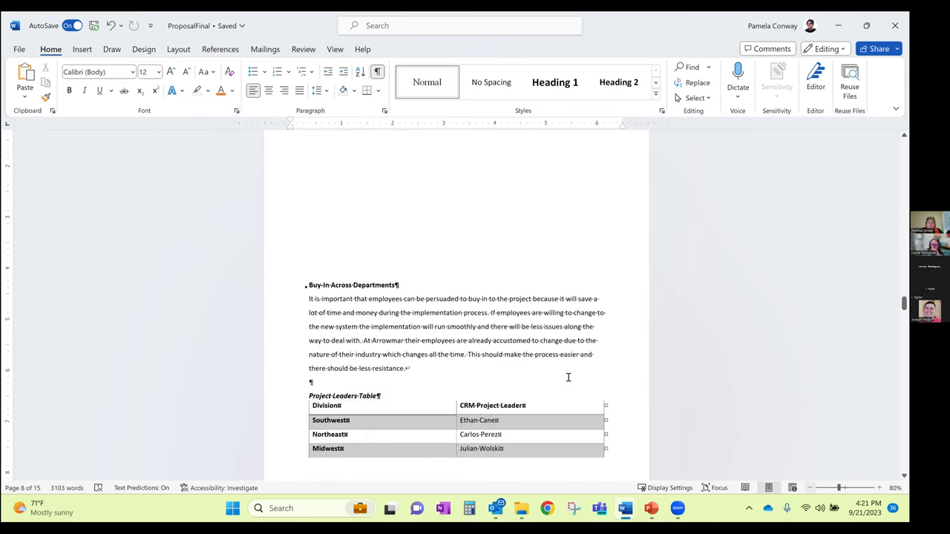
scroll(568, 377, "down", 1, "ctrl")
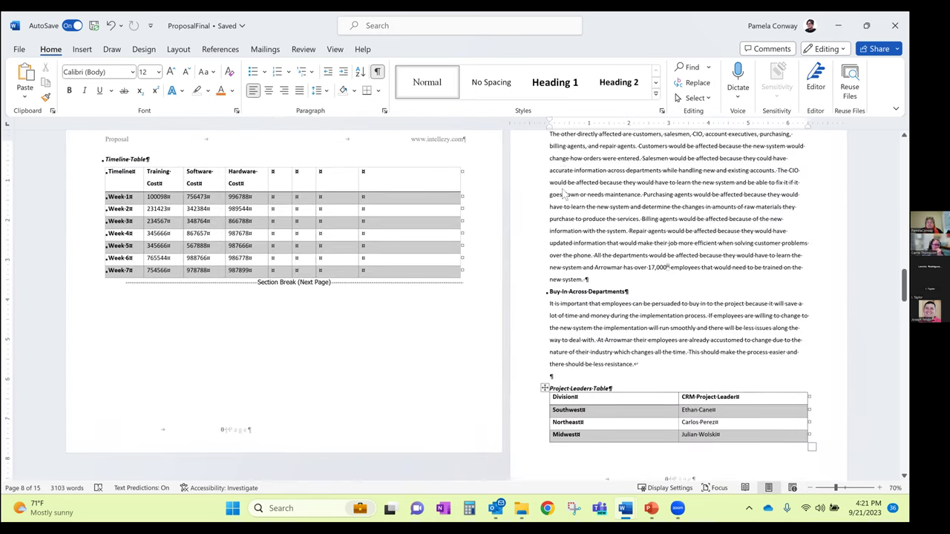
scroll(568, 208, "up", 3)
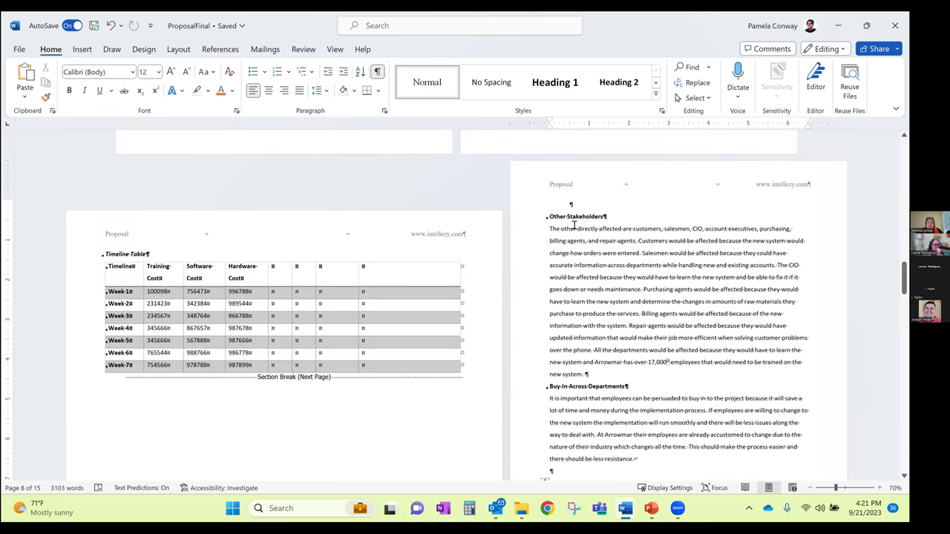
scroll(575, 226, "down", 5)
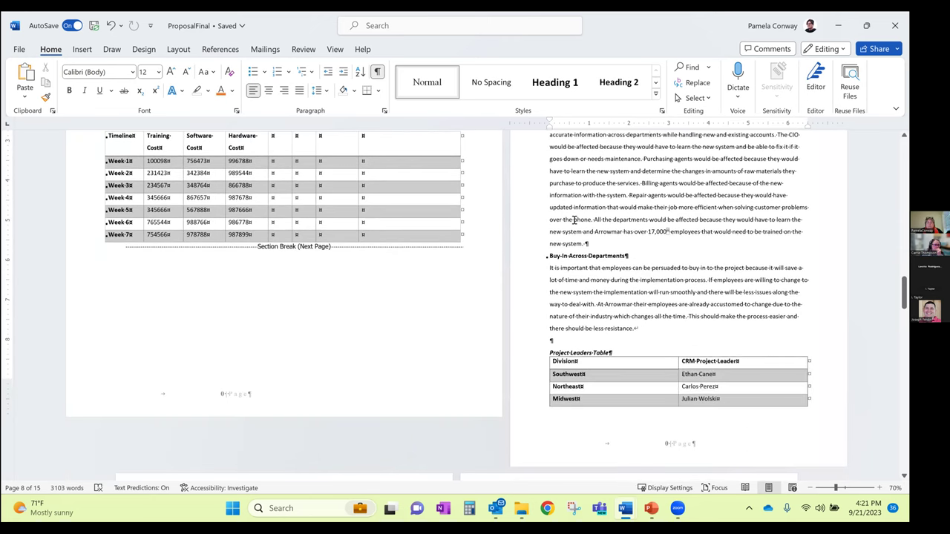
scroll(574, 220, "down", 4)
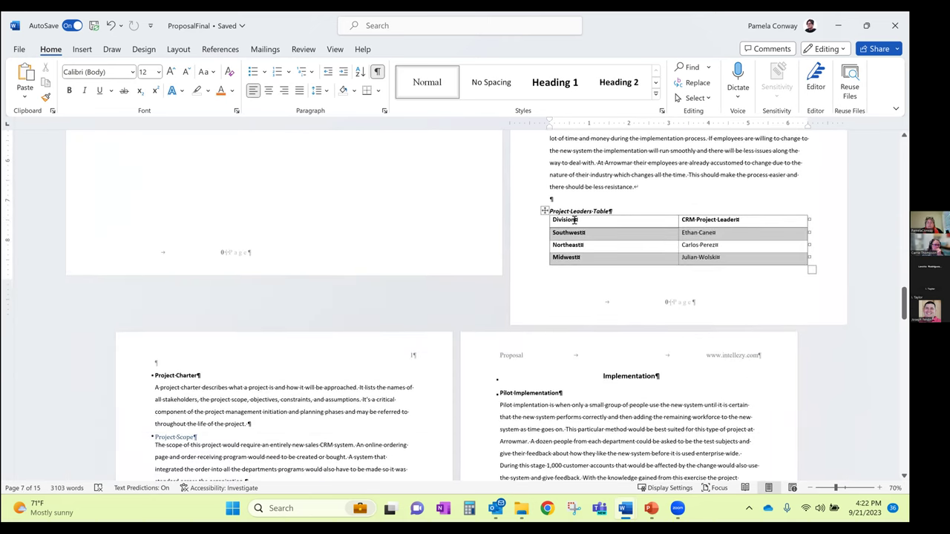
scroll(572, 218, "down", 4)
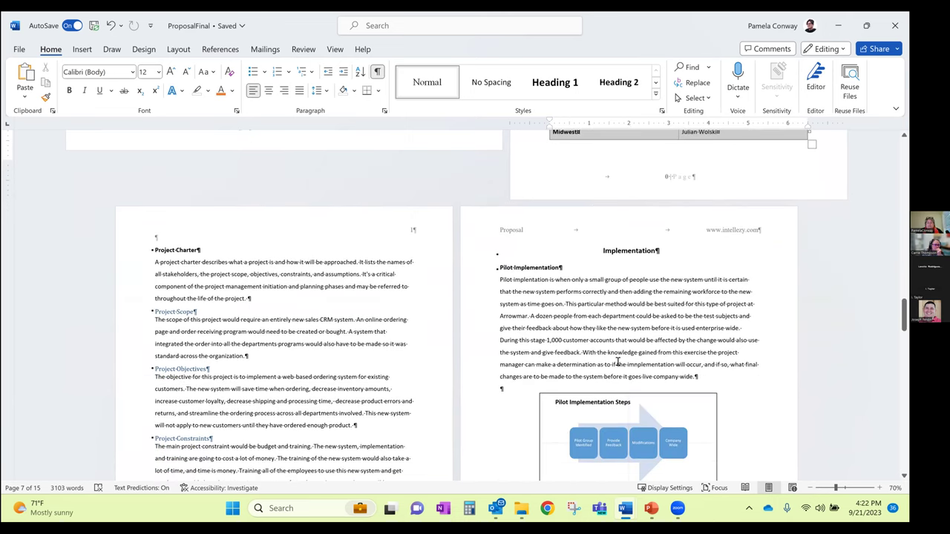
scroll(633, 443, "down", 4)
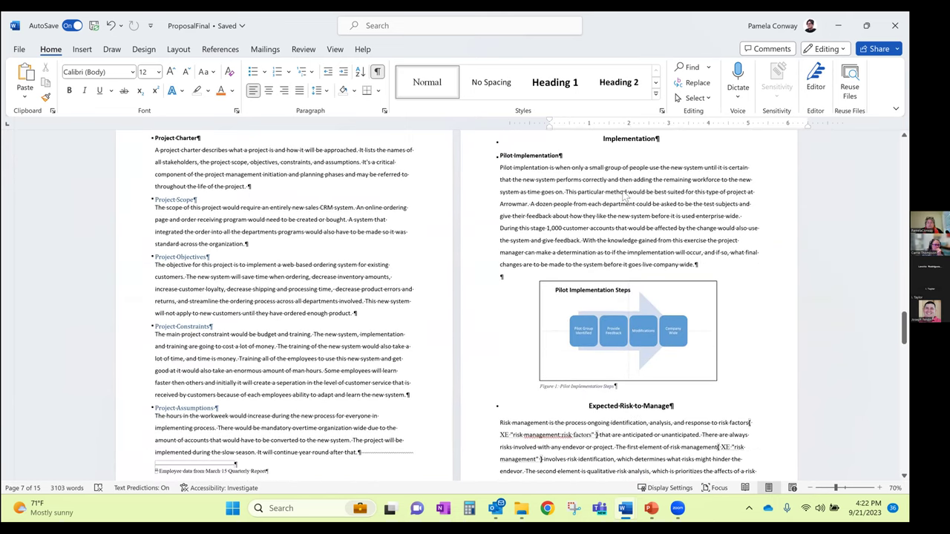
scroll(309, 204, "up", 4)
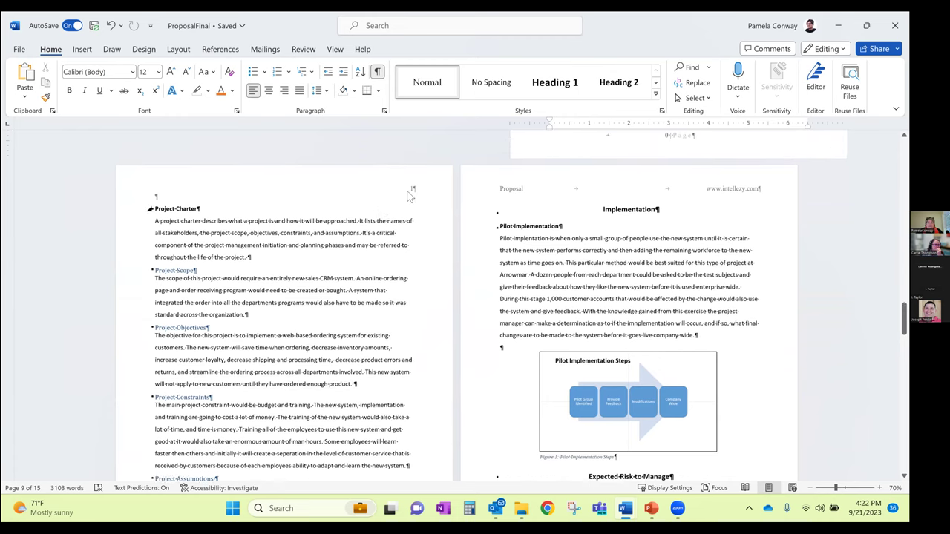
left_click(516, 199)
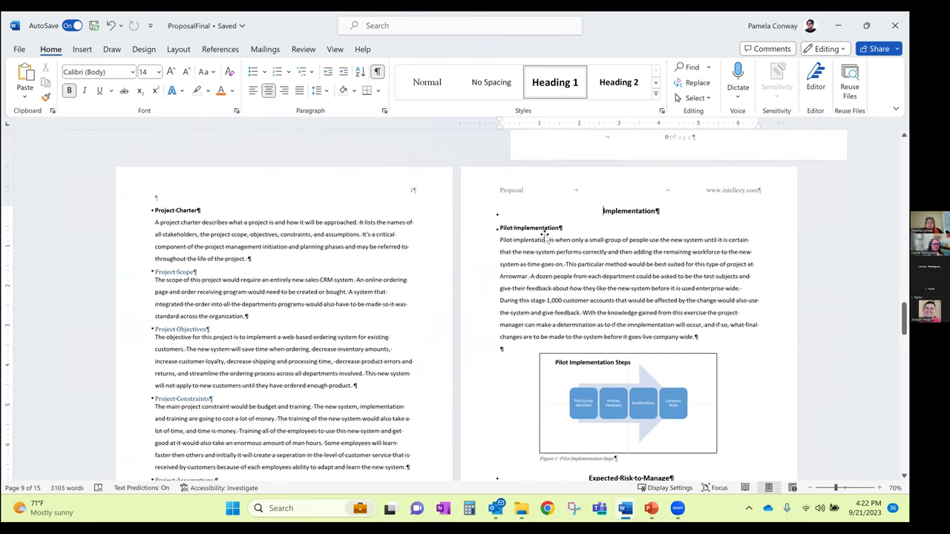
Scroll on to the Risk Mitigation and Change Model pages and click into the body text
scroll(548, 235, "down", 1)
scroll(548, 235, "down", 2)
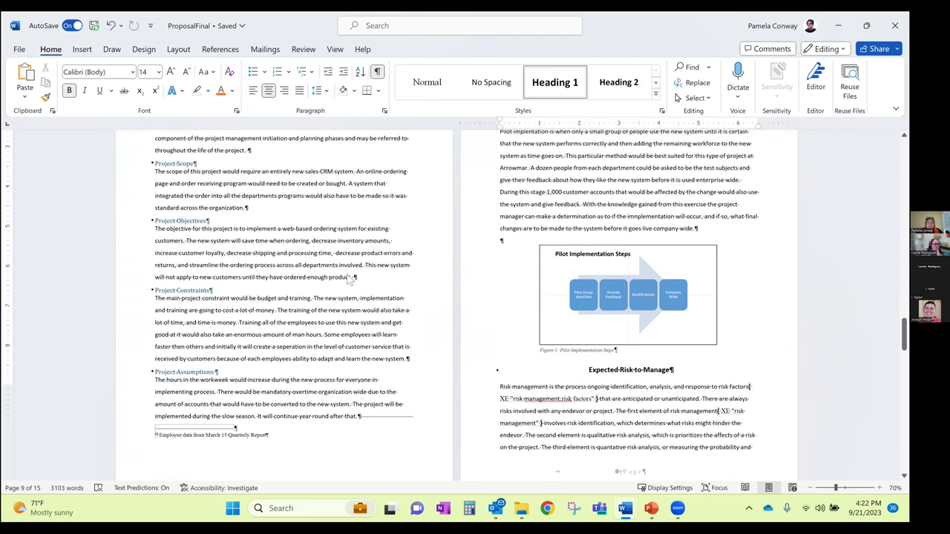
scroll(348, 275, "down", 2)
scroll(348, 275, "down", 4)
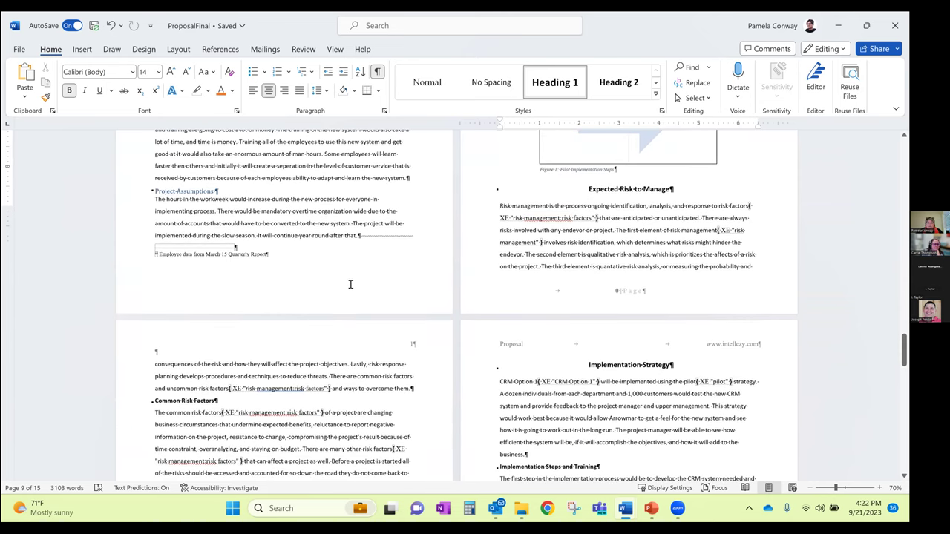
scroll(361, 295, "down", 2)
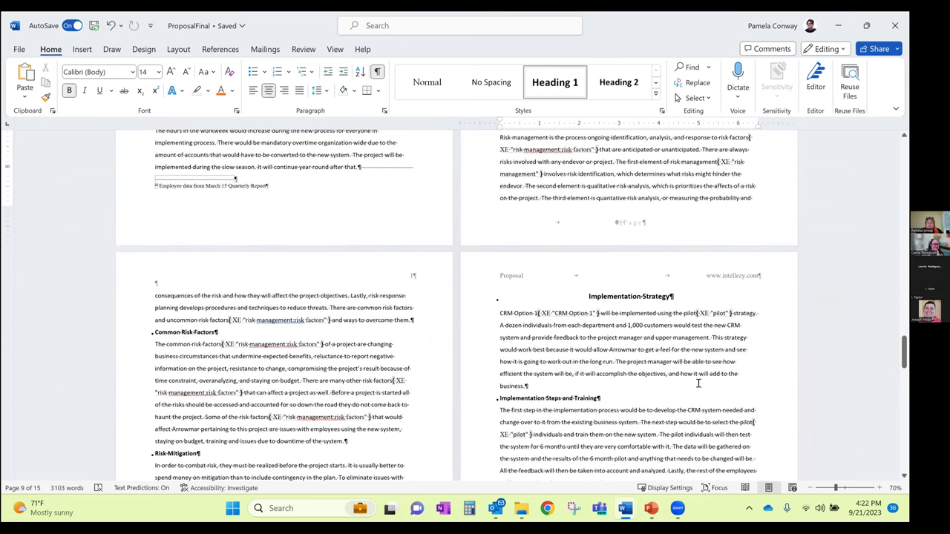
scroll(650, 391, "down", 4)
left_click(650, 391)
scroll(297, 395, "down", 1)
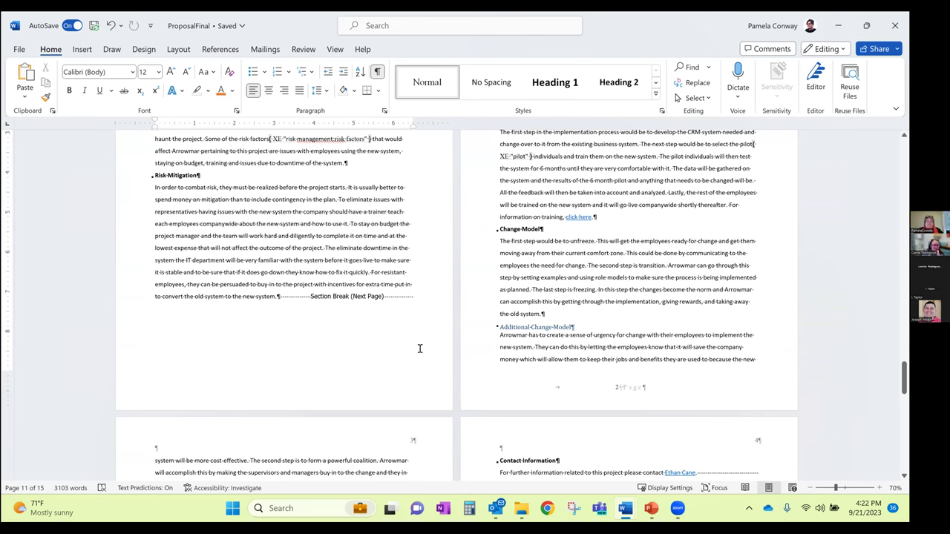
scroll(463, 208, "up", 1)
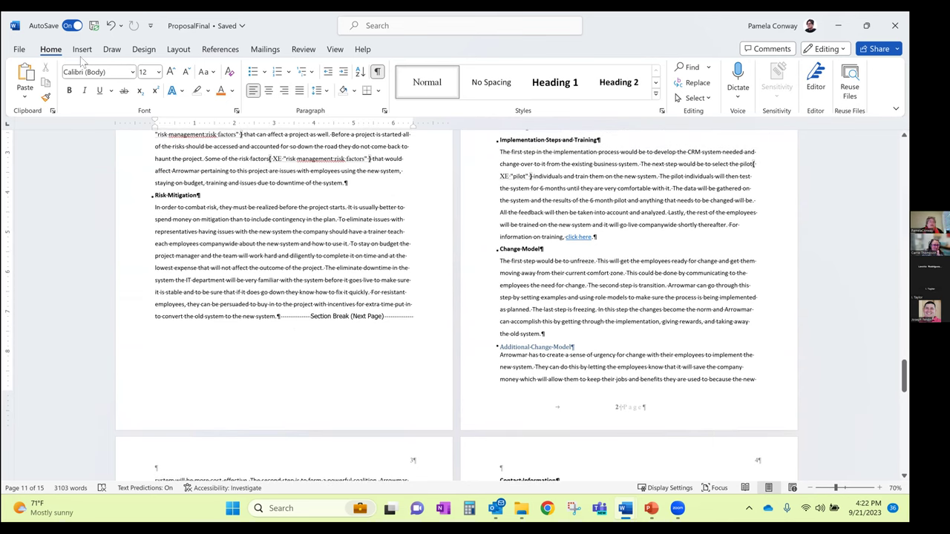
Start editing the page headers with Insert > Header > Edit Header, viewing the Common Risk Factors page
left_click(82, 49)
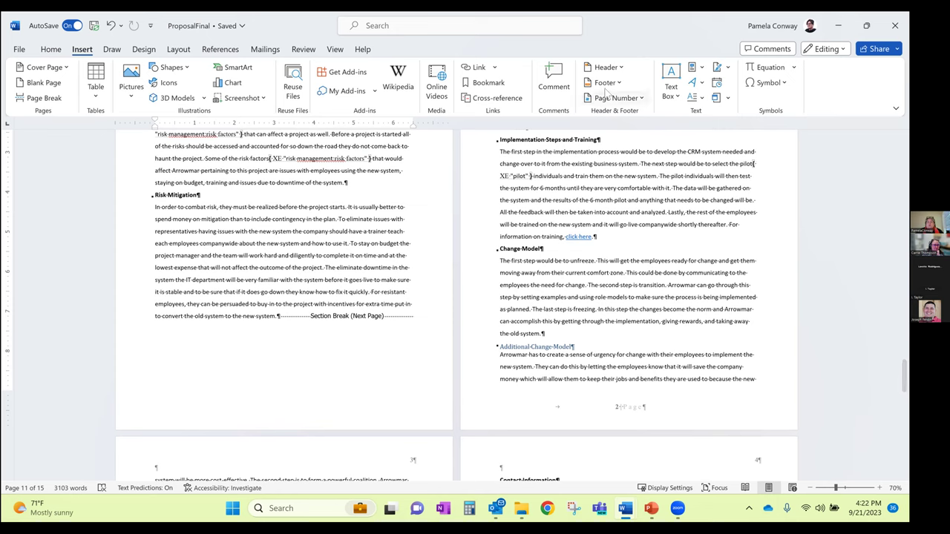
left_click(610, 69)
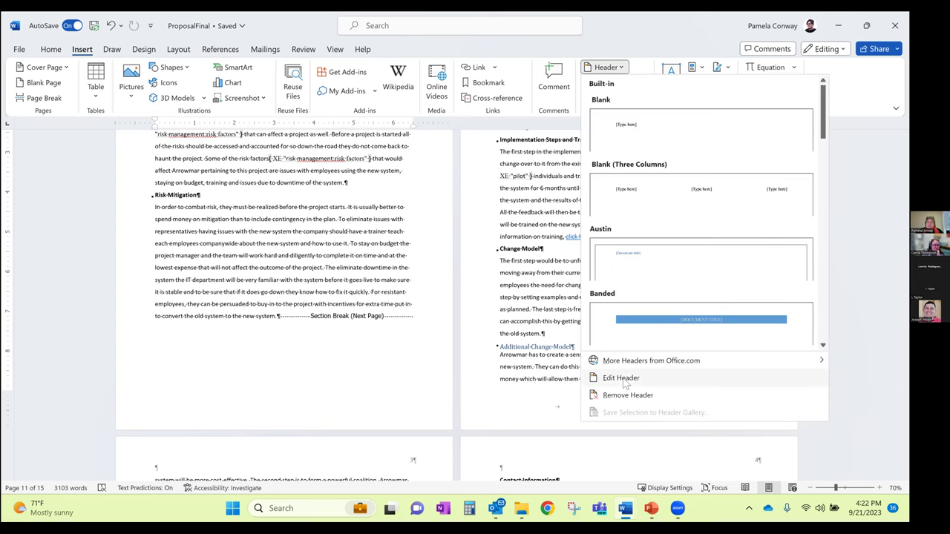
left_click(542, 346)
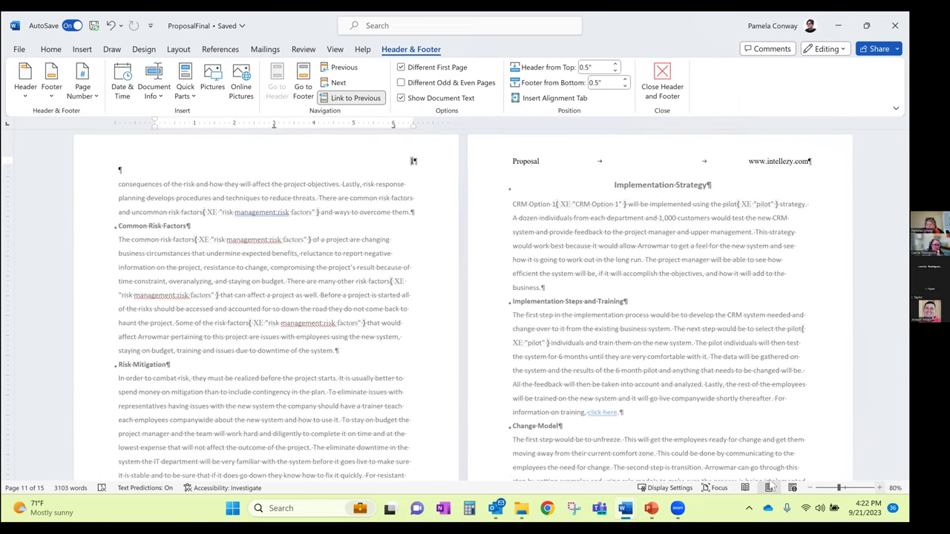
scroll(320, 261, "up", 2)
scroll(457, 296, "up", 1)
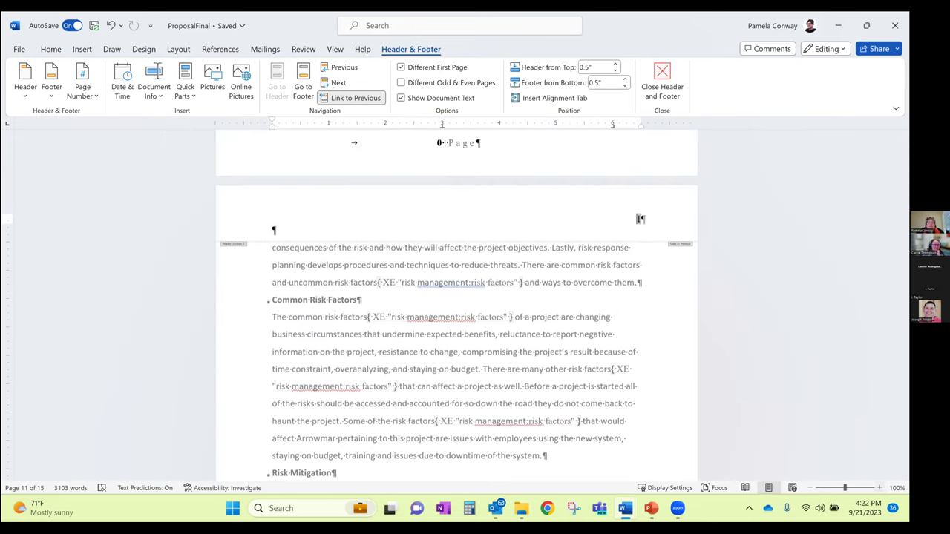
scroll(456, 297, "up", 1)
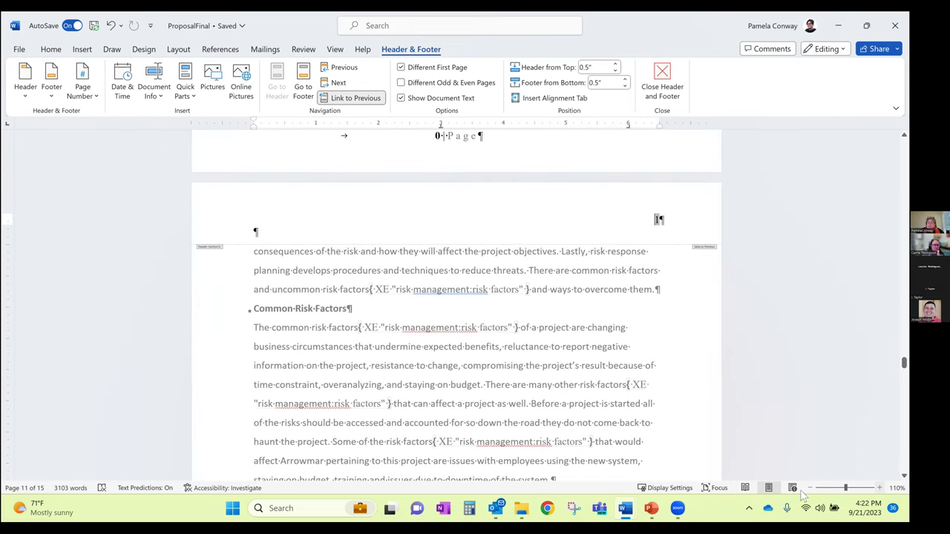
scroll(813, 493, "up", 1)
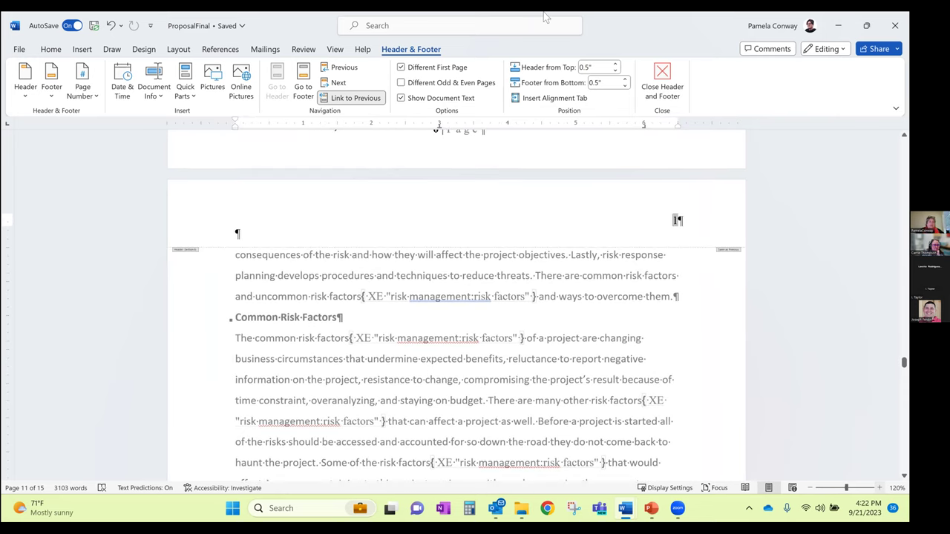
scroll(111, 185, "down", 1)
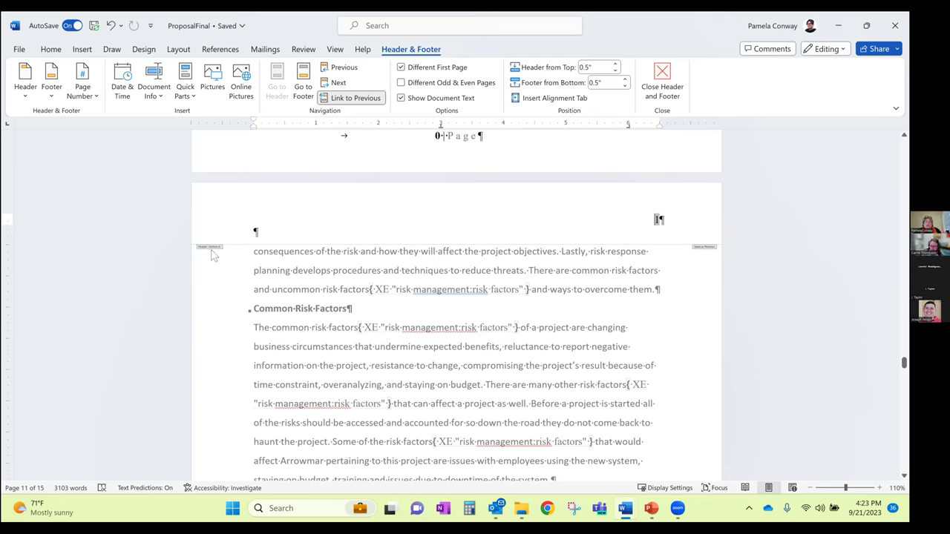
Go back to the Implementation section header and turn off its Different First Page
left_click(340, 83)
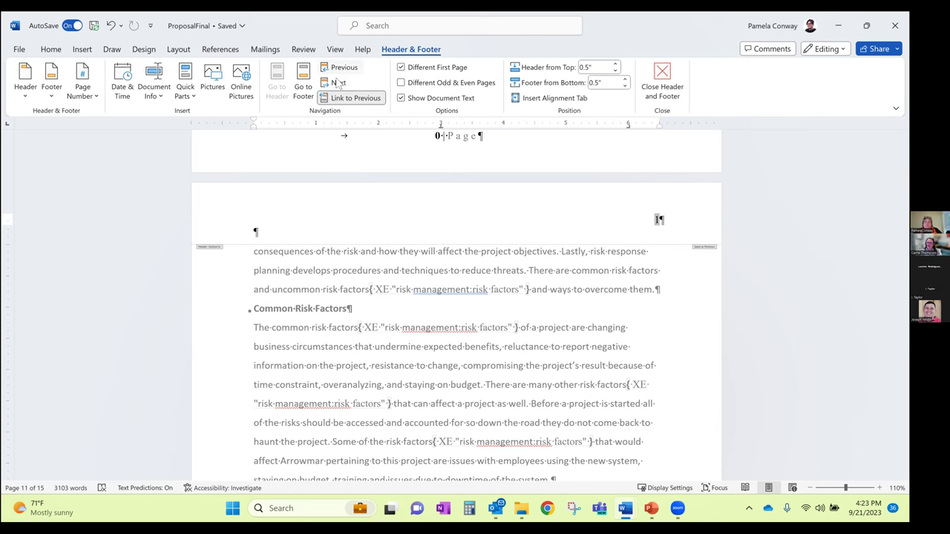
left_click(340, 68)
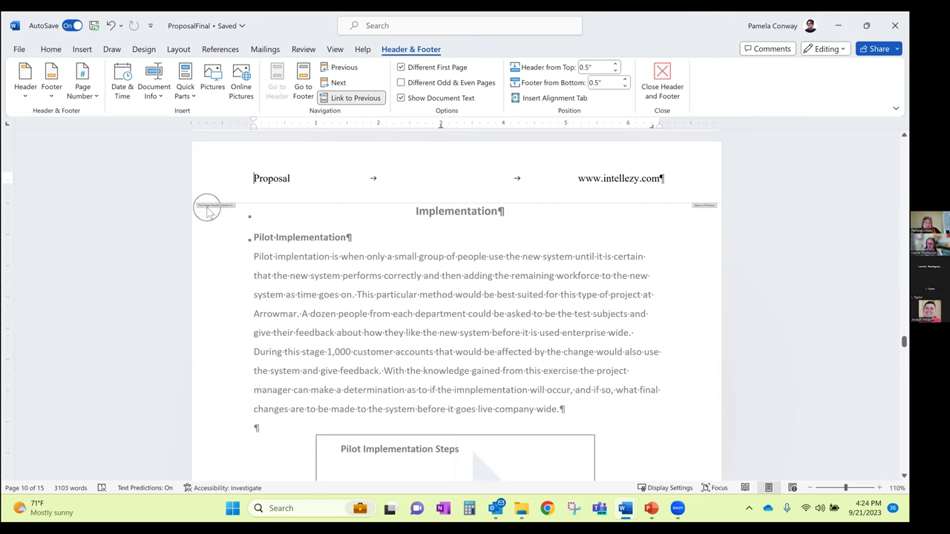
left_click(421, 69)
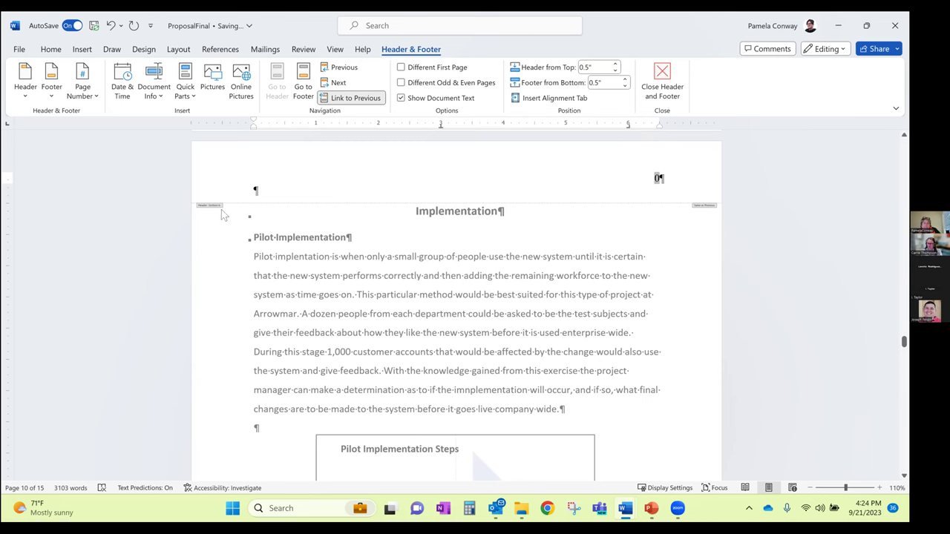
Move back to the Other Stakeholders section header and turn off its Different First Page
left_click(346, 69)
left_click(345, 68)
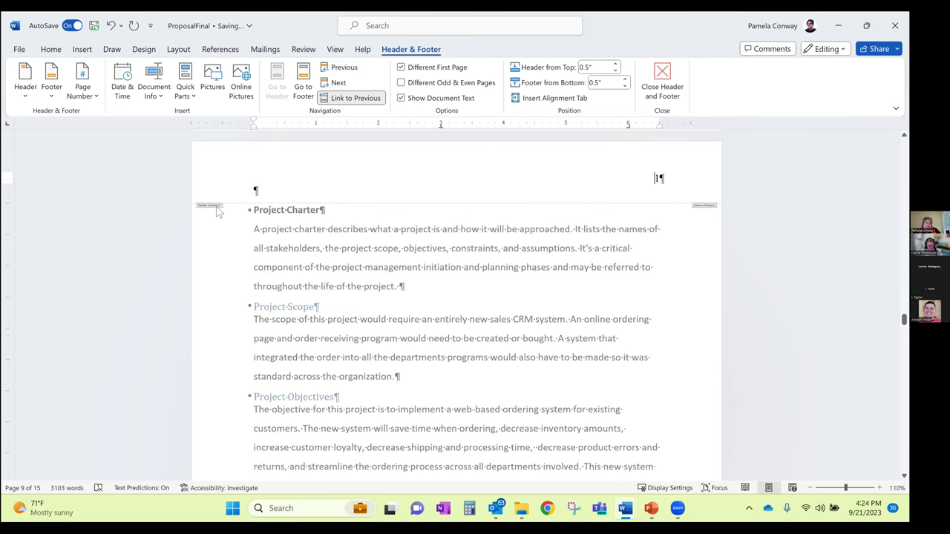
left_click(343, 67)
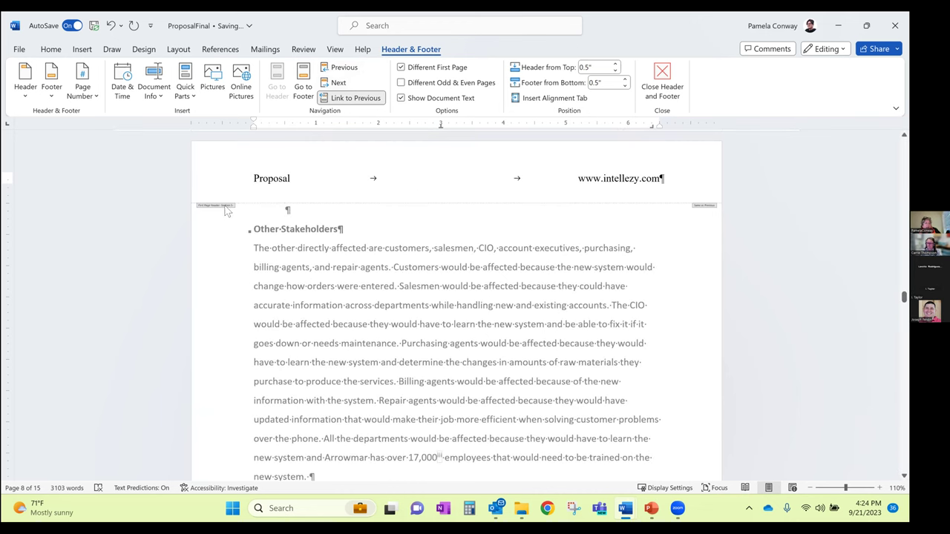
left_click(413, 71)
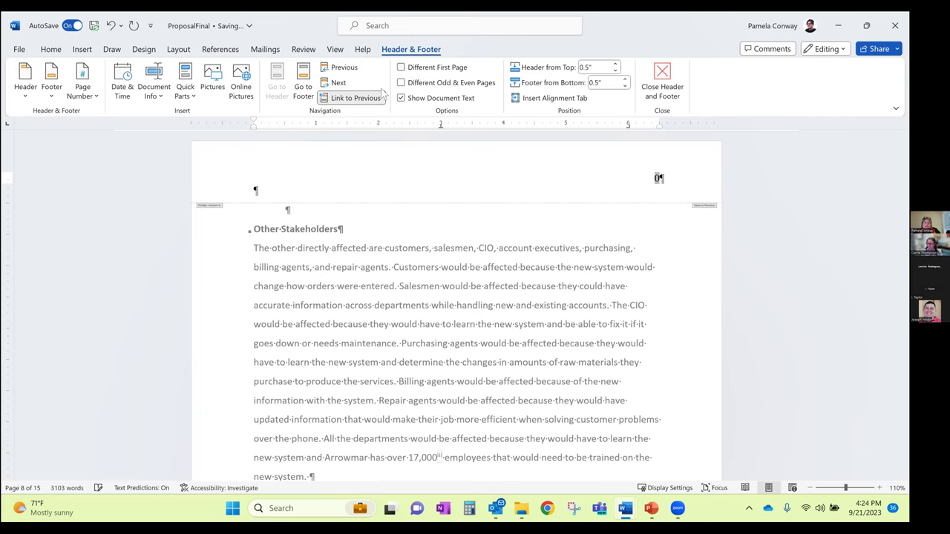
left_click(344, 68)
left_click(347, 70)
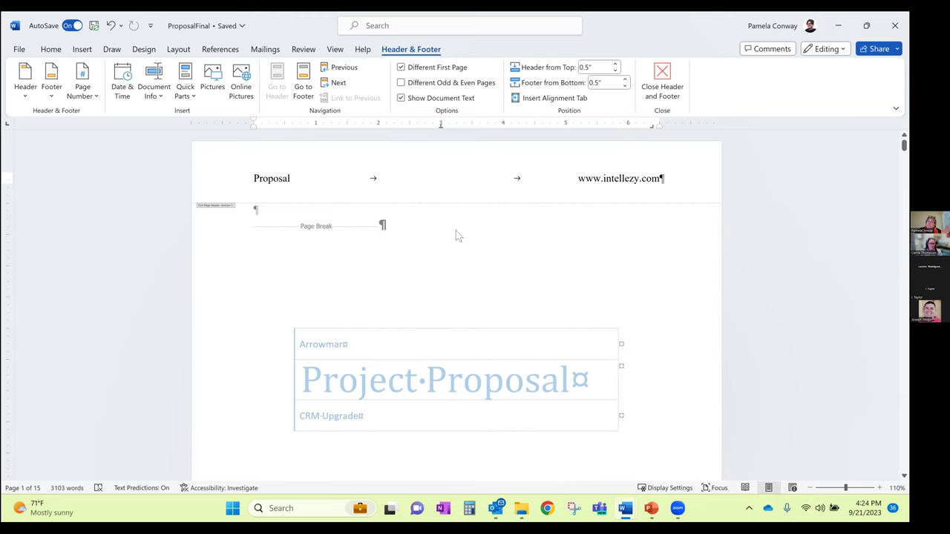
left_click(345, 87)
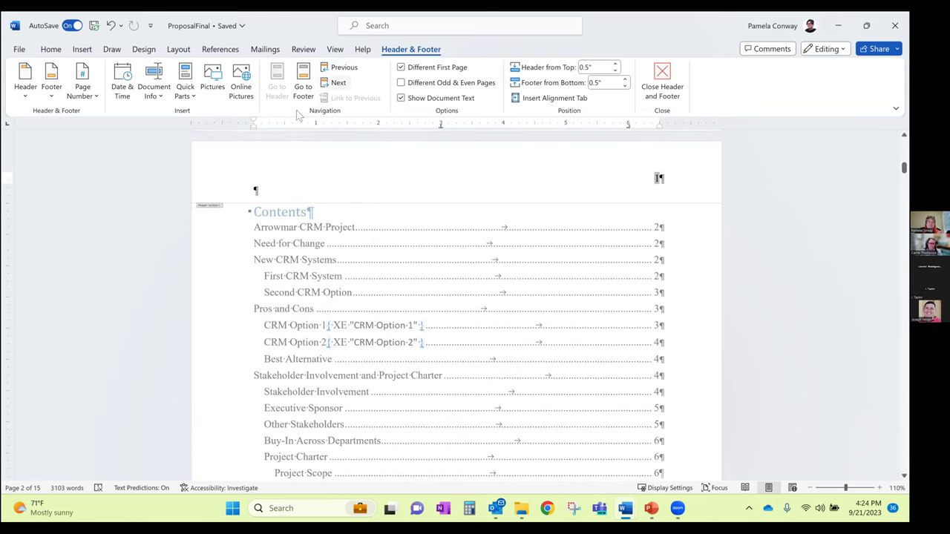
left_click(214, 212)
left_click(338, 67)
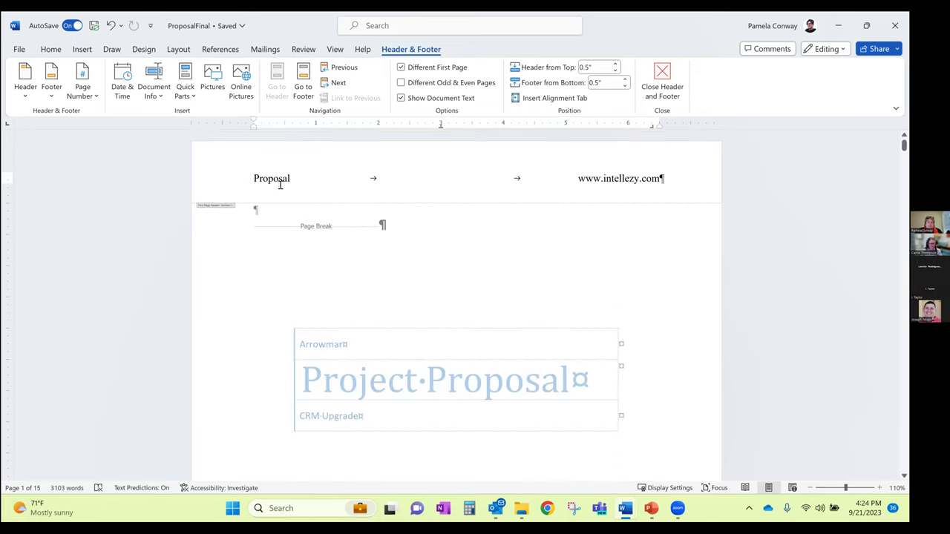
left_click_drag(253, 179, 666, 189)
key("ctrl+c")
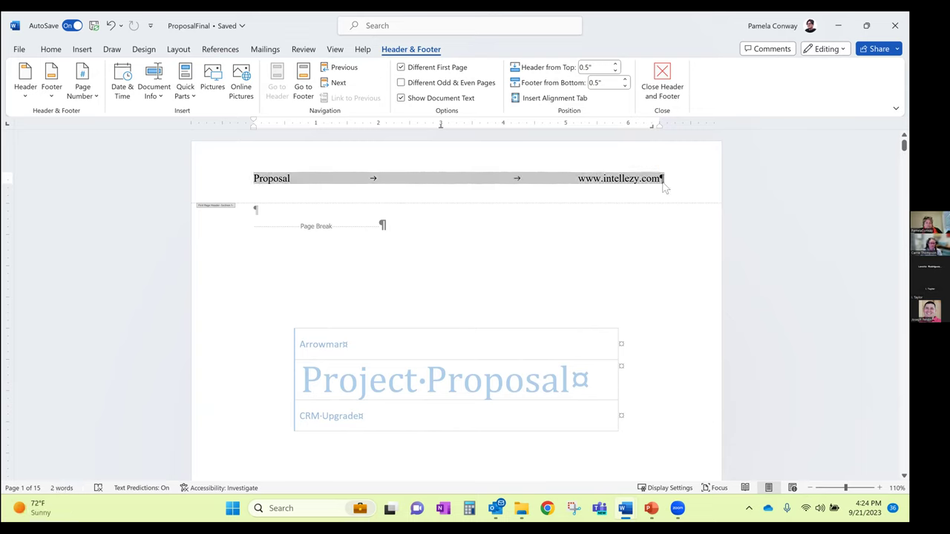
key("Delete")
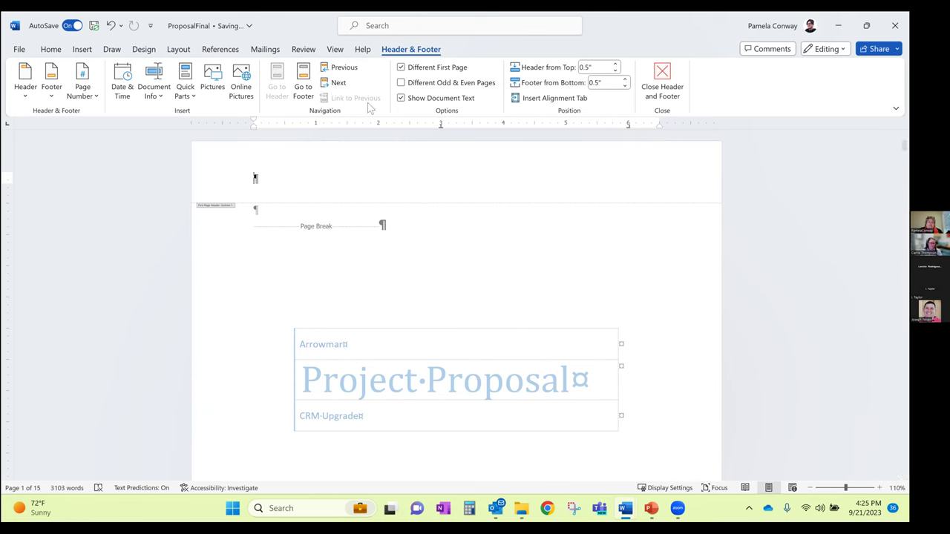
left_click(344, 86)
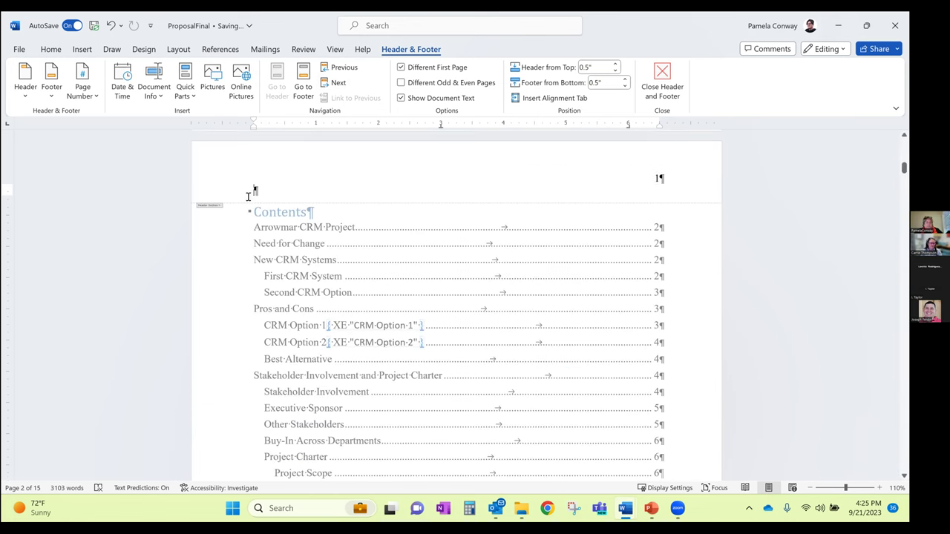
key("ctrl+v")
double_click(657, 178)
key("Delete")
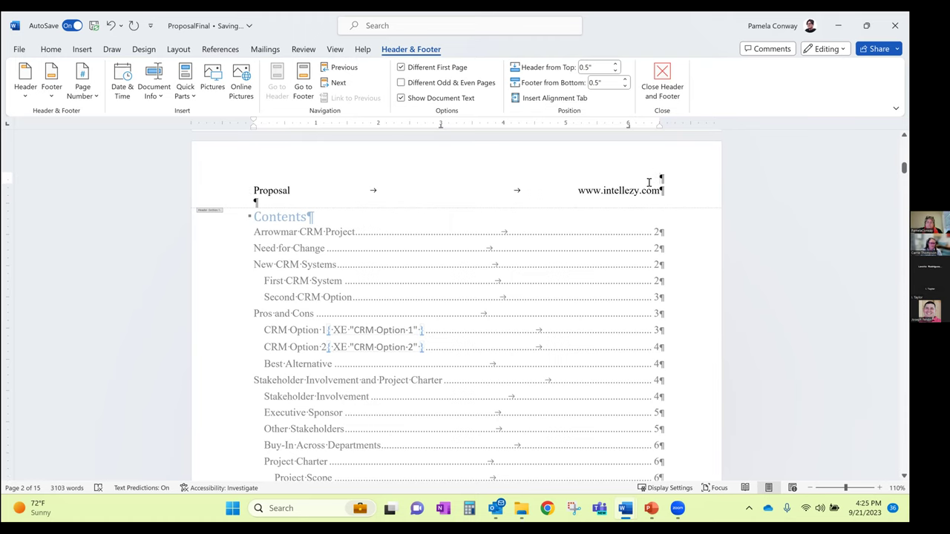
key("Delete")
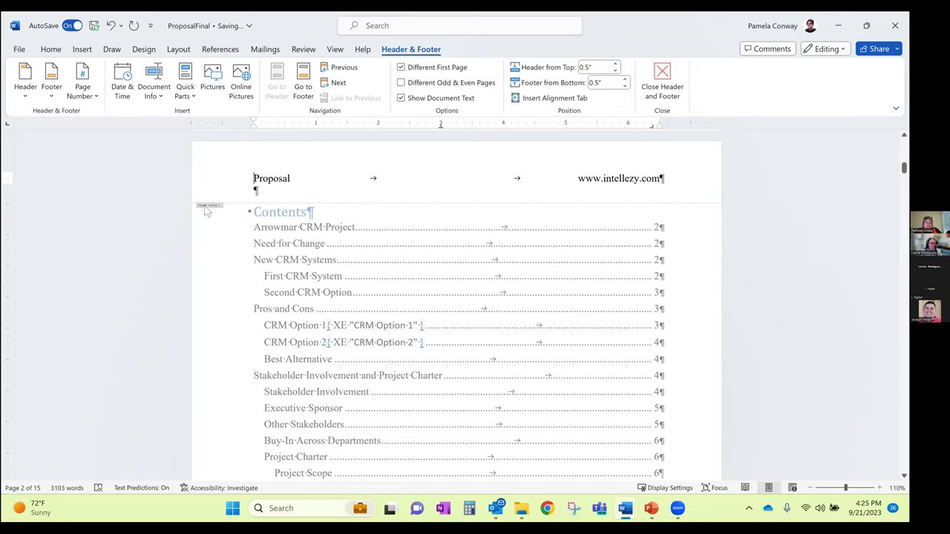
left_click(341, 86)
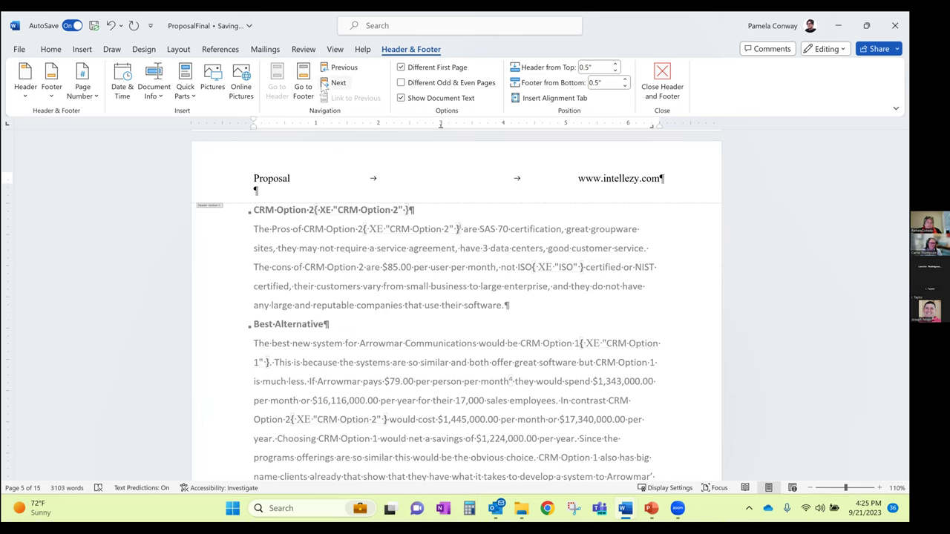
Step through the section headers to the Stakeholder Involvement page header
left_click(343, 68)
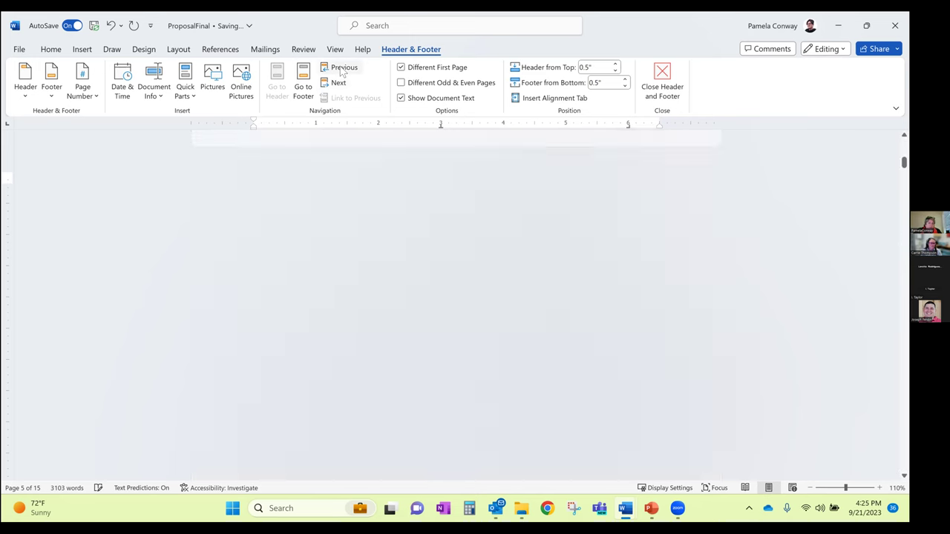
left_click(338, 83)
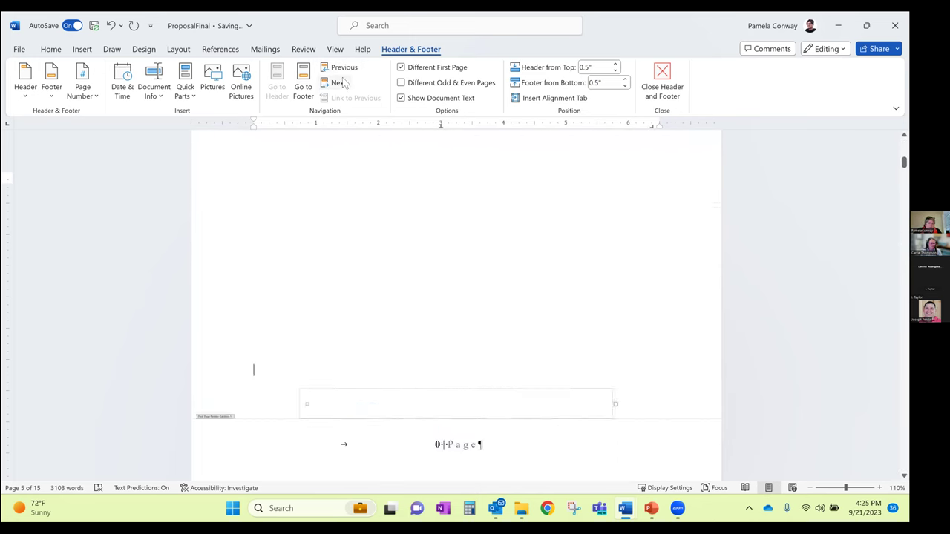
scroll(297, 130, "down", 2)
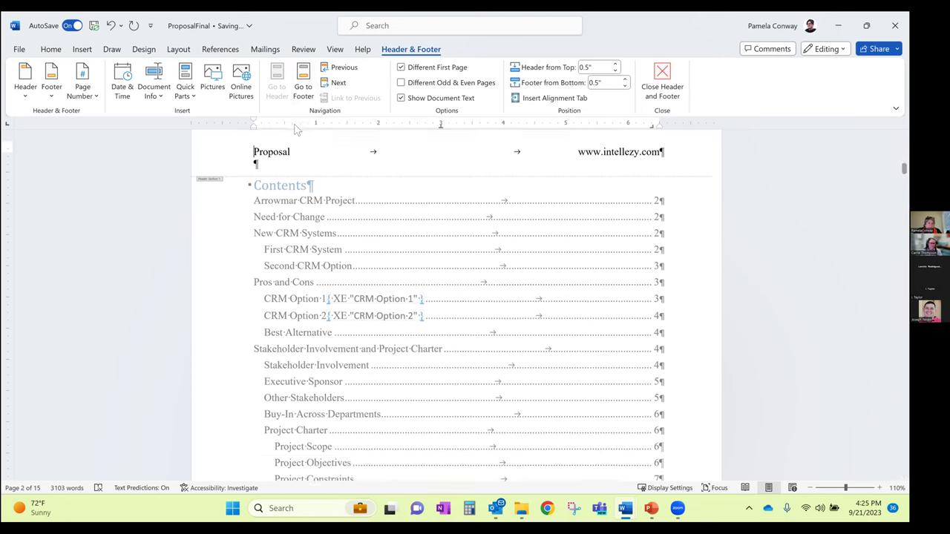
scroll(257, 144, "down", 3)
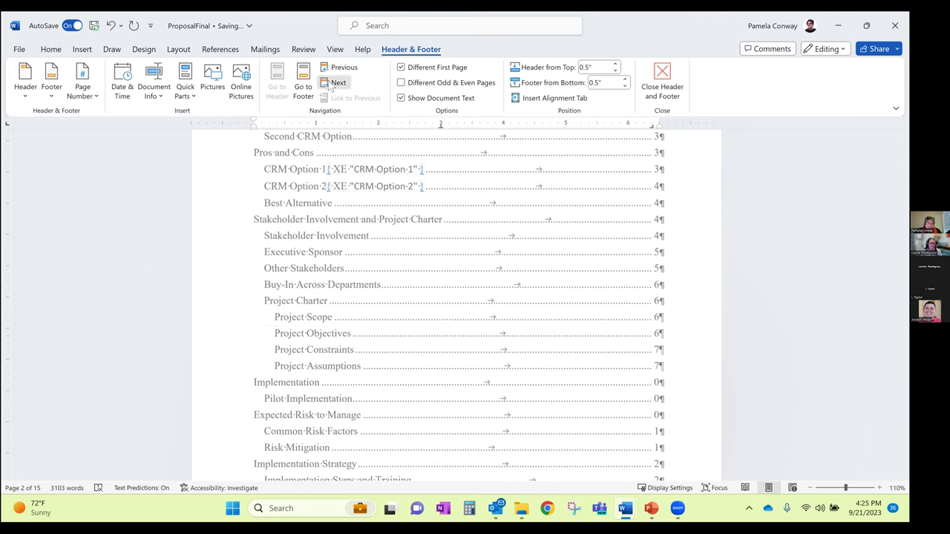
left_click(337, 83)
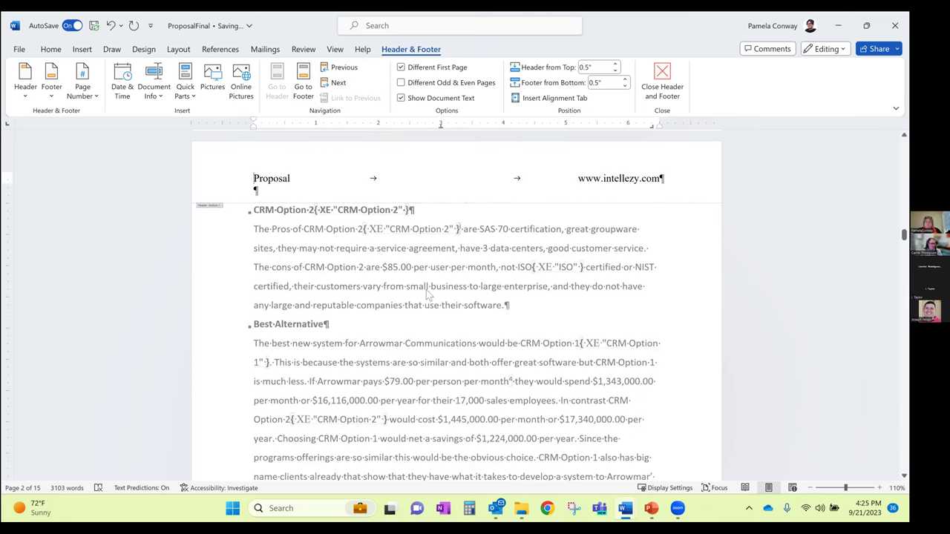
scroll(430, 288, "down", 5)
scroll(356, 325, "down", 10)
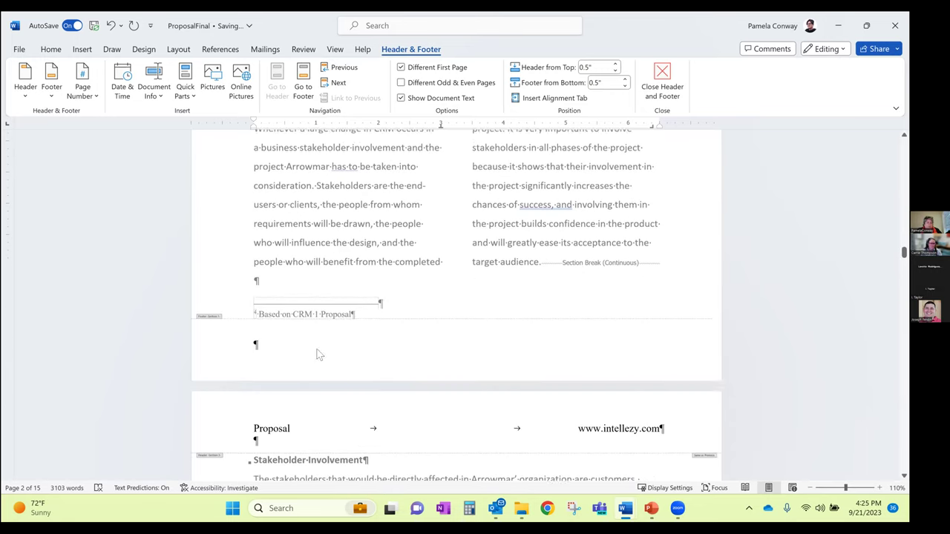
scroll(307, 289, "up", 2)
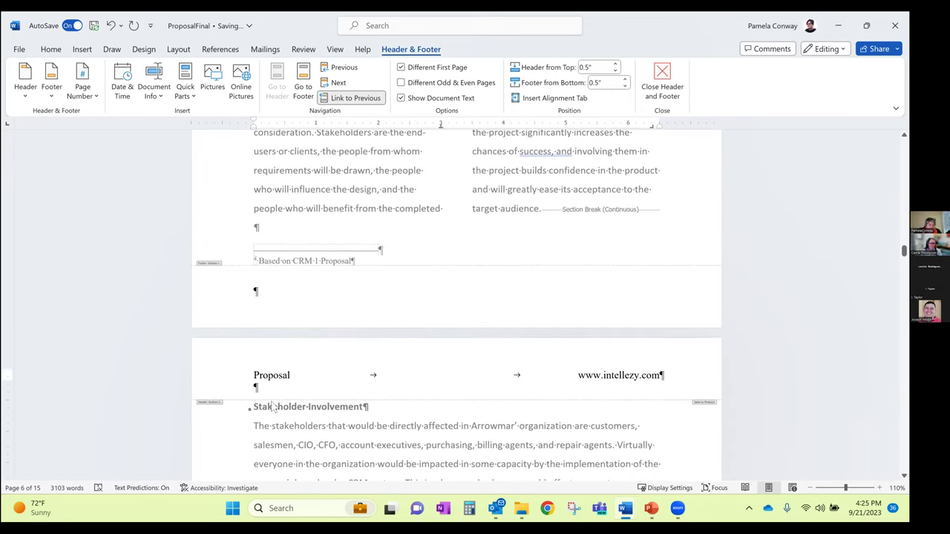
left_click(216, 405)
scroll(234, 393, "down", 3)
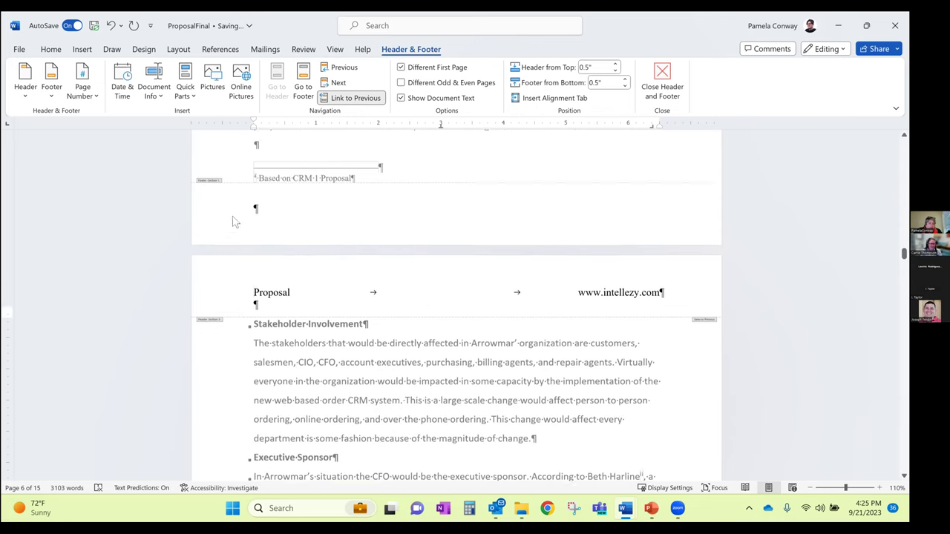
scroll(232, 216, "up", 1)
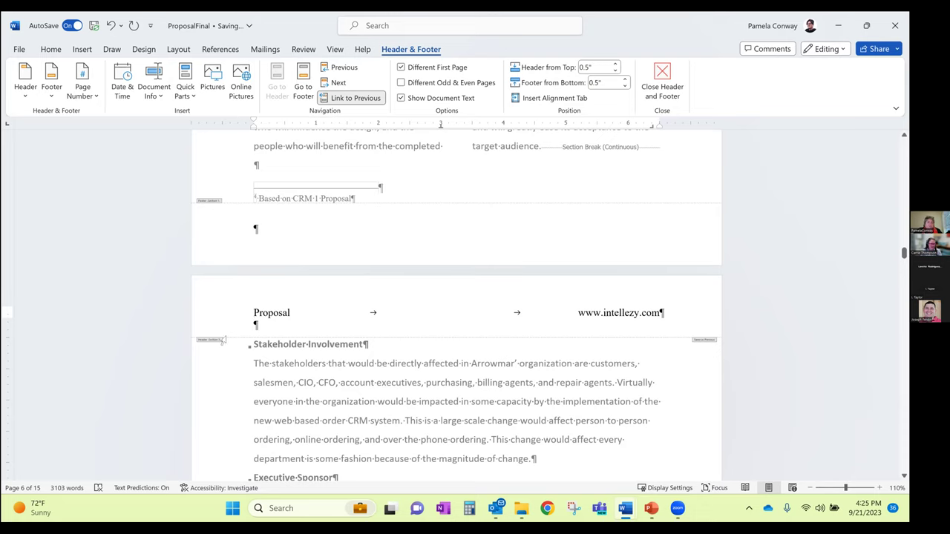
Delete the blank line under the Proposal header, then place the caret in the page-5 footer
left_click(297, 320)
key("BackSpace")
left_click(213, 343)
left_click(212, 345)
scroll(304, 254, "up", 5)
scroll(454, 320, "up", 10)
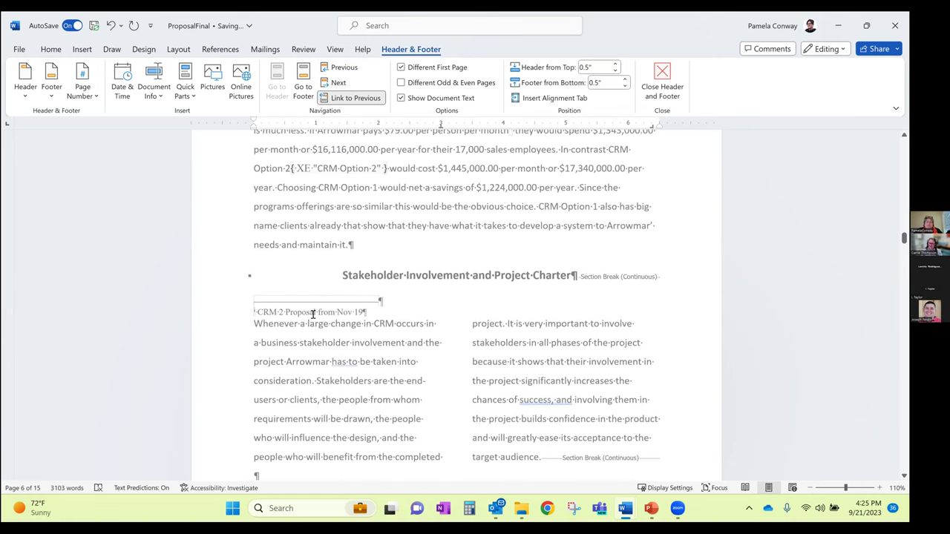
scroll(457, 328, "down", 10)
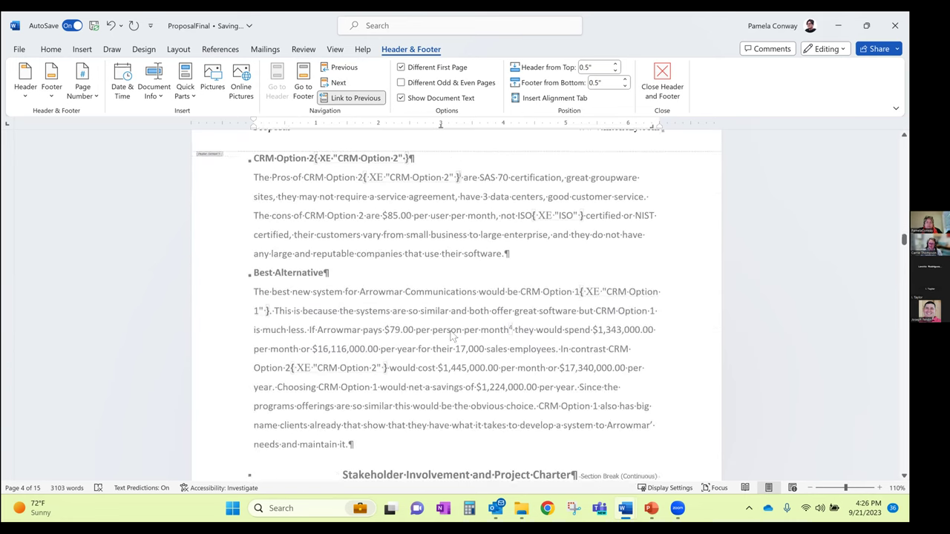
scroll(412, 383, "down", 1)
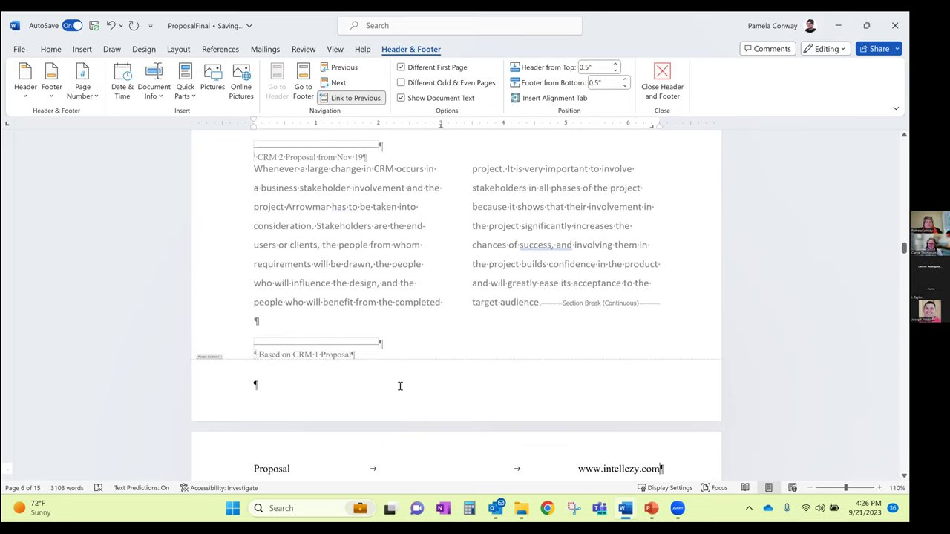
left_click(254, 383)
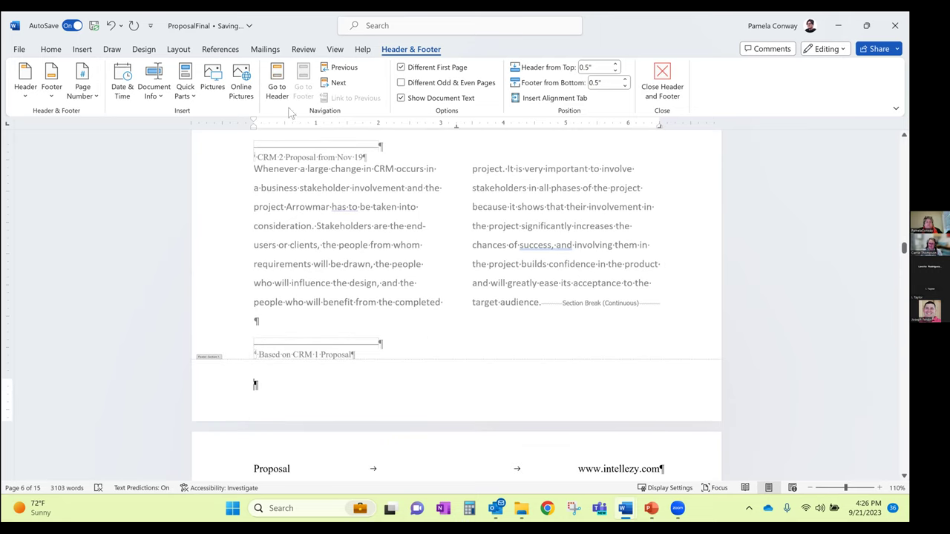
Add a Bottom of Page Plain Number 2 page number, showing 4 in this footer
left_click(82, 83)
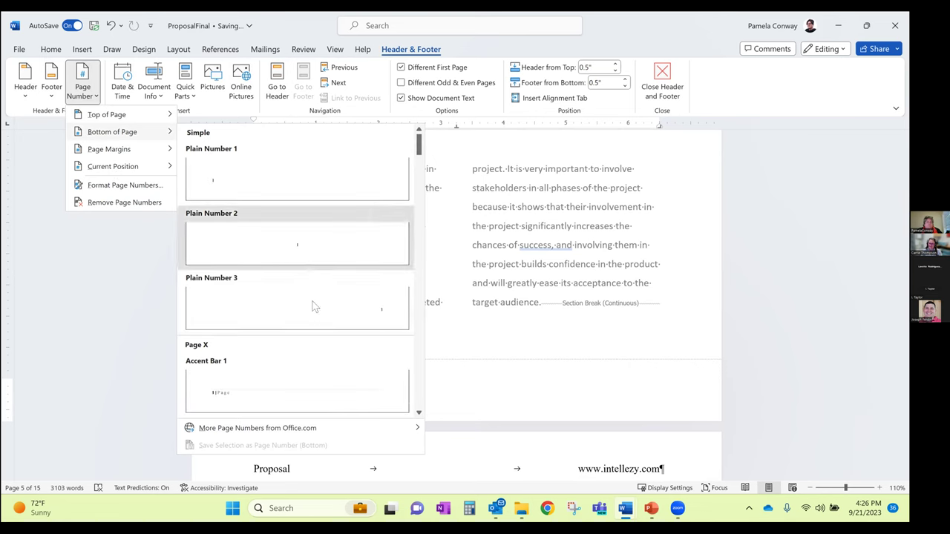
left_click(308, 245)
scroll(450, 382, "down", 1)
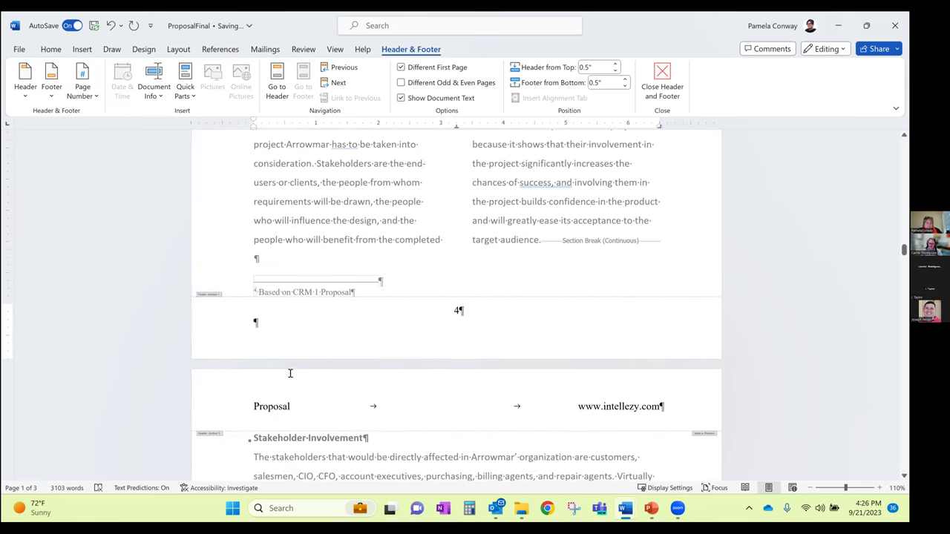
scroll(288, 373, "down", 3)
Select the Stakeholder Involvement page's Proposal header line, then click near its right end
left_click(214, 311)
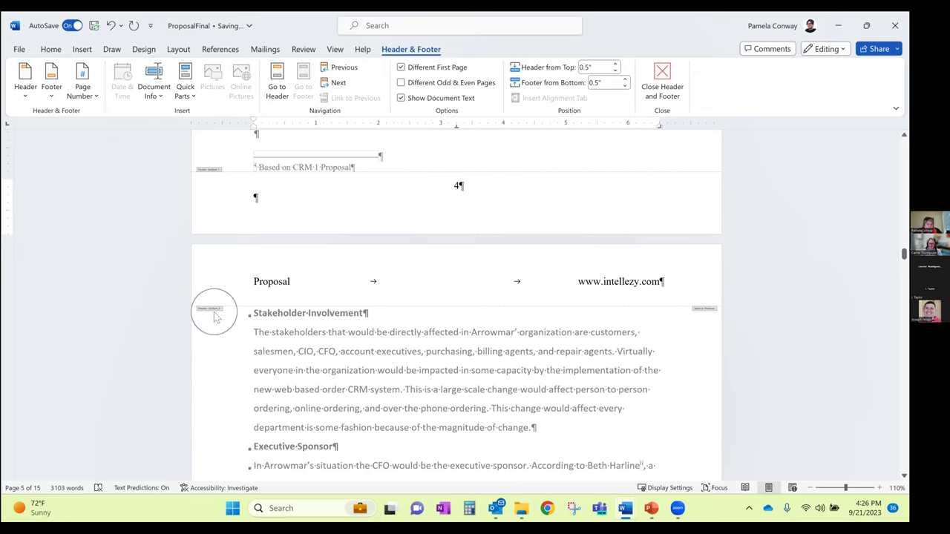
left_click_drag(252, 282, 668, 295)
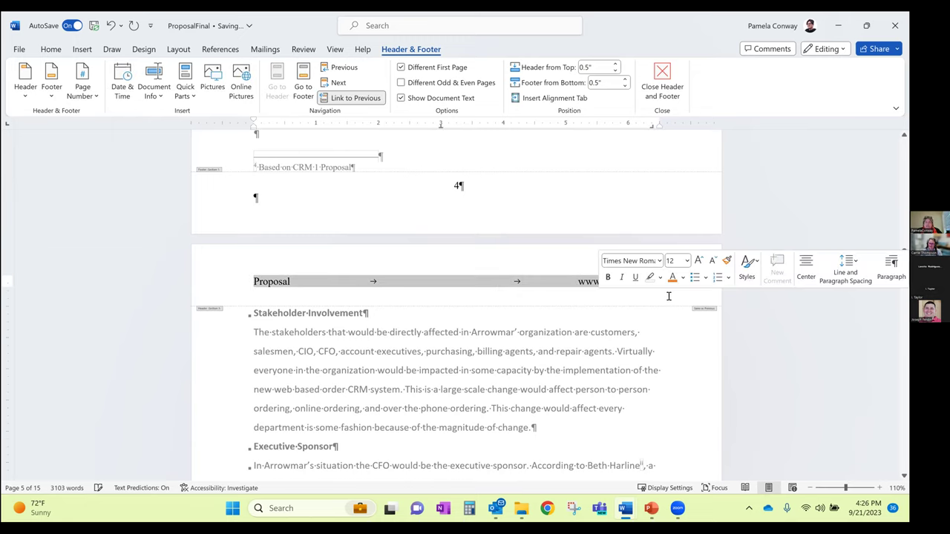
left_click(462, 299)
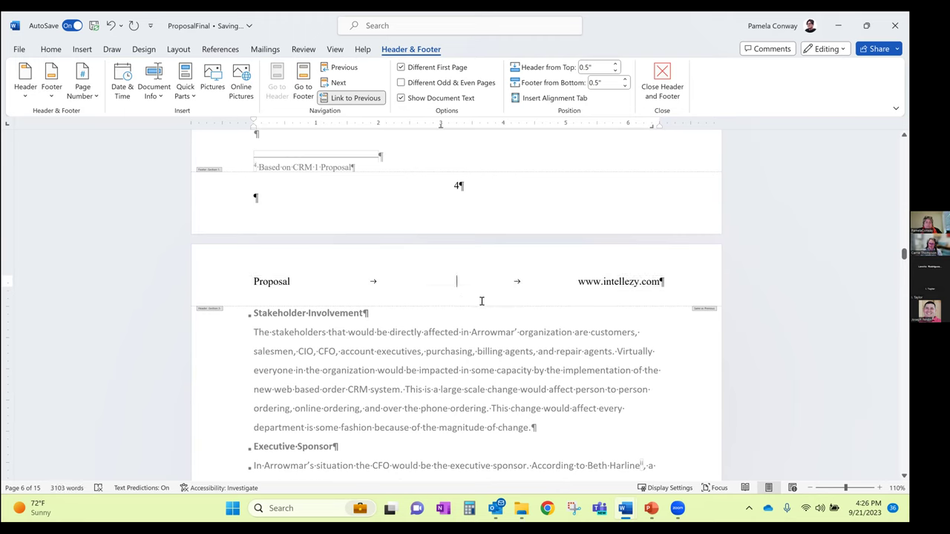
left_click(708, 316)
left_click(709, 317)
left_click(709, 317)
left_click(709, 317)
left_click(707, 315)
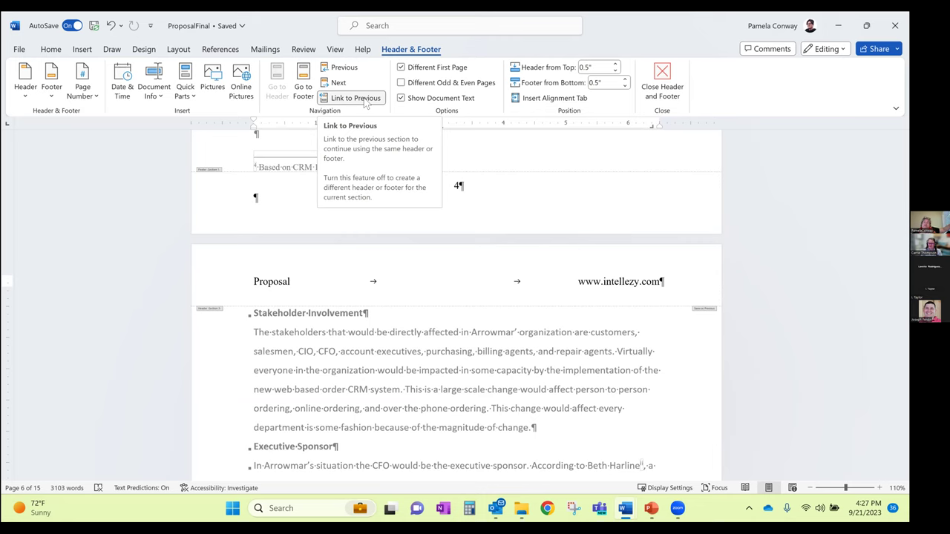
Unlink the Stakeholder Involvement header from the previous section and delete its Proposal text
left_click(364, 101)
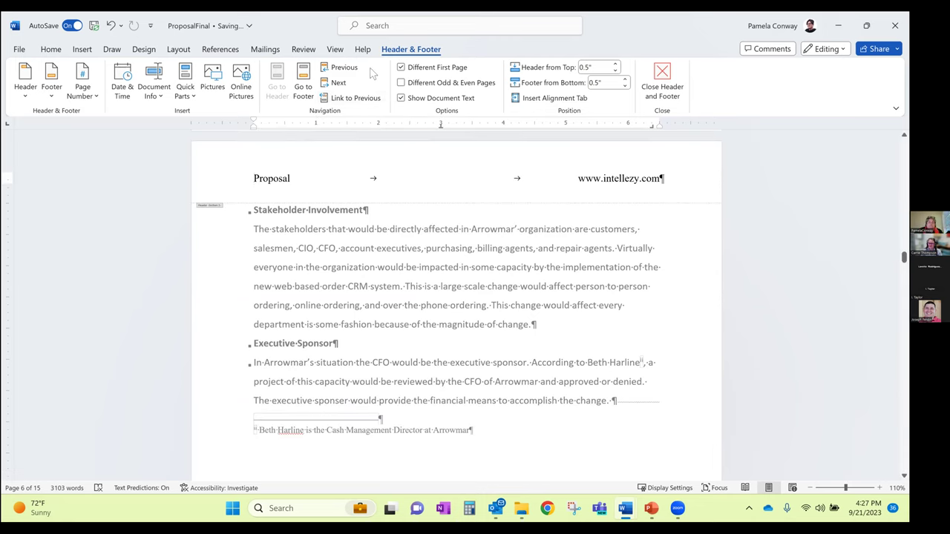
left_click_drag(253, 178, 662, 178)
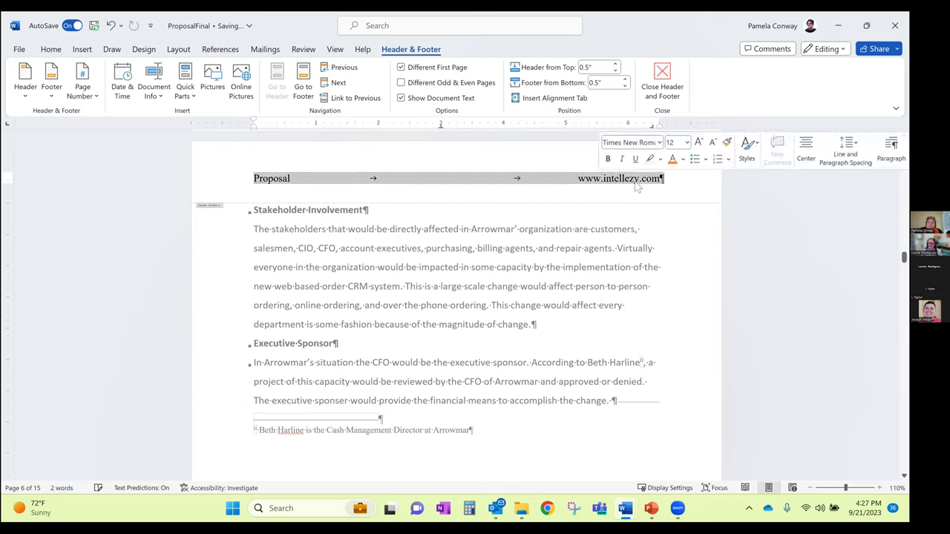
key("Delete")
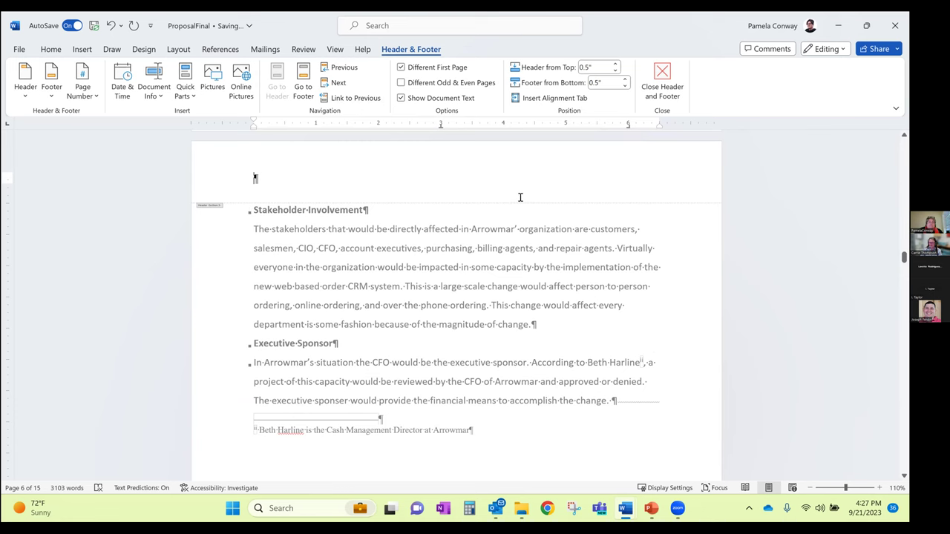
scroll(441, 233, "up", 8)
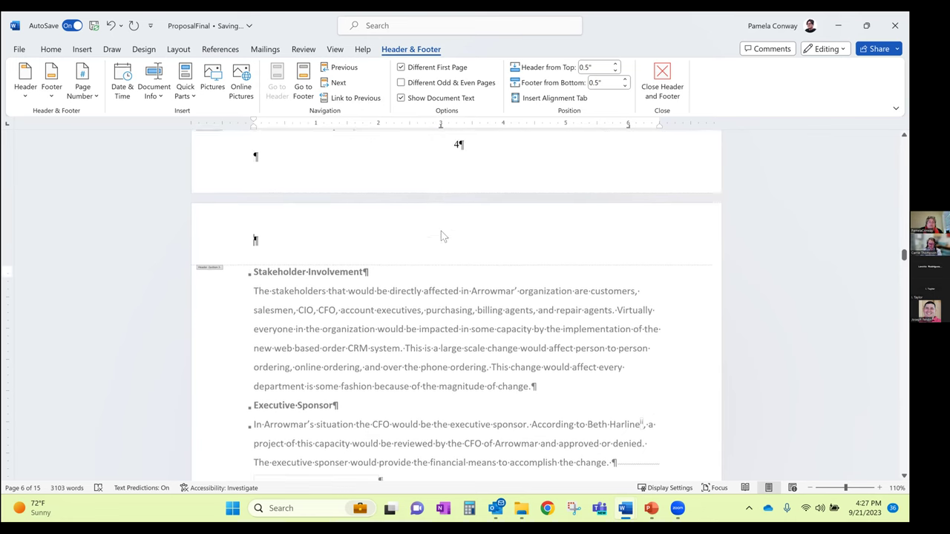
scroll(441, 231, "up", 8)
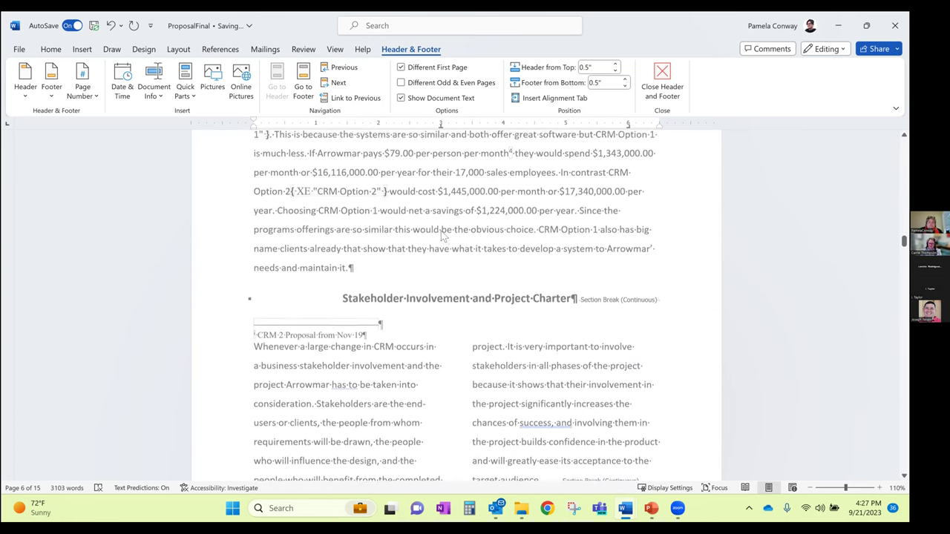
scroll(289, 228, "up", 2)
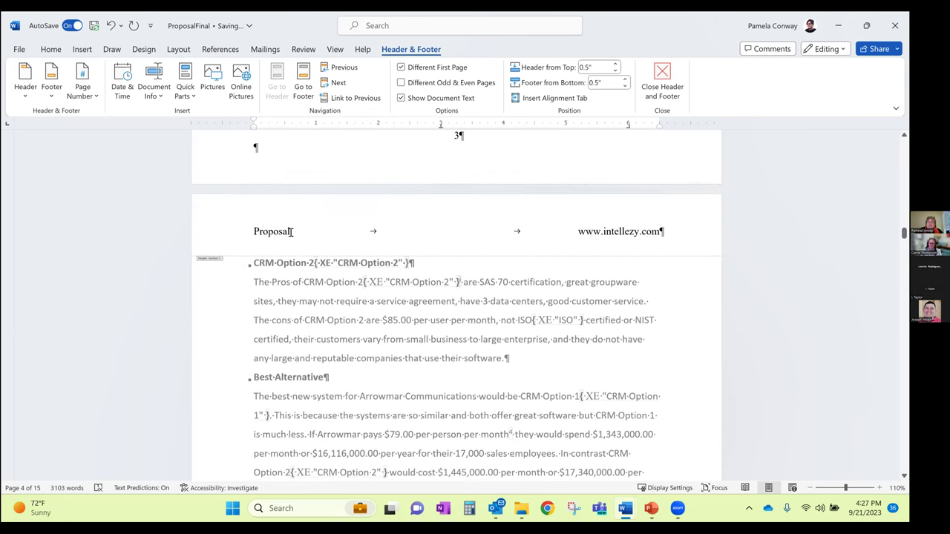
scroll(293, 233, "down", 8)
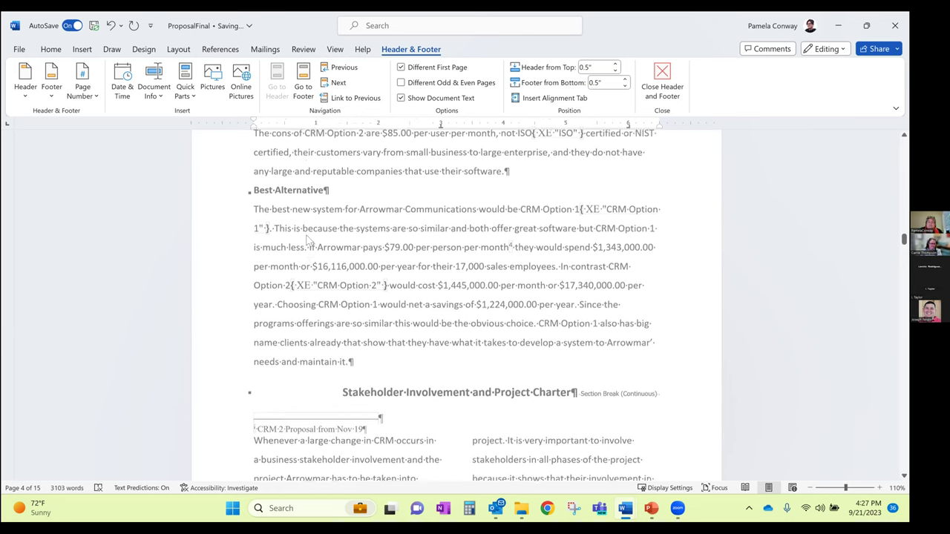
scroll(312, 237, "down", 8)
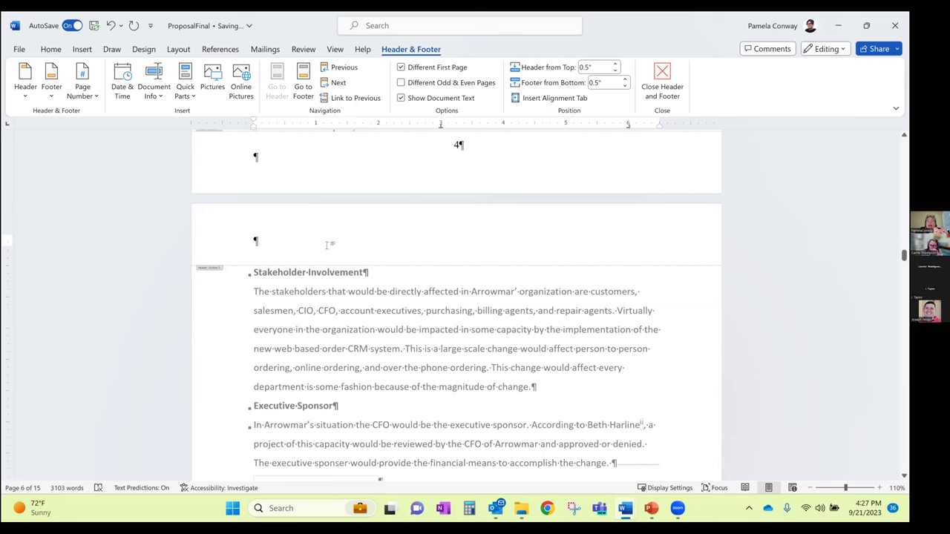
Relink the header to the previous section, confirming Yes to replace it
left_click(379, 101)
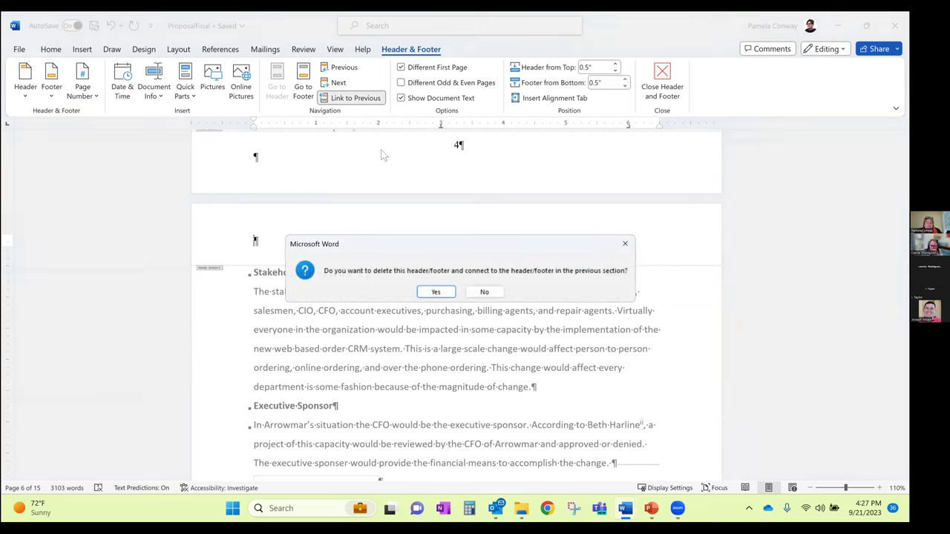
left_click(444, 294)
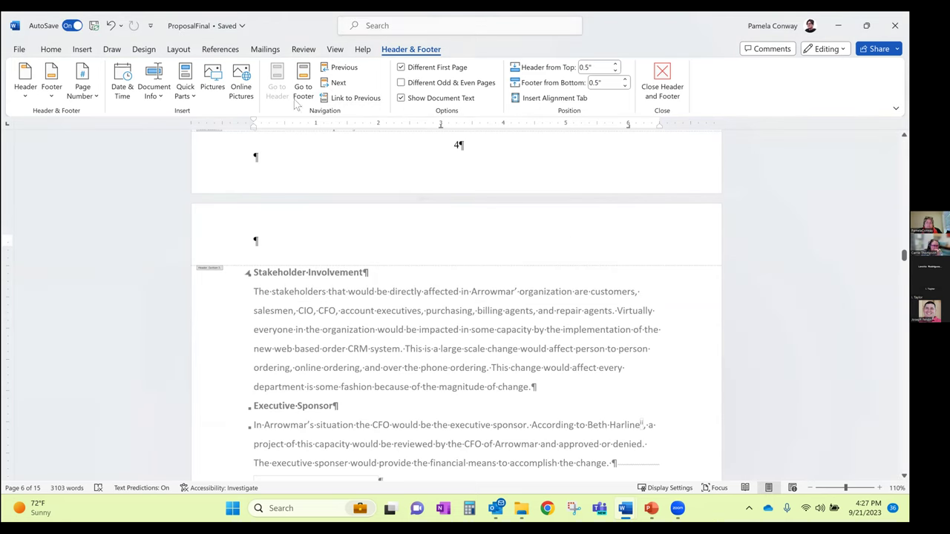
left_click(349, 98)
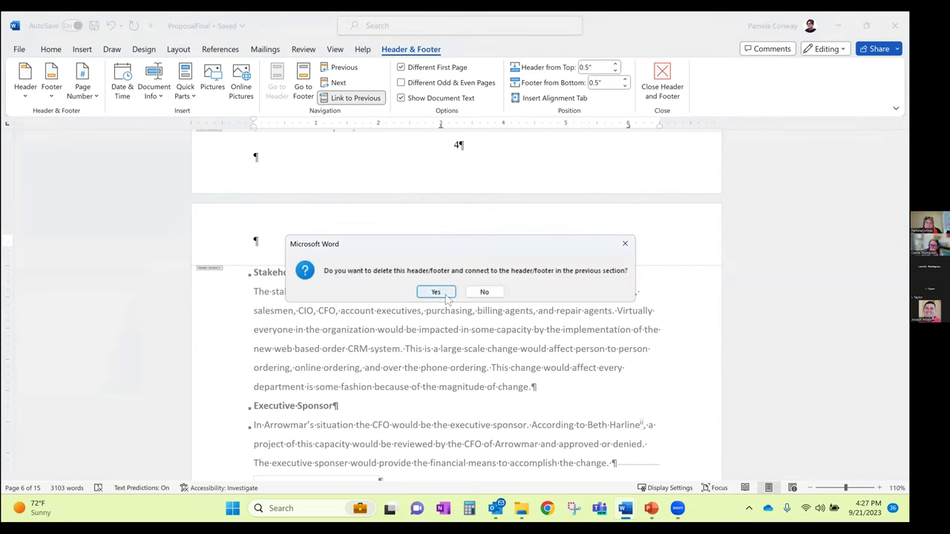
left_click(437, 290)
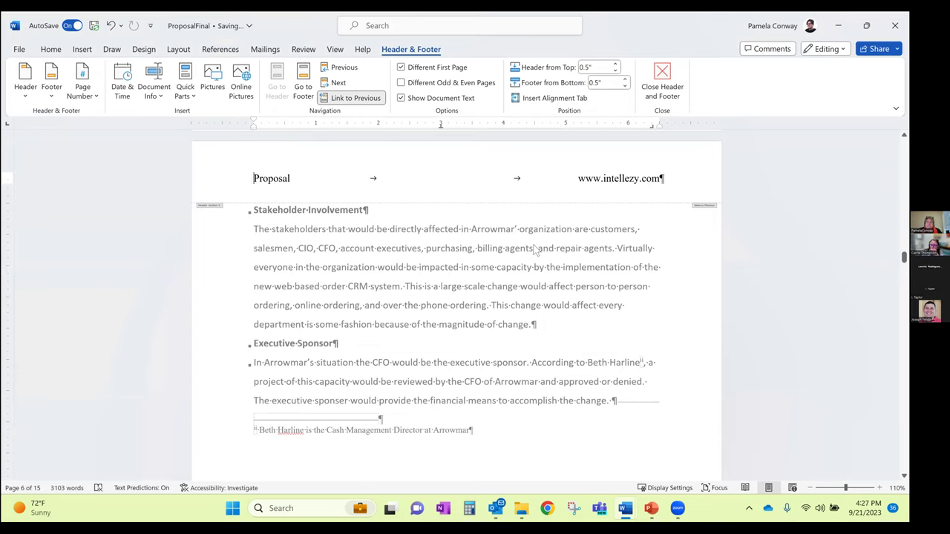
scroll(533, 250, "down", 3)
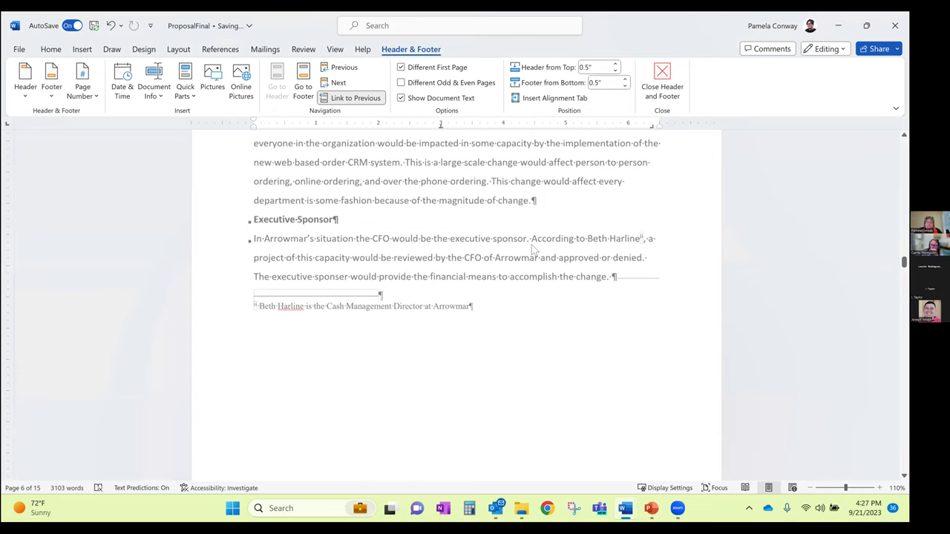
scroll(532, 253, "down", 5)
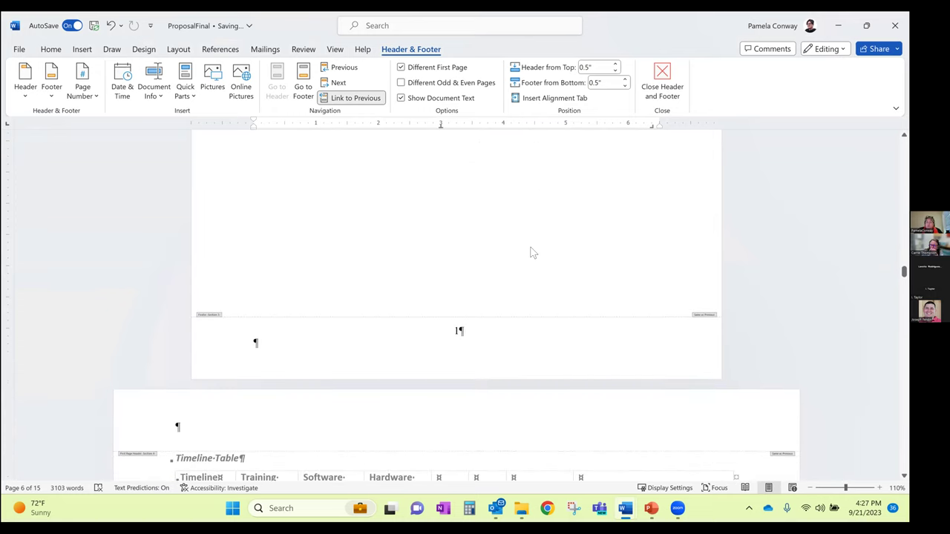
scroll(532, 247, "down", 1)
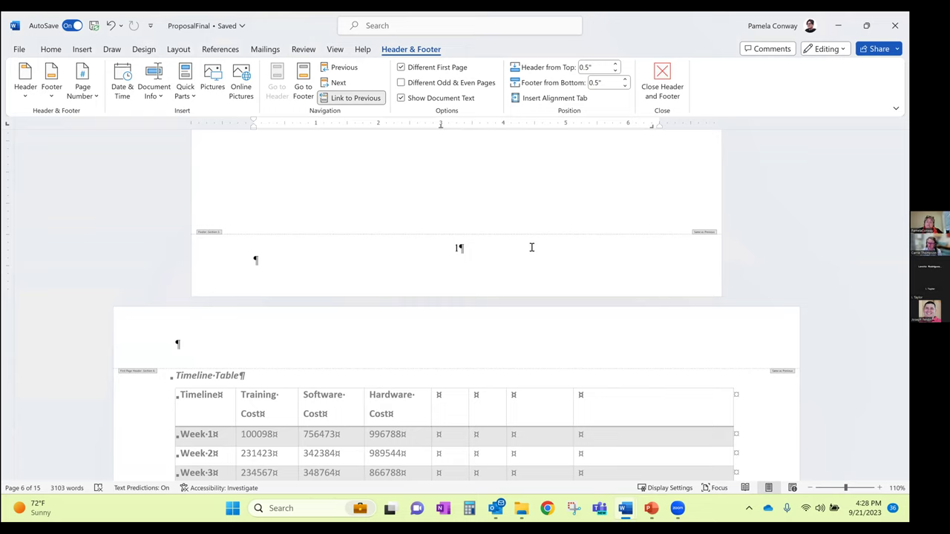
left_click(355, 104)
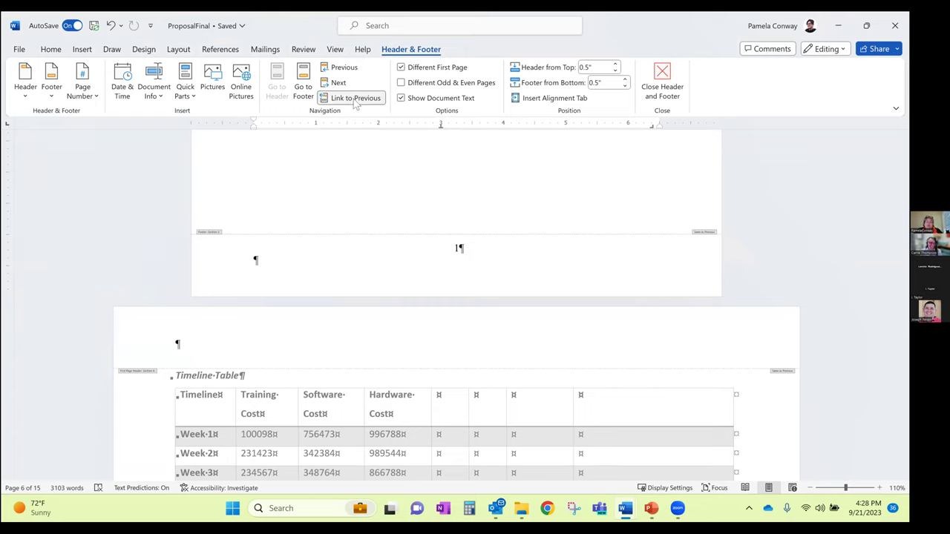
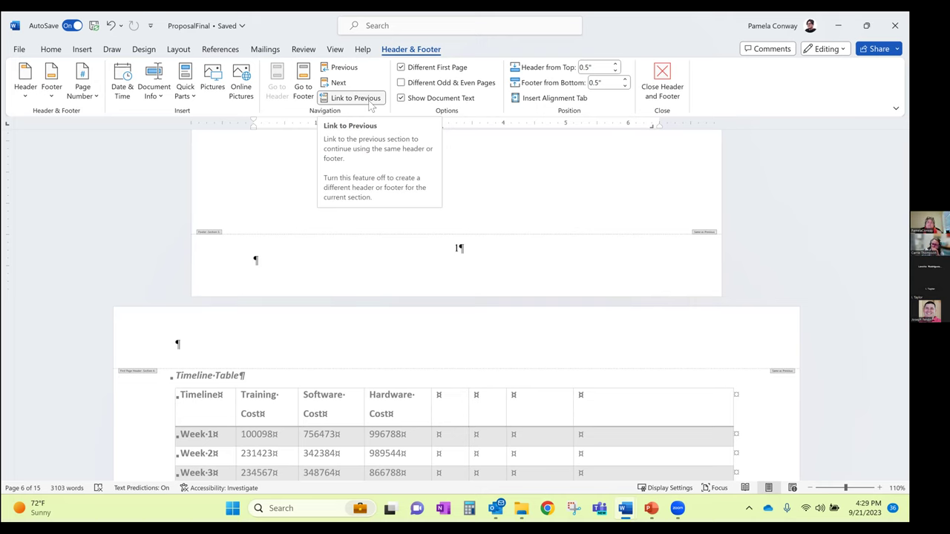
Close header and footer editing and scroll down to the Expected Risk to Manage text
left_click(660, 109)
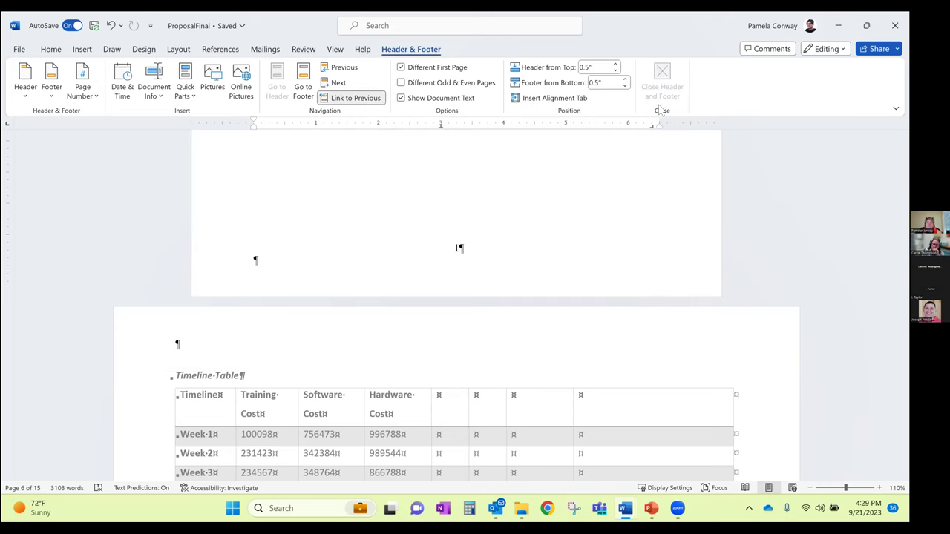
scroll(540, 222, "down", 1)
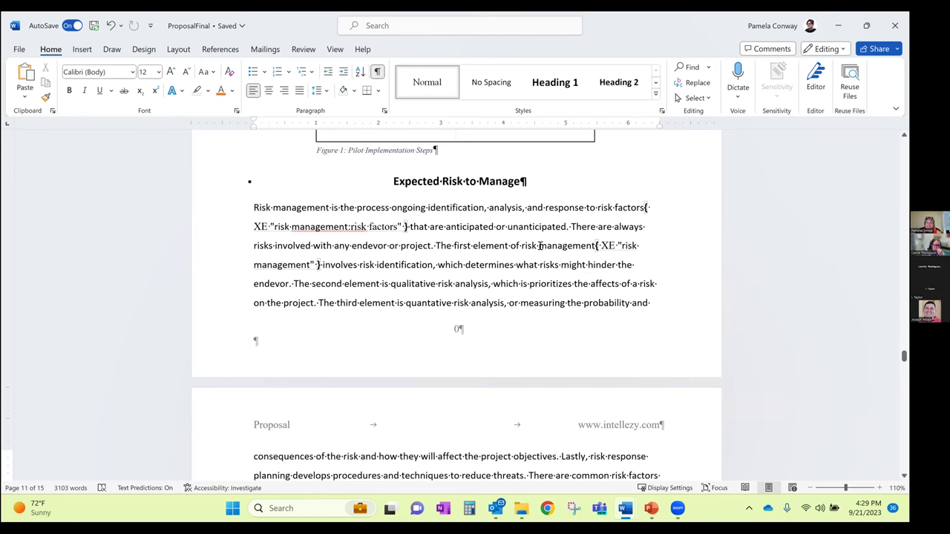
scroll(541, 250, "down", 2)
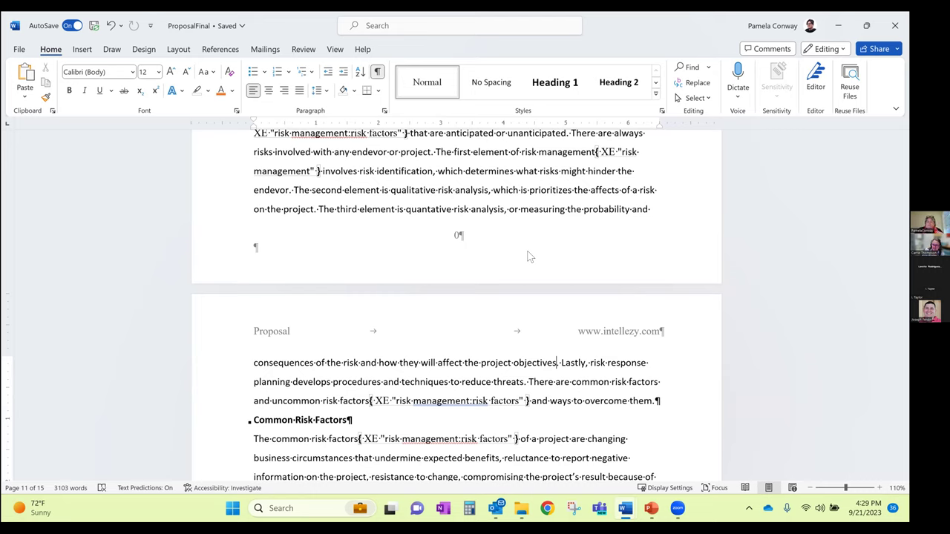
Advance the PowerPoint slide show to the 'Working with Tables' slide, then return to Word
mouse_move(650, 512)
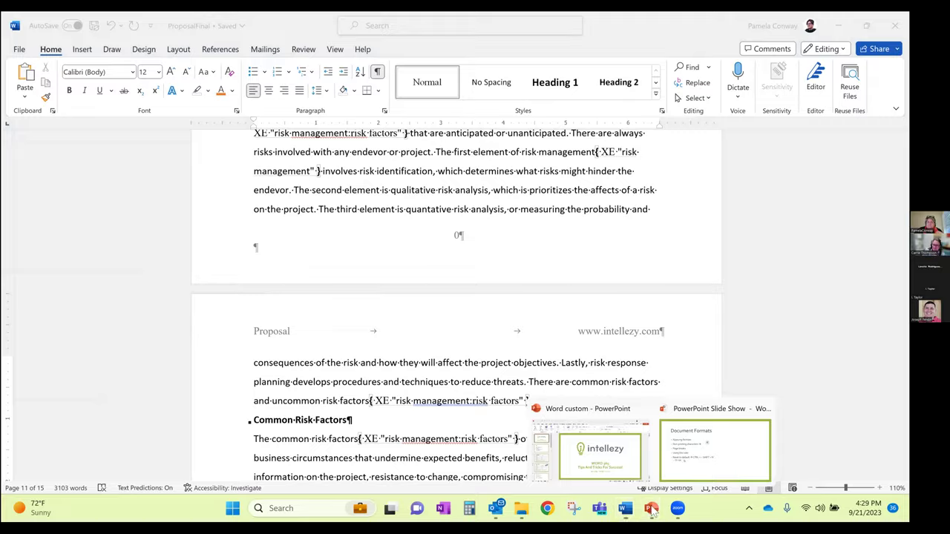
left_click(718, 470)
left_click(718, 471)
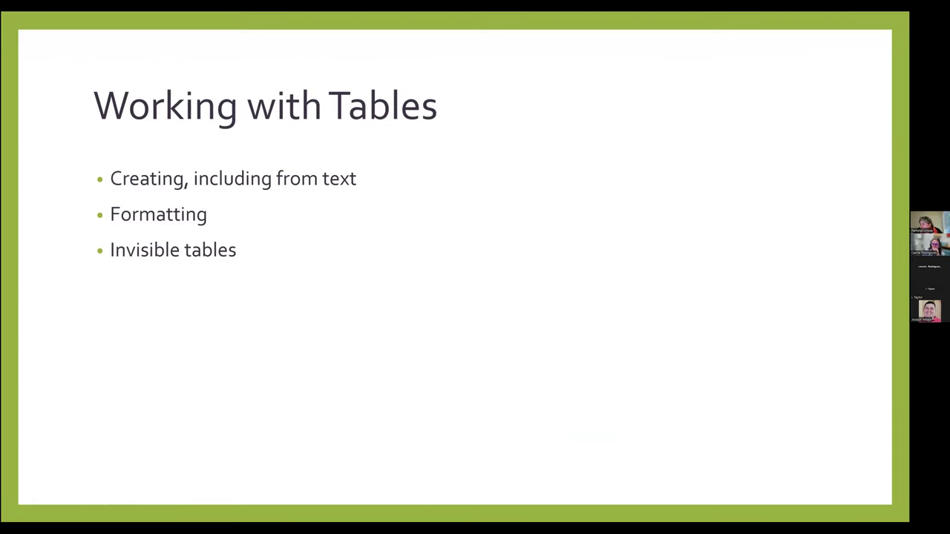
key("alt+Tab")
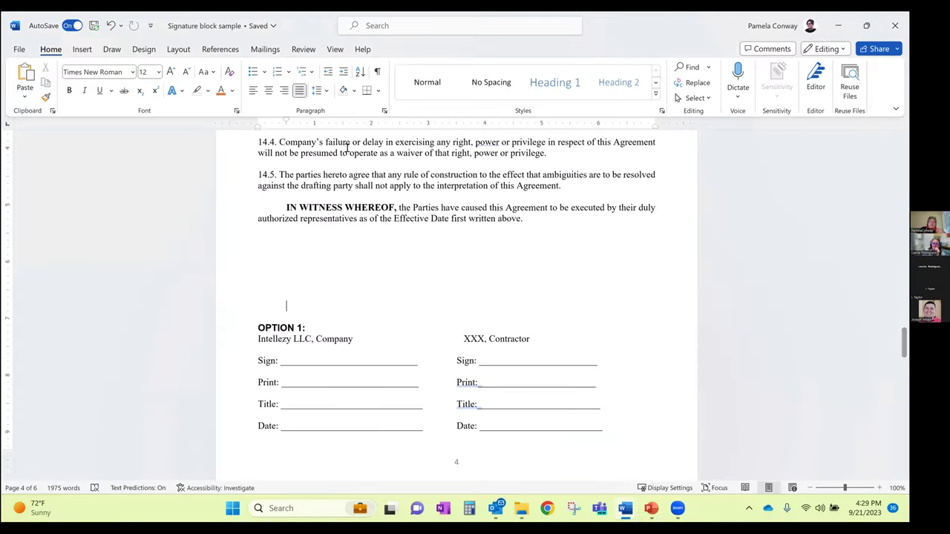
Insert a page break before the 14.0 Miscellaneous Provisions heading
scroll(410, 238, "up", 5)
scroll(410, 239, "down", 2)
scroll(259, 217, "up", 1)
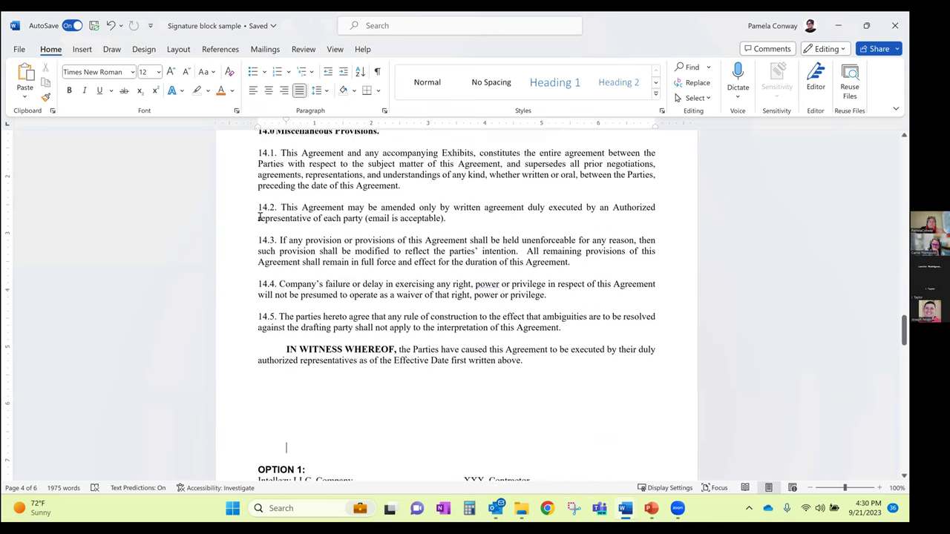
scroll(259, 216, "up", 2)
left_click(256, 220)
key("ctrl+Return")
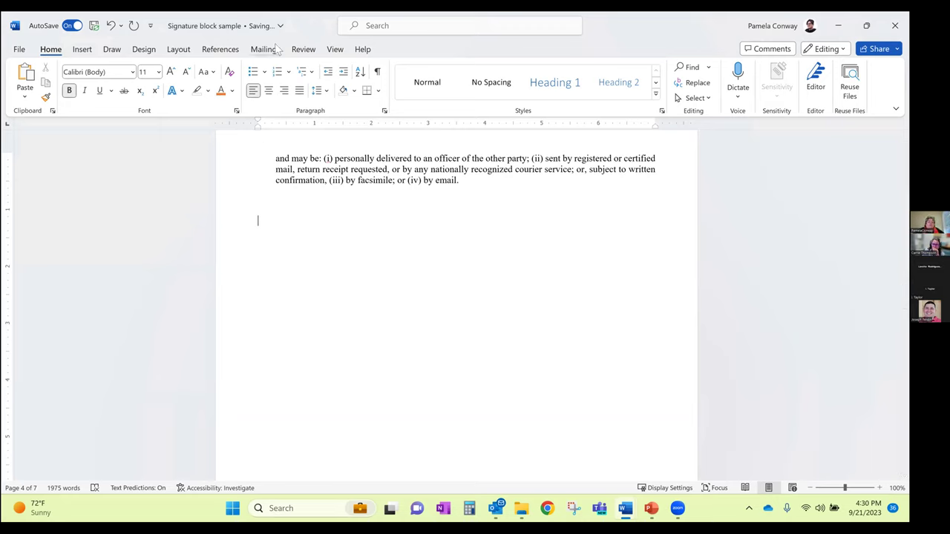
Insert a 5-column table below the notices paragraph via Insert Table
left_click(81, 49)
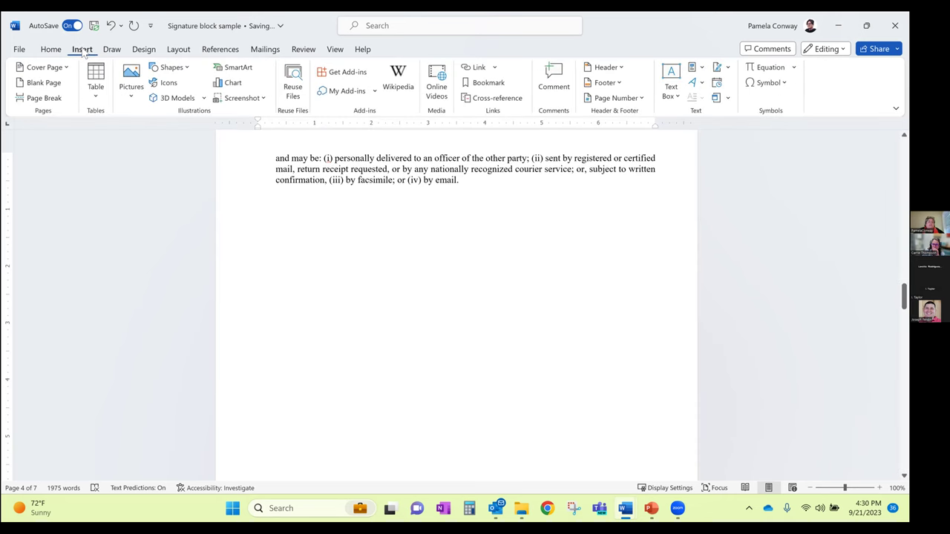
left_click(97, 98)
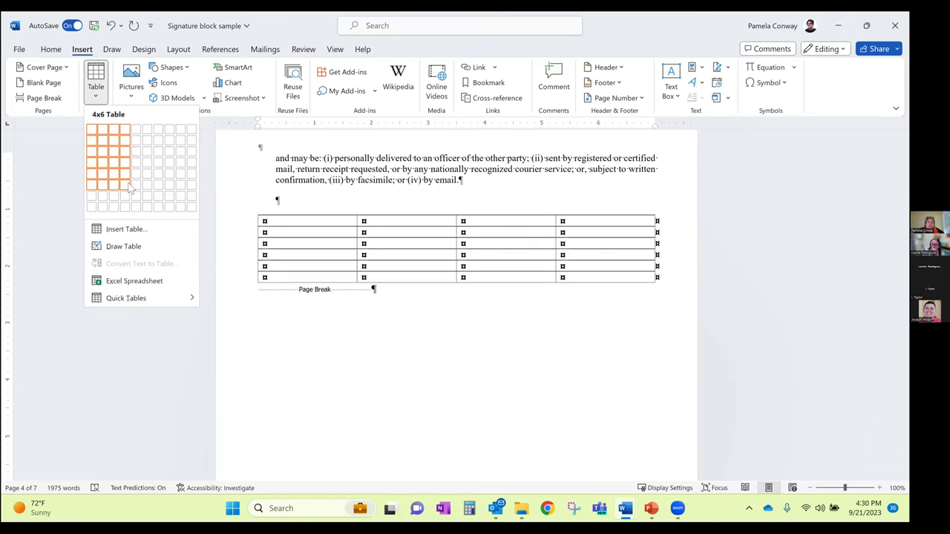
left_click(128, 230)
left_click(448, 312)
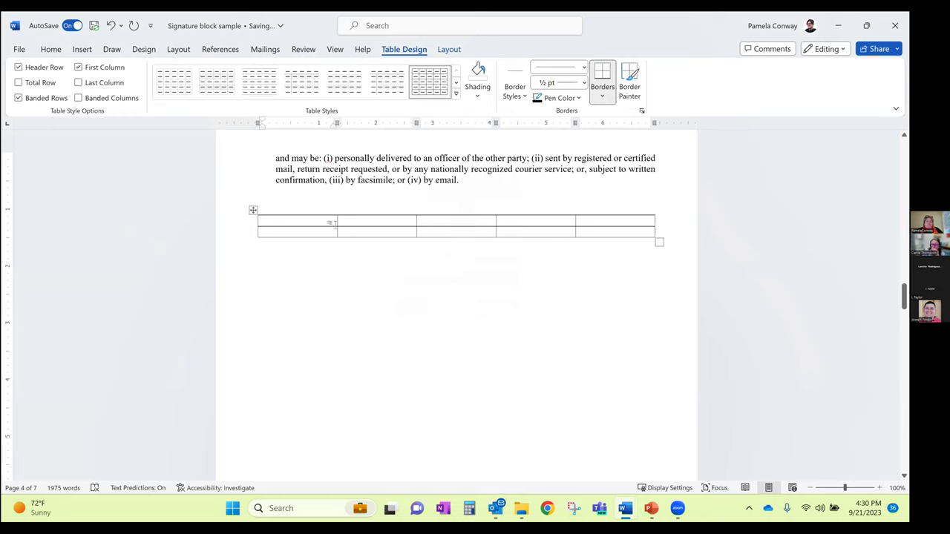
Extend the table to five rows by tabbing past its last cell
key("Tab")
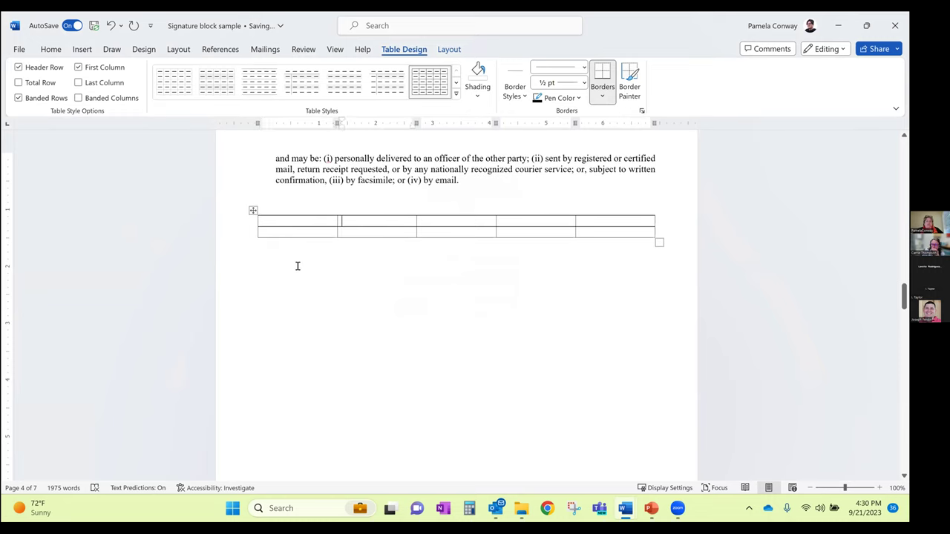
key("Tab")
key("Tab")
key("Tab")
key("Tab")
key("Tab")
key("Tab")
key("Tab")
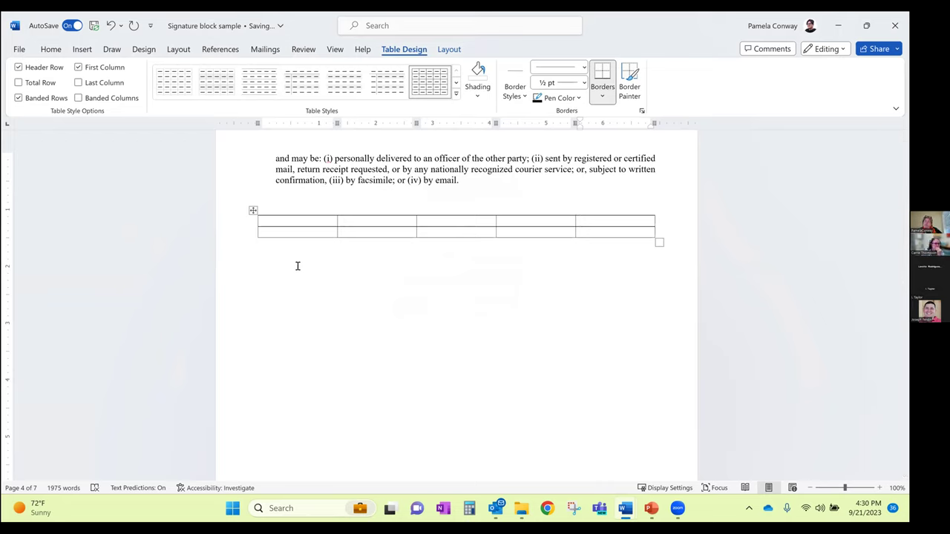
key("Tab")
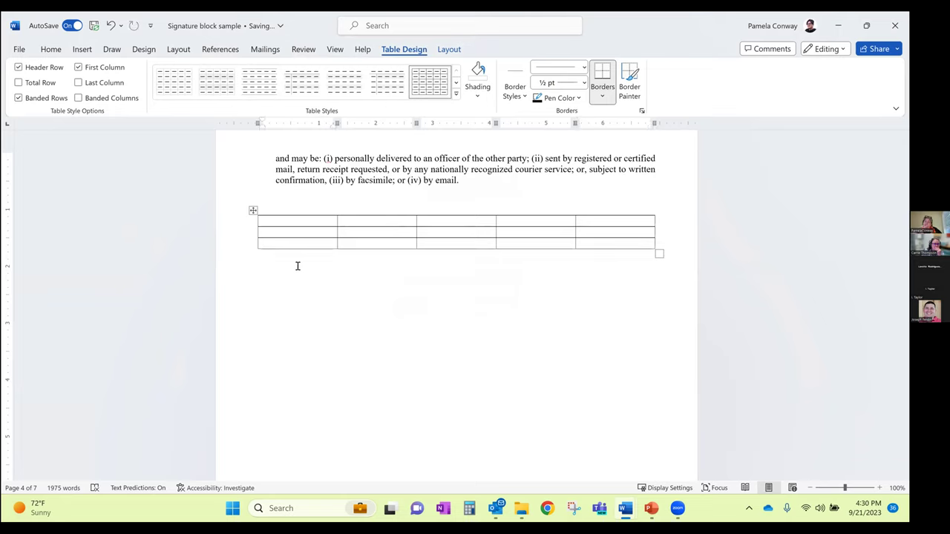
key("Tab")
key("Tab")
key("Tab")
key("Tab")
key("Tab")
key("Tab")
key("Tab")
key("Tab")
key("Tab")
key("Tab")
key("Tab")
key("Tab")
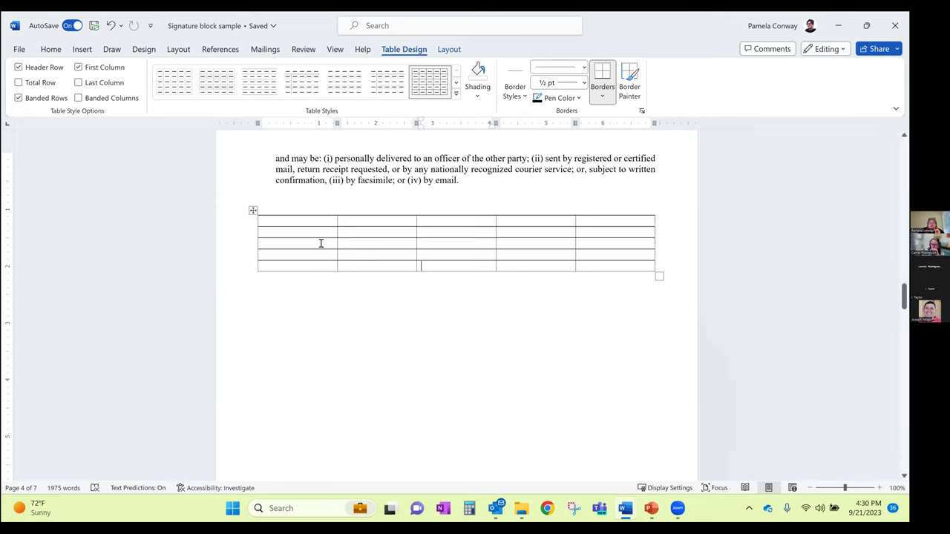
Narrow the first column, widen the second, and pull the table's right edge in on the ruler
left_click(336, 223)
mouse_move(336, 219)
left_mouse_down()
mouse_move(296, 224)
mouse_move(360, 223)
mouse_move(313, 226)
left_mouse_up()
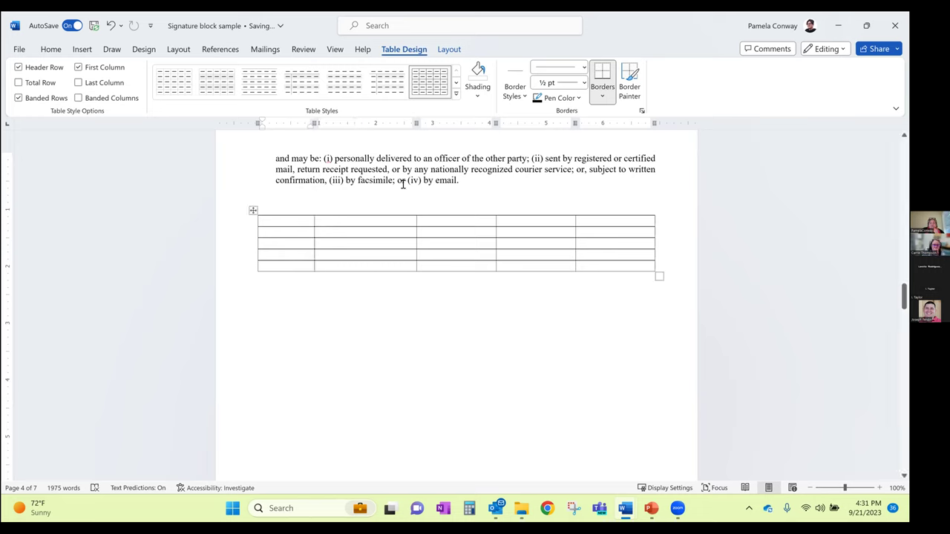
left_click(374, 220)
left_click(336, 50)
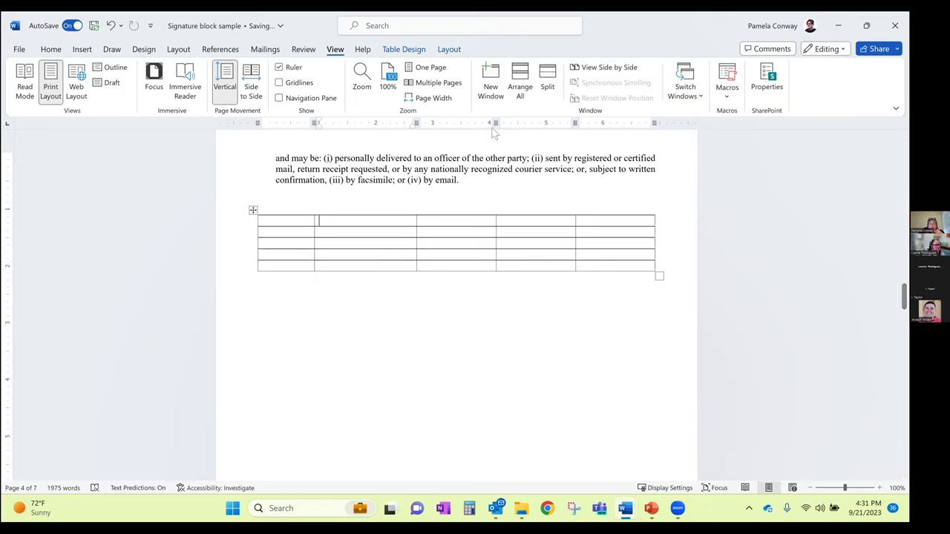
mouse_move(496, 123)
left_mouse_down()
mouse_move(545, 124)
mouse_move(488, 122)
left_mouse_up()
mouse_move(646, 123)
left_mouse_down()
mouse_move(604, 123)
mouse_move(629, 123)
left_mouse_up()
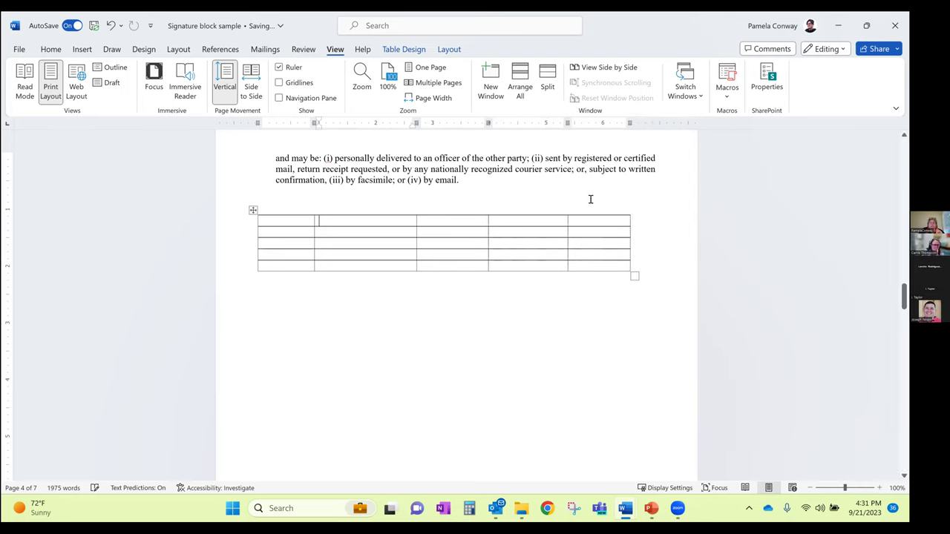
left_click_drag(567, 124, 545, 126)
mouse_move(607, 123)
left_mouse_down()
mouse_move(598, 123)
mouse_move(616, 123)
left_mouse_up()
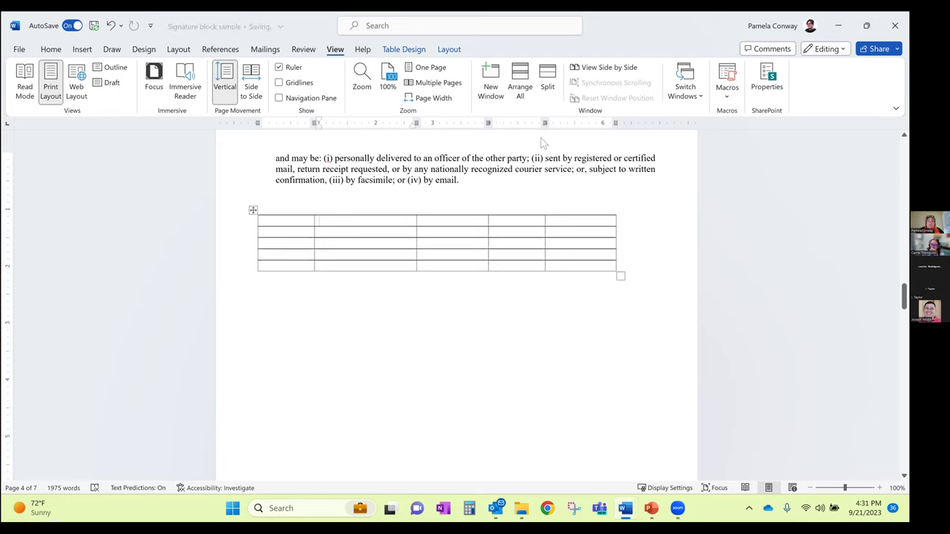
Drag a row-2 cell border out of line to show misalignment, and widen the second column
left_click(417, 232)
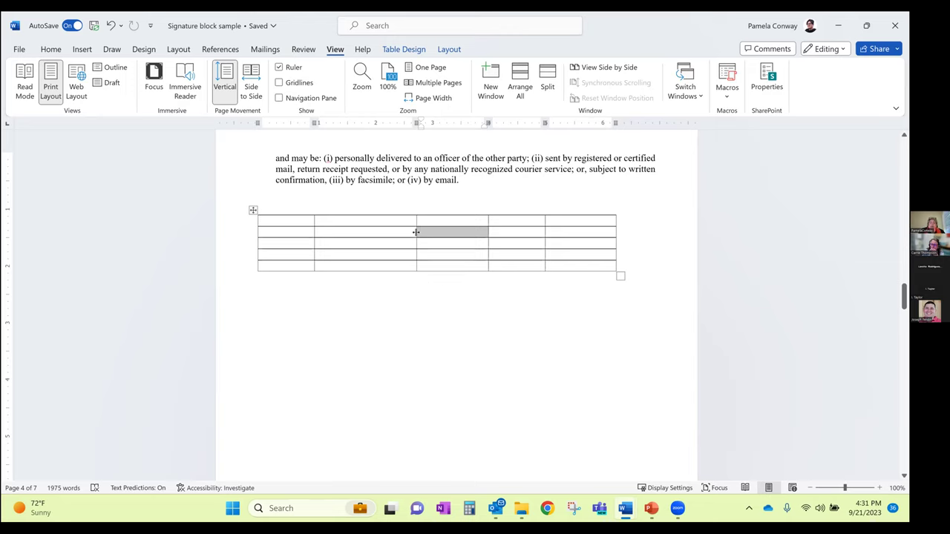
left_click_drag(407, 232, 381, 238)
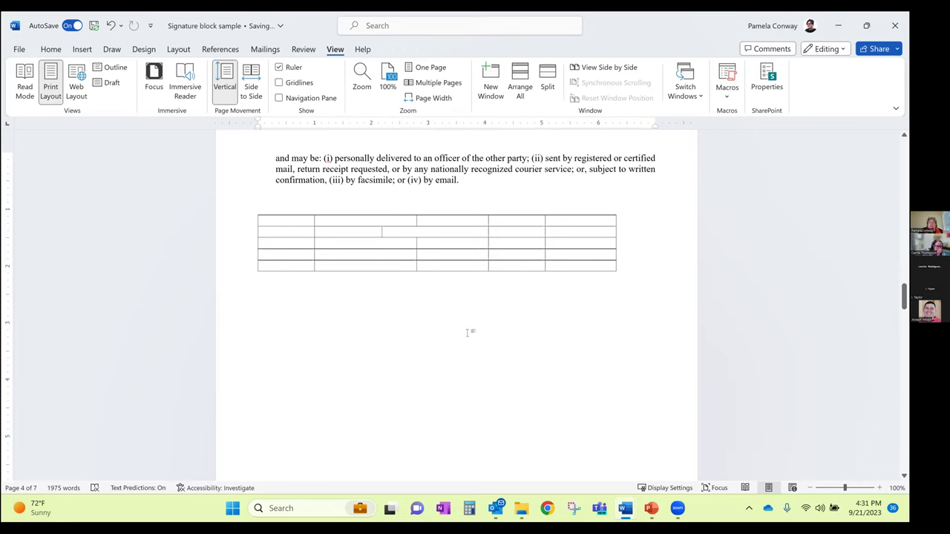
left_click(383, 233)
left_click(380, 233)
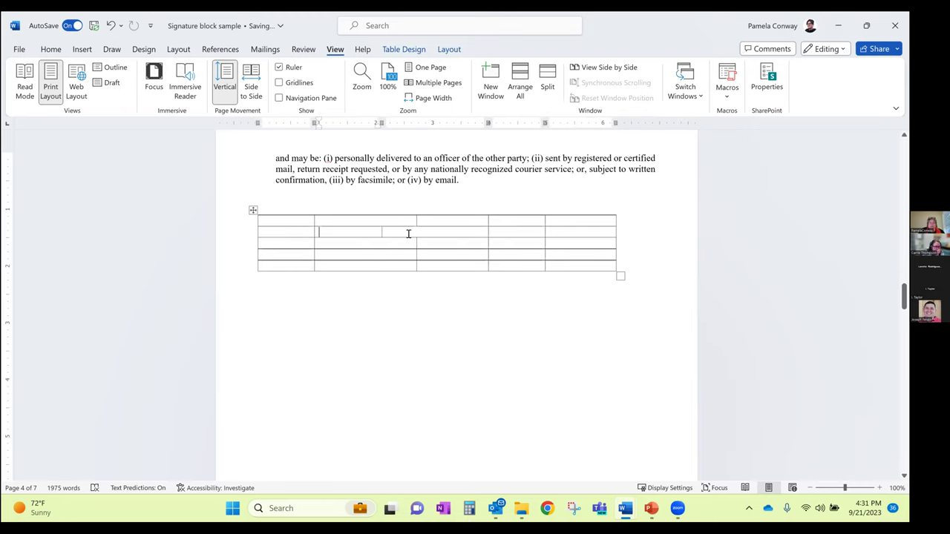
left_click_drag(382, 232, 402, 247)
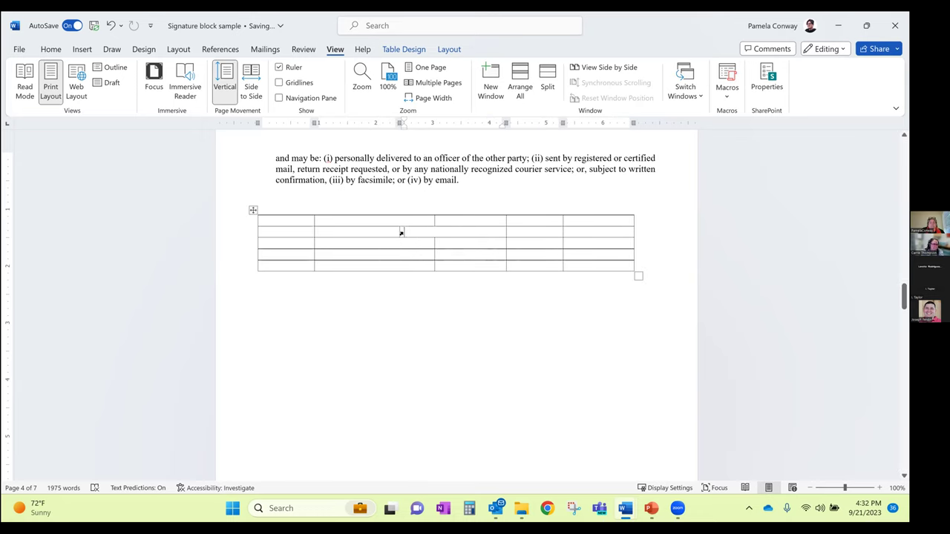
left_click_drag(434, 236, 463, 236)
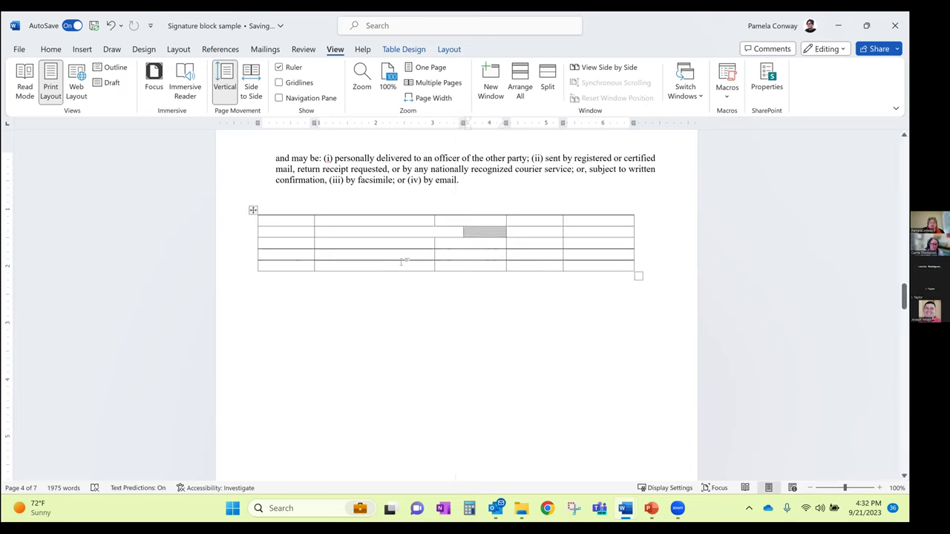
left_click(392, 264)
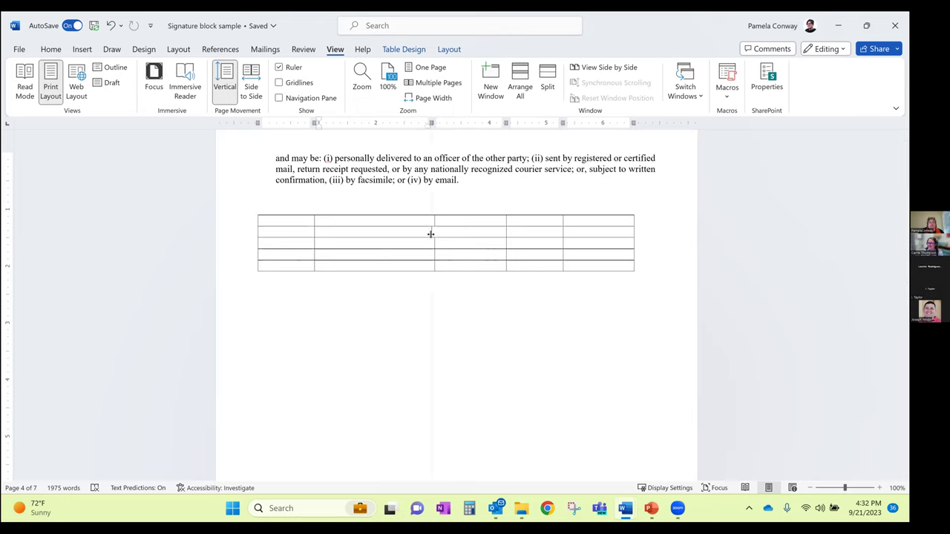
left_click_drag(438, 235, 443, 235)
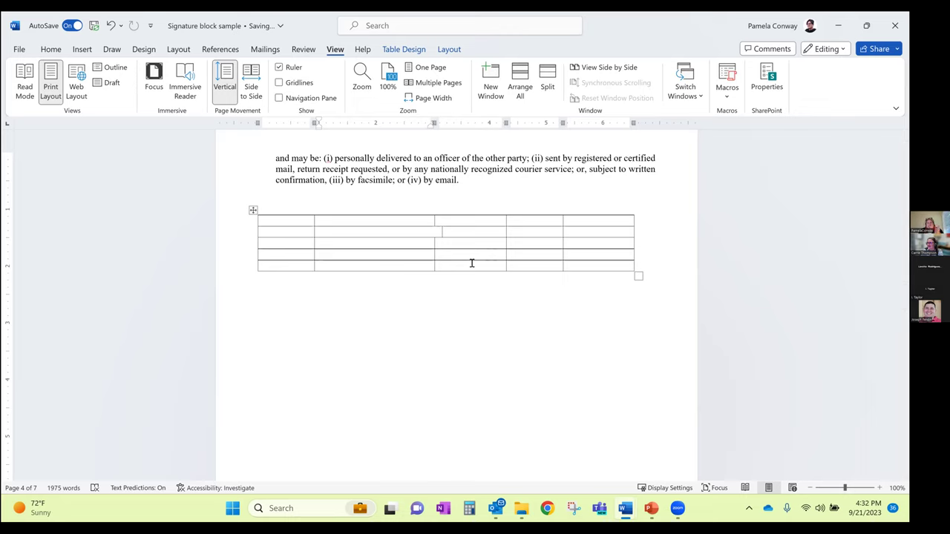
Drag row 2's cell border back in line with the column border above it
left_click_drag(452, 225, 466, 266)
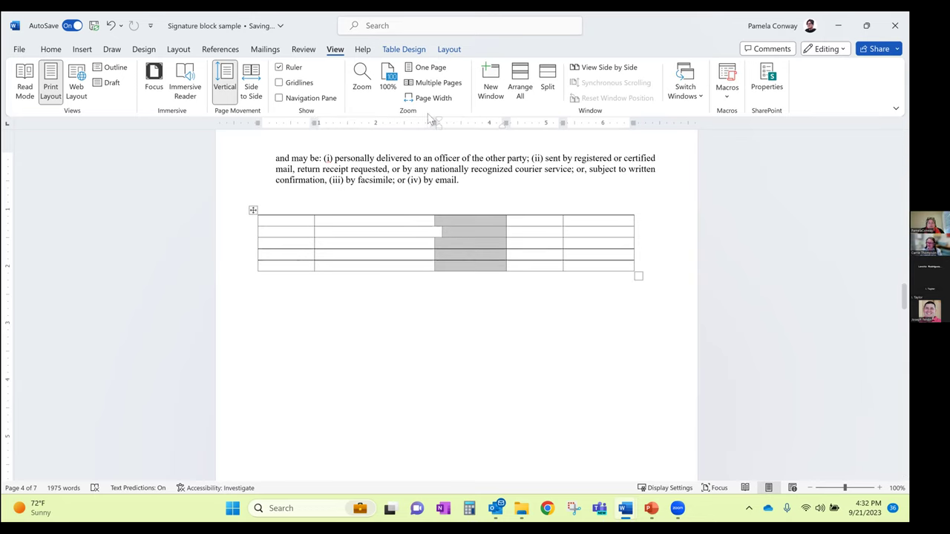
left_click(449, 223)
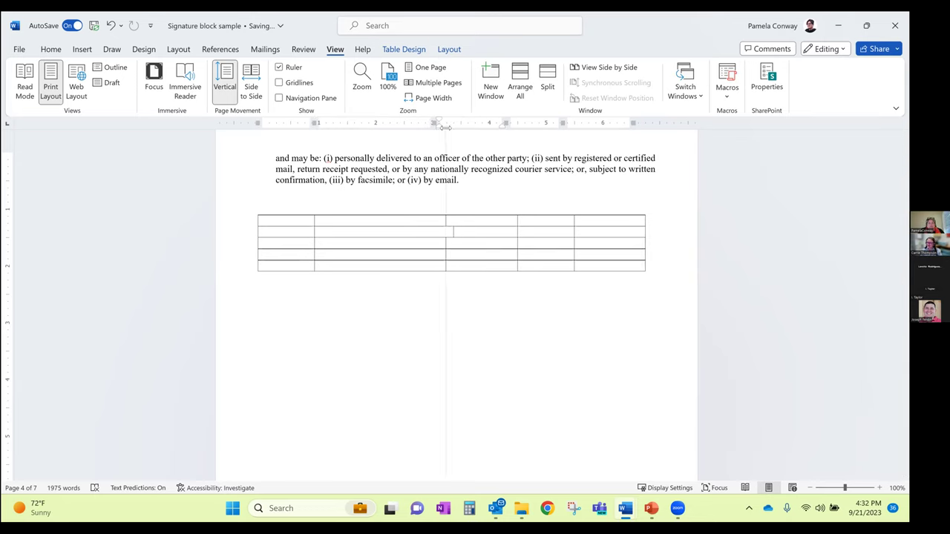
left_click(441, 233)
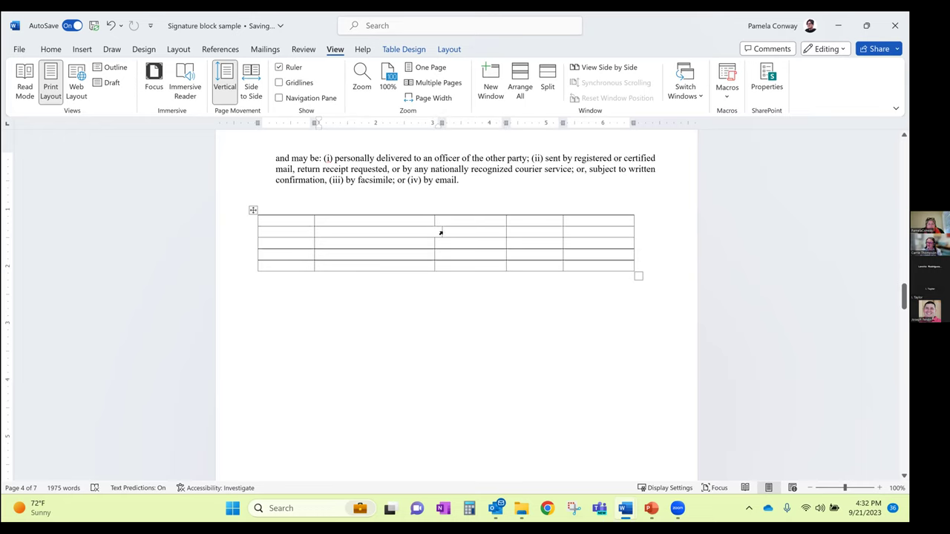
left_click(441, 233)
left_click(441, 233)
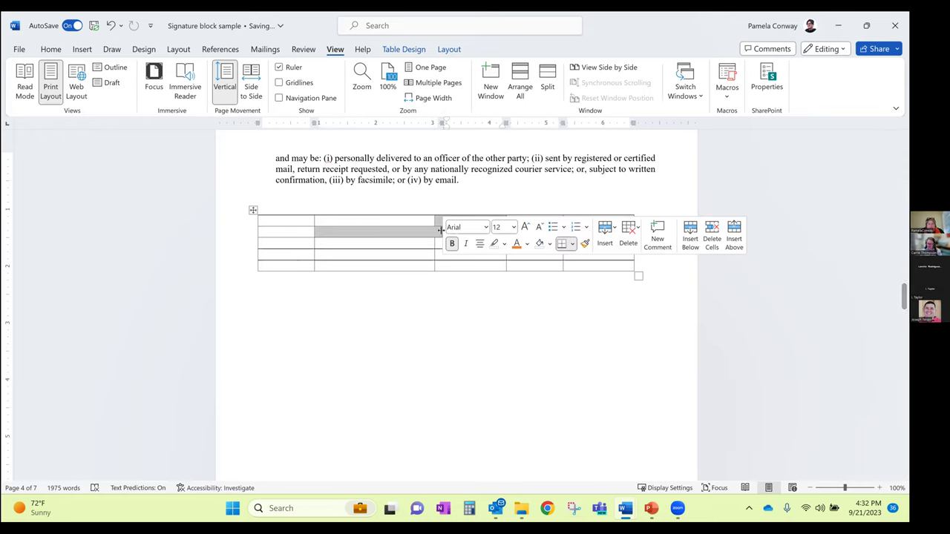
left_click_drag(435, 230, 435, 230)
left_click(468, 280)
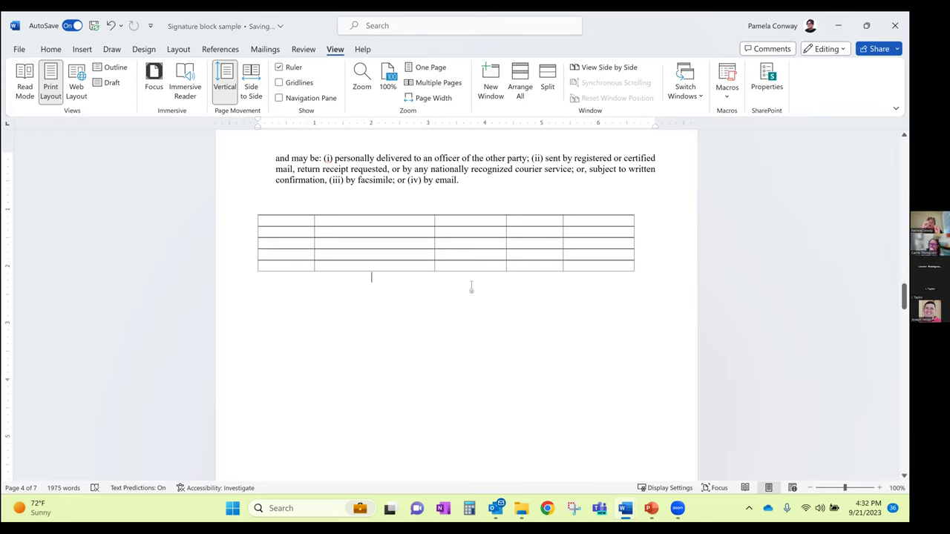
left_click(434, 236)
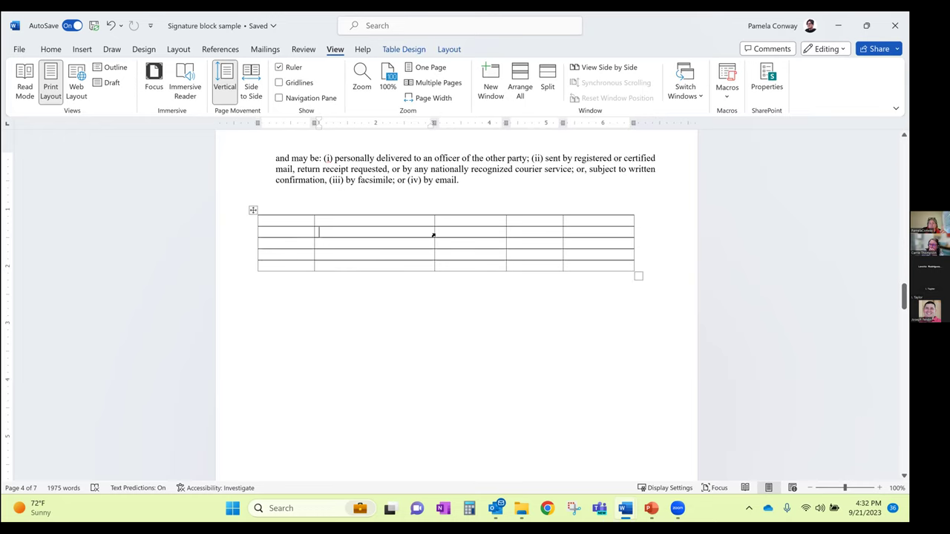
left_click_drag(434, 235, 468, 229)
left_click(456, 275)
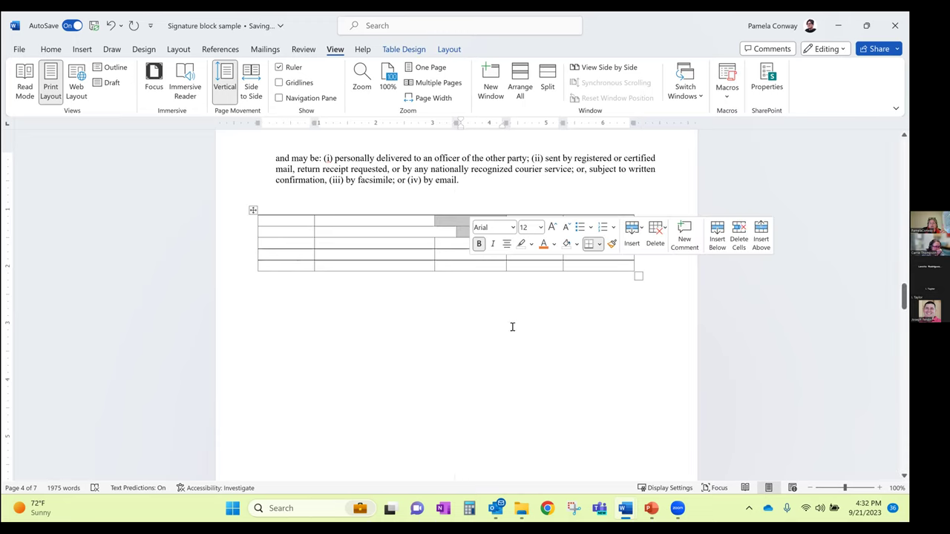
left_click_drag(456, 231, 435, 233)
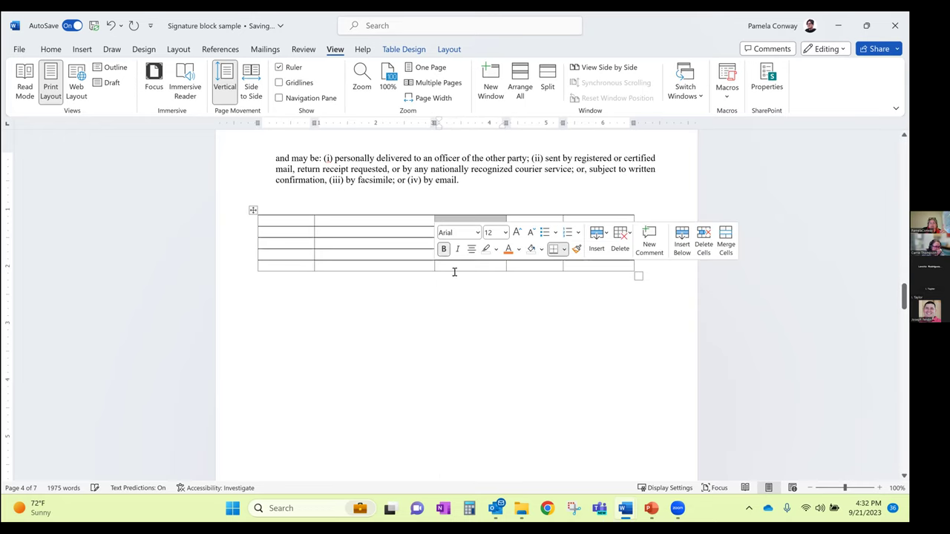
left_click(481, 328)
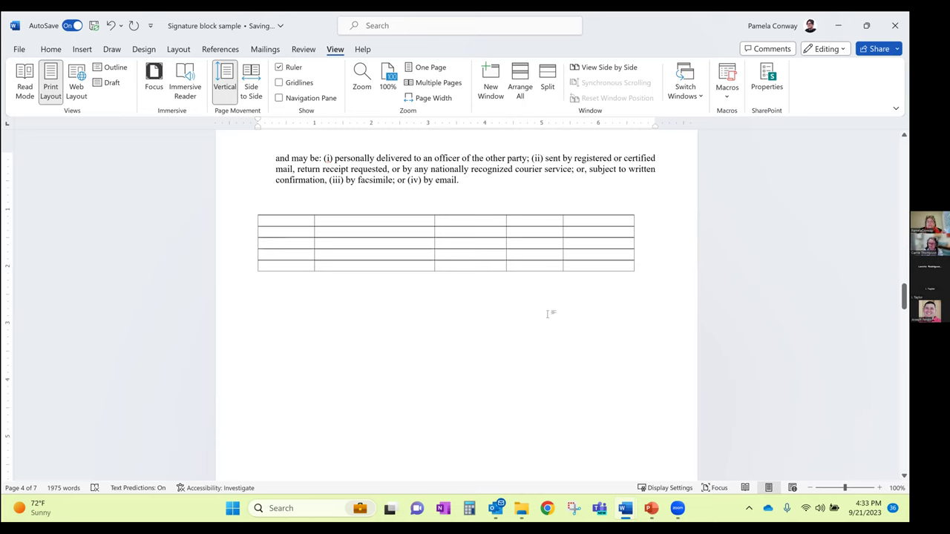
Type the bold header 'Item' in the table's first cell
mouse_move(486, 222)
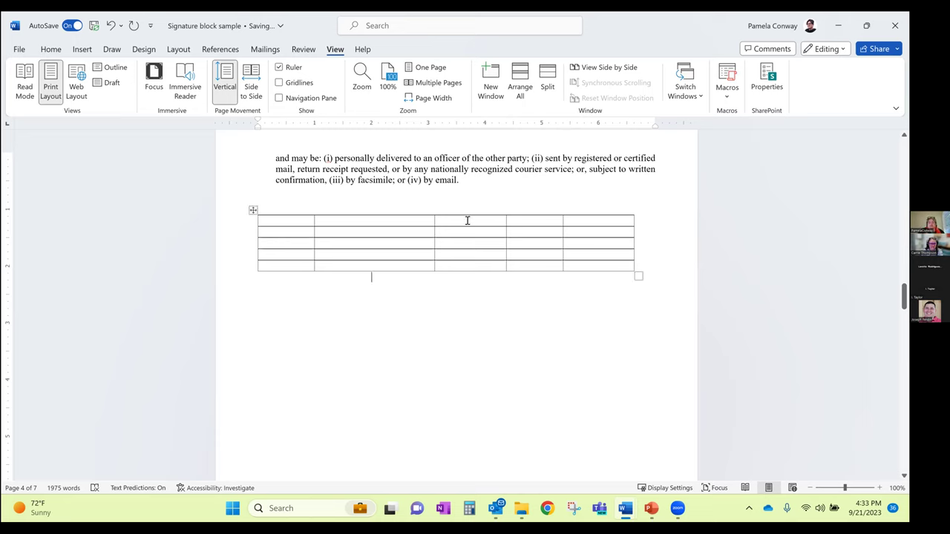
left_click(416, 231)
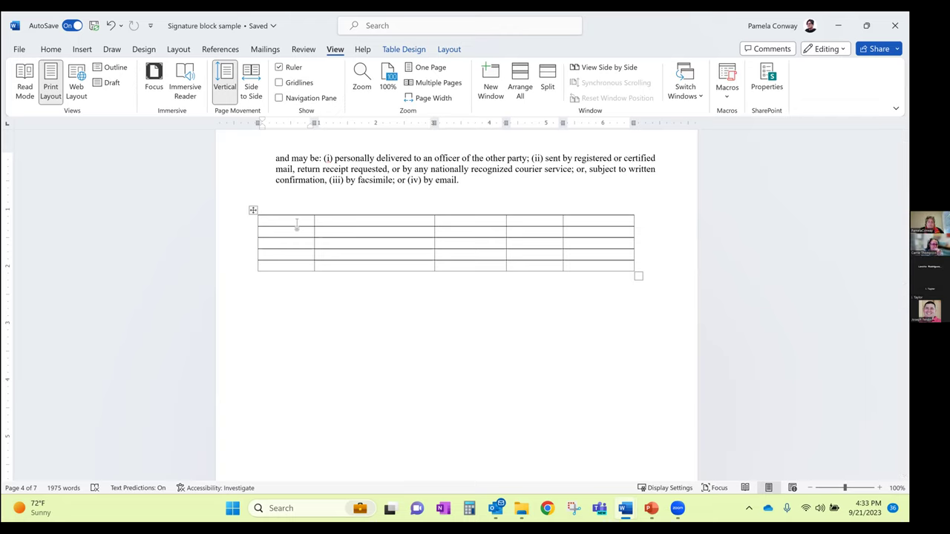
type("Item")
key("Tab")
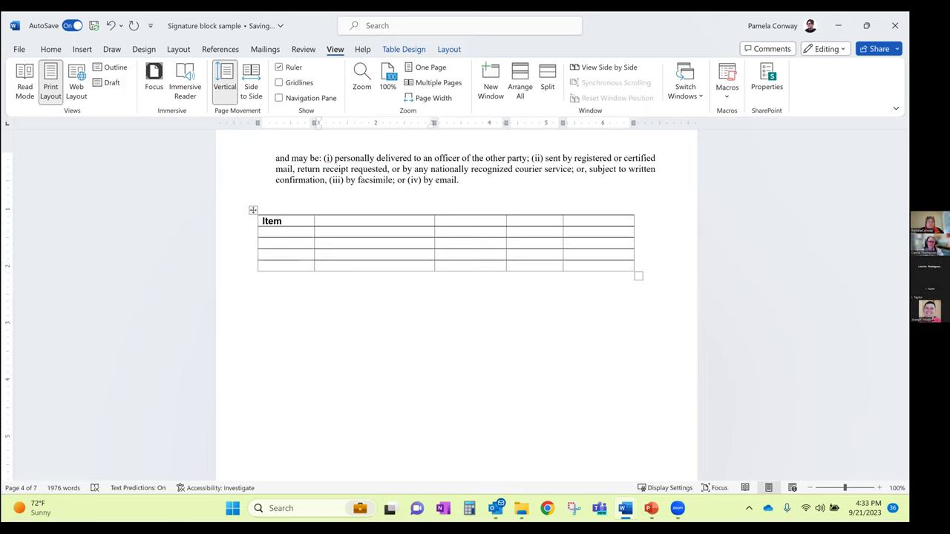
Add Description and Unit Cost headers and delete the two spare empty columns
type("Description")
key("Tab")
type("Unit C")
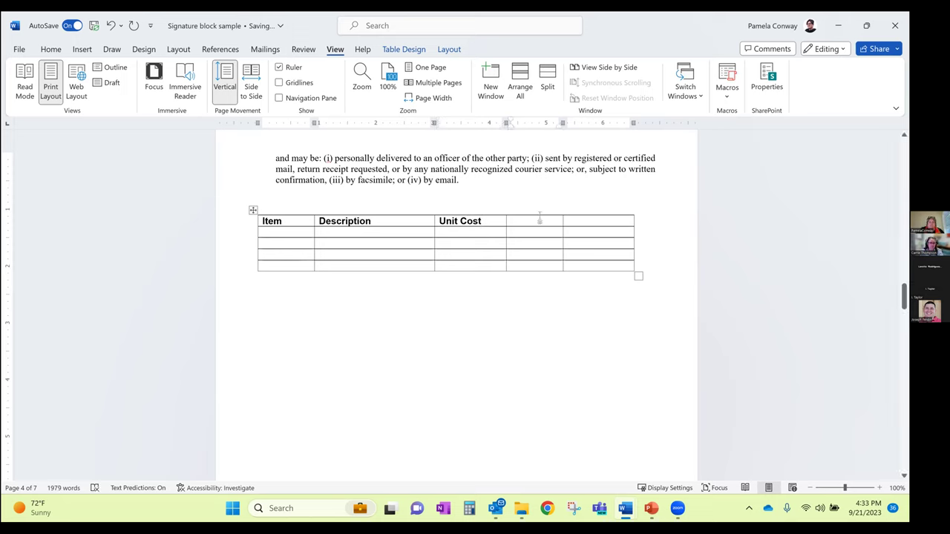
left_click_drag(541, 213, 595, 218)
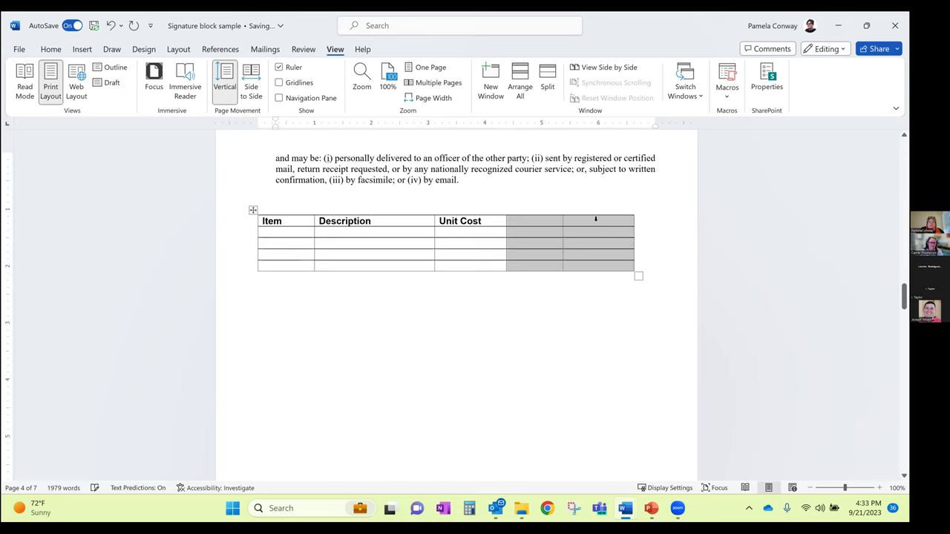
right_click(586, 220)
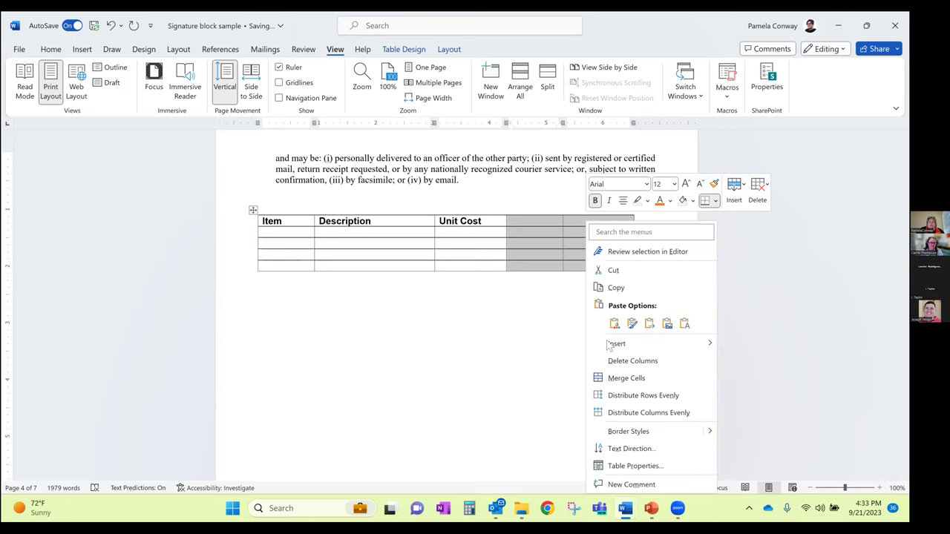
left_click(620, 360)
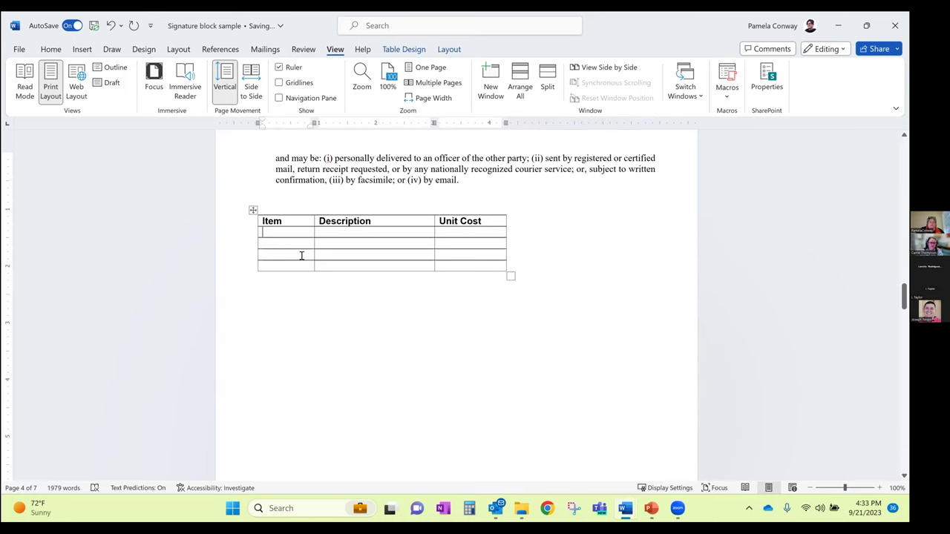
Fill two table rows with placeholder entries, ending with 798798 under Unit Cost
type("jsklfdfjl")
key("Tab")
type("skdjflkj")
key("Tab")
type("l98080")
key("Tab")
type("slkdjflks")
key("Tab")
type("lkjsd")
key("Tab")
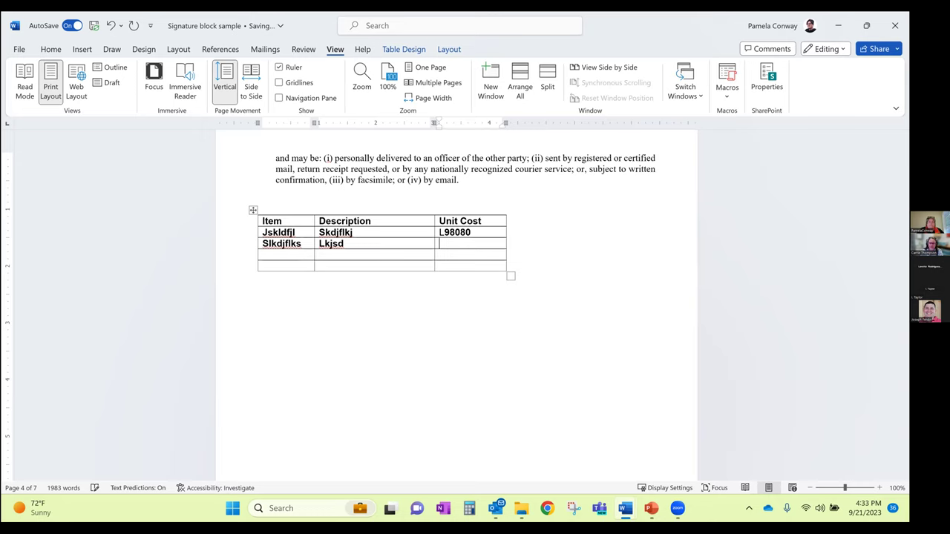
type("798798")
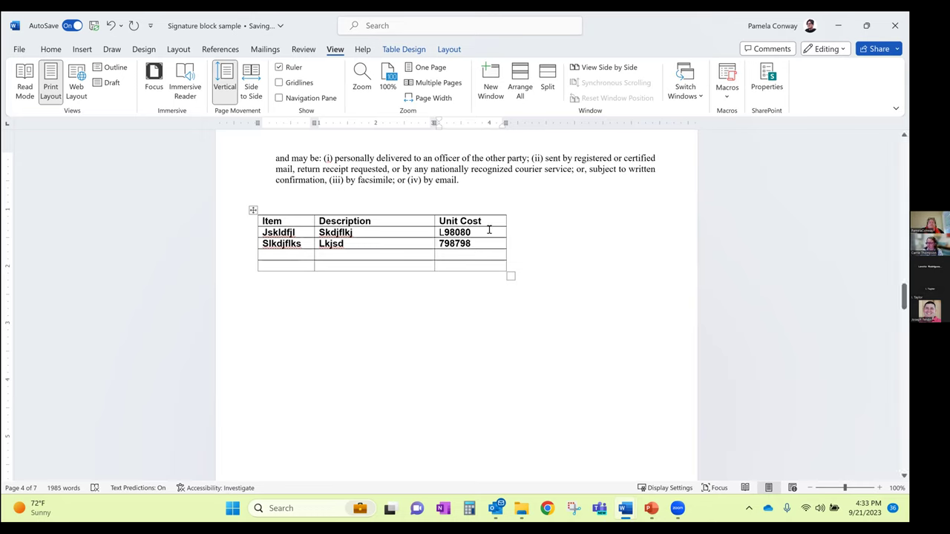
left_click(350, 260)
Nudge the whole table slightly to the right on the page
left_click_drag(253, 210, 275, 210)
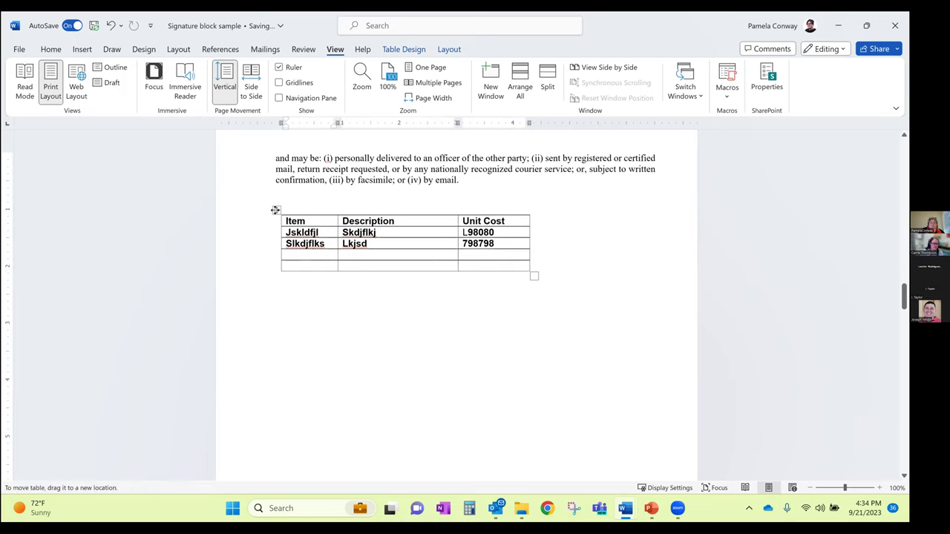
left_click(274, 210)
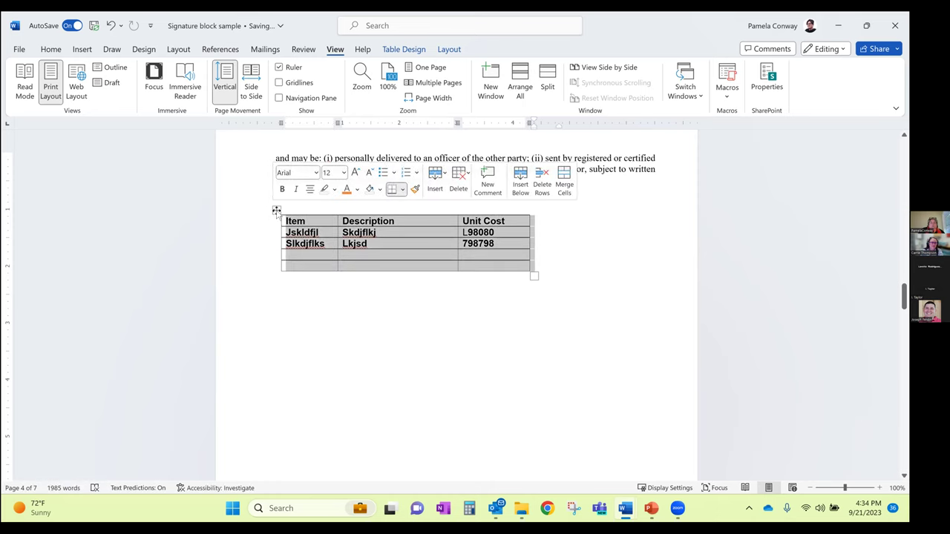
left_click(276, 212)
mouse_move(276, 211)
left_mouse_down()
mouse_move(253, 211)
mouse_move(285, 210)
left_mouse_up()
left_click(286, 210)
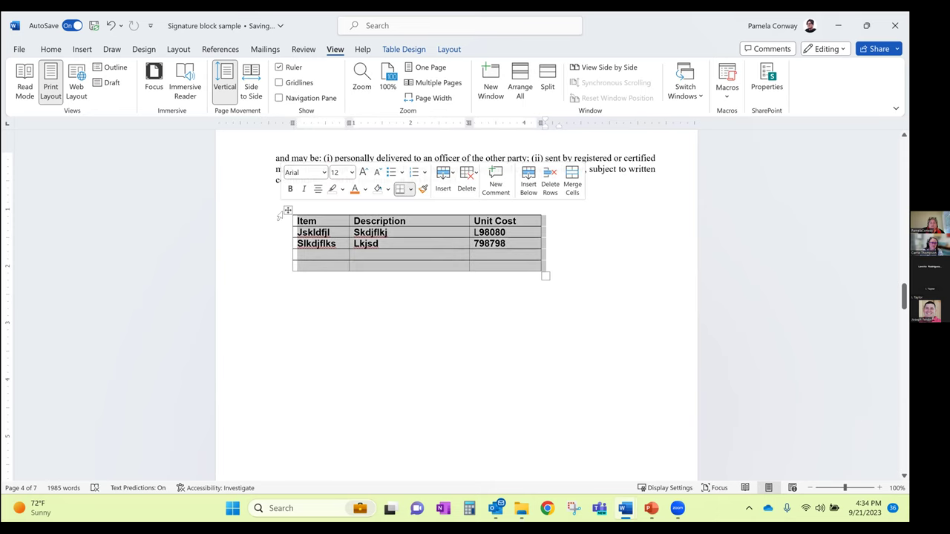
left_click(396, 244)
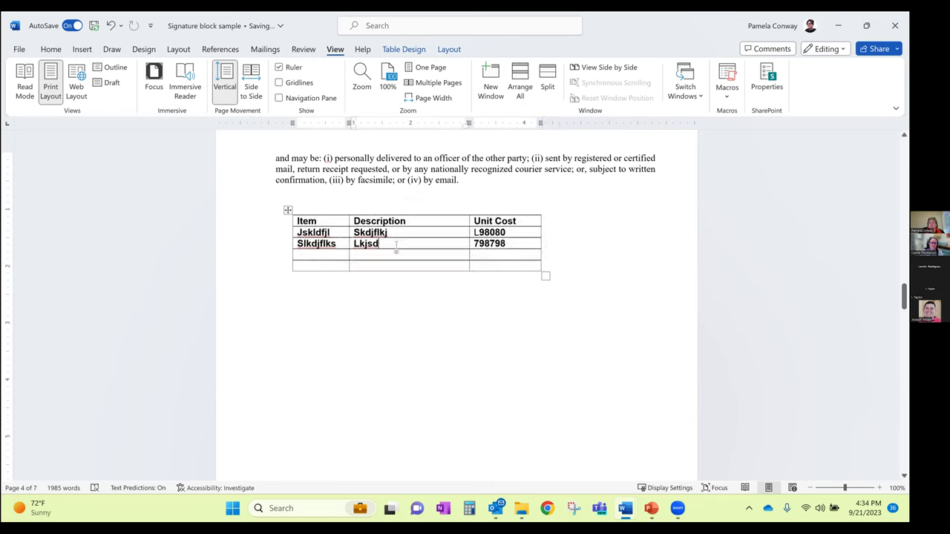
Center the text in the Description column
left_click(413, 52)
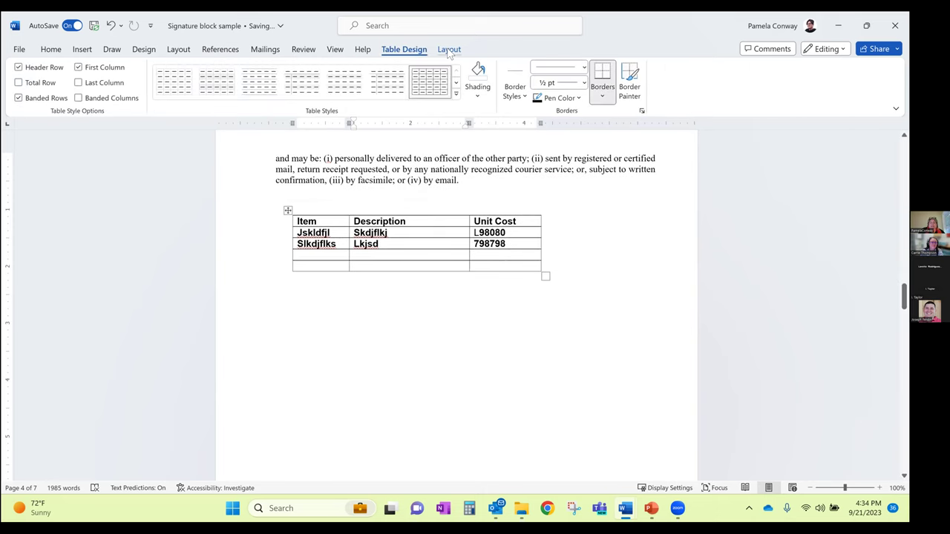
left_click(449, 50)
left_click(405, 49)
left_click_drag(356, 225, 363, 261)
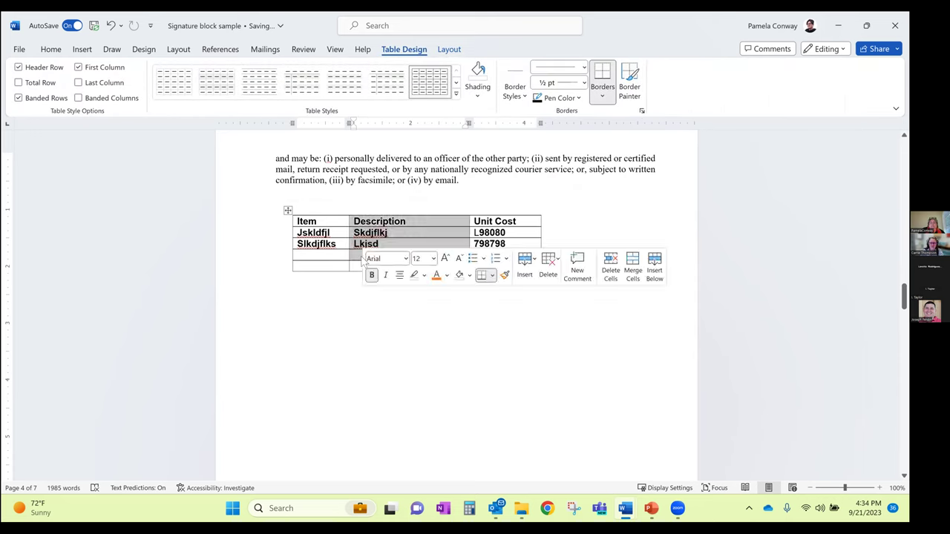
left_click_drag(375, 221, 377, 267)
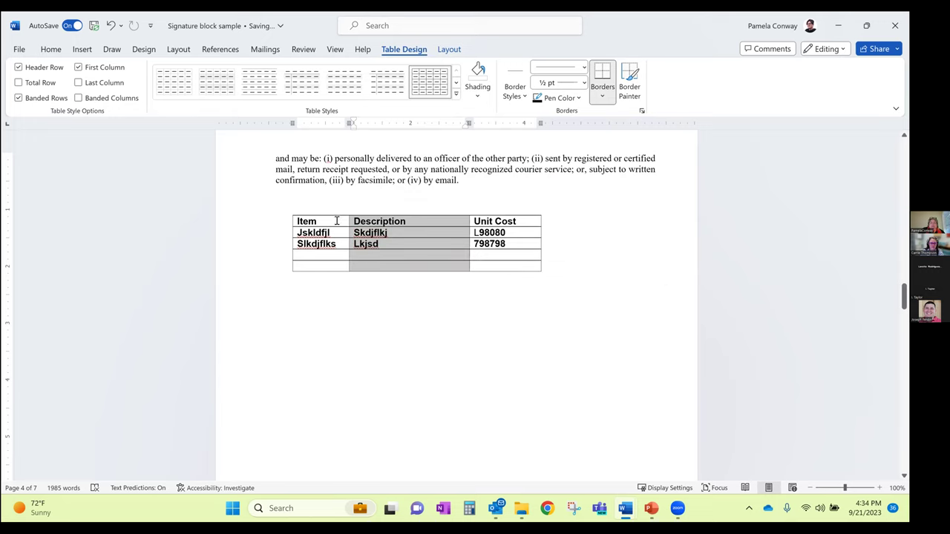
left_click(50, 49)
left_click(268, 90)
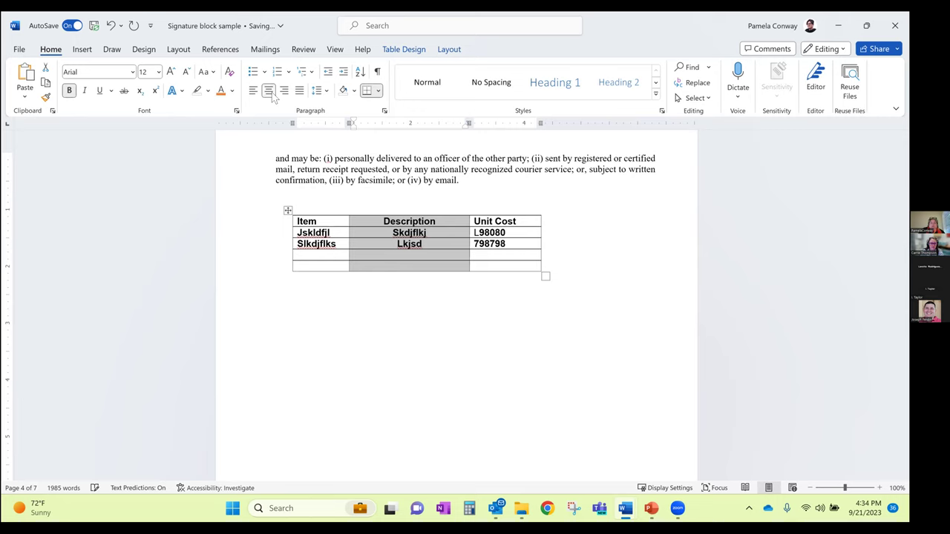
left_click(448, 247)
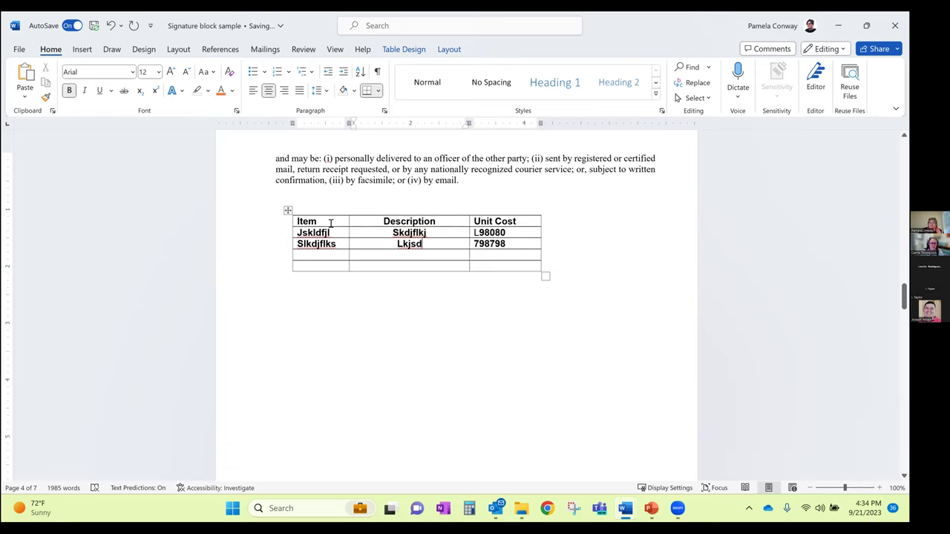
Right-align the Unit Cost column and select the entire table
left_click_drag(523, 221, 523, 266)
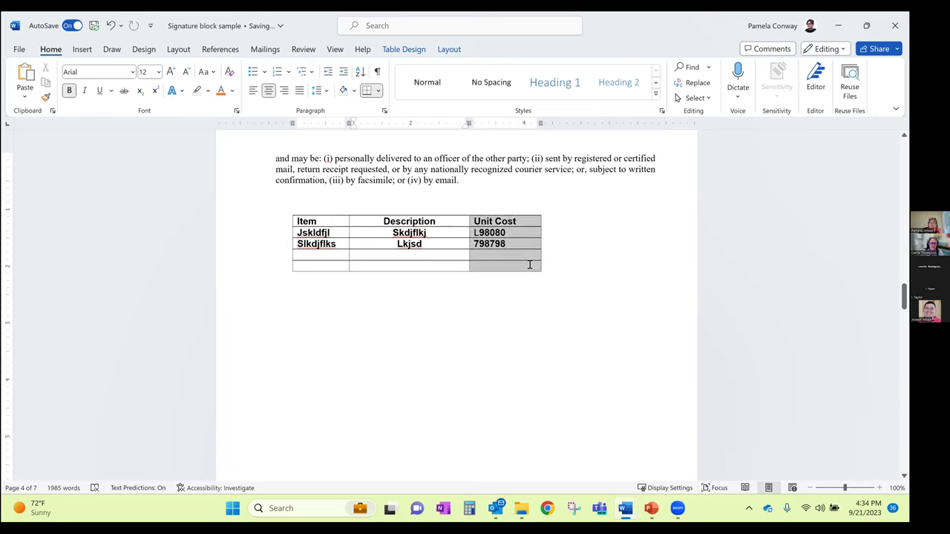
left_click(285, 90)
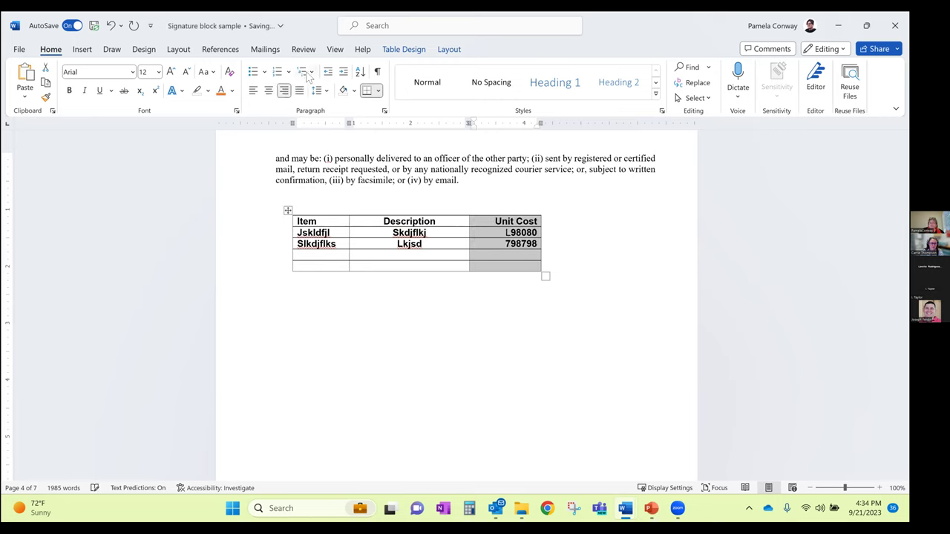
left_click(458, 256)
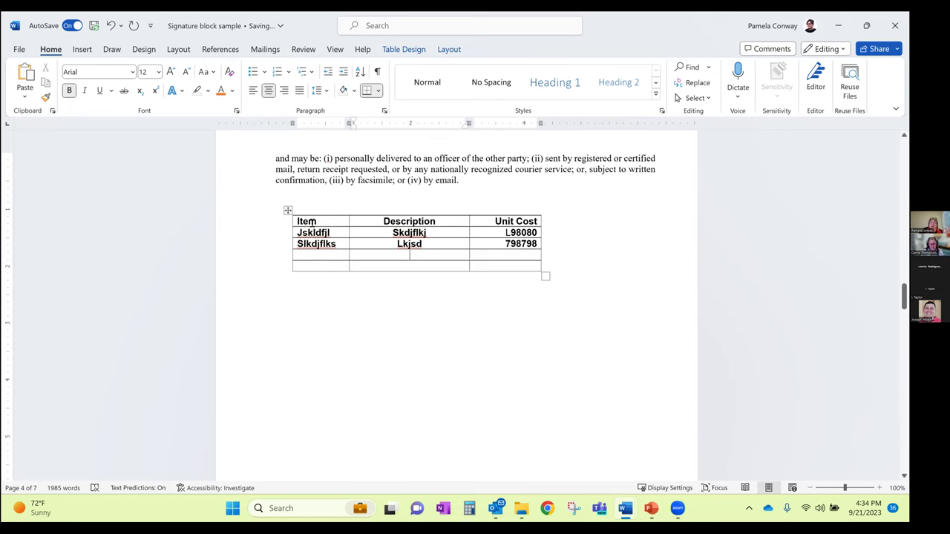
left_click(288, 211)
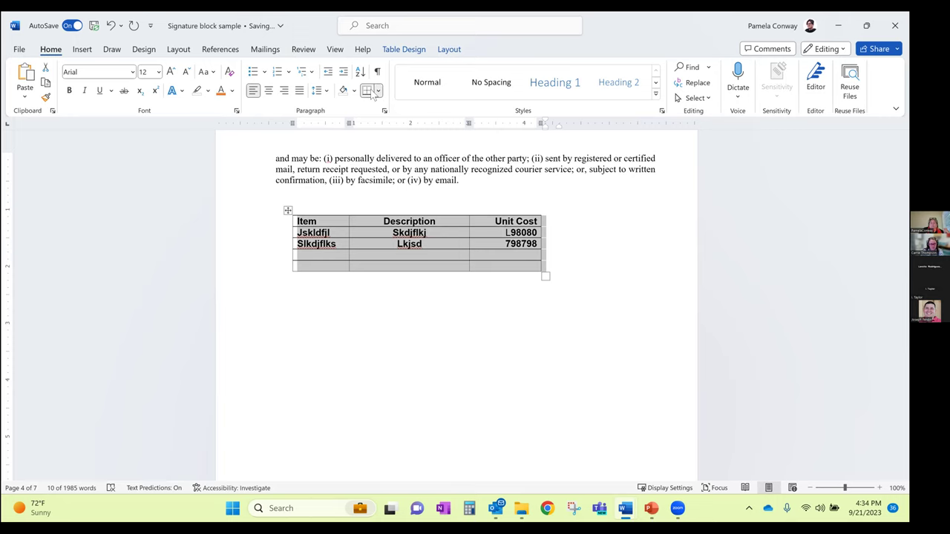
Apply No Border to the whole Item, Description and Unit Cost table from Table Design
left_click(449, 50)
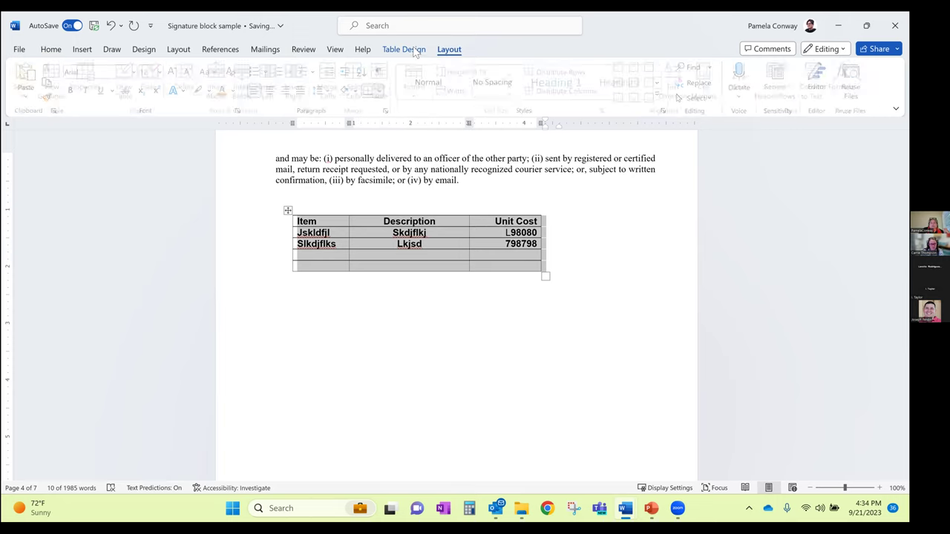
left_click(403, 49)
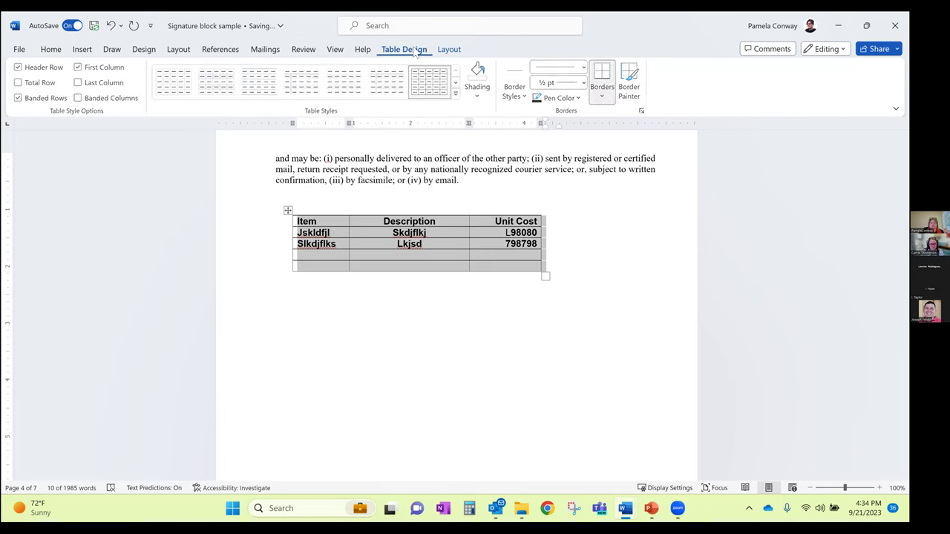
left_click(603, 100)
left_click(620, 187)
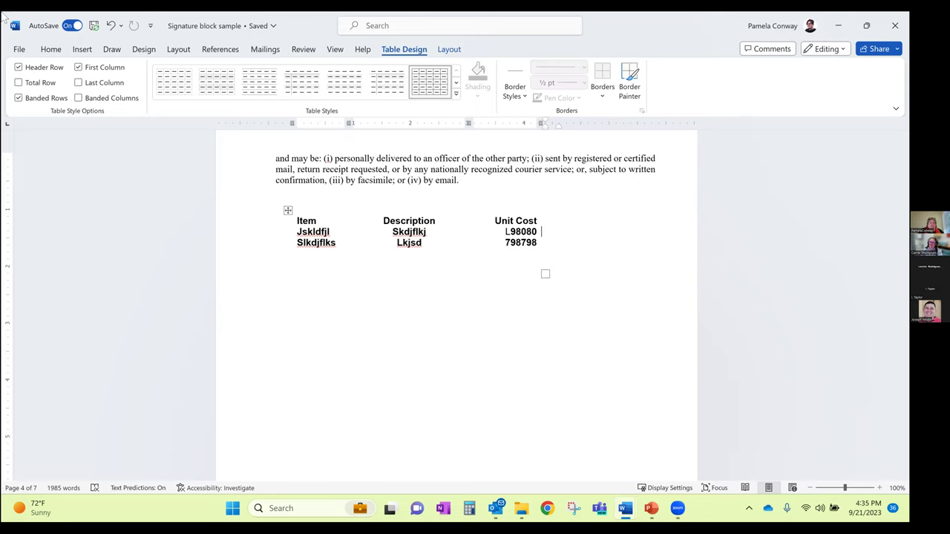
Show the formatting marks and page break with Show/Hide ¶, then hide them again
left_click(51, 49)
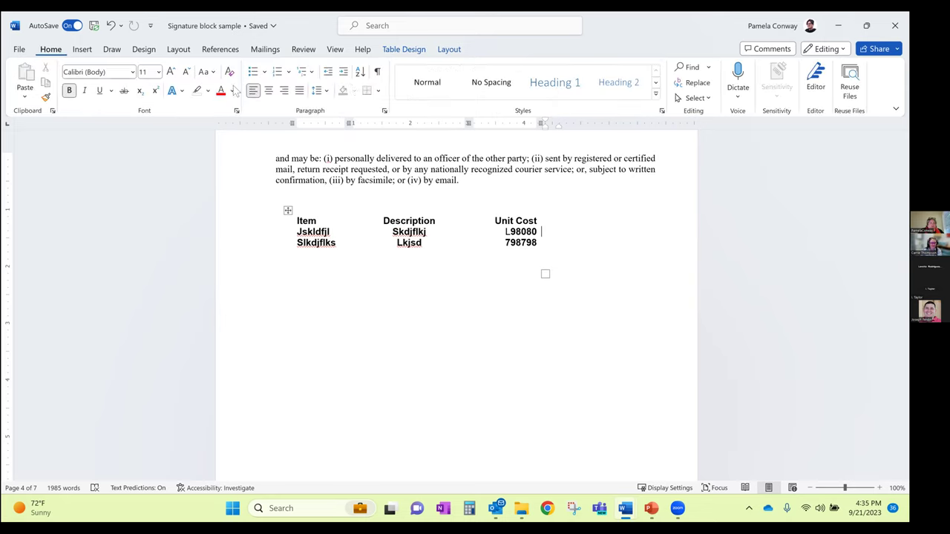
left_click(377, 72)
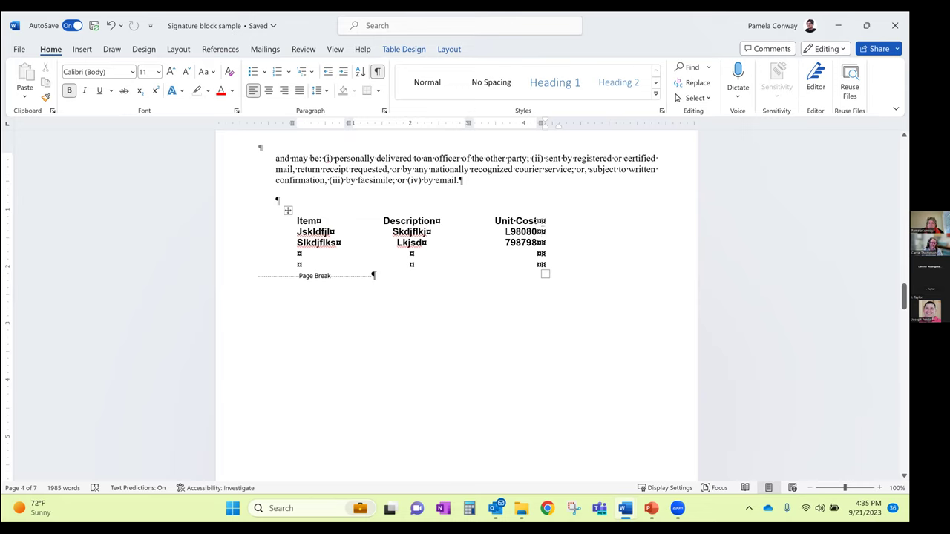
left_click(377, 71)
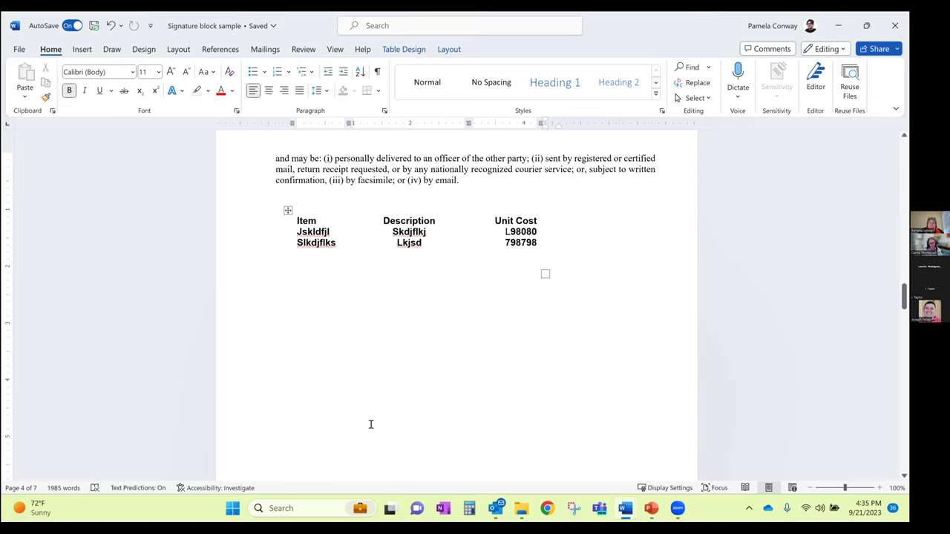
Turn on View Gridlines so the borderless table's cells are outlined
left_click(408, 232)
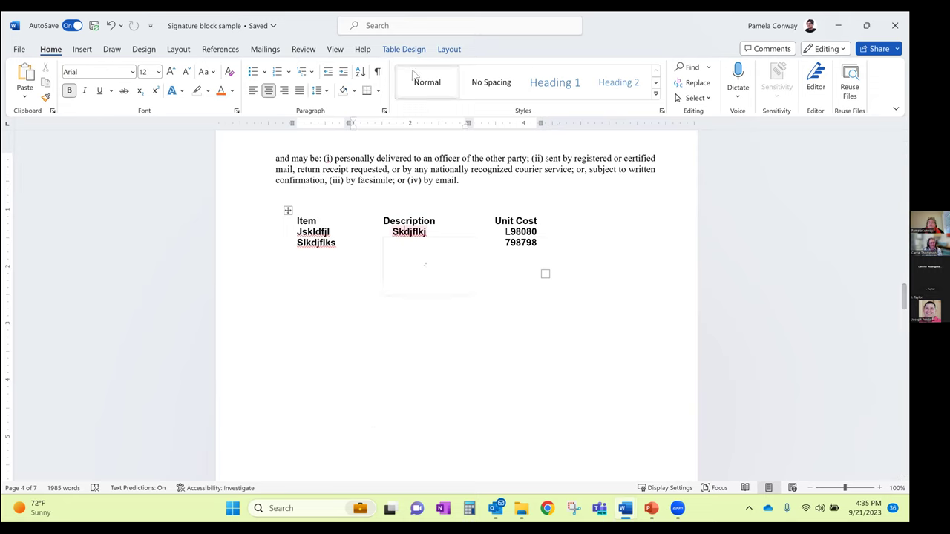
left_click(418, 49)
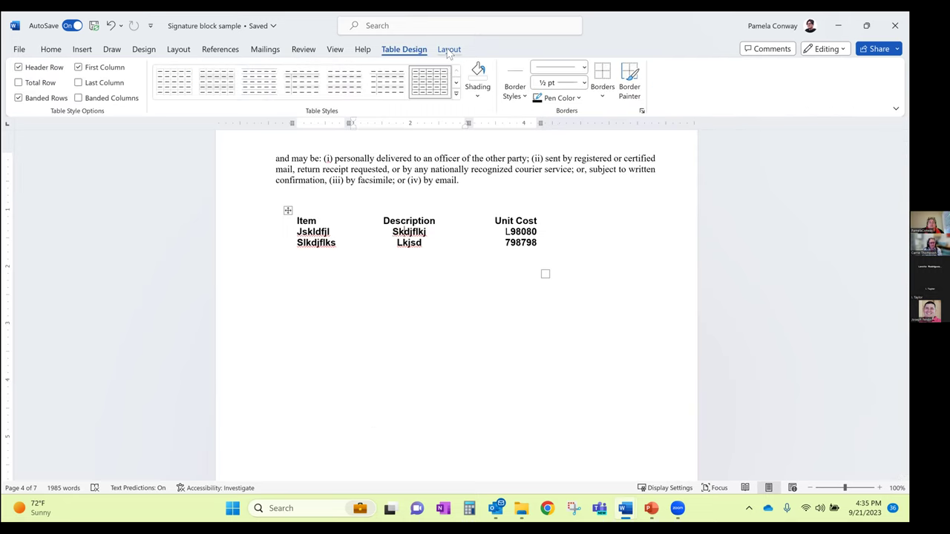
left_click(449, 50)
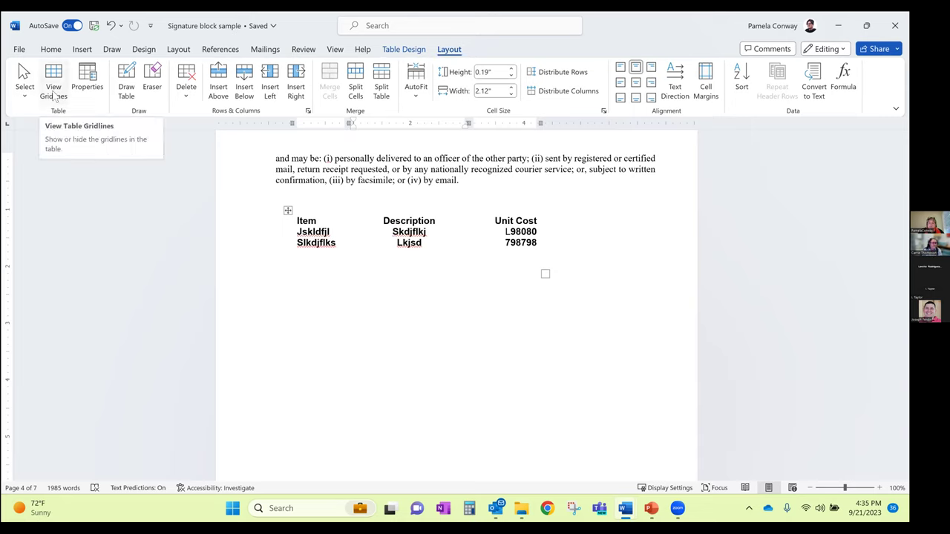
left_click(54, 93)
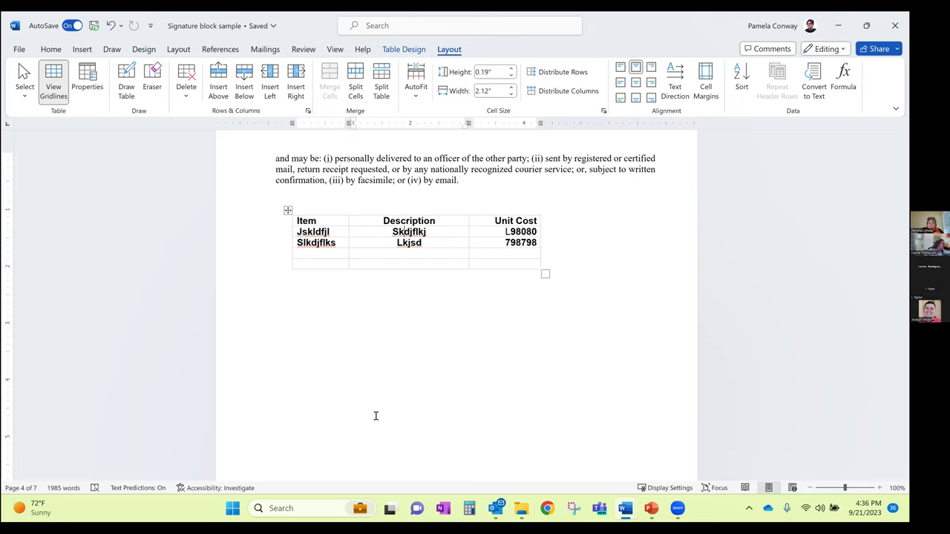
left_click(58, 81)
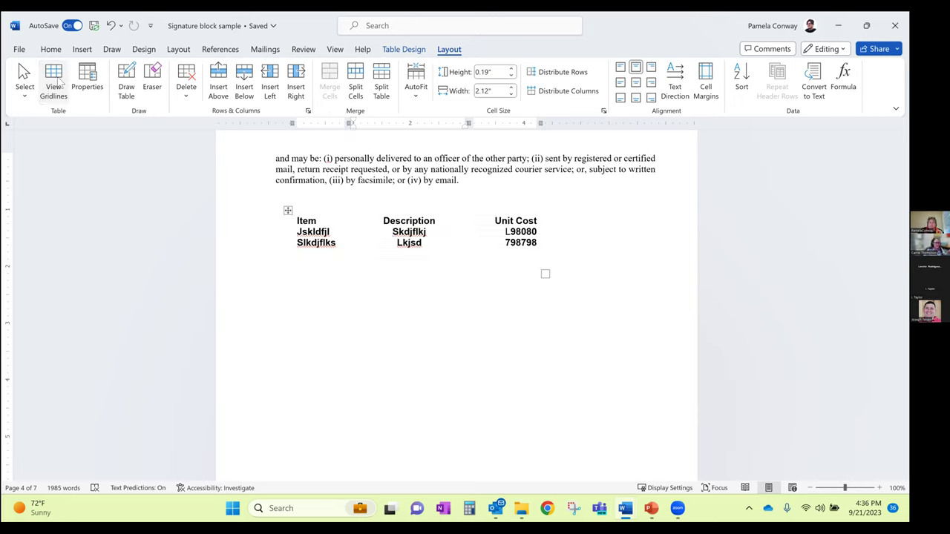
left_click(58, 83)
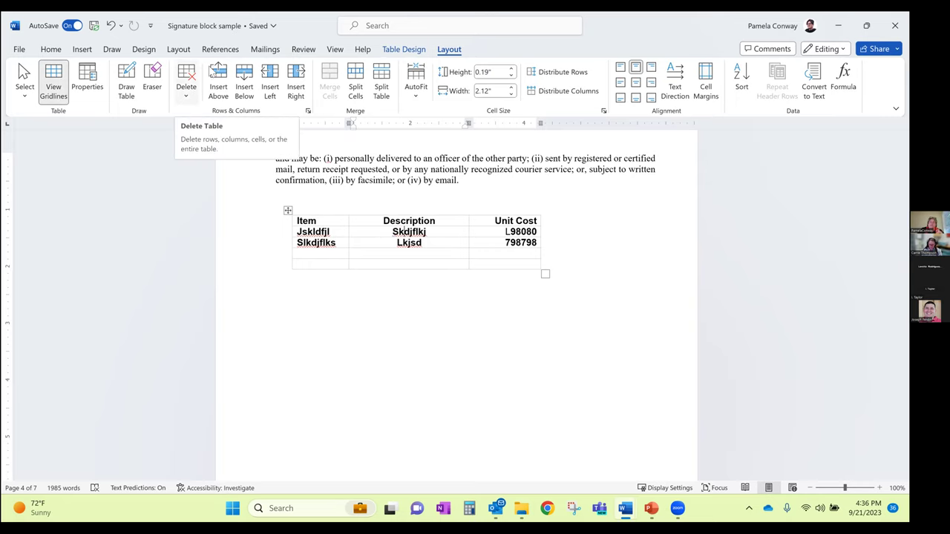
Insert a page break before OPTION 2 so it starts on a new page
scroll(395, 224, "down", 3)
scroll(395, 224, "down", 9)
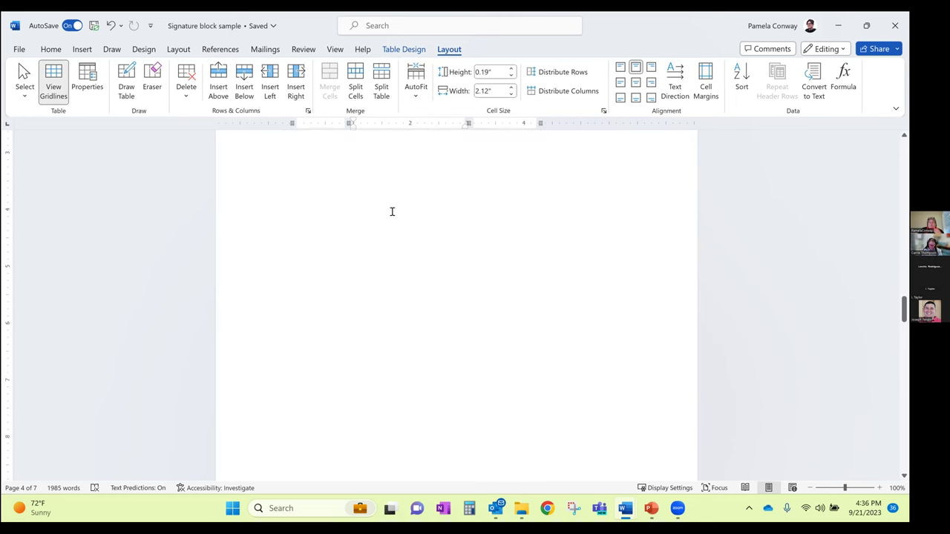
scroll(393, 219, "down", 18)
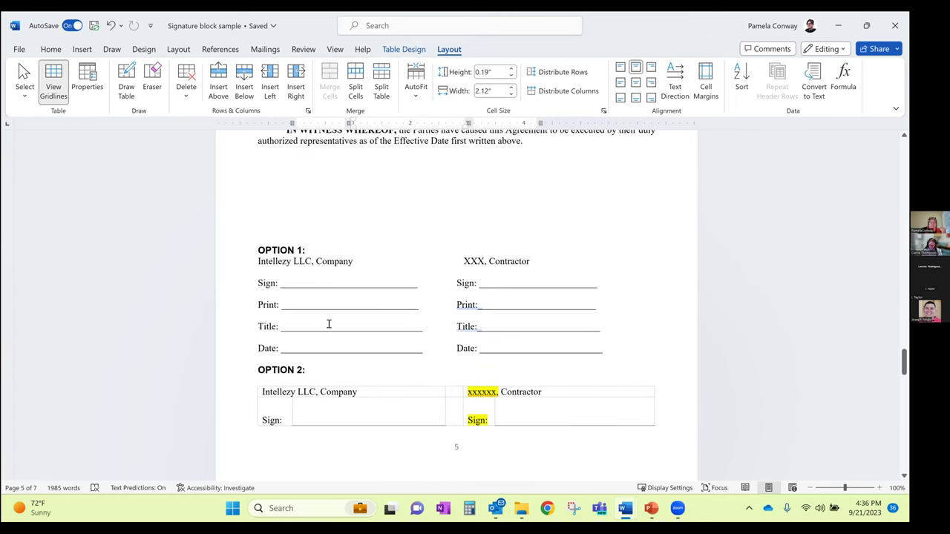
left_click(259, 369)
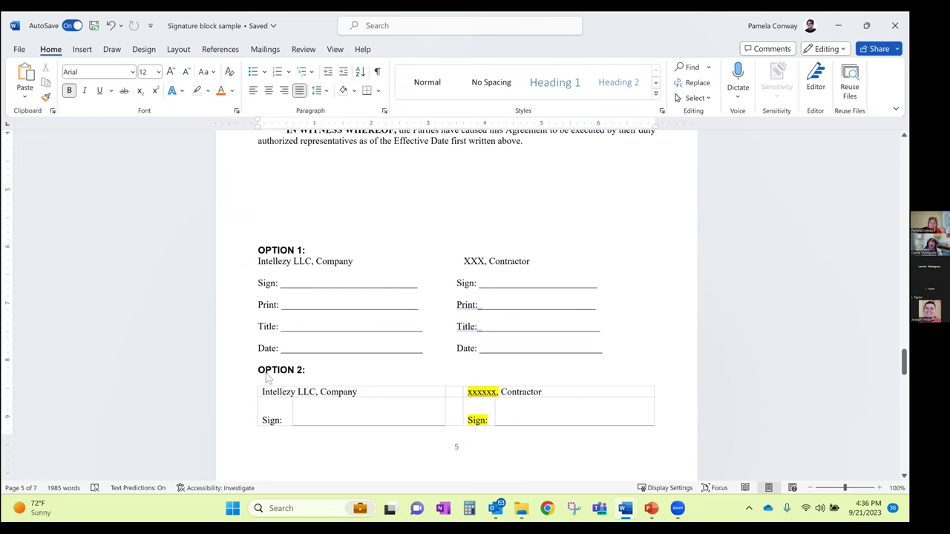
key("ctrl+Return")
Type the signer's name on OPTION 1's left Print line, underline it, and trim the extra underscores
scroll(296, 287, "up", 1)
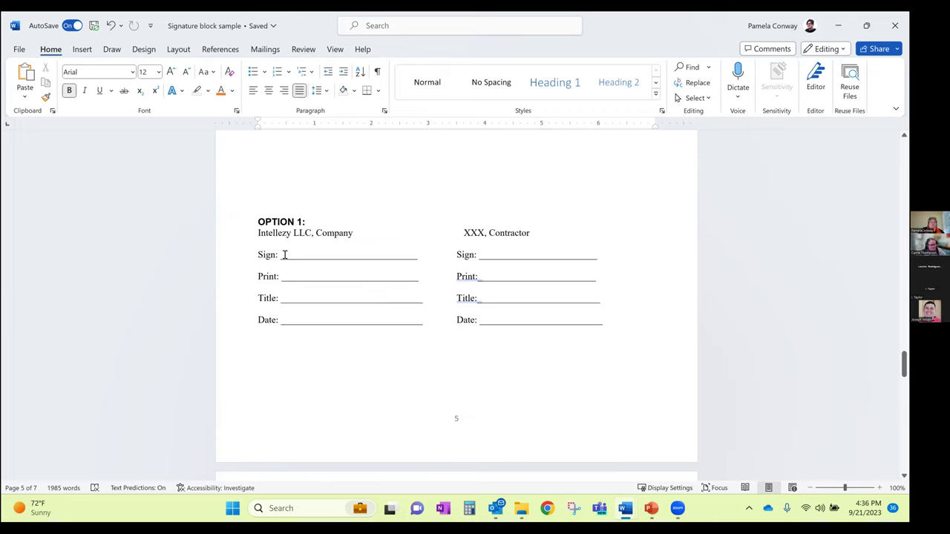
left_click(285, 277)
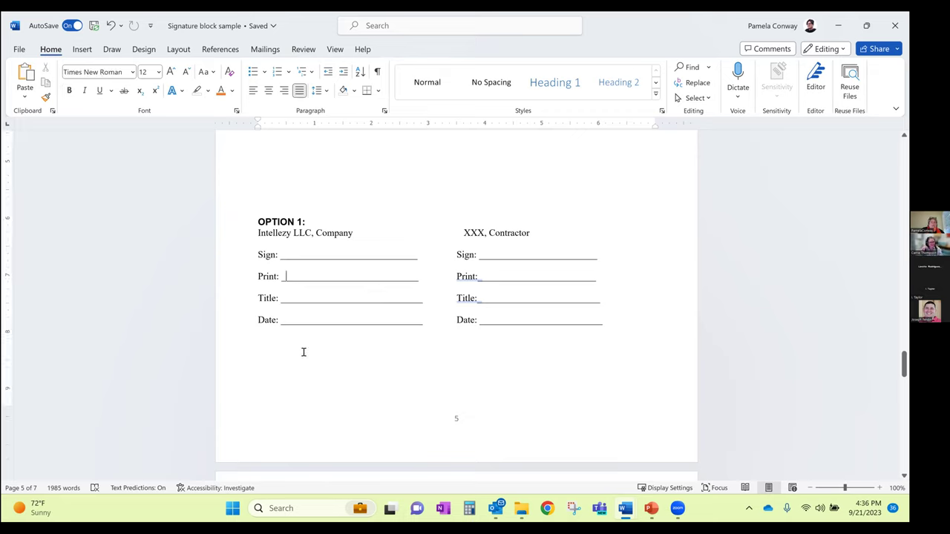
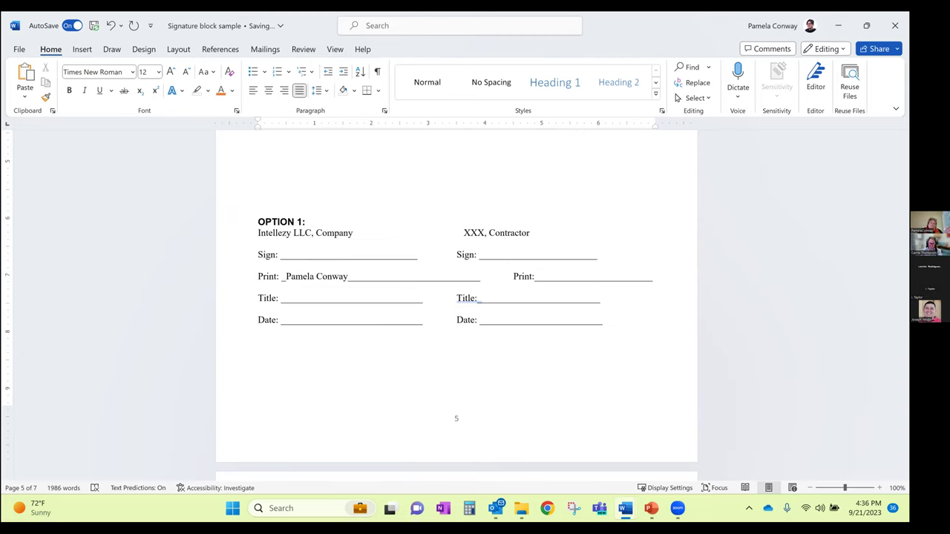
key("ctrl+shift+Left")
key("ctrl+shift+Left")
key("ctrl+shift+Left")
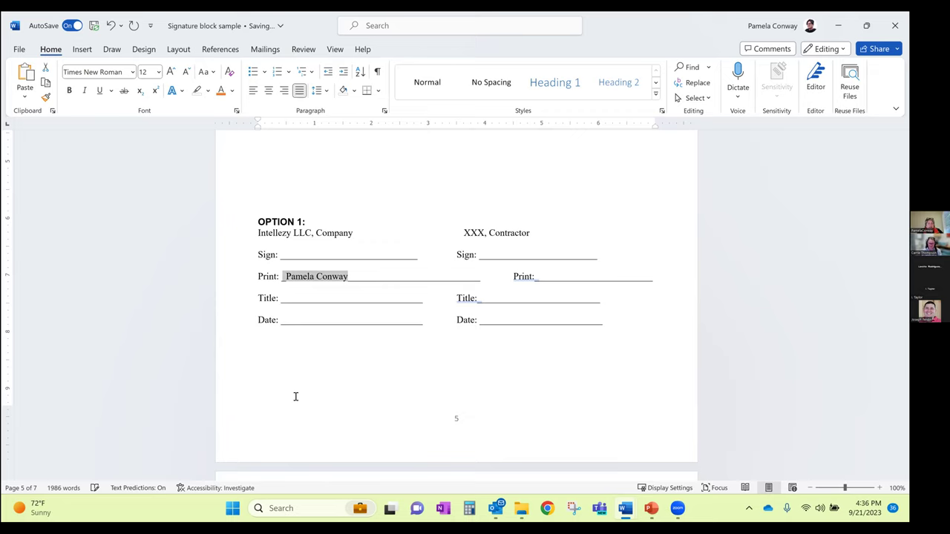
left_click(100, 90)
left_click(360, 285)
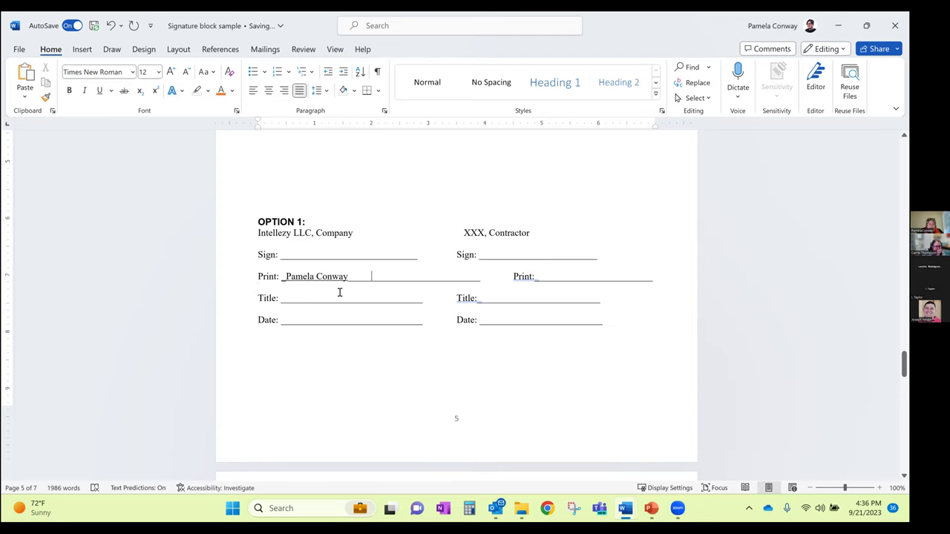
key("Delete")
key("Delete")
key("Delete")
key("Delete")
key("Delete")
key("Delete")
key("Delete")
key("Delete")
key("Delete")
key("Delete")
key("Delete")
key("Delete")
key("Delete")
key("Delete")
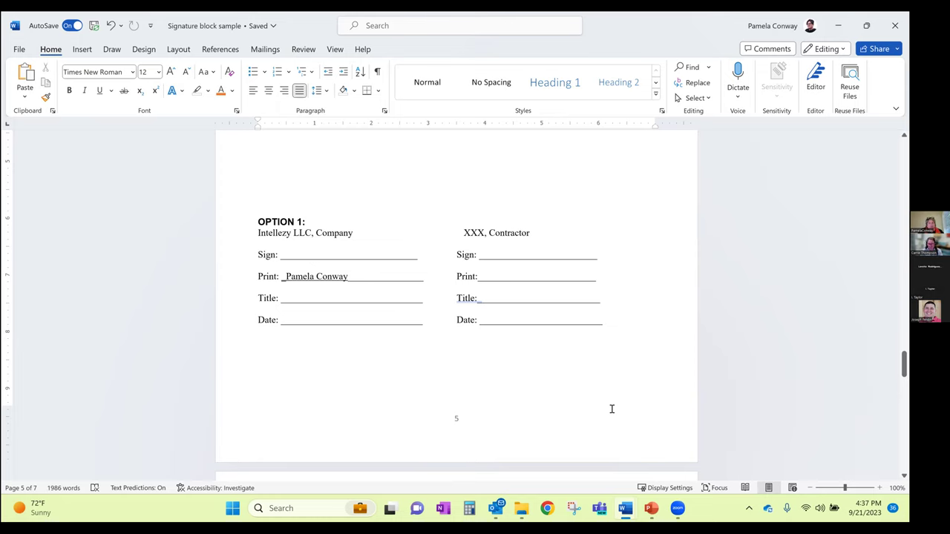
Scroll down to the OPTION 2 signature table and put the caret in its empty Sign cell
scroll(414, 362, "down", 7)
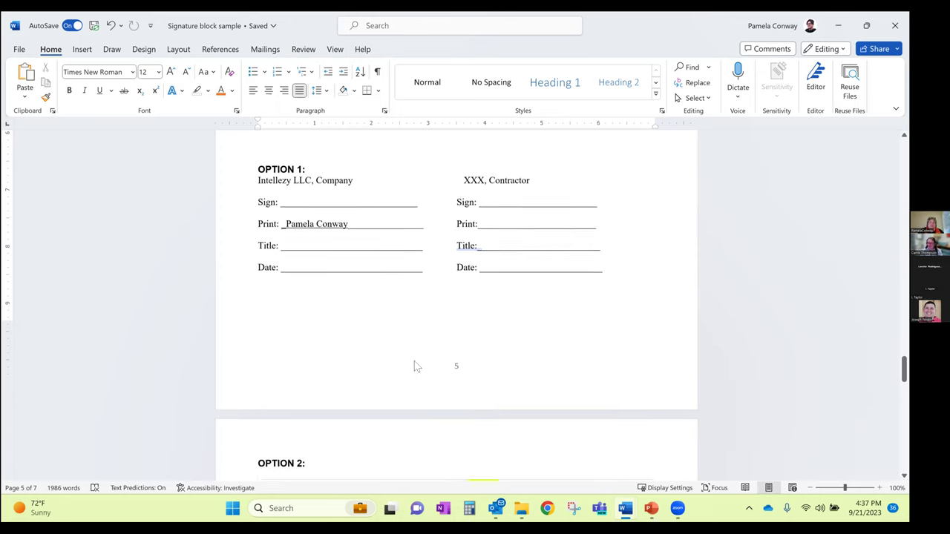
scroll(415, 368, "down", 1)
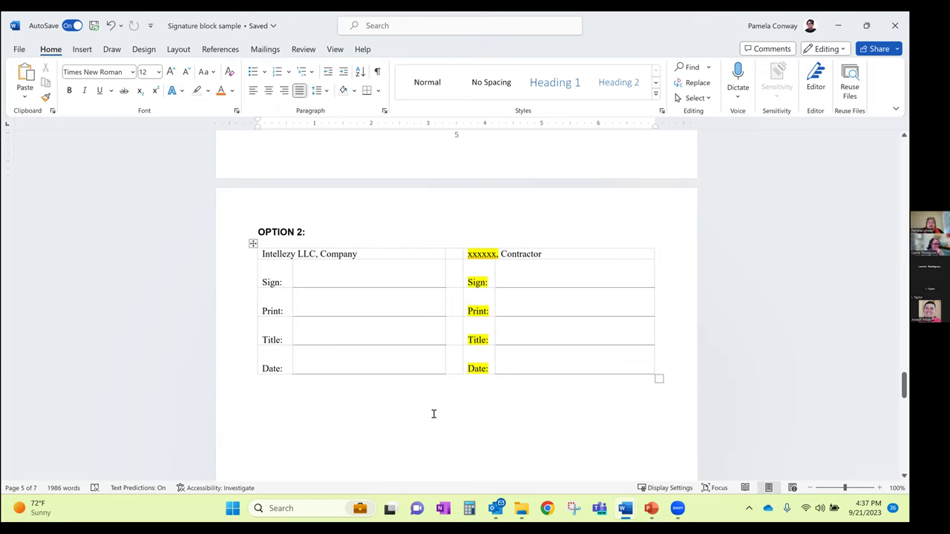
scroll(396, 277, "down", 1)
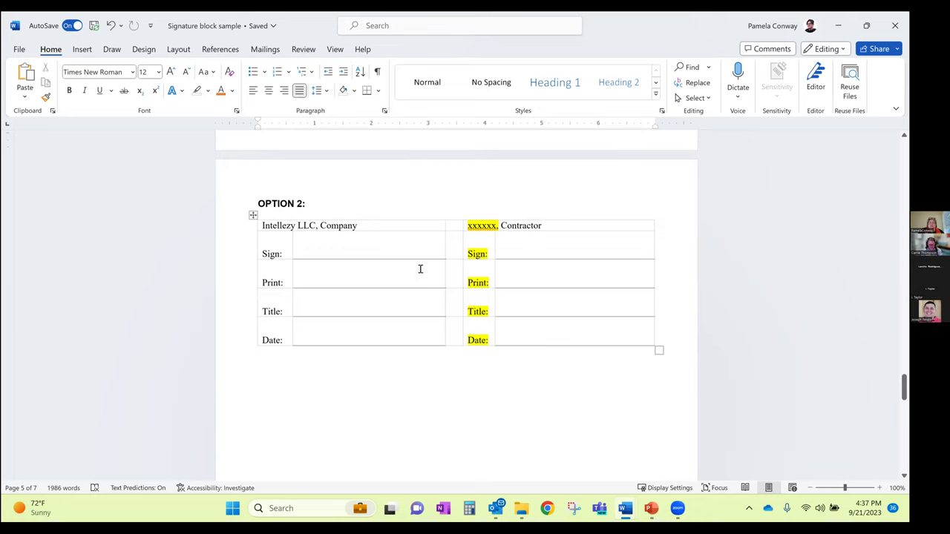
left_click_drag(452, 224, 451, 339)
left_click(455, 348)
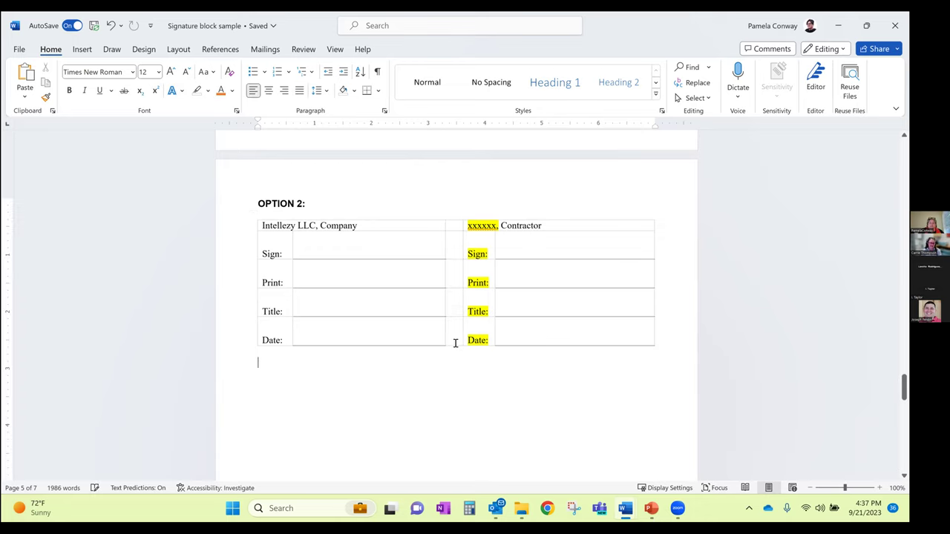
scroll(465, 315, "up", 2)
scroll(466, 315, "up", 3)
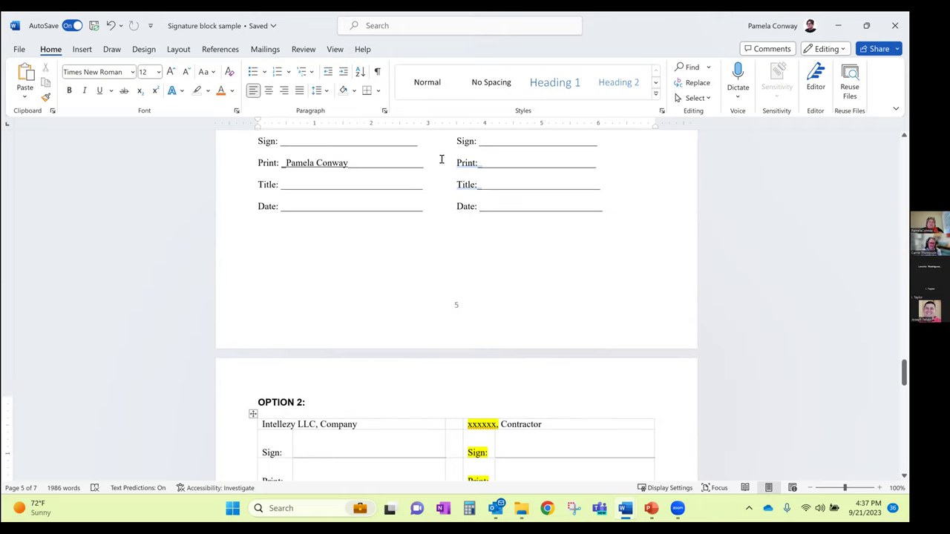
scroll(441, 158, "up", 2)
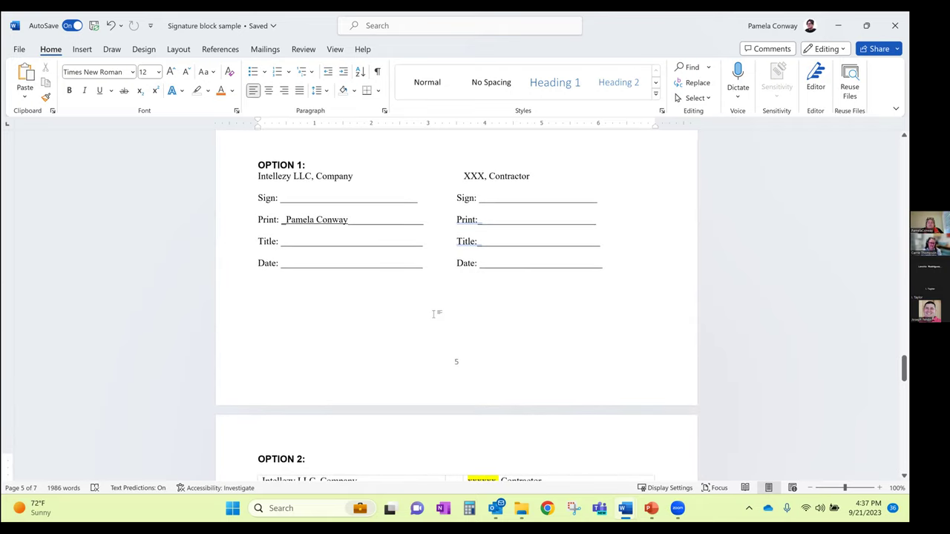
scroll(432, 334, "down", 5)
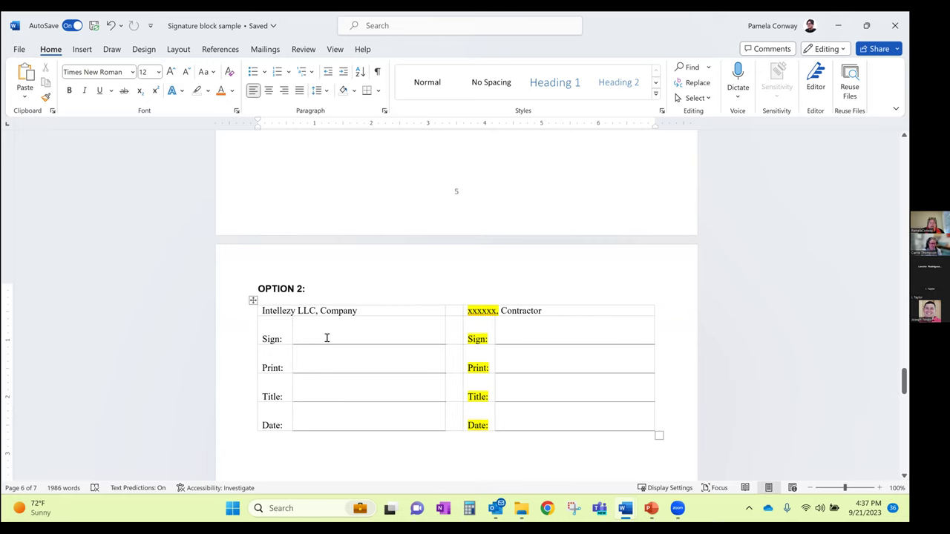
left_click(330, 343)
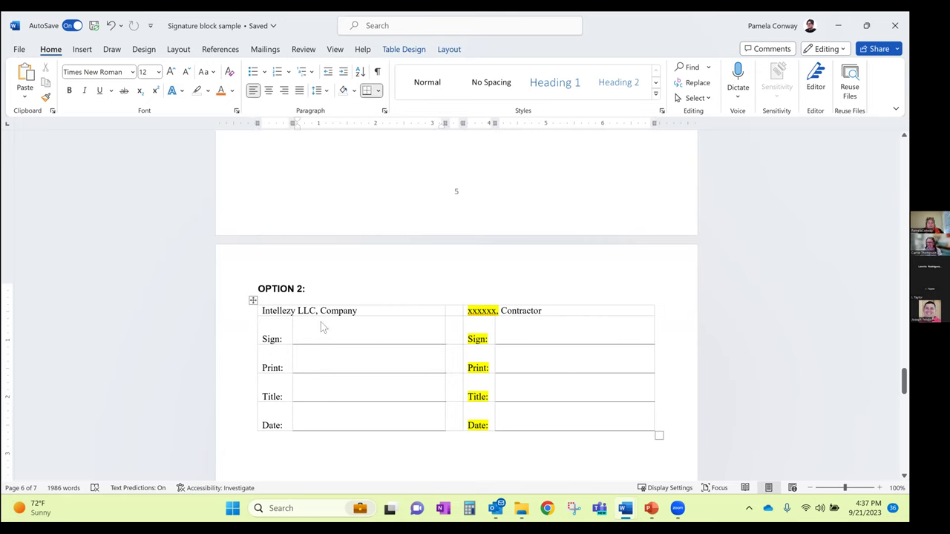
Turn off View Gridlines for the OPTION 2 signature table
left_click(444, 51)
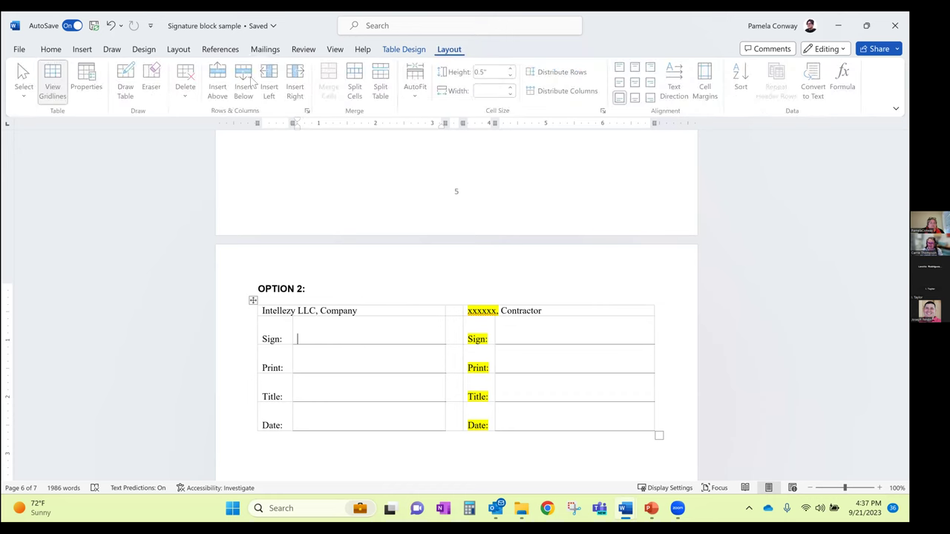
left_click(65, 88)
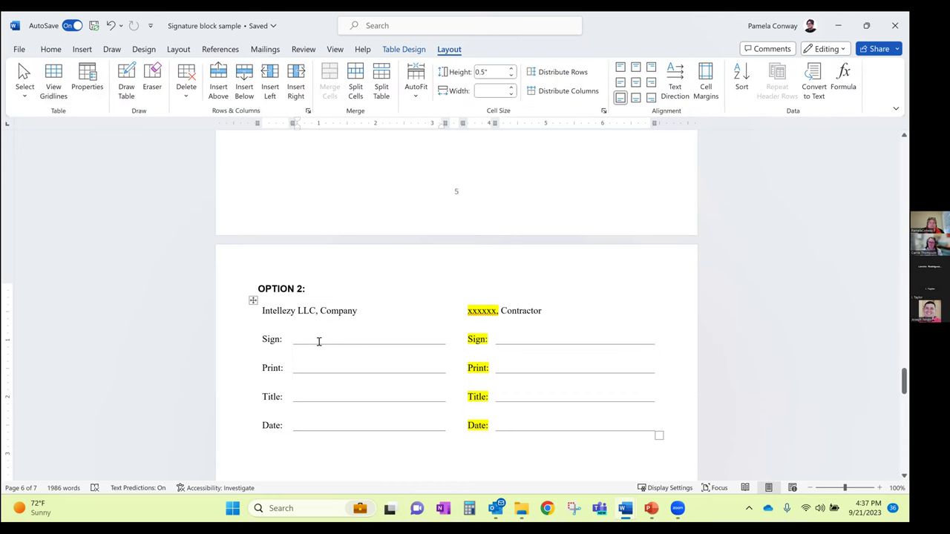
scroll(343, 353, "down", 1)
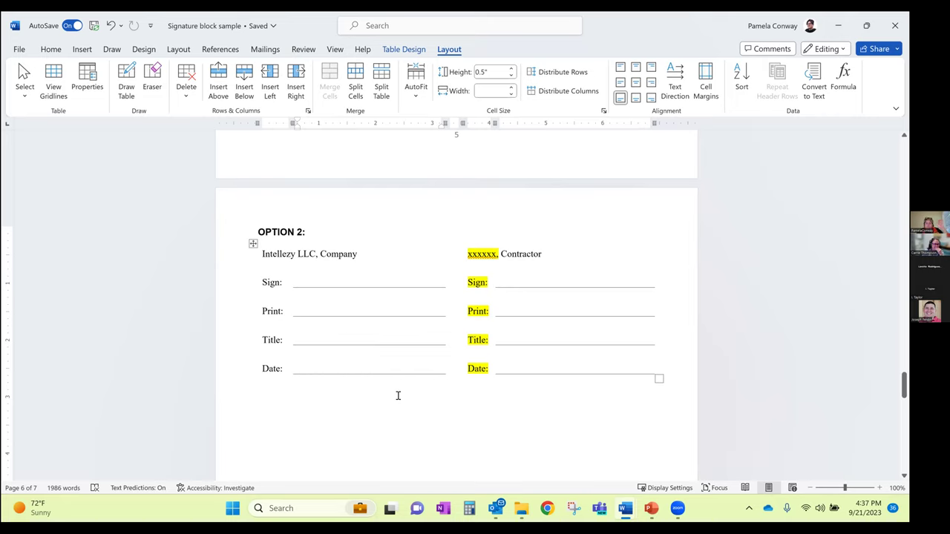
scroll(397, 394, "up", 4)
scroll(401, 378, "down", 2)
scroll(386, 387, "down", 2)
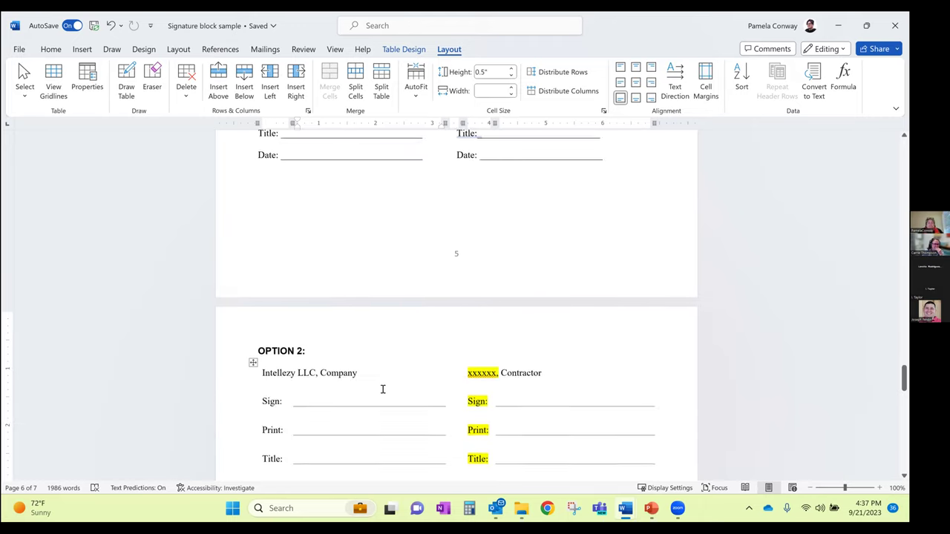
Fill in both signers' names, the titles CLO and CEO, and the date 9/21/23
left_click(336, 403)
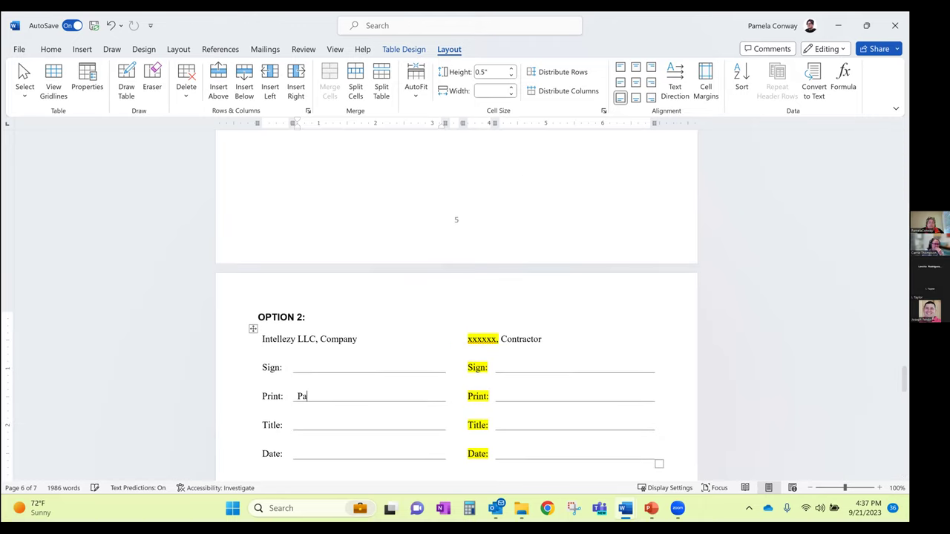
key("Tab")
key("Tab")
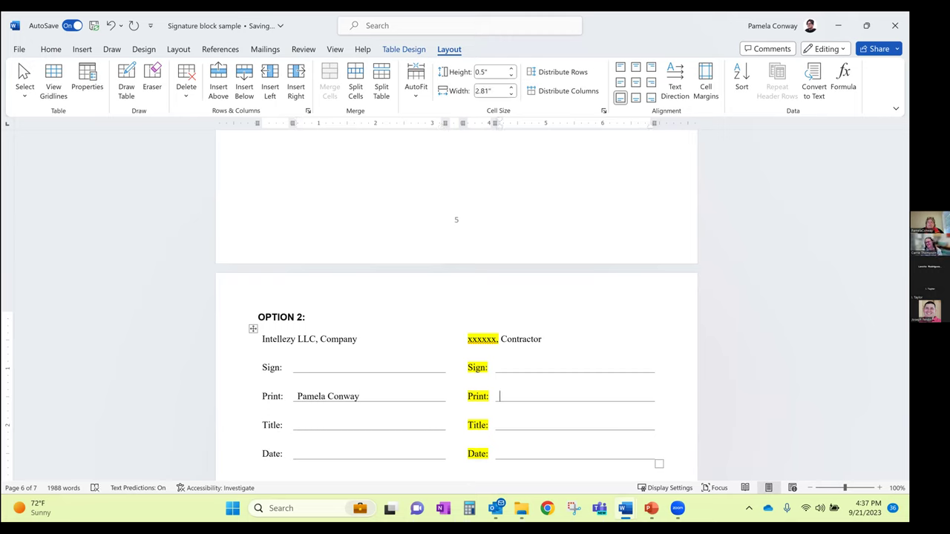
key("Tab")
key("Tab")
type("CLO")
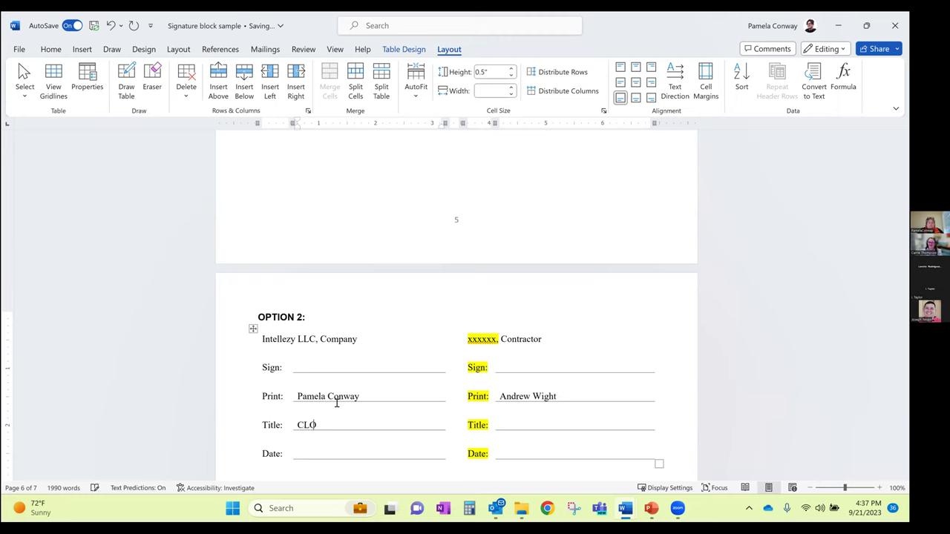
key("Tab")
key("Tab")
type("CEO")
key("Tab")
key("Tab")
type("9/21/23")
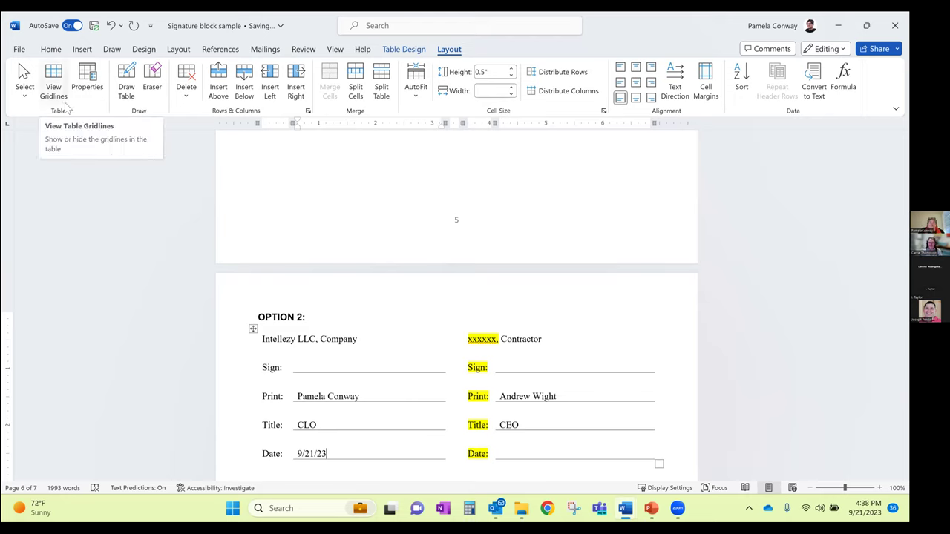
left_click(313, 368)
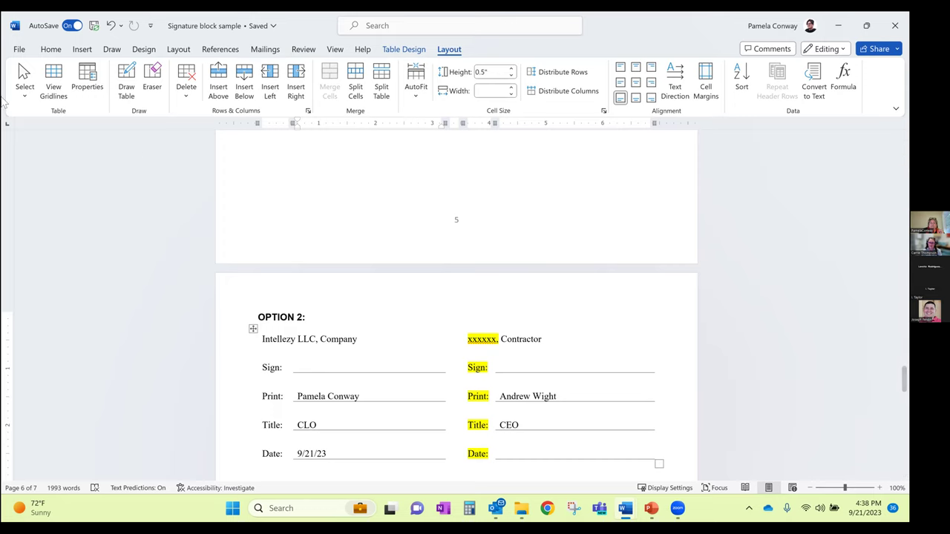
Turn View Gridlines back on, then open and close the Table Design Borders list without changes
left_click(53, 86)
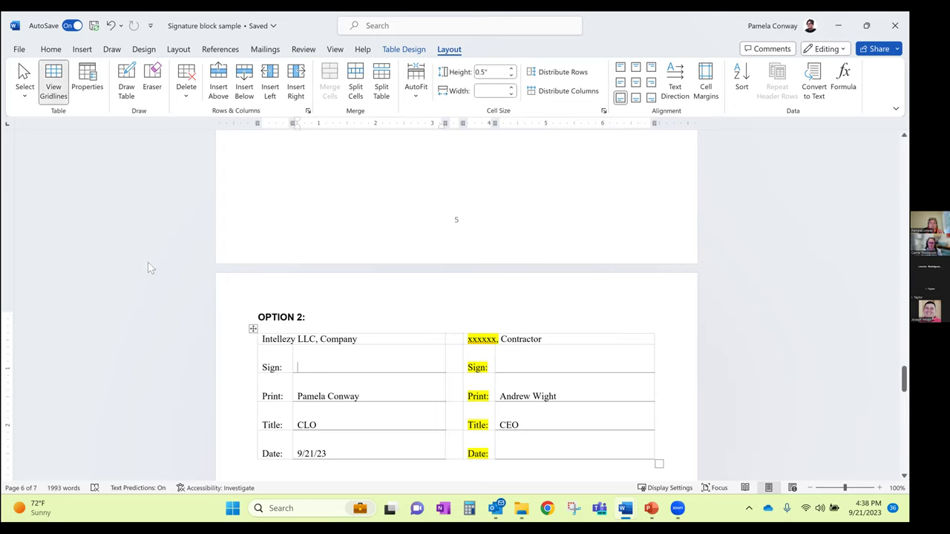
scroll(119, 255, "down", 2)
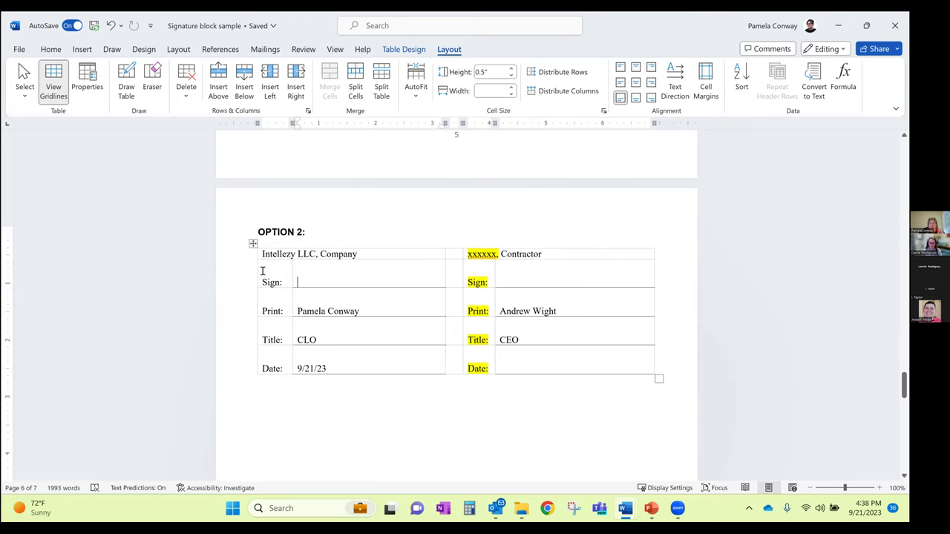
left_click(541, 282)
left_click(411, 52)
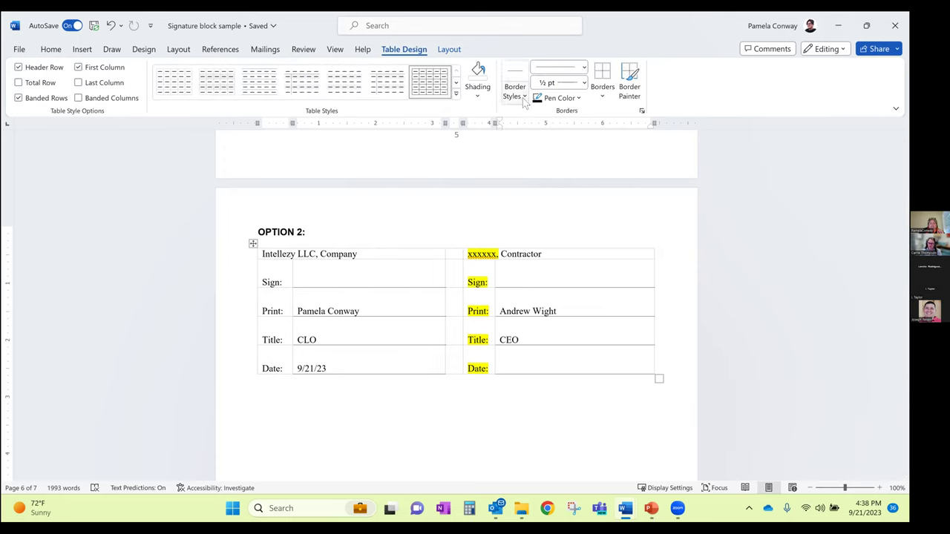
left_click(603, 97)
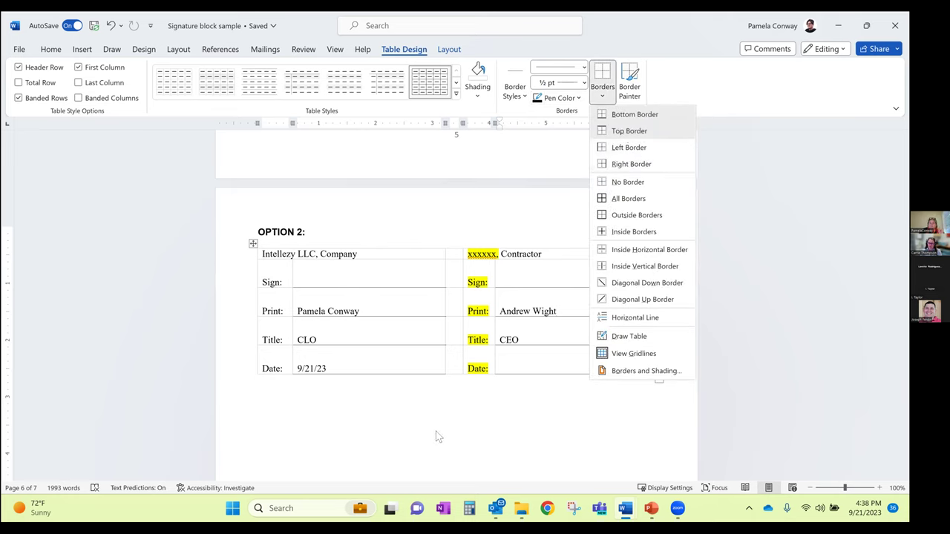
left_click(432, 407)
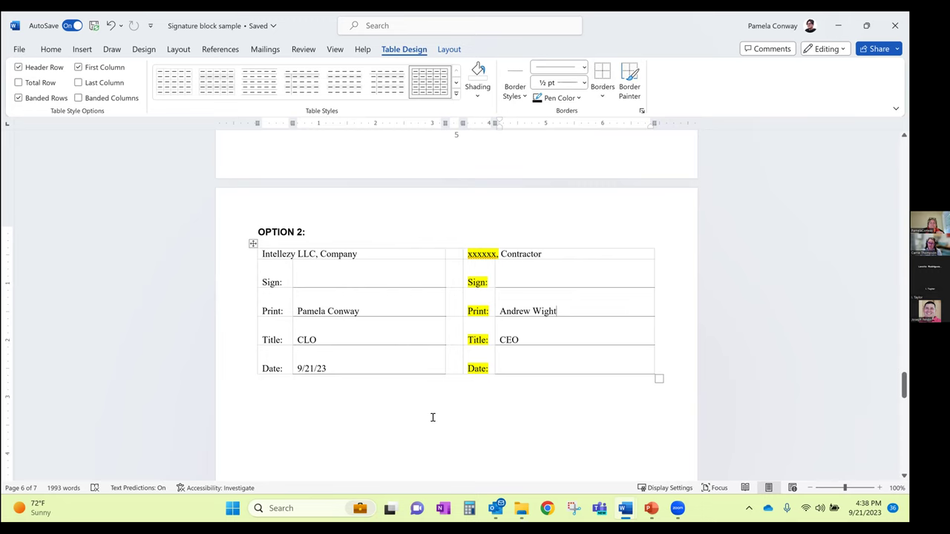
scroll(367, 312, "down", 2)
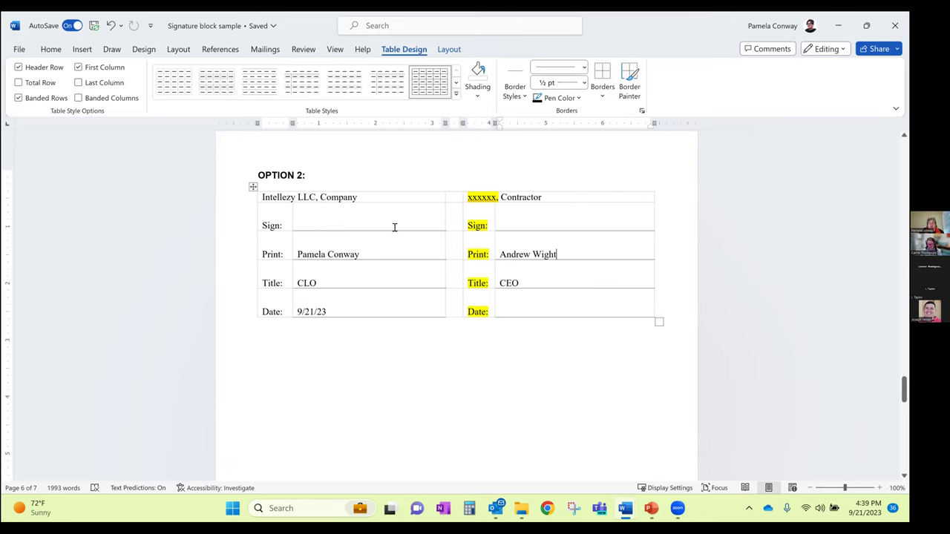
Drag the left border of the contractor's Print cell rightward to shift the name over
left_click(496, 255)
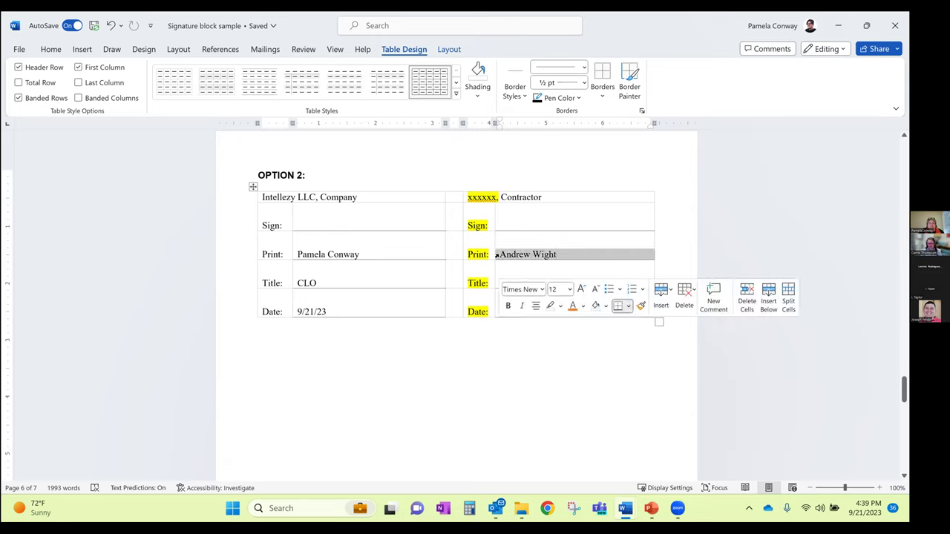
left_click_drag(496, 252, 523, 252)
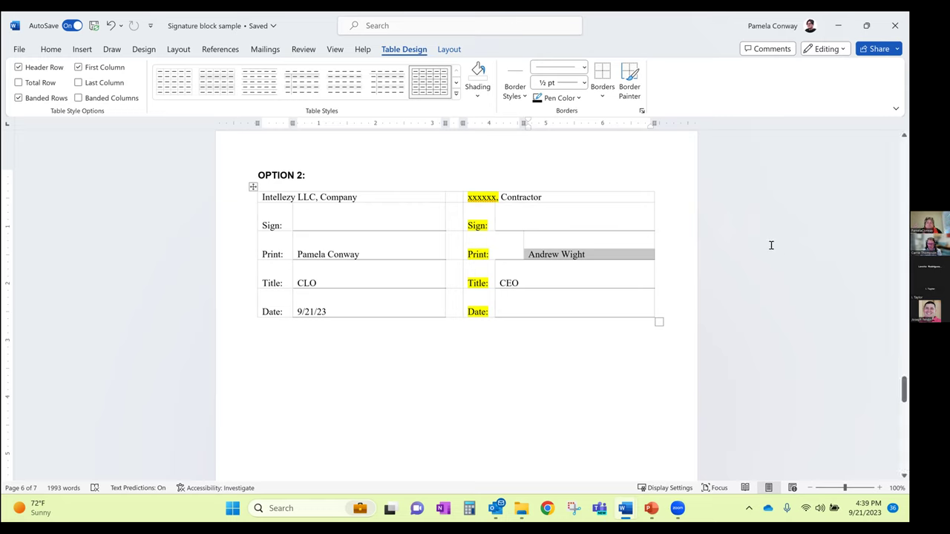
Advance the PowerPoint slide show to the Long Documents and Working with Graphics slides, then return to Word
mouse_move(651, 511)
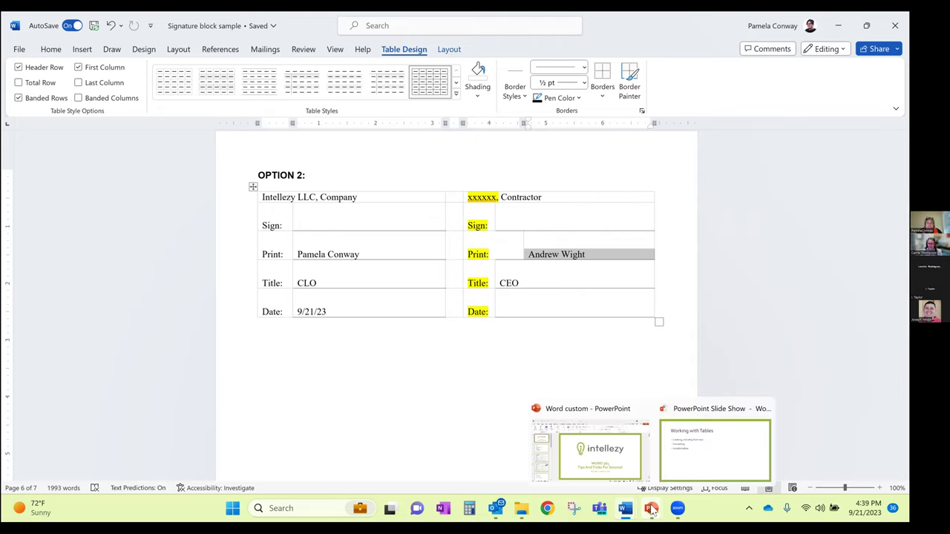
left_click(686, 466)
key("Right")
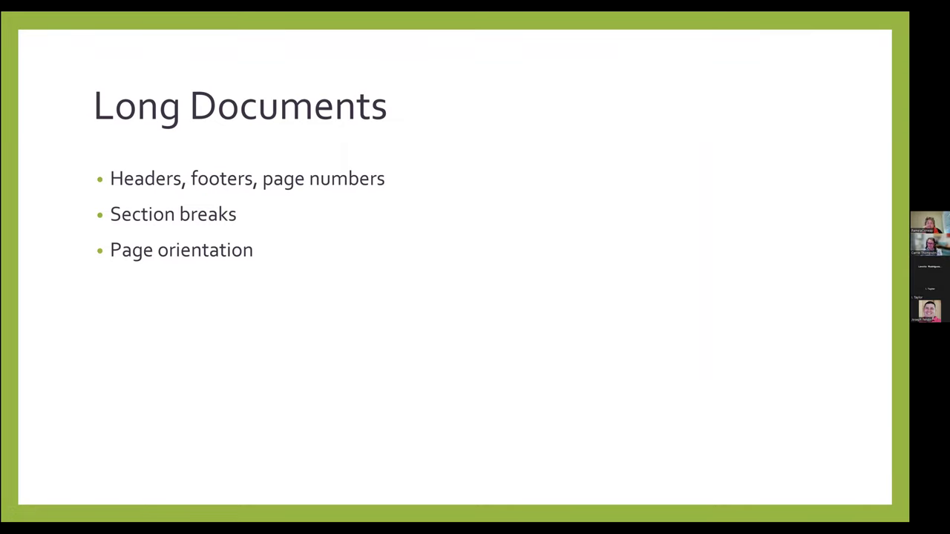
key("Right")
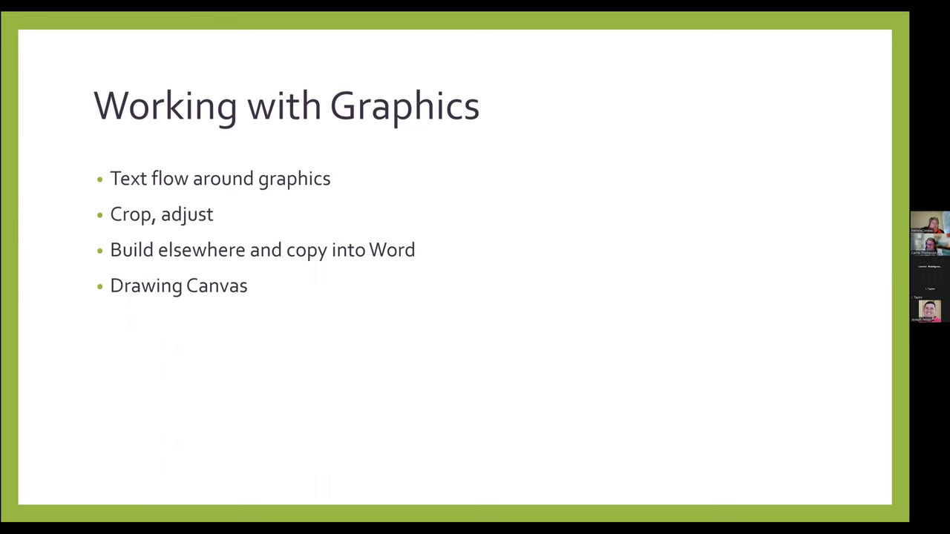
key("alt+Tab")
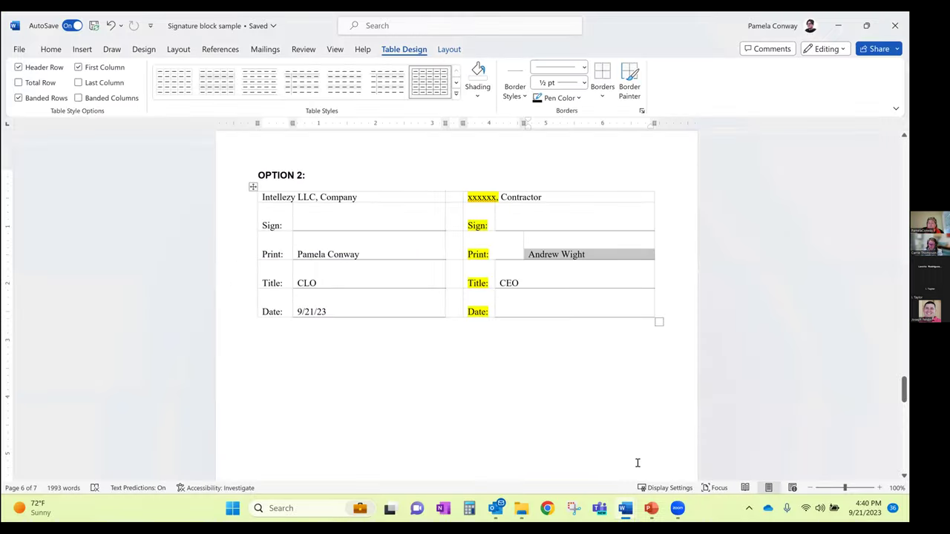
Switch to Document7 and open the Insert > Pictures source list
mouse_move(627, 512)
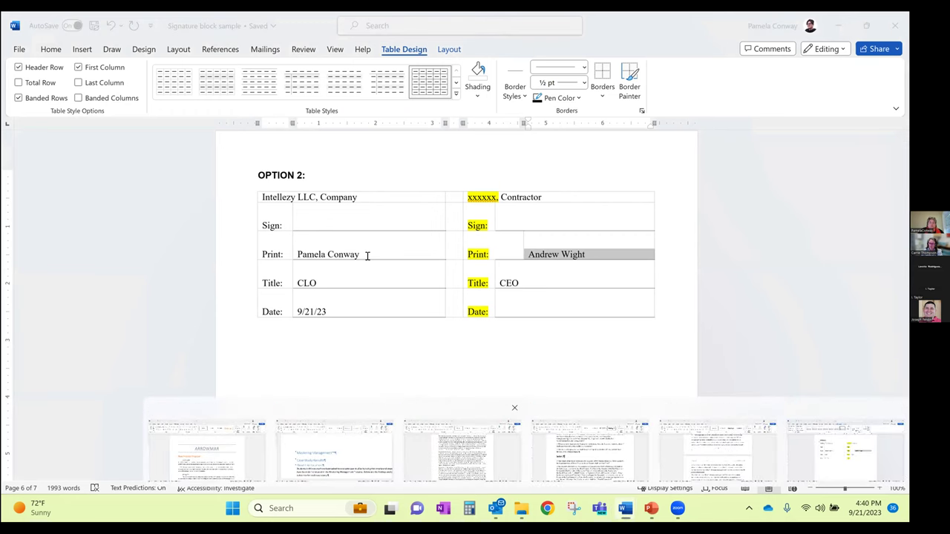
left_click(462, 450)
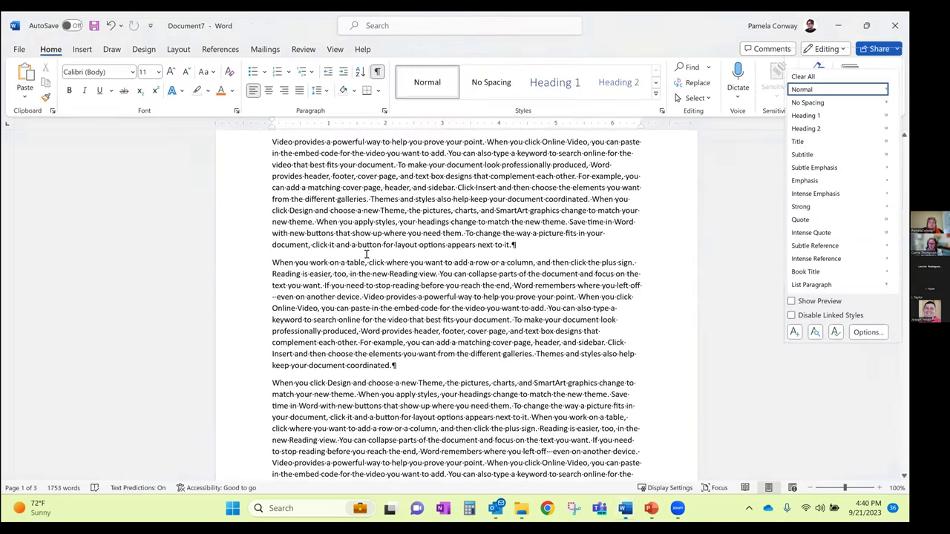
left_click(82, 49)
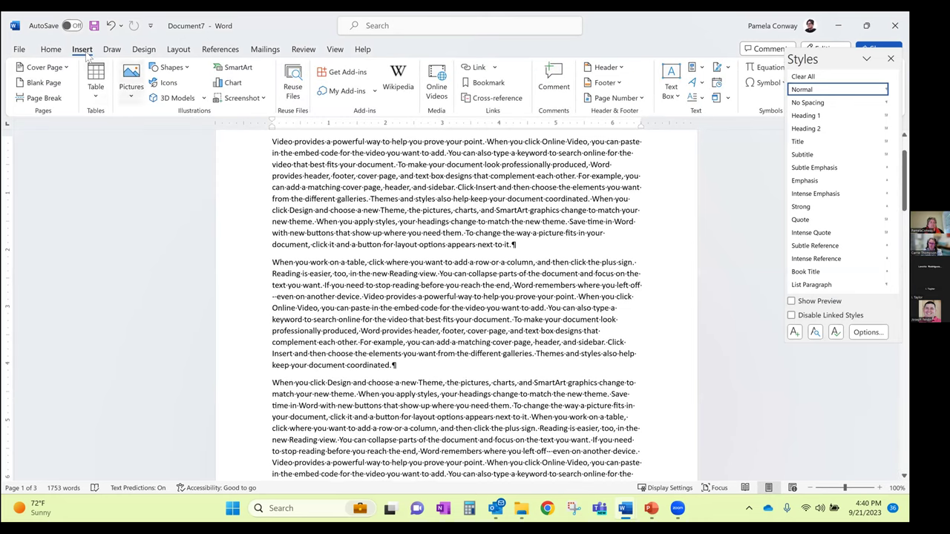
left_click(134, 101)
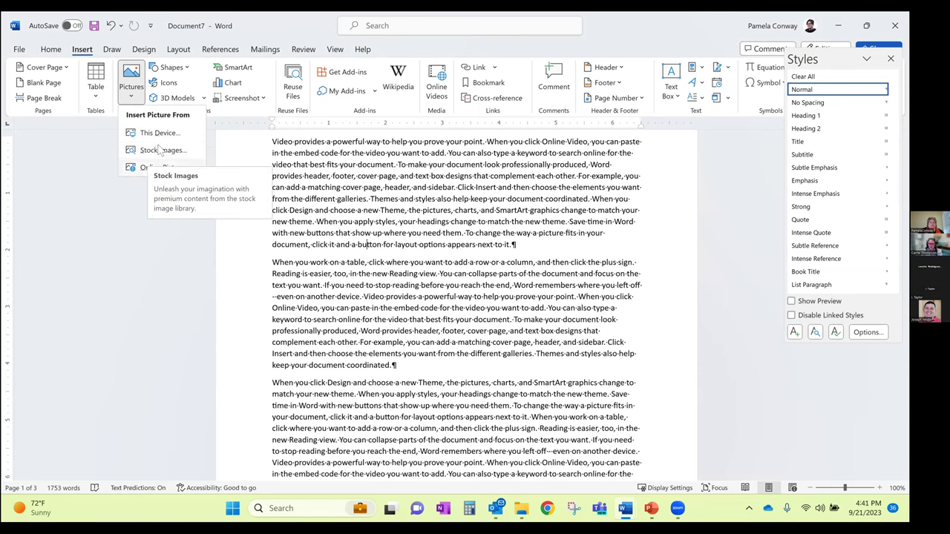
Insert the pink plumeria photo from Stock Images into the document
left_click(158, 149)
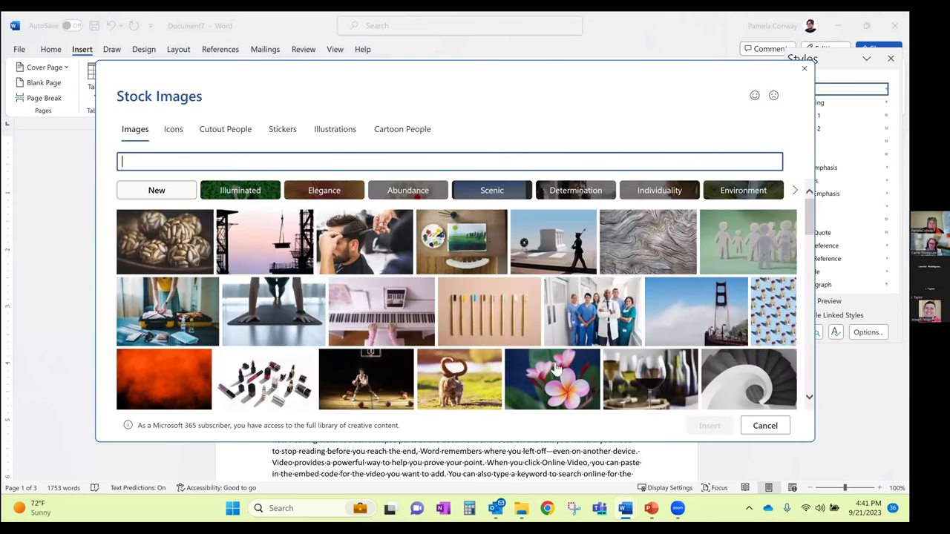
left_click(549, 371)
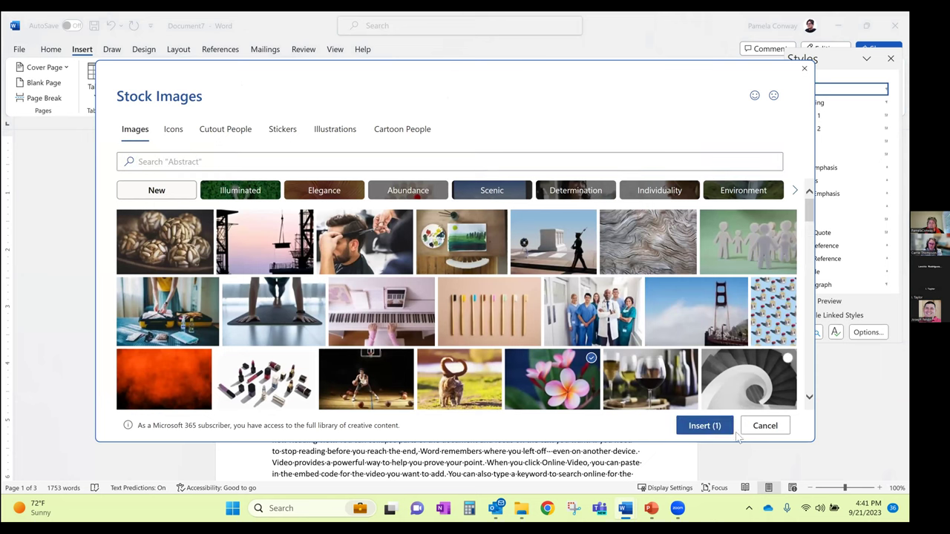
left_click(719, 425)
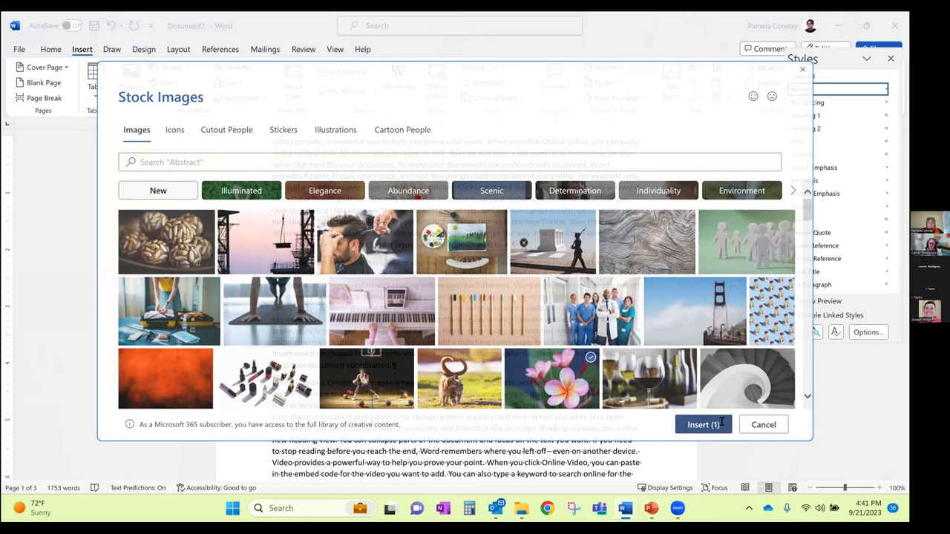
scroll(760, 346, "down", 2)
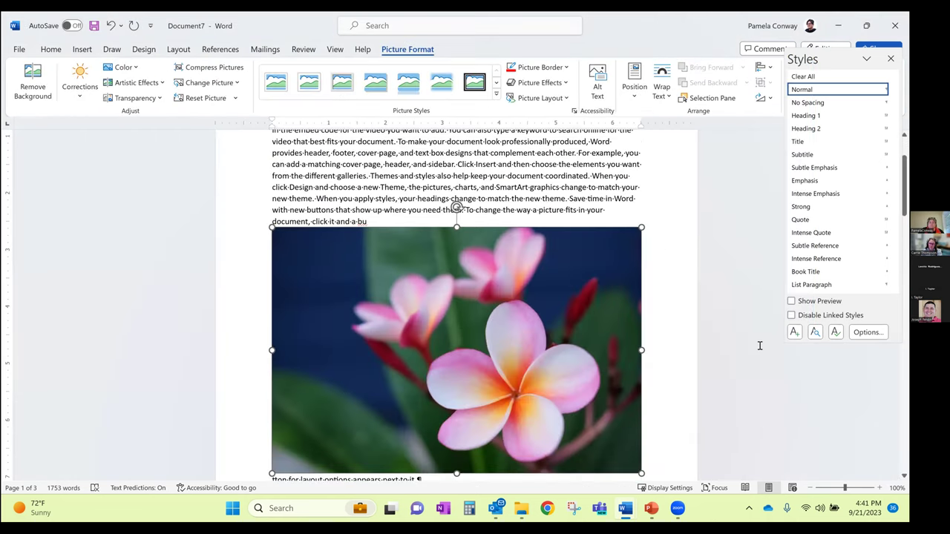
scroll(760, 346, "down", 2)
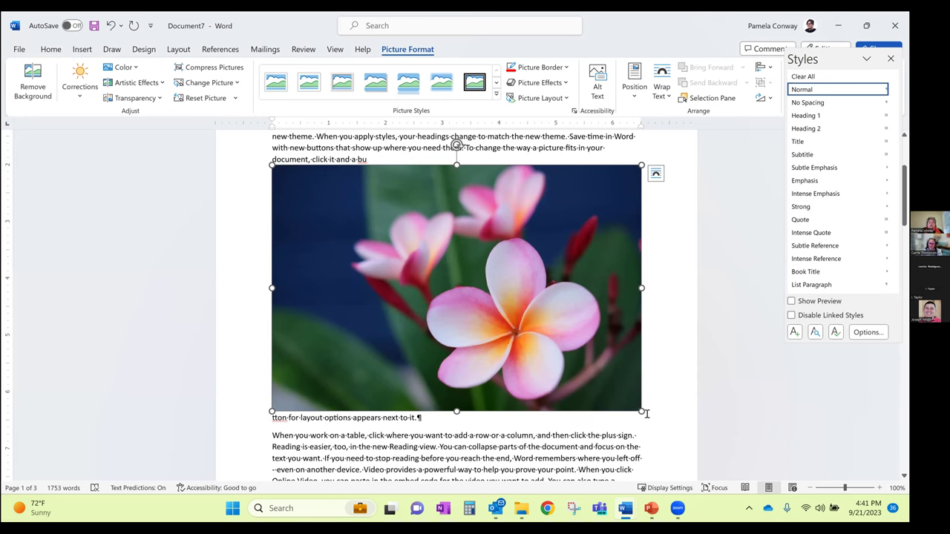
Shrink the flower photo with a corner handle, undoing an accidental width-only resize
left_click_drag(642, 411, 462, 291)
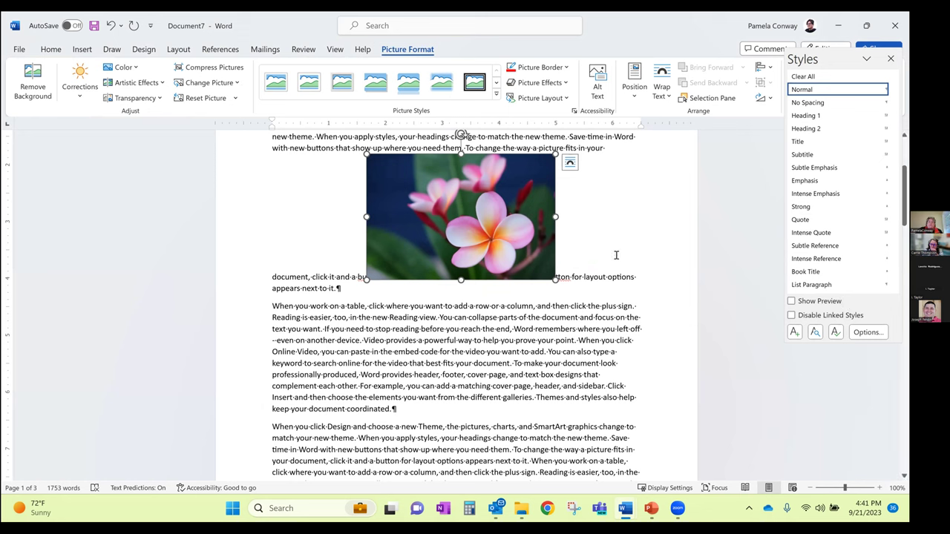
left_click_drag(555, 217, 451, 216)
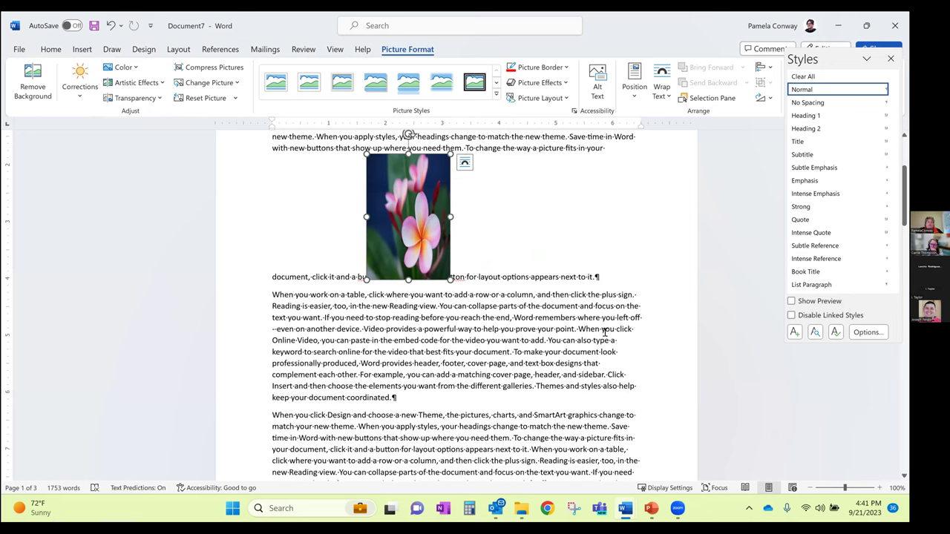
key("ctrl+z")
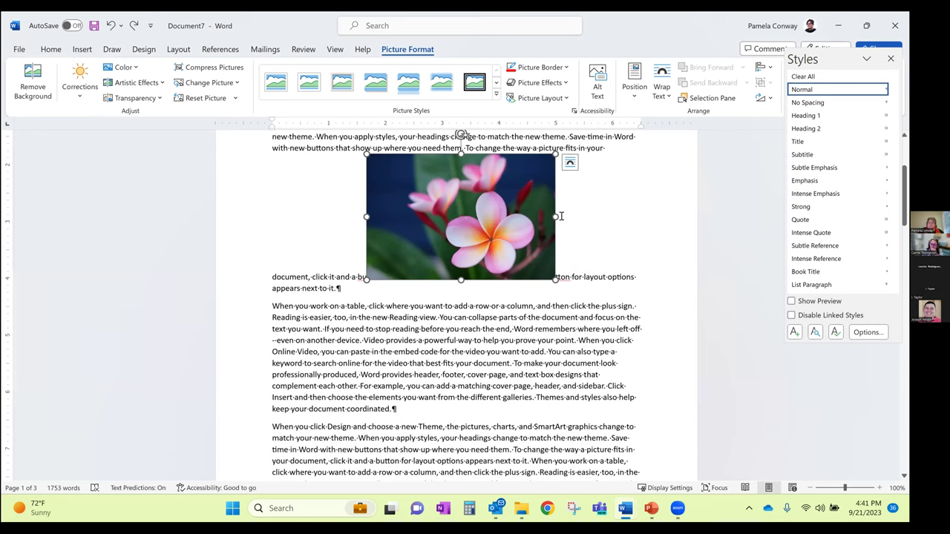
left_click_drag(555, 280, 535, 266)
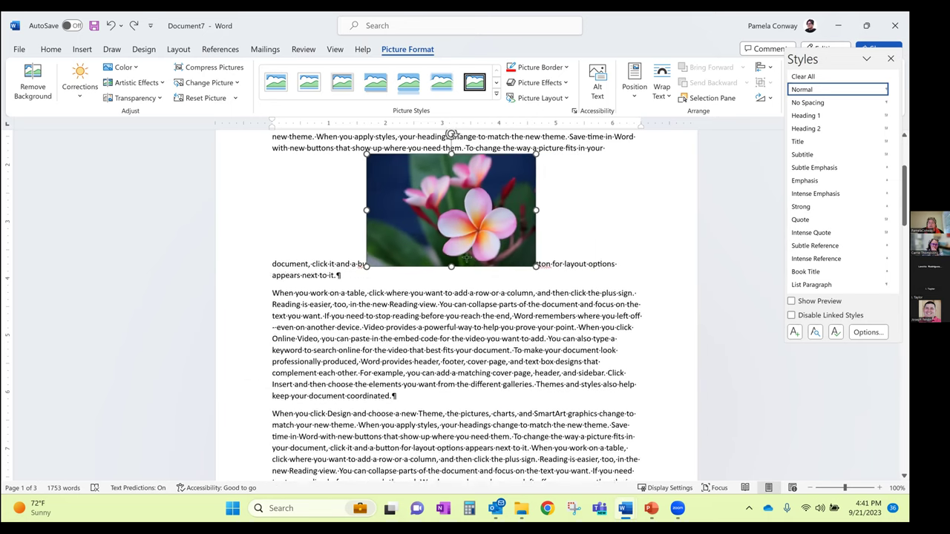
scroll(512, 329, "up", 1)
scroll(512, 330, "up", 3)
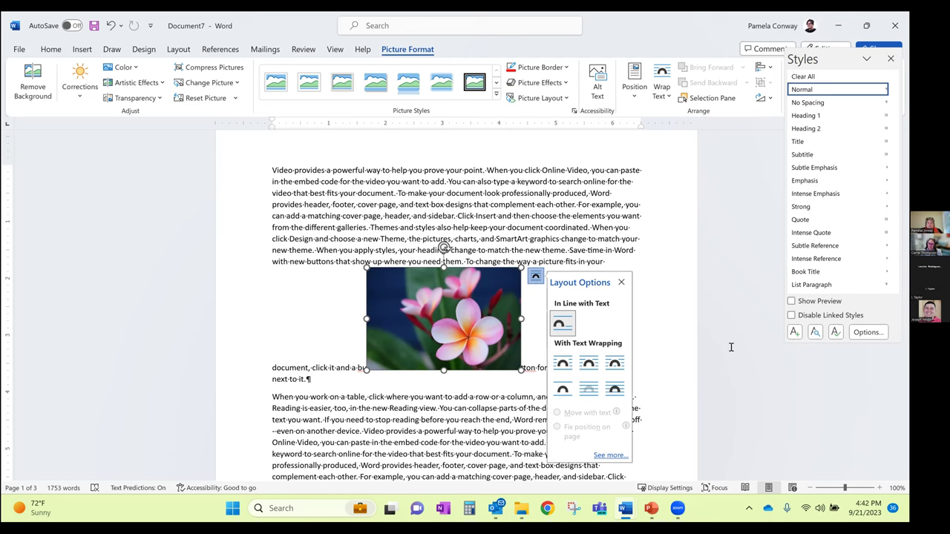
Apply Square wrapping and move the picture up beside the first paragraph's right side
left_click(570, 368)
left_click(565, 365)
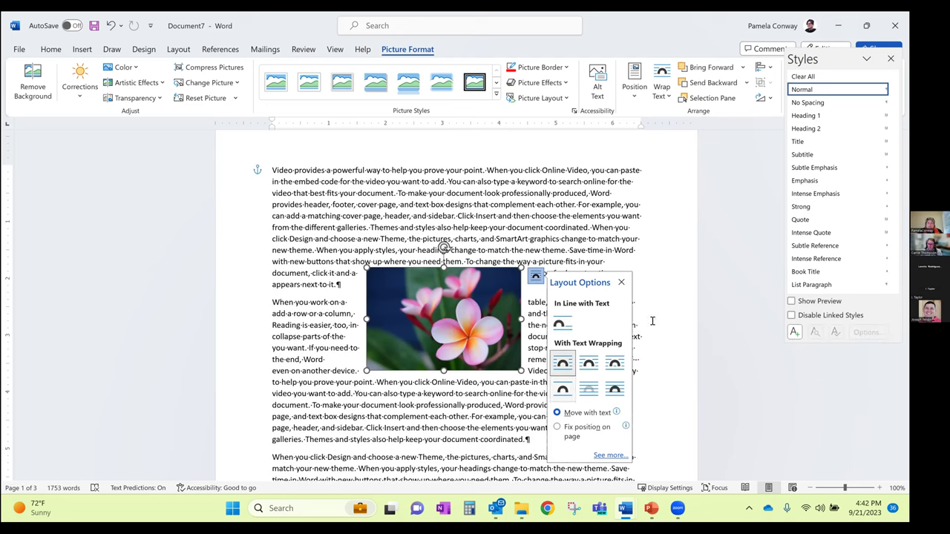
left_click_drag(444, 247, 562, 168)
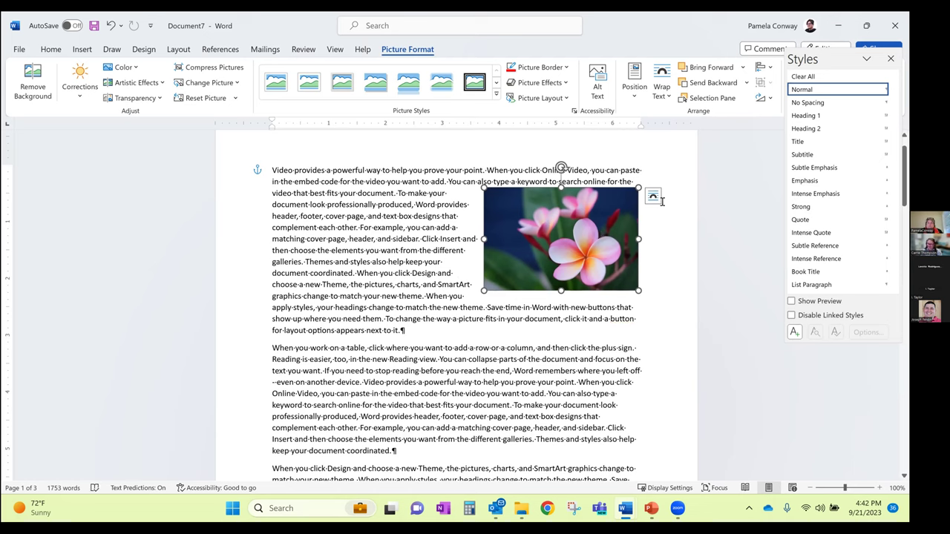
Try Tight and then Through text wrapping on the picture
left_click(652, 196)
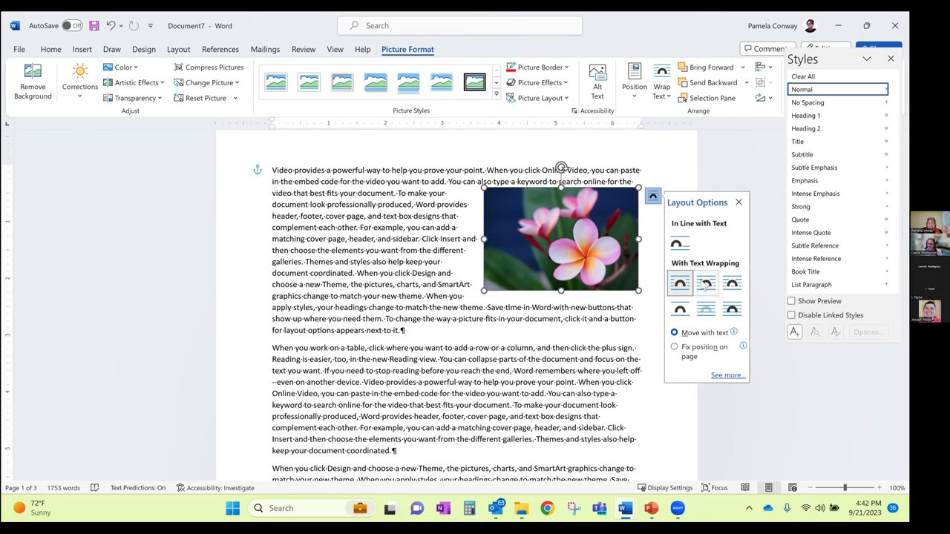
left_click(706, 285)
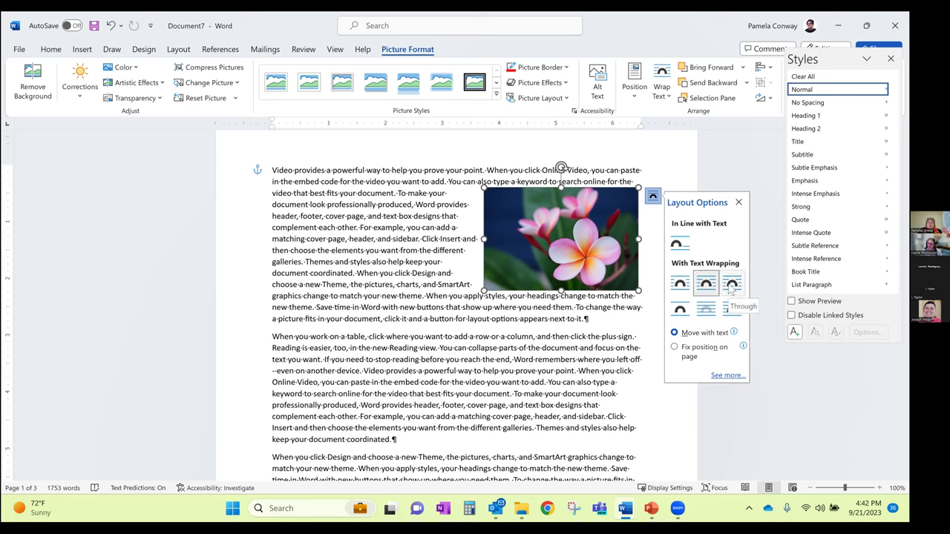
left_click(732, 286)
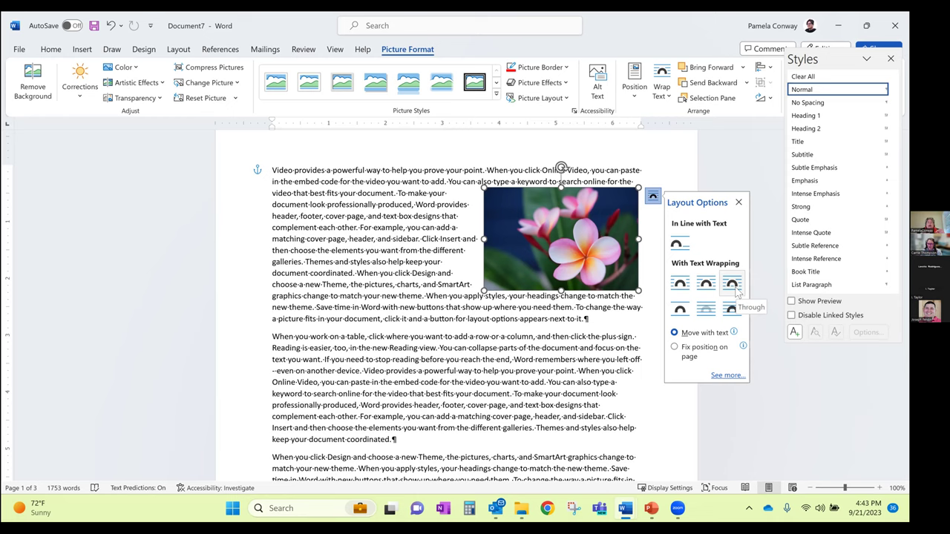
Compare Through, In Front of Text, Behind Text, Top and Bottom and Tight wrapping, ending on Square
left_click(734, 286)
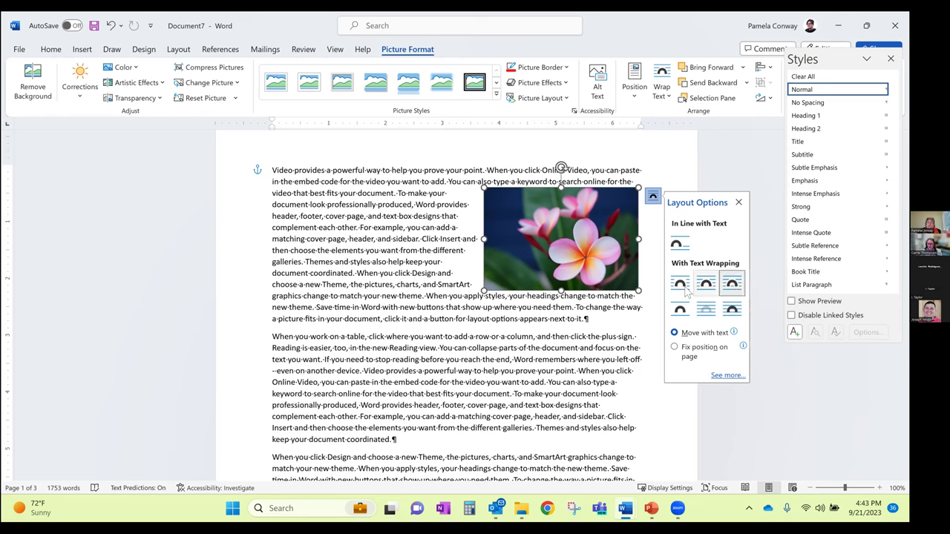
left_click(731, 310)
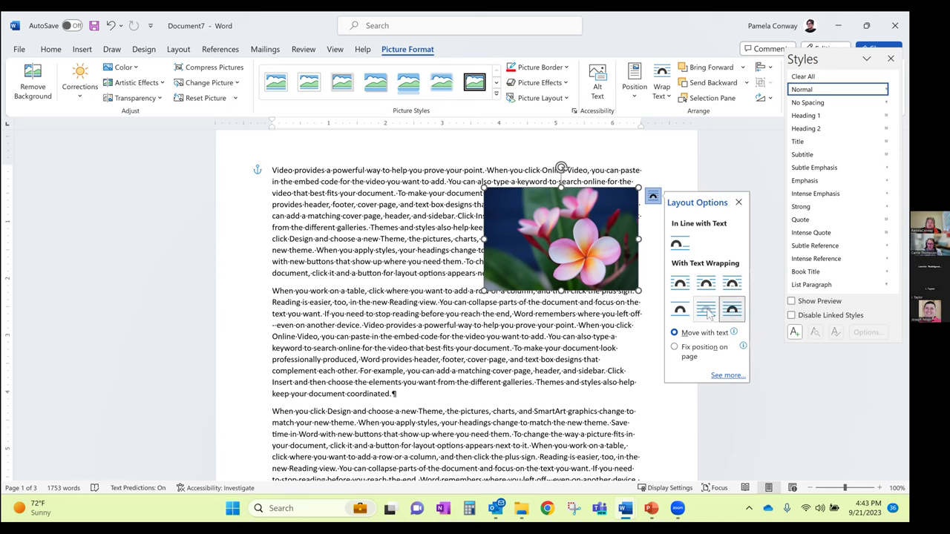
left_click(707, 311)
left_click(730, 312)
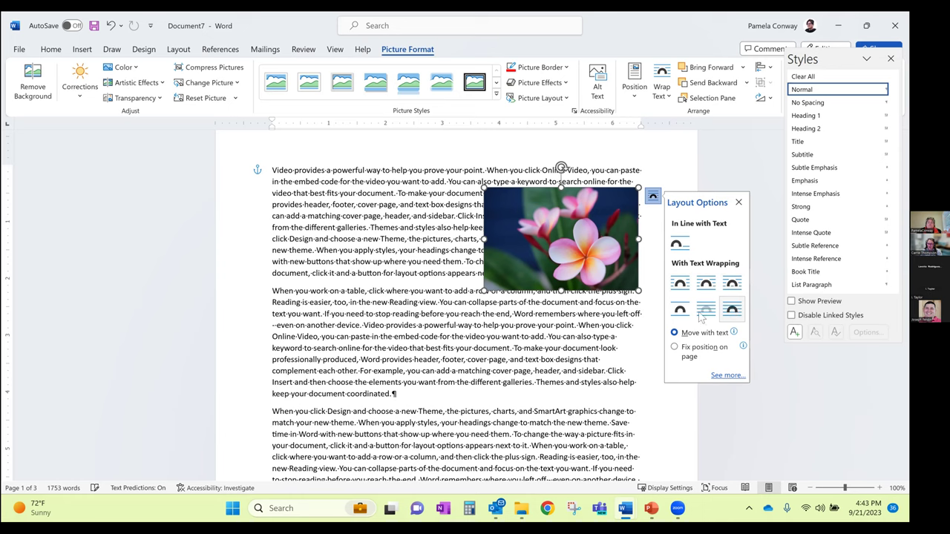
left_click(678, 313)
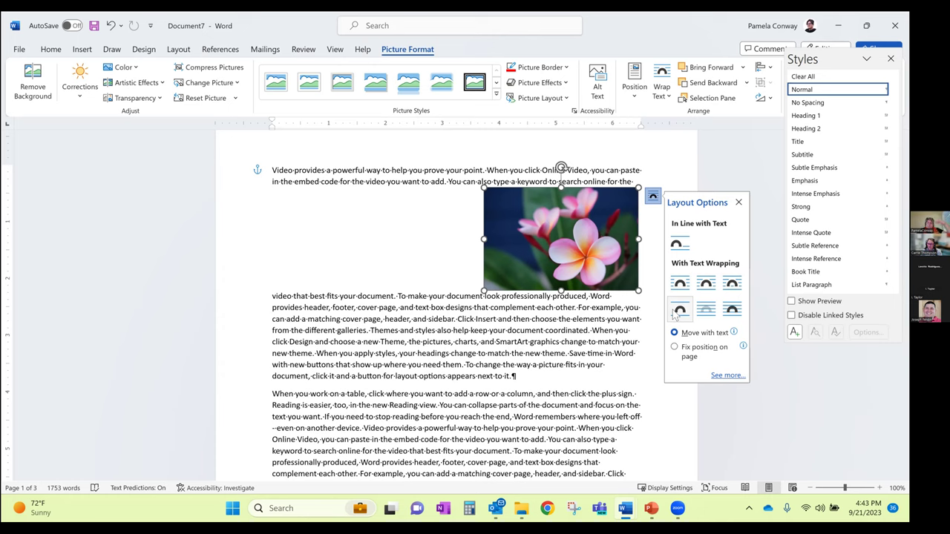
left_click(707, 284)
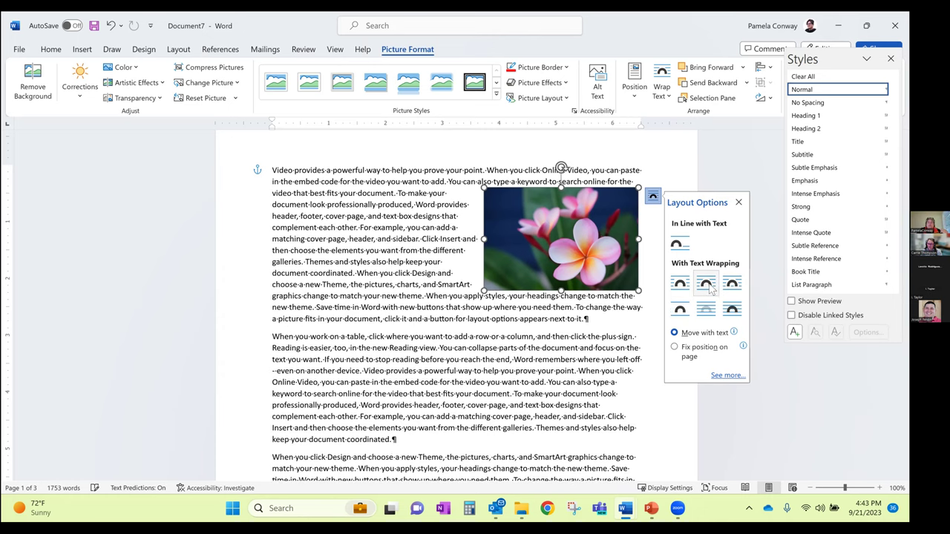
left_click(682, 286)
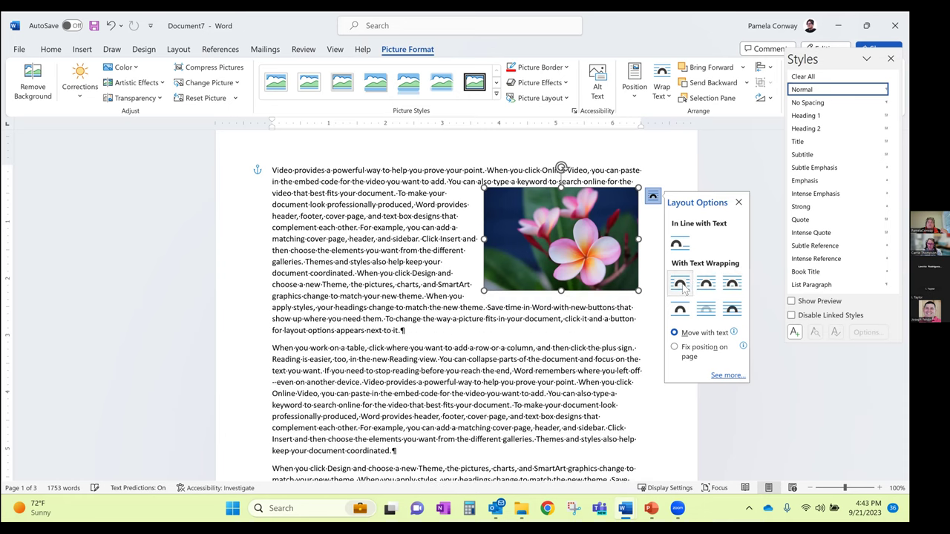
left_click(705, 286)
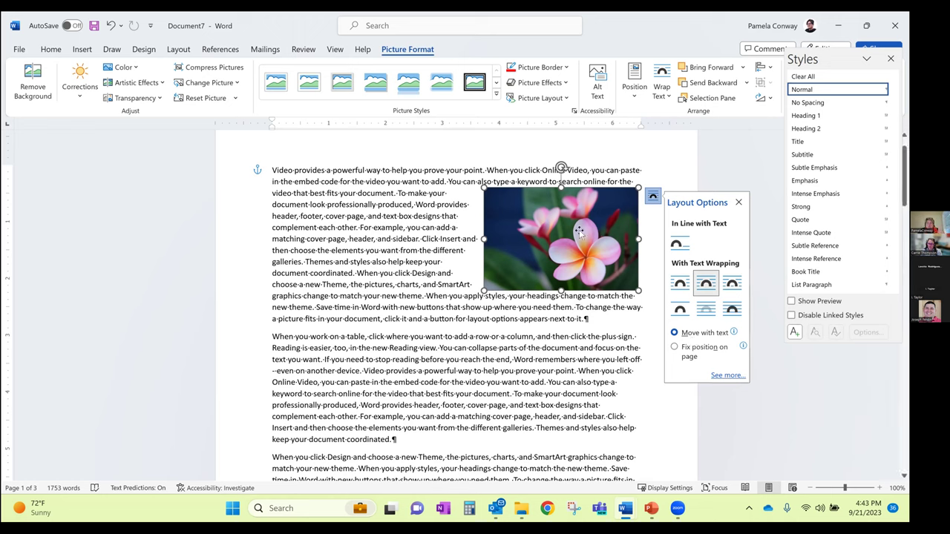
Close the wrapping choices and deselect the picture to view the final Square-wrapped layout
key("Escape")
left_click(255, 175)
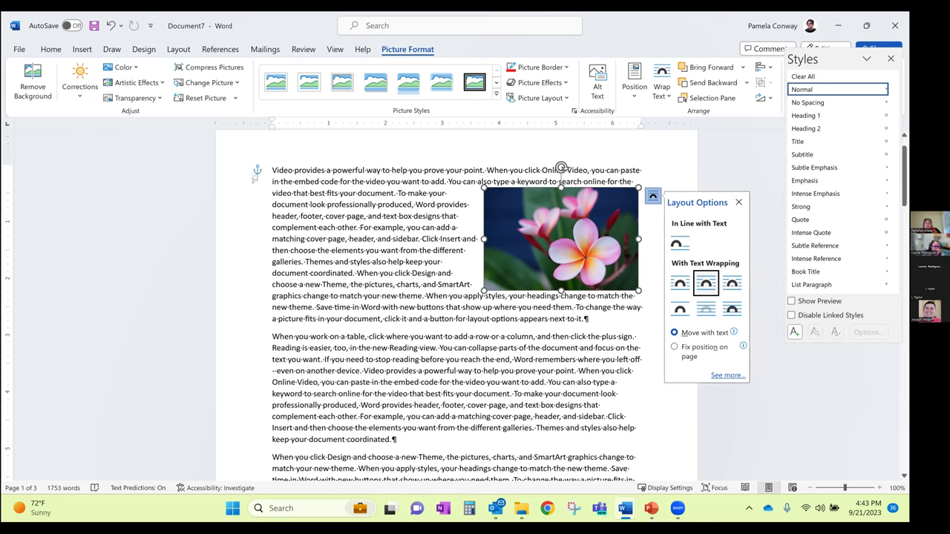
left_click(257, 174)
left_click(252, 179)
left_click(258, 174)
left_click(259, 175)
left_click(584, 318)
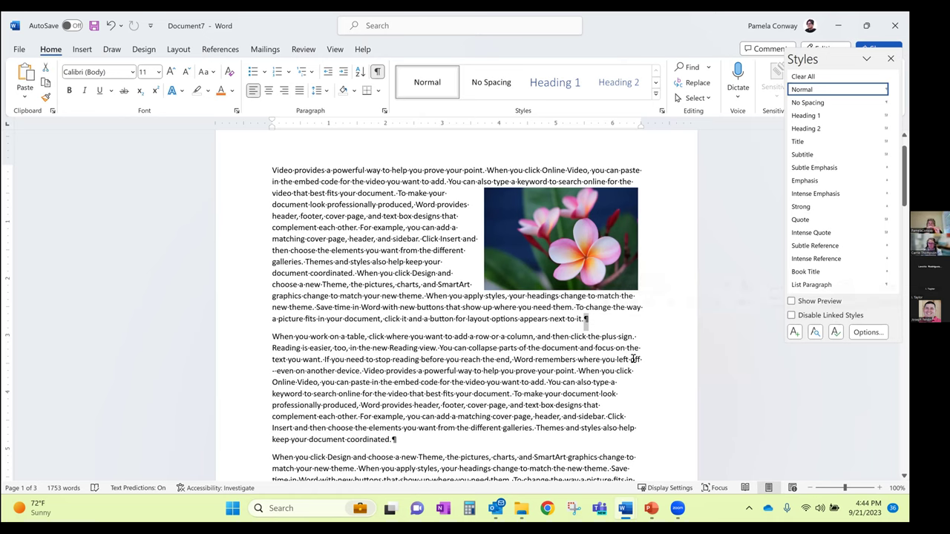
left_click(578, 243)
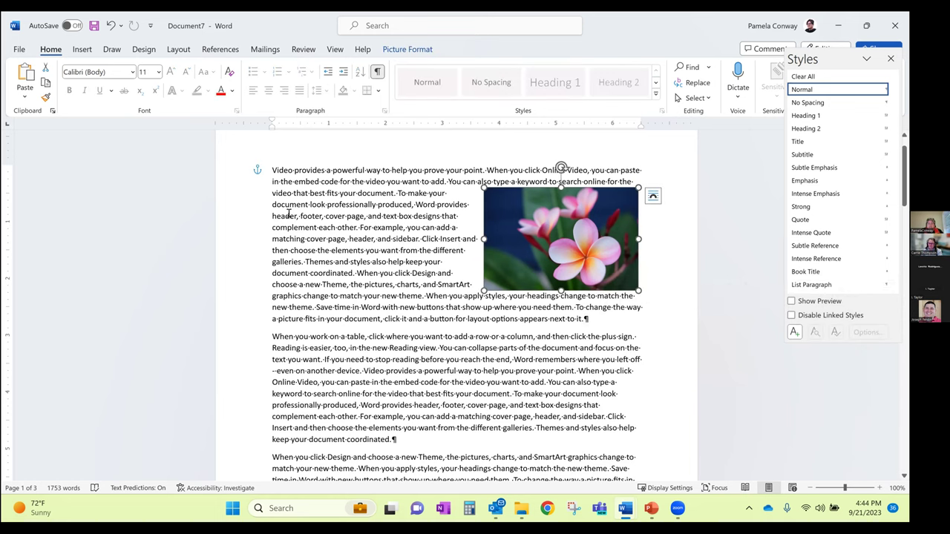
left_click(273, 170)
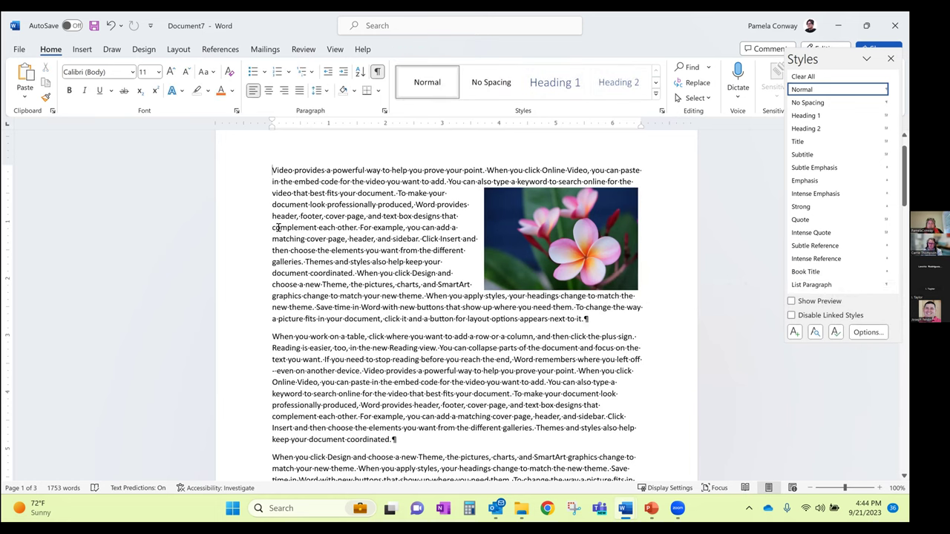
key("Return")
key("Return")
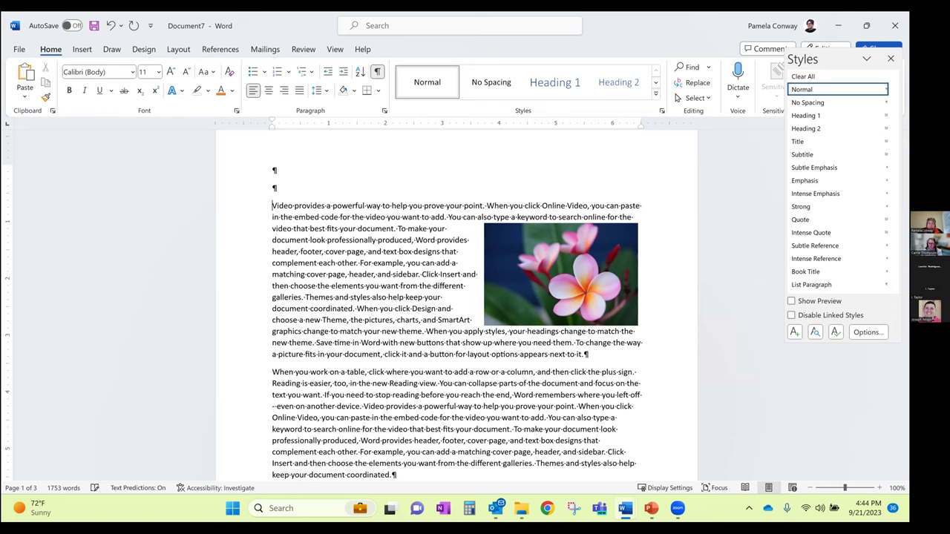
type("thelrjekljklejrlerlk")
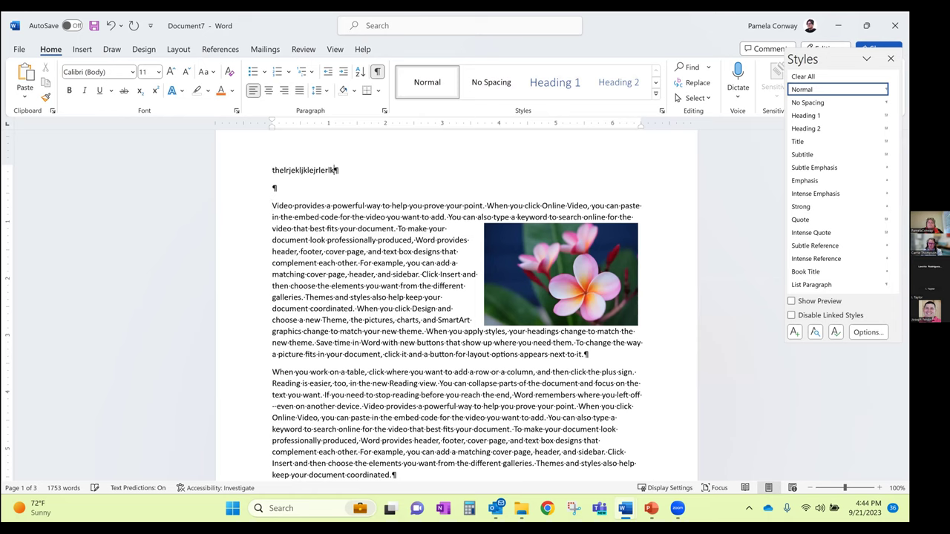
key("ctrl+z")
key("ctrl+z")
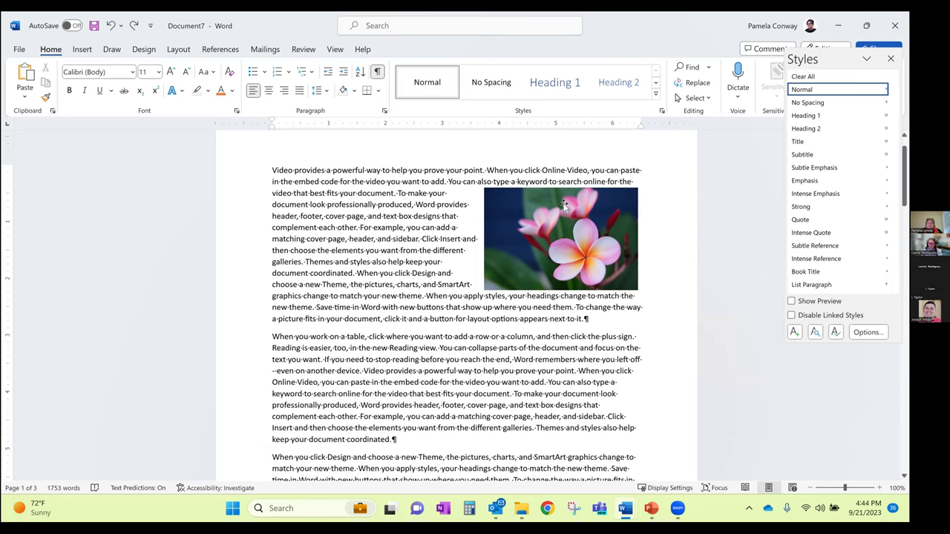
left_click(564, 205)
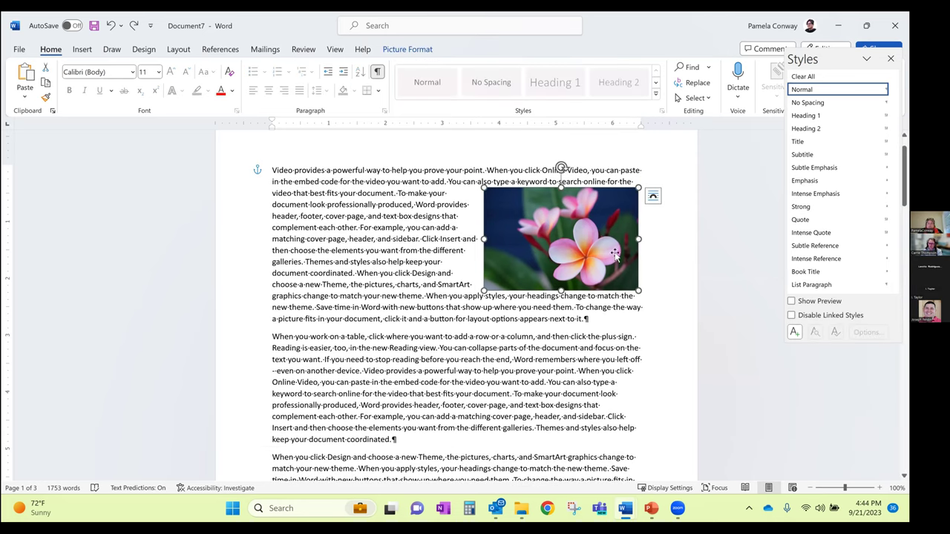
Set the picture to Fix position on page, then switch it back to Move with text
left_click(651, 199)
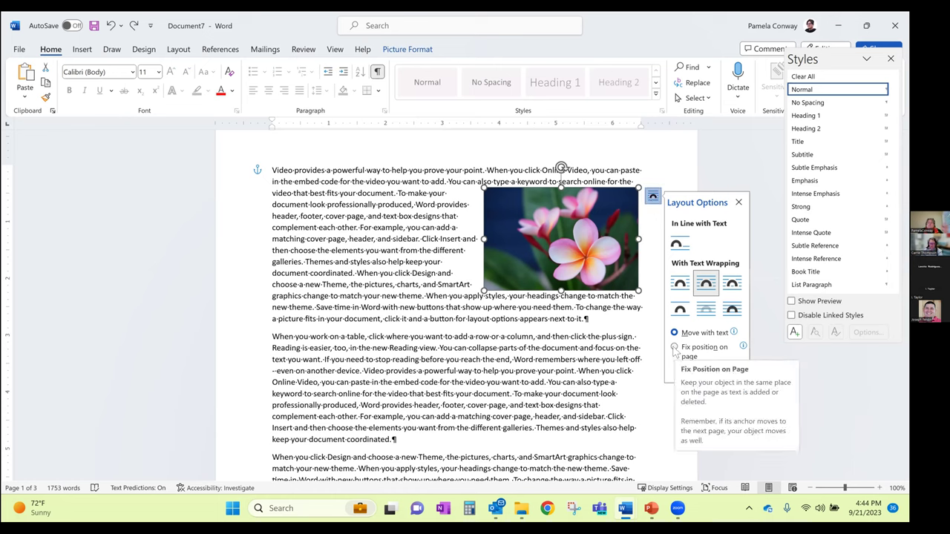
left_click(675, 348)
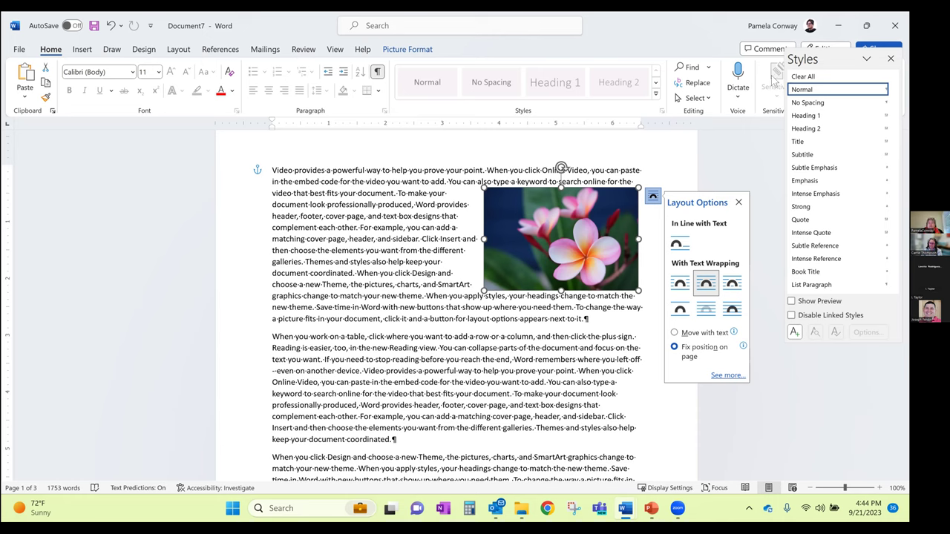
left_click(281, 178)
left_click(594, 224)
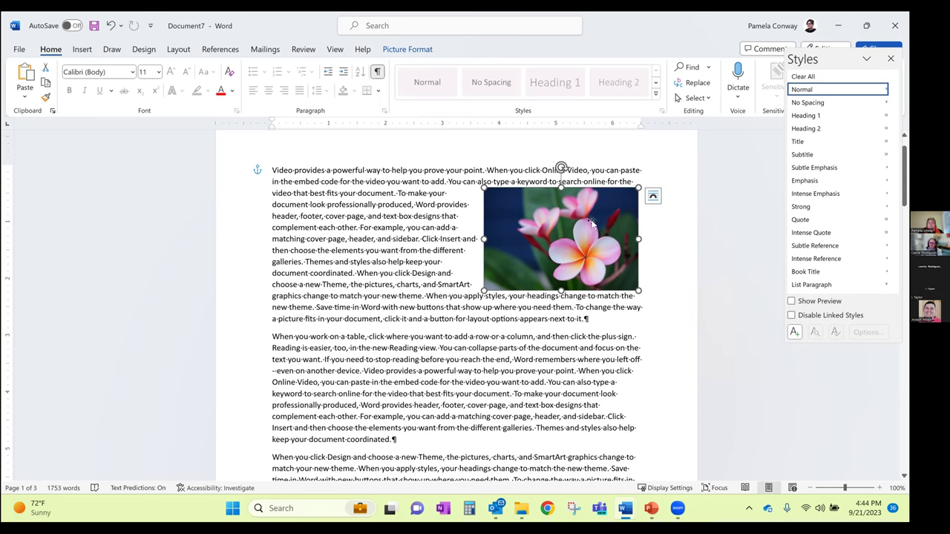
left_click(652, 196)
left_click(675, 333)
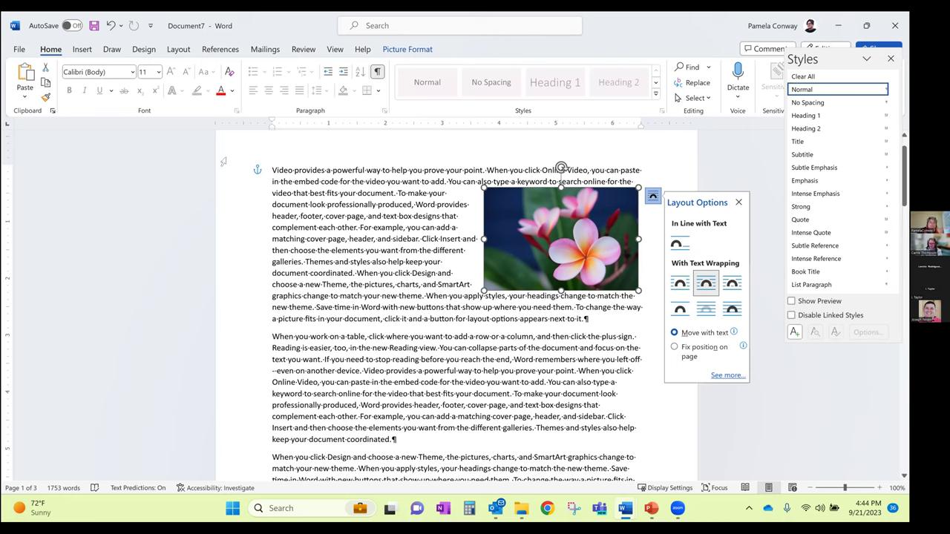
Drag the picture's anchor to the second paragraph and select the 'When you work on a table' paragraph
left_click_drag(257, 174, 264, 344)
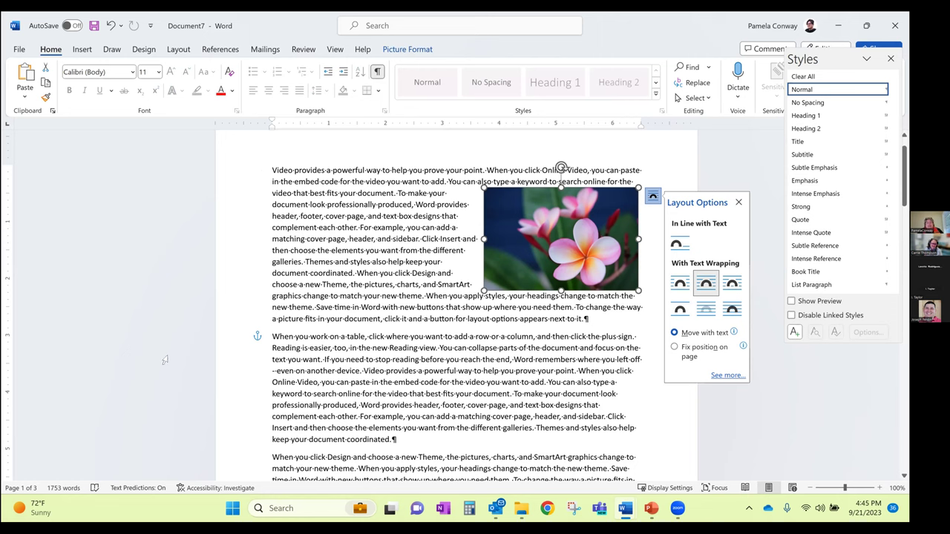
left_click(273, 337)
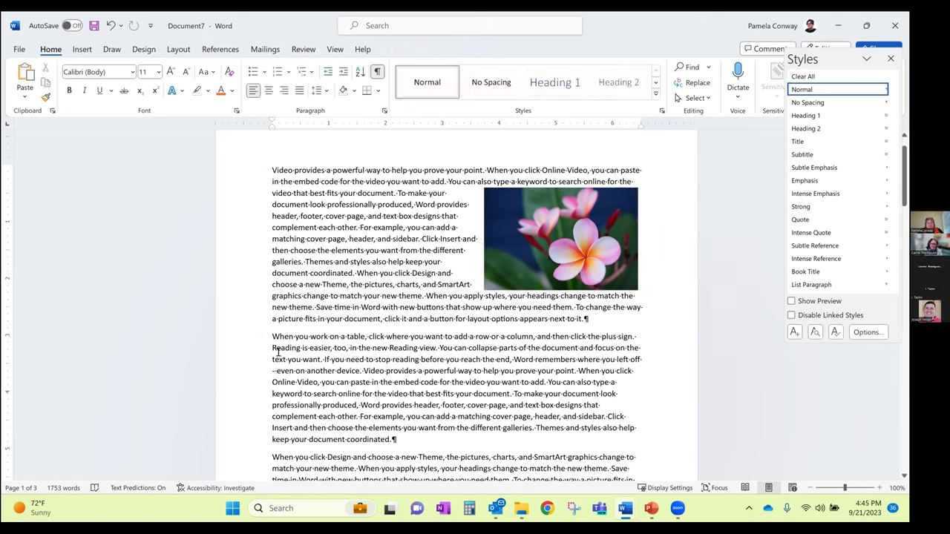
left_click_drag(273, 336, 397, 440)
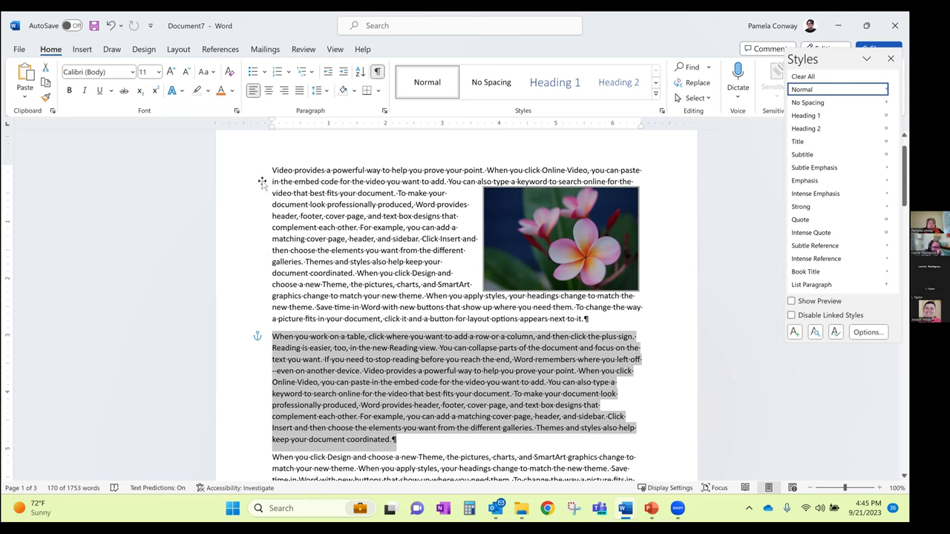
left_click(278, 343)
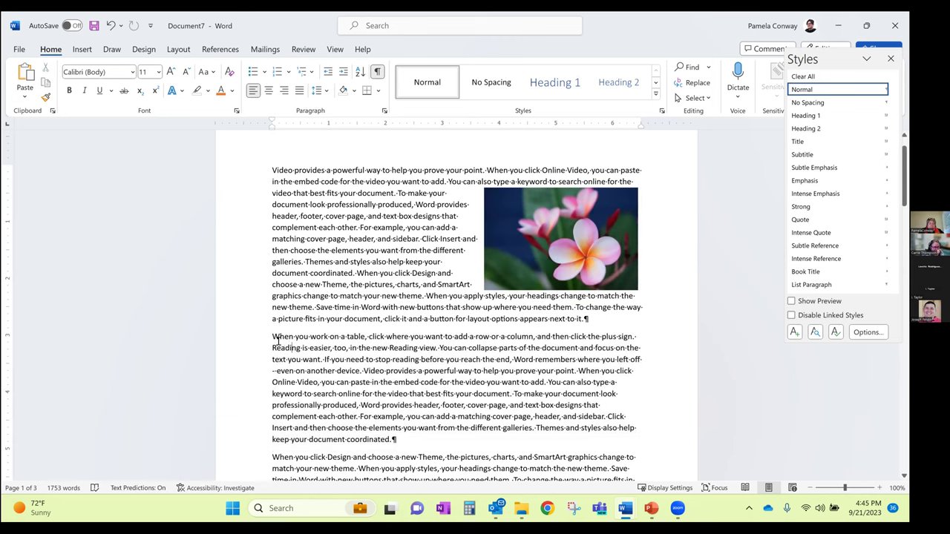
Enlarge the flower picture by dragging its bottom-left corner handle outward
left_click(566, 249)
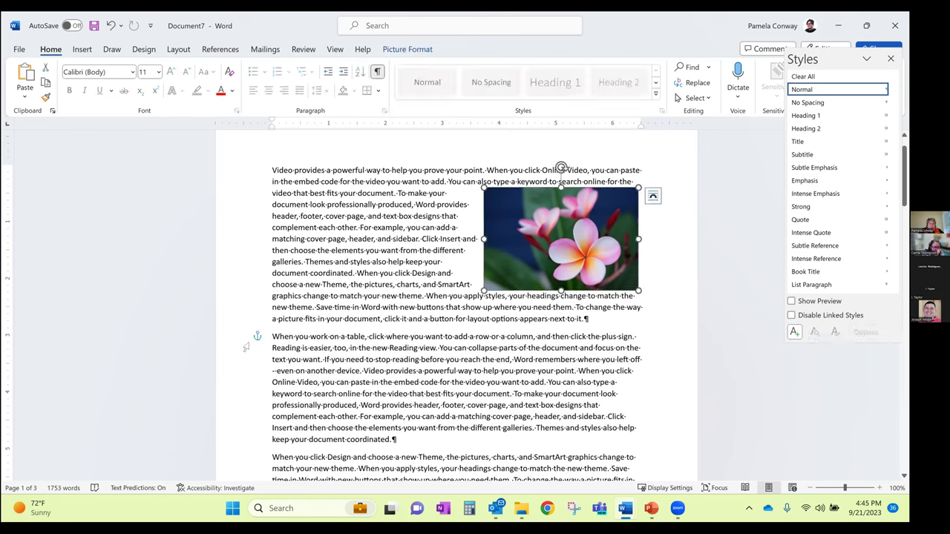
left_click(392, 276)
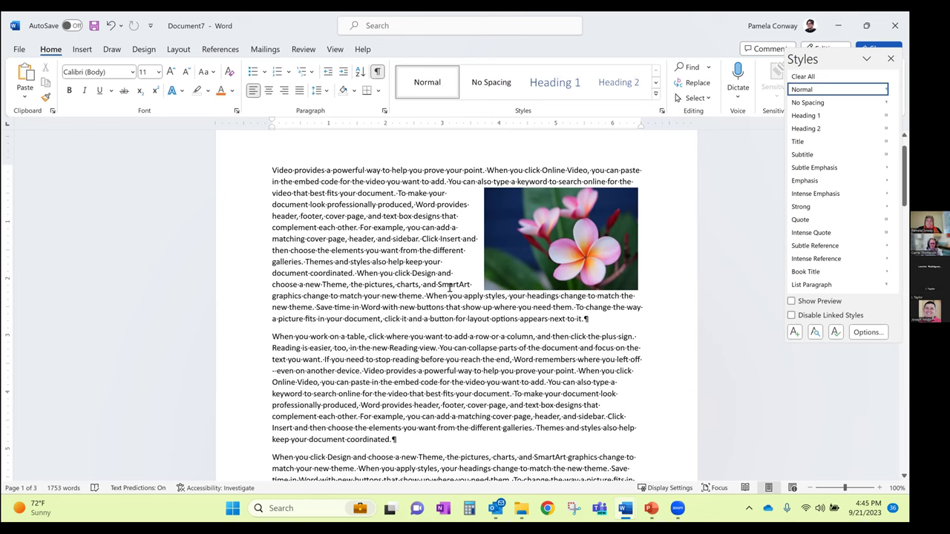
left_click(515, 258)
left_click_drag(482, 291, 397, 347)
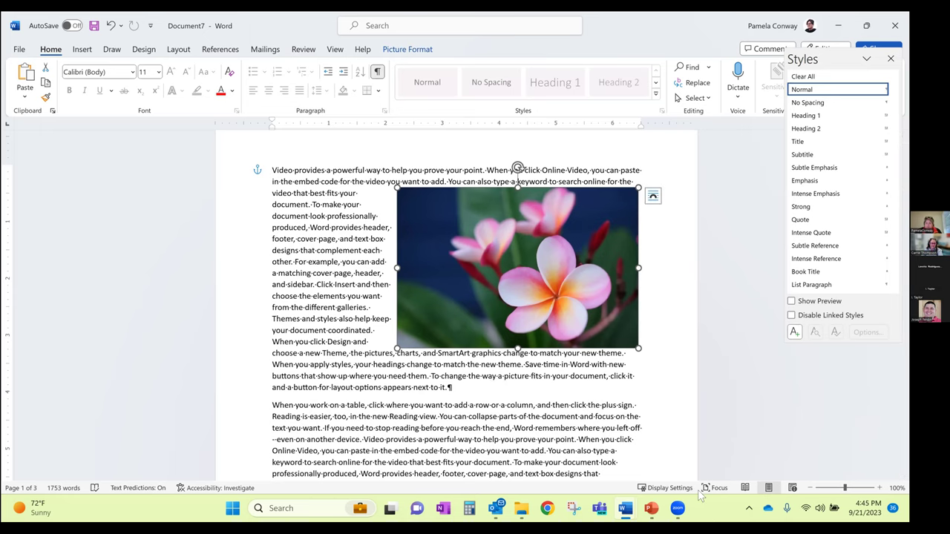
left_click(653, 511)
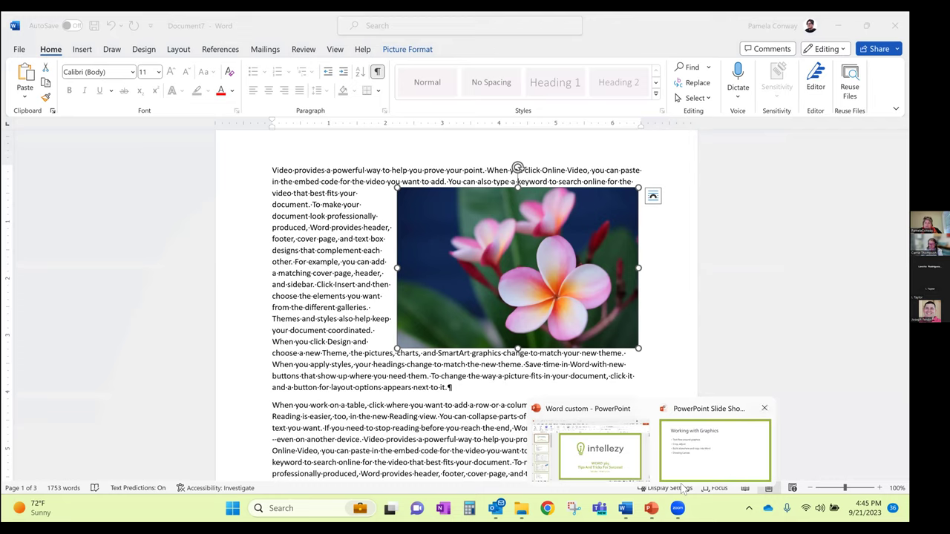
End the Working with Graphics slide show, restore down PowerPoint, and go back to the Word document
left_click(698, 455)
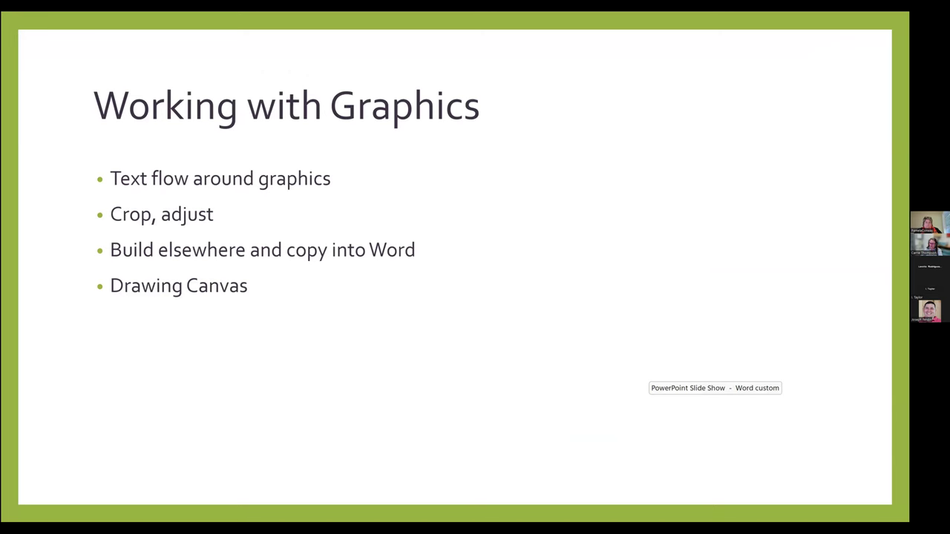
key("Escape")
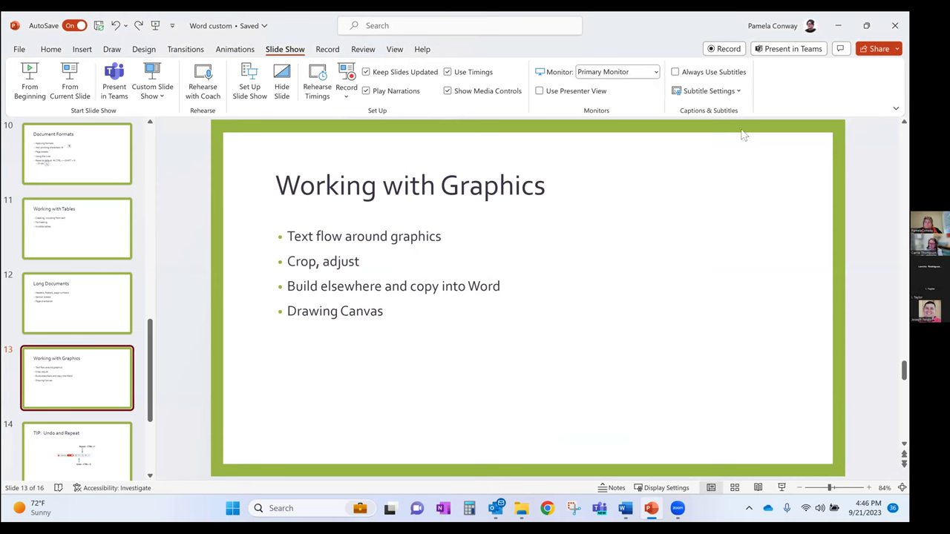
left_click(855, 27)
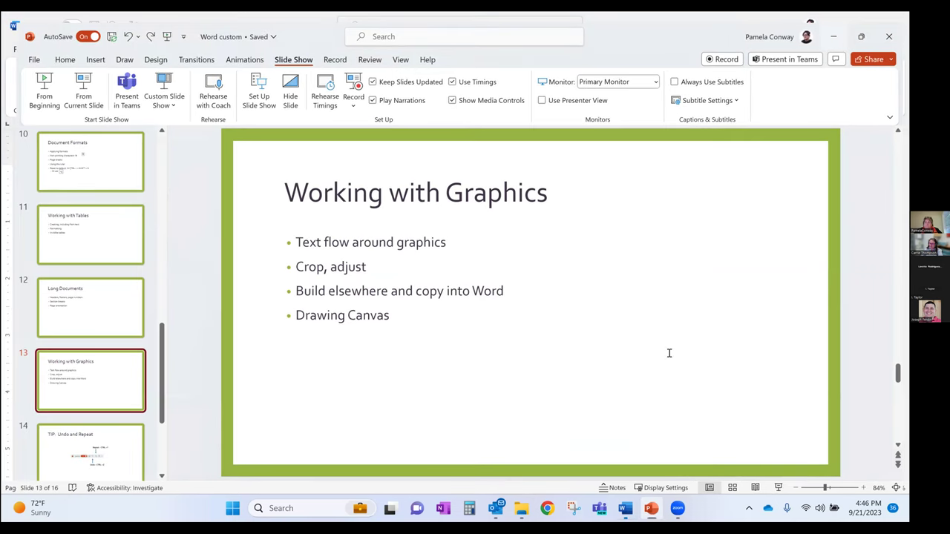
left_click(625, 508)
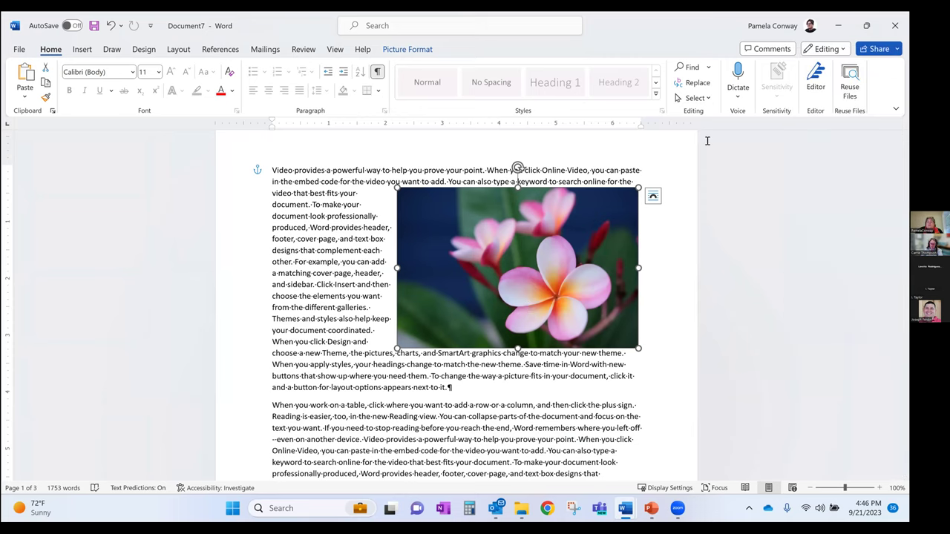
Crop in the picture's left and right edges so it is about 3.24 inches wide
left_click(416, 50)
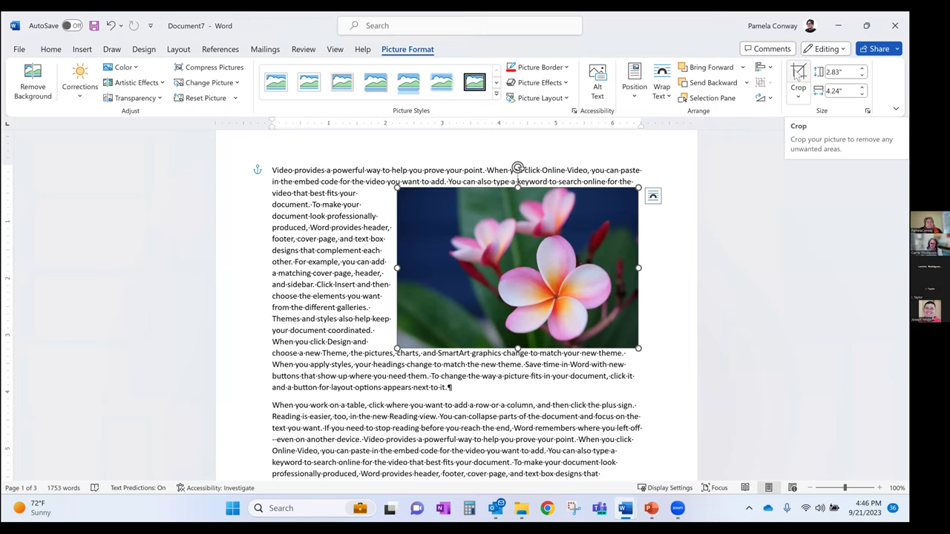
left_click(798, 75)
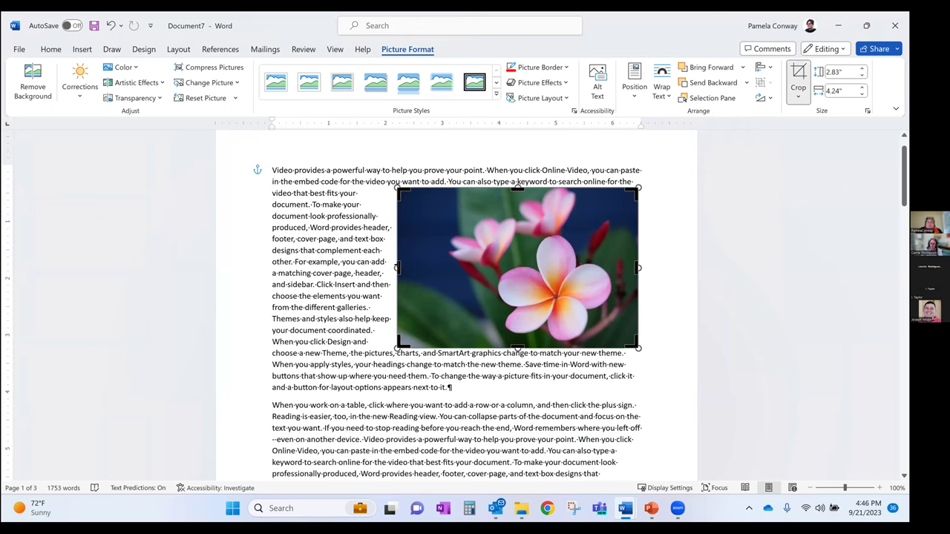
left_click_drag(398, 268, 441, 268)
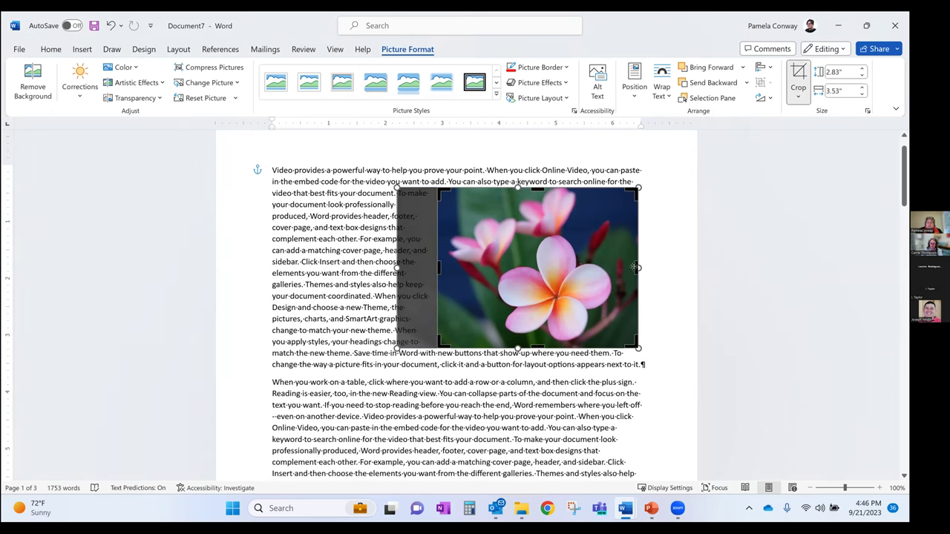
left_click_drag(637, 268, 625, 268)
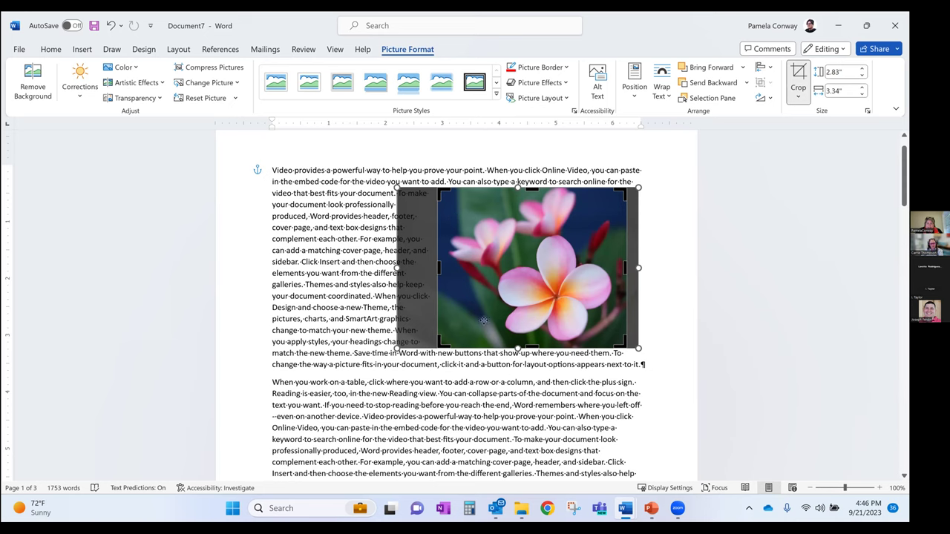
mouse_move(438, 268)
left_mouse_down()
mouse_move(488, 272)
mouse_move(435, 277)
mouse_move(443, 277)
left_mouse_up()
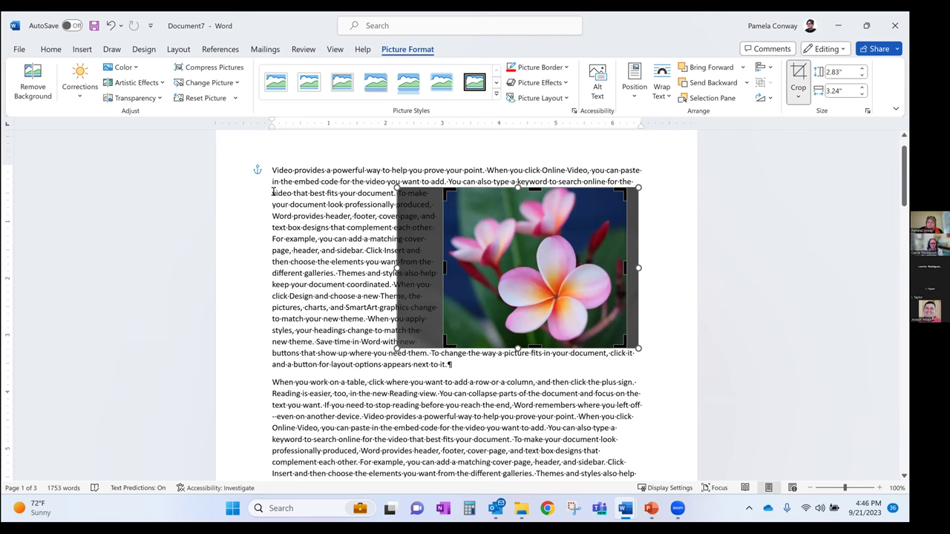
left_click(295, 227)
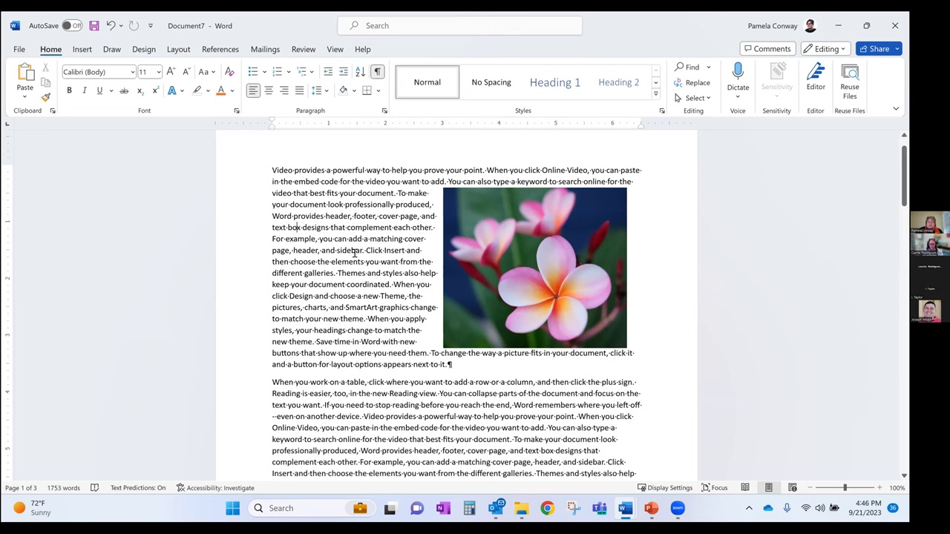
Reset the picture's adjustments, undoing Reset Picture & Size to keep it at 2.83 × 3.24 inches
left_click(544, 272)
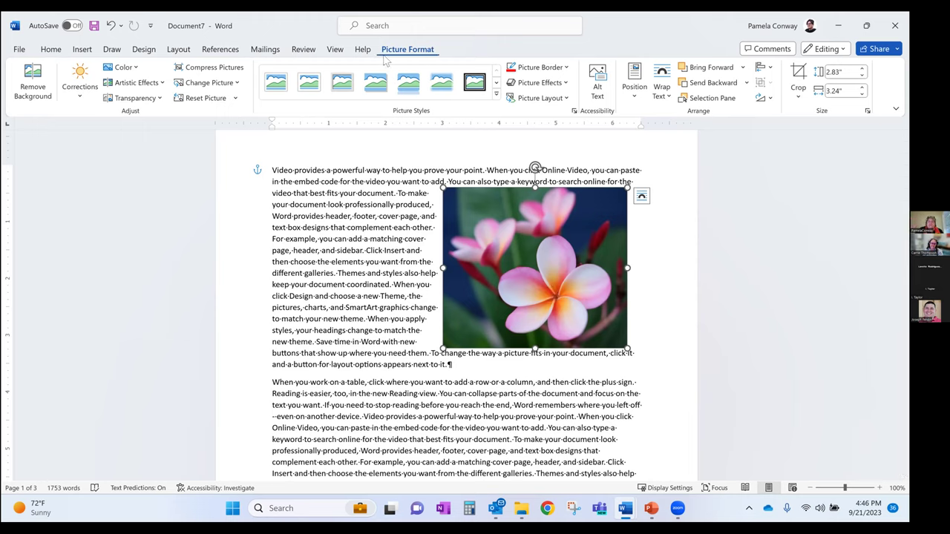
left_click(196, 98)
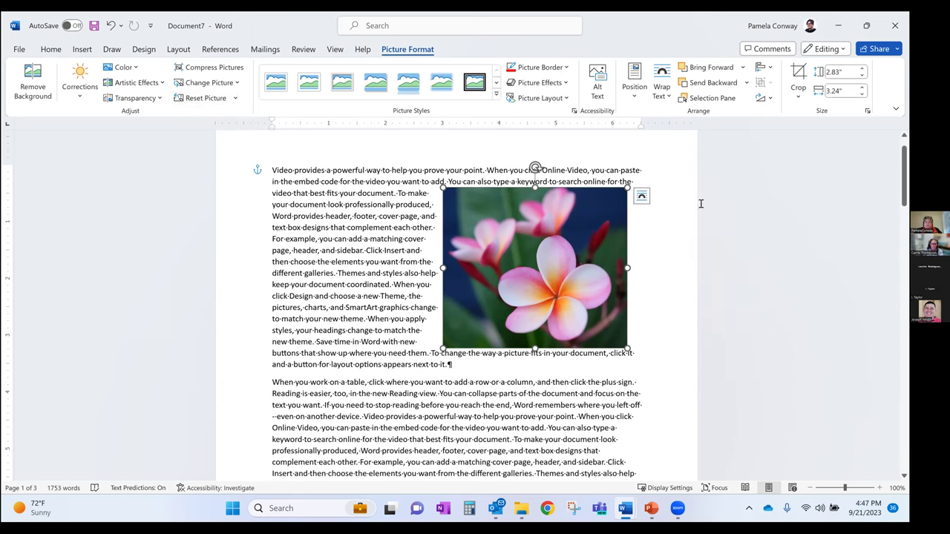
left_click(235, 98)
left_click(221, 117)
left_click(236, 98)
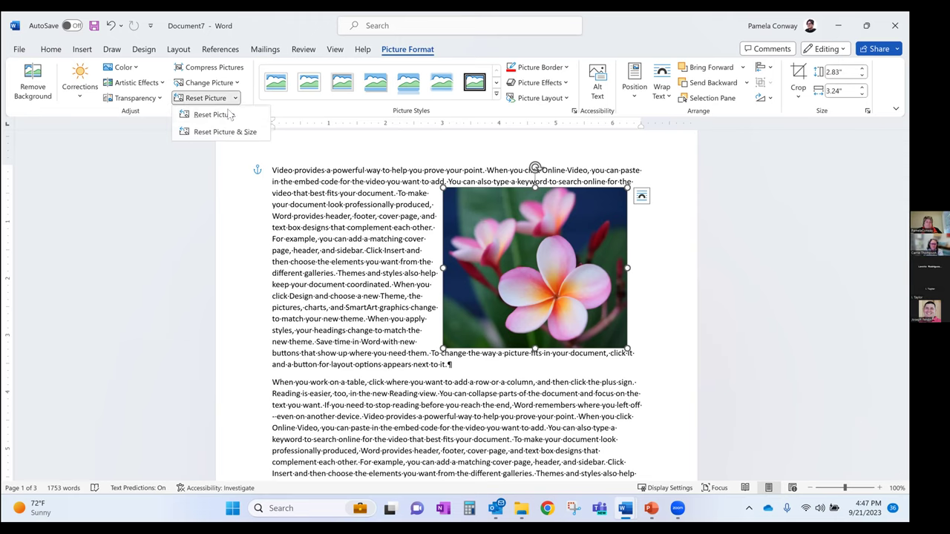
left_click(223, 132)
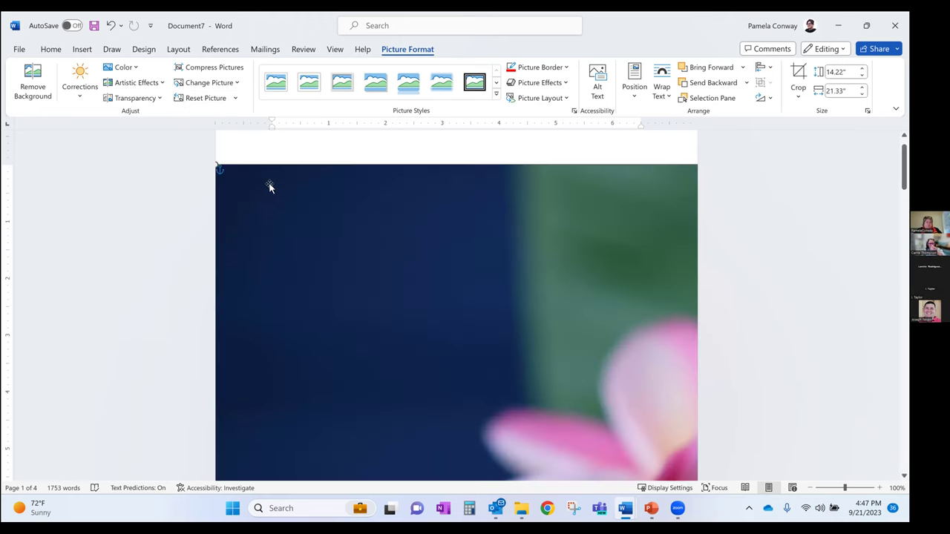
key("ctrl+z")
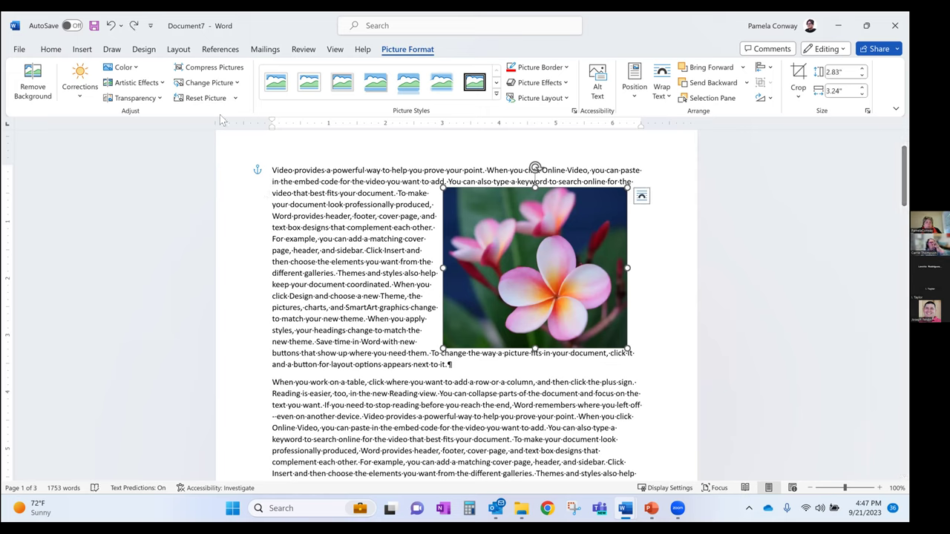
left_click(211, 98)
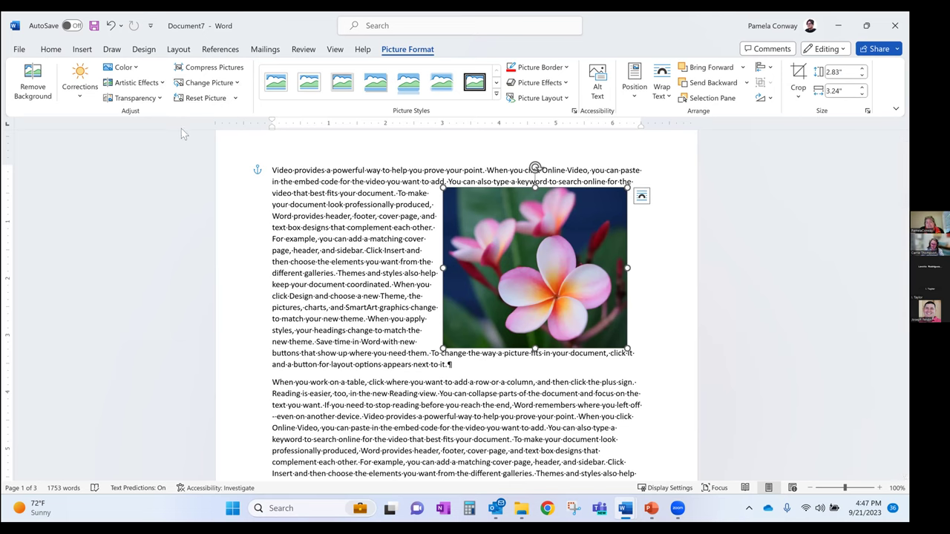
left_click(162, 83)
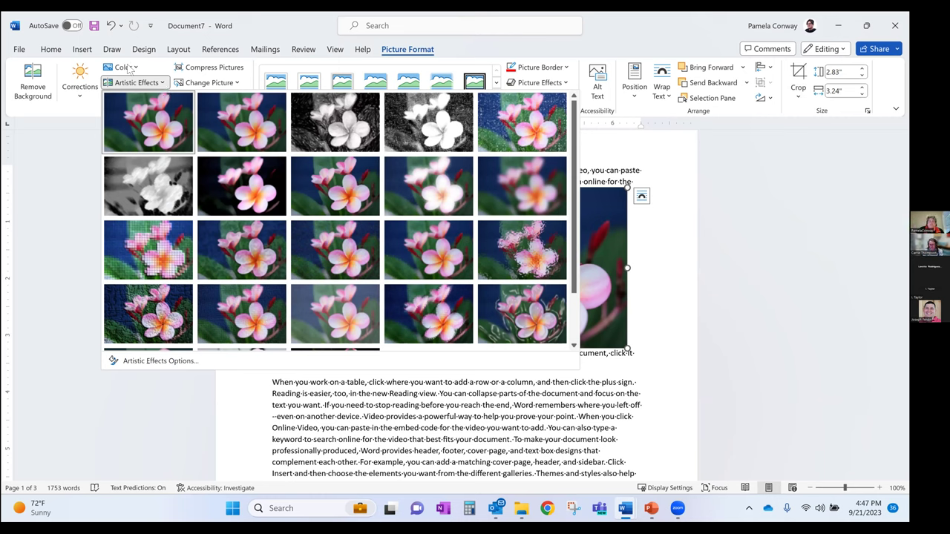
left_click(131, 67)
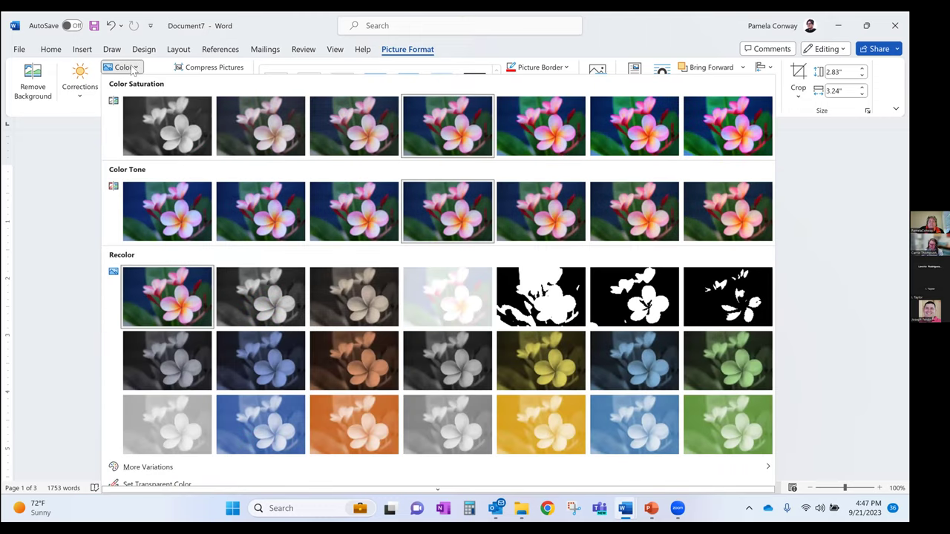
left_click(161, 131)
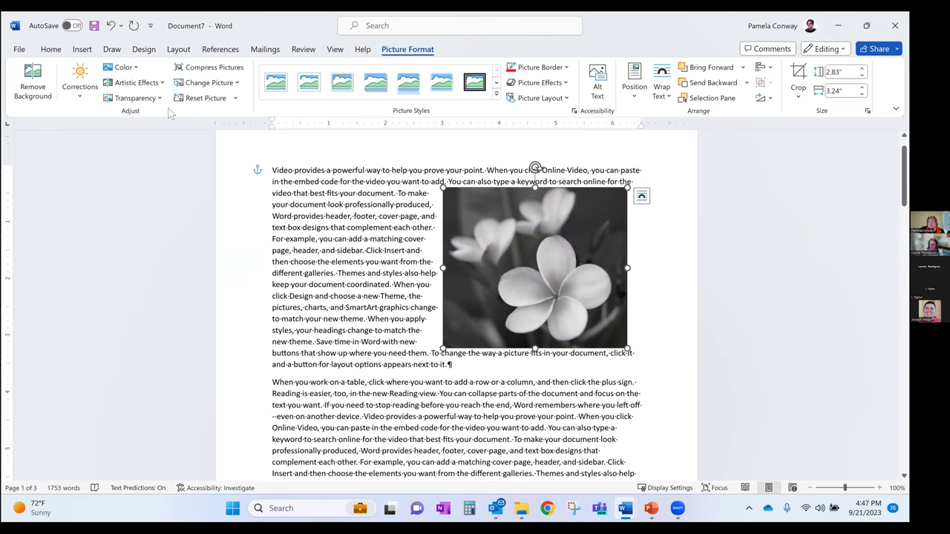
key("ctrl+z")
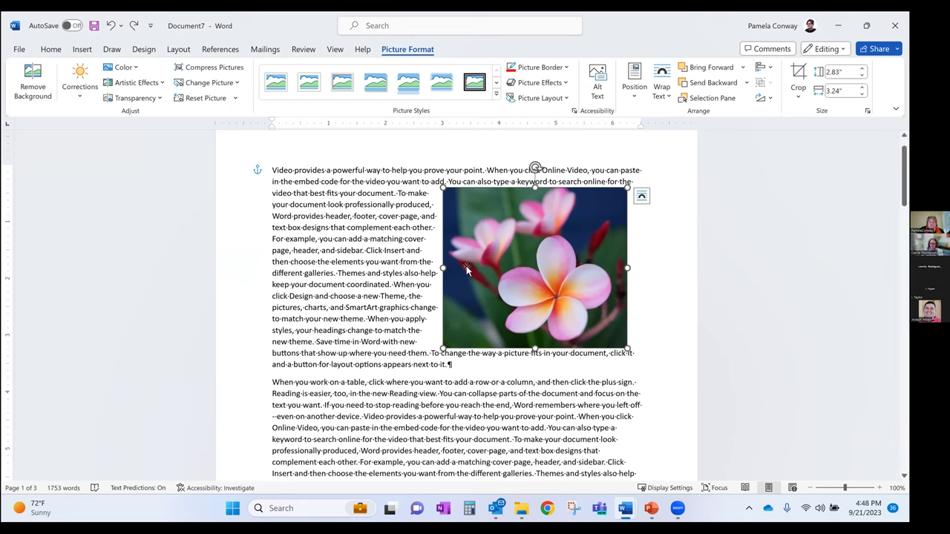
Start Remove Background and mark parts of the central pink flower as areas to keep
left_click(32, 83)
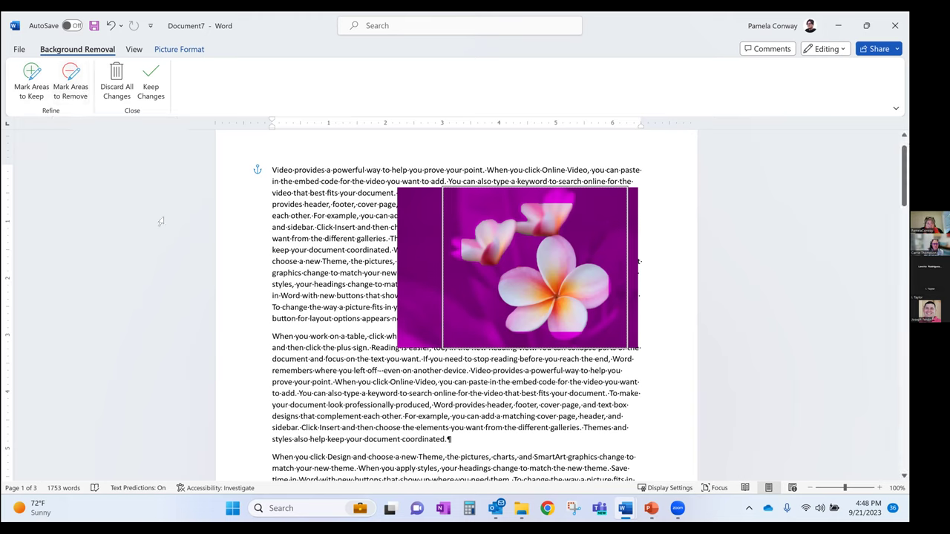
left_click(32, 81)
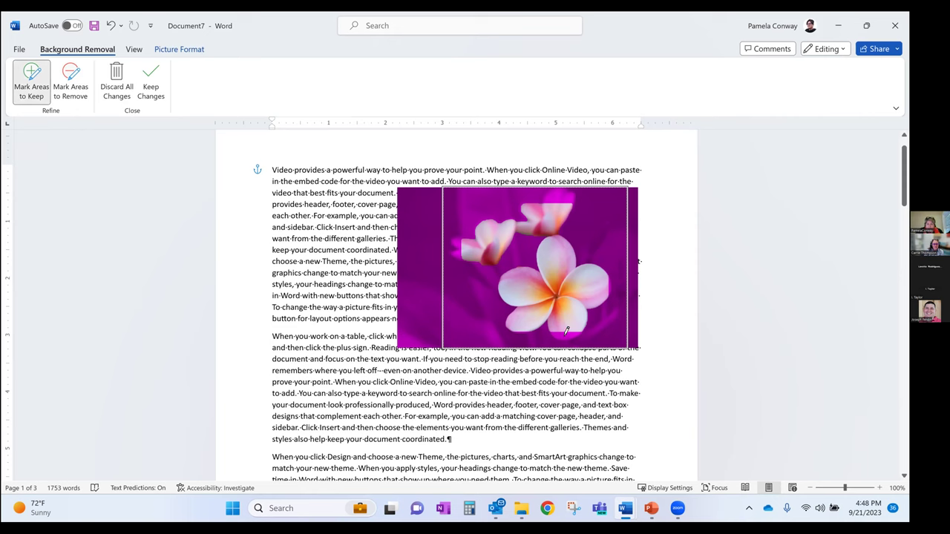
left_click_drag(566, 331, 596, 329)
left_click(590, 306)
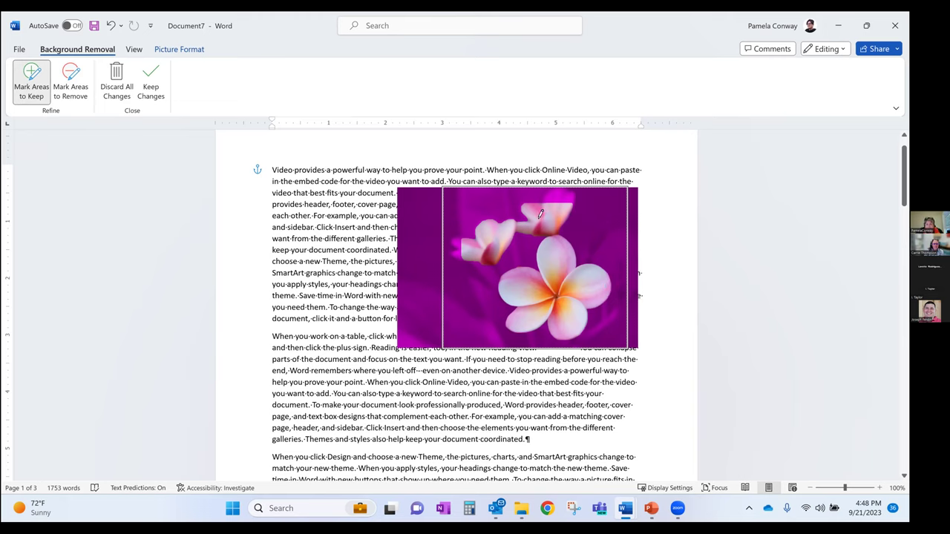
Mark the upper and left blossoms for removal and keep the background-removal changes
left_click(72, 80)
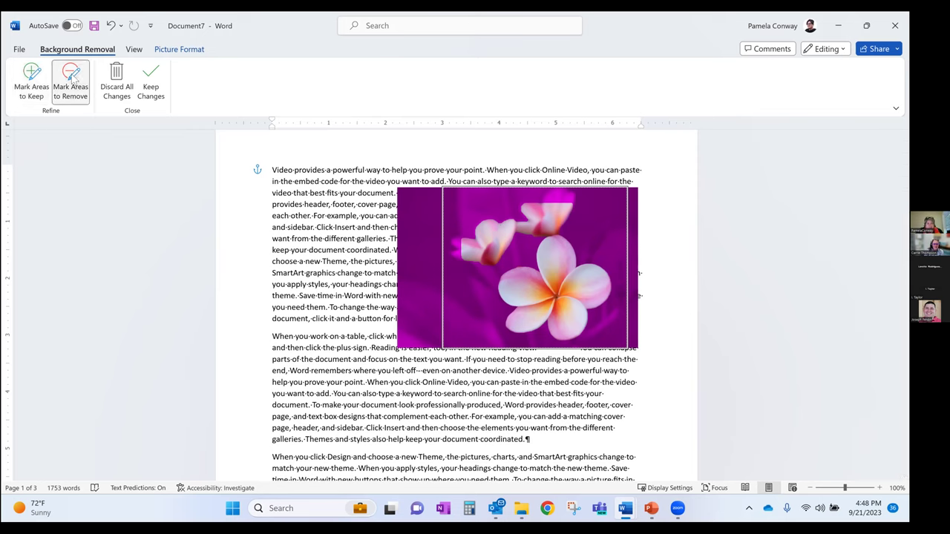
left_click(484, 233)
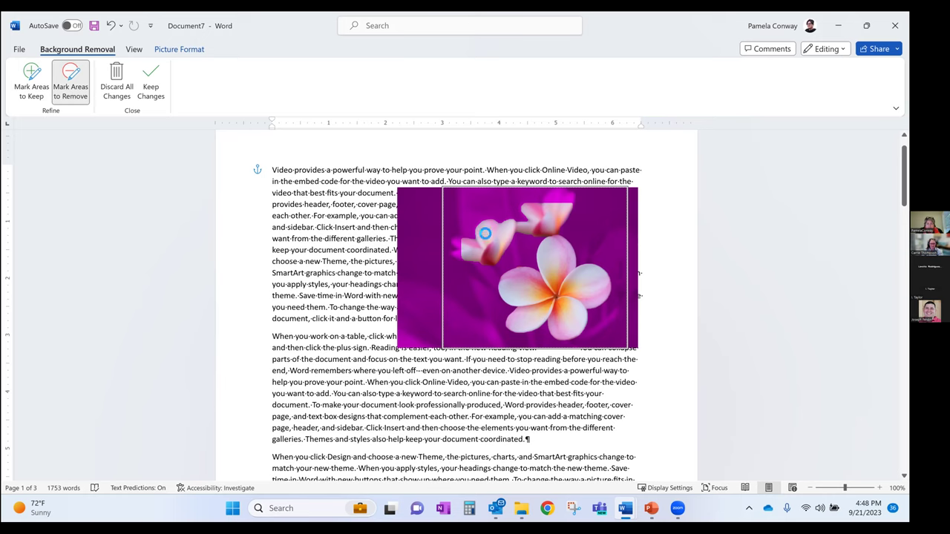
left_click(555, 209)
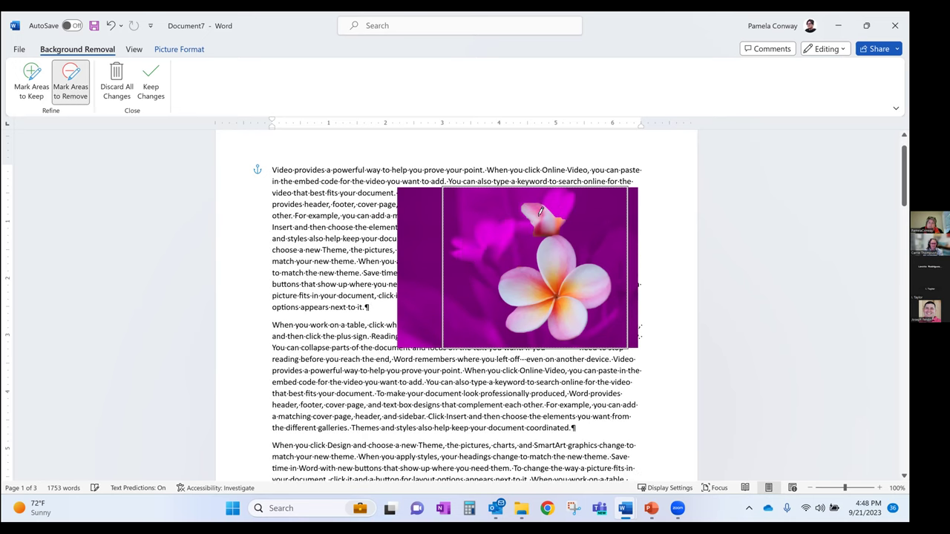
left_click(541, 209)
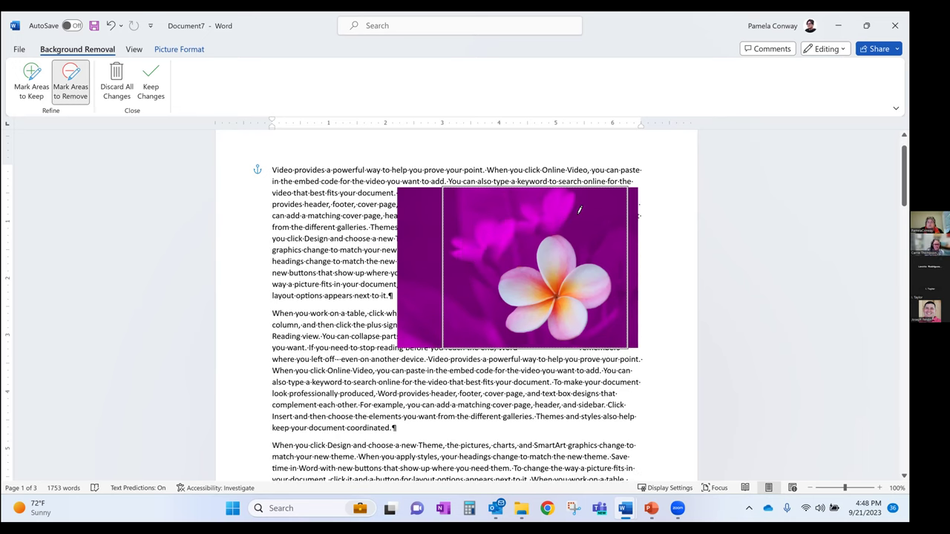
left_click(151, 81)
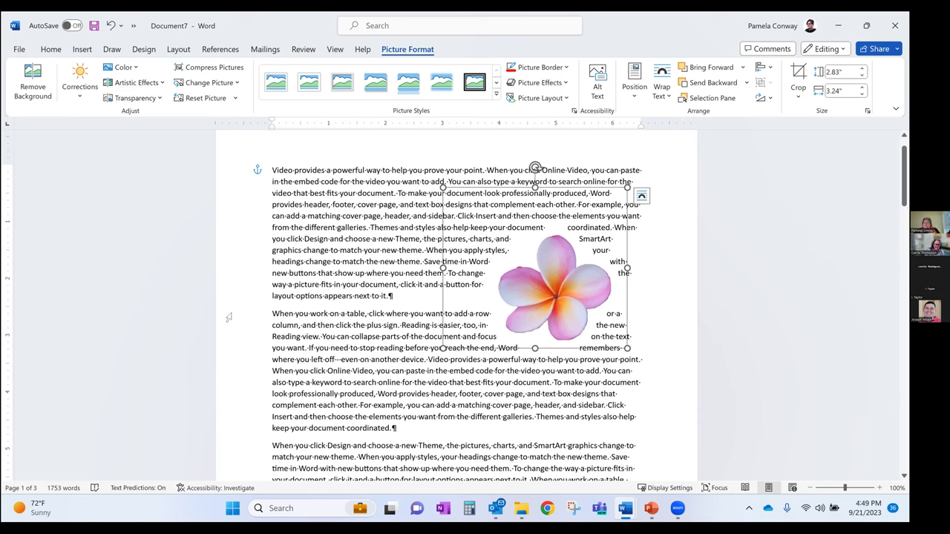
Set the picture's text wrapping to Square in Layout Options
left_click(642, 196)
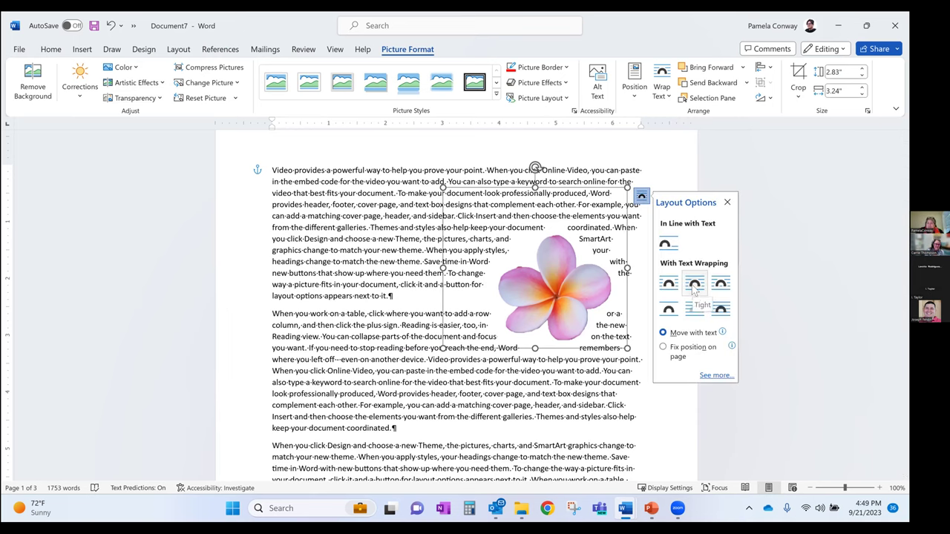
left_click(672, 289)
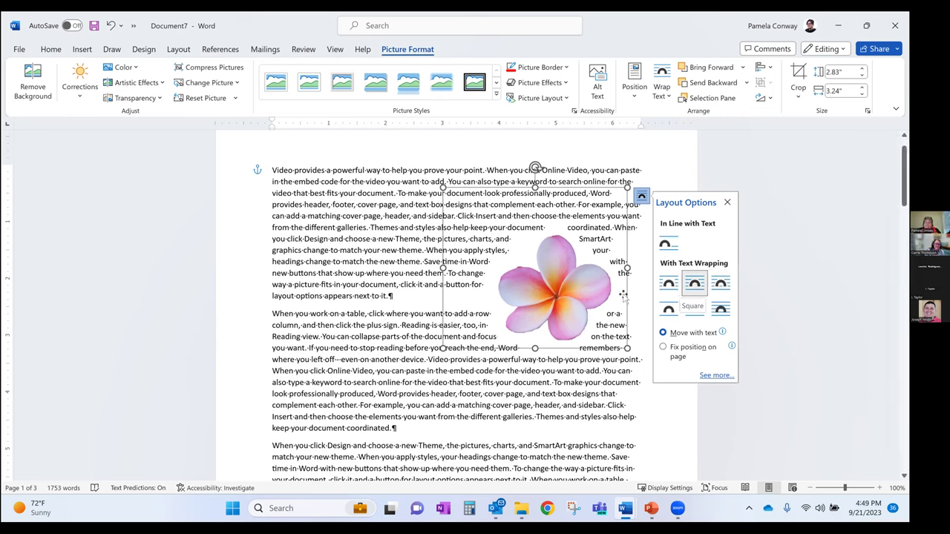
left_click(726, 203)
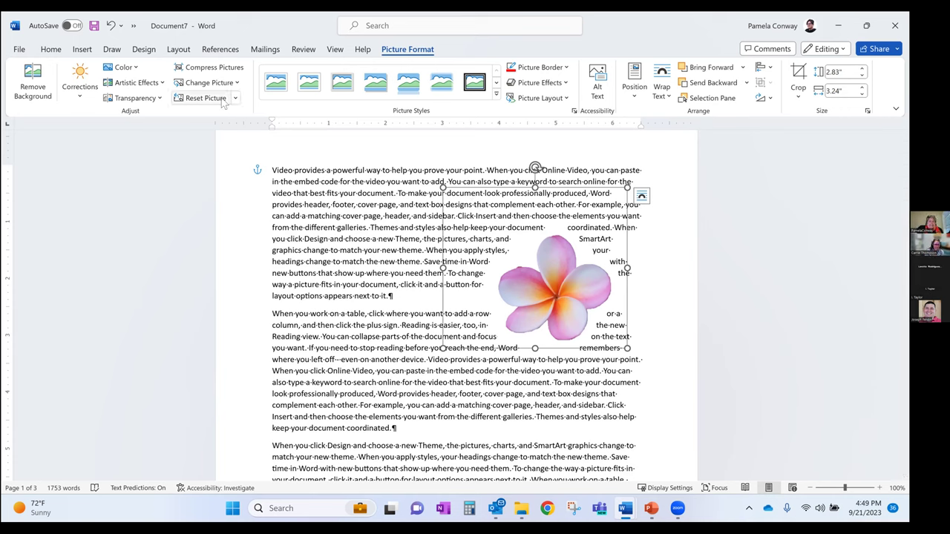
Reset the picture to restore its full original background, then switch to PowerPoint
left_click(199, 100)
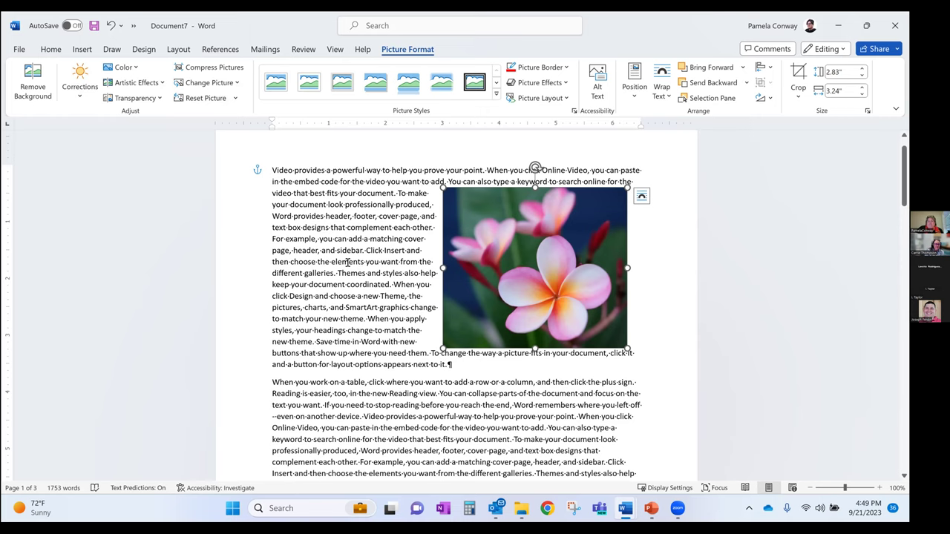
left_click(348, 262)
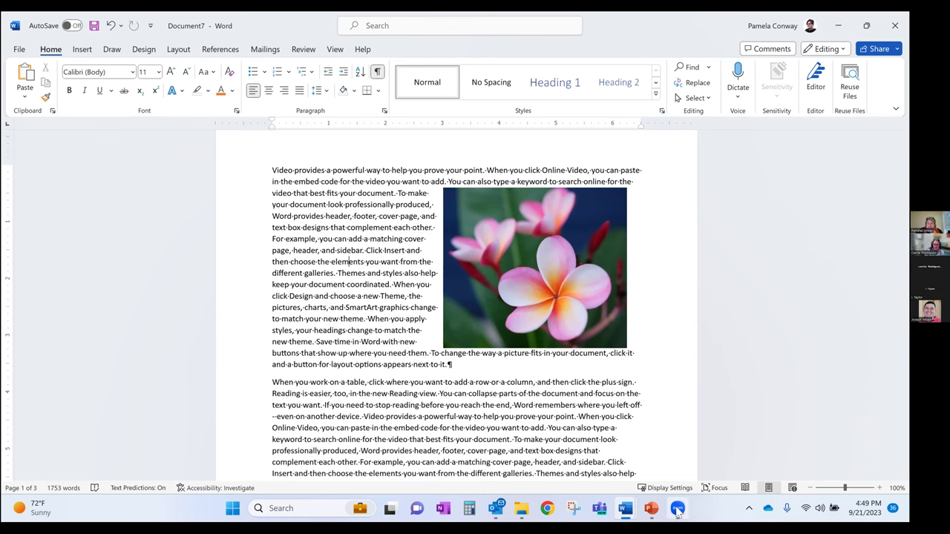
left_click(650, 509)
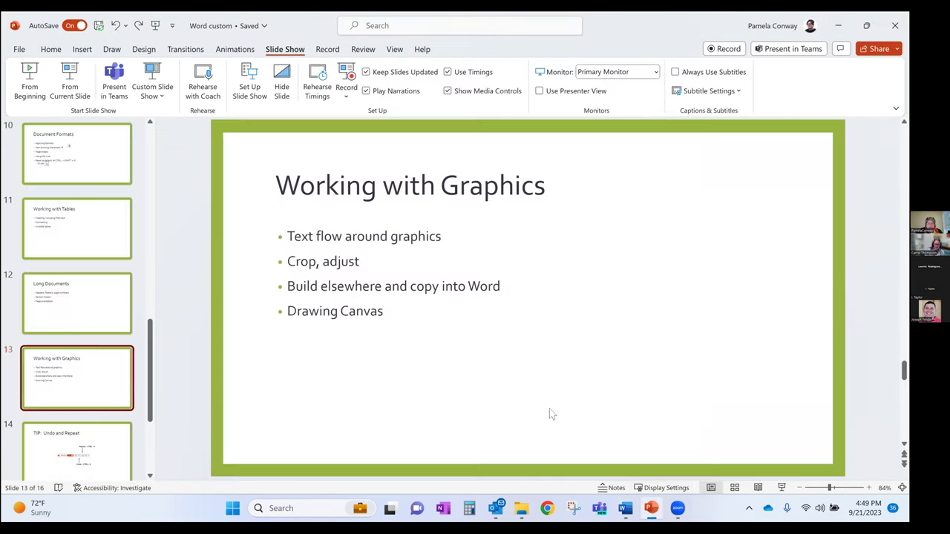
Start the slide show from slide 14, 'TIP: Undo and Repeat'
left_click(89, 444)
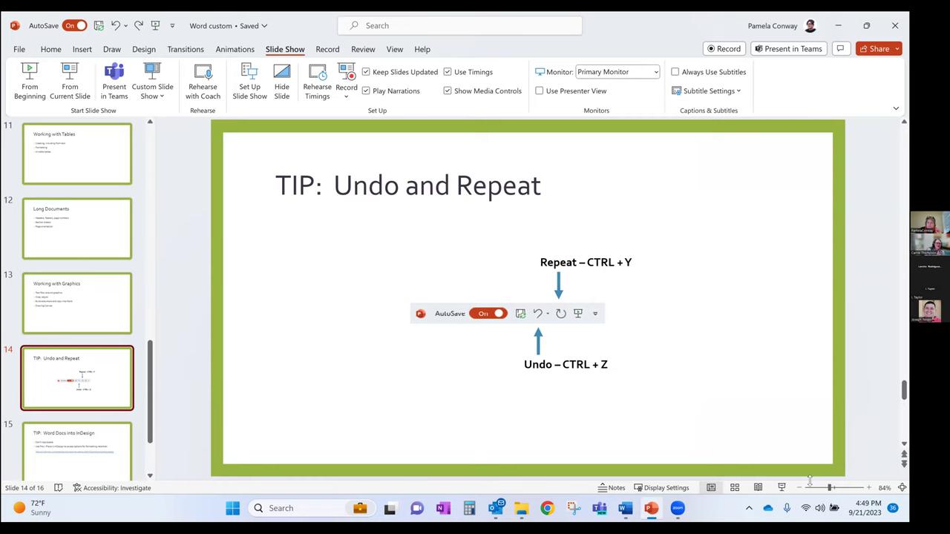
left_click(781, 487)
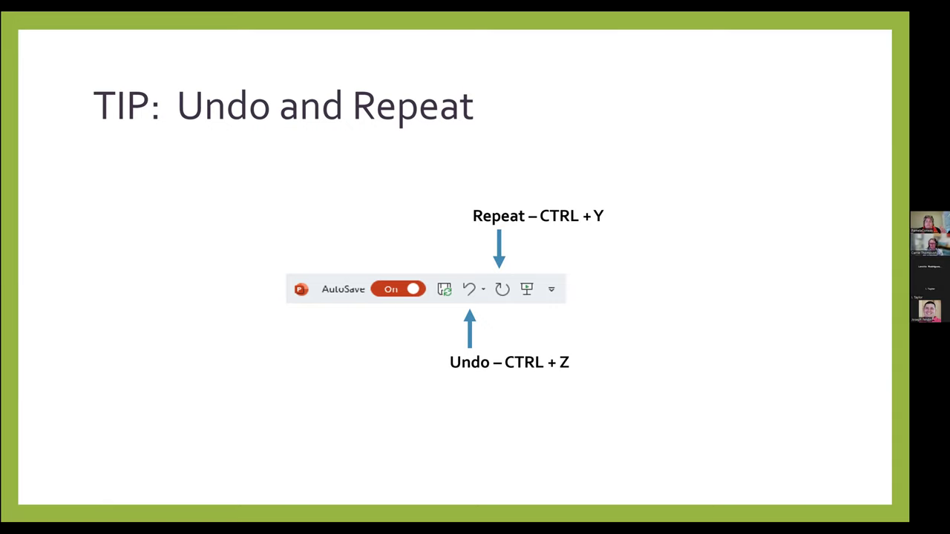
Advance the slide show from the Word Docs into InDesign tip to the closing Questions slide
key("Right")
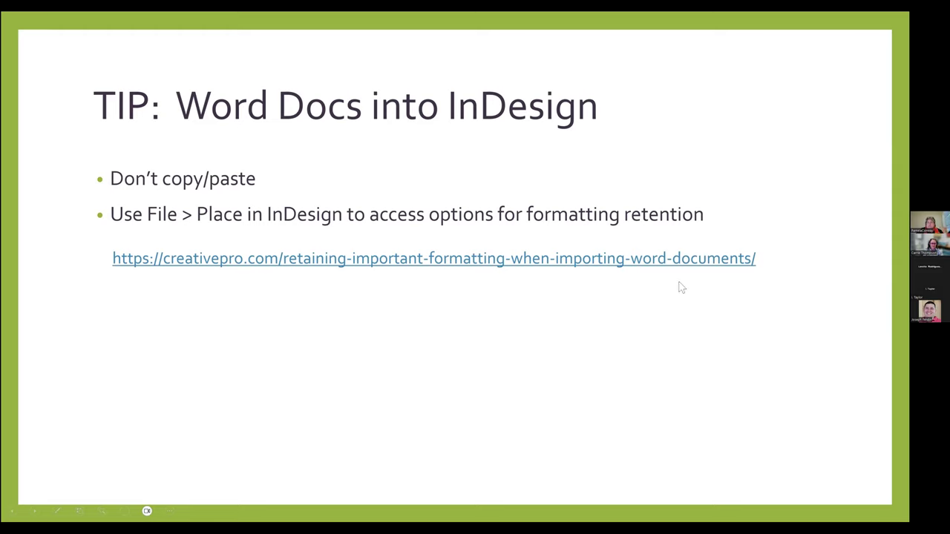
left_click(768, 320)
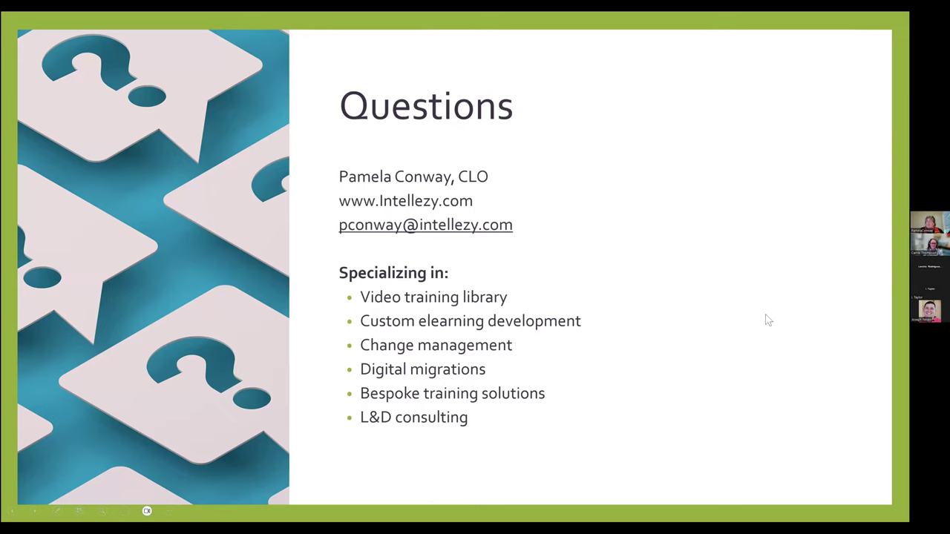
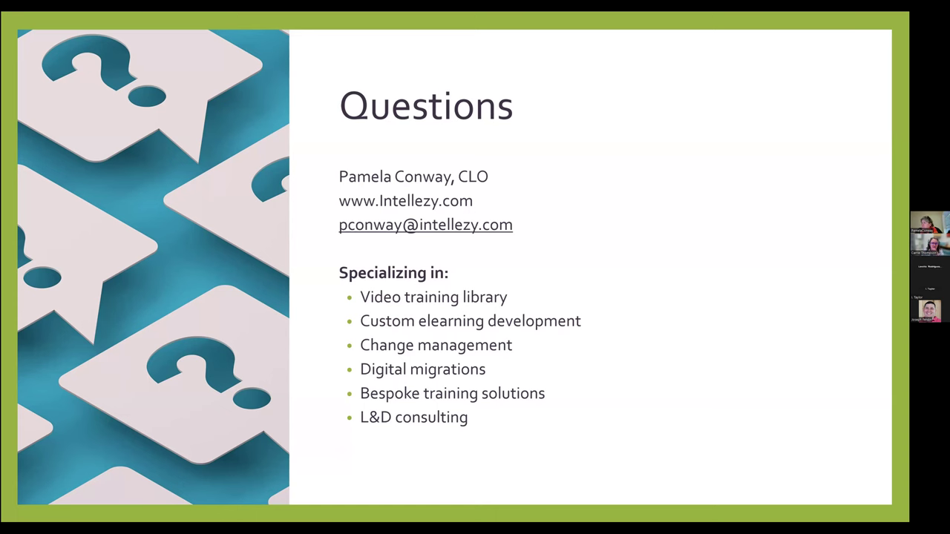
Switch from the PowerPoint Questions slide to the Managing Long Documents file in Word
key("alt+Tab")
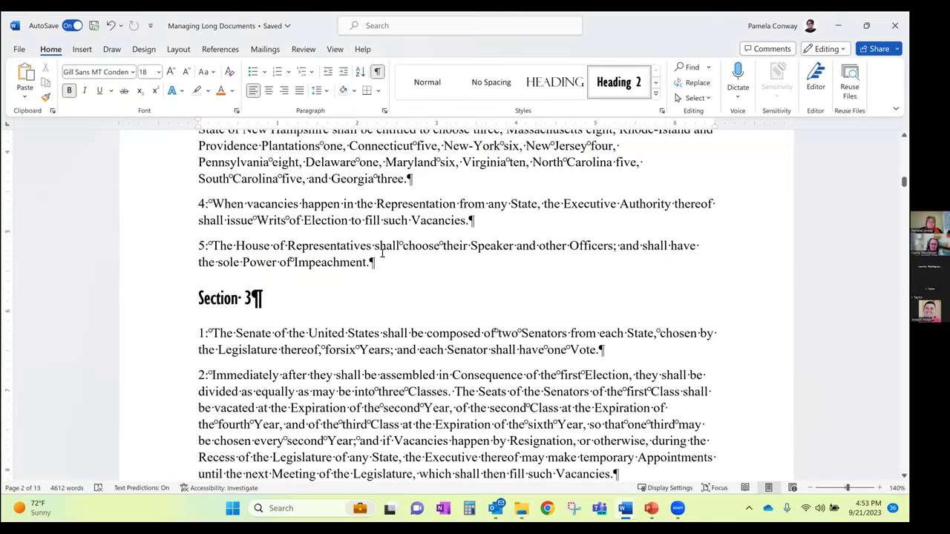
Add a new paragraph after paragraph 5's Impeachment text and type a line of dashes as an automatic divider
left_click(385, 269)
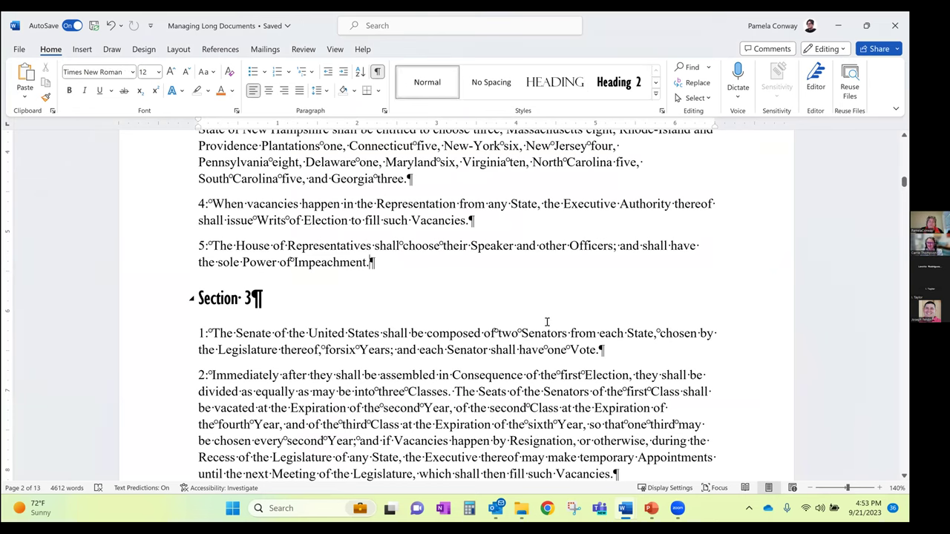
key("Return")
type("-------")
key("Return")
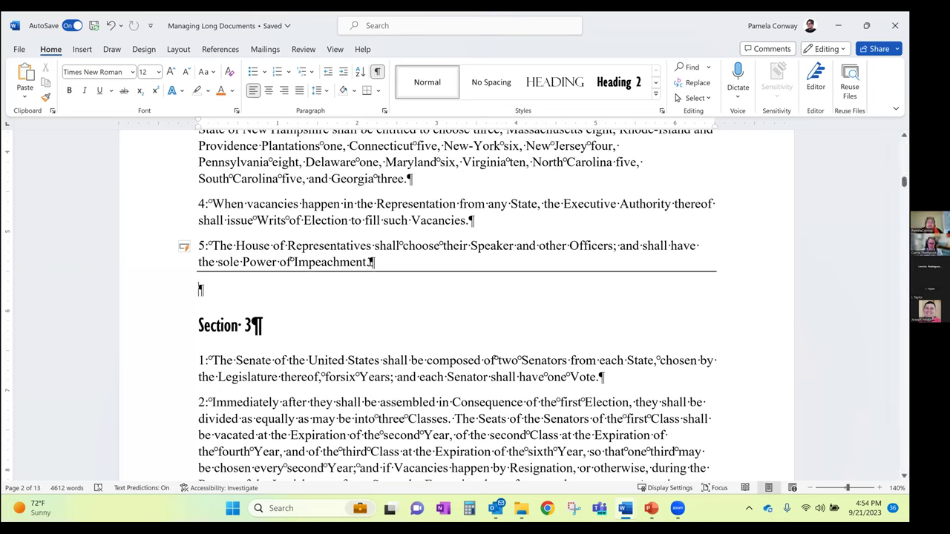
Try extra indents on paragraph 5, reset it to the margin, and undo the automatic border
left_click(343, 71)
left_click(345, 71)
left_click(345, 72)
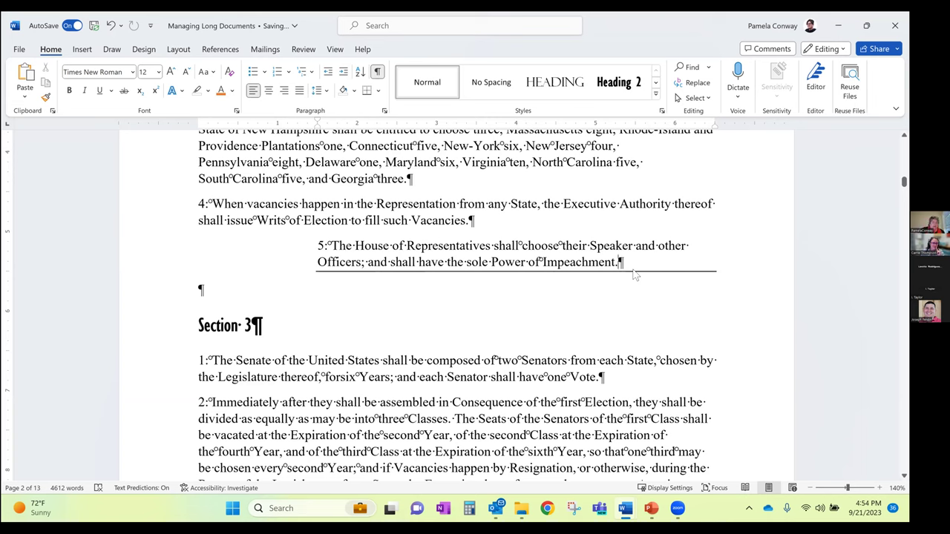
key("ctrl+shift+m")
key("ctrl+shift+m")
key("ctrl+shift+m")
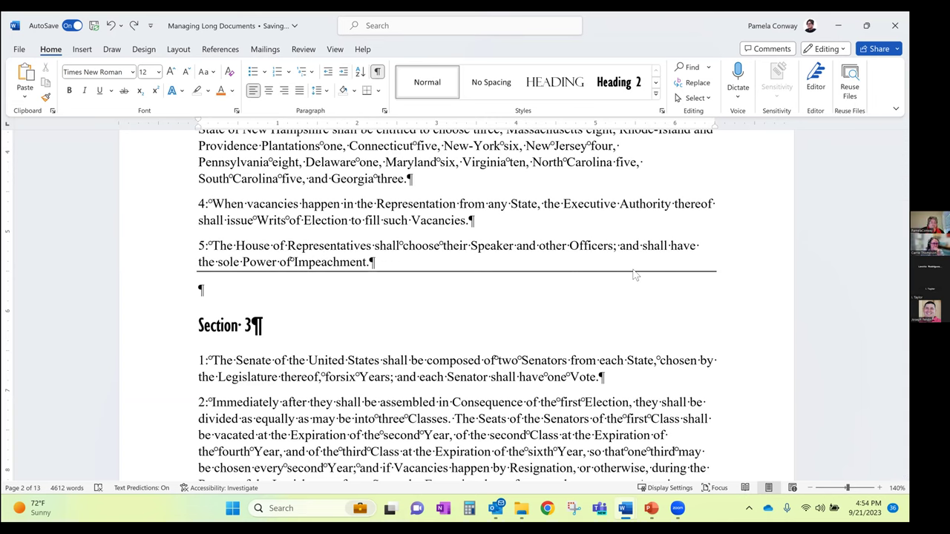
key("ctrl+z")
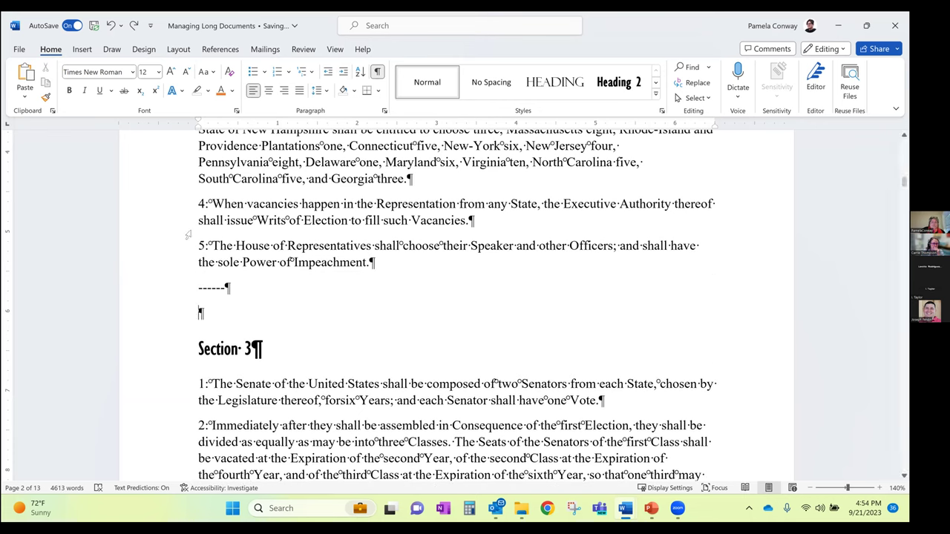
Replace the dashes with empty paragraphs and give the middle one a bottom border
double_click(237, 290)
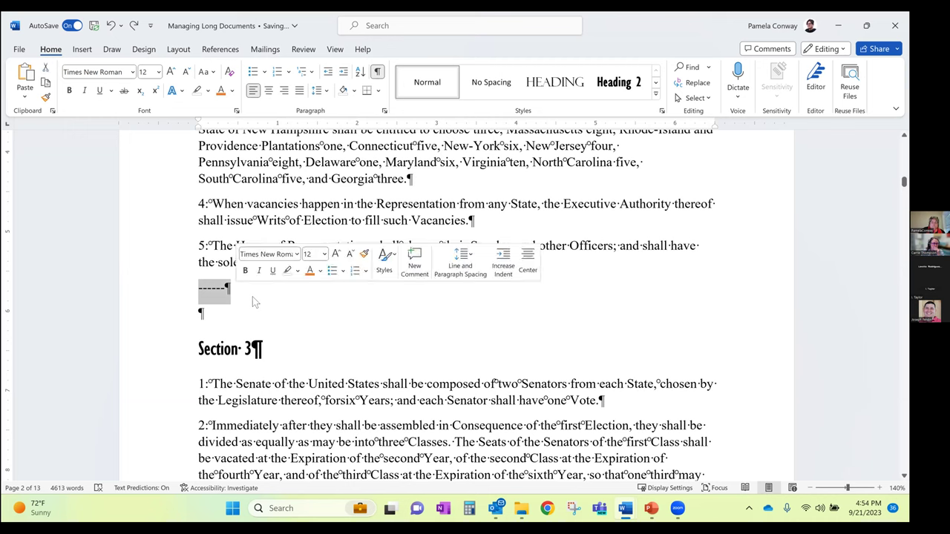
key("Delete")
key("Return")
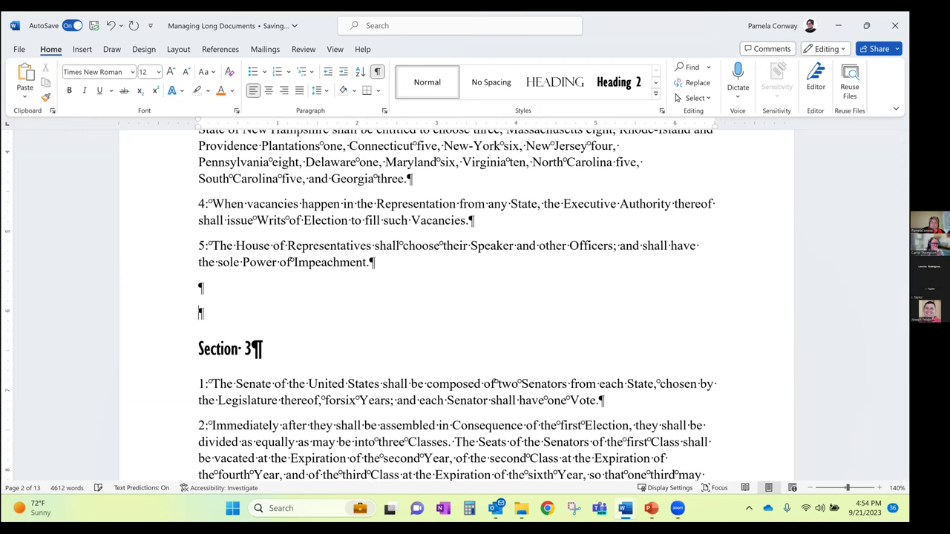
key("Return")
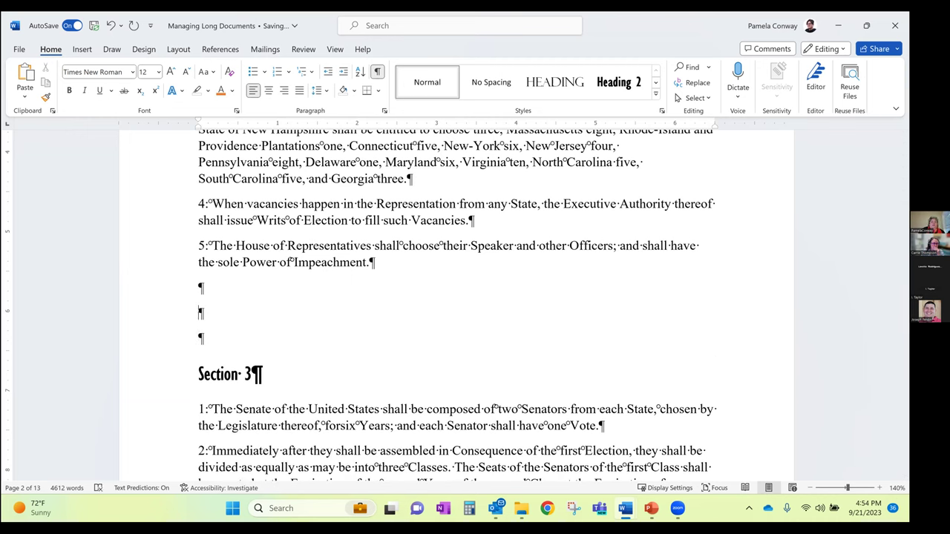
left_click(180, 316)
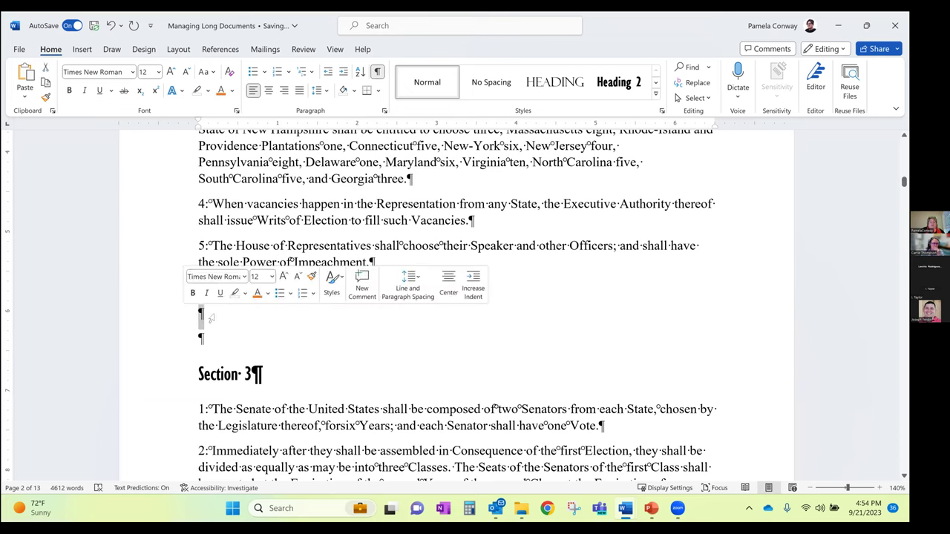
left_click(368, 91)
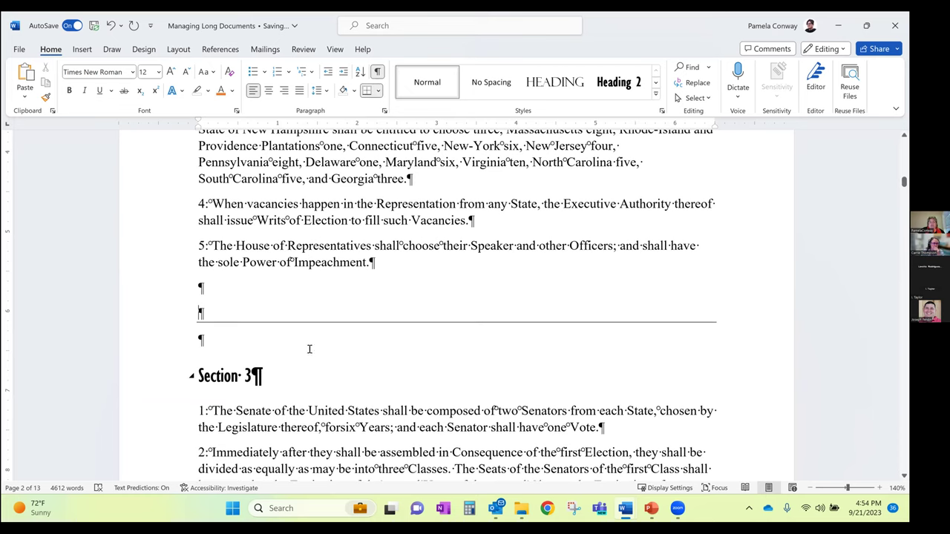
Delete the extra empty paragraphs above and below the bordered one
left_click(188, 288)
key("Delete")
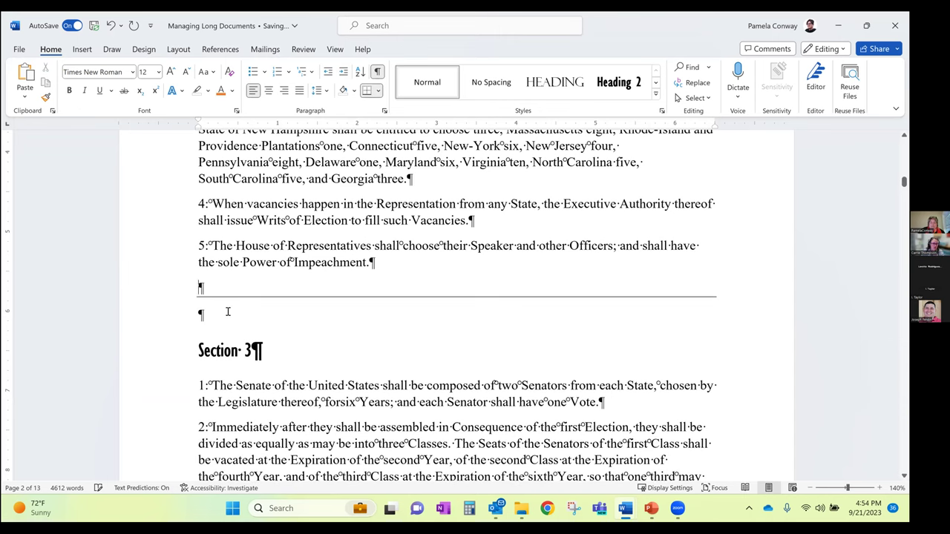
left_click(200, 313)
key("Delete")
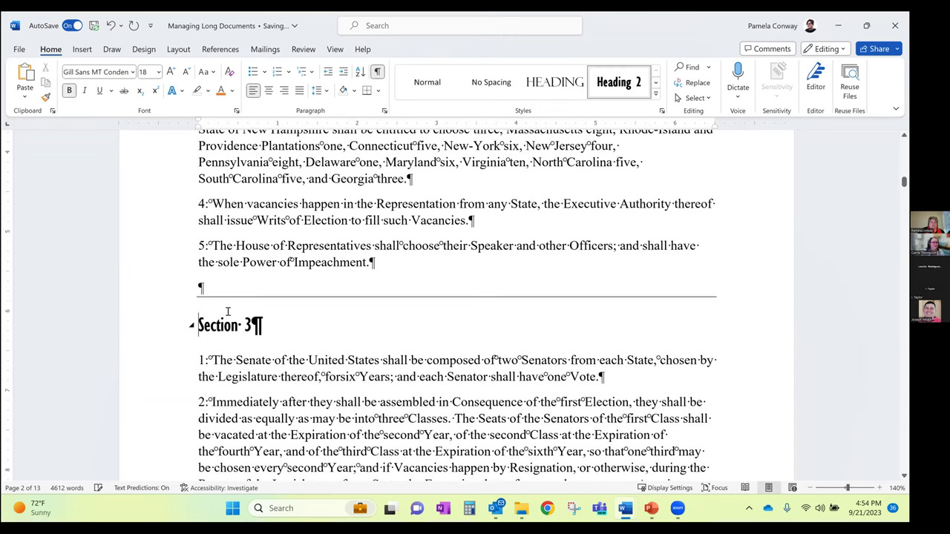
Toggle formatting marks off and on and check the bordered empty paragraph
left_click(377, 71)
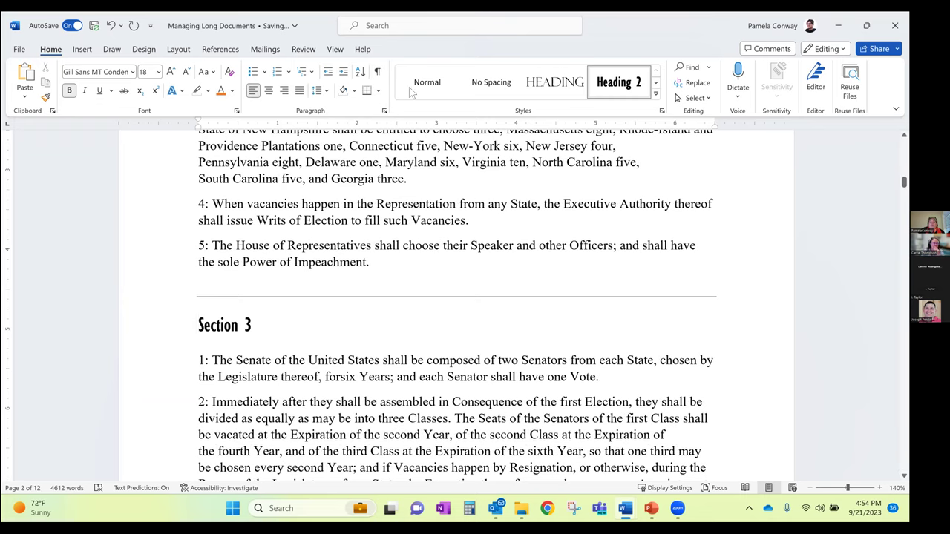
left_click(377, 71)
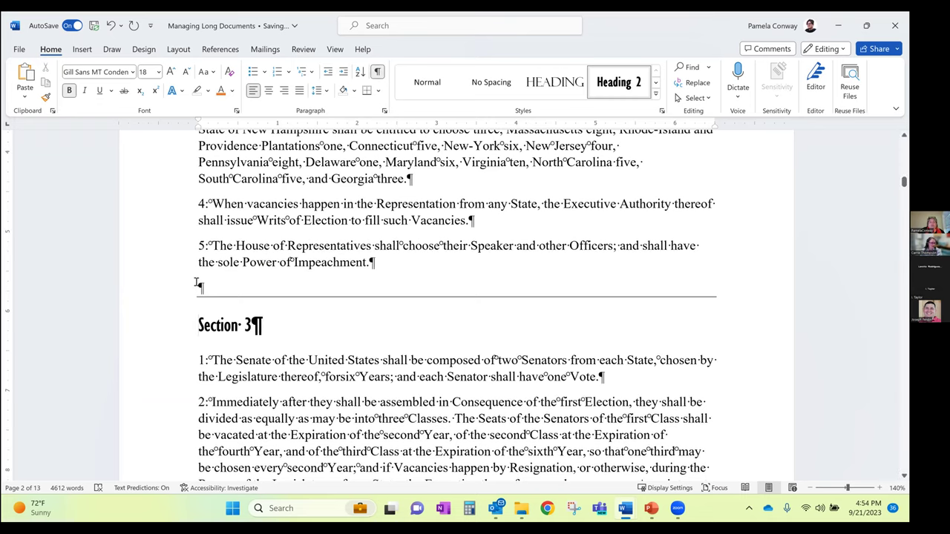
left_click(201, 285)
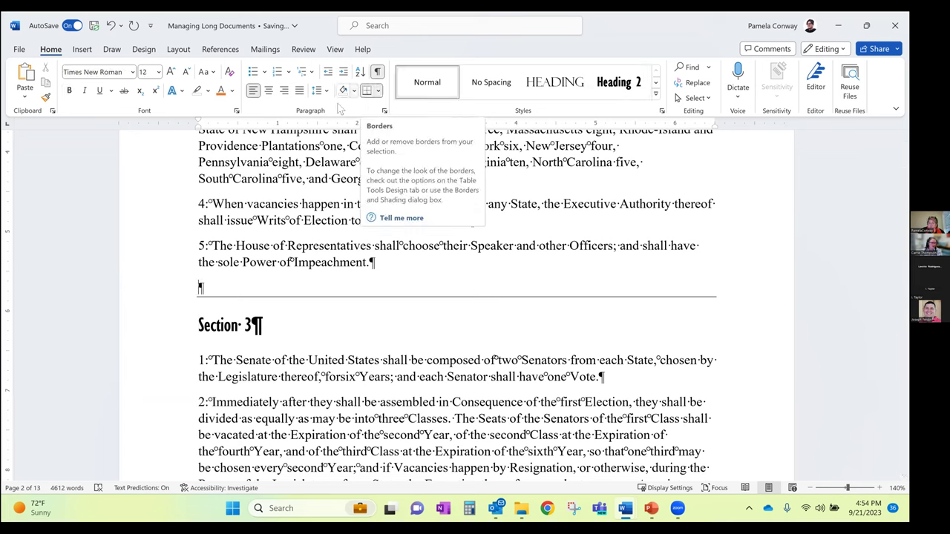
double_click(211, 288)
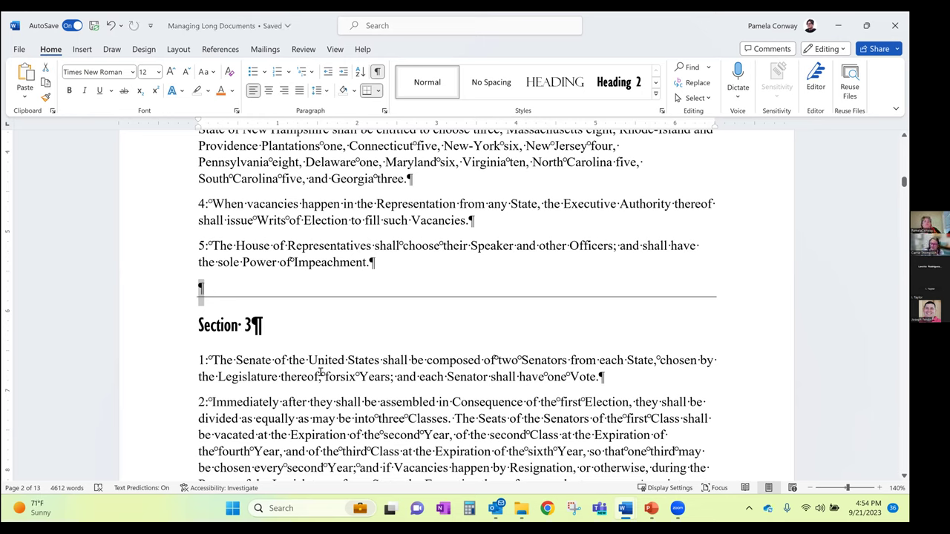
left_click(327, 375)
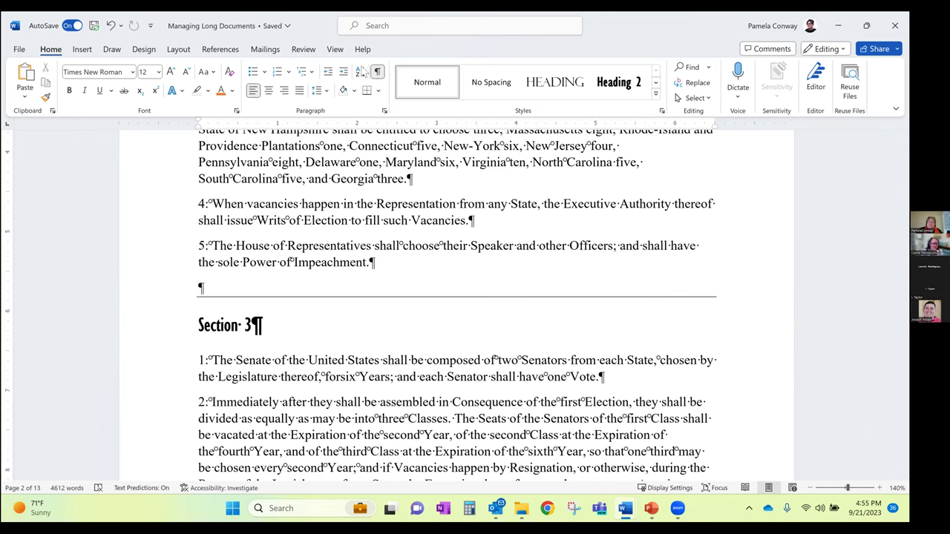
Turn off formatting marks so the divider shows as a clean line
left_click(377, 72)
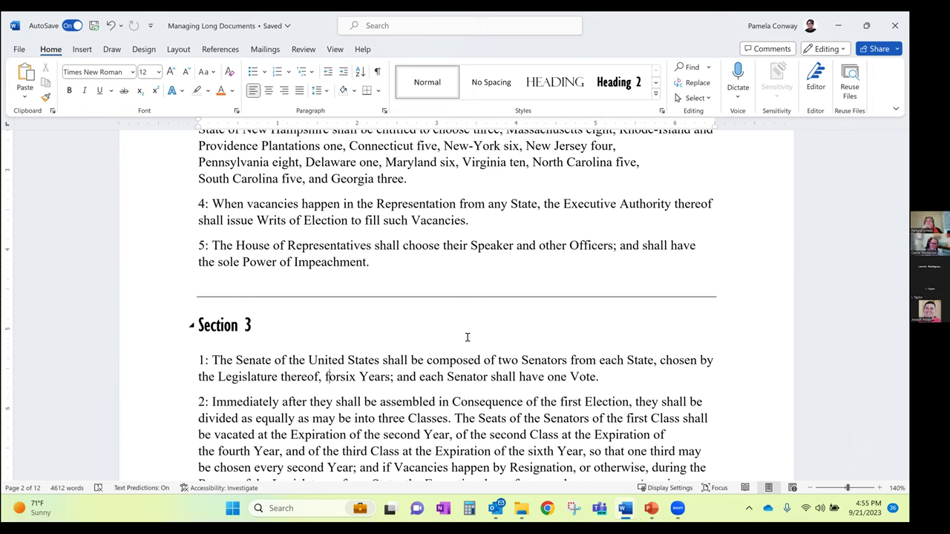
Draw a straight line shape across the page just above Section 3
left_click(112, 51)
left_click(81, 49)
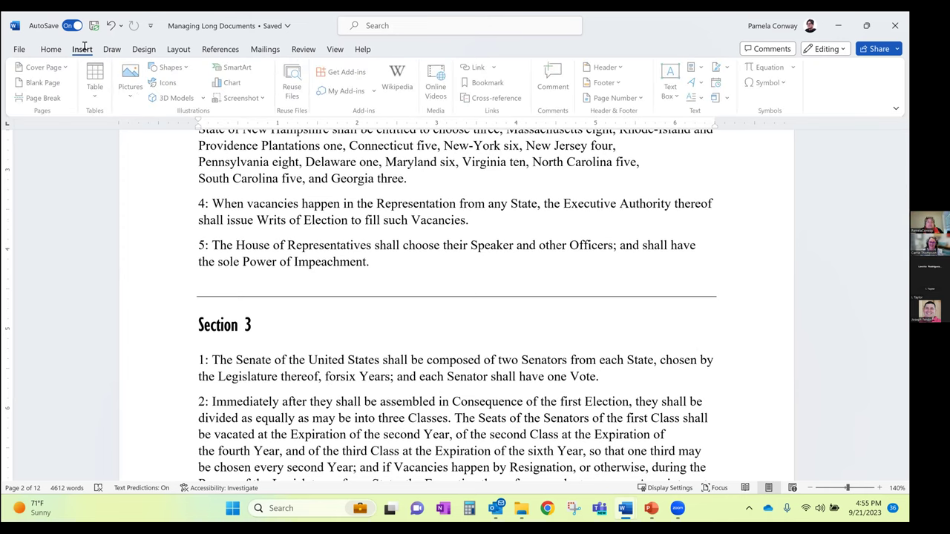
left_click(171, 67)
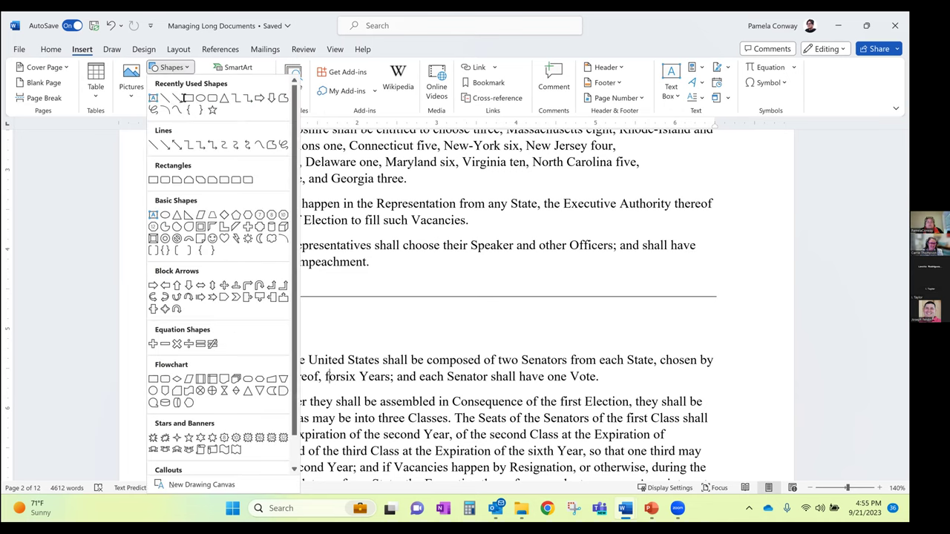
left_click(165, 98)
mouse_move(197, 279)
left_mouse_down()
mouse_move(614, 291)
mouse_move(707, 267)
mouse_move(707, 277)
left_mouse_up()
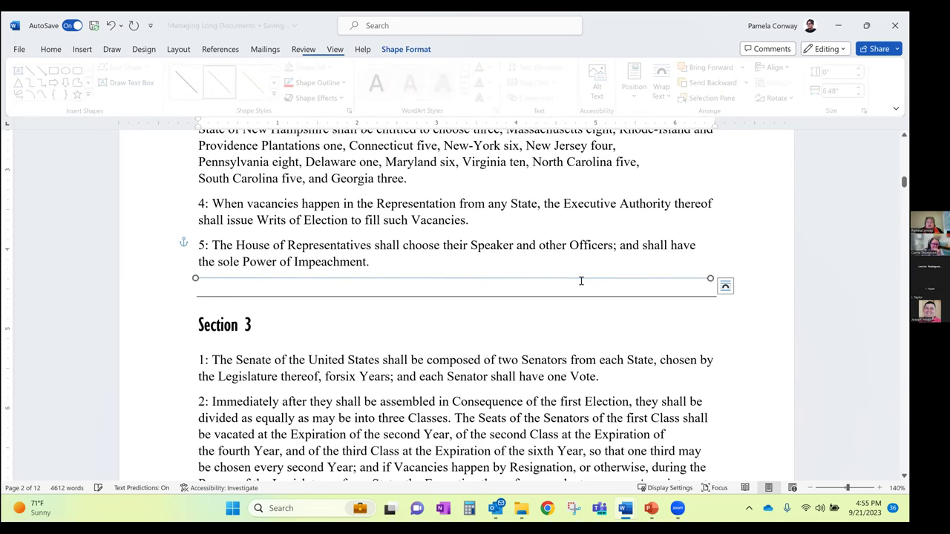
Set the drawn line to In Line with Text, then select the extra line to remove it
left_click(623, 285)
left_click(634, 278)
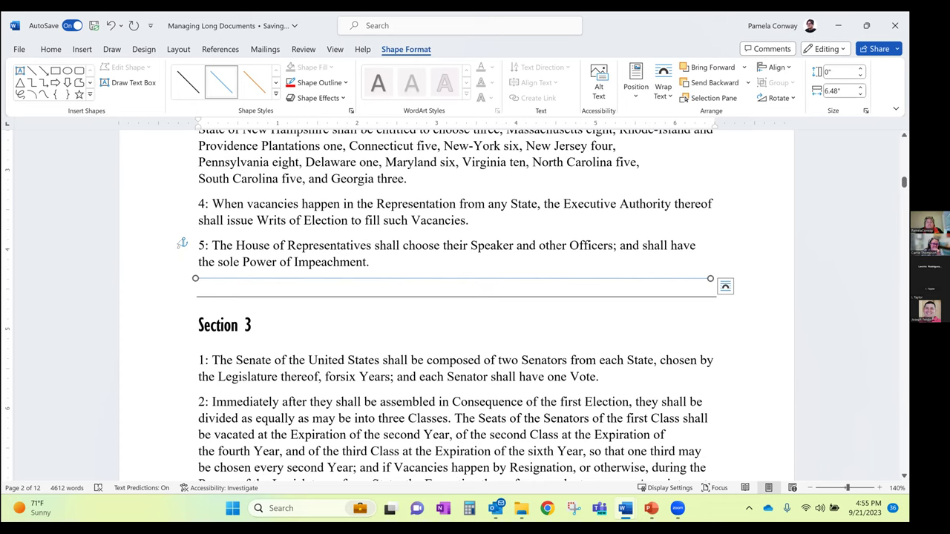
left_click(725, 286)
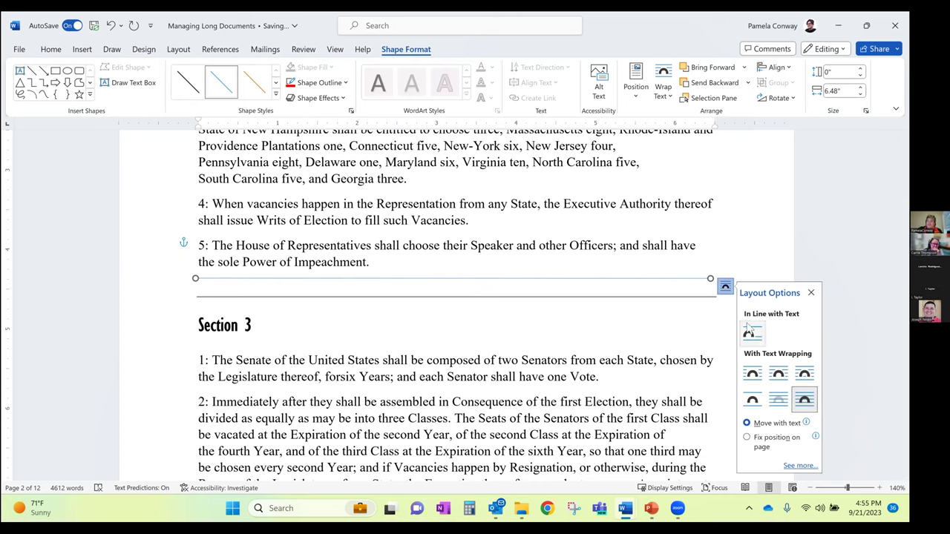
left_click(748, 331)
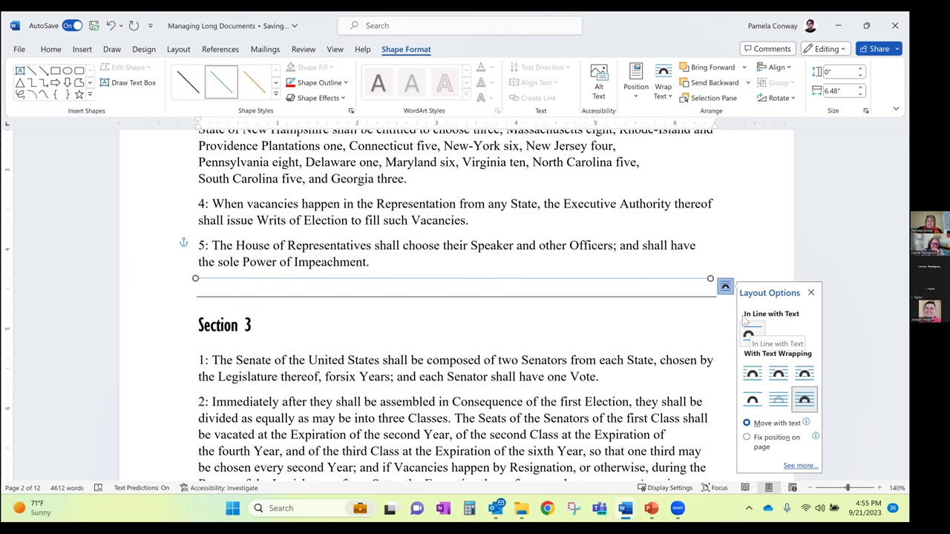
left_click(683, 278)
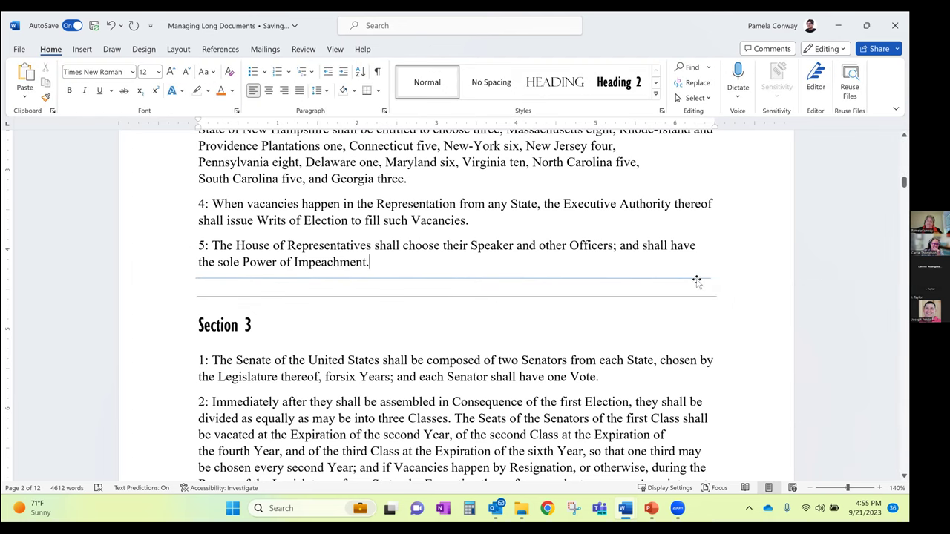
left_click(696, 279)
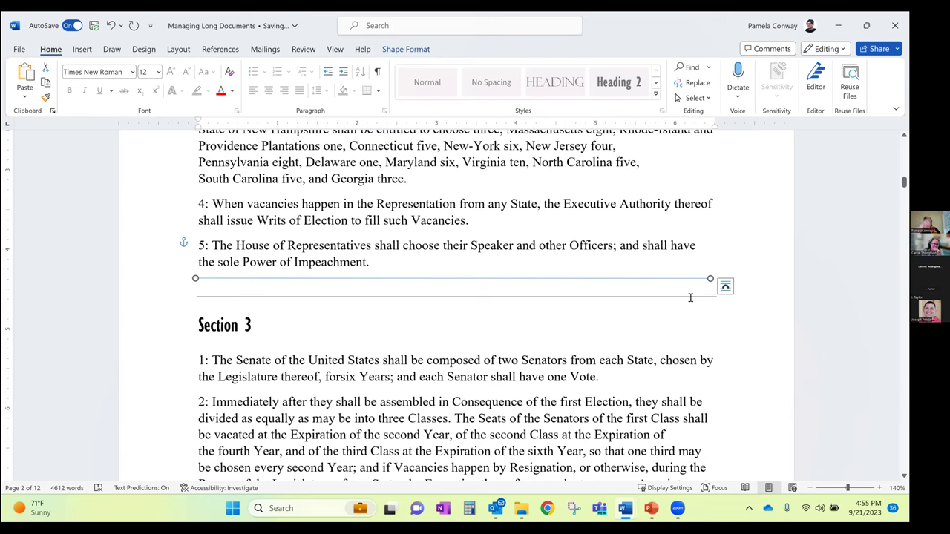
key("Escape")
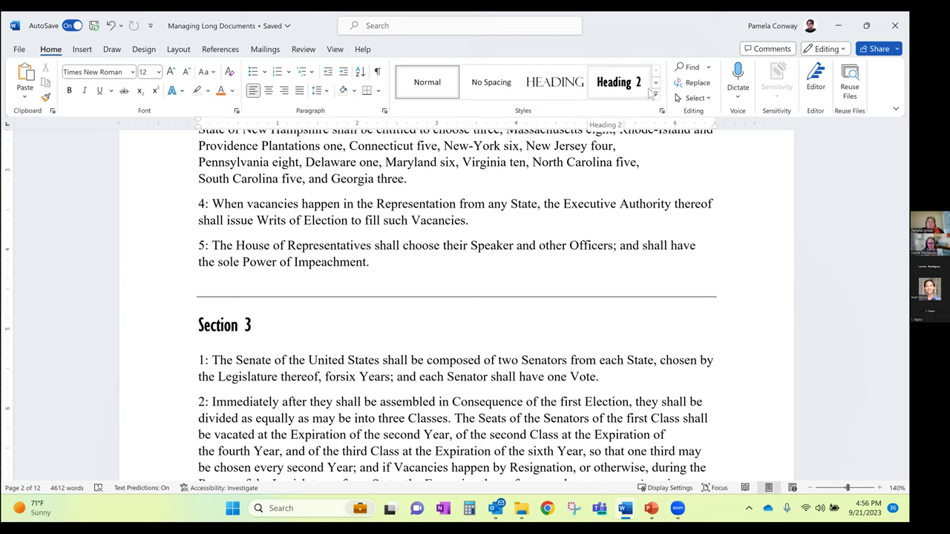
Modify Heading 2 to apply to new documents based on this template
right_click(620, 88)
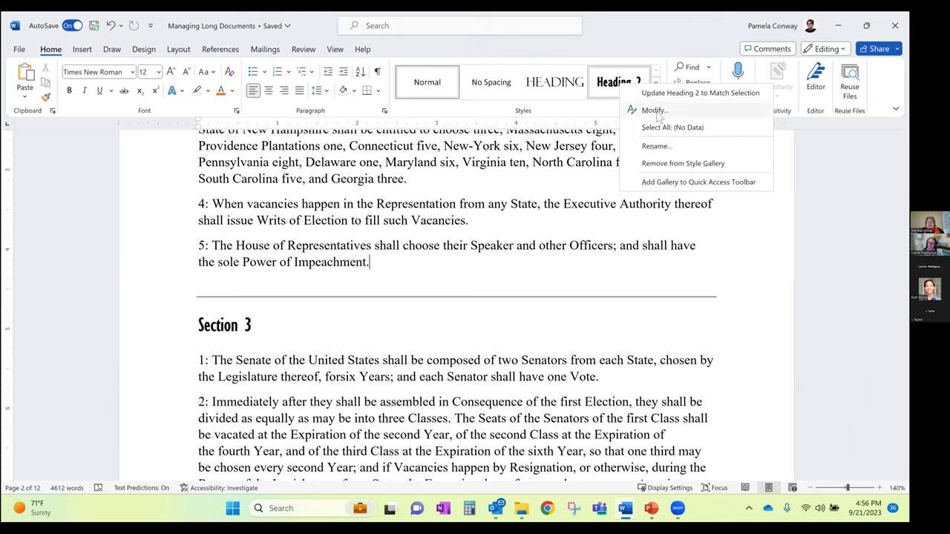
left_click(657, 112)
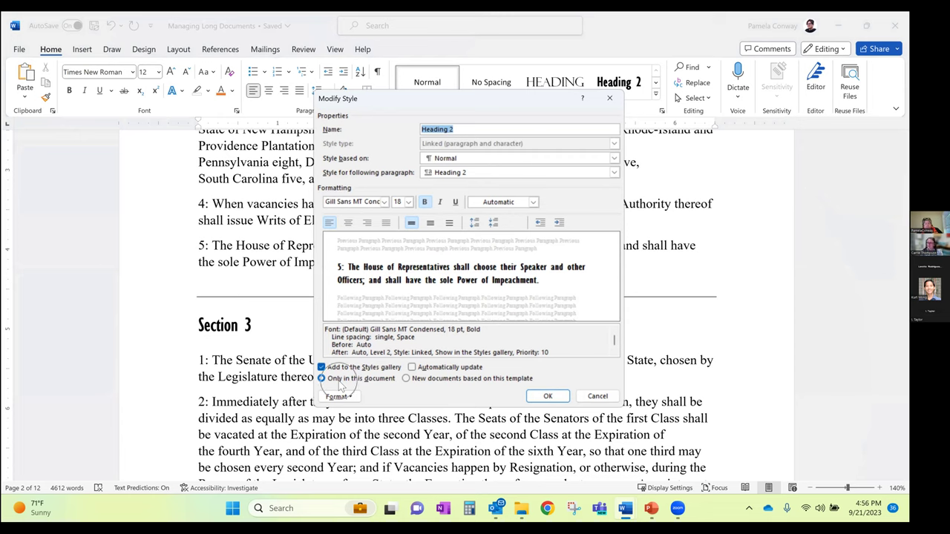
left_click(410, 380)
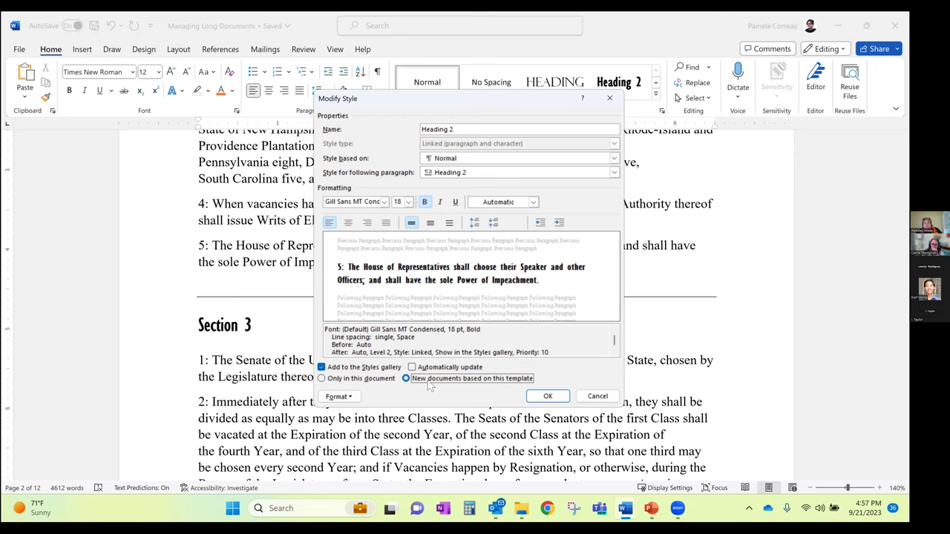
left_click(545, 397)
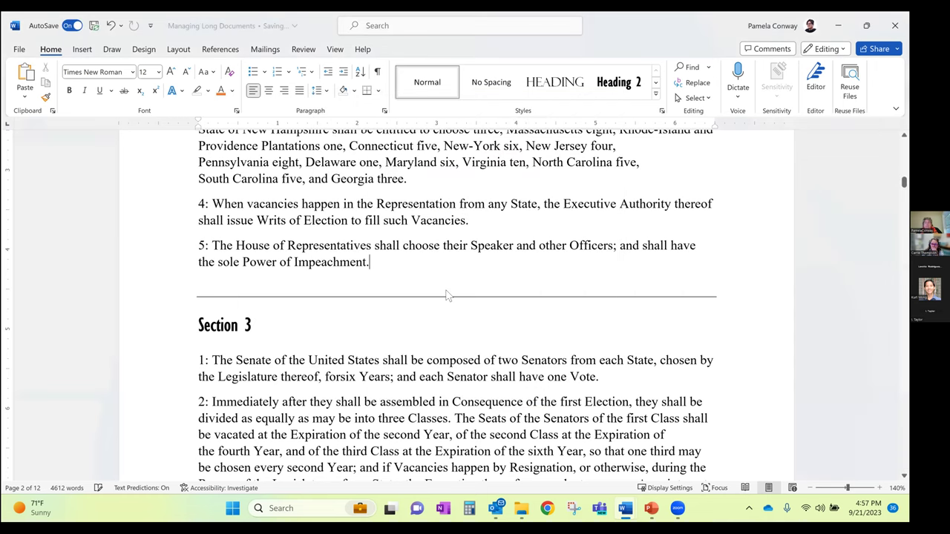
Reopen the Heading 2 style settings and accept them again
right_click(640, 49)
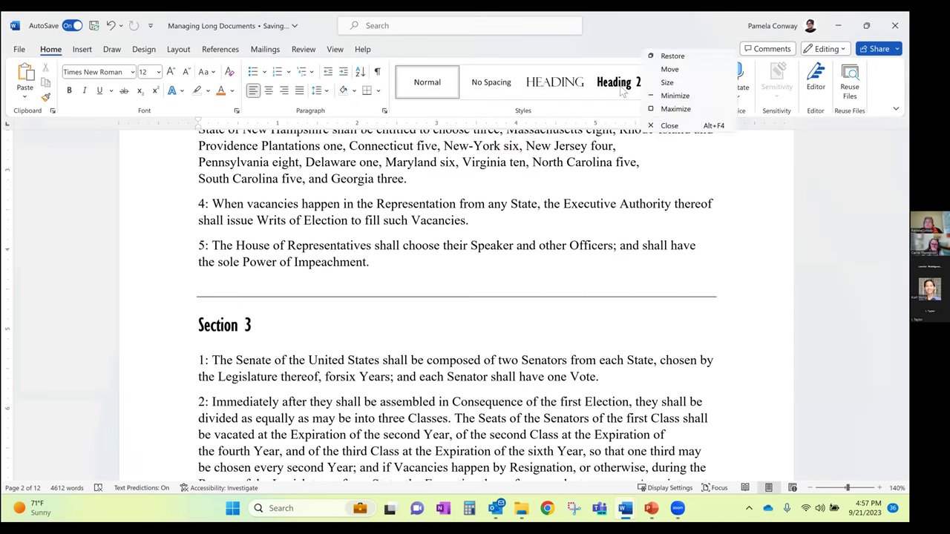
right_click(621, 88)
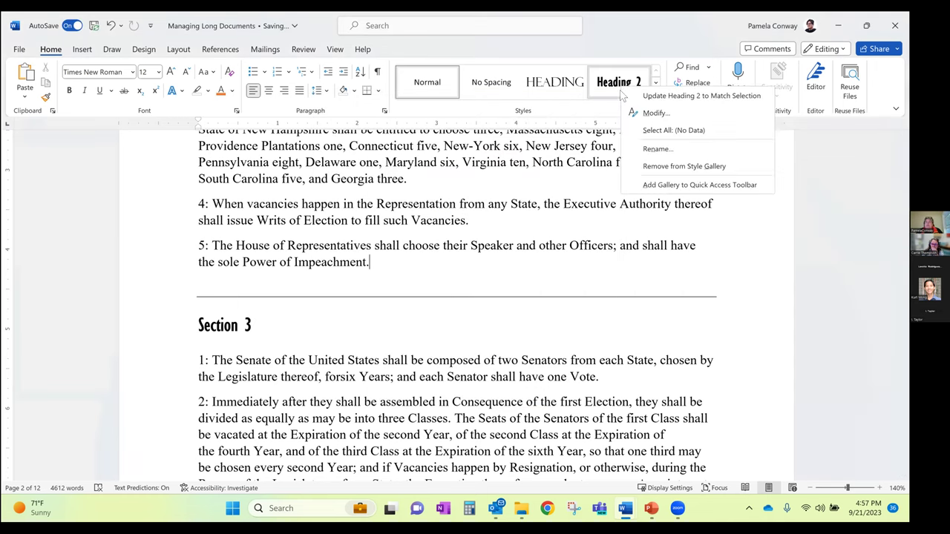
left_click(657, 113)
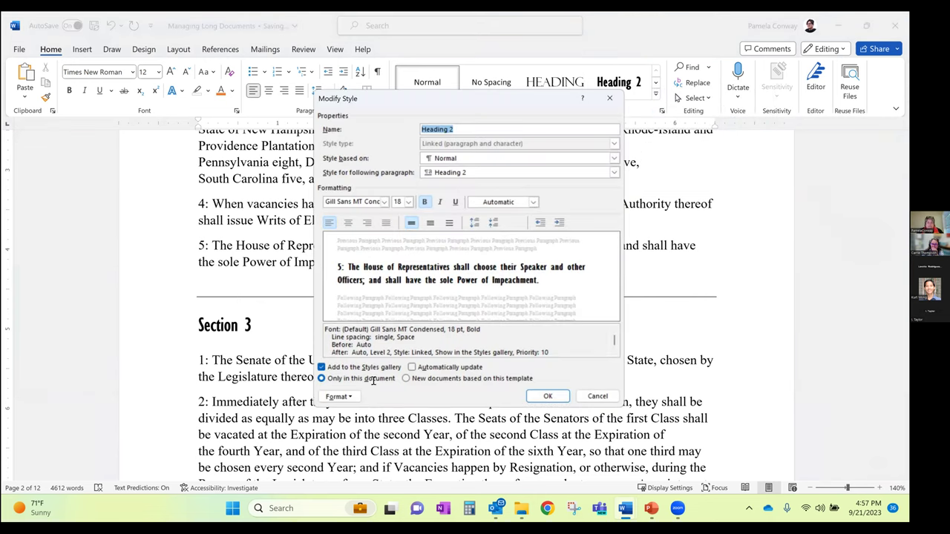
left_click(533, 396)
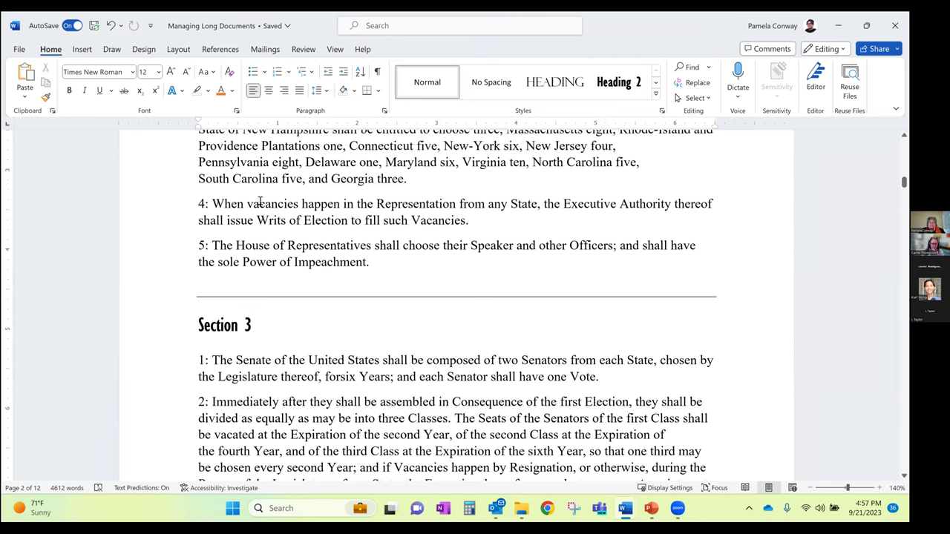
Place the cursor in paragraph 3 and work with the ruler's indent controls
scroll(259, 202, "up", 5)
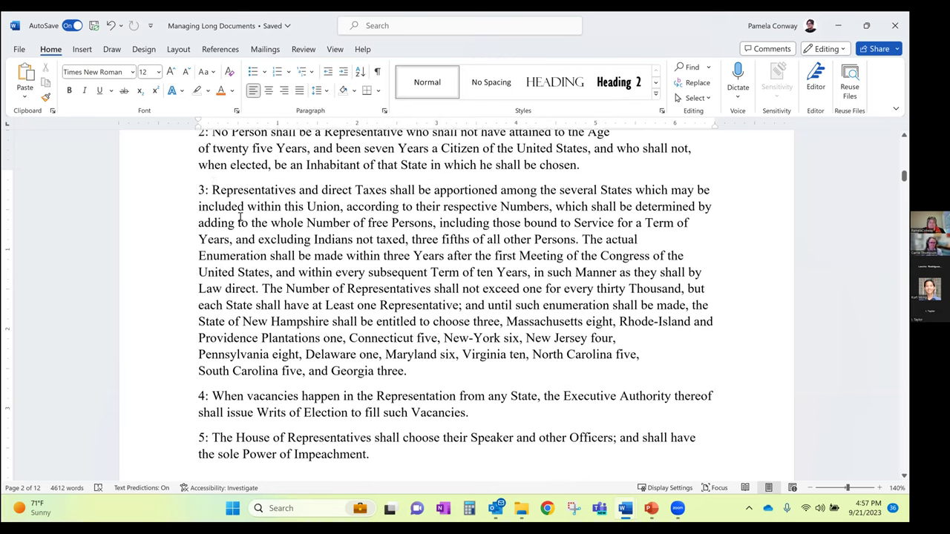
left_click(191, 235)
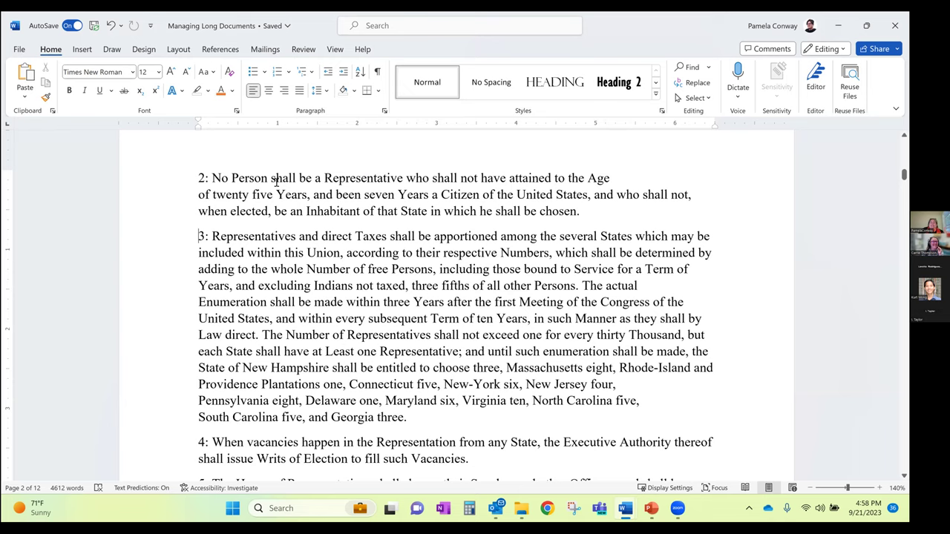
left_click(8, 128)
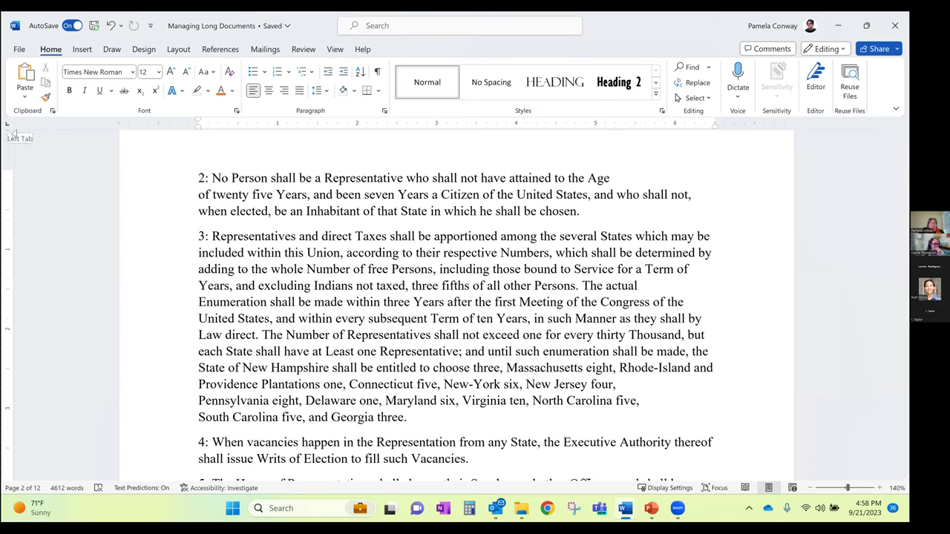
left_click(198, 132)
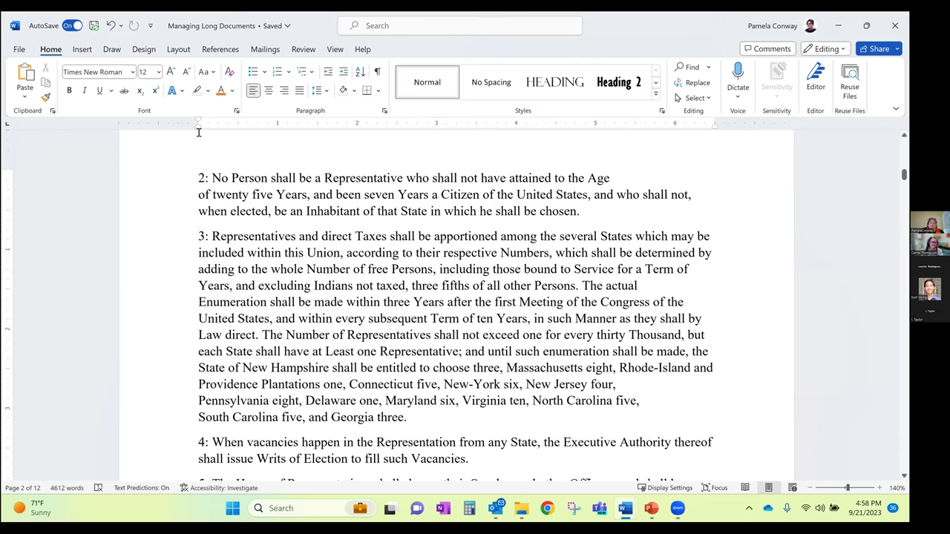
left_click(198, 132)
left_click(198, 132)
left_click(198, 132)
left_click(198, 132)
left_click(199, 132)
left_click(198, 132)
left_click(198, 132)
Try a first-line indent, then indent paragraph 3 from both the left and right margins
left_click_drag(198, 122, 239, 122)
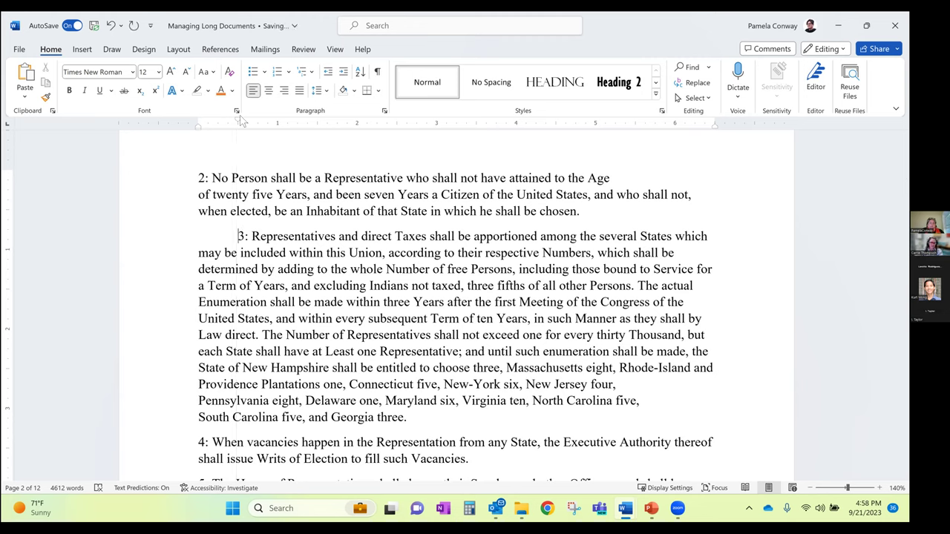
left_click_drag(237, 122, 198, 122)
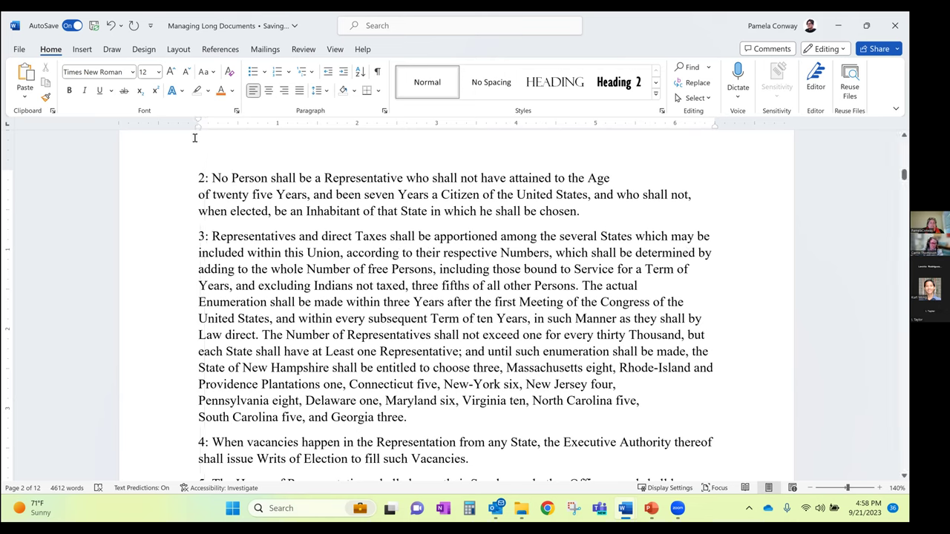
left_click_drag(199, 126, 270, 133)
left_click_drag(713, 125, 629, 140)
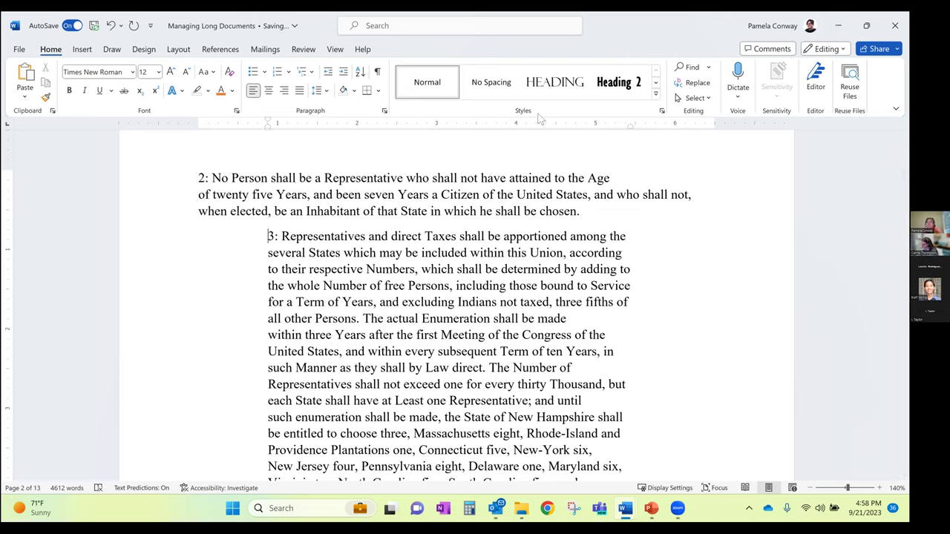
left_click(385, 112)
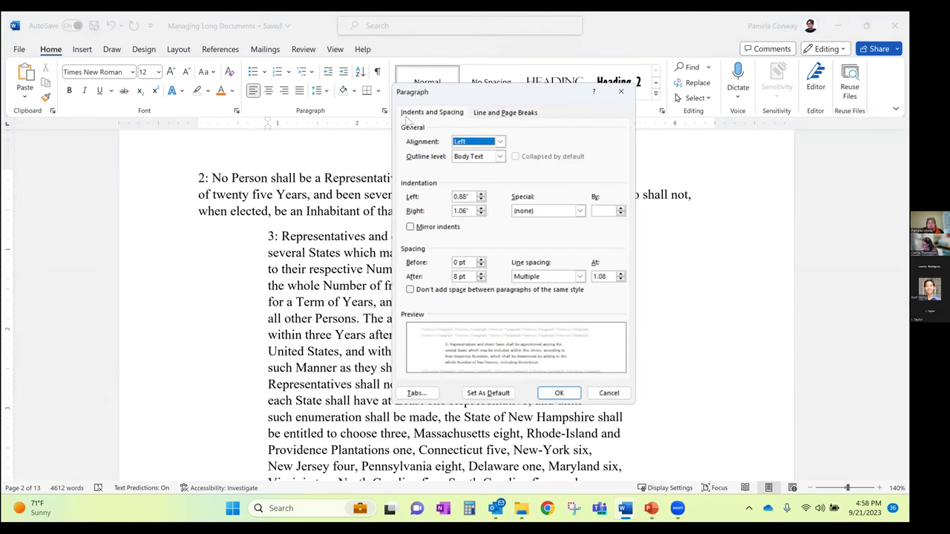
left_click(427, 113)
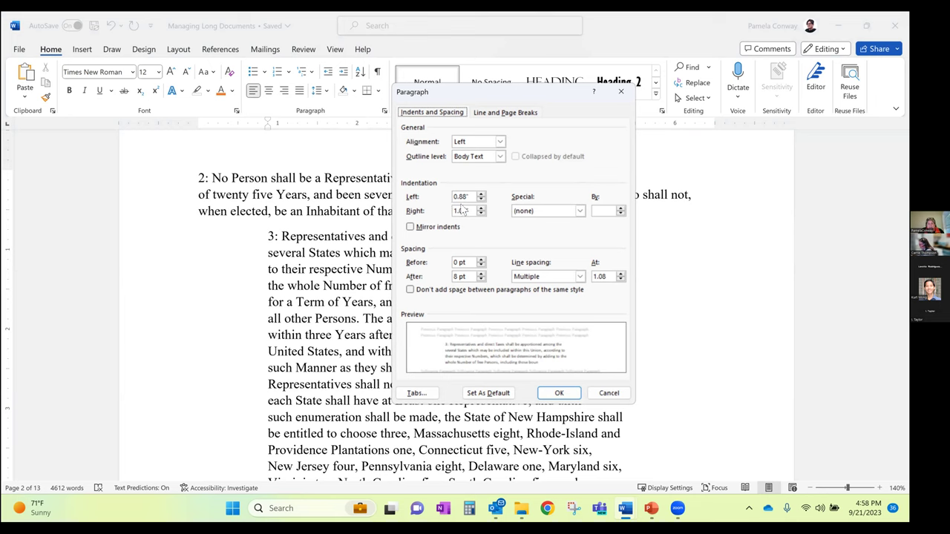
left_click(607, 392)
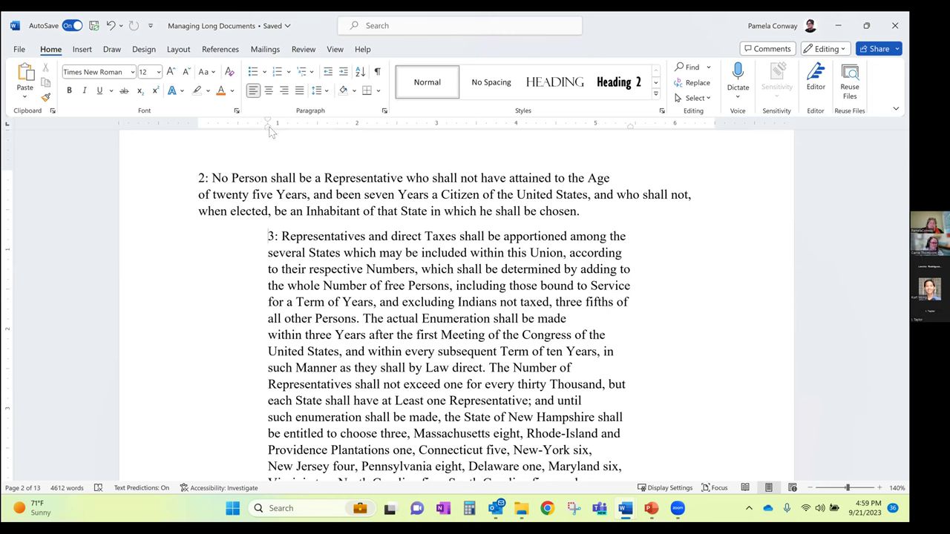
Try a hanging indent on paragraph 3, then drag its left and right indents back to the margins
left_click_drag(276, 127, 275, 129)
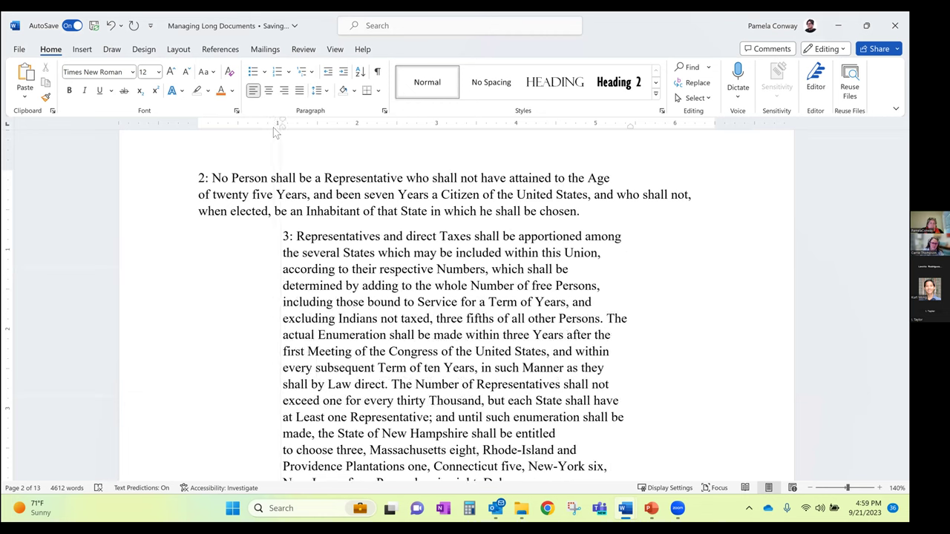
left_click_drag(273, 127, 318, 129)
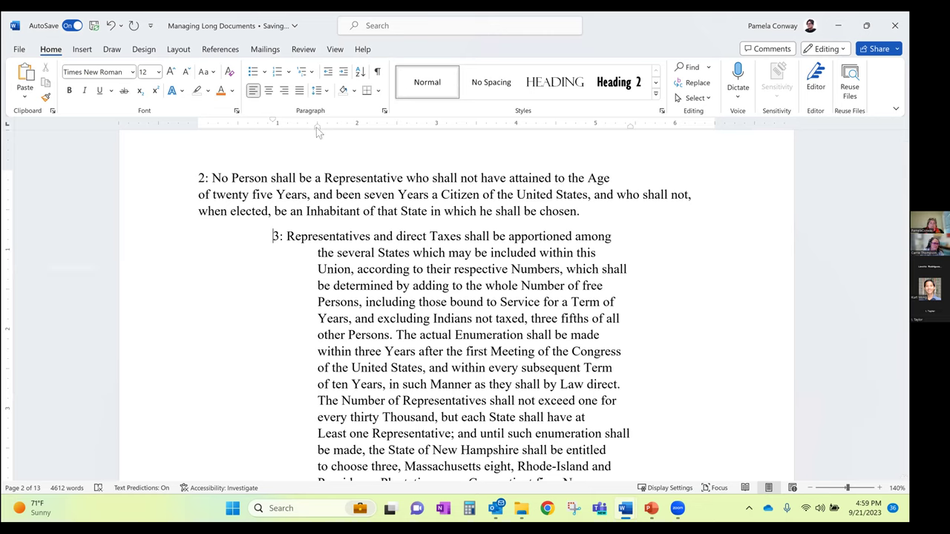
left_click_drag(316, 131, 241, 133)
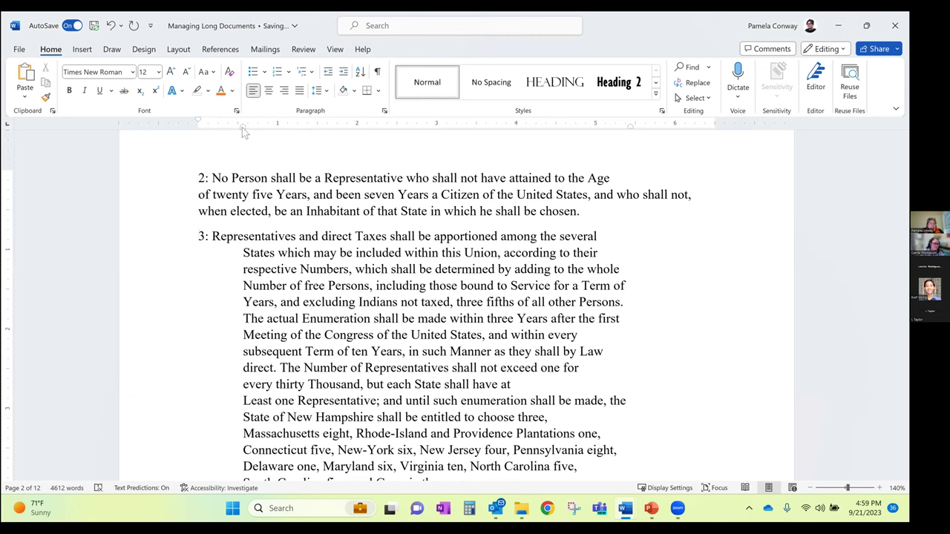
left_click_drag(241, 129, 198, 132)
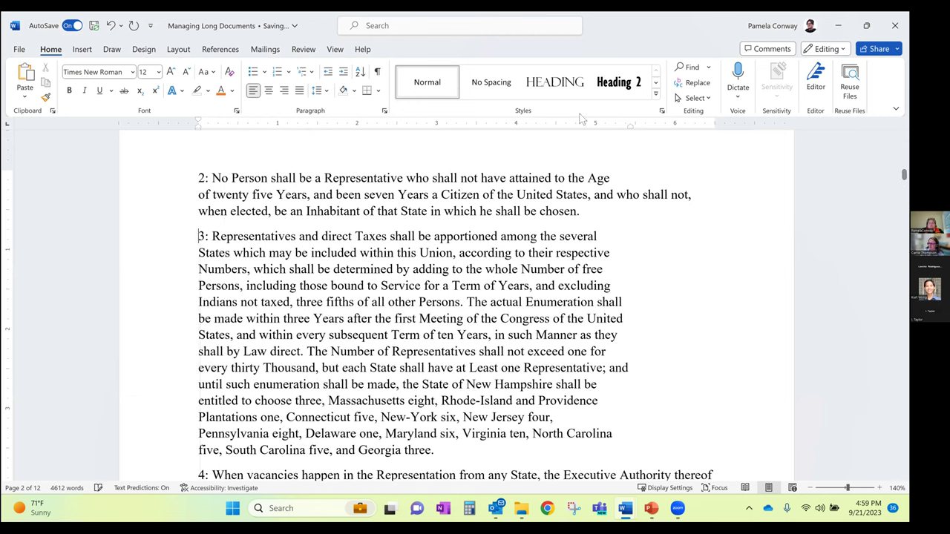
left_click_drag(630, 126, 713, 128)
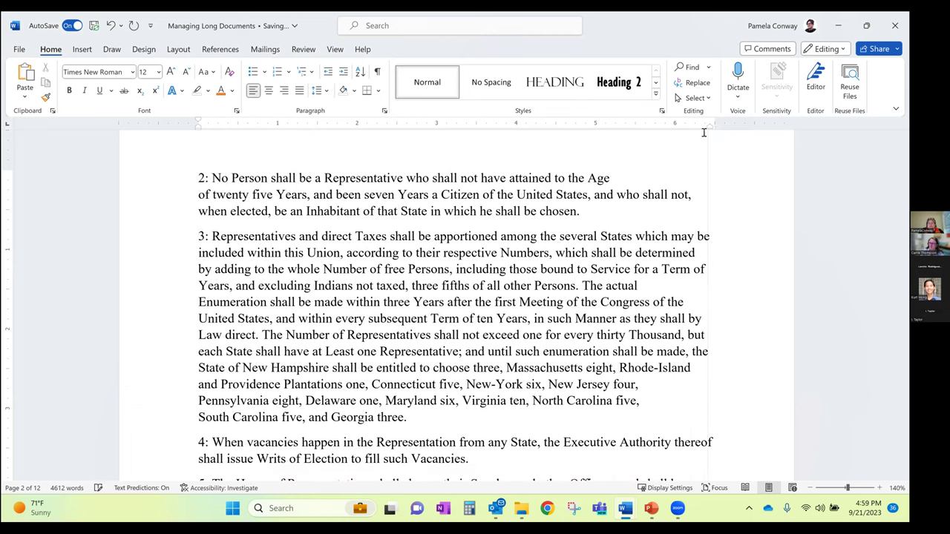